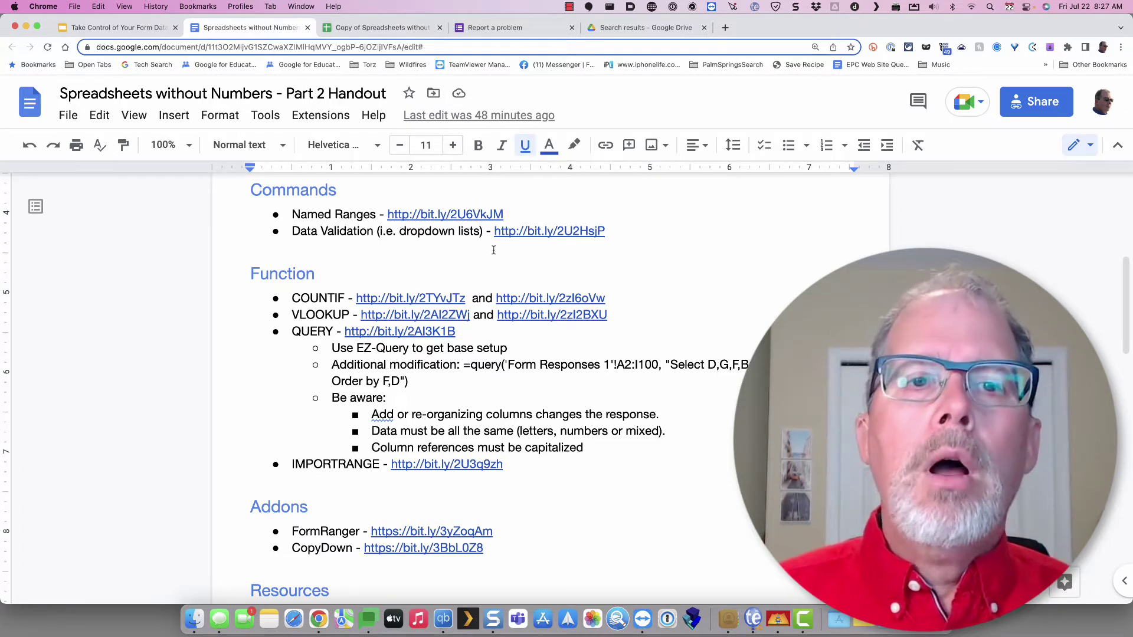
- Switch to the 'Copy of Spreadsheets without Numbers' work sheet
{"action": "left_click", "coordinate": [396, 28]}
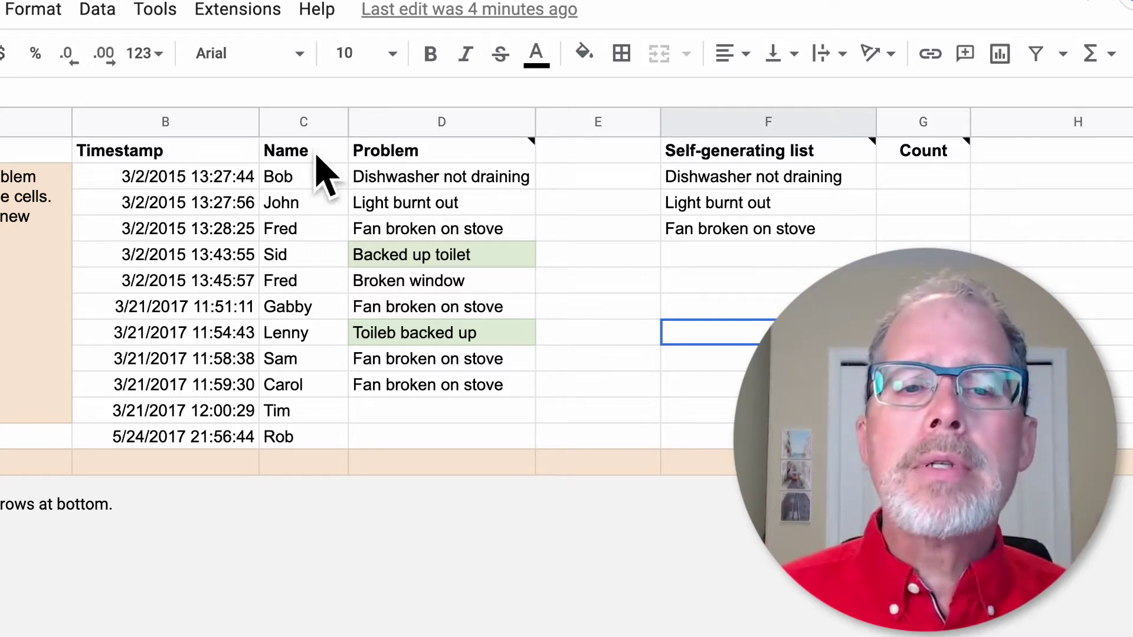
- Select the Problem entries in column D, from Bob's row down to Tim's row
{"action": "left_click", "coordinate": [1011, 232]}
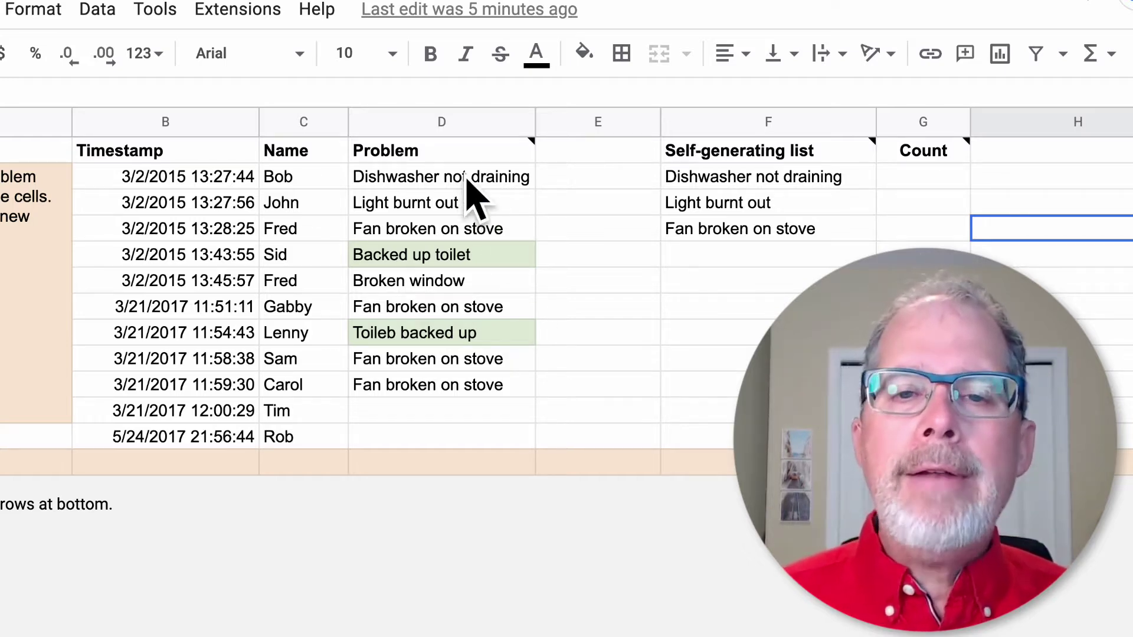
{"action": "left_click_drag", "start_coordinate": [466, 180], "coordinate": [469, 460]}
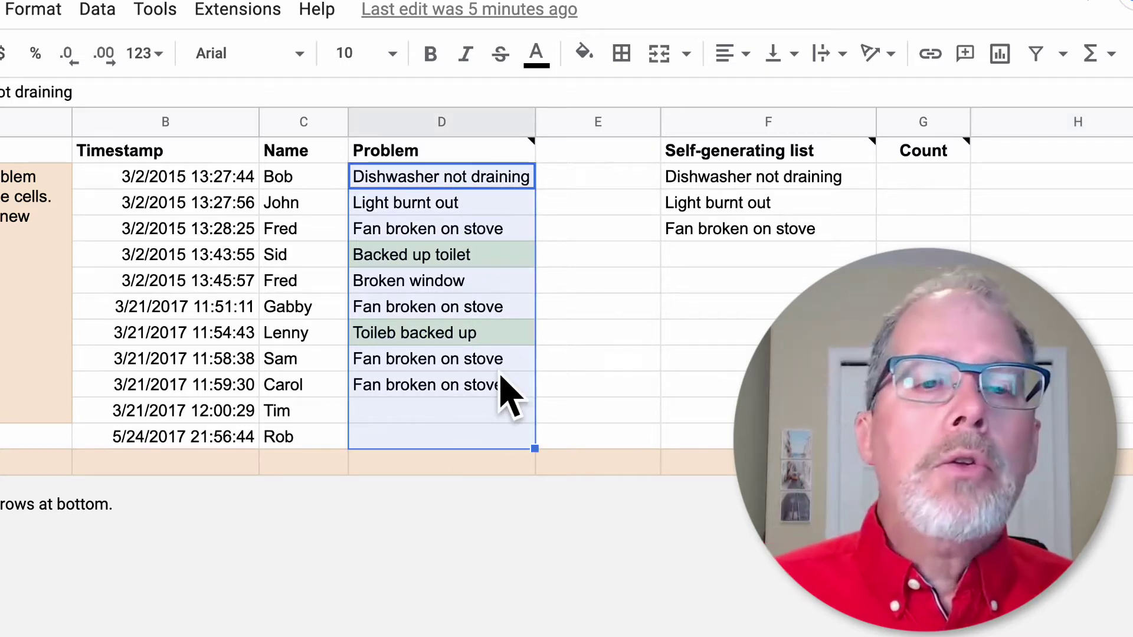
{"action": "left_click", "coordinate": [440, 123]}
{"action": "key", "text": "Return"}
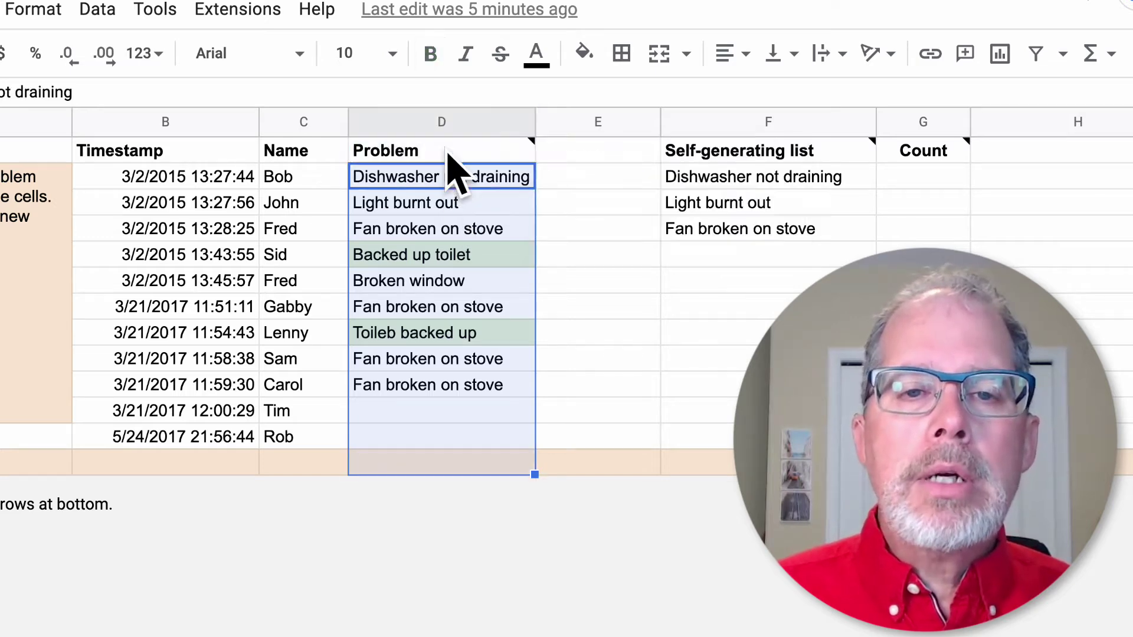
{"action": "mouse_move", "coordinate": [394, 149]}
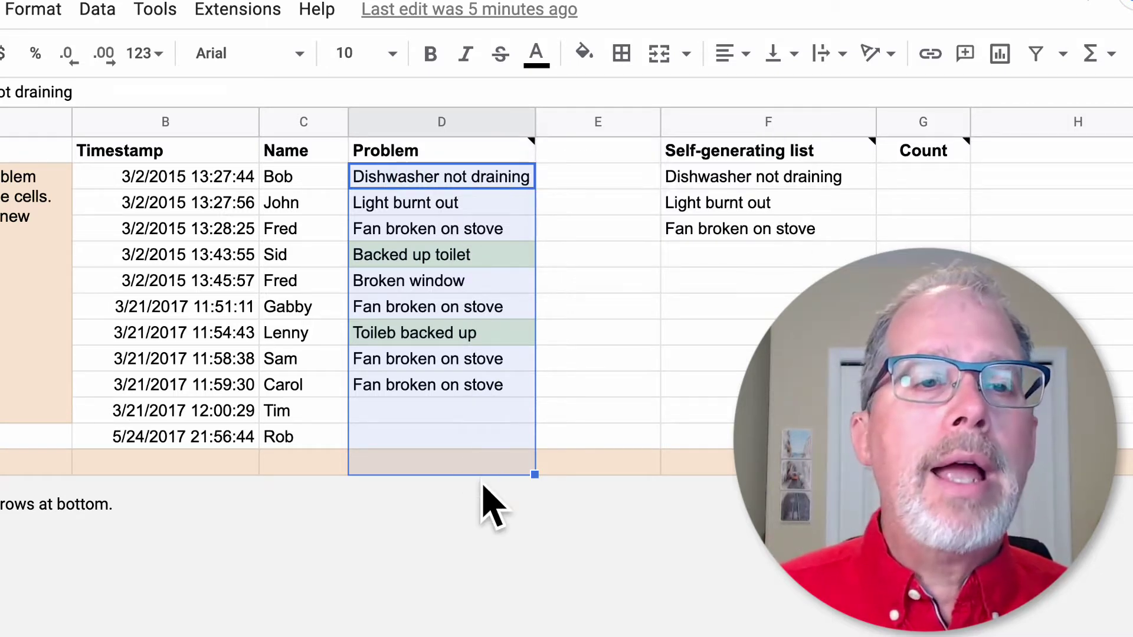
{"action": "left_click", "coordinate": [96, 13]}
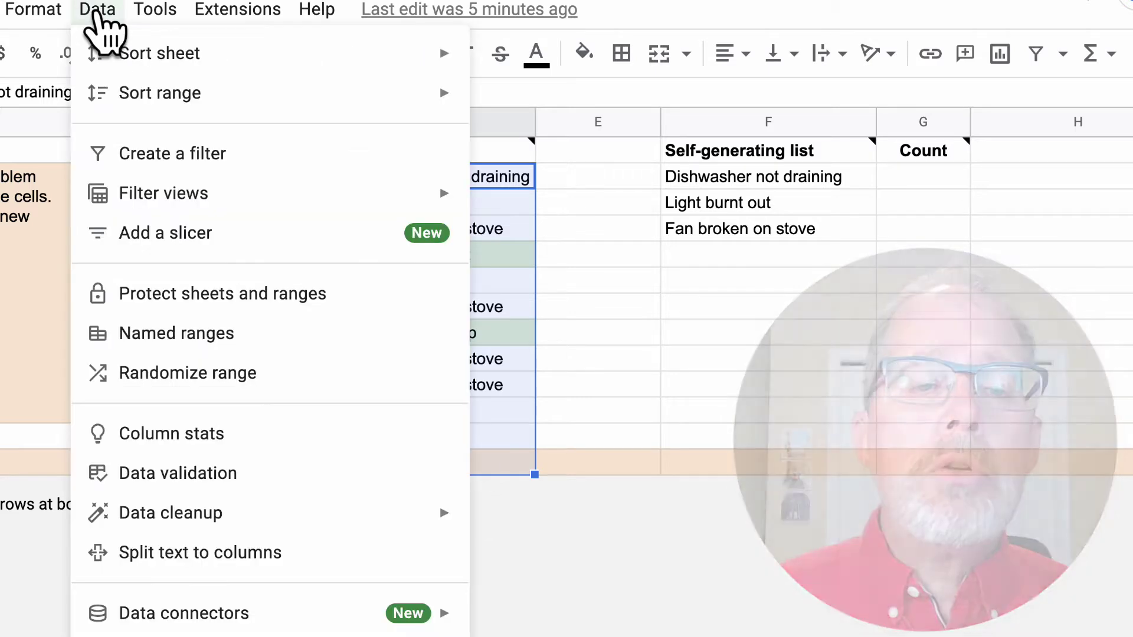
{"action": "left_click", "coordinate": [210, 470]}
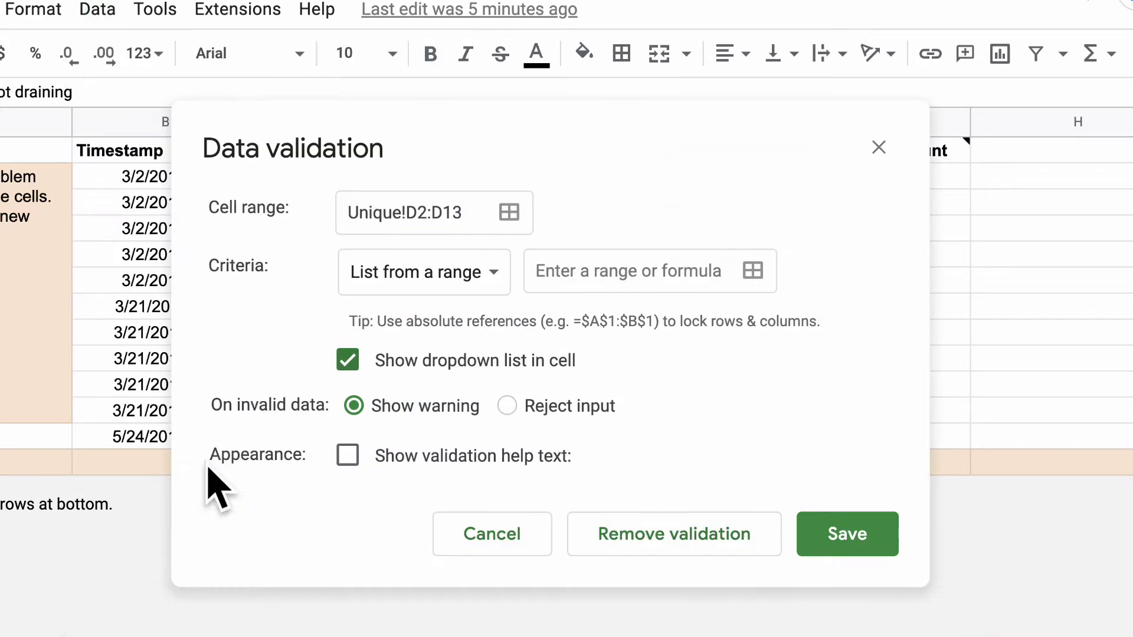
{"action": "left_click", "coordinate": [451, 272]}
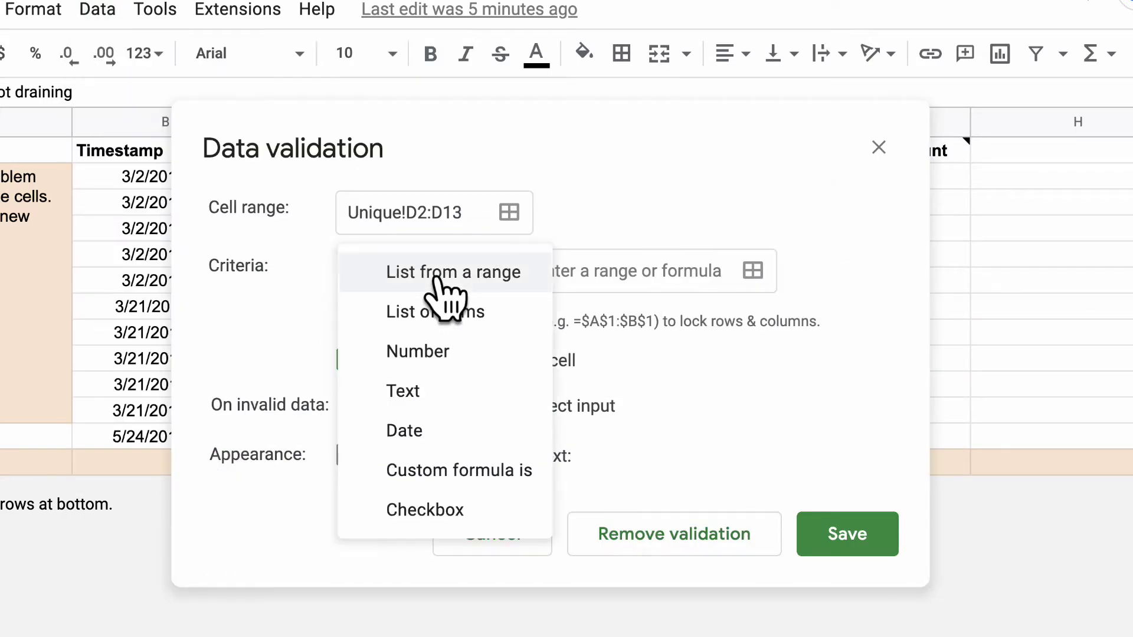
{"action": "left_click", "coordinate": [460, 313]}
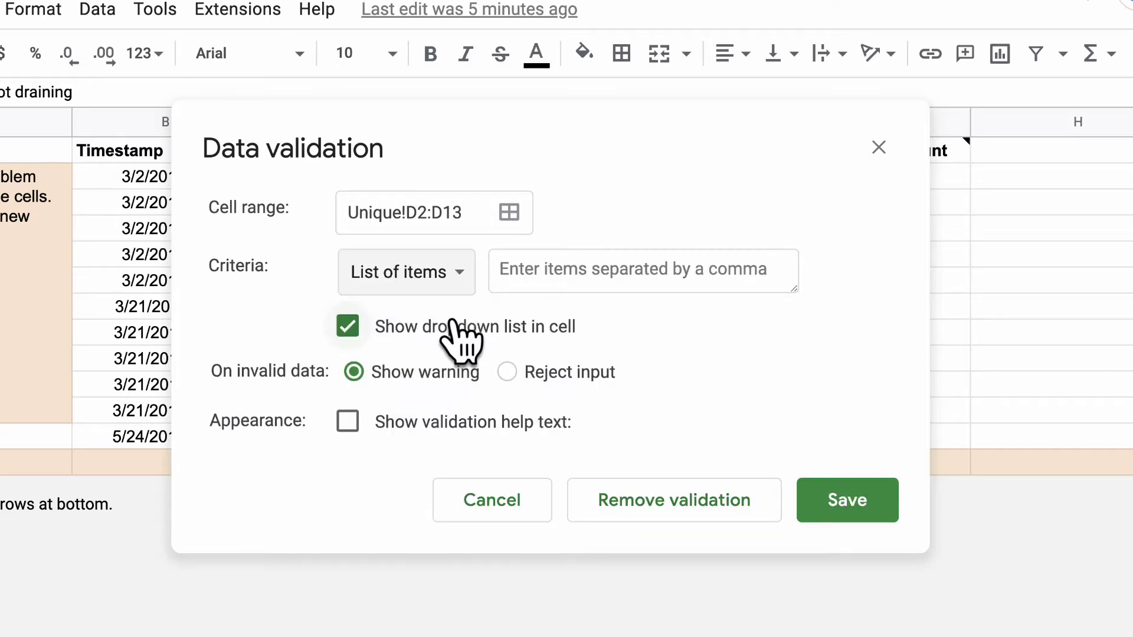
{"action": "left_click", "coordinate": [557, 267]}
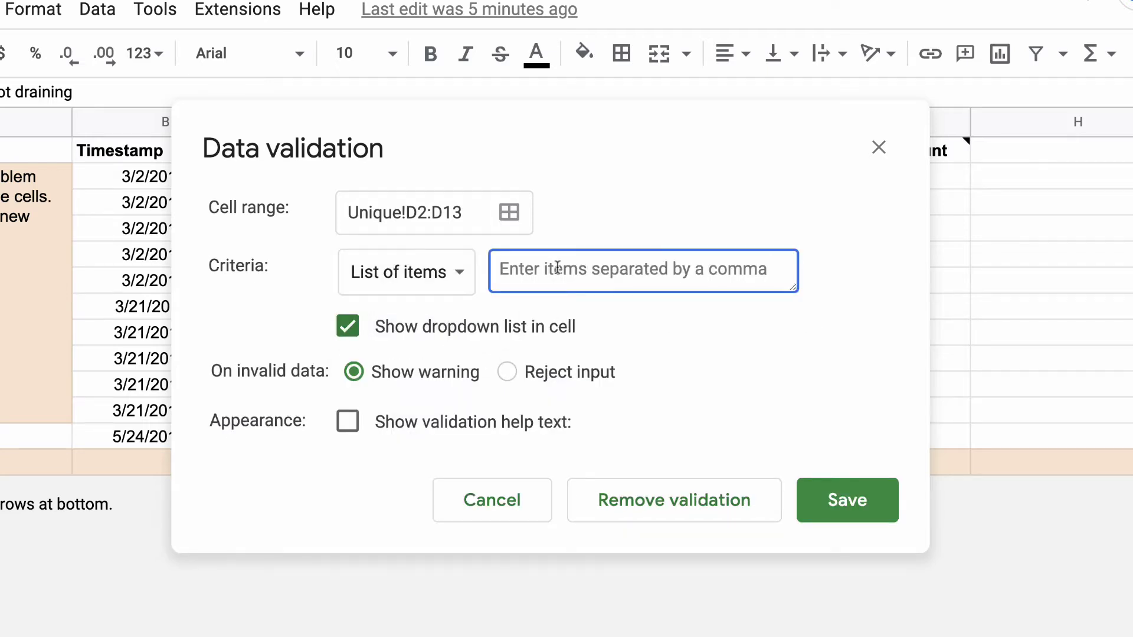
{"action": "type", "text": "Dog, "}
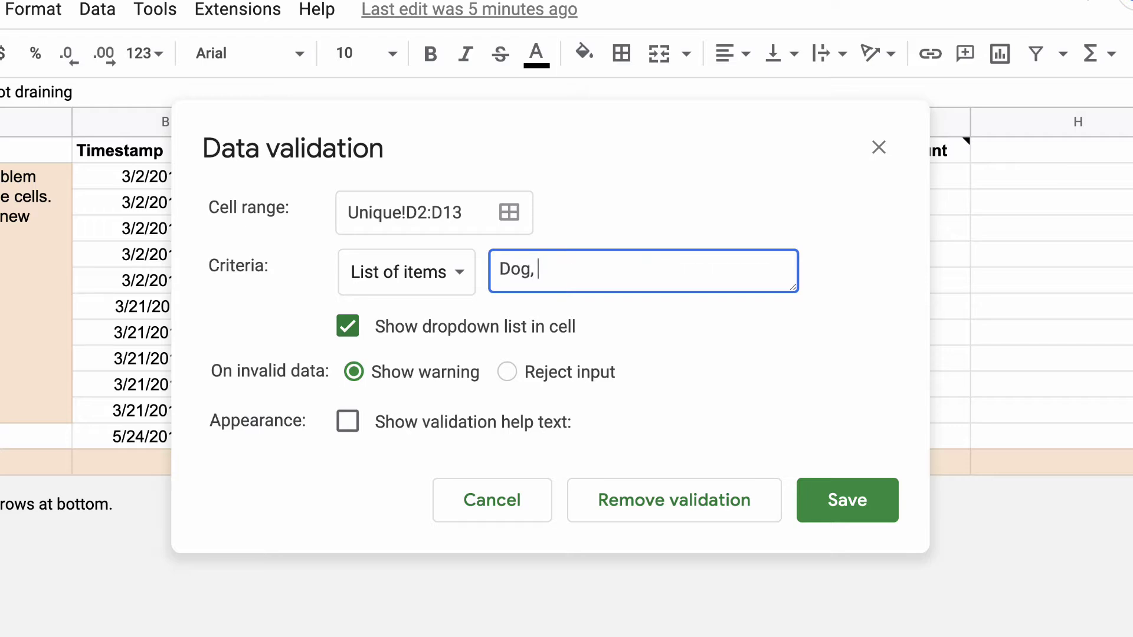
{"action": "type", "text": "Cat, Mouse"}
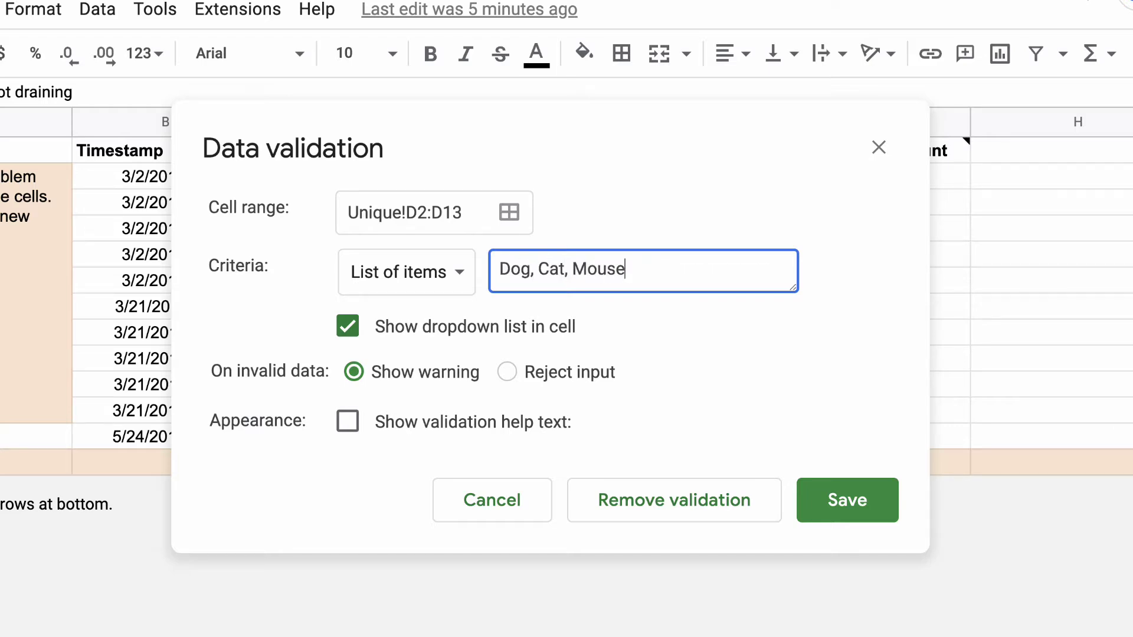
{"action": "left_click", "coordinate": [832, 508]}
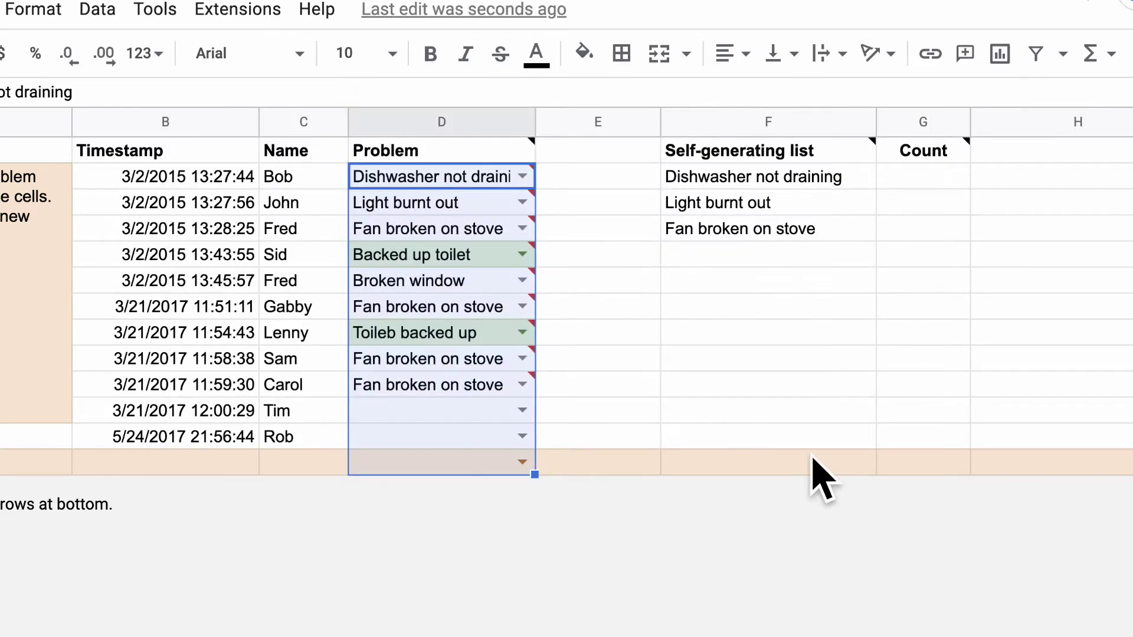
{"action": "left_click", "coordinate": [522, 411]}
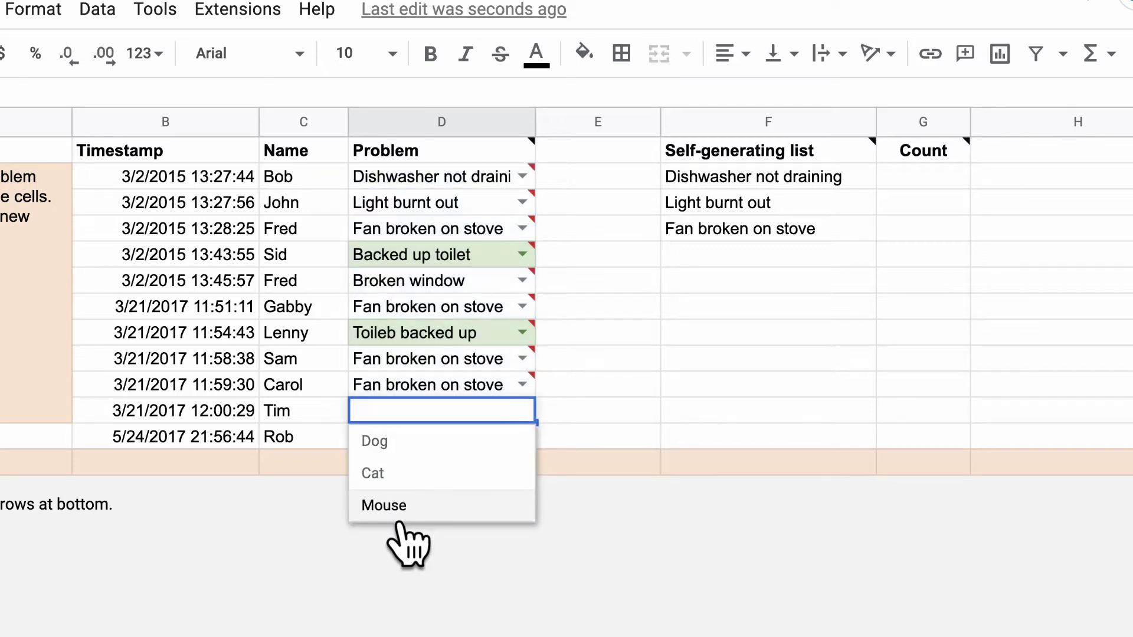
{"action": "left_click", "coordinate": [399, 444]}
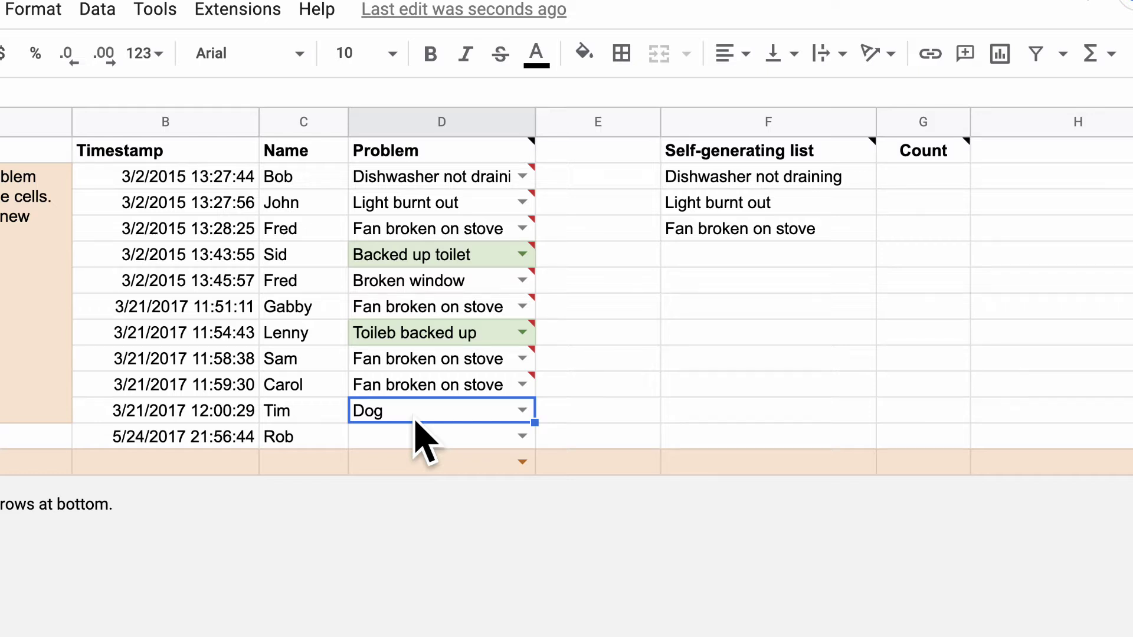
{"action": "mouse_move", "coordinate": [534, 172]}
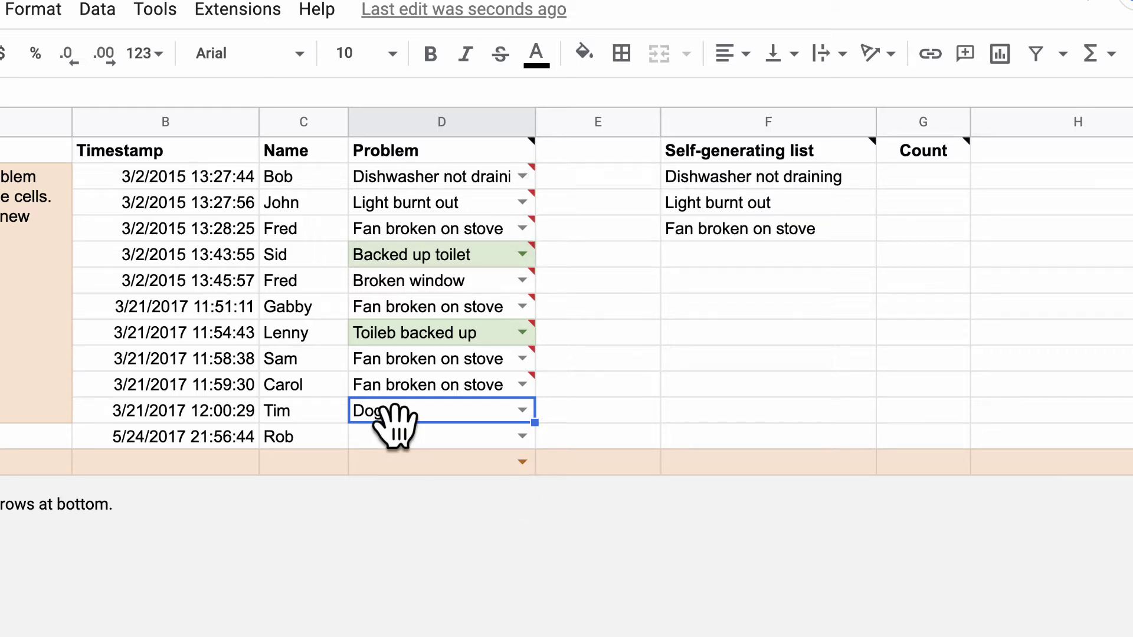
{"action": "mouse_move", "coordinate": [456, 180]}
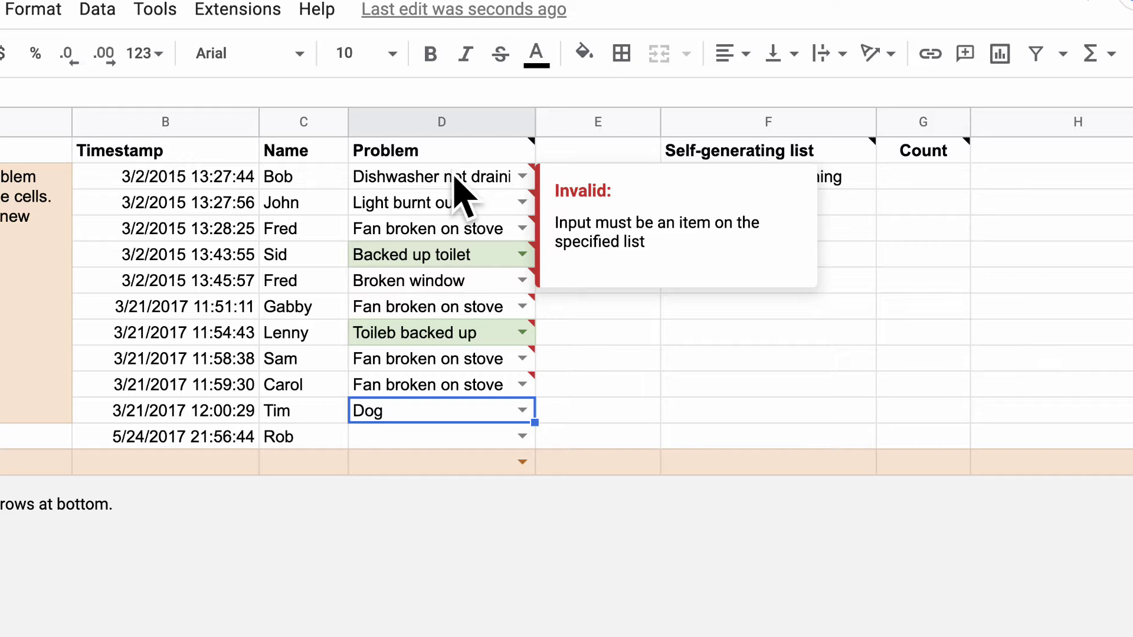
{"action": "key", "text": "Delete"}
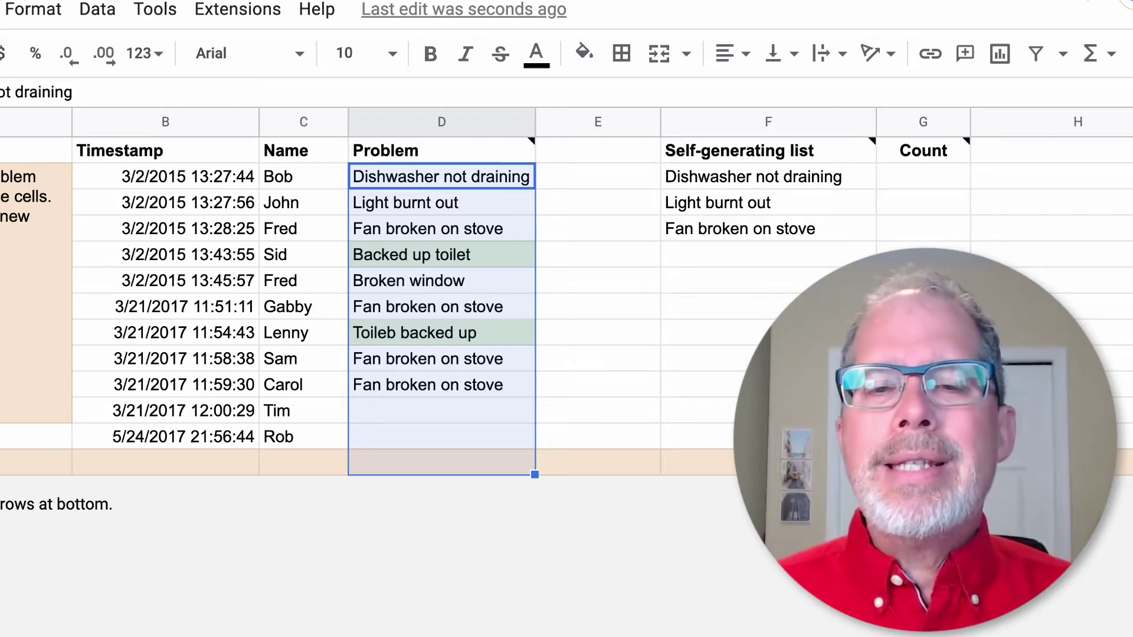
- Add a dropdown validation rule to D2:D12 using a list from the range F2:F12
{"action": "left_click", "coordinate": [789, 383]}
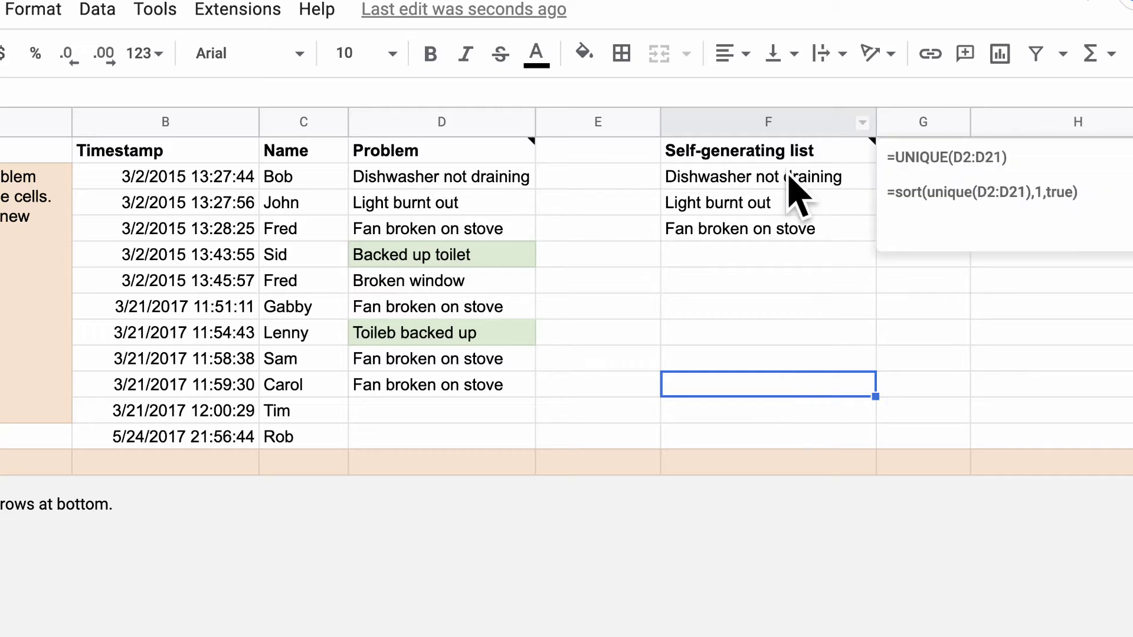
{"action": "left_click_drag", "start_coordinate": [789, 174], "coordinate": [775, 441]}
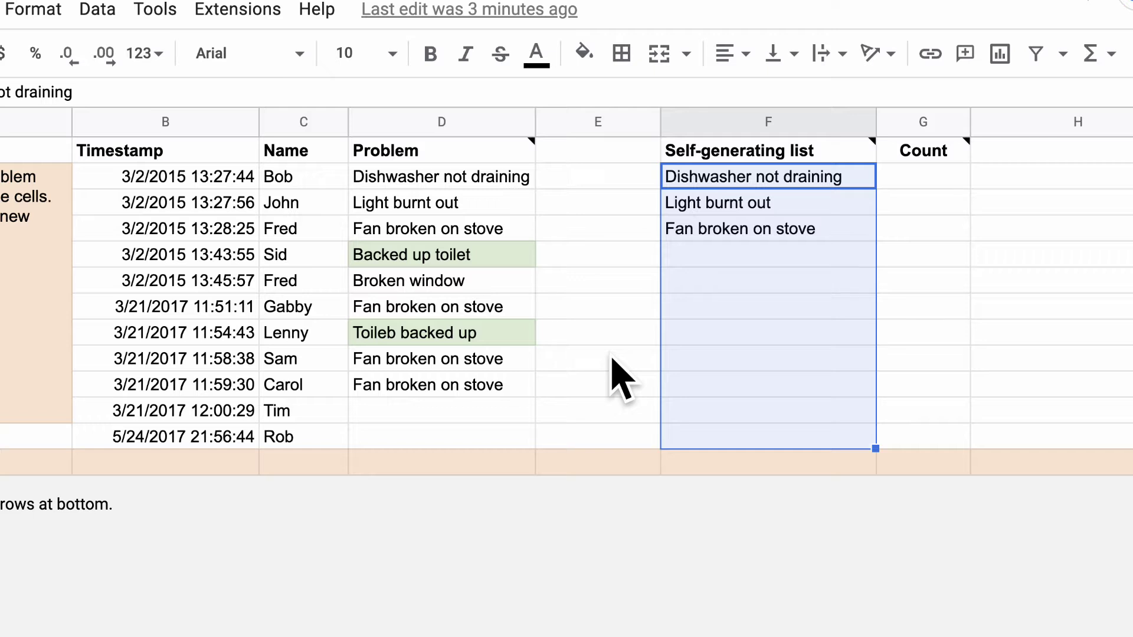
{"action": "left_click_drag", "start_coordinate": [407, 179], "coordinate": [405, 450]}
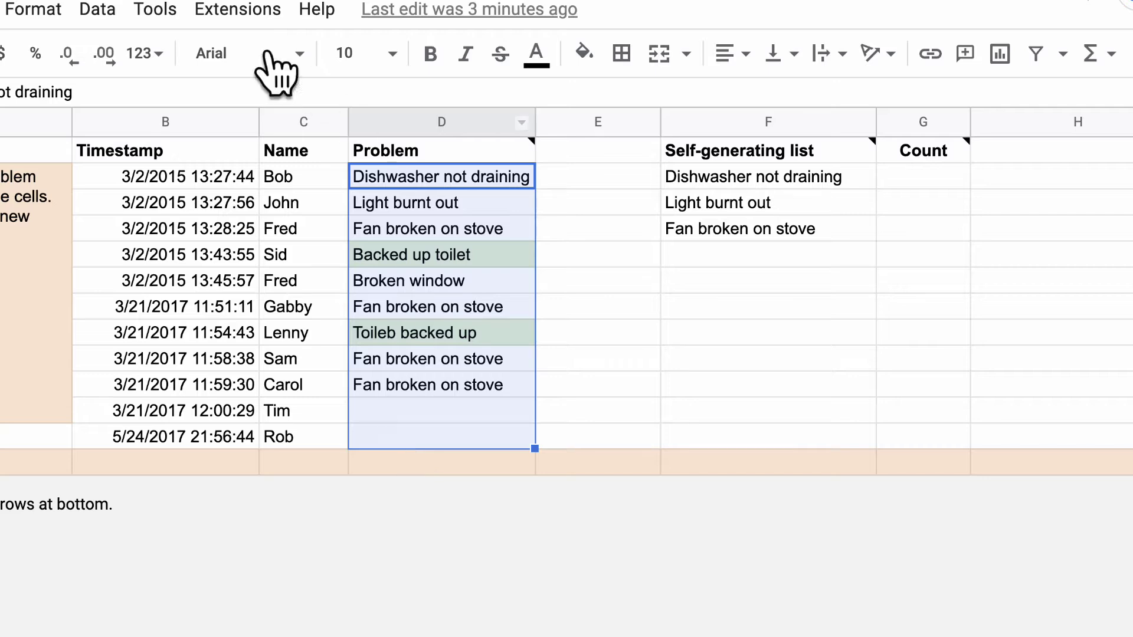
{"action": "left_click", "coordinate": [96, 10]}
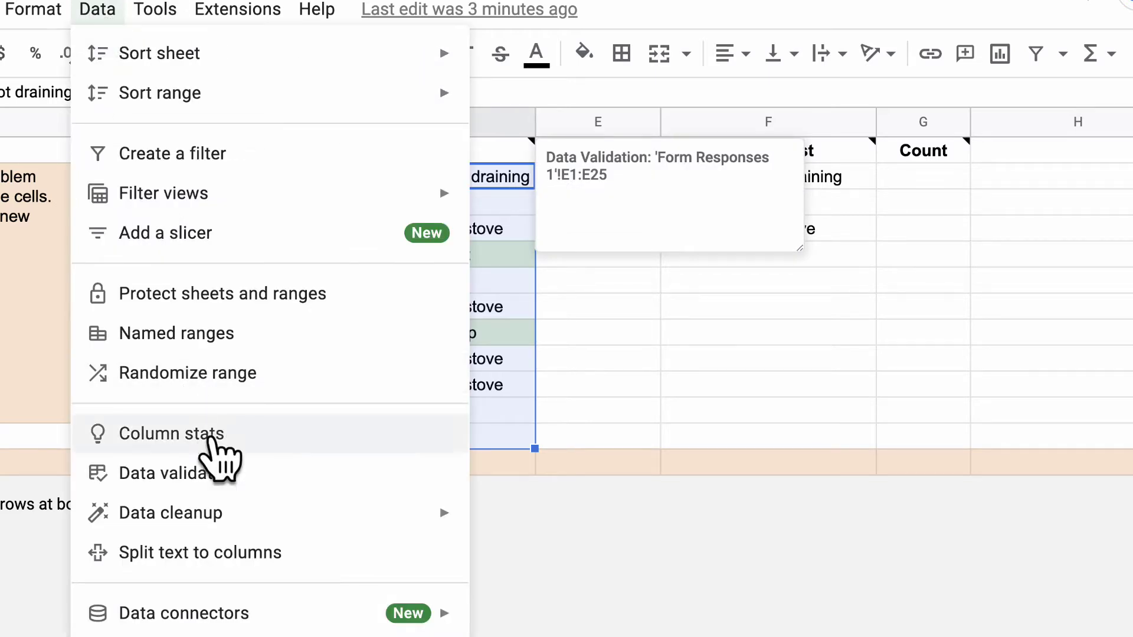
{"action": "left_click", "coordinate": [220, 473]}
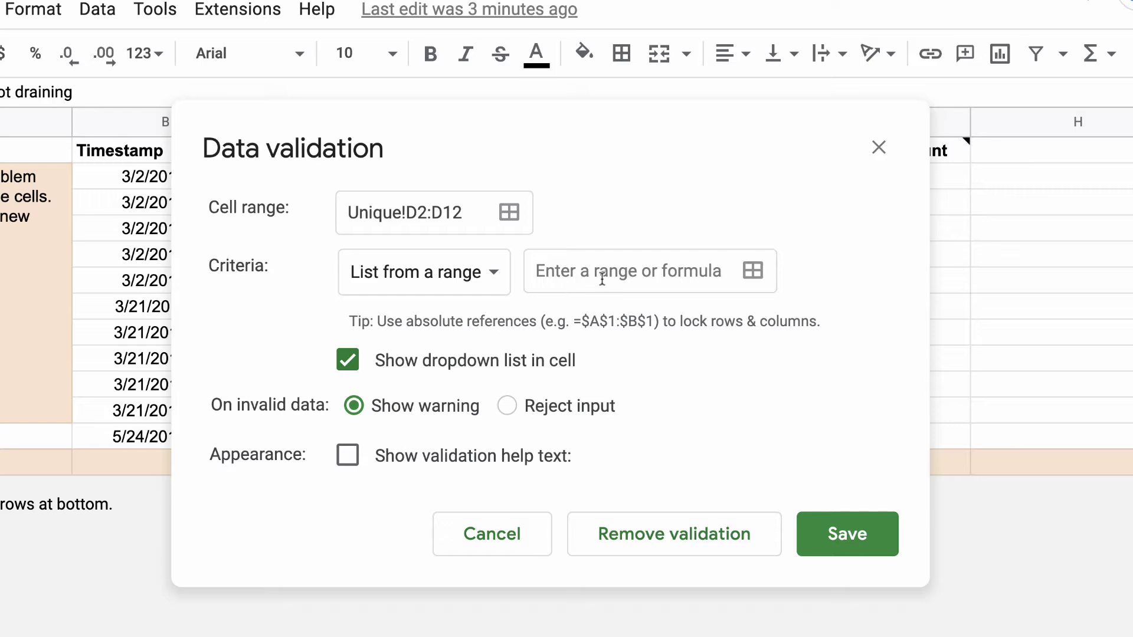
{"action": "left_click", "coordinate": [756, 272]}
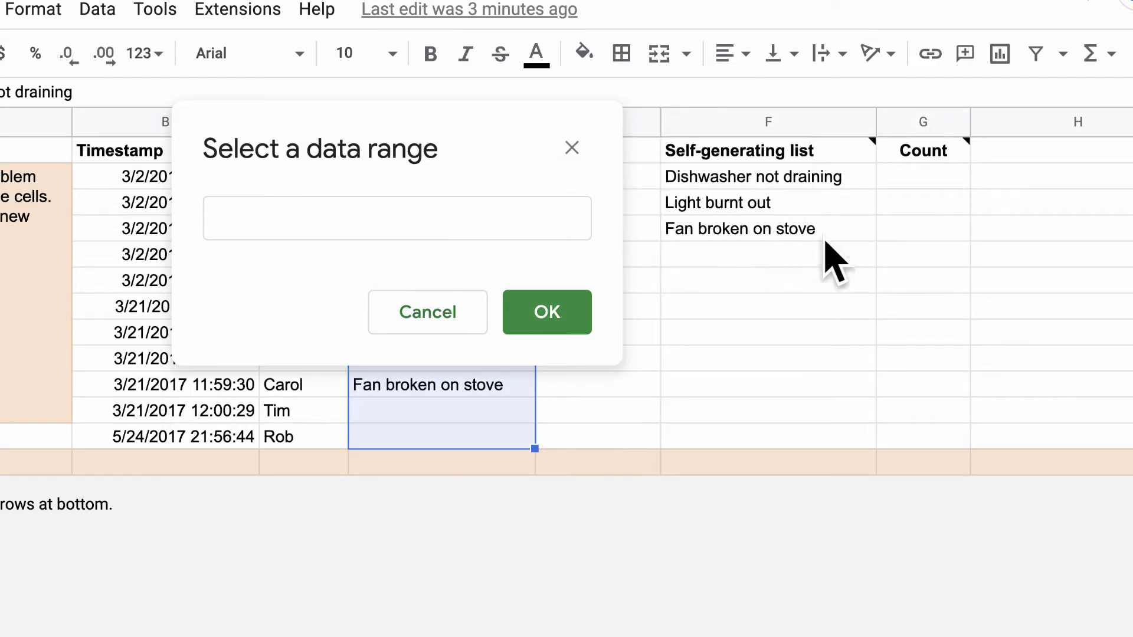
{"action": "left_click_drag", "start_coordinate": [842, 175], "coordinate": [840, 455]}
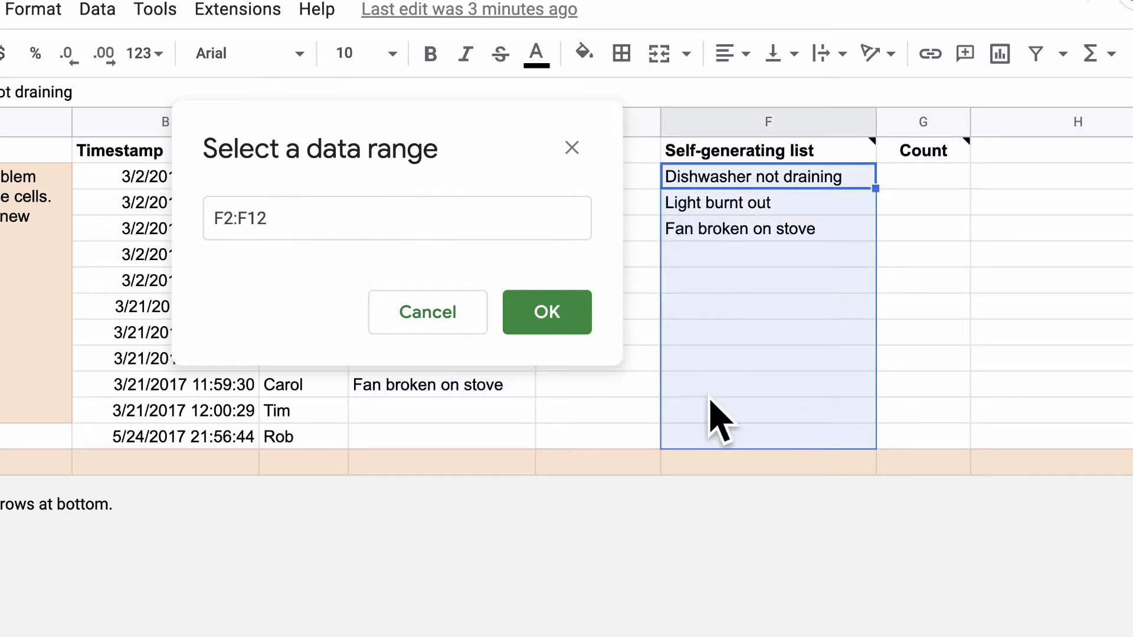
{"action": "left_click", "coordinate": [553, 314]}
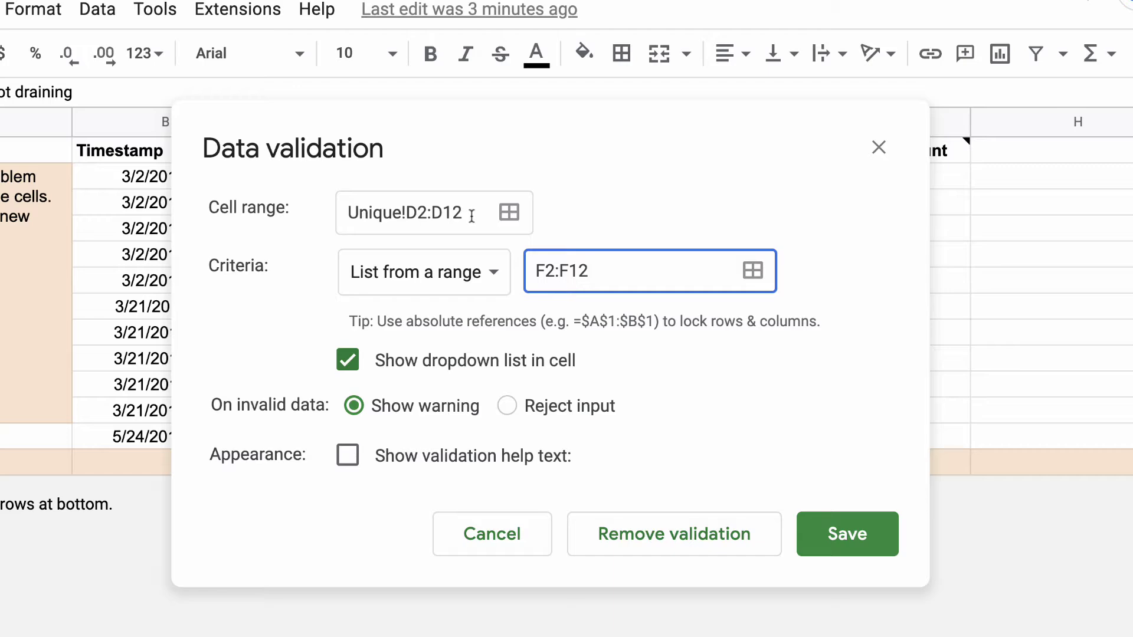
{"action": "left_click", "coordinate": [850, 540]}
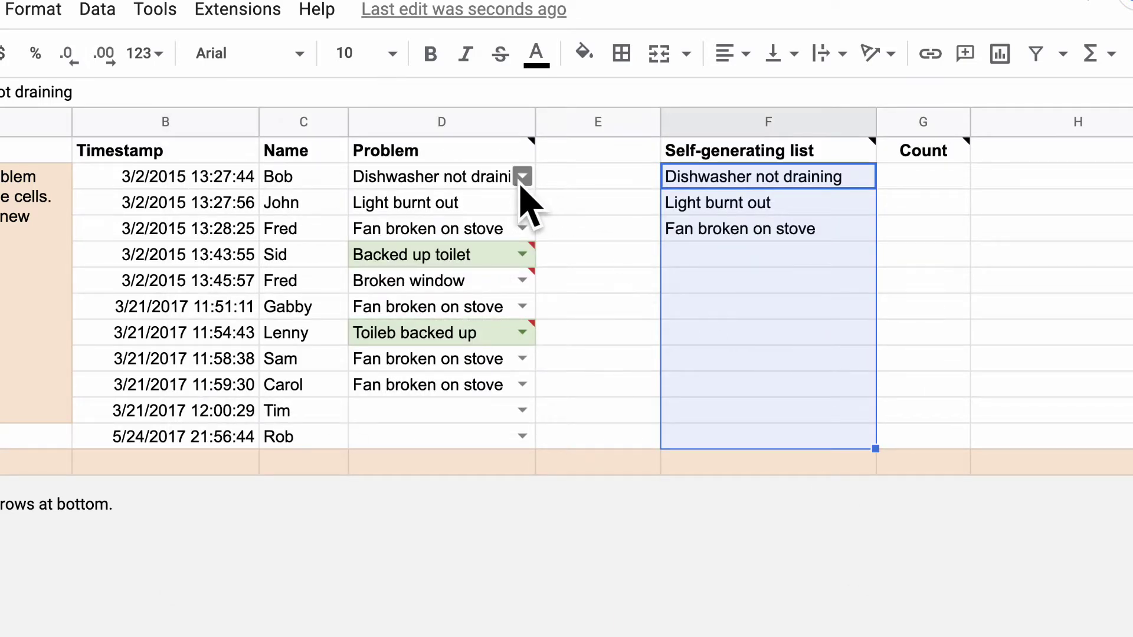
{"action": "left_click", "coordinate": [523, 411]}
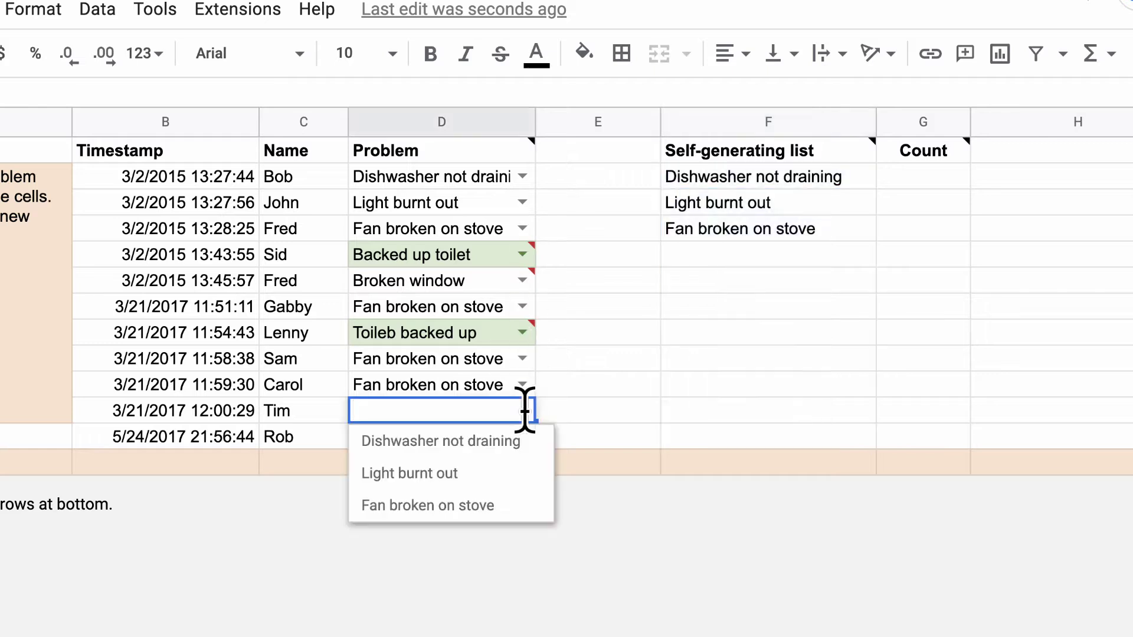
{"action": "left_click", "coordinate": [786, 384]}
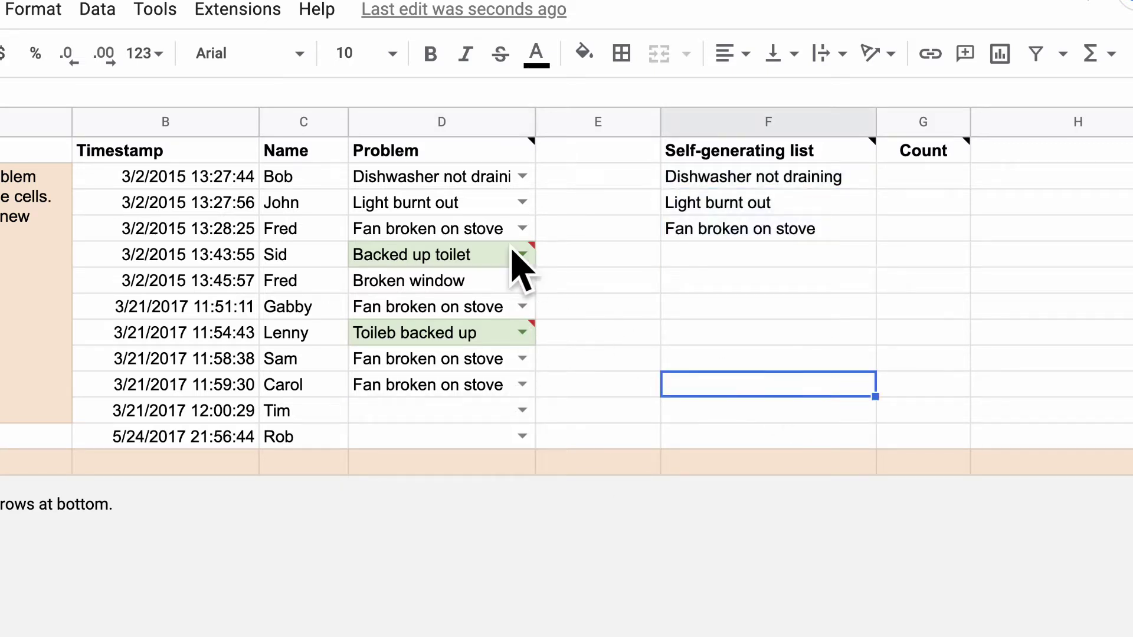
{"action": "mouse_move", "coordinate": [513, 250]}
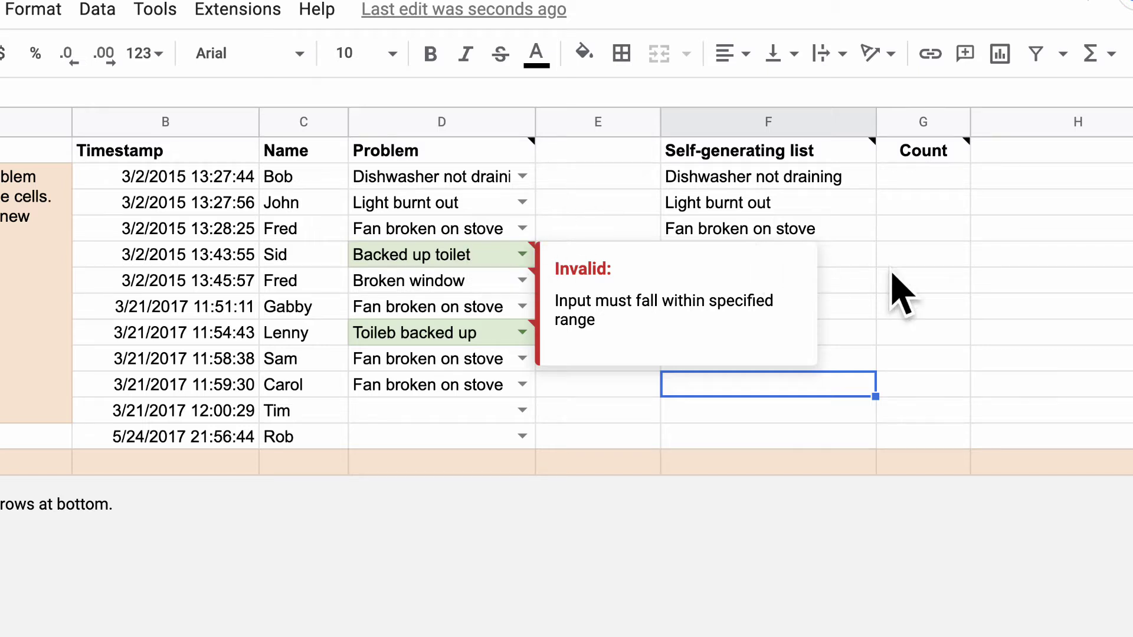
{"action": "left_click", "coordinate": [469, 255]}
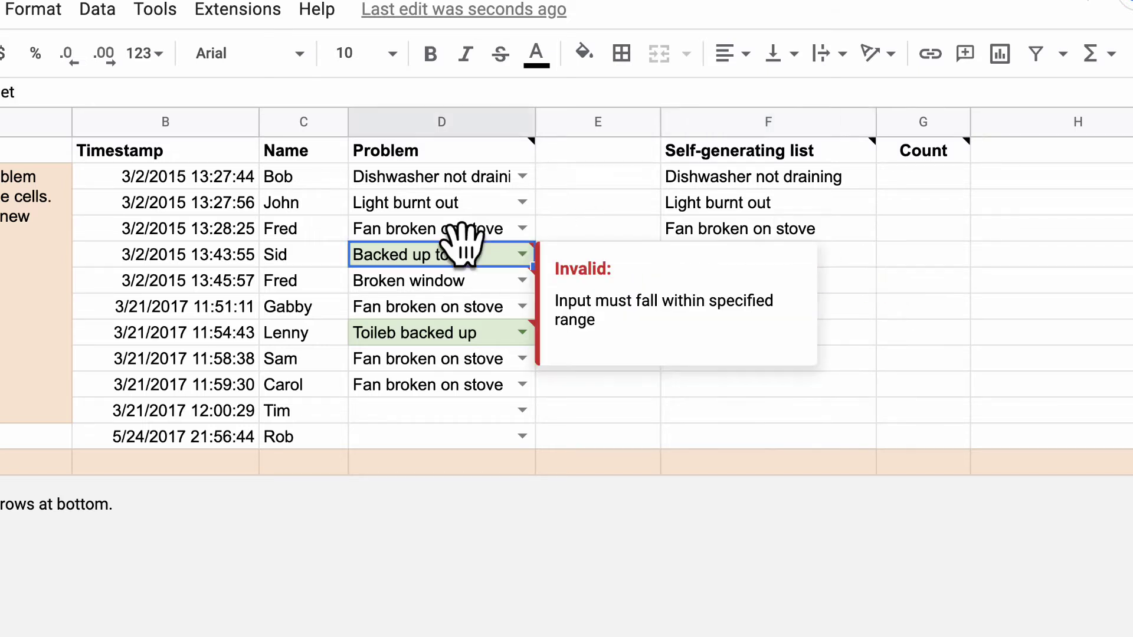
{"action": "key", "text": "ctrl+c"}
{"action": "left_click", "coordinate": [848, 254]}
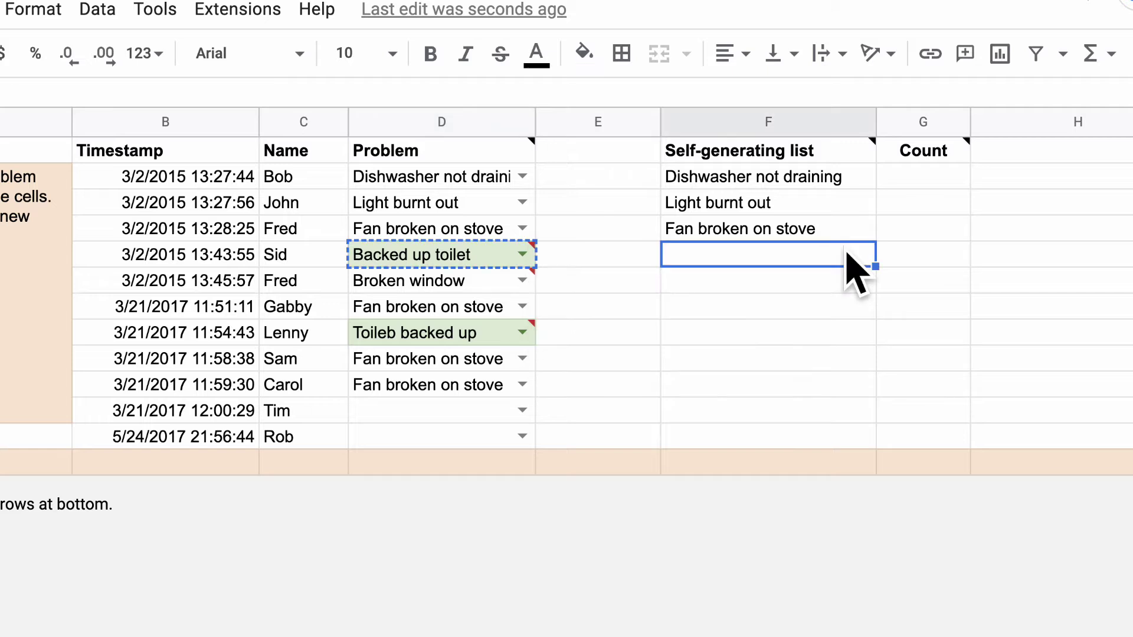
{"action": "key", "text": "ctrl+v"}
{"action": "left_click", "coordinate": [815, 286]}
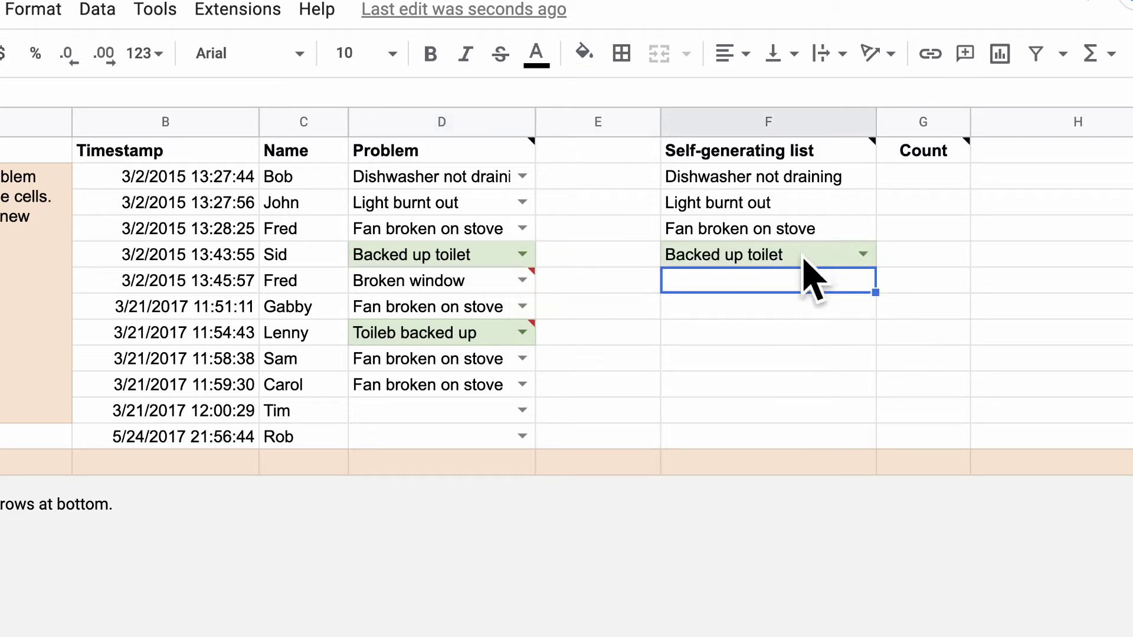
{"action": "key", "text": "ctrl+z"}
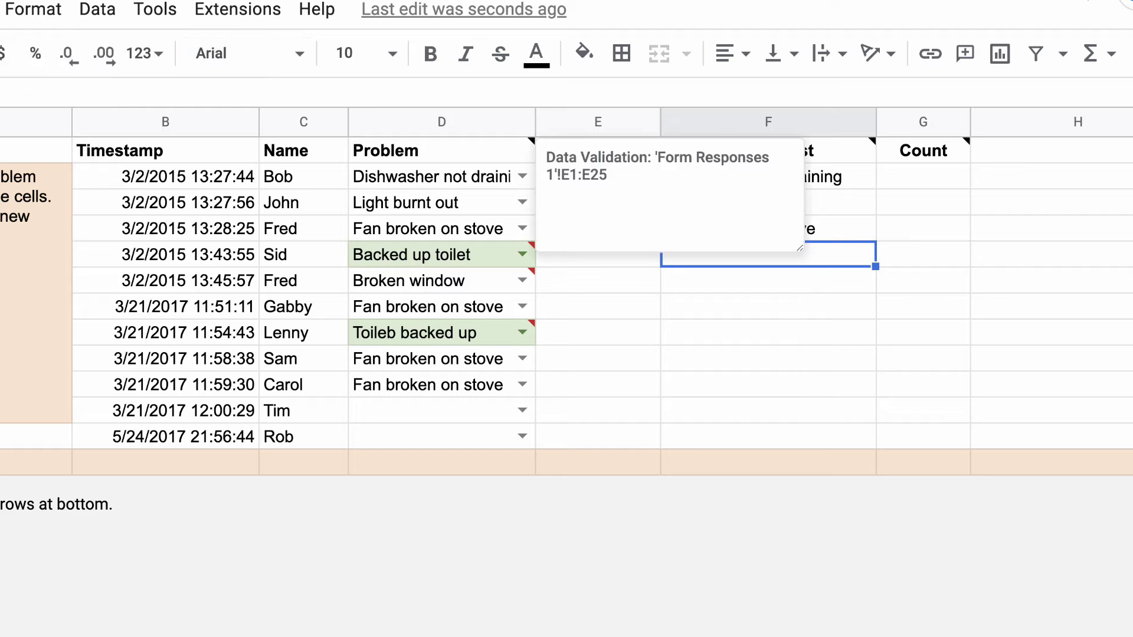
- Paste only the value 'Backed up toilet' into F5
{"action": "left_click", "coordinate": [3, 9]}
{"action": "mouse_move", "coordinate": [118, 273]}
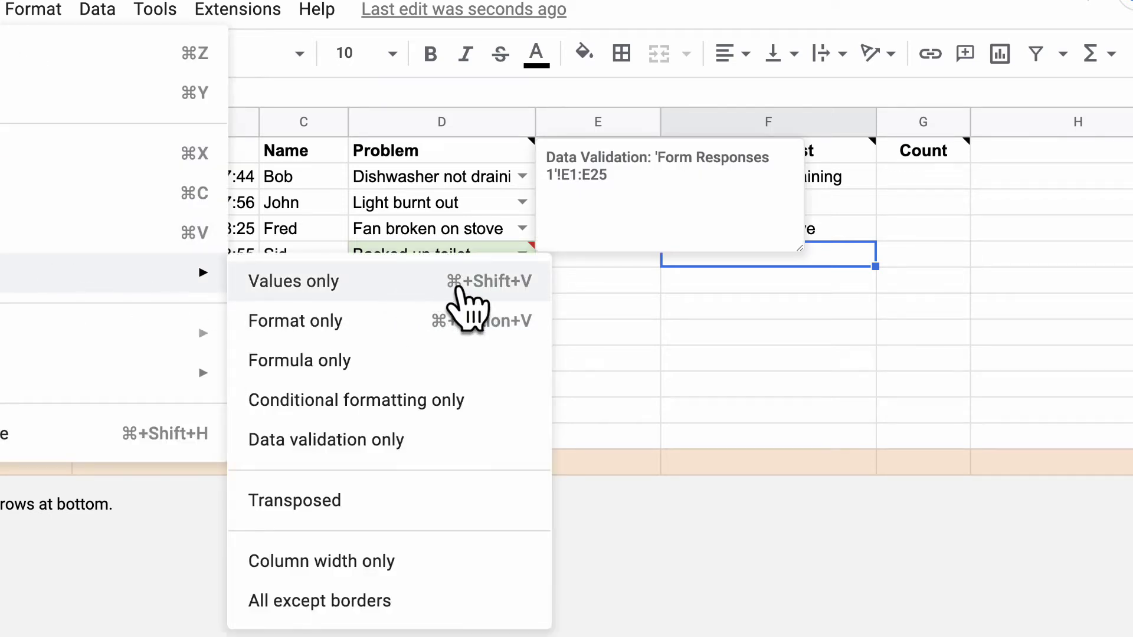
{"action": "left_click", "coordinate": [506, 288]}
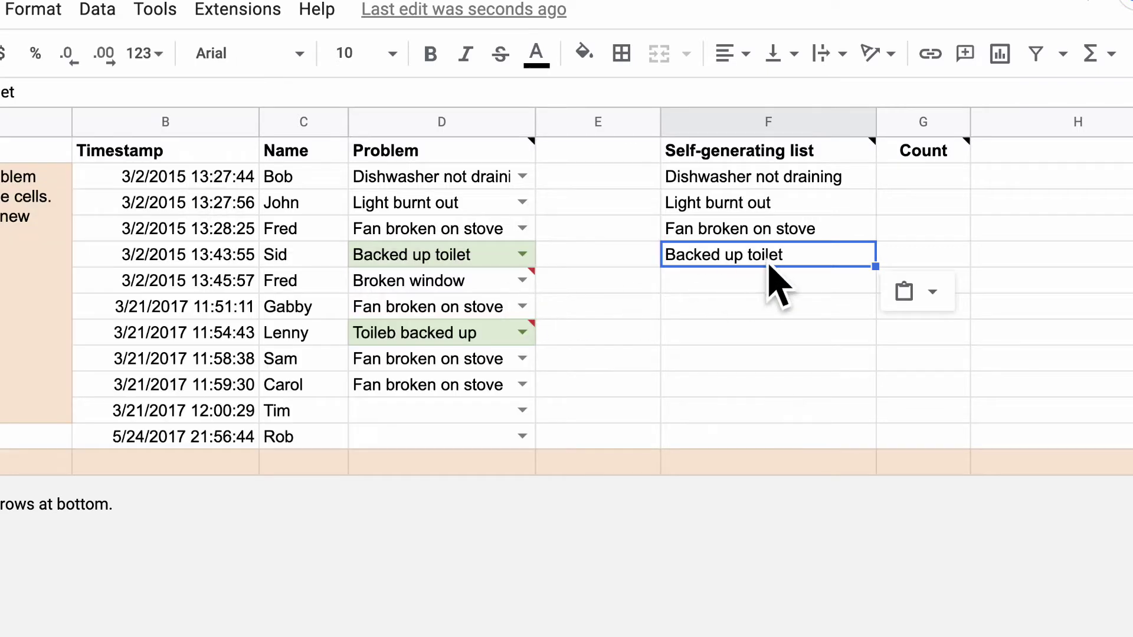
{"action": "left_click", "coordinate": [814, 289]}
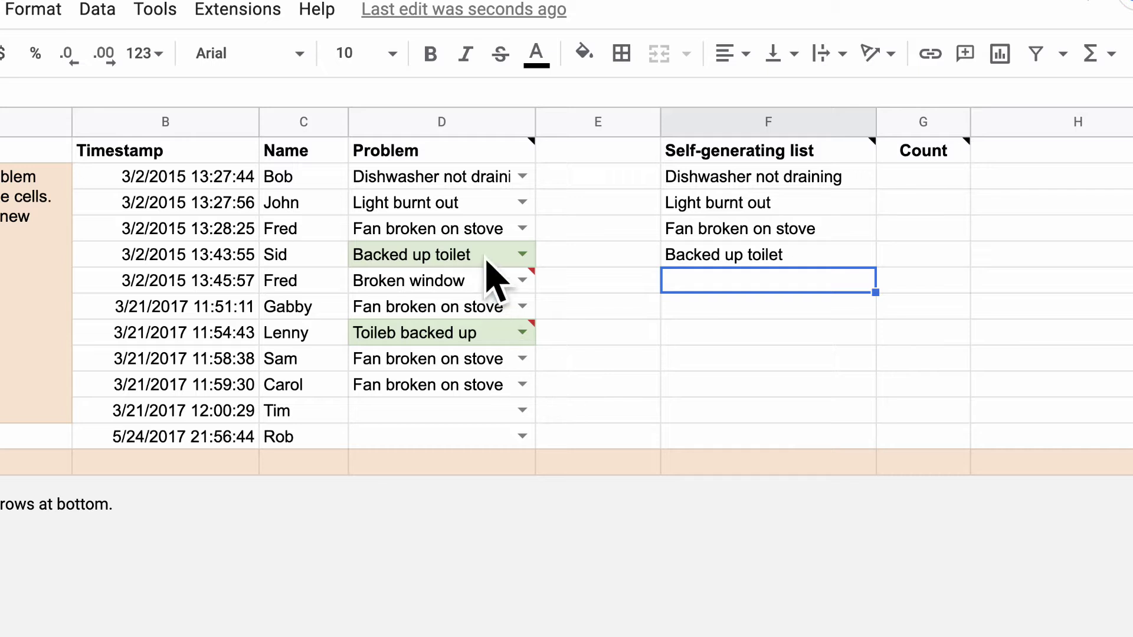
- Check D11's problem dropdown, then delete the hand-entered list in F2:F5
{"action": "left_click", "coordinate": [522, 412]}
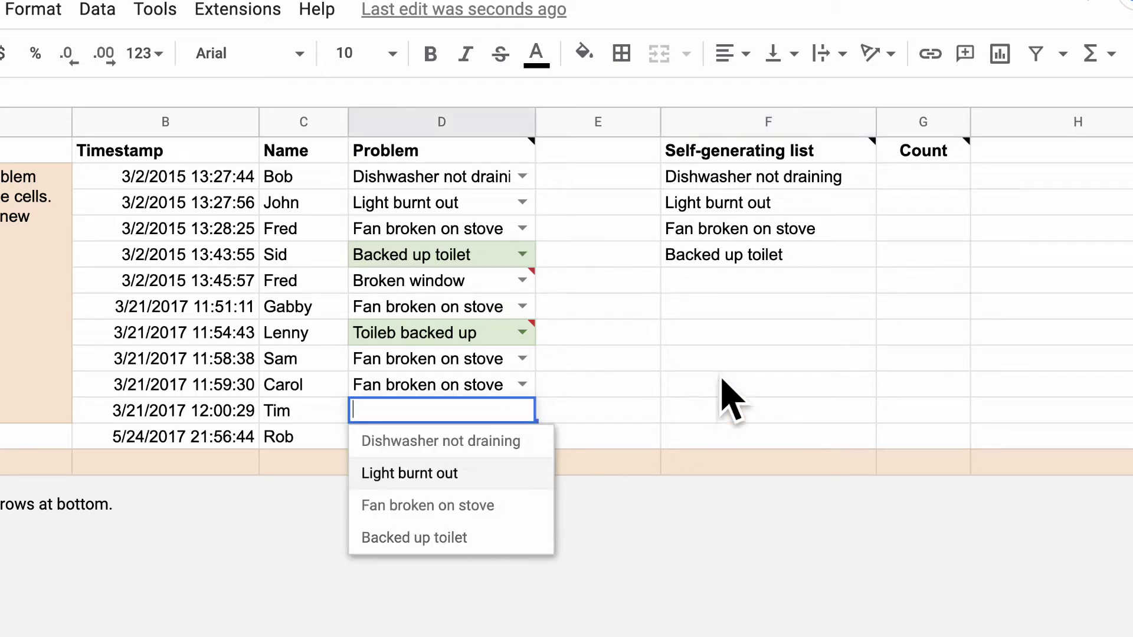
{"action": "left_click", "coordinate": [748, 337]}
{"action": "left_click", "coordinate": [918, 283]}
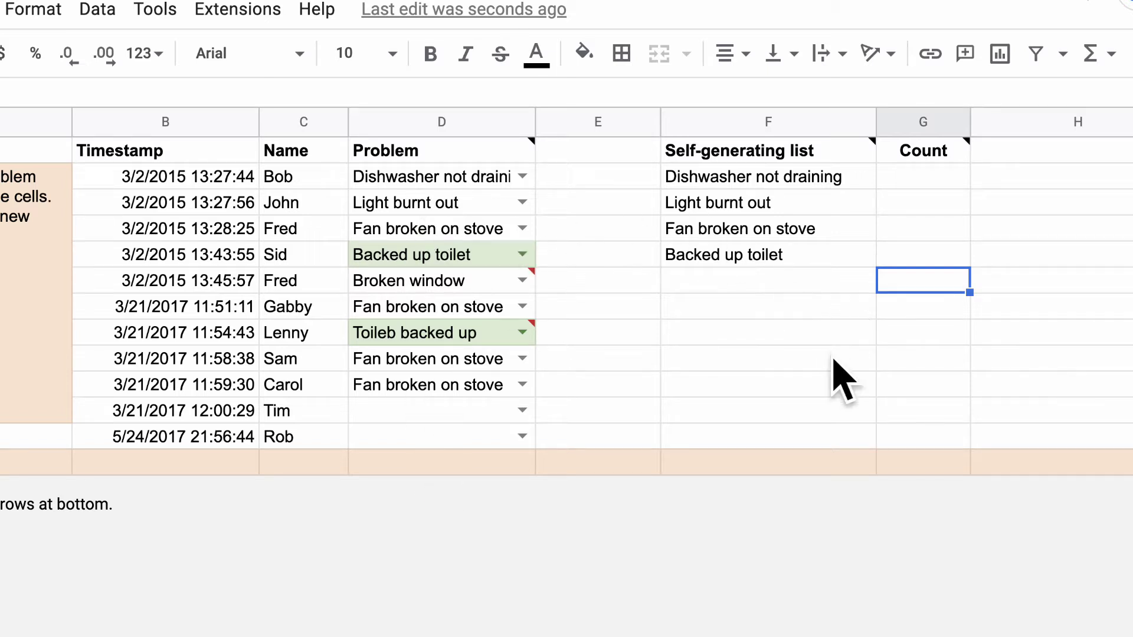
{"action": "left_click", "coordinate": [798, 177]}
{"action": "key", "text": "Delete"}
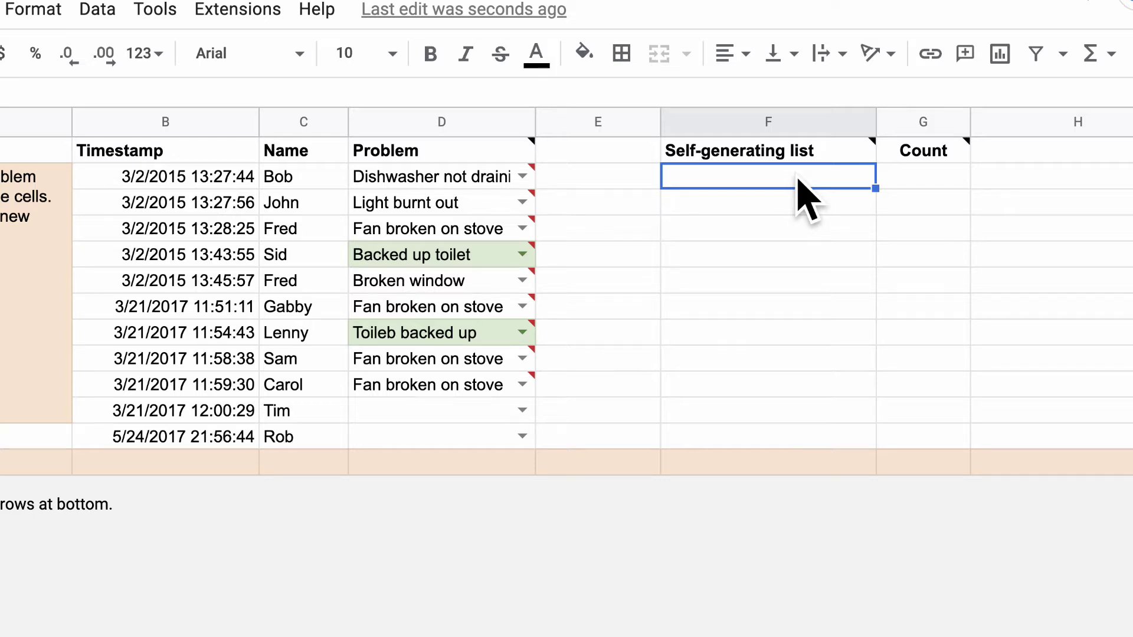
- Enter =UNIQUE(D2:D12) in F2 to build the list from the Problem column
{"action": "double_click", "coordinate": [716, 177]}
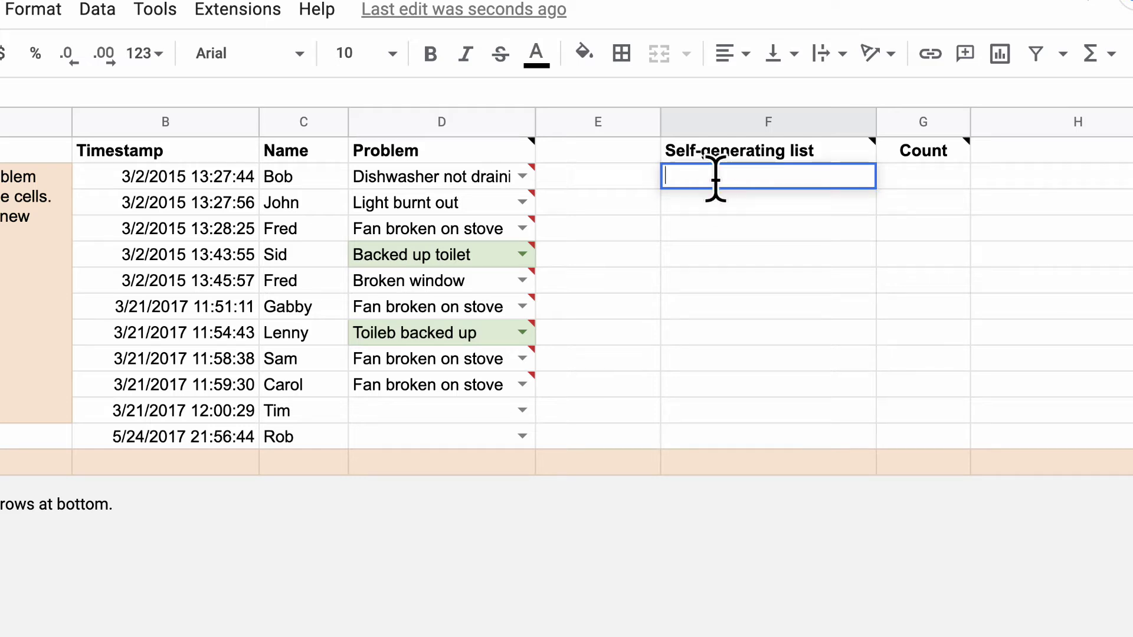
{"action": "type", "text": "=uniqu"}
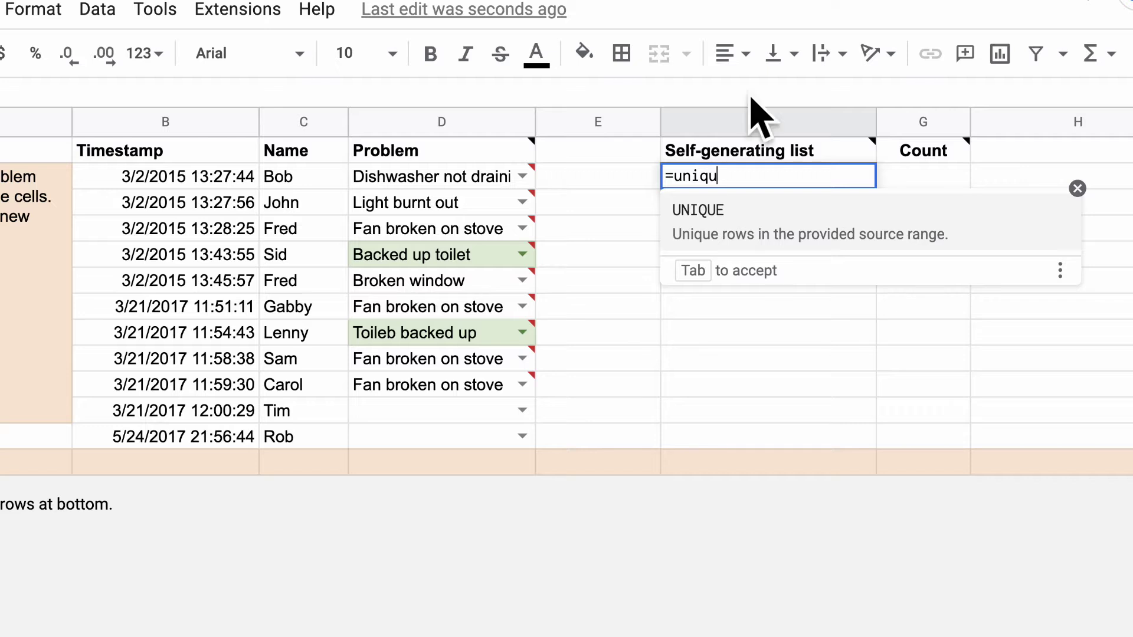
{"action": "left_click", "coordinate": [737, 210]}
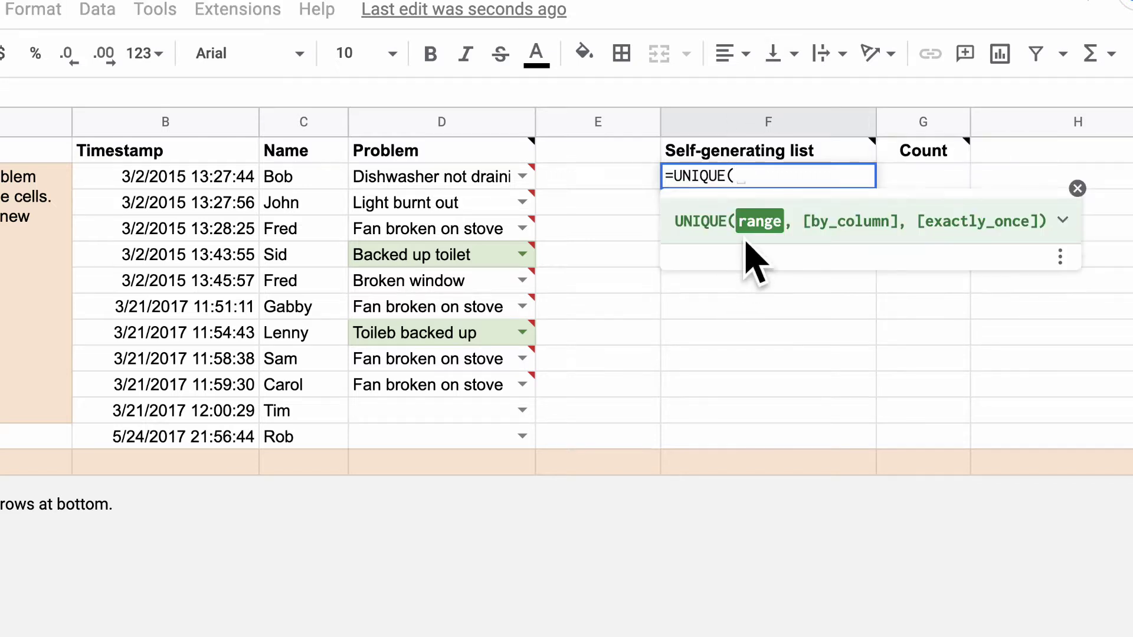
{"action": "left_click", "coordinate": [460, 180]}
{"action": "left_click_drag", "start_coordinate": [460, 182], "coordinate": [447, 440]}
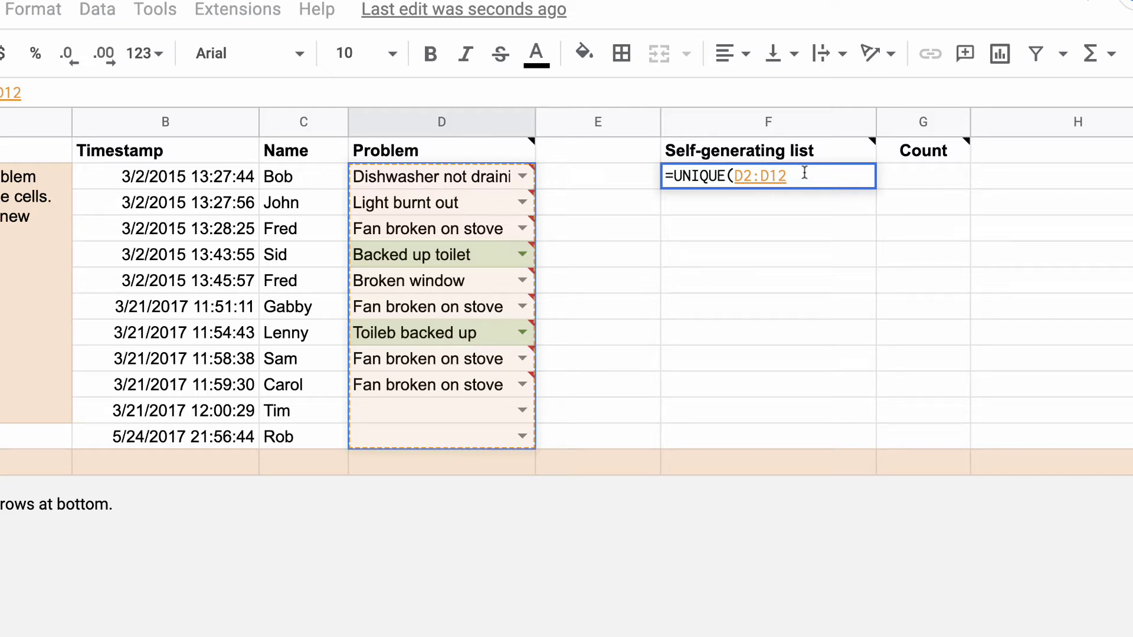
{"action": "type", "text": ","}
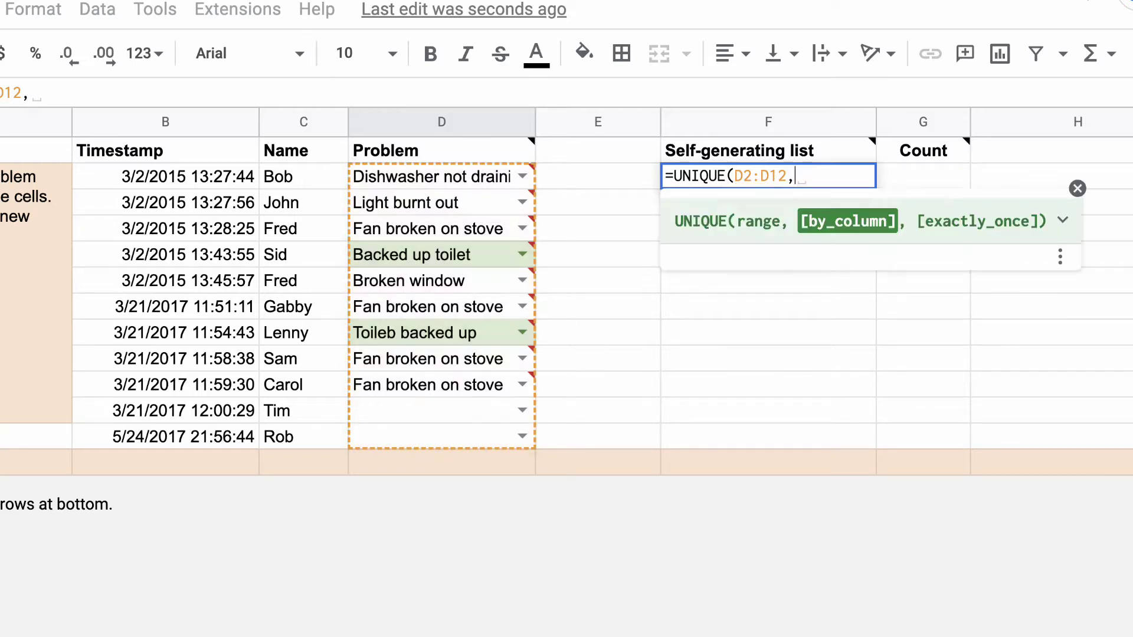
{"action": "left_click", "coordinate": [1063, 221]}
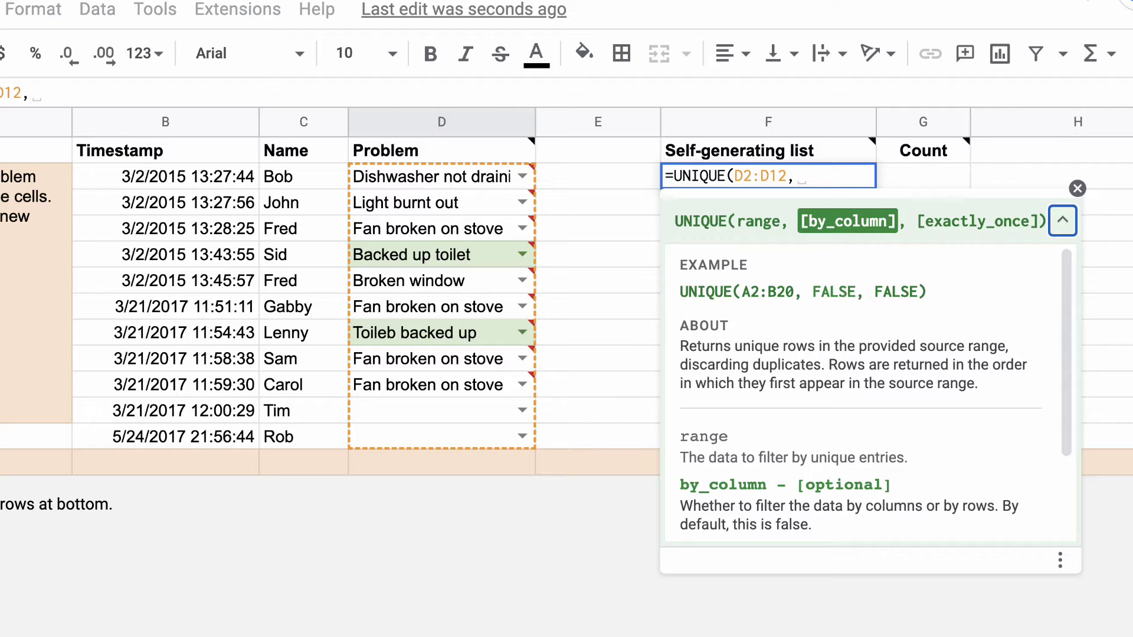
{"action": "scroll", "coordinate": [850, 307], "scroll_direction": "down", "scroll_amount": 1}
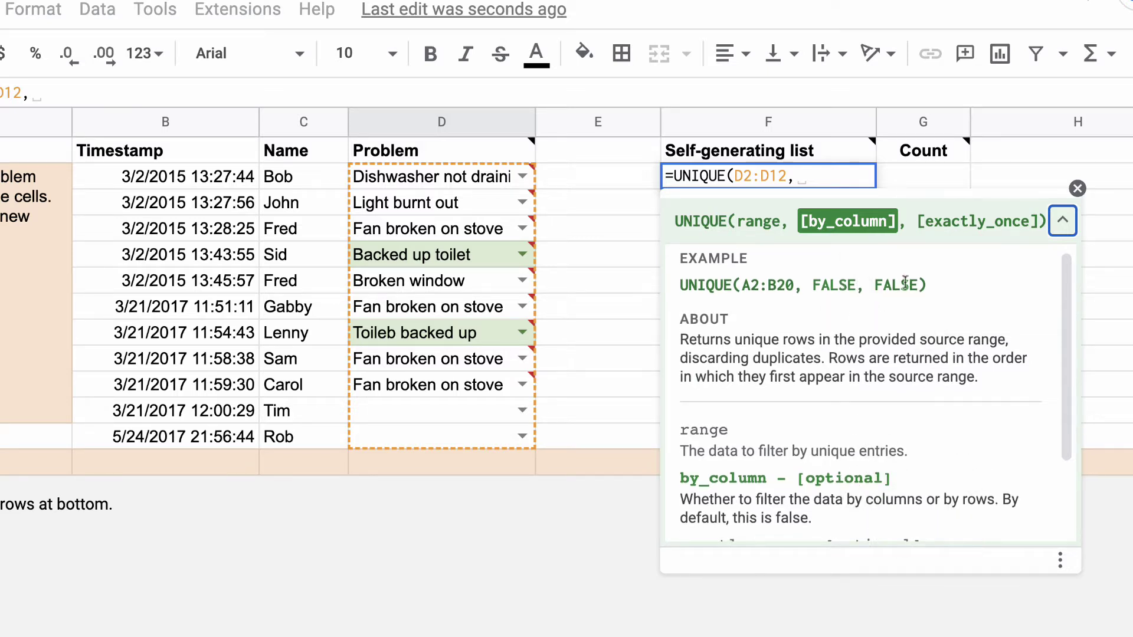
{"action": "left_click", "coordinate": [808, 172]}
{"action": "key", "text": "BackSpace"}
{"action": "key", "text": "BackSpace"}
{"action": "type", "text": ")"}
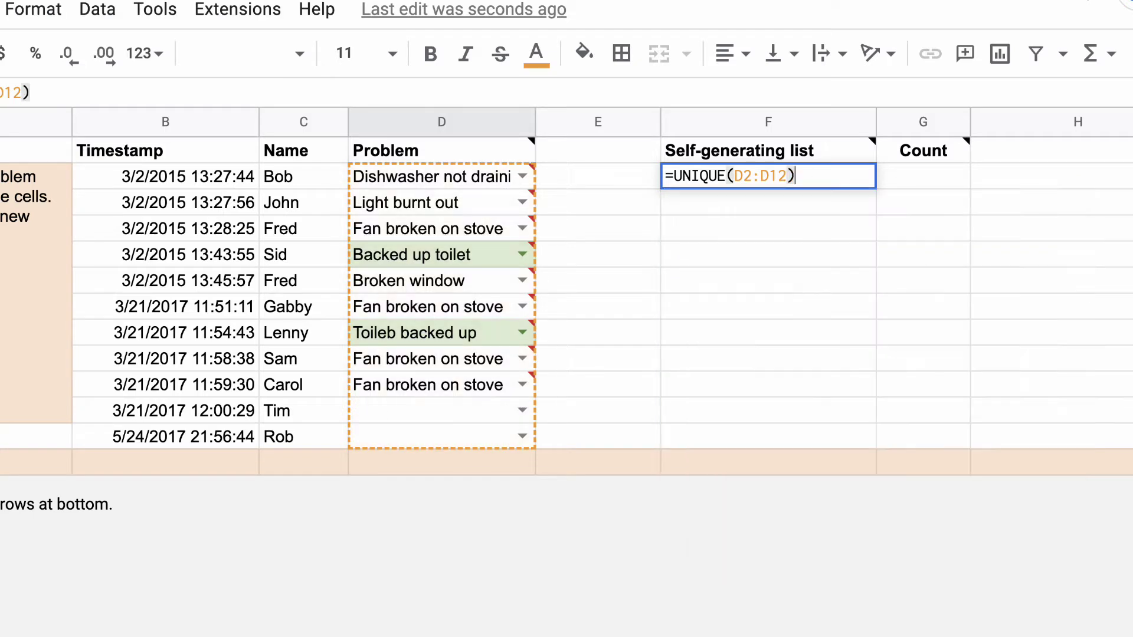
{"action": "key", "text": "Return"}
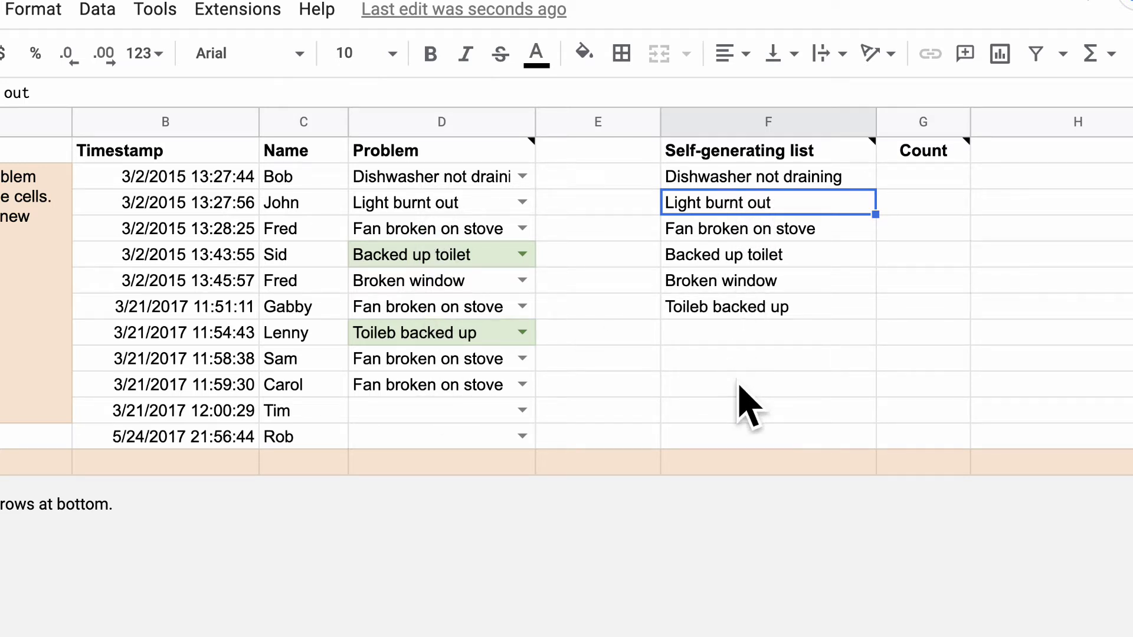
- Change D8 to 'Backed up toilet' and enter a test 'Dog with bone' in D11
{"action": "left_click", "coordinate": [522, 334]}
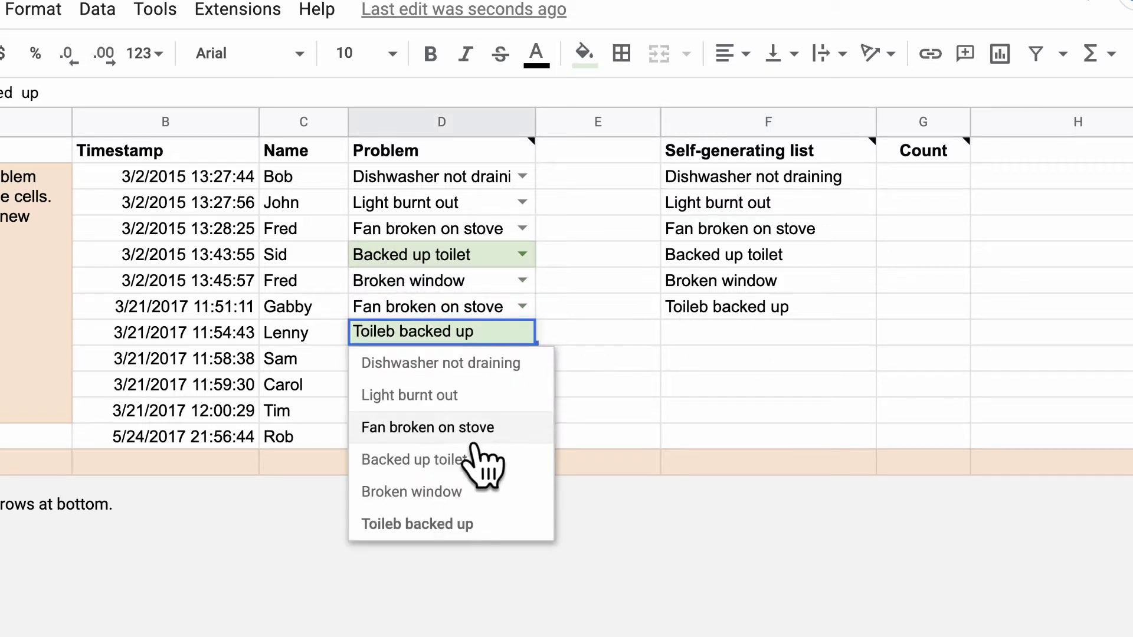
{"action": "left_click", "coordinate": [469, 463]}
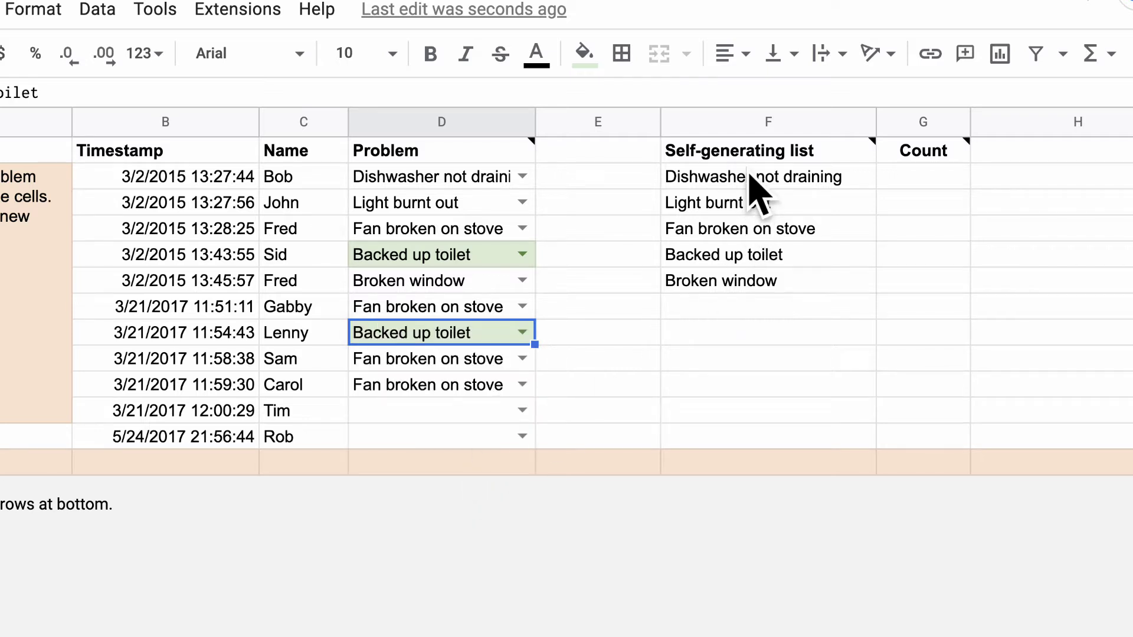
{"action": "left_click", "coordinate": [444, 413]}
{"action": "type", "text": "Dog with bone"}
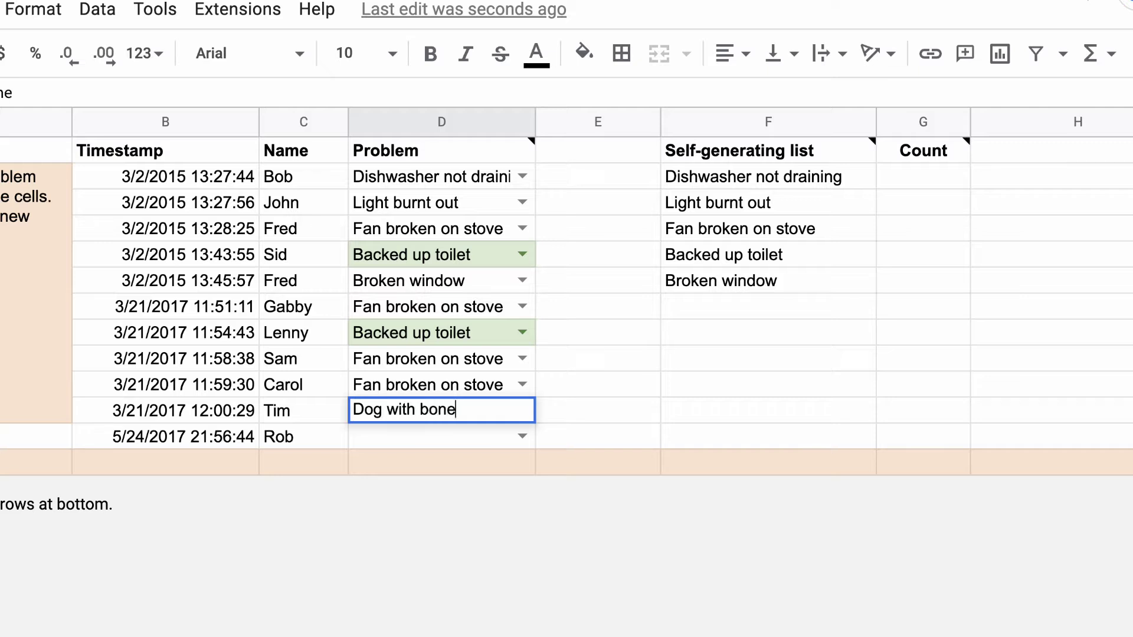
{"action": "key", "text": "Return"}
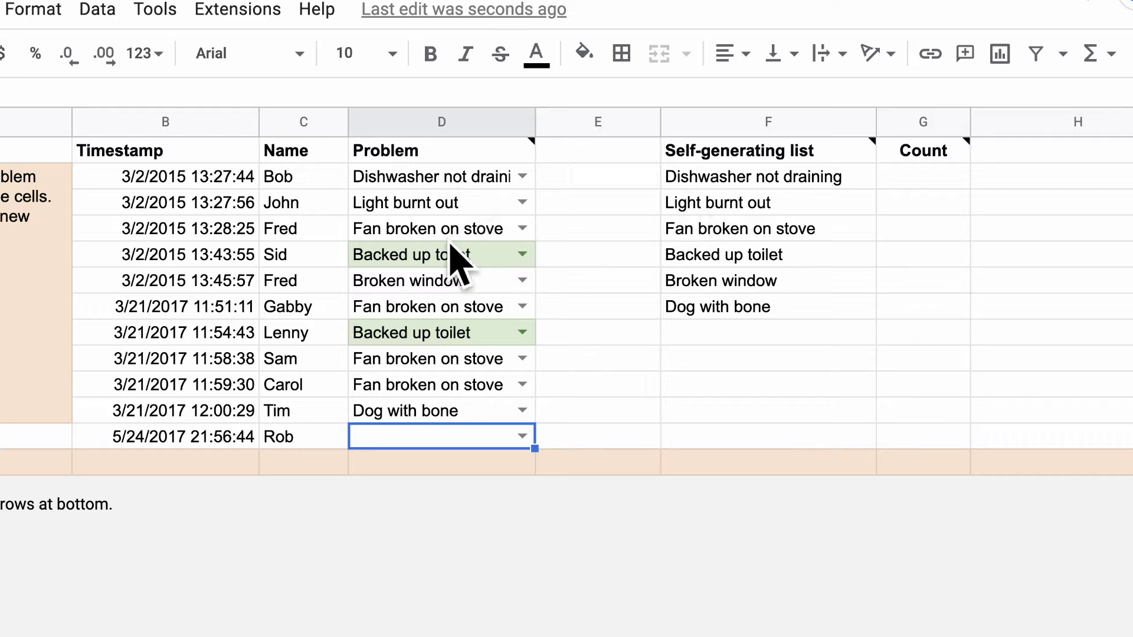
- Delete the 'Dog with bone' test entry from D11
{"action": "left_click", "coordinate": [441, 412]}
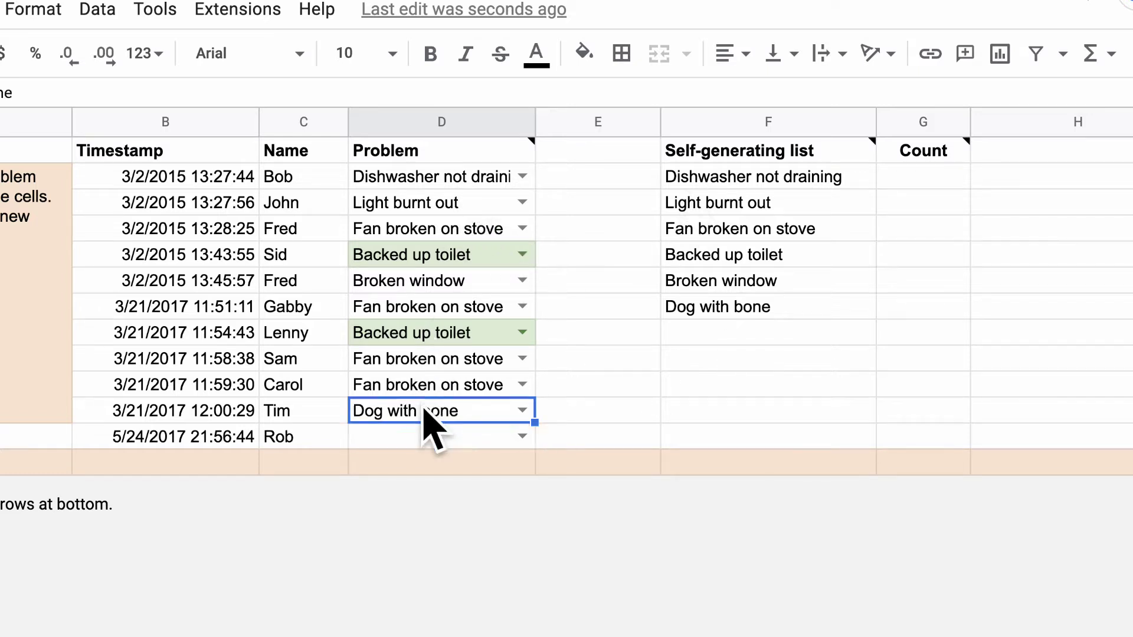
{"action": "key", "text": "Delete"}
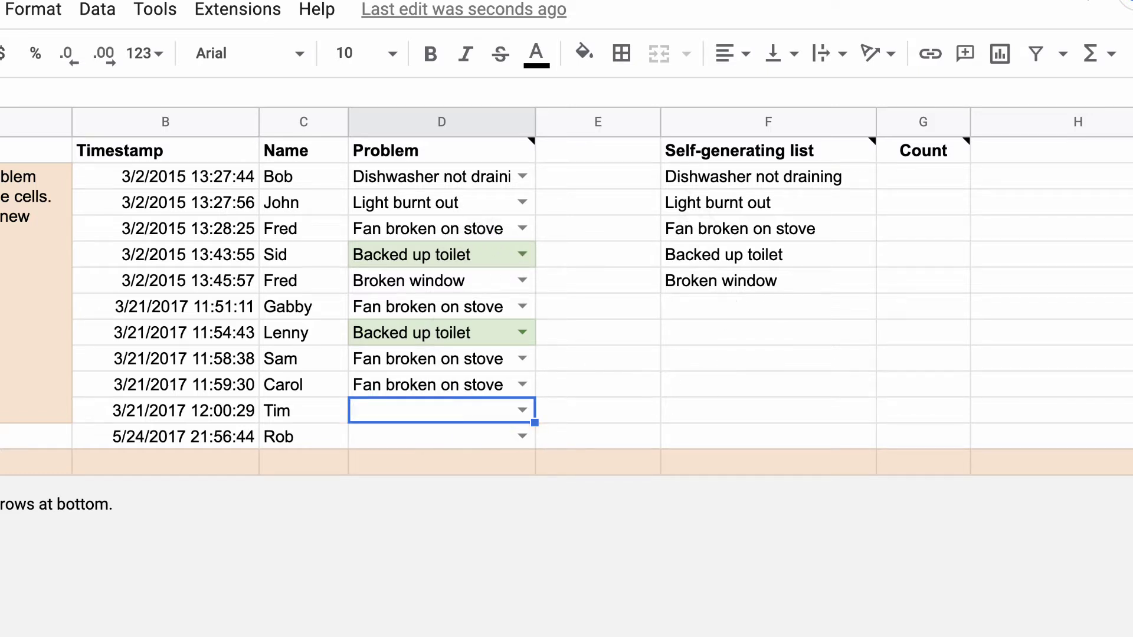
{"action": "left_click", "coordinate": [764, 183]}
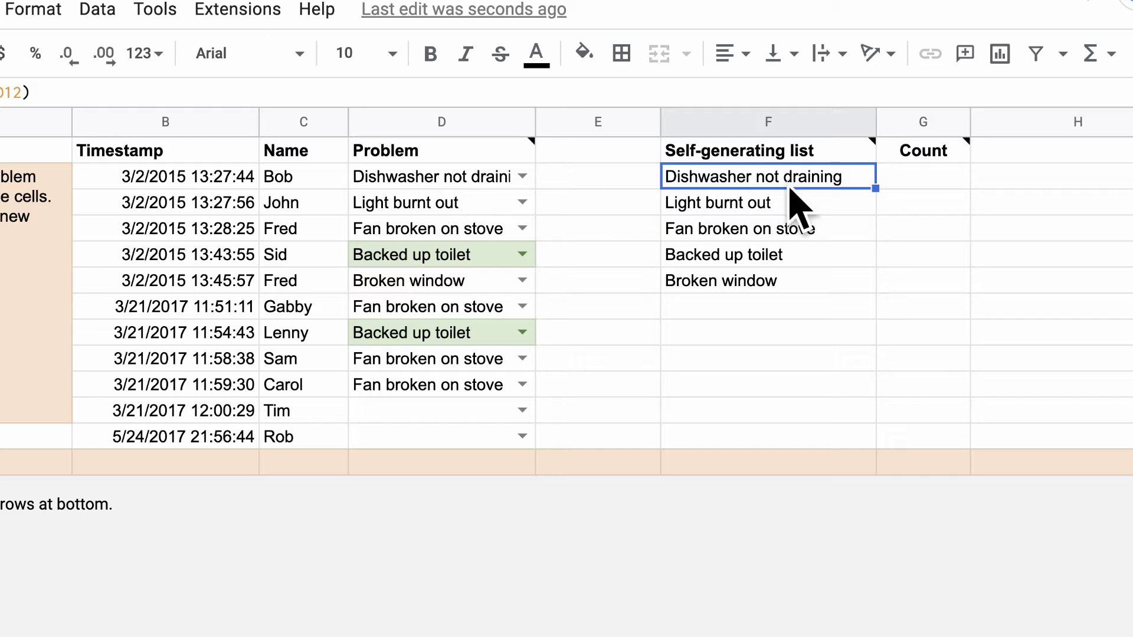
- Rewrite F2 as =SORT(UNIQUE(D2:D12),1,True) to alphabetize the list
{"action": "double_click", "coordinate": [790, 180]}
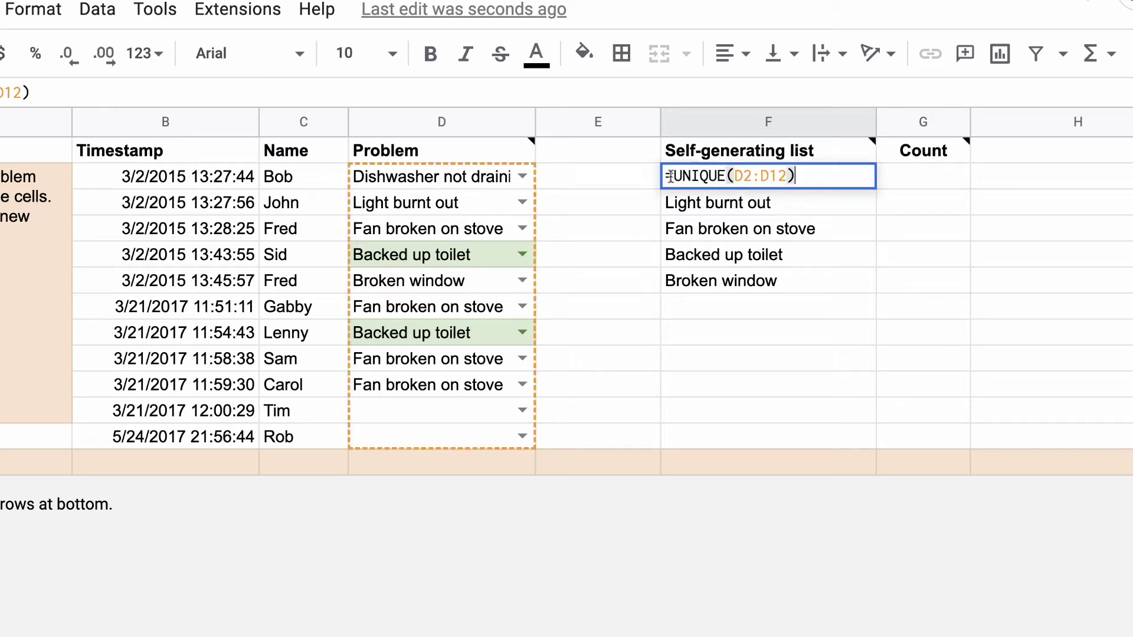
{"action": "left_click_drag", "start_coordinate": [670, 177], "coordinate": [811, 174]}
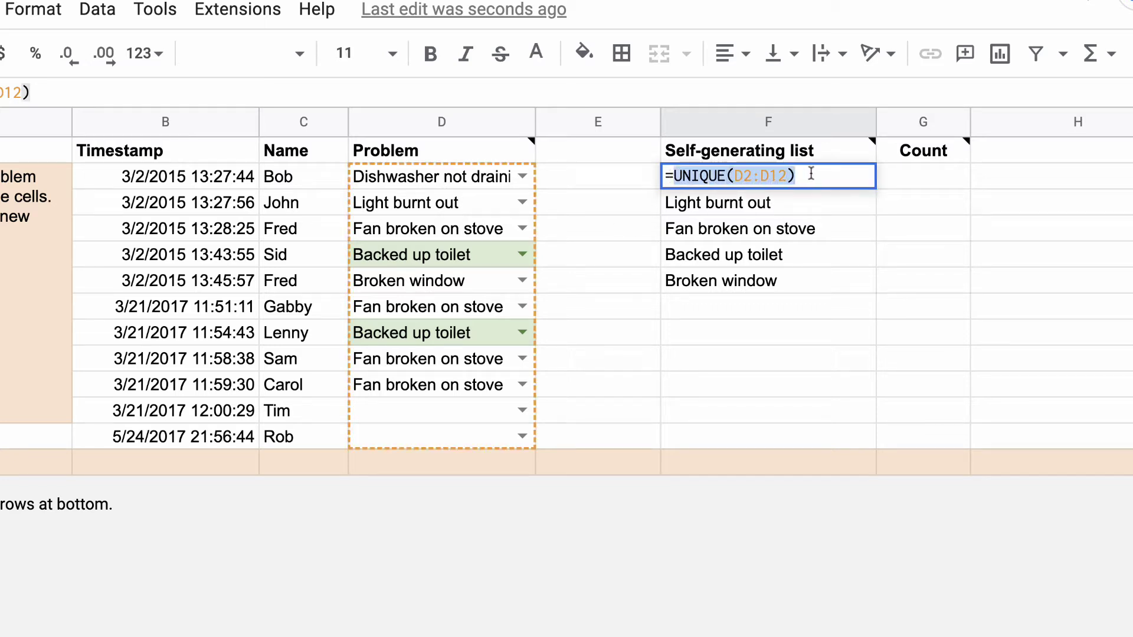
{"action": "key", "text": "BackSpace"}
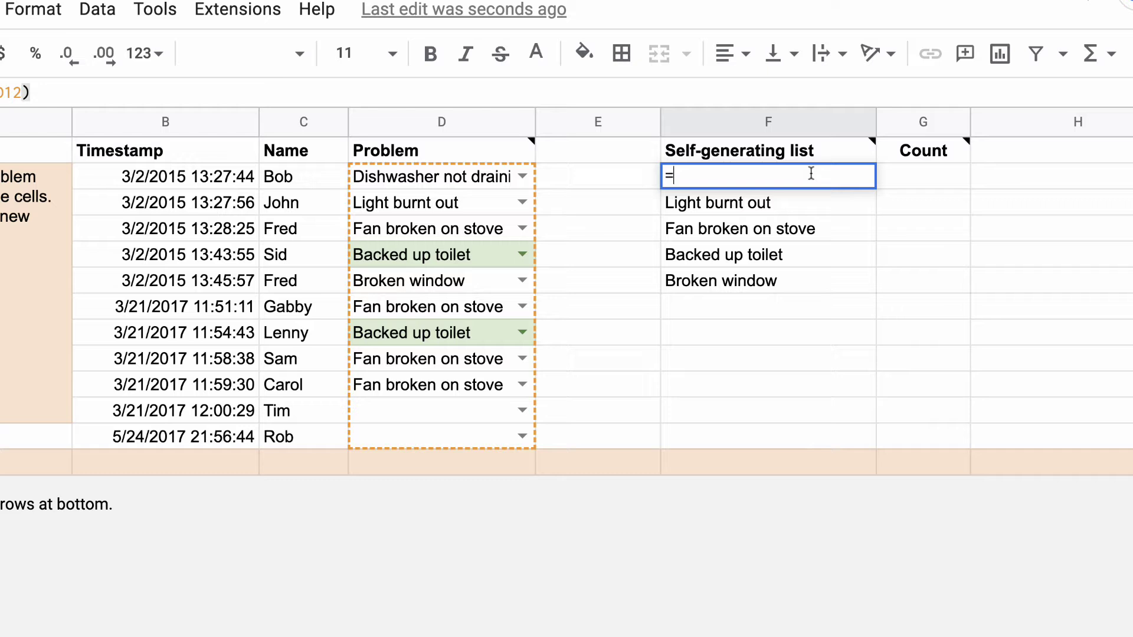
{"action": "type", "text": "sort"}
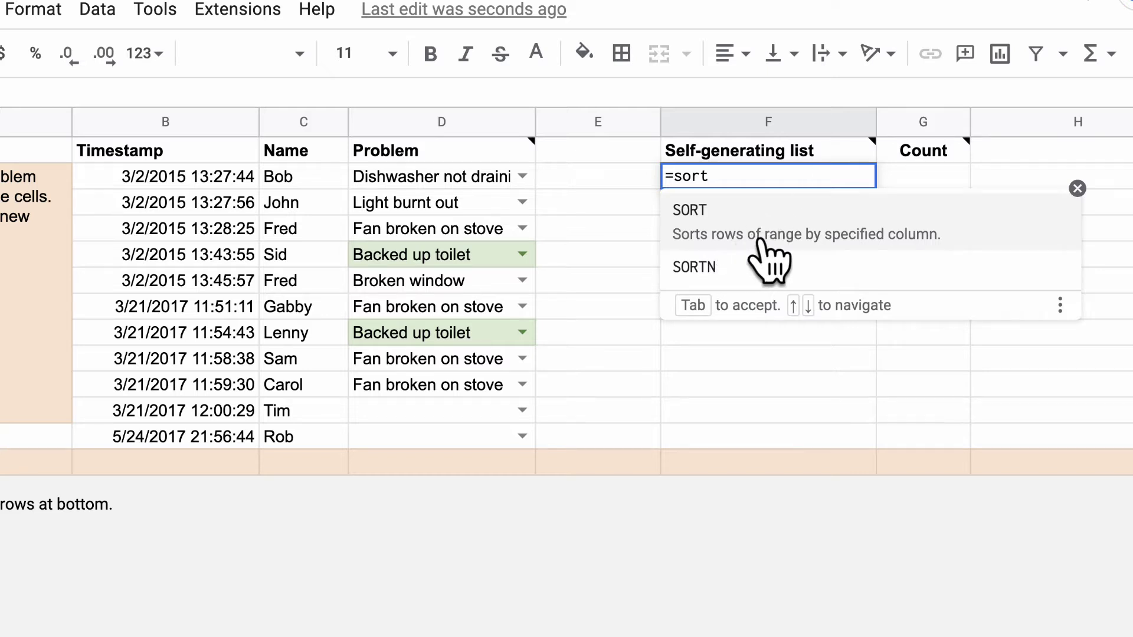
{"action": "left_click", "coordinate": [789, 235]}
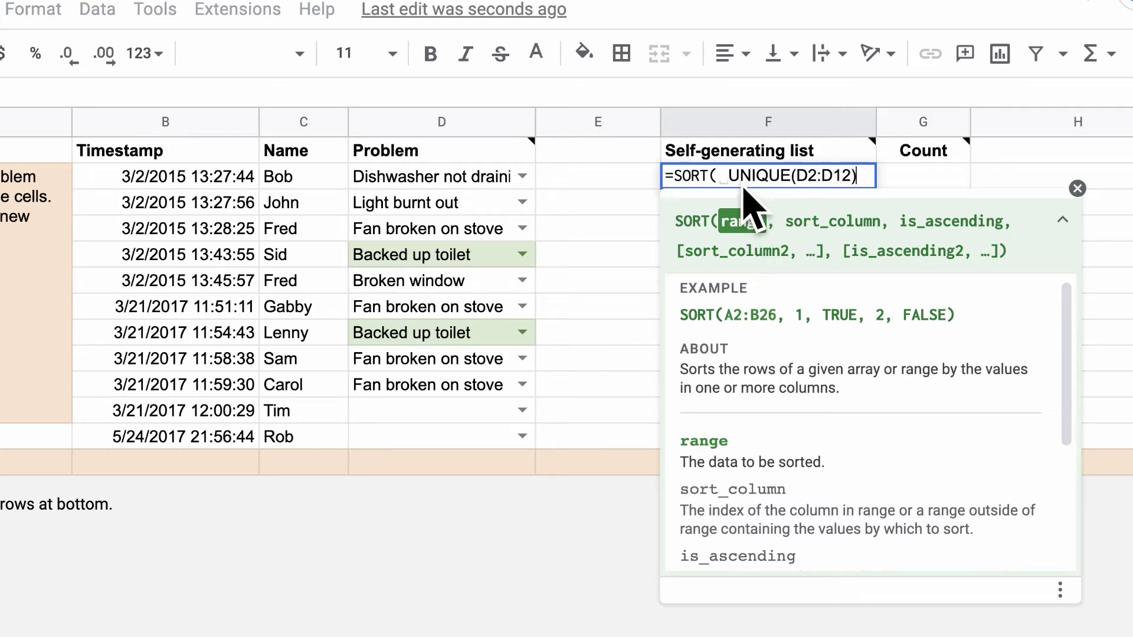
{"action": "key", "text": "Tab"}
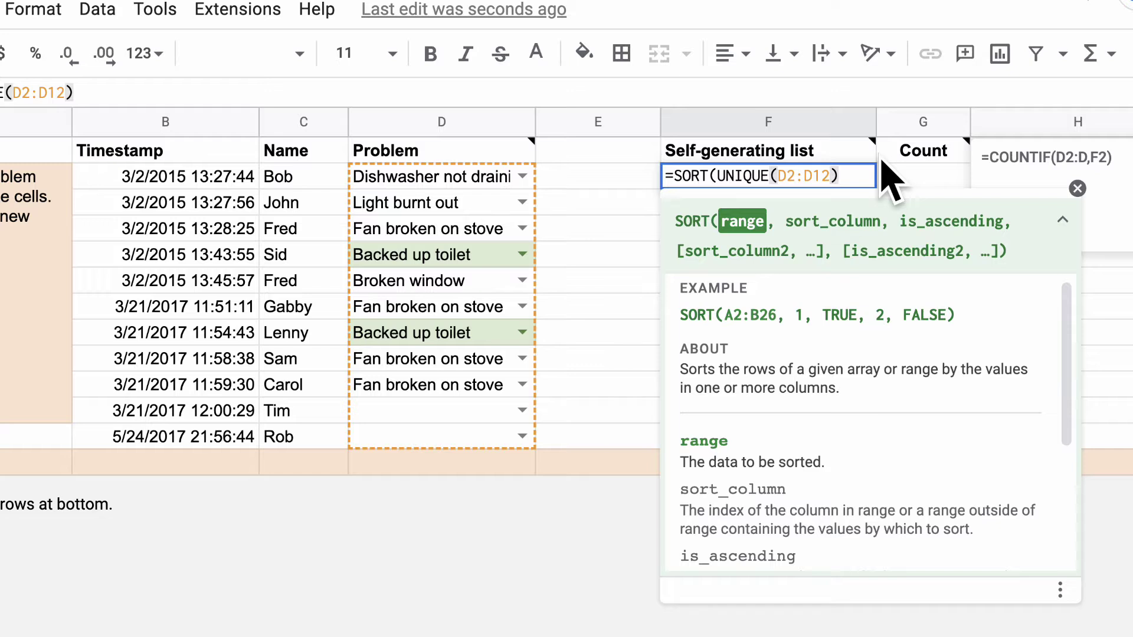
{"action": "type", "text": "), "}
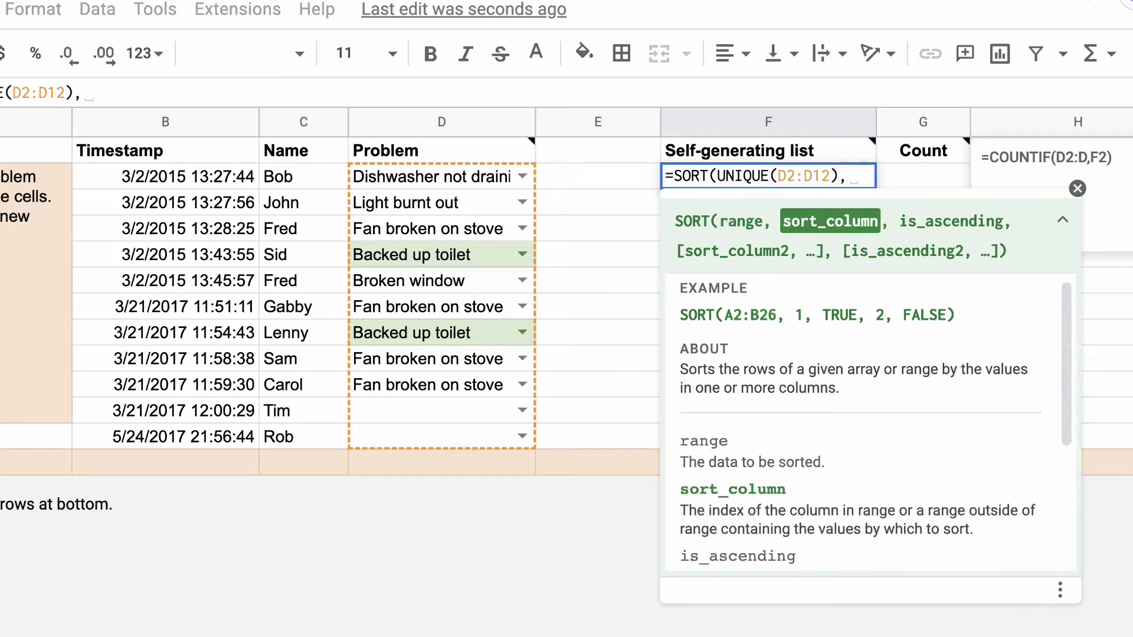
{"action": "type", "text": "1,"}
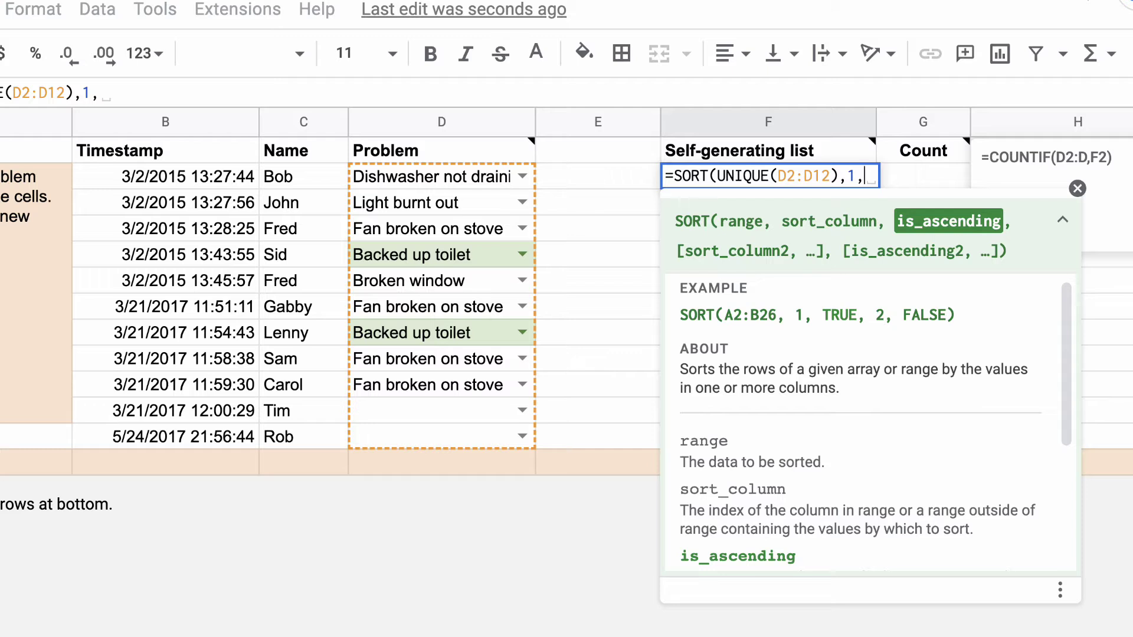
{"action": "type", "text": "True"}
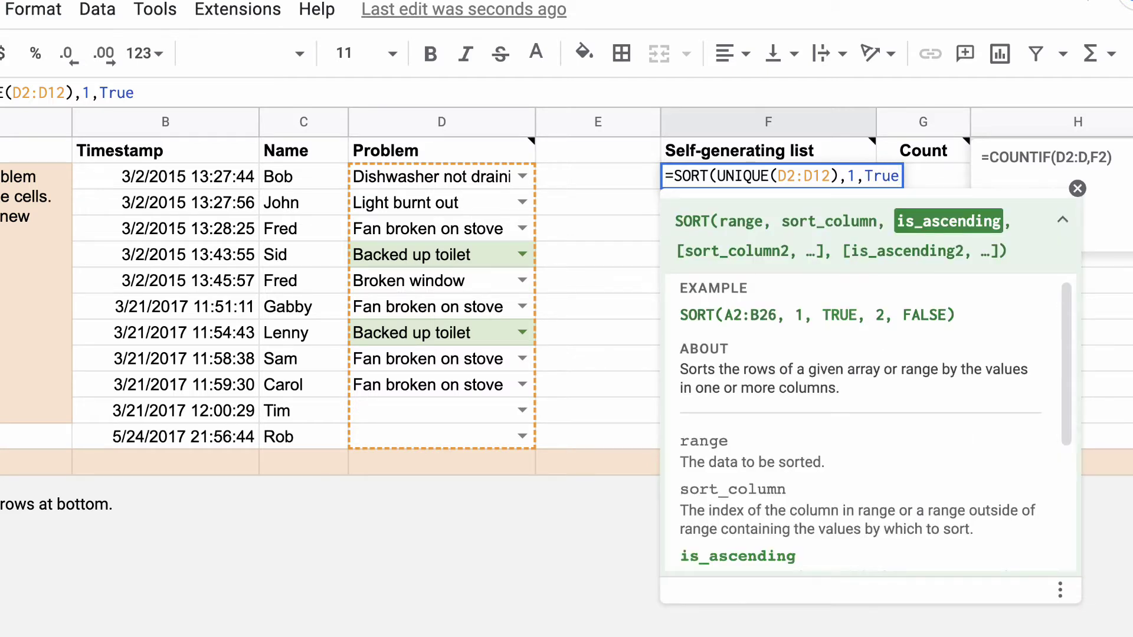
{"action": "type", "text": ")"}
{"action": "key", "text": "Return"}
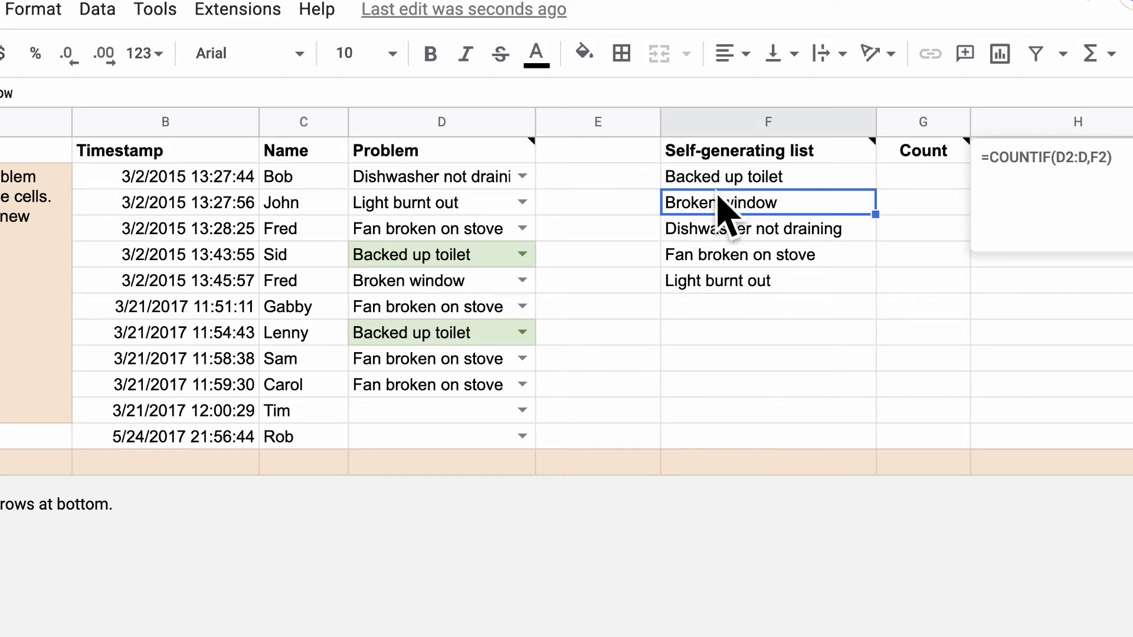
- Try 'Gopher' as Tim's problem in D11, then delete it
{"action": "left_click", "coordinate": [459, 411]}
{"action": "type", "text": "Gopher"}
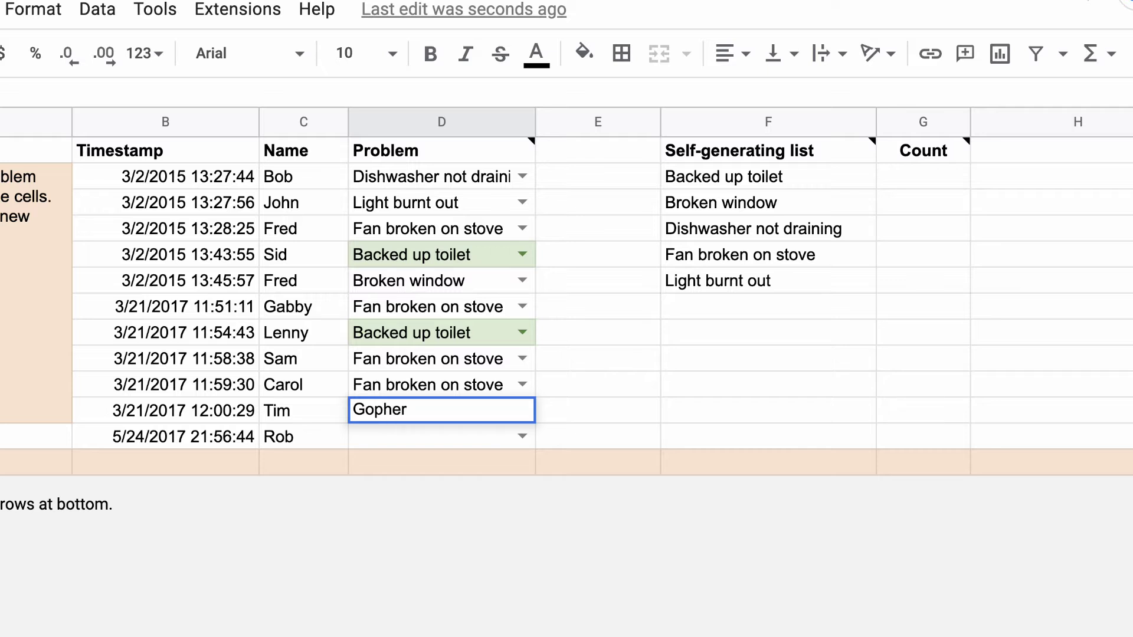
{"action": "key", "text": "Return"}
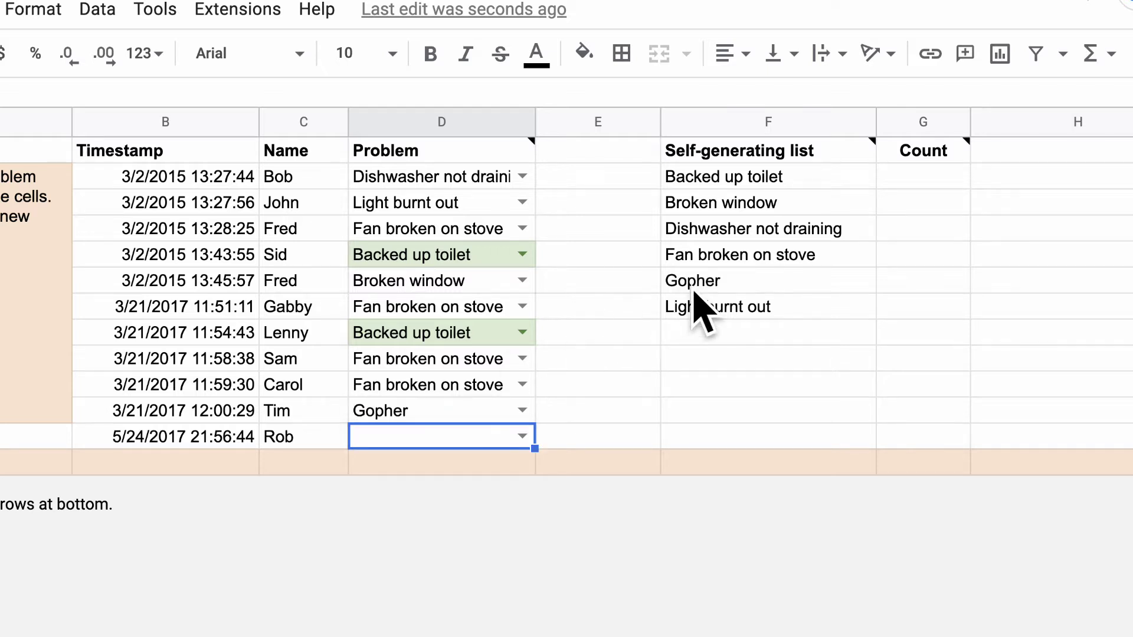
{"action": "left_click", "coordinate": [389, 414]}
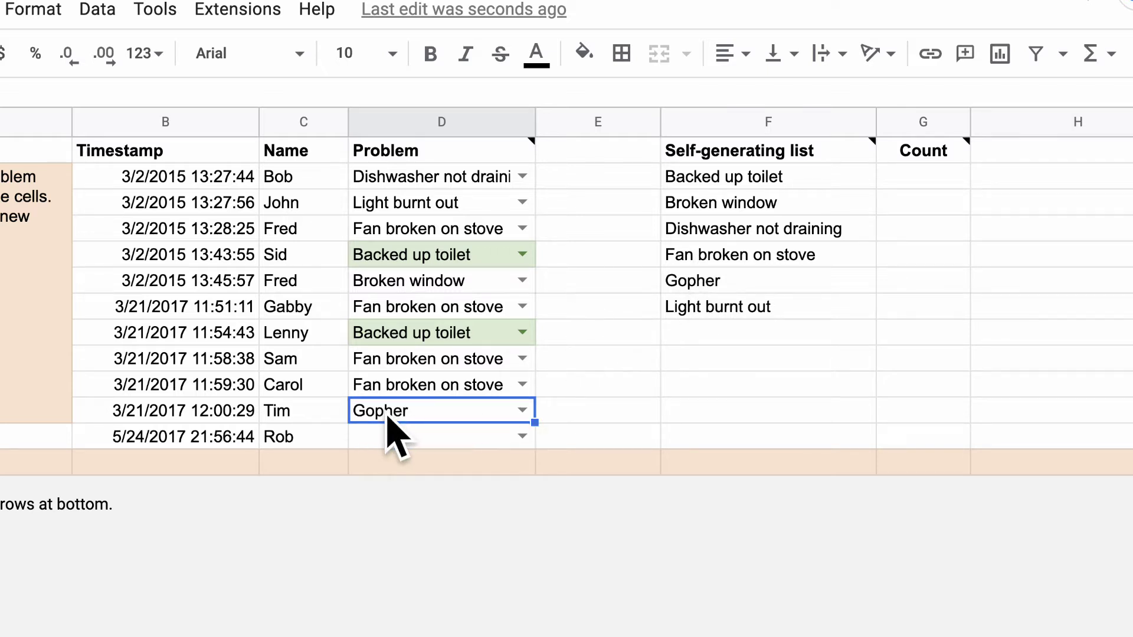
{"action": "key", "text": "Delete"}
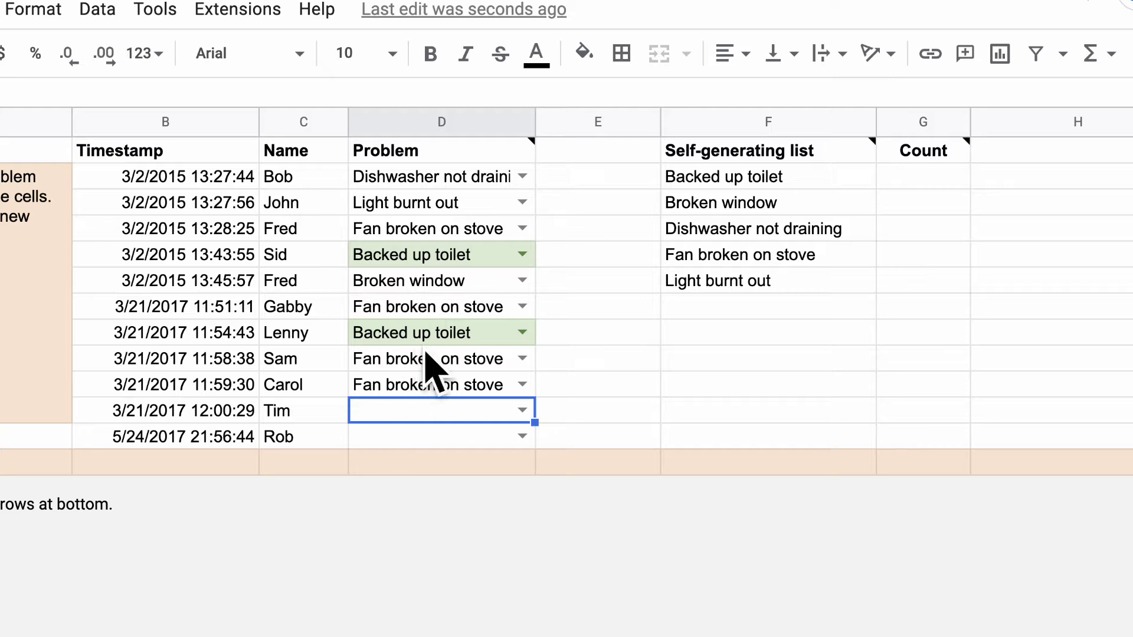
- Enter 'Stovetop busted' in D11 and confirm it appears in D12's dropdown
{"action": "double_click", "coordinate": [402, 409]}
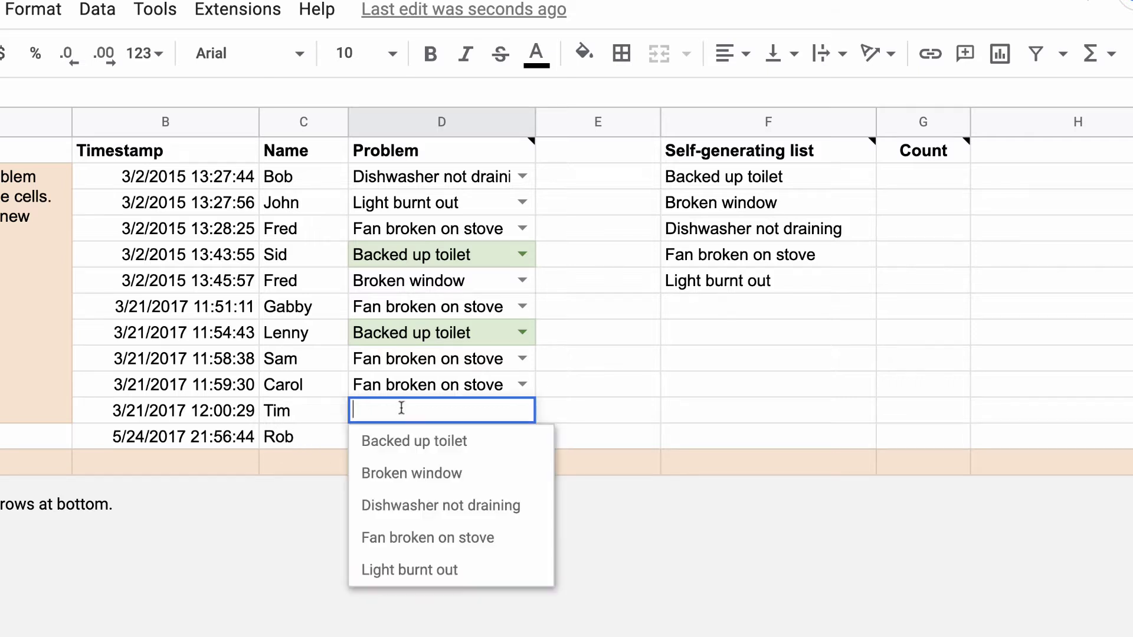
{"action": "type", "text": "S"}
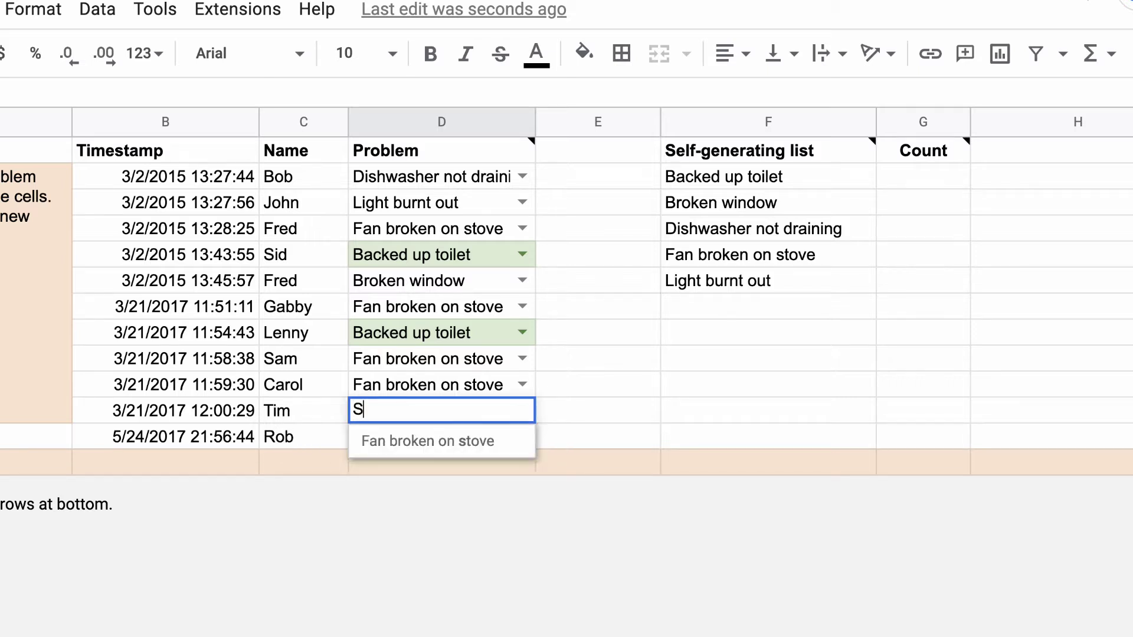
{"action": "type", "text": "tovetop busted"}
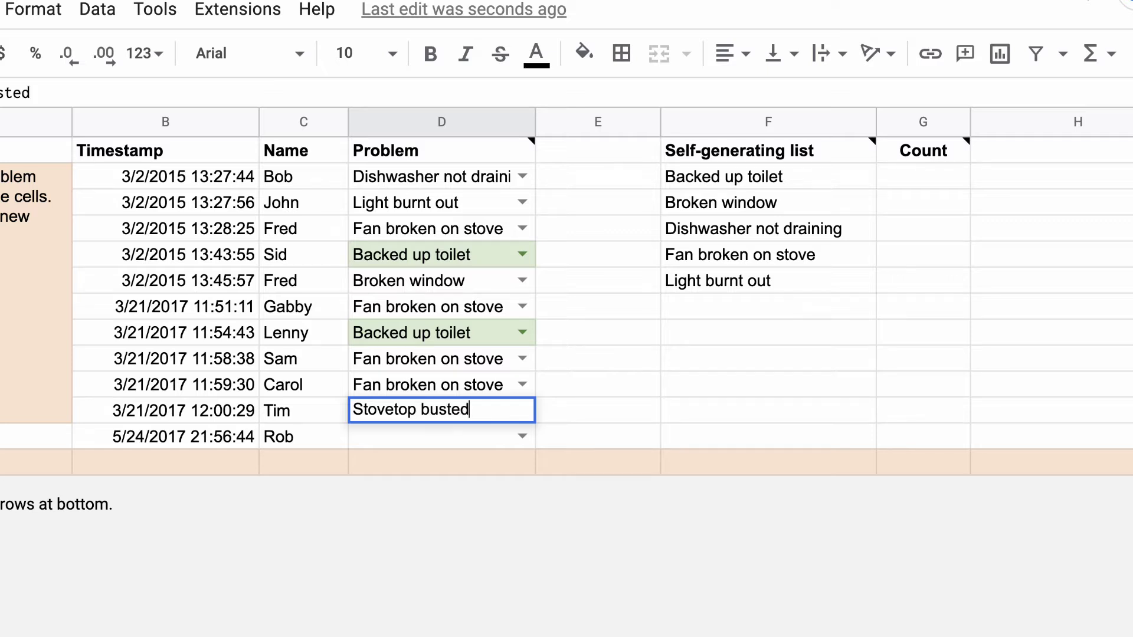
{"action": "key", "text": "Return"}
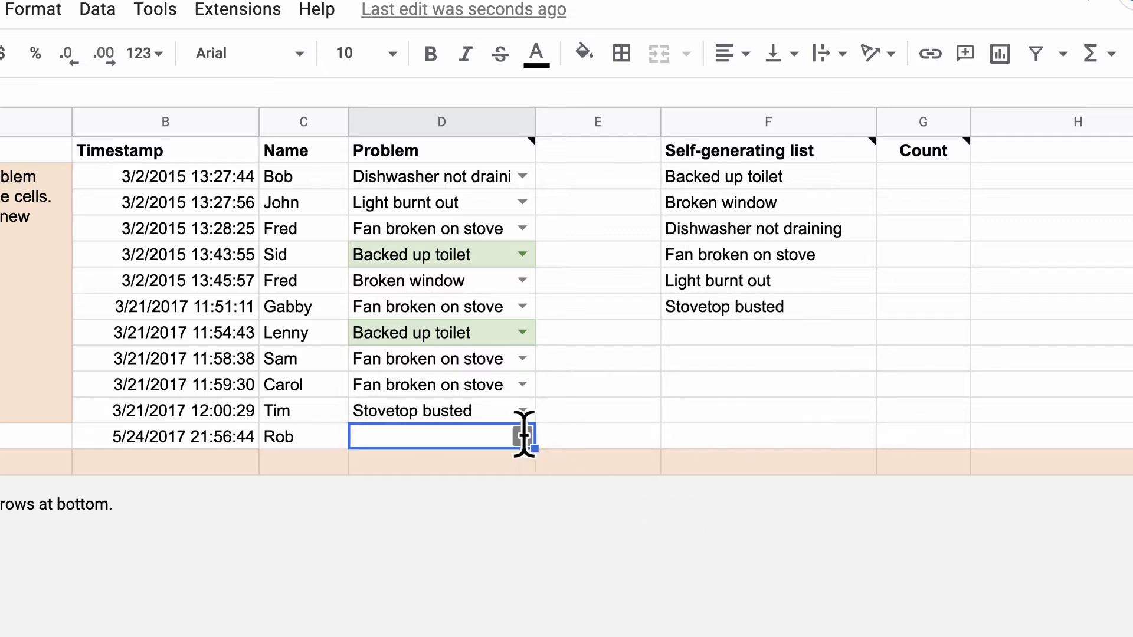
{"action": "left_click", "coordinate": [523, 436]}
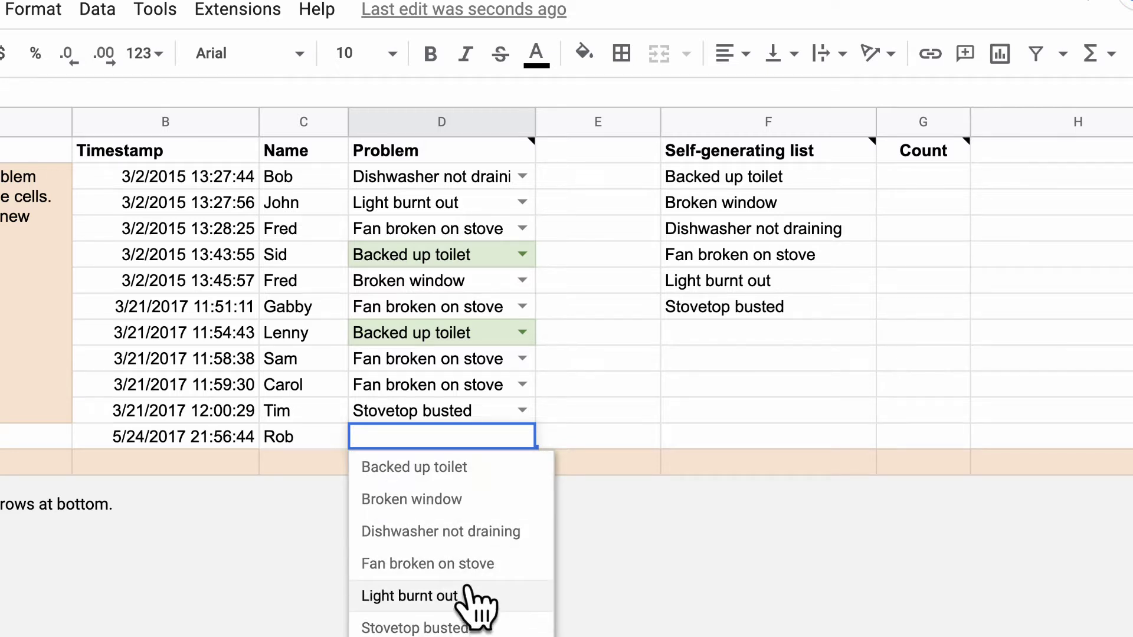
{"action": "left_click", "coordinate": [625, 288]}
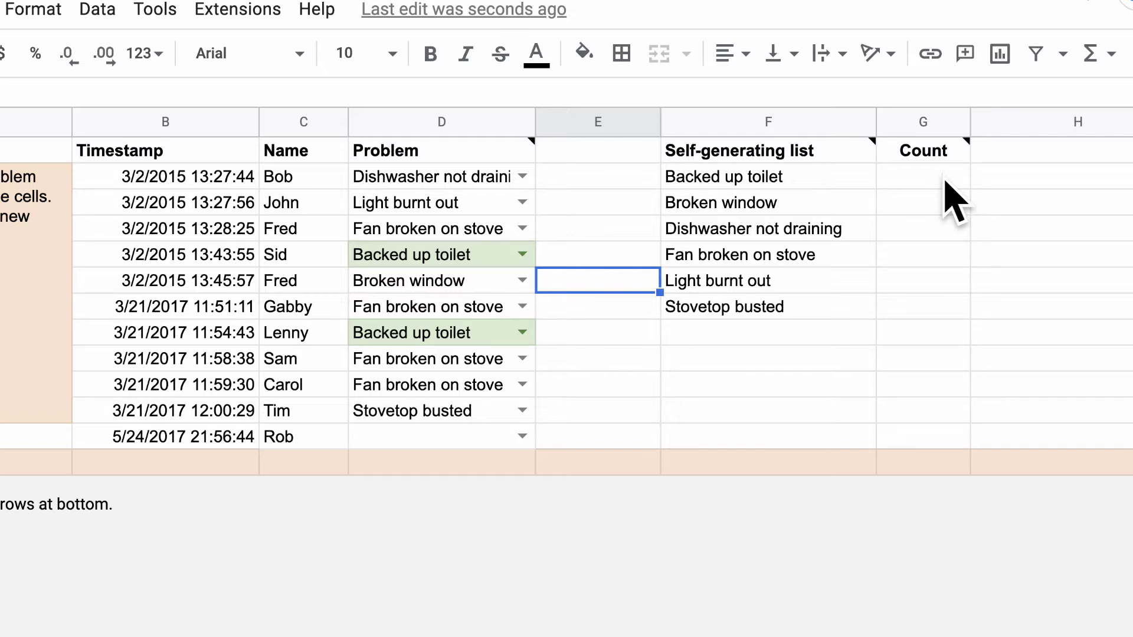
{"action": "left_click", "coordinate": [430, 118]}
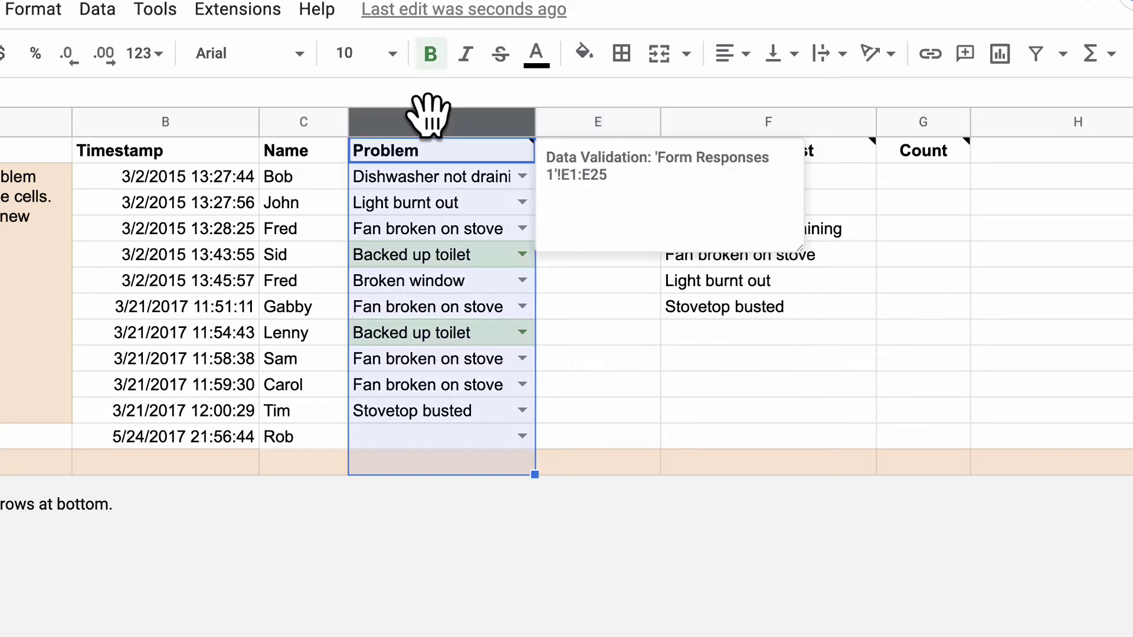
{"action": "left_click", "coordinate": [1037, 55]}
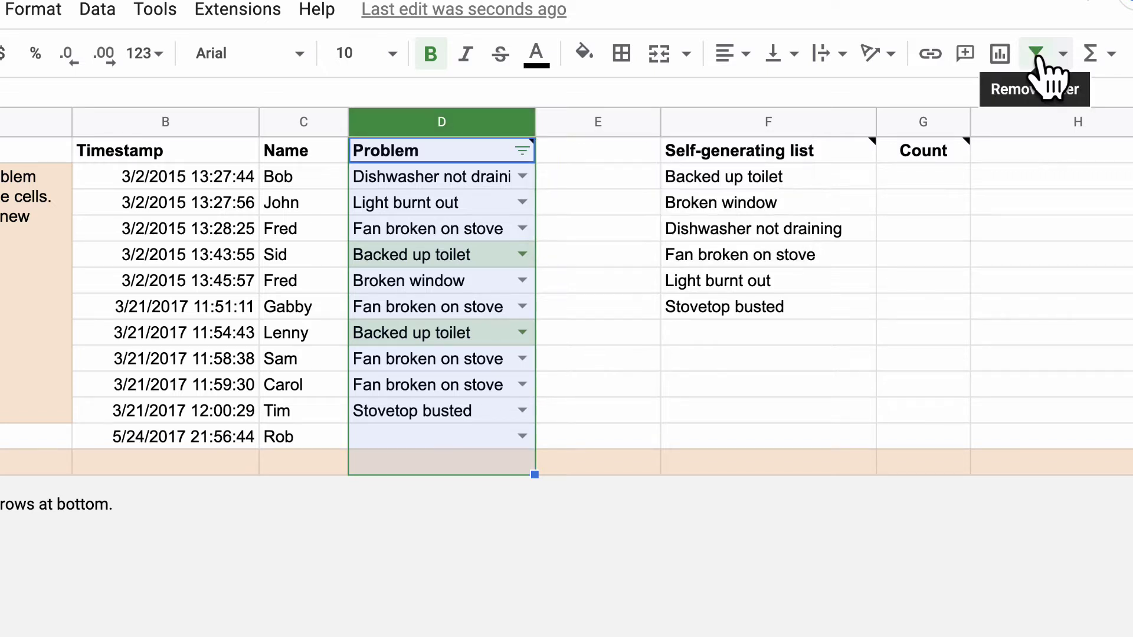
{"action": "left_click", "coordinate": [522, 153]}
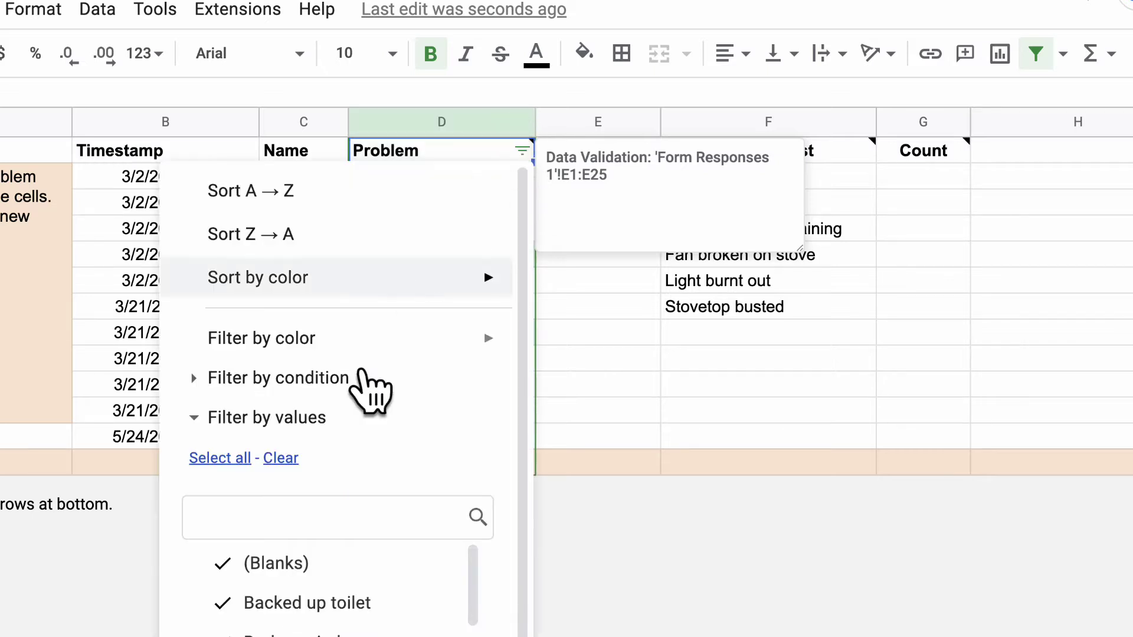
{"action": "left_click", "coordinate": [281, 459]}
{"action": "scroll", "coordinate": [416, 501], "scroll_direction": "down", "scroll_amount": 1}
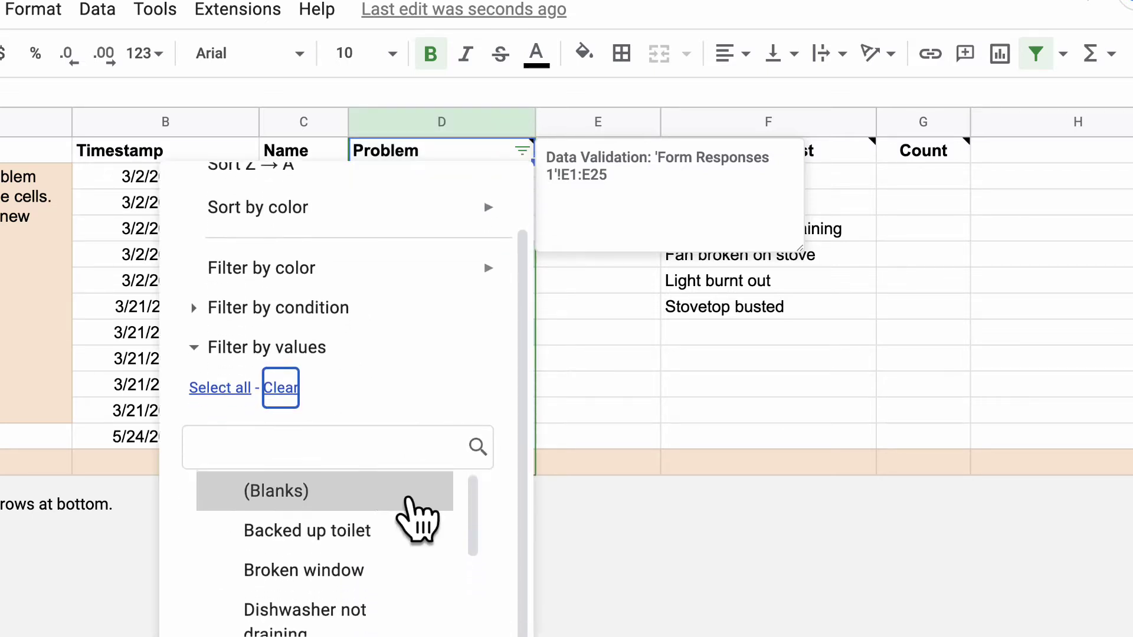
{"action": "left_click", "coordinate": [351, 452]}
{"action": "type", "text": "fan"}
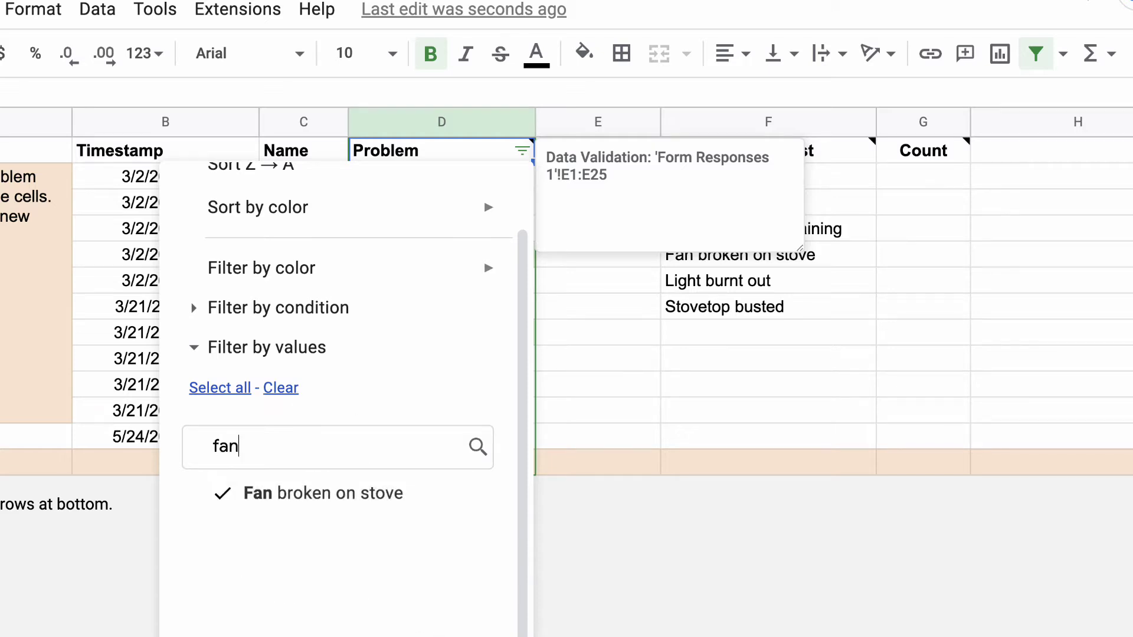
{"action": "left_click", "coordinate": [471, 635]}
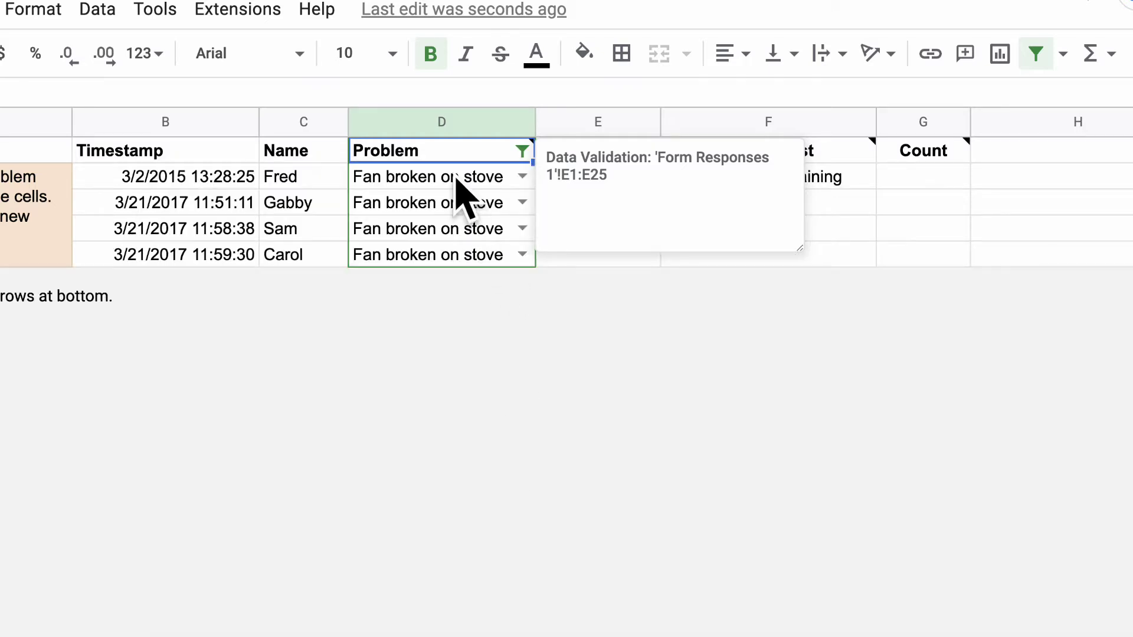
{"action": "left_click_drag", "start_coordinate": [458, 178], "coordinate": [465, 257]}
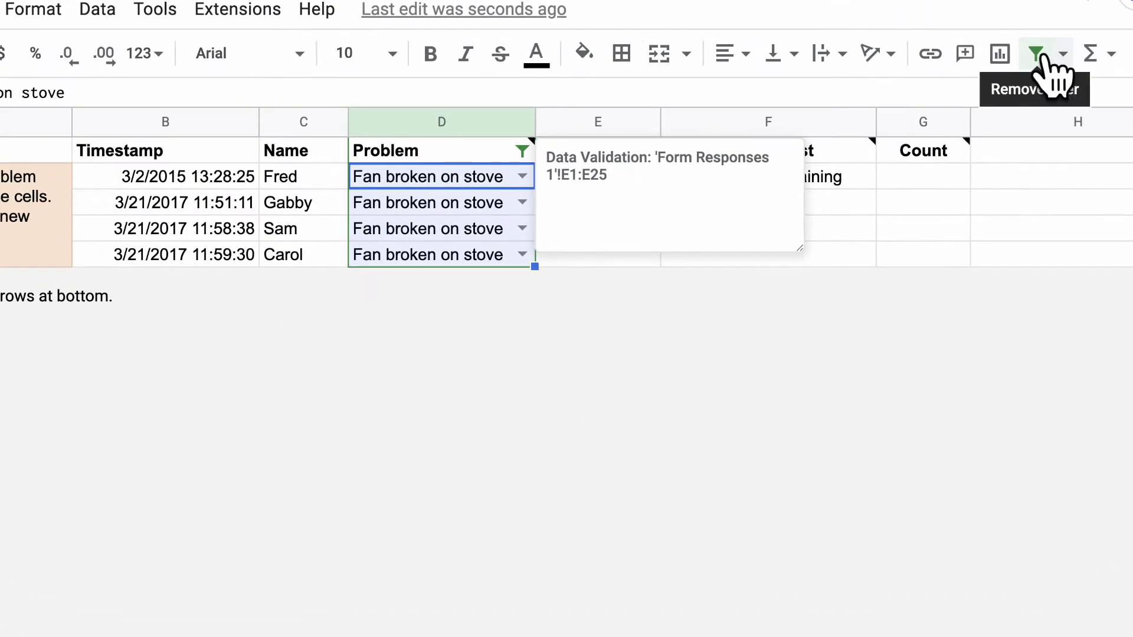
{"action": "left_click", "coordinate": [1025, 50]}
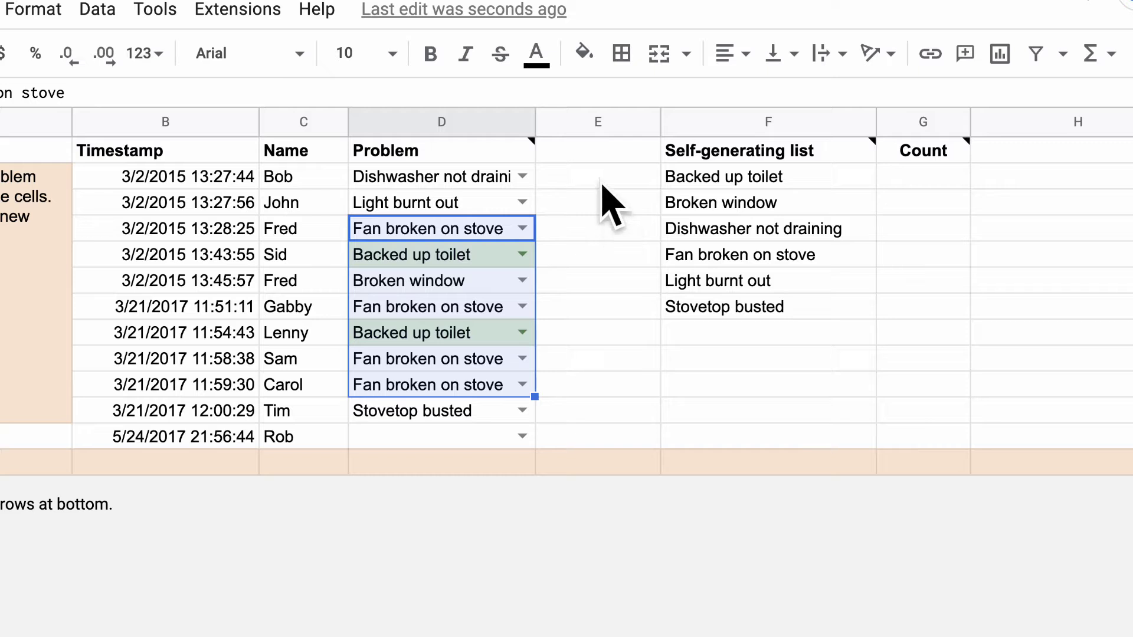
- Begin a new formula in G2, the first Count cell
{"action": "left_click", "coordinate": [917, 184]}
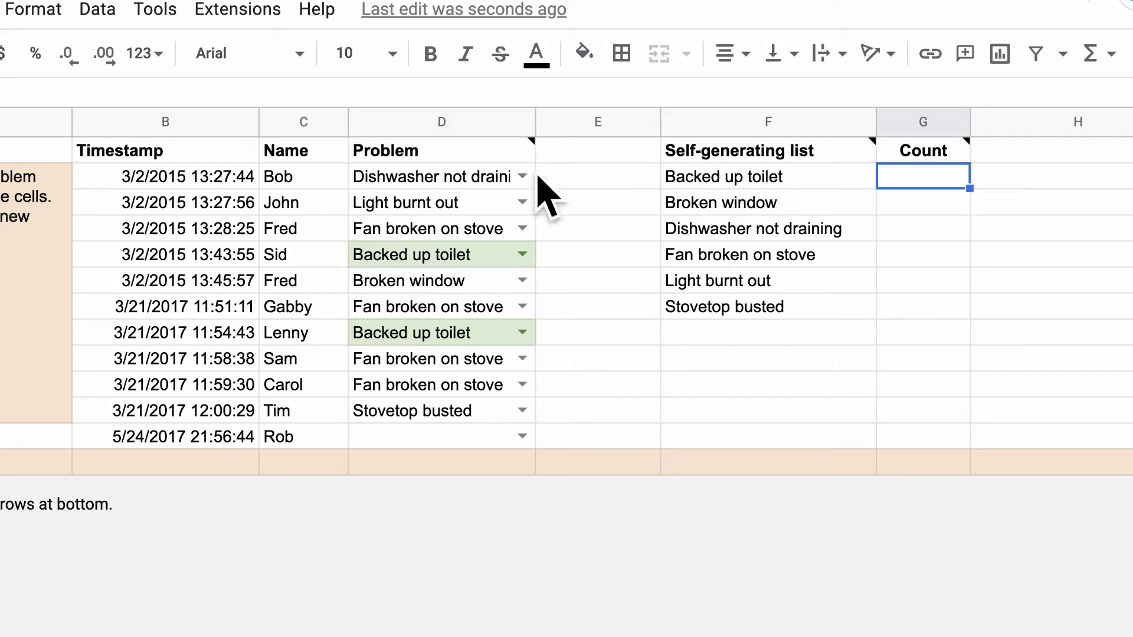
{"action": "double_click", "coordinate": [950, 177]}
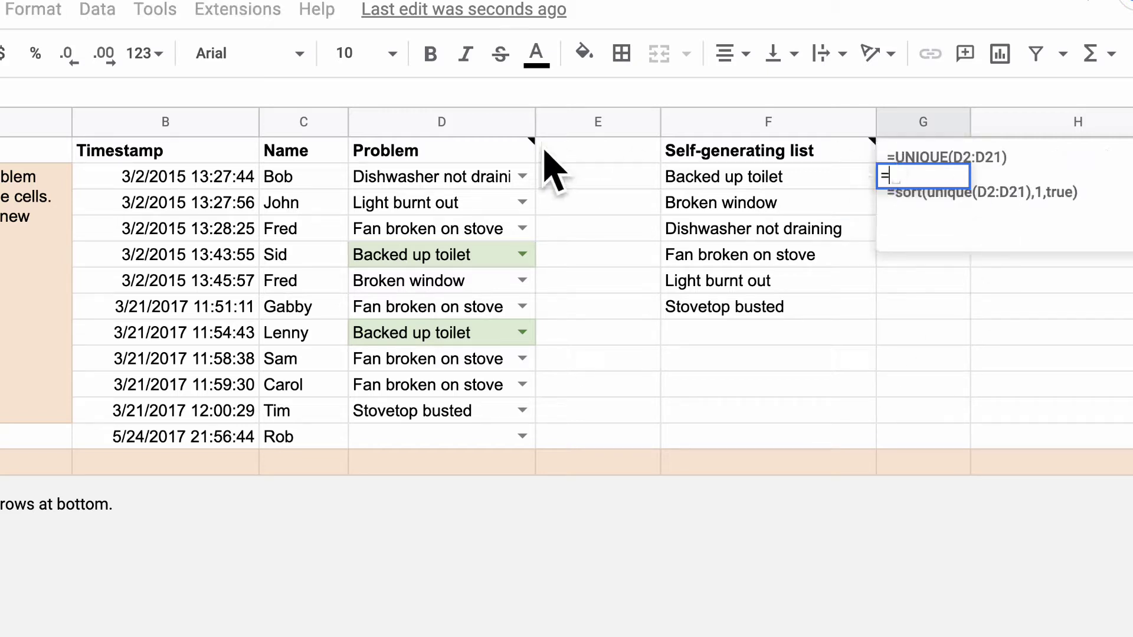
{"action": "mouse_move", "coordinate": [539, 148]}
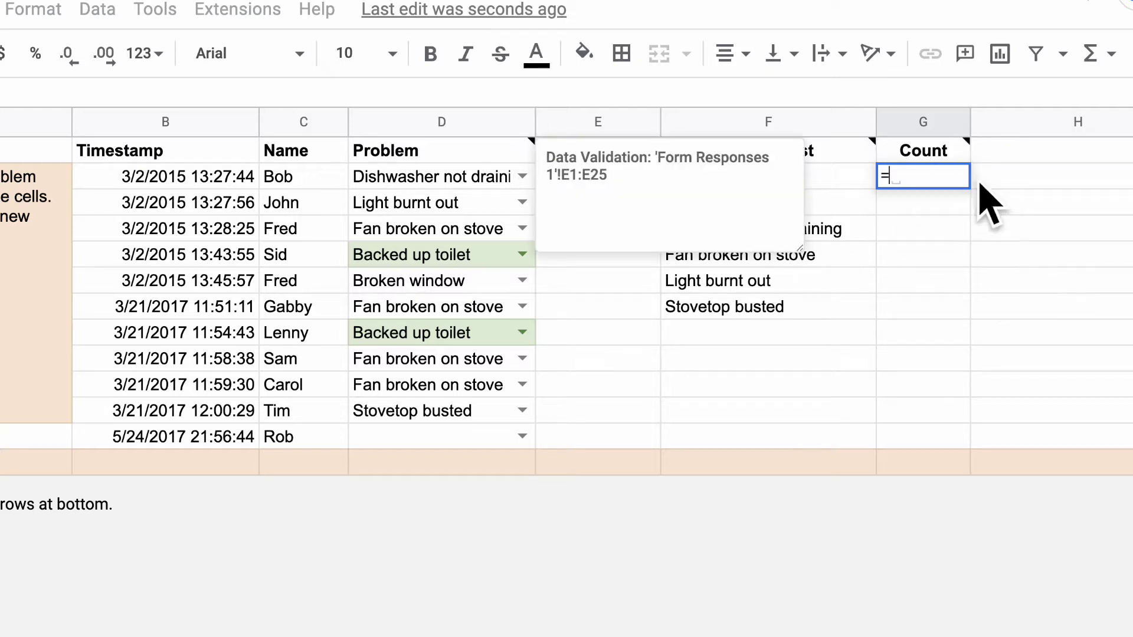
{"action": "mouse_move", "coordinate": [968, 151]}
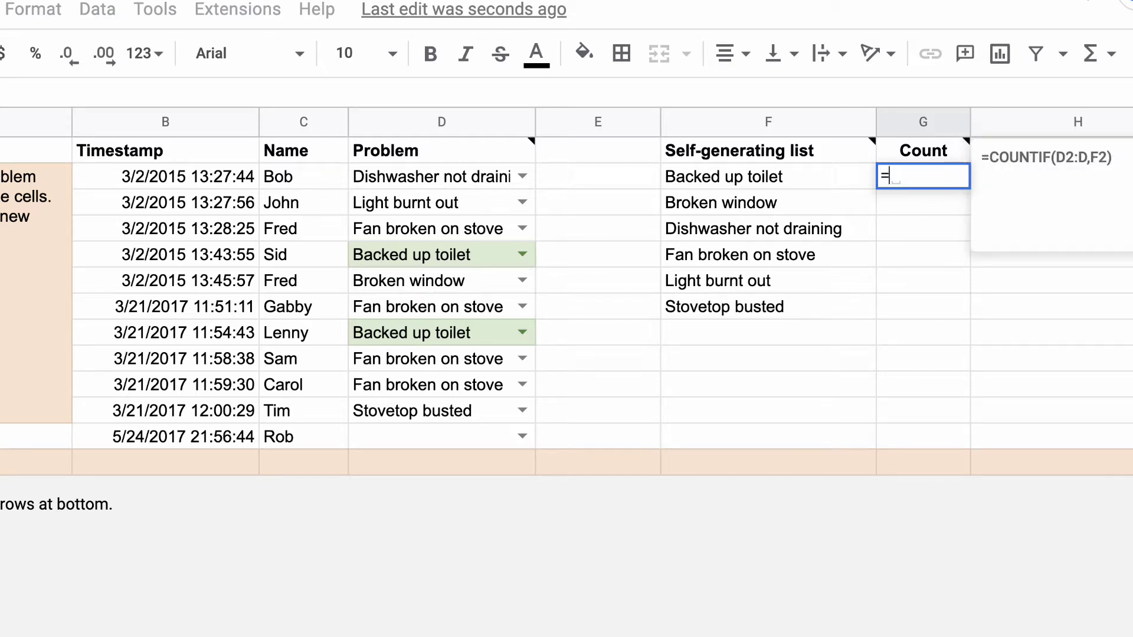
- Enter =COUNTIF(D2:D12,F2) in G2
{"action": "left_click", "coordinate": [906, 255]}
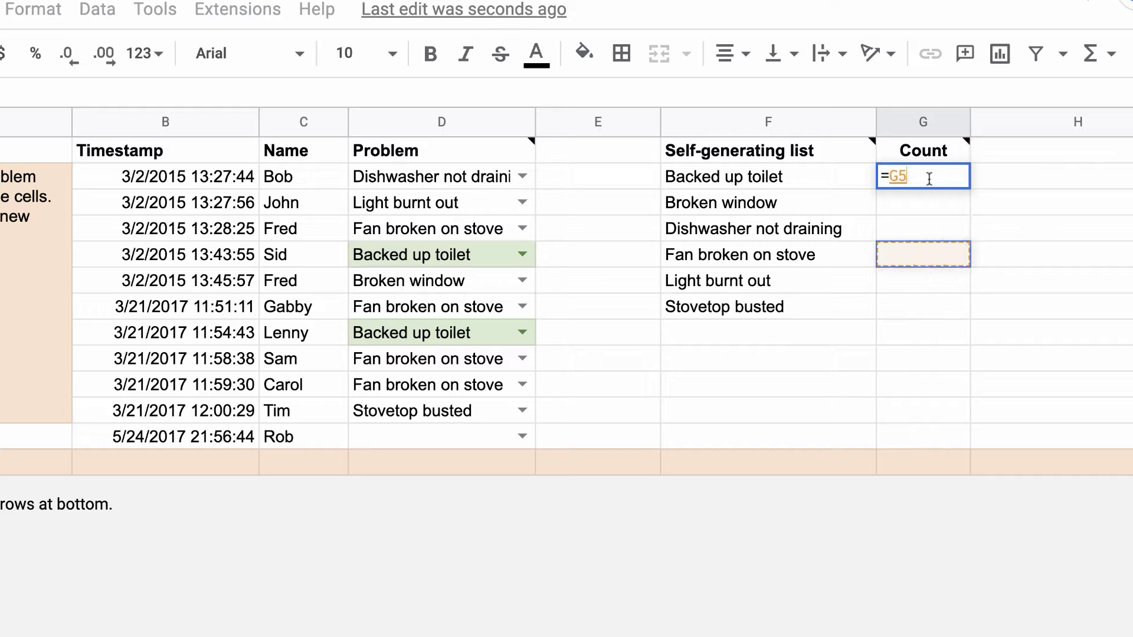
{"action": "key", "text": "BackSpace"}
{"action": "key", "text": "BackSpace"}
{"action": "type", "text": "coiun"}
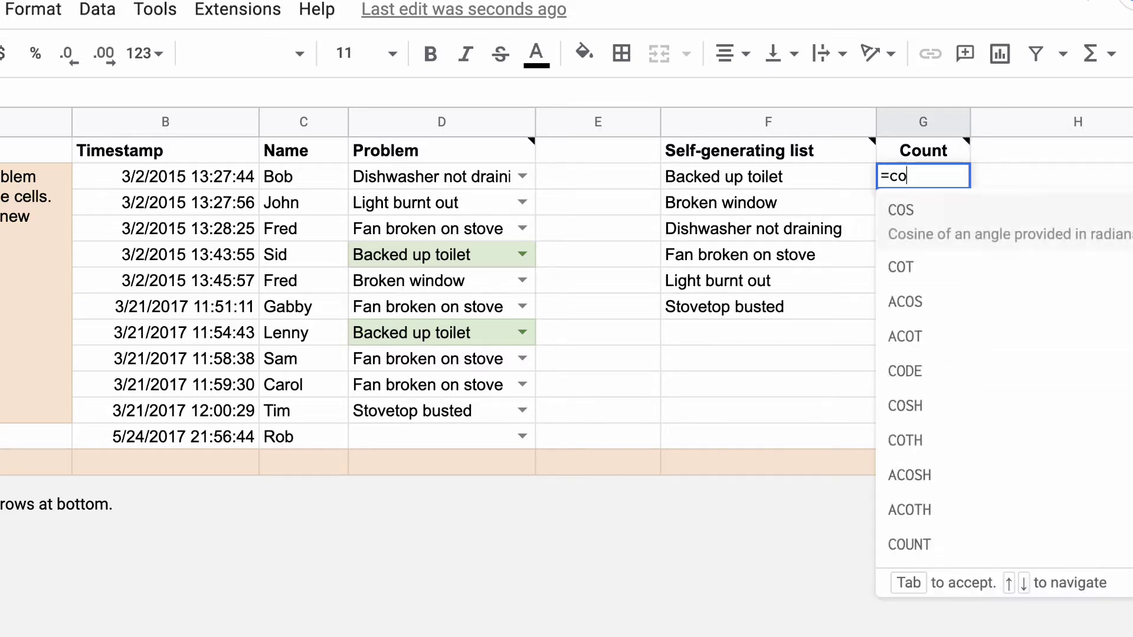
{"action": "key", "text": "BackSpace"}
{"action": "type", "text": "untif"}
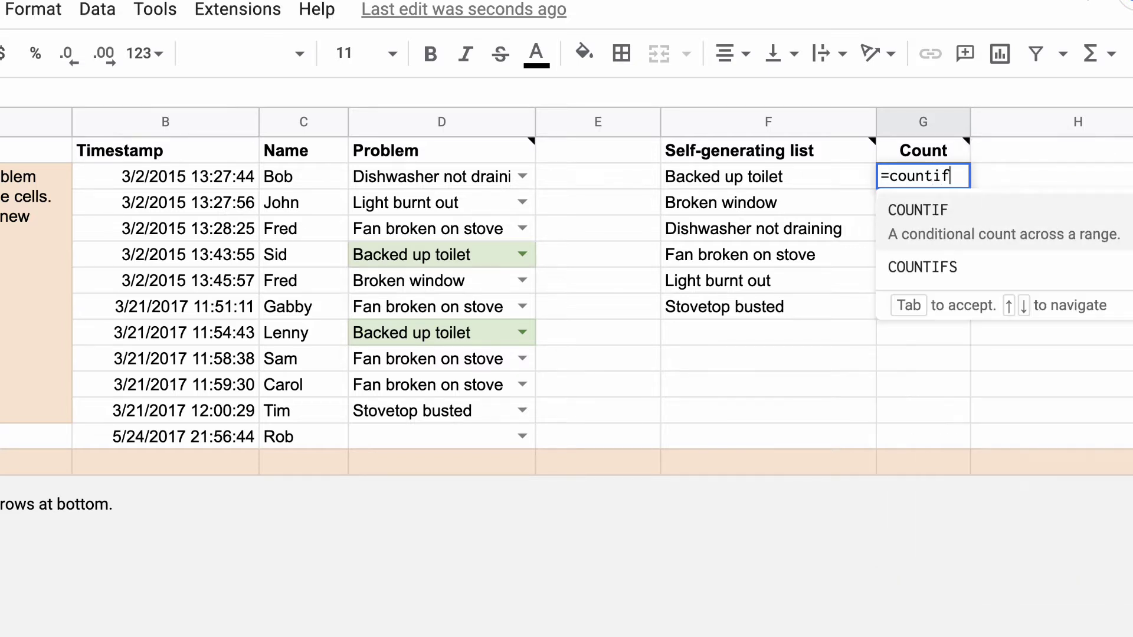
{"action": "left_click", "coordinate": [1004, 214]}
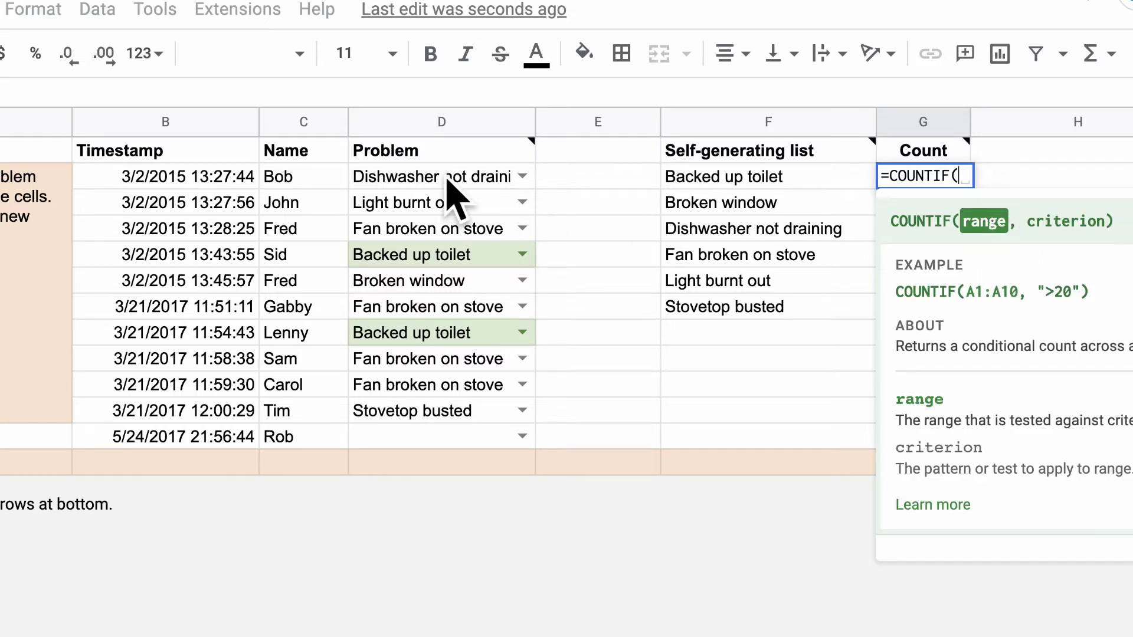
{"action": "left_click_drag", "start_coordinate": [448, 178], "coordinate": [448, 434]}
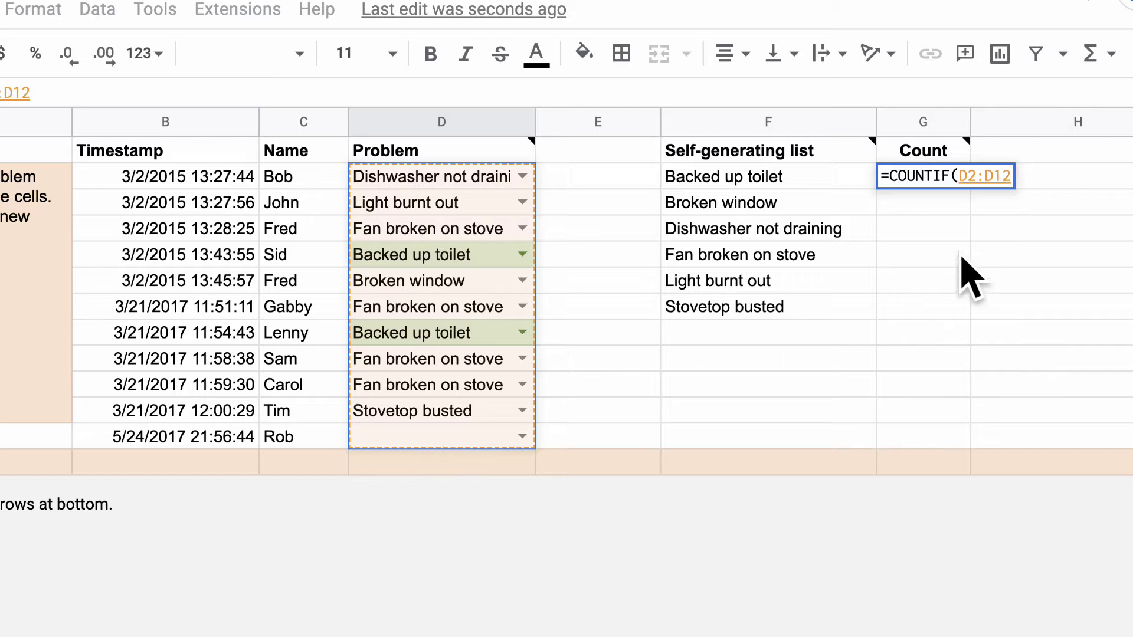
{"action": "type", "text": ","}
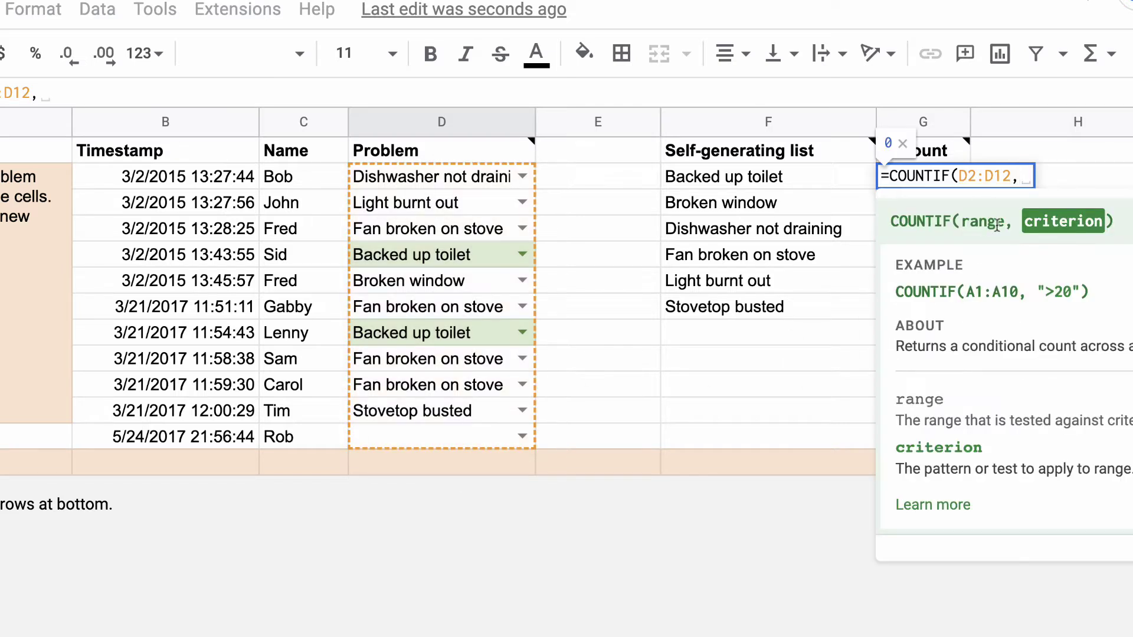
{"action": "left_click", "coordinate": [725, 182]}
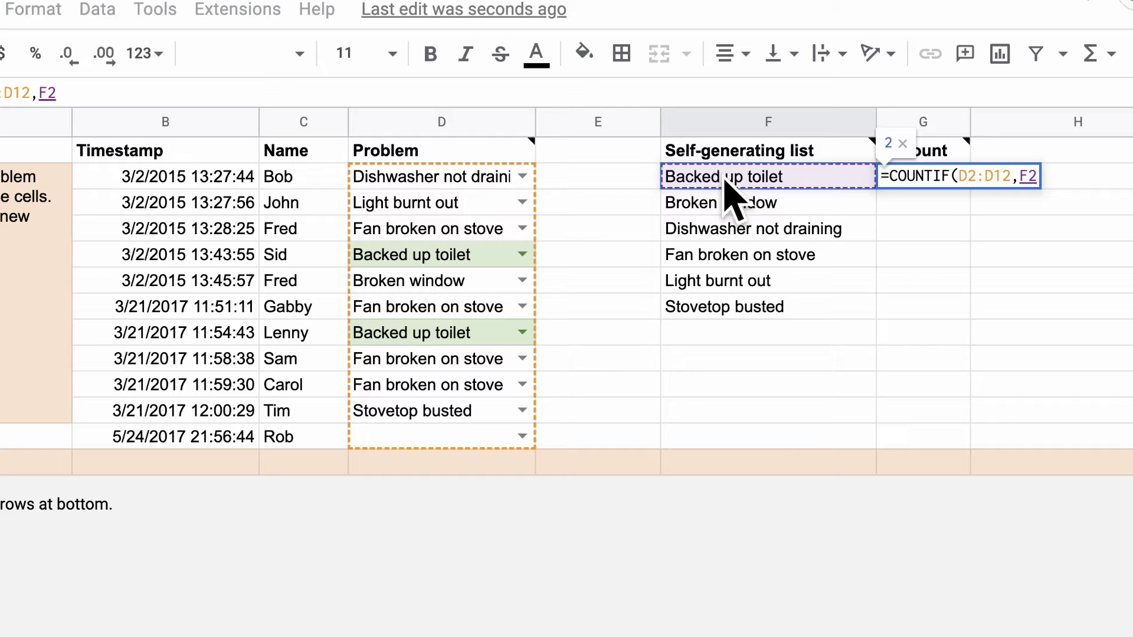
{"action": "type", "text": ")"}
{"action": "key", "text": "Return"}
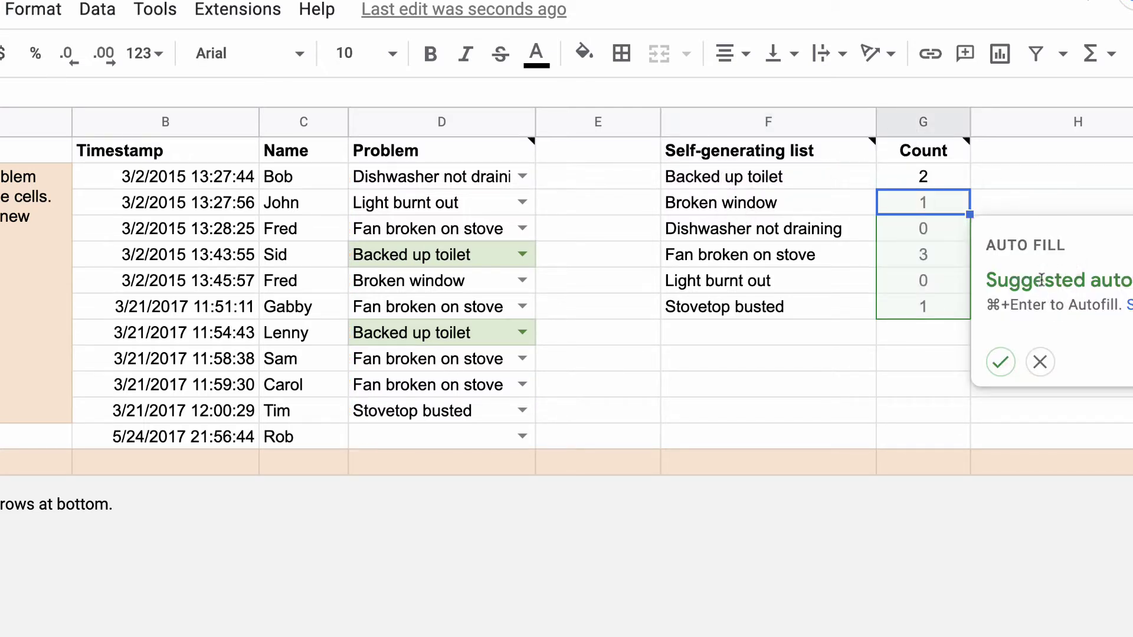
- Decline the Auto Fill suggestion and copy the COUNTIF formula down to G7
{"action": "left_click", "coordinate": [1040, 361]}
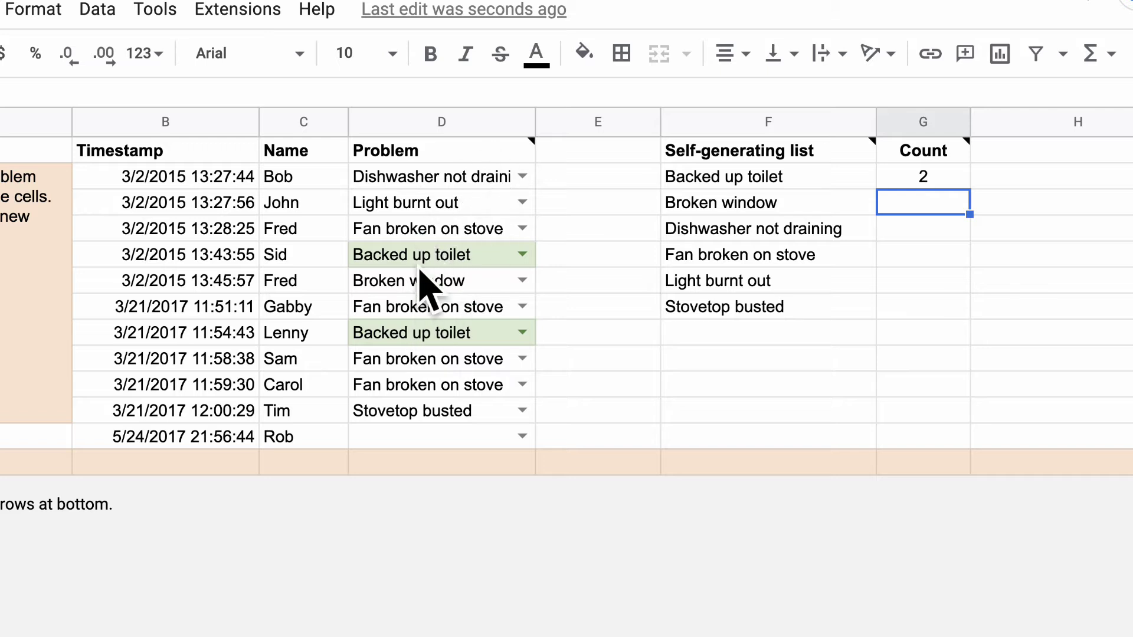
{"action": "left_click", "coordinate": [925, 177]}
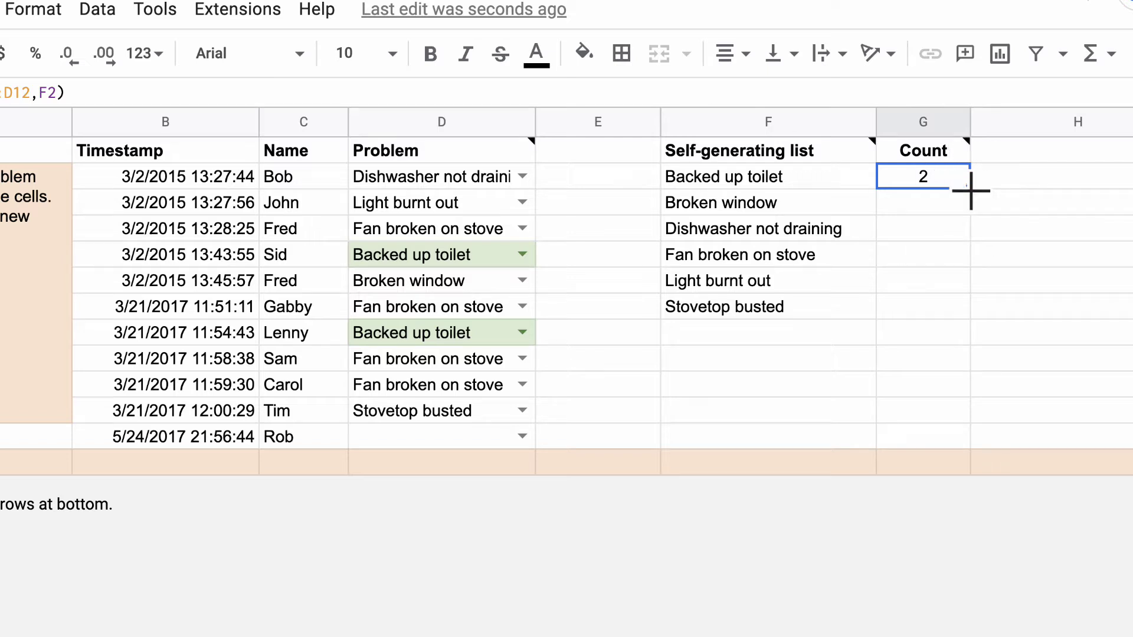
{"action": "left_click_drag", "start_coordinate": [971, 190], "coordinate": [969, 313]}
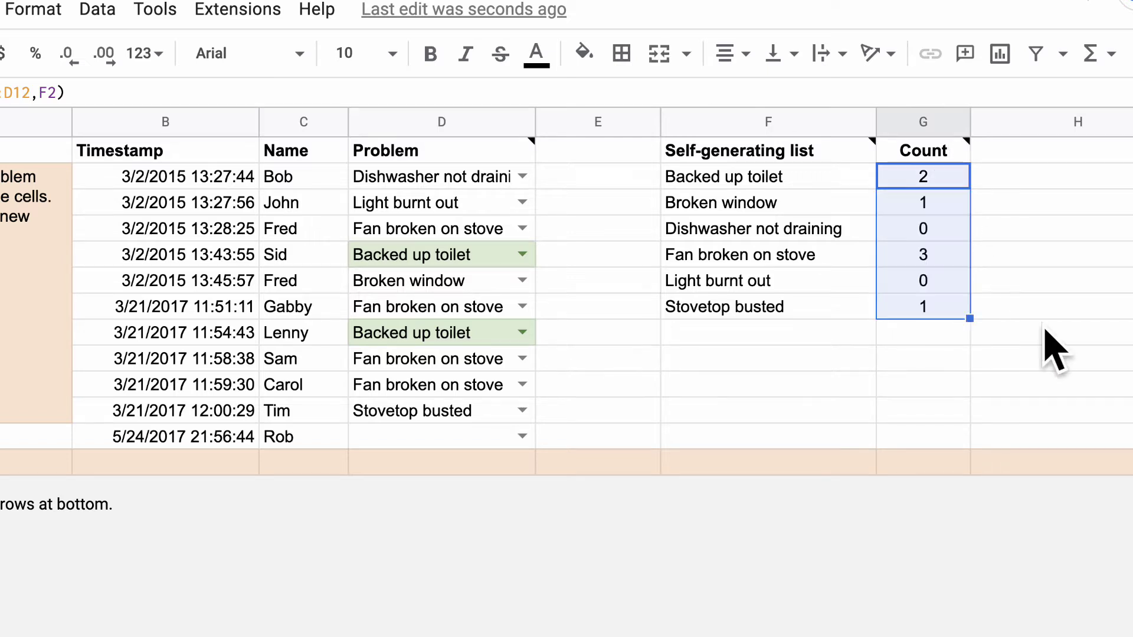
{"action": "left_click", "coordinate": [1063, 184]}
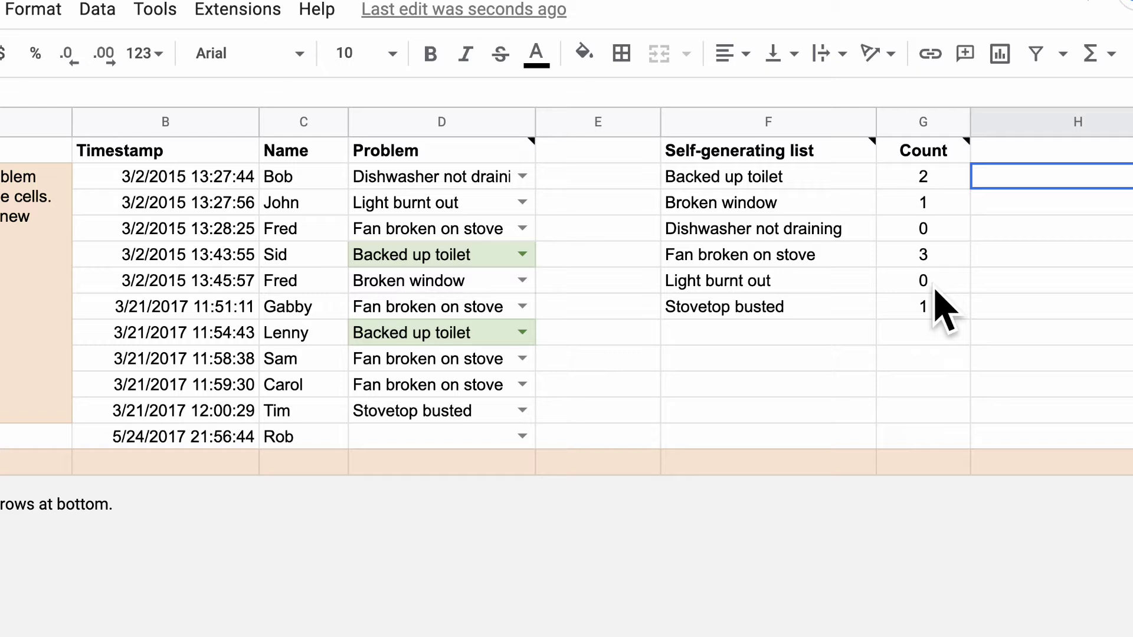
{"action": "left_click", "coordinate": [929, 175]}
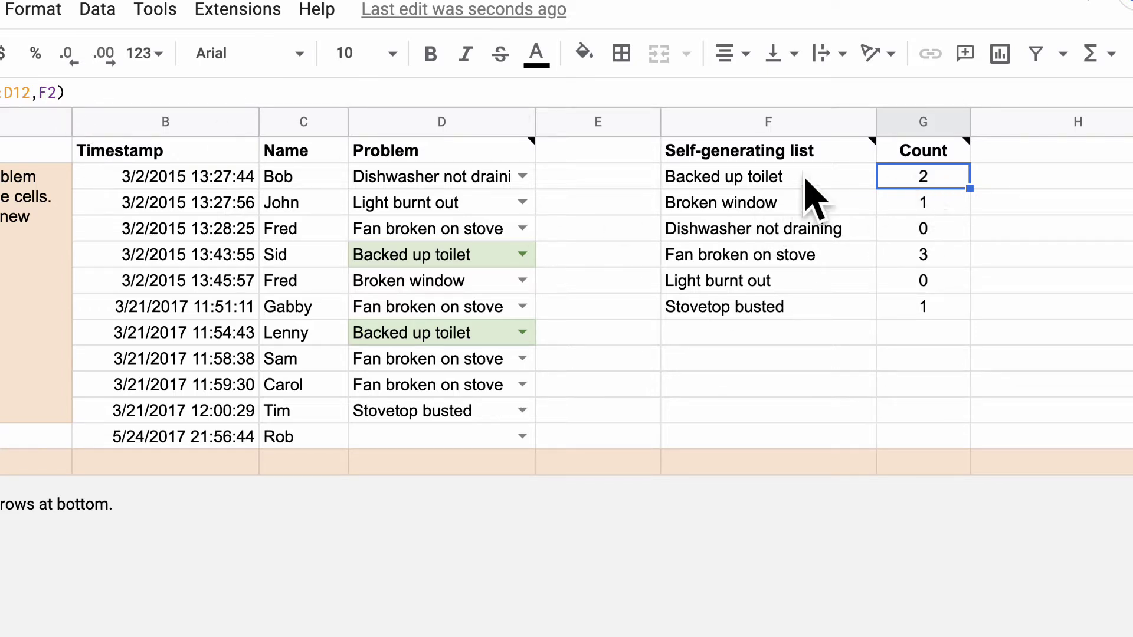
{"action": "left_click", "coordinate": [924, 201]}
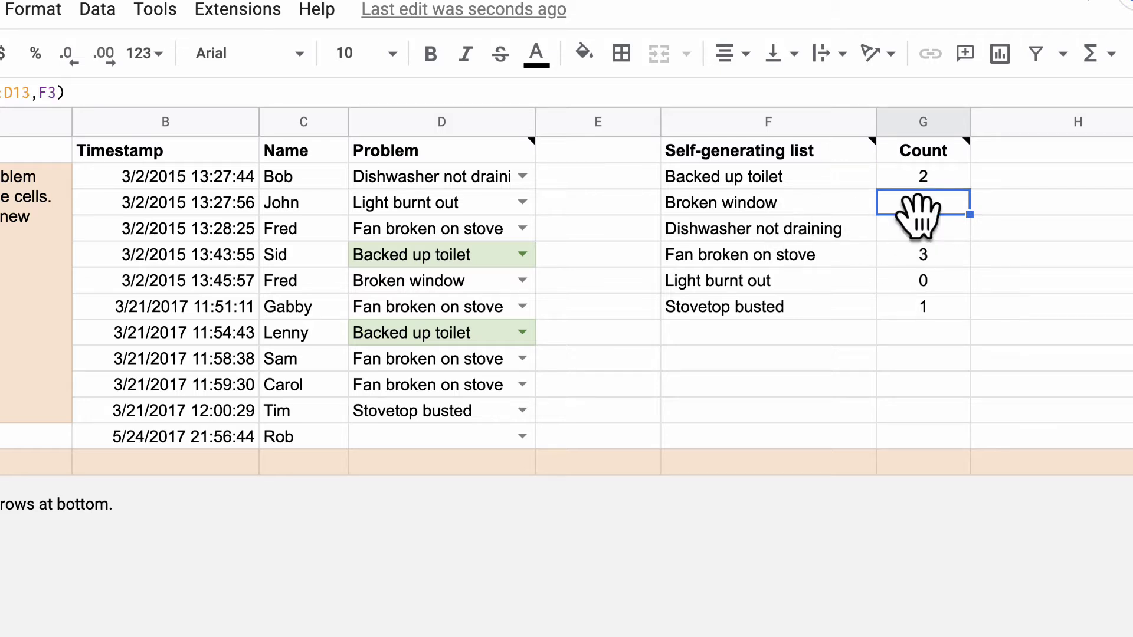
{"action": "left_click", "coordinate": [922, 230]}
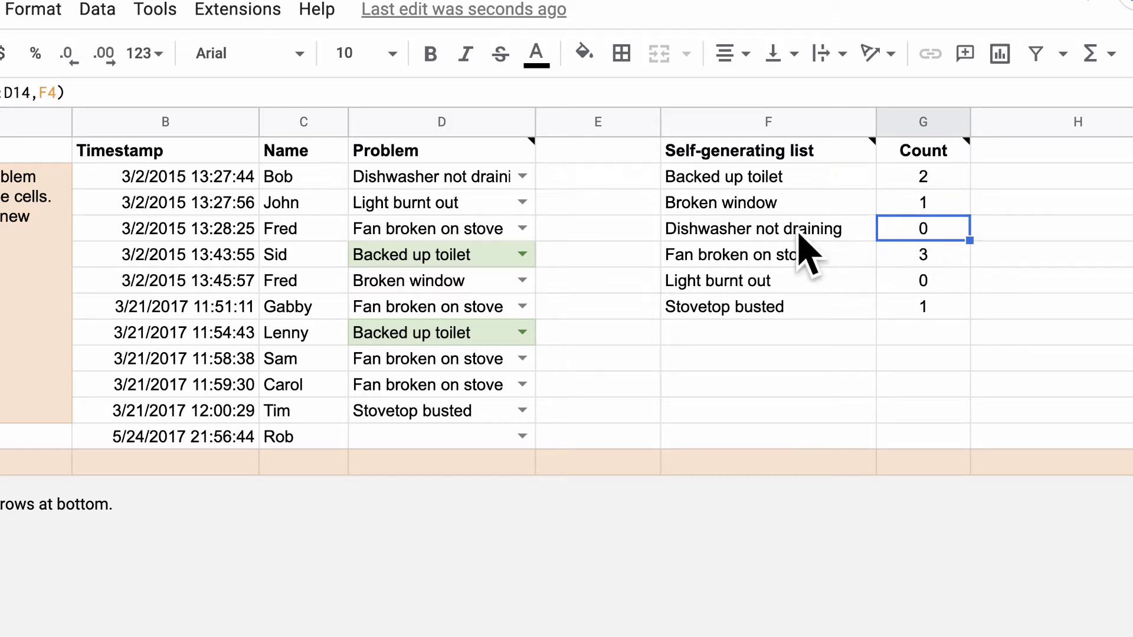
{"action": "double_click", "coordinate": [934, 230]}
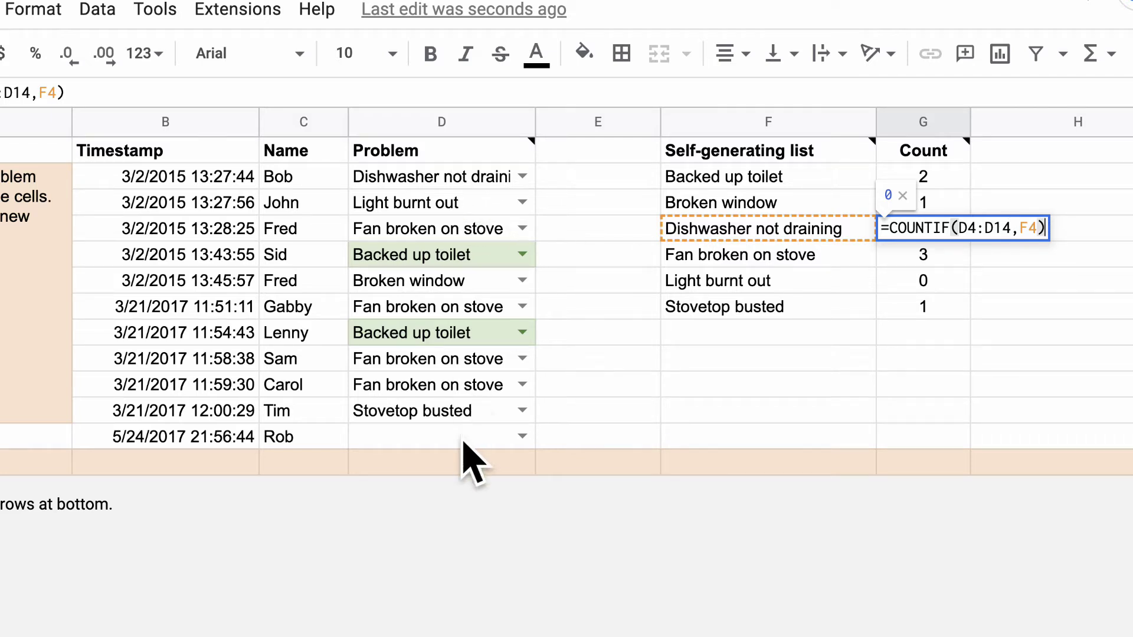
{"action": "left_click", "coordinate": [996, 268]}
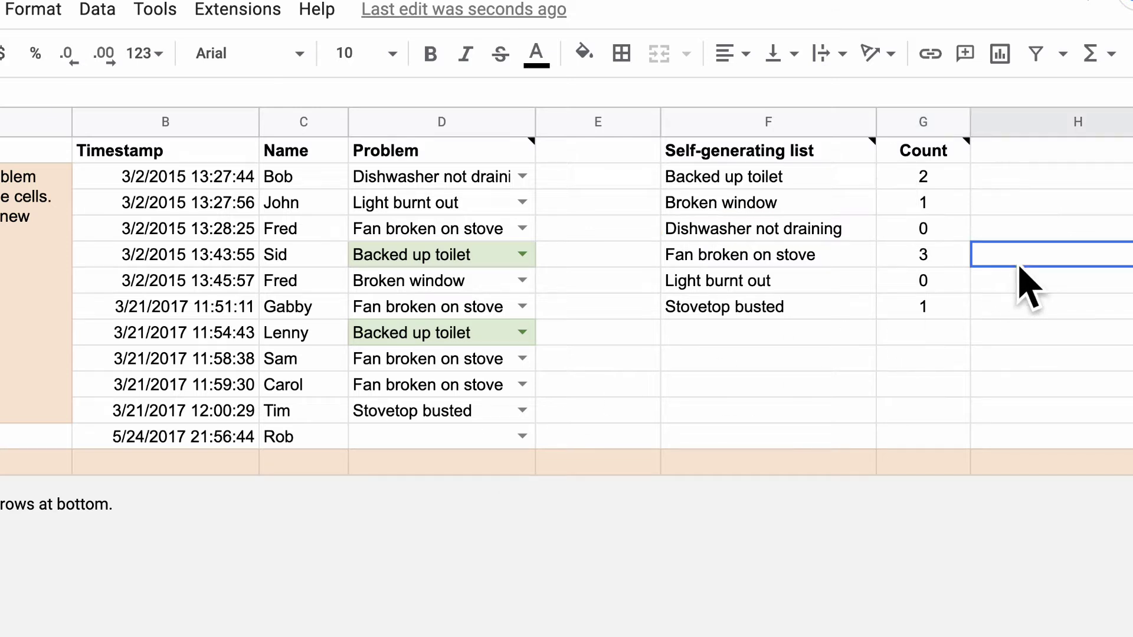
{"action": "left_click", "coordinate": [891, 180]}
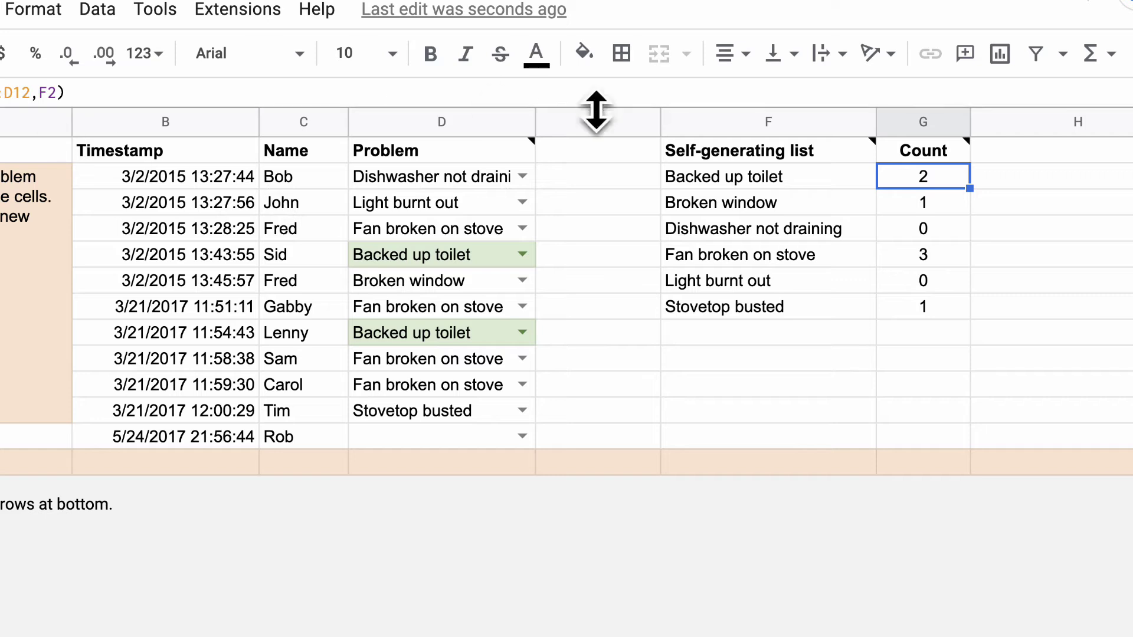
{"action": "double_click", "coordinate": [924, 175]}
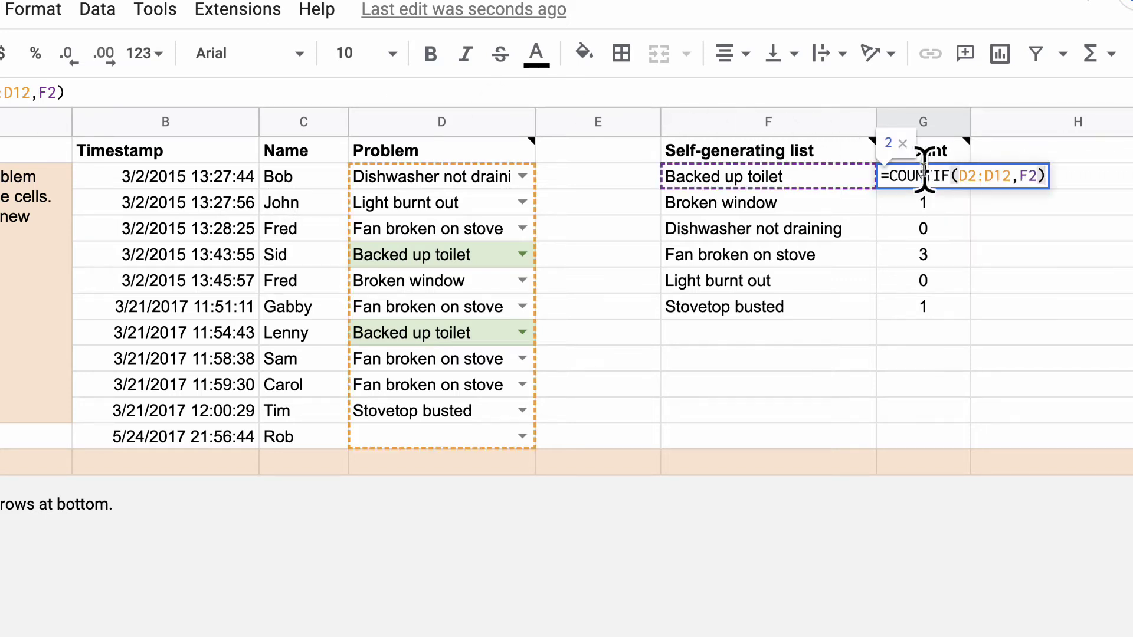
{"action": "key", "text": "Return"}
{"action": "double_click", "coordinate": [941, 195]}
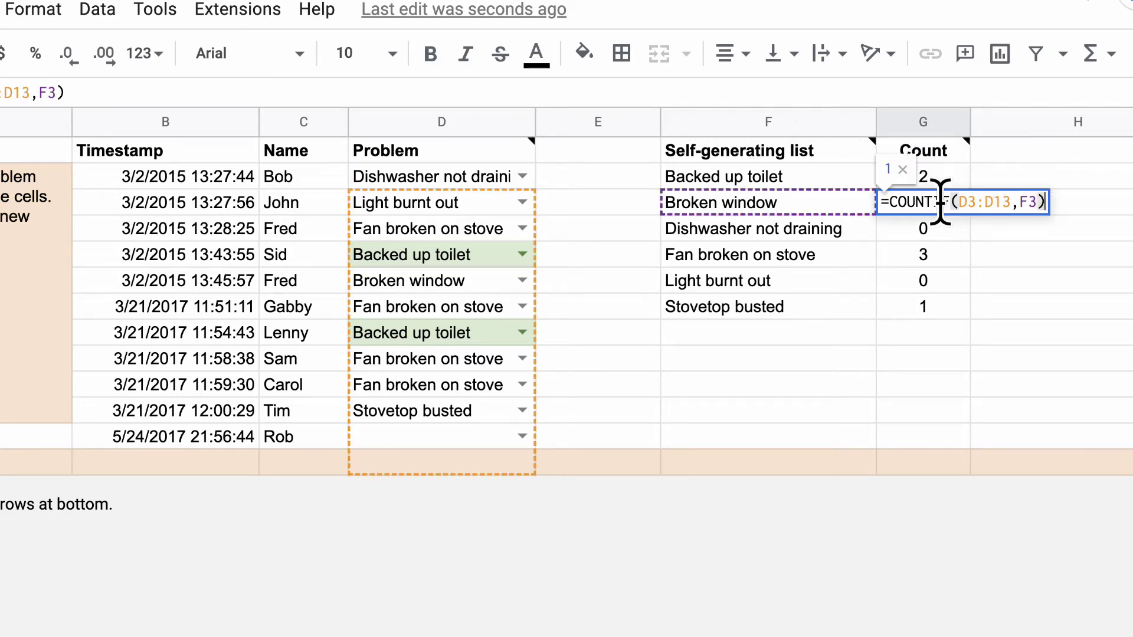
{"action": "double_click", "coordinate": [933, 227]}
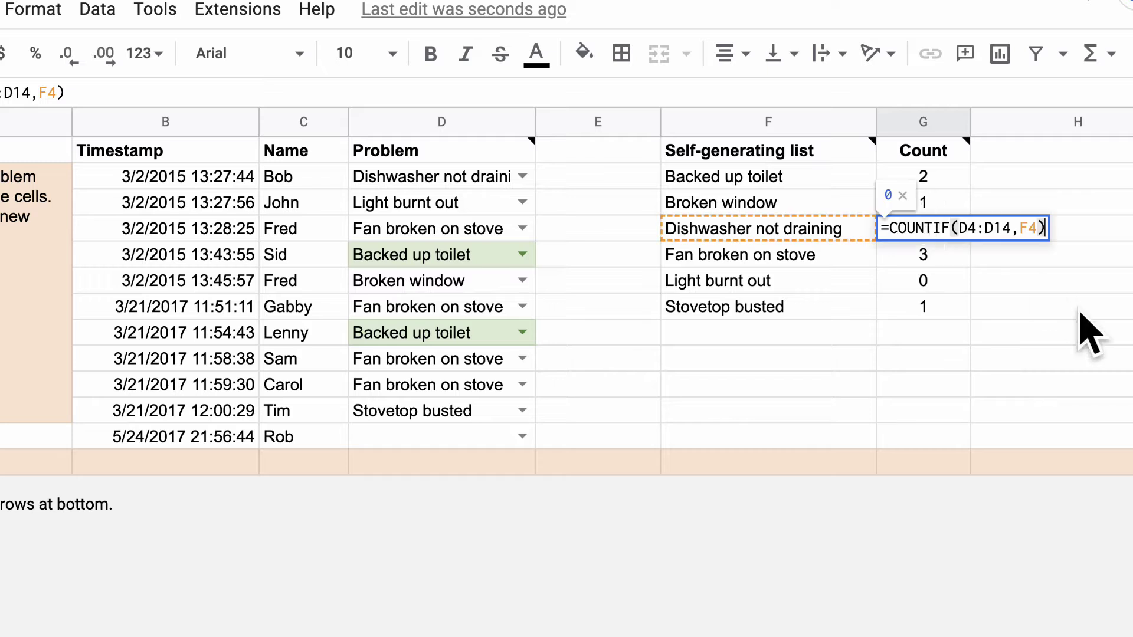
{"action": "left_click", "coordinate": [1082, 333]}
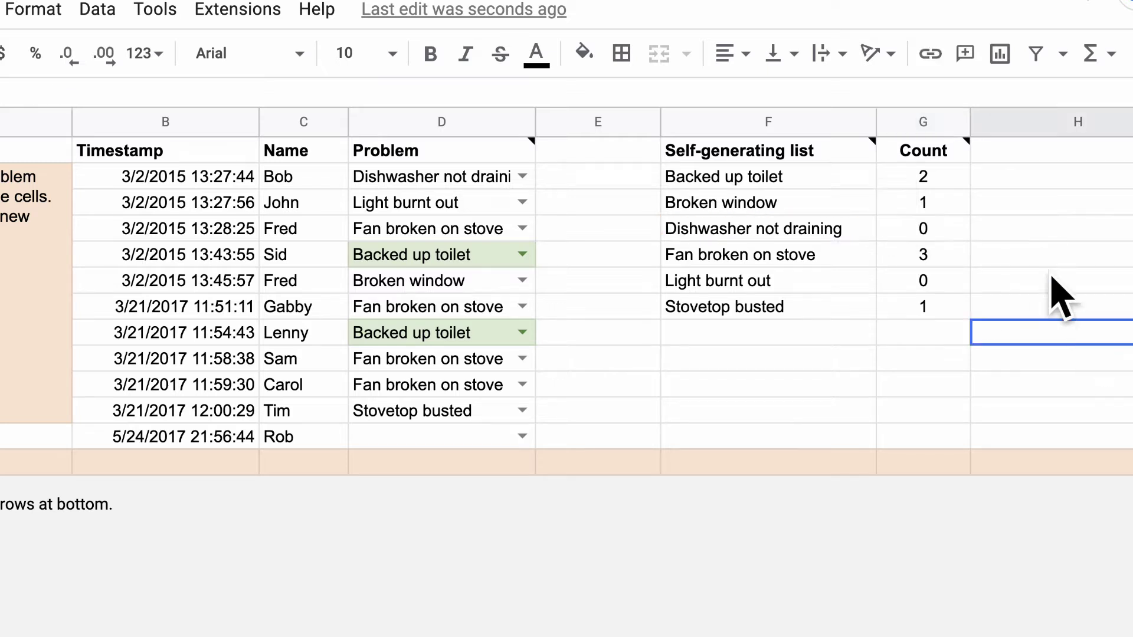
{"action": "left_click", "coordinate": [940, 176]}
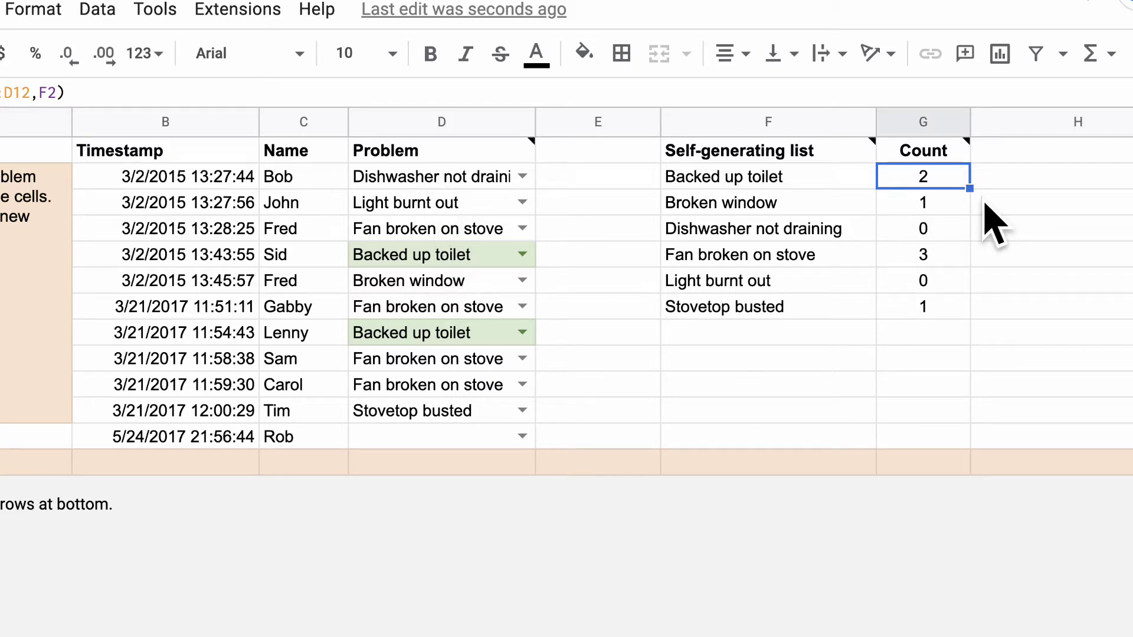
{"action": "left_click_drag", "start_coordinate": [420, 176], "coordinate": [420, 448]}
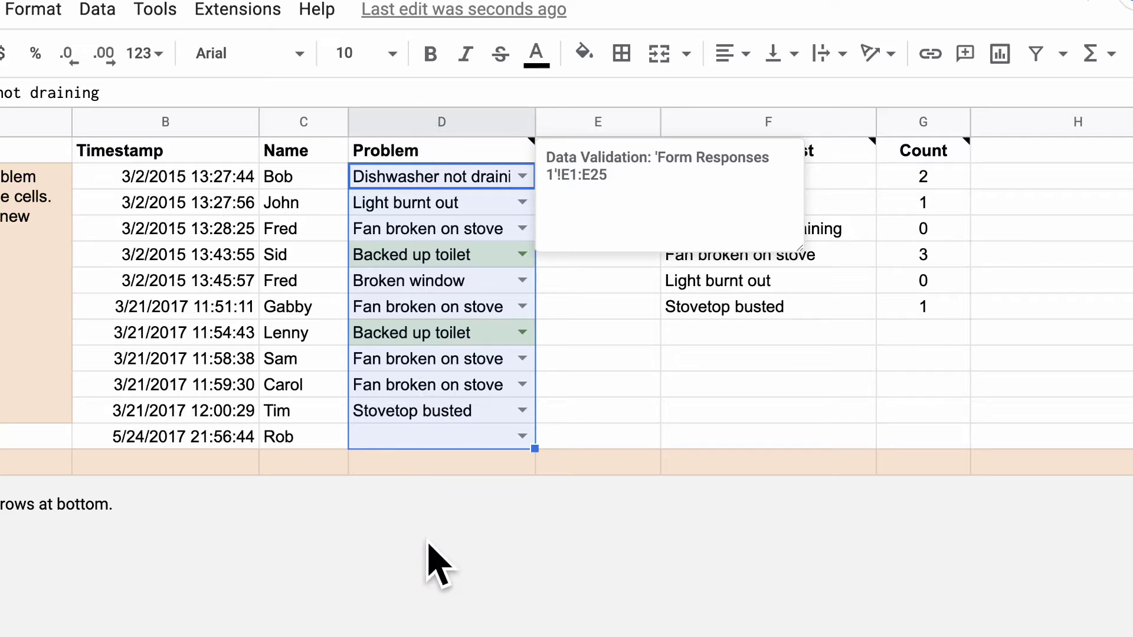
- Define a named range called Problems covering the problem entries Unique!D2:D13
{"action": "left_click", "coordinate": [449, 121]}
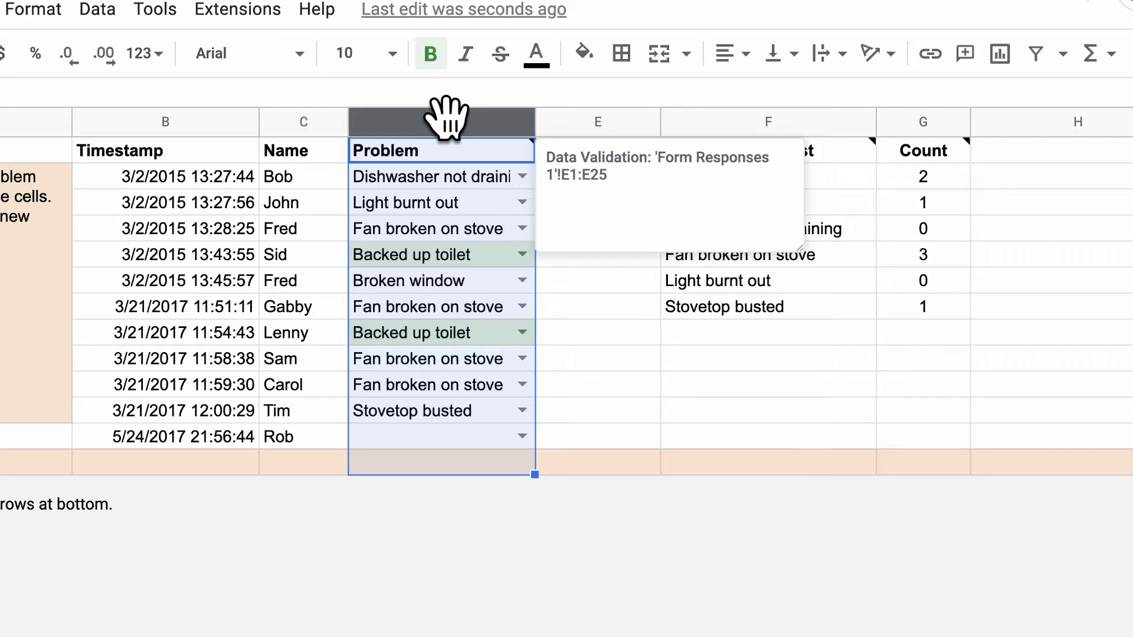
{"action": "left_click", "coordinate": [427, 172]}
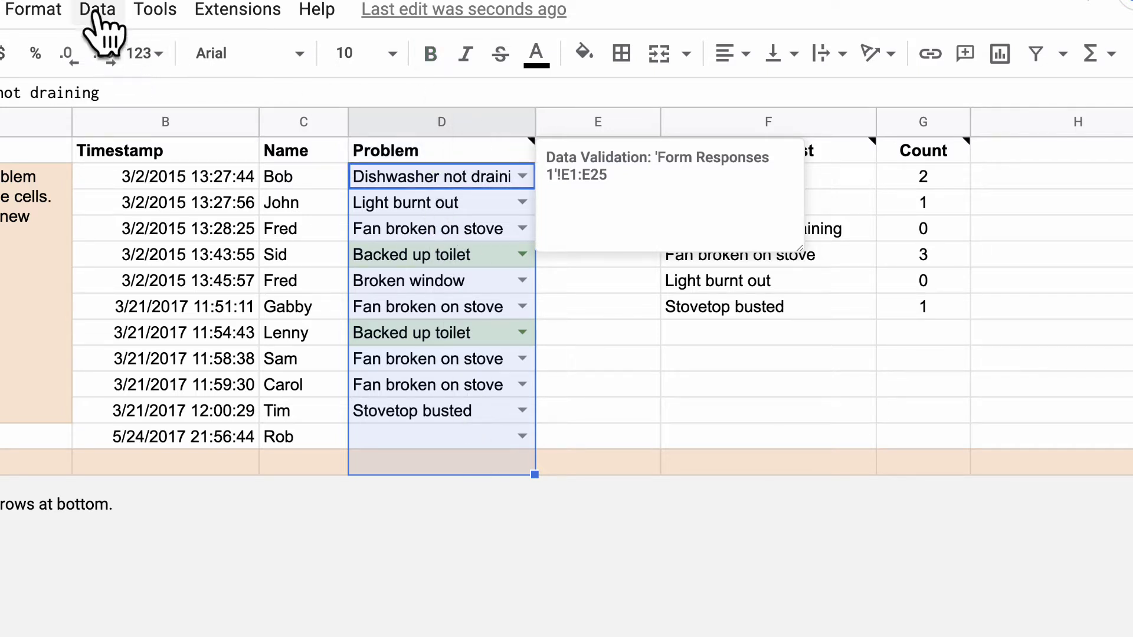
{"action": "left_click", "coordinate": [96, 12]}
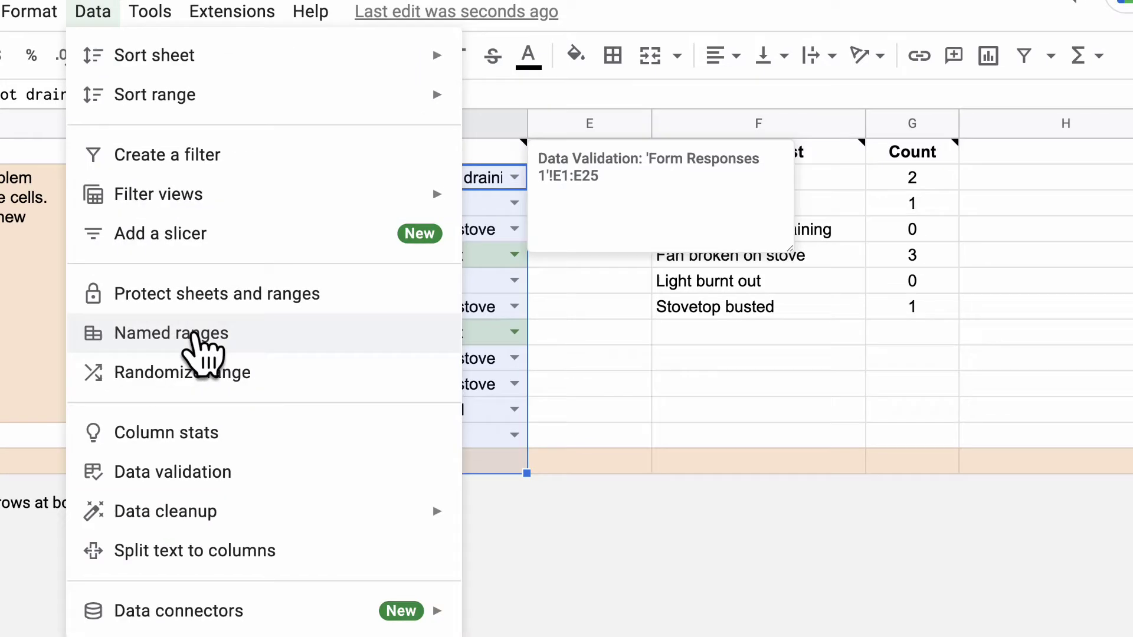
{"action": "left_click", "coordinate": [201, 353]}
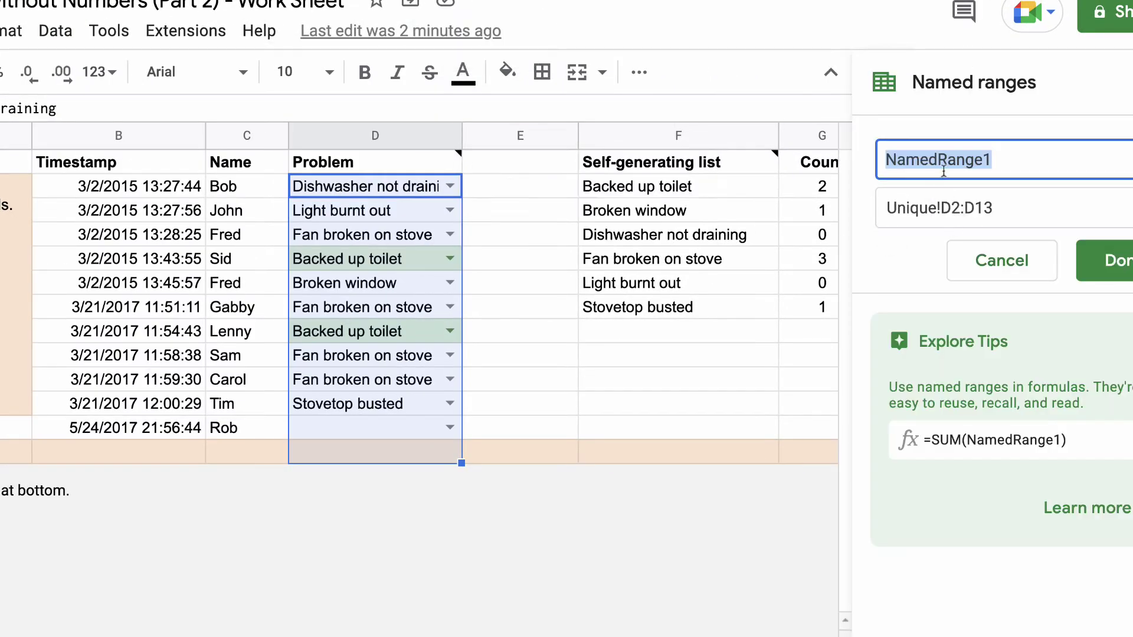
{"action": "type", "text": "Problems"}
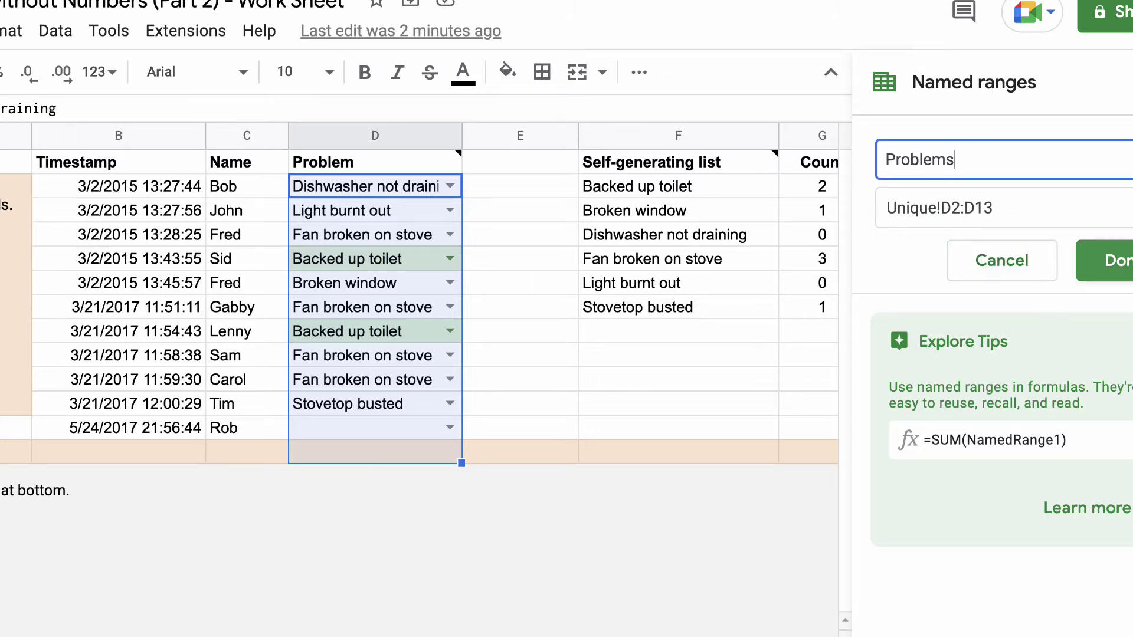
{"action": "left_click", "coordinate": [1104, 261]}
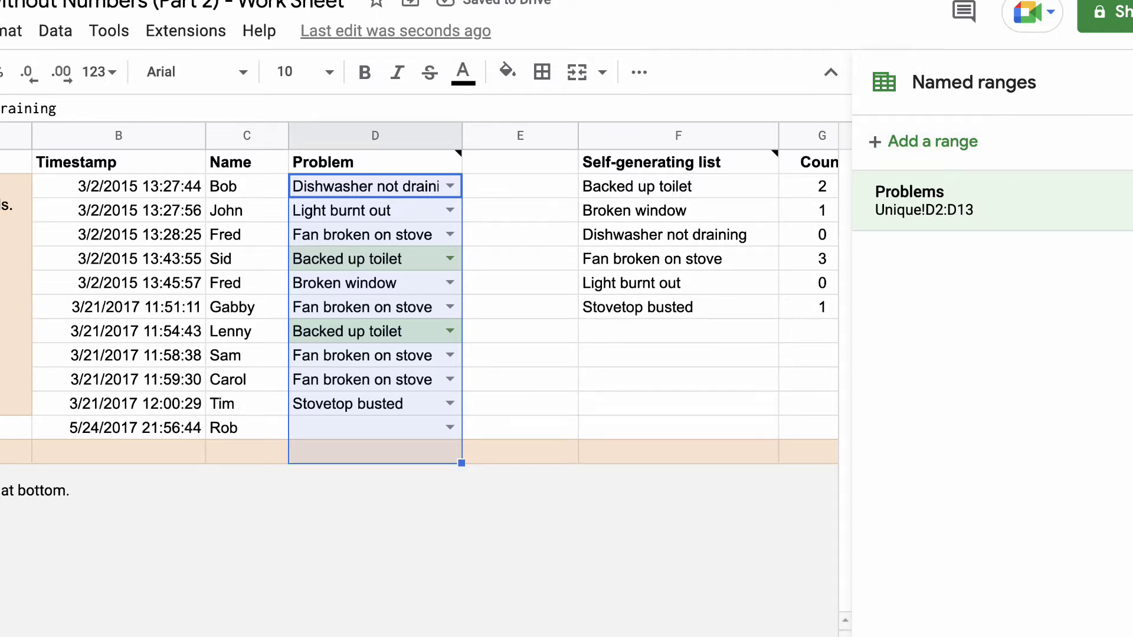
{"action": "left_click", "coordinate": [1132, 82]}
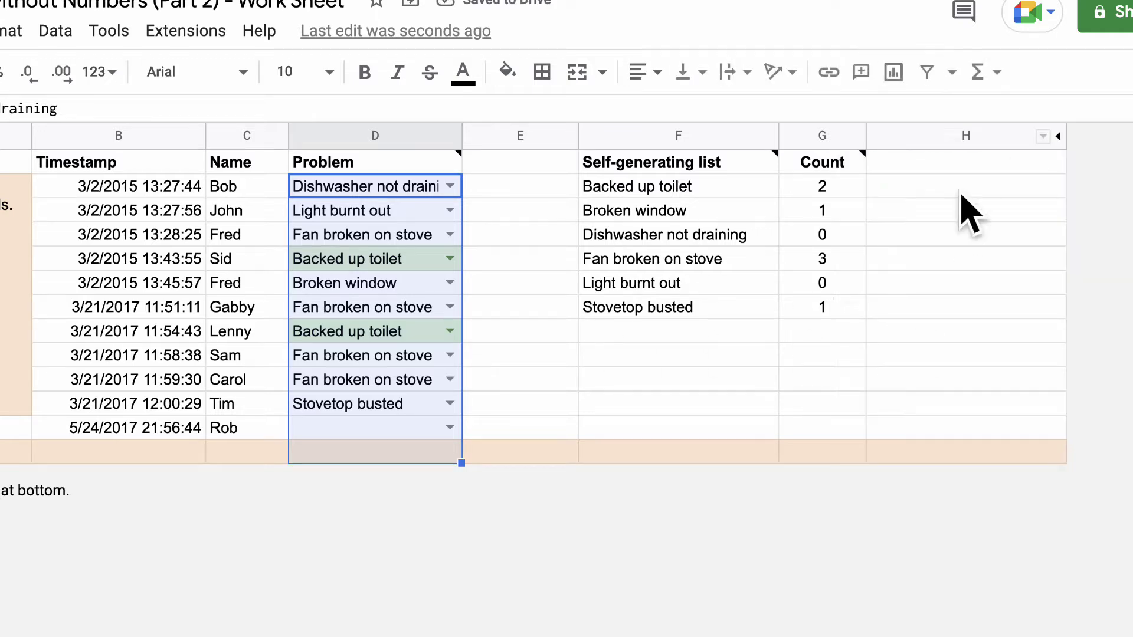
- Replace the D2:D12 range in G2's COUNTIF formula with the Problems named range
{"action": "double_click", "coordinate": [839, 186]}
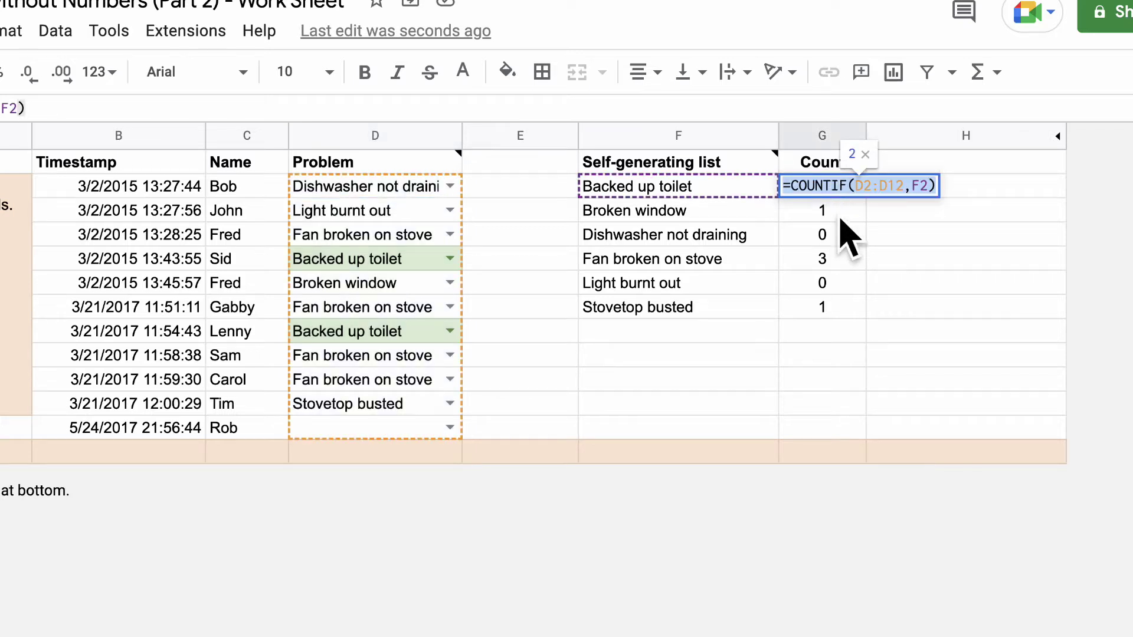
{"action": "left_click", "coordinate": [894, 186]}
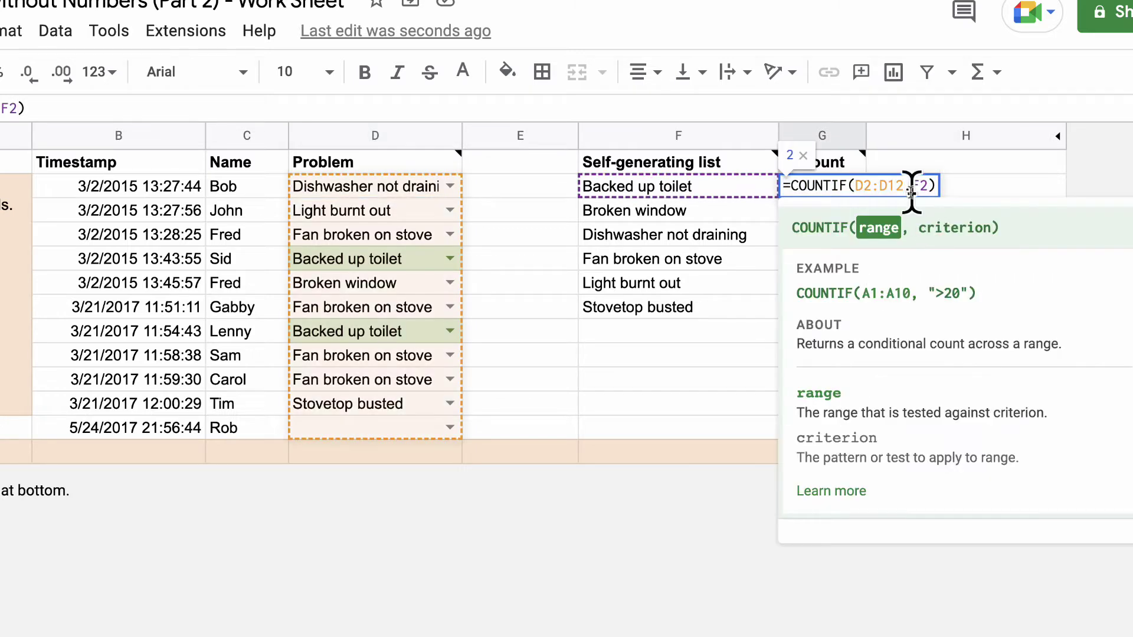
{"action": "left_click_drag", "start_coordinate": [904, 186], "coordinate": [856, 186]}
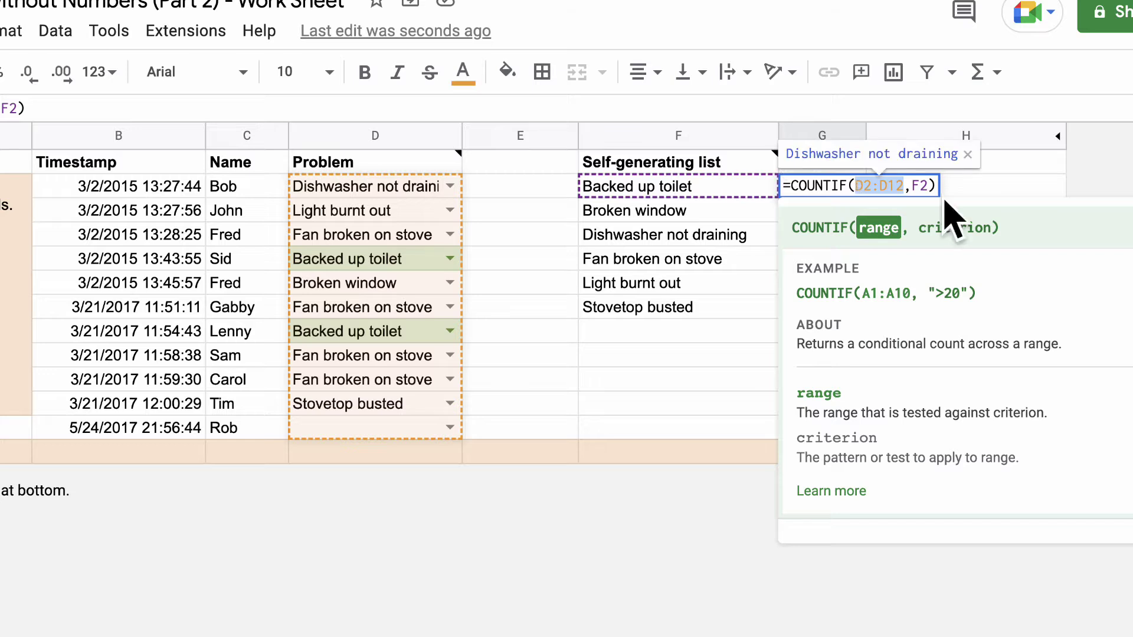
{"action": "type", "text": "Prob"}
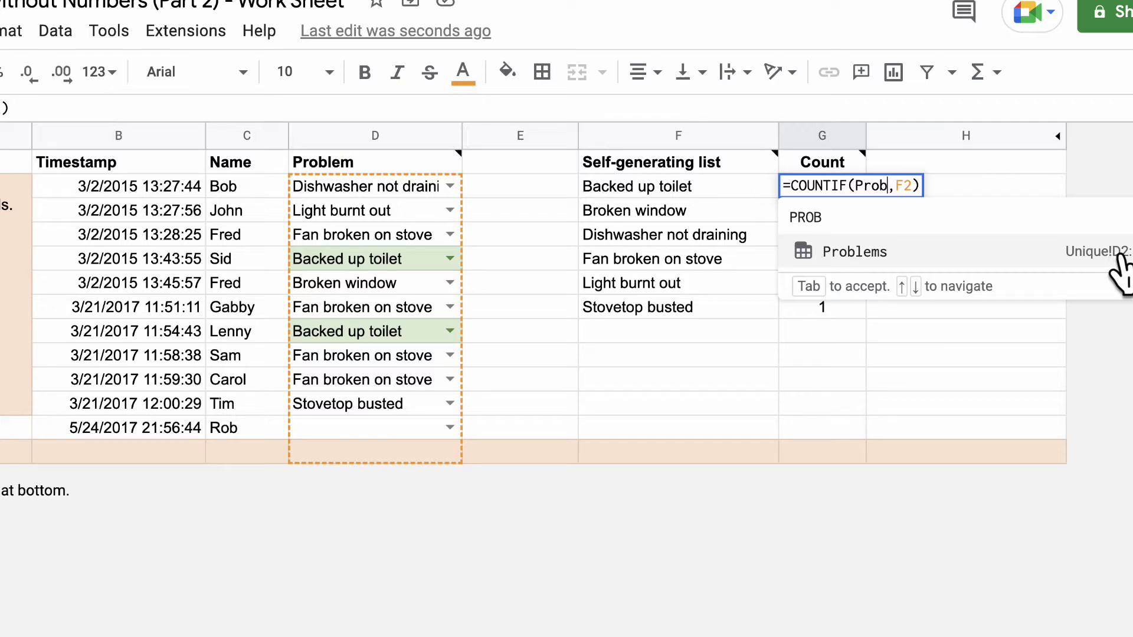
{"action": "left_click", "coordinate": [850, 260]}
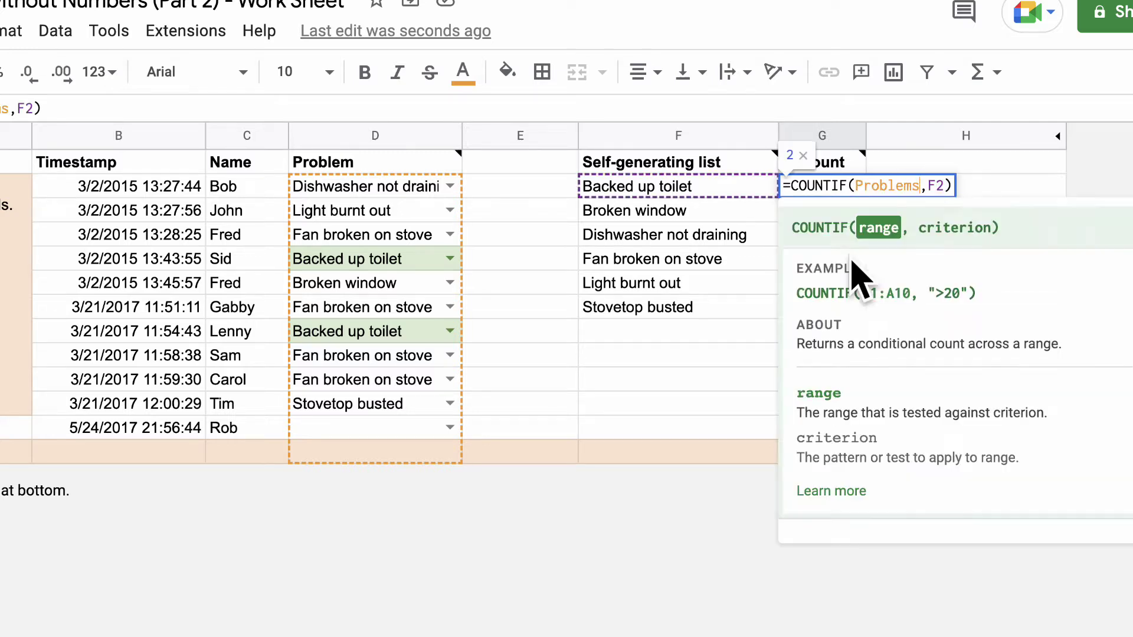
{"action": "left_click", "coordinate": [1020, 168]}
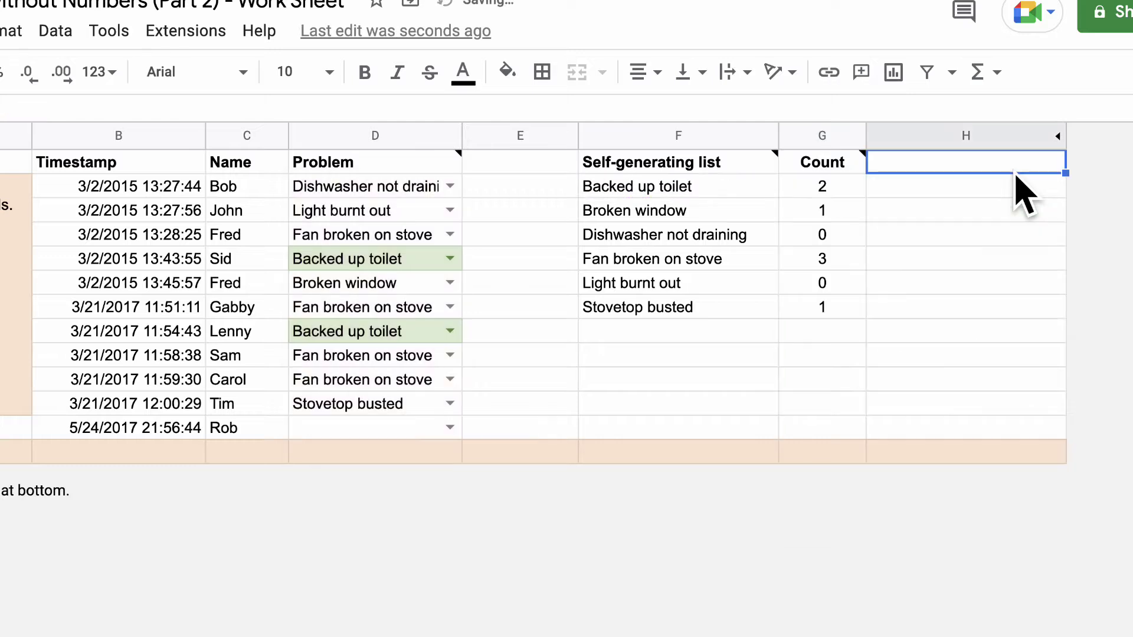
- Fill the COUNTIF formula down to G7 and check G4, giving counts 2, 1, 1, 4, 1, 1
{"action": "left_click", "coordinate": [842, 186]}
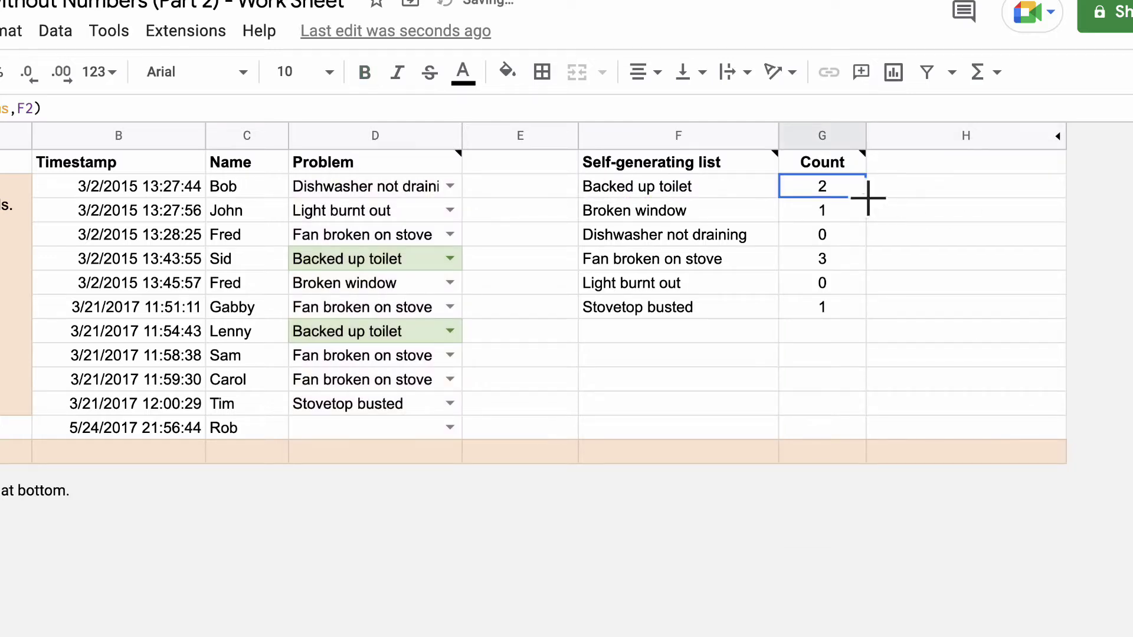
{"action": "left_click_drag", "start_coordinate": [866, 198], "coordinate": [857, 319]}
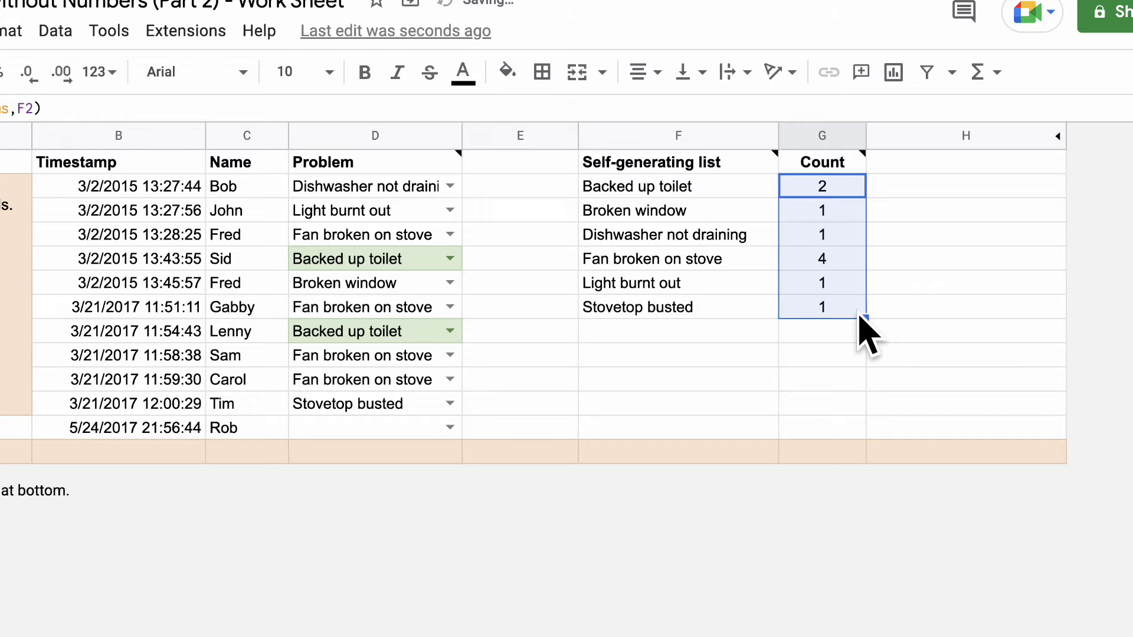
{"action": "left_click", "coordinate": [842, 242]}
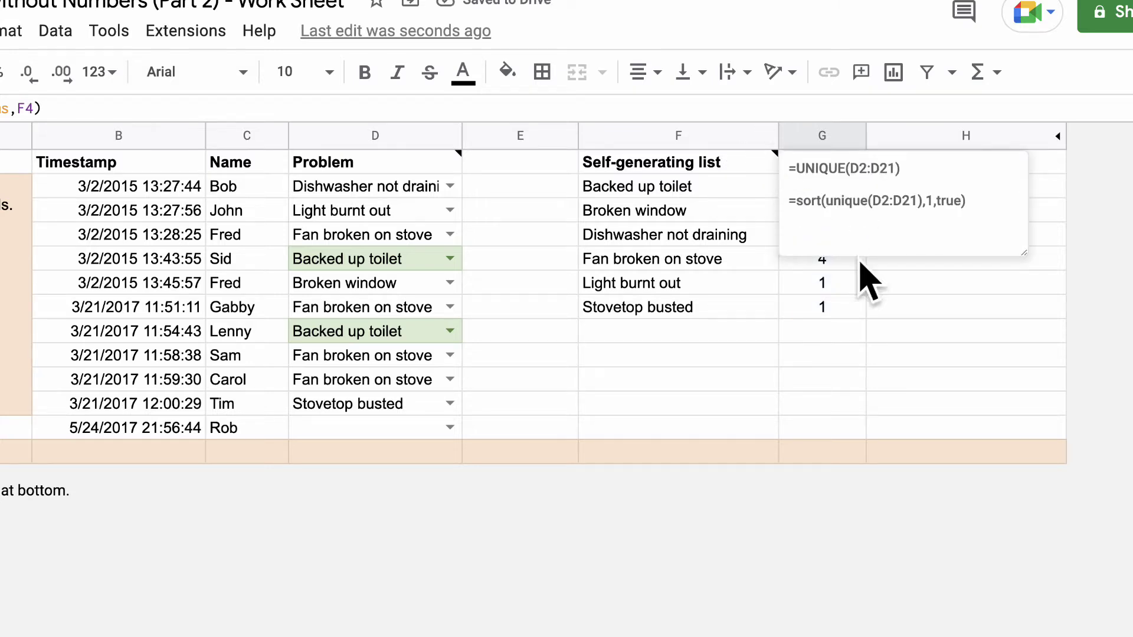
{"action": "left_click", "coordinate": [857, 304]}
{"action": "double_click", "coordinate": [844, 236]}
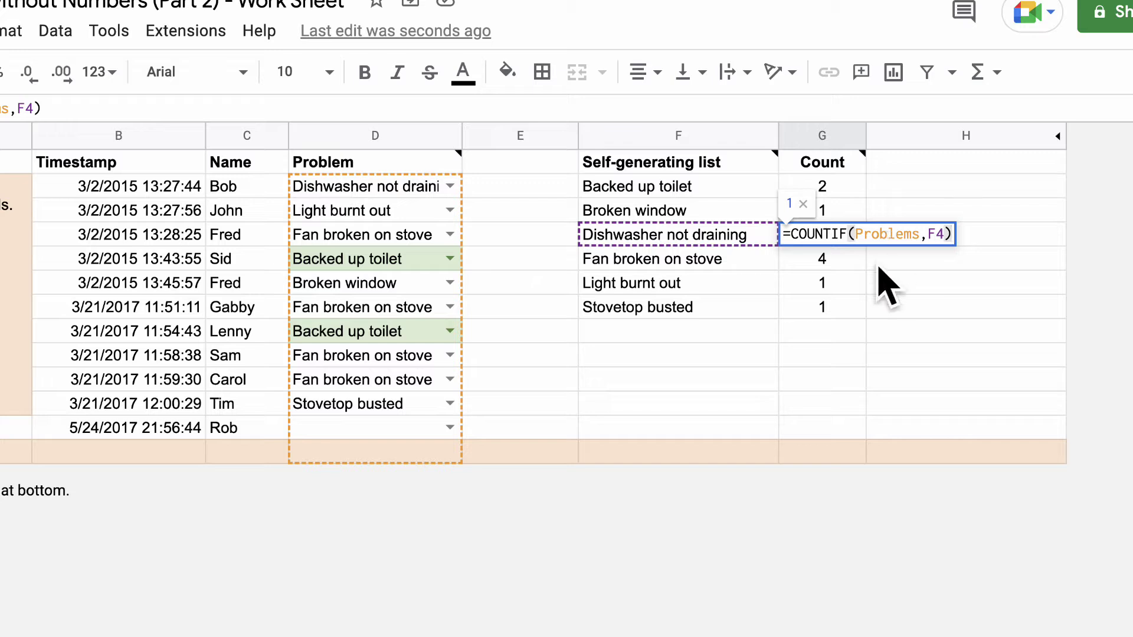
{"action": "left_click", "coordinate": [823, 330]}
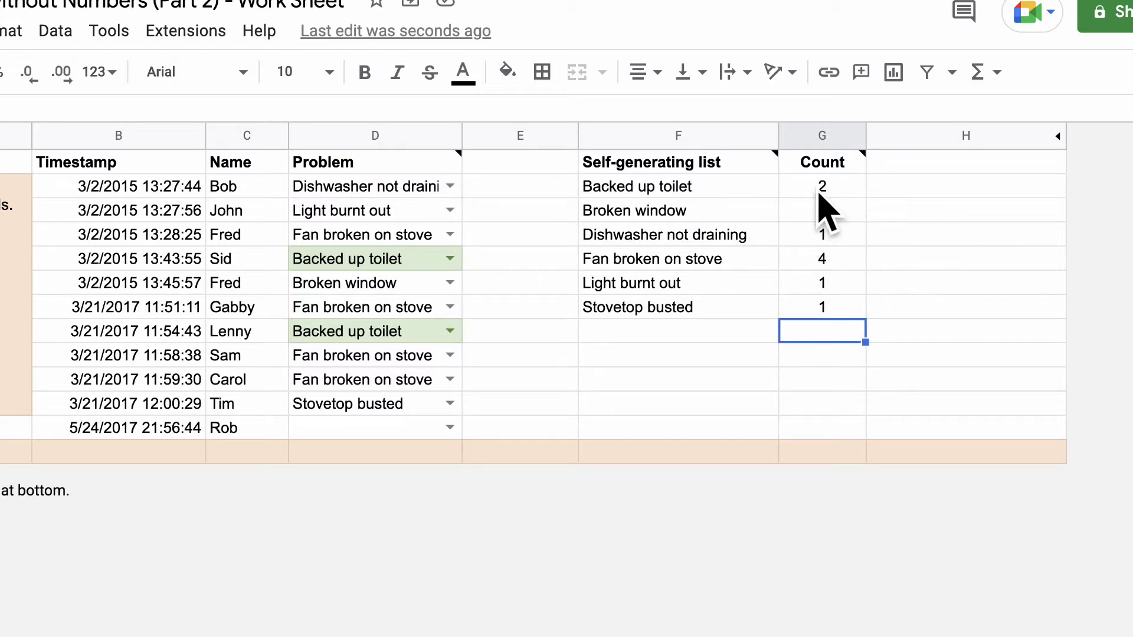
- Change Tim's problem to Dishwasher not draining, then to Backed up toilet
{"action": "left_click", "coordinate": [450, 403]}
{"action": "left_click", "coordinate": [470, 424]}
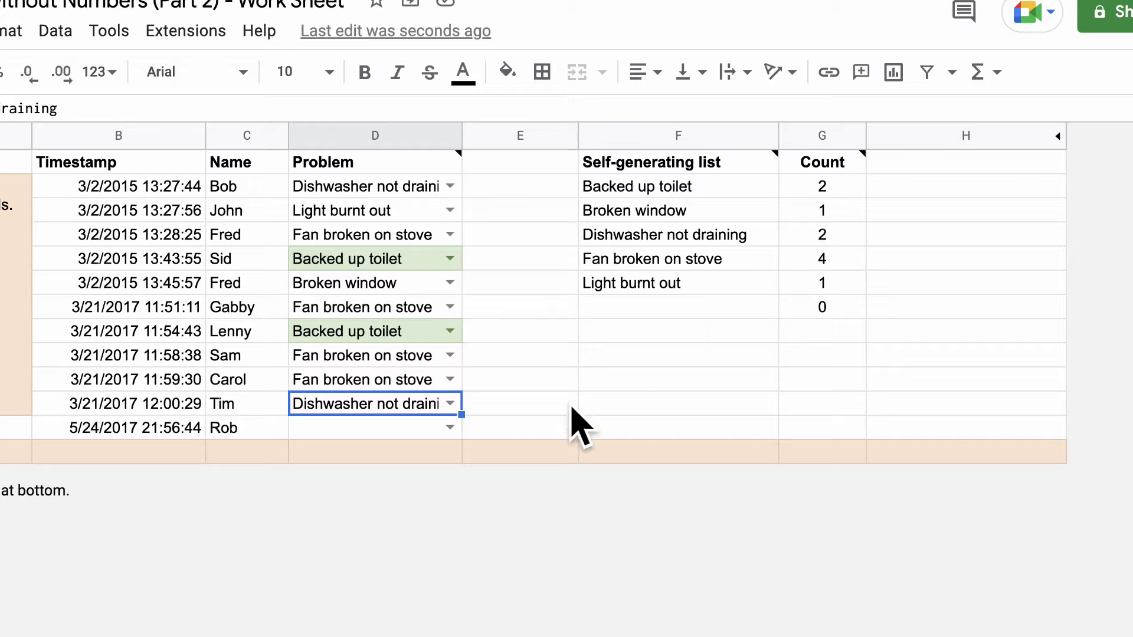
{"action": "left_click", "coordinate": [451, 404]}
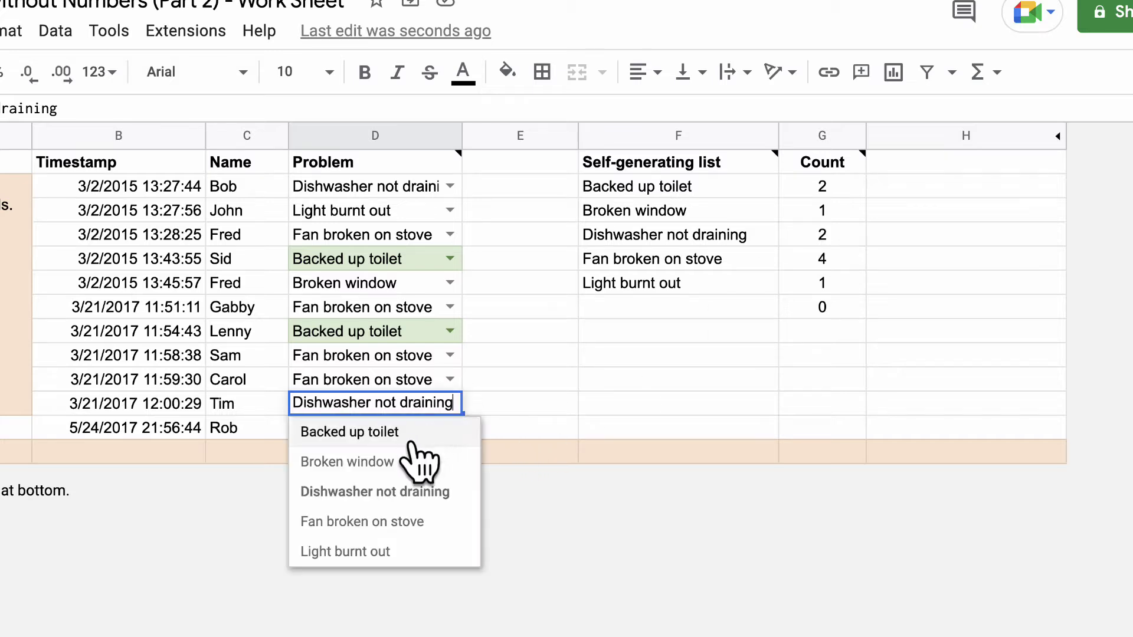
{"action": "left_click", "coordinate": [434, 437]}
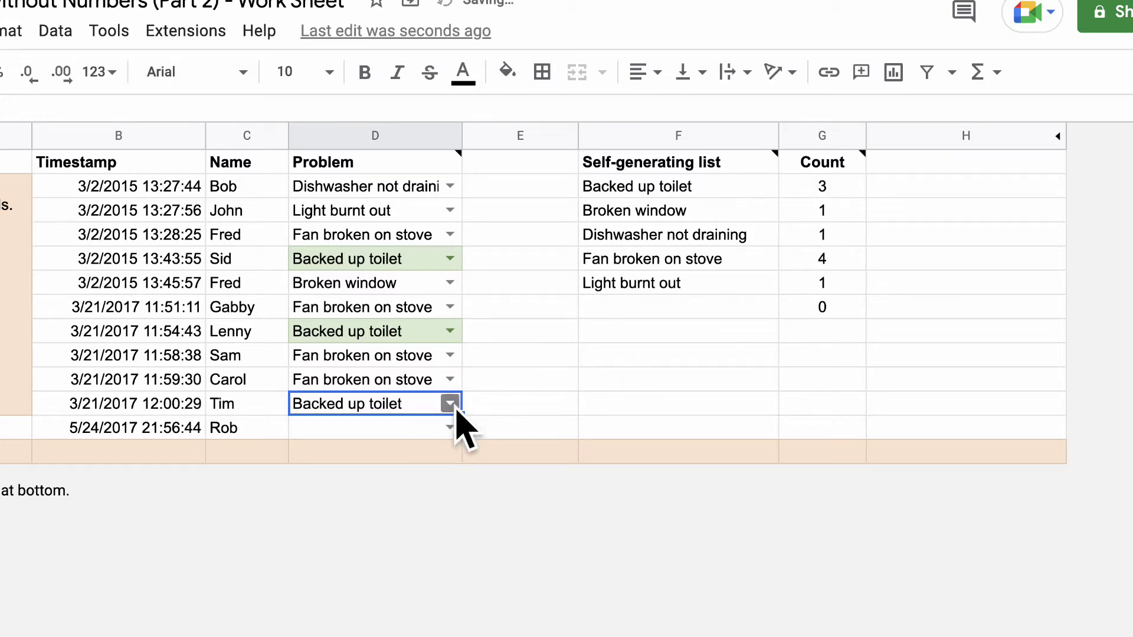
- Enter 'Cracked pipe' as Rob's problem
{"action": "left_click", "coordinate": [388, 430]}
{"action": "double_click", "coordinate": [388, 429]}
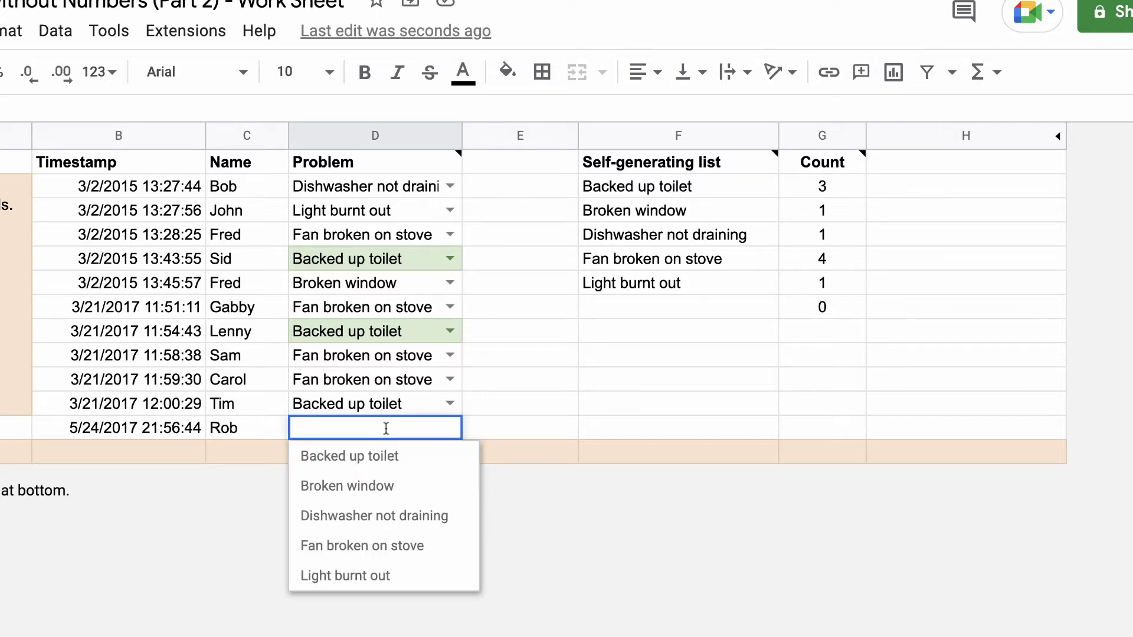
{"action": "type", "text": "Crac"}
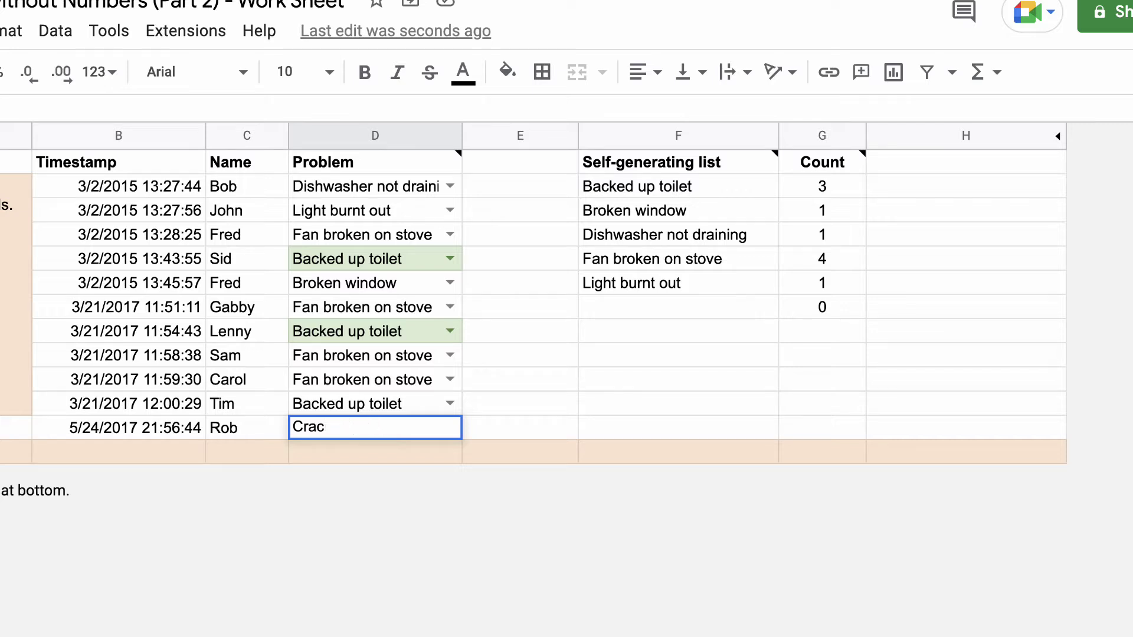
{"action": "key", "text": "BackSpace"}
{"action": "type", "text": "Cracked pipe"}
{"action": "key", "text": "Return"}
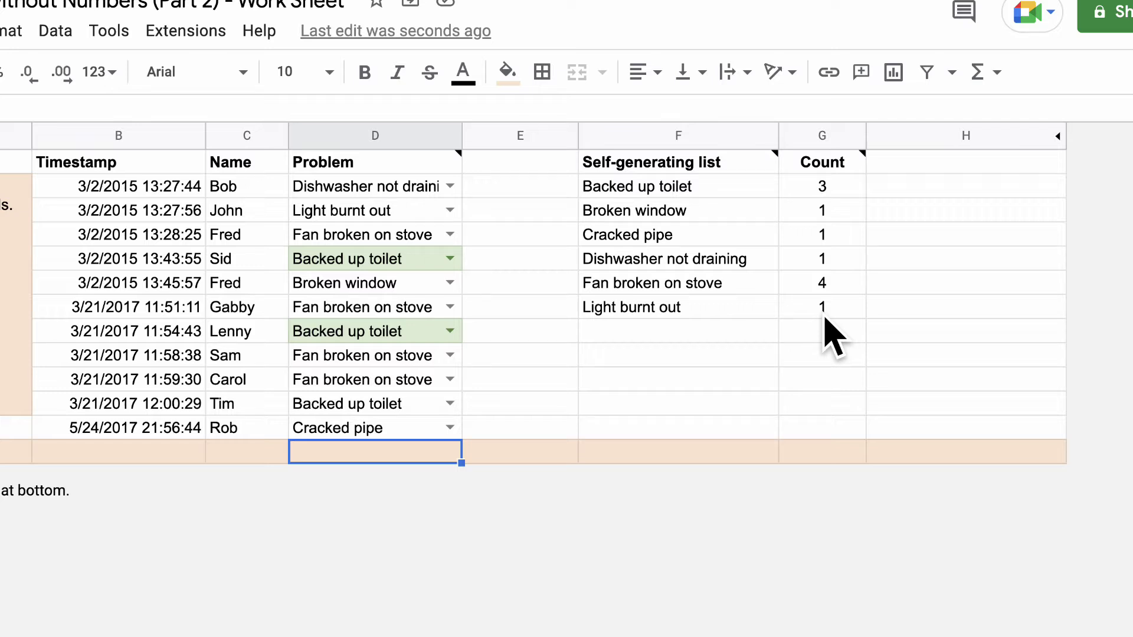
- Clear both Rob's Cracked pipe and Tim's Backed up toilet entries
{"action": "mouse_move", "coordinate": [633, 183]}
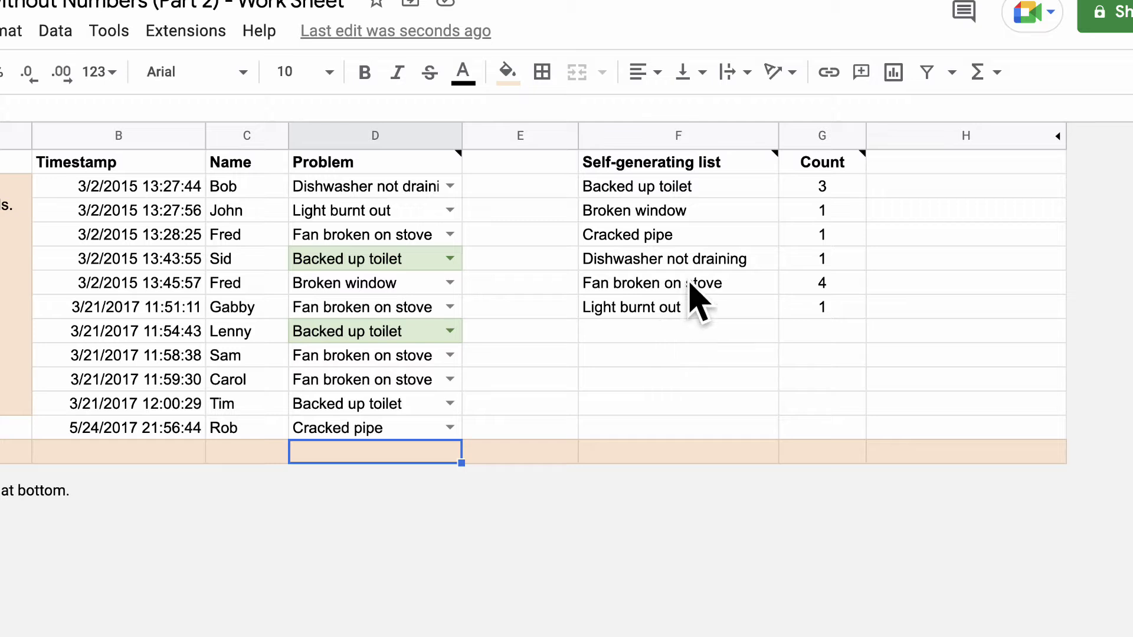
{"action": "left_click", "coordinate": [358, 428]}
{"action": "key", "text": "Delete"}
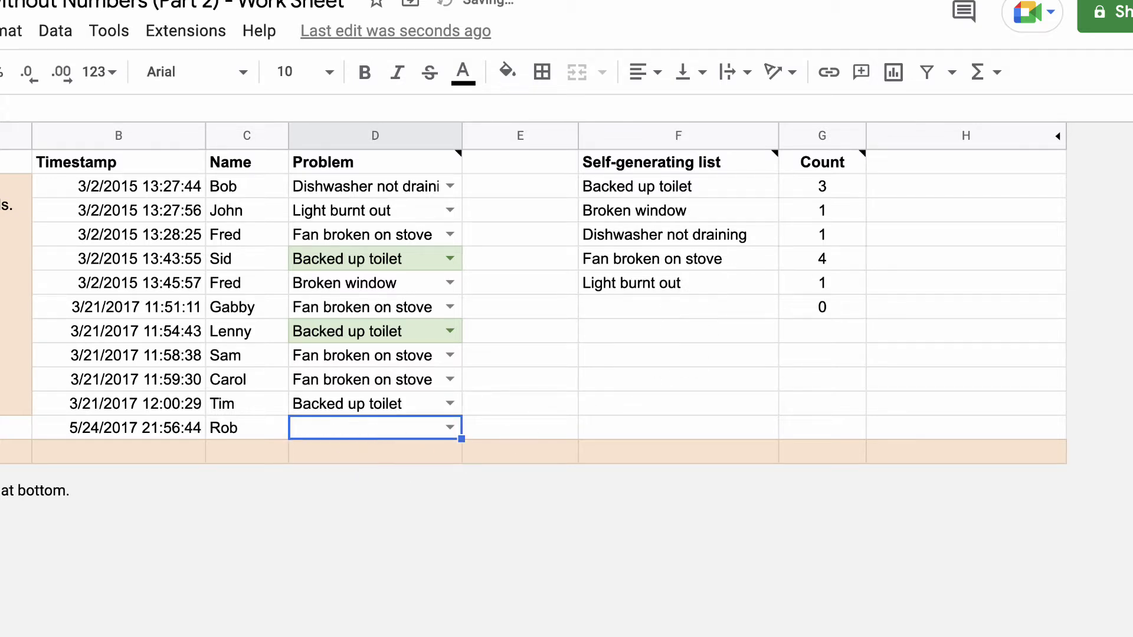
{"action": "double_click", "coordinate": [399, 403]}
{"action": "key", "text": "BackSpace"}
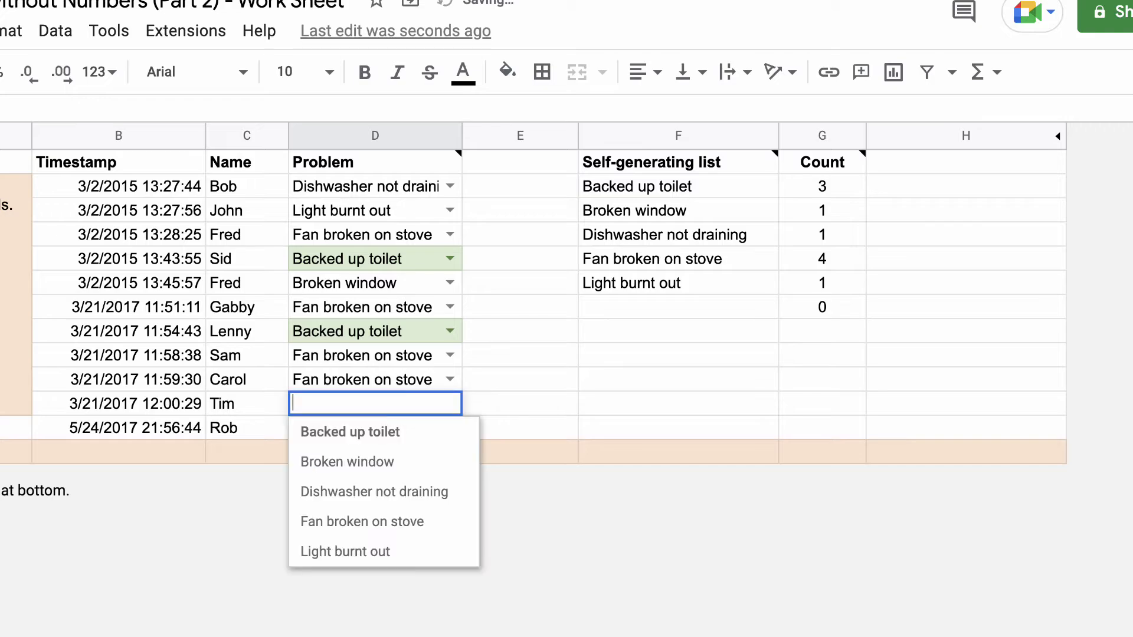
{"action": "left_click", "coordinate": [558, 361]}
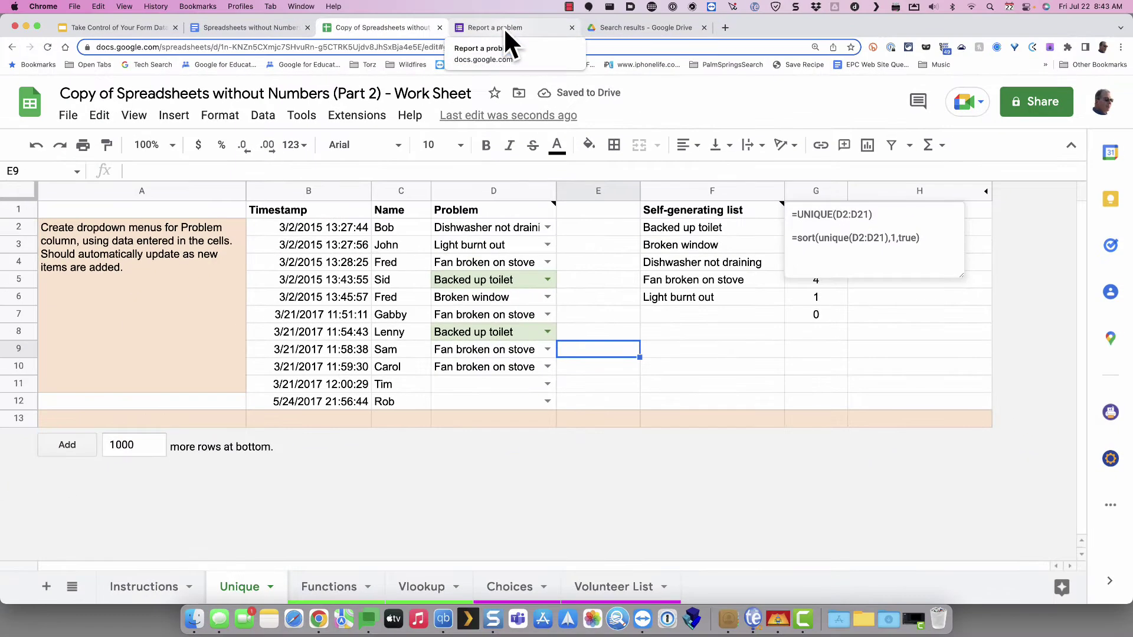
- Open the Report a problem form in edit mode and show its installed add-ons list
{"action": "left_click", "coordinate": [505, 27]}
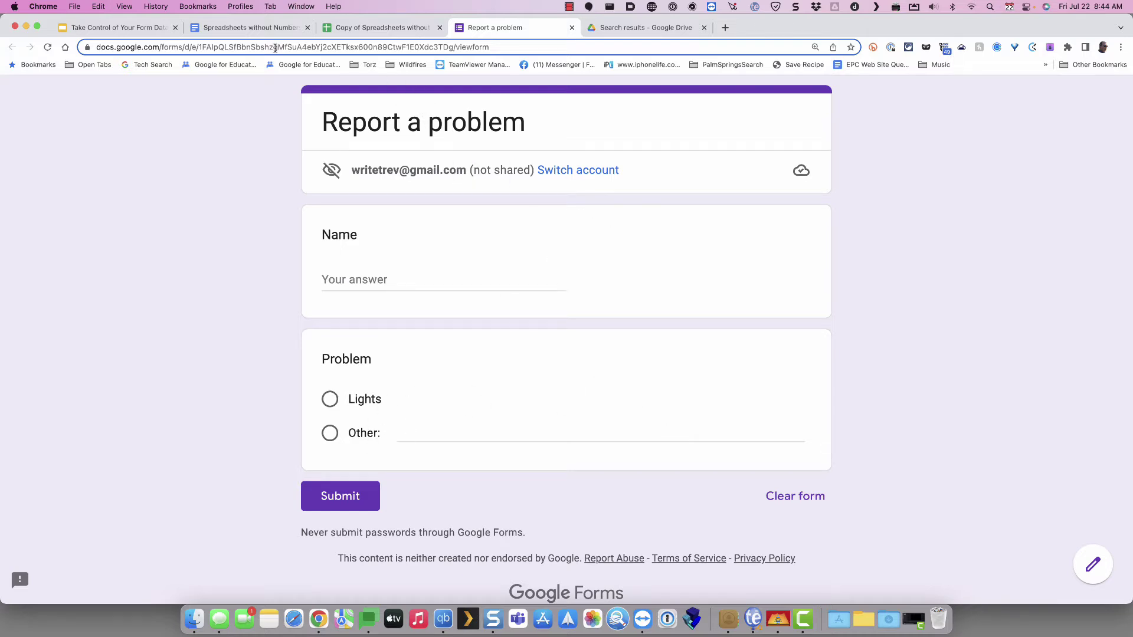
{"action": "left_click", "coordinate": [1095, 570]}
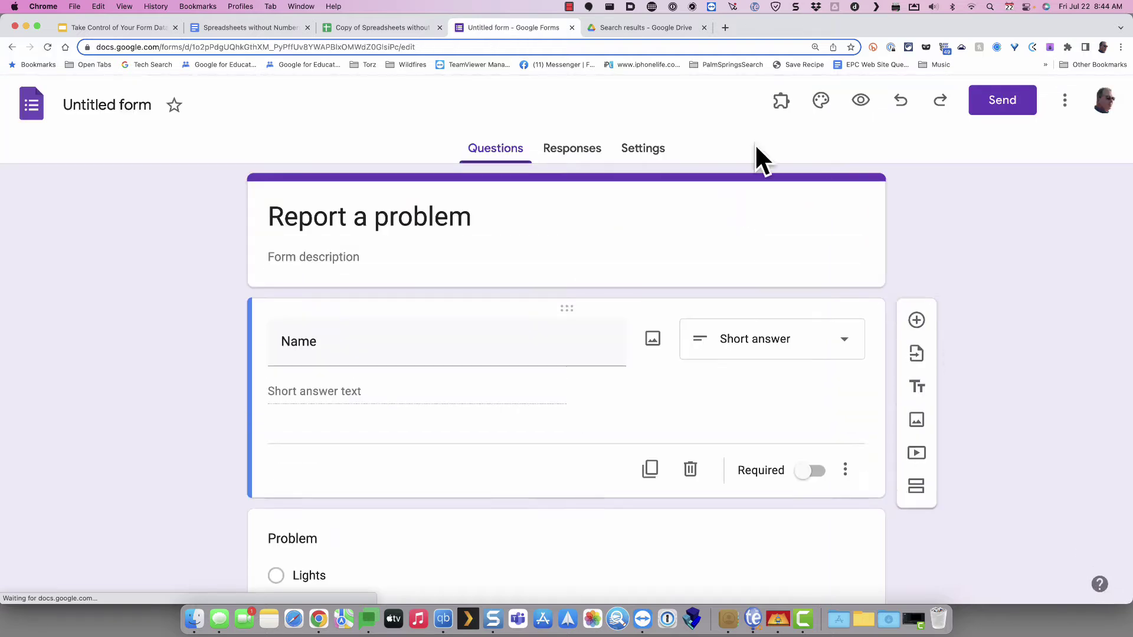
{"action": "left_click", "coordinate": [778, 106]}
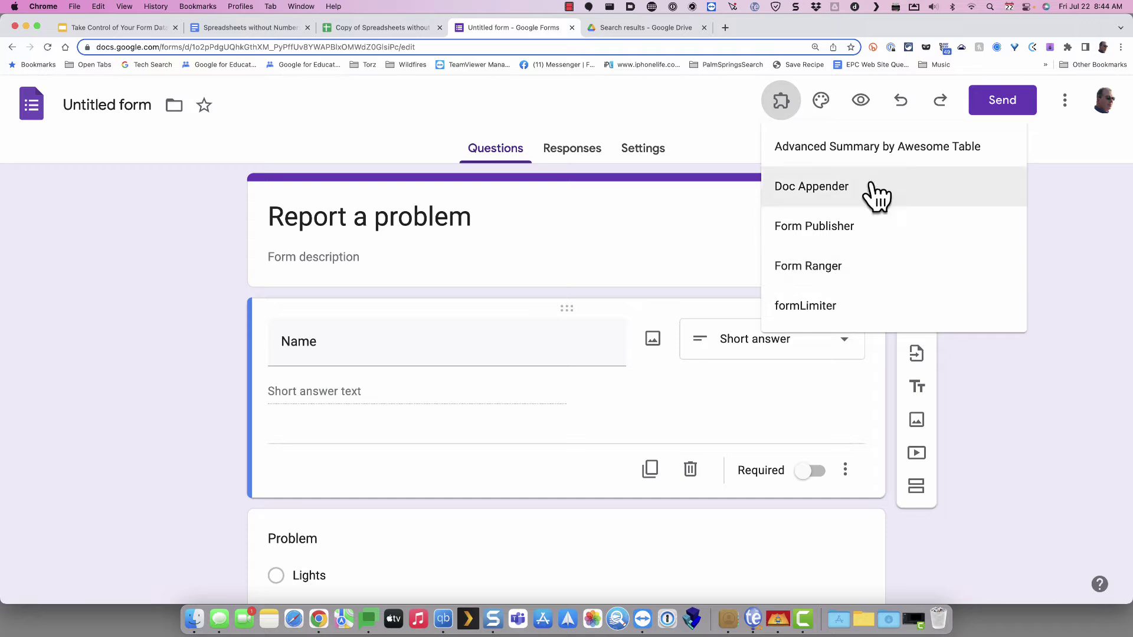
- Launch Form Ranger from the add-ons list, then dismiss its dialog
{"action": "left_click", "coordinate": [1066, 107]}
{"action": "left_click", "coordinate": [1066, 105]}
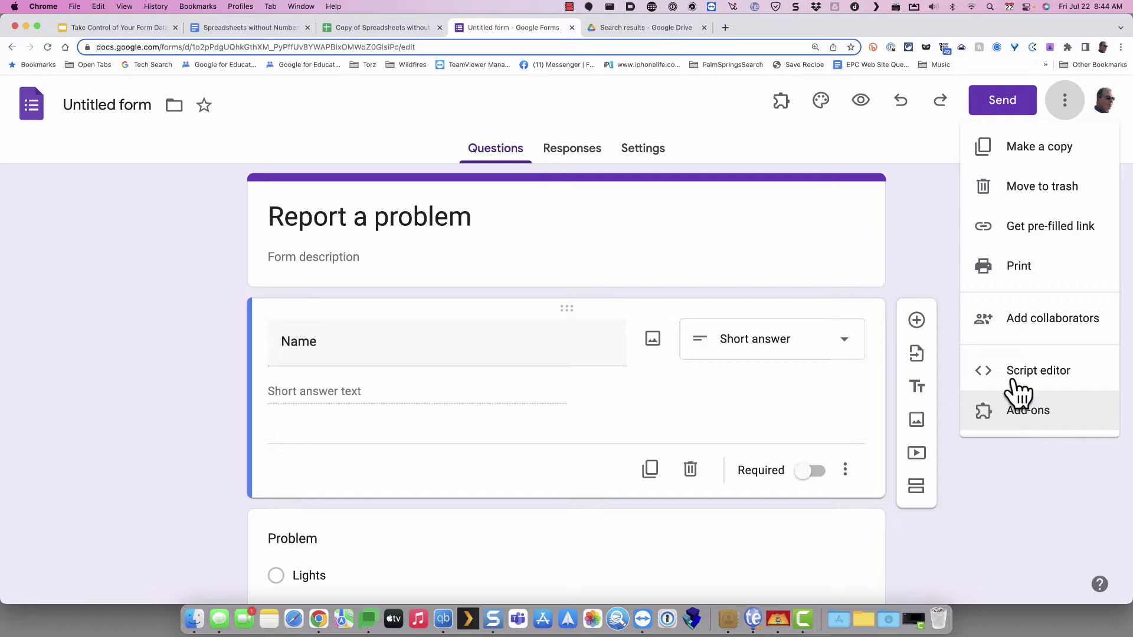
{"action": "left_click", "coordinate": [782, 100]}
{"action": "left_click", "coordinate": [779, 101]}
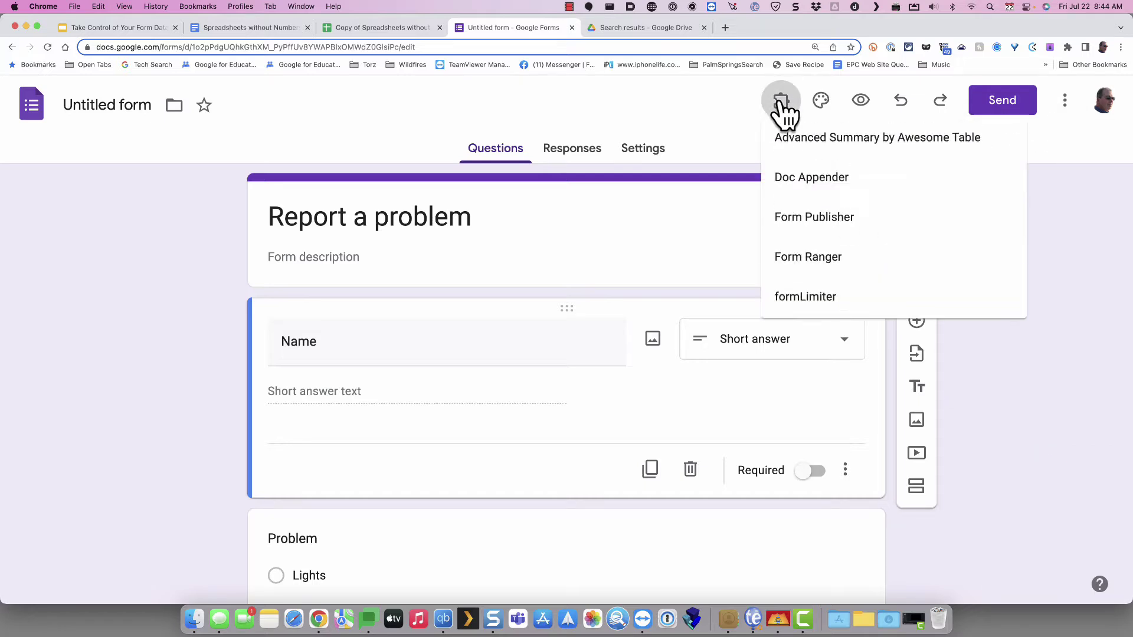
{"action": "left_click", "coordinate": [809, 269]}
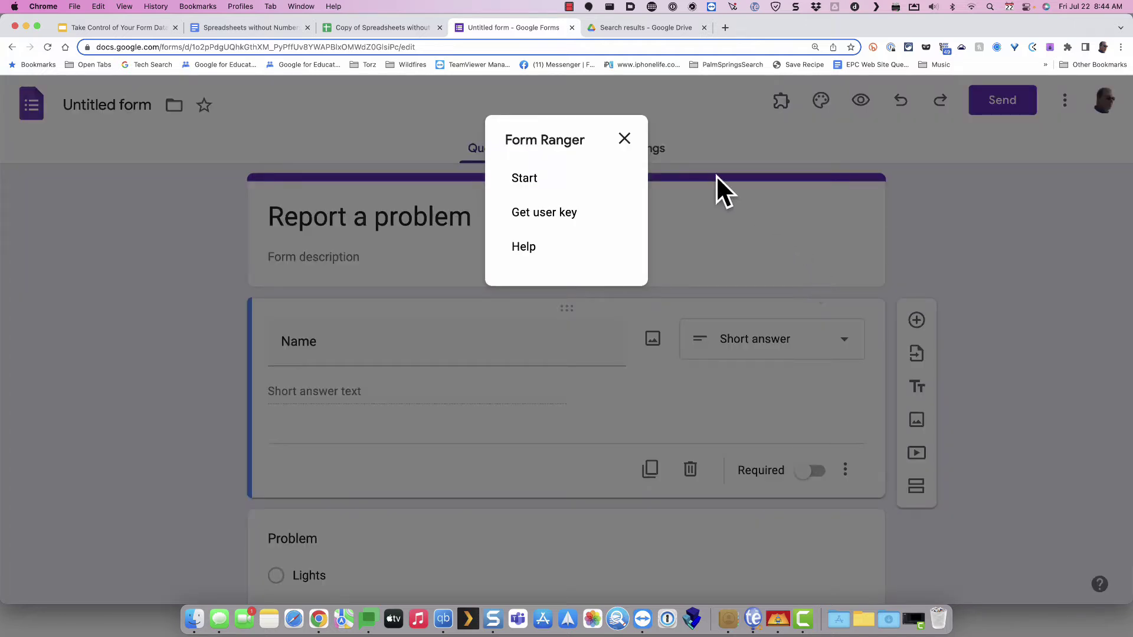
{"action": "left_click", "coordinate": [624, 139]}
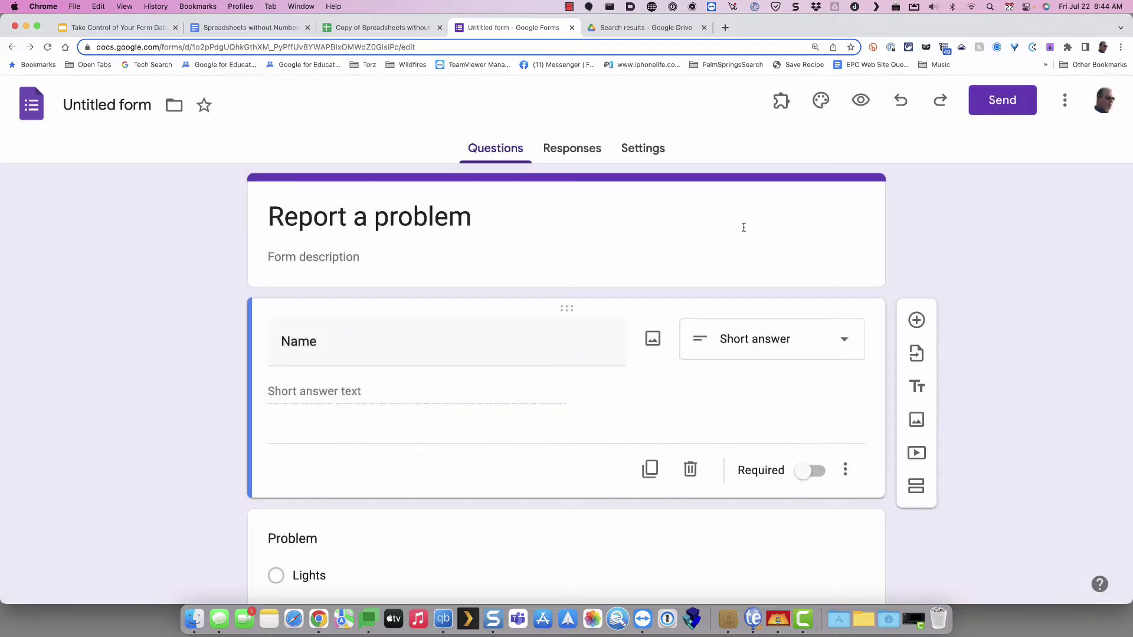
{"action": "scroll", "coordinate": [744, 228], "scroll_direction": "down", "scroll_amount": 3}
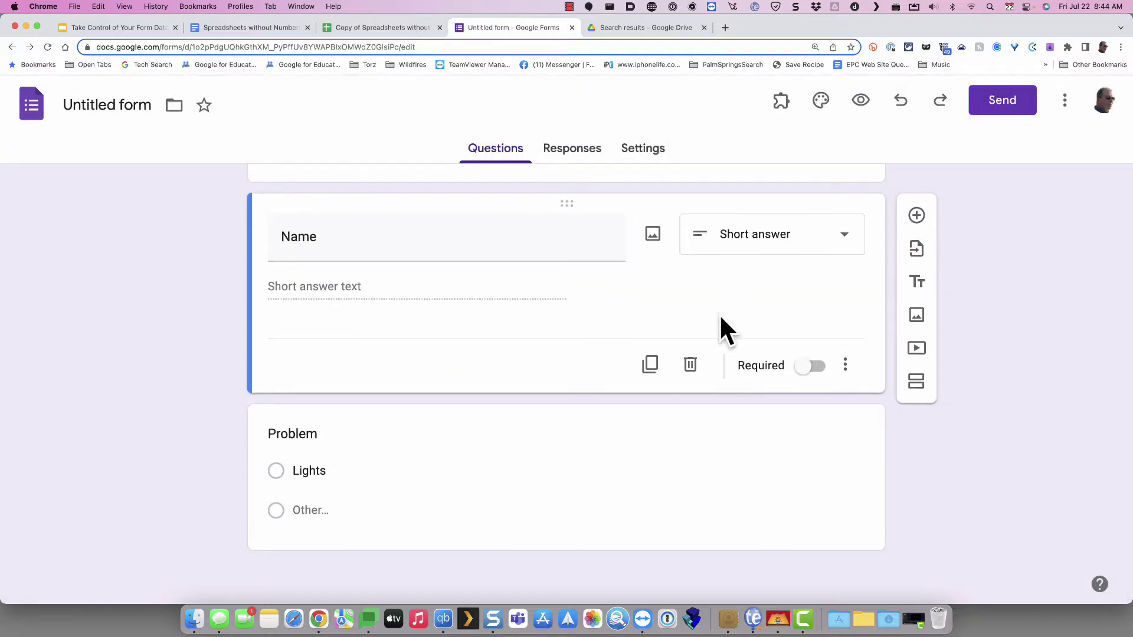
- Compare the spreadsheet with the form, then reopen Form Ranger and start it on this form
{"action": "left_click", "coordinate": [380, 28]}
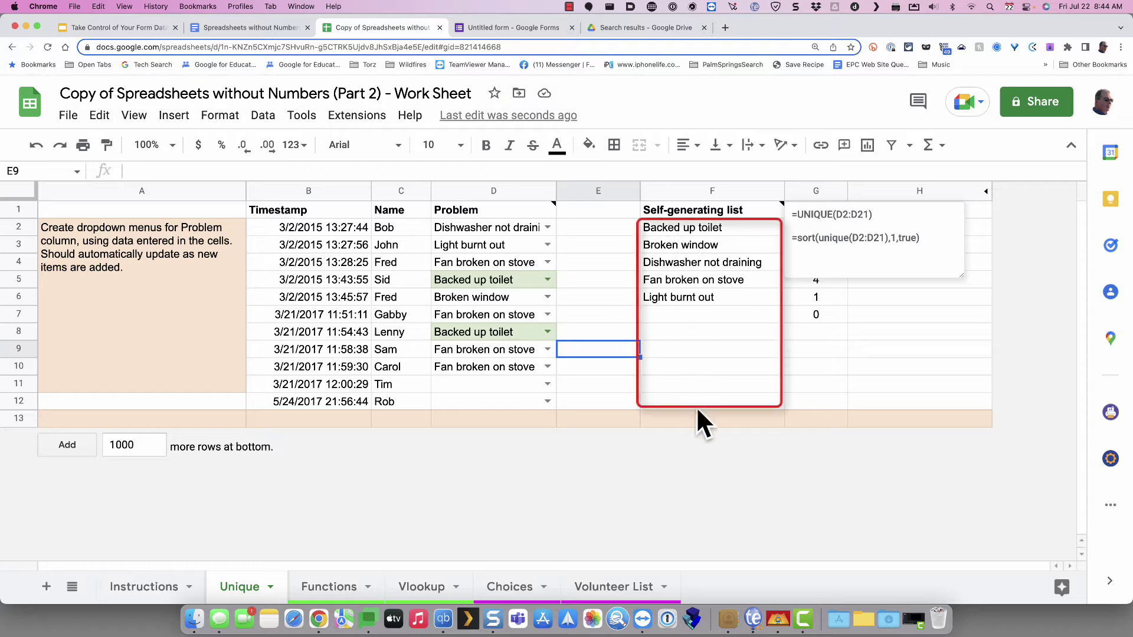
{"action": "left_click", "coordinate": [499, 27]}
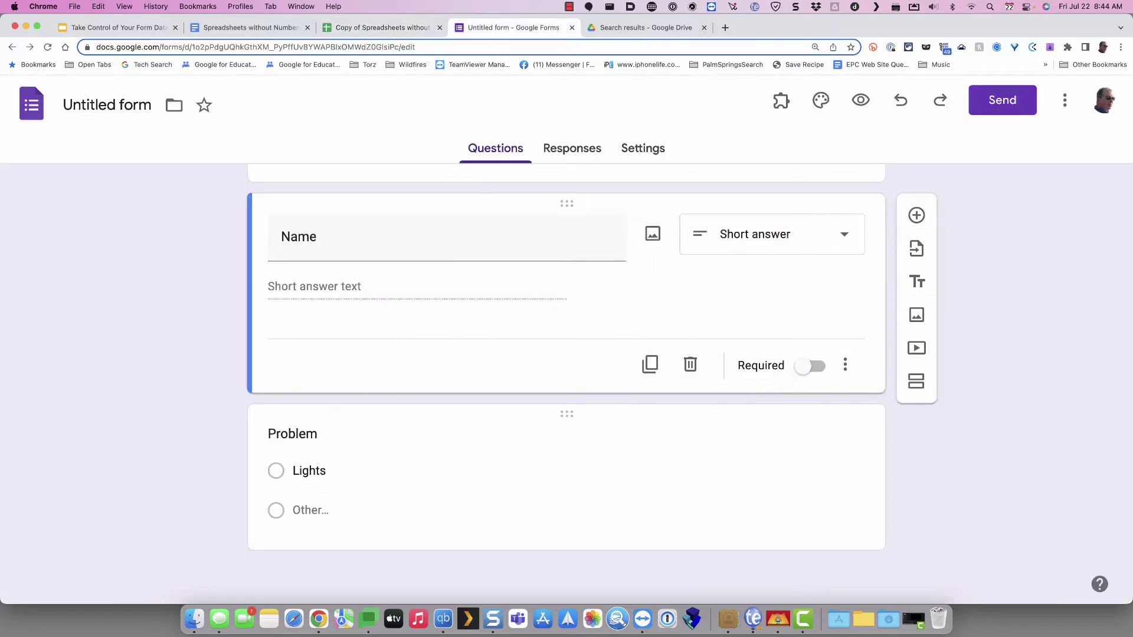
{"action": "left_click", "coordinate": [378, 28]}
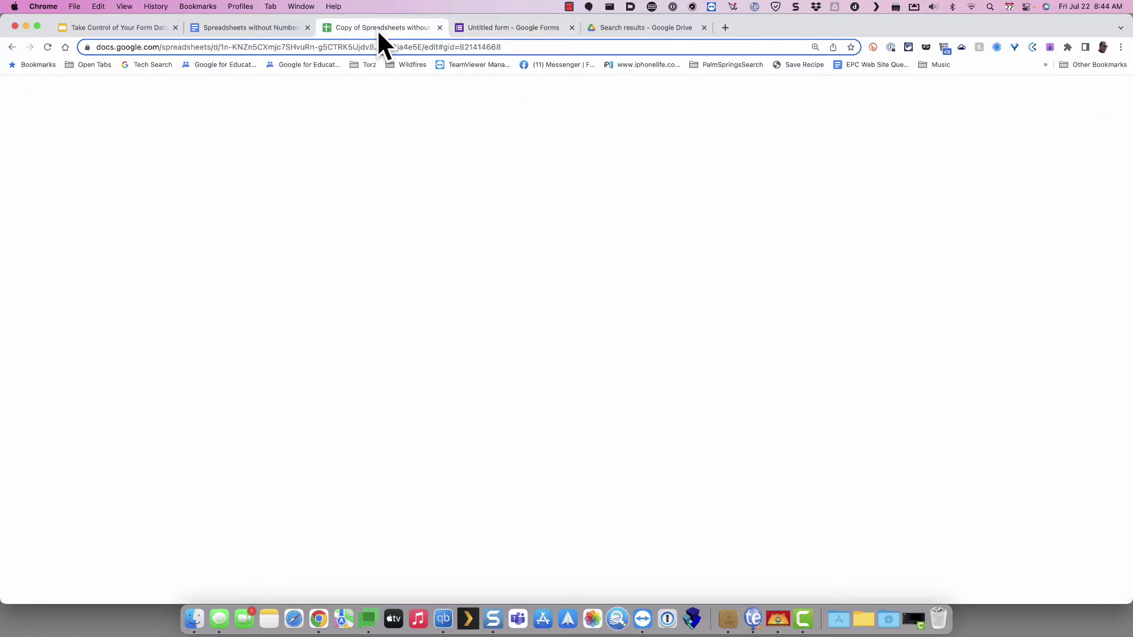
{"action": "left_click", "coordinate": [510, 28]}
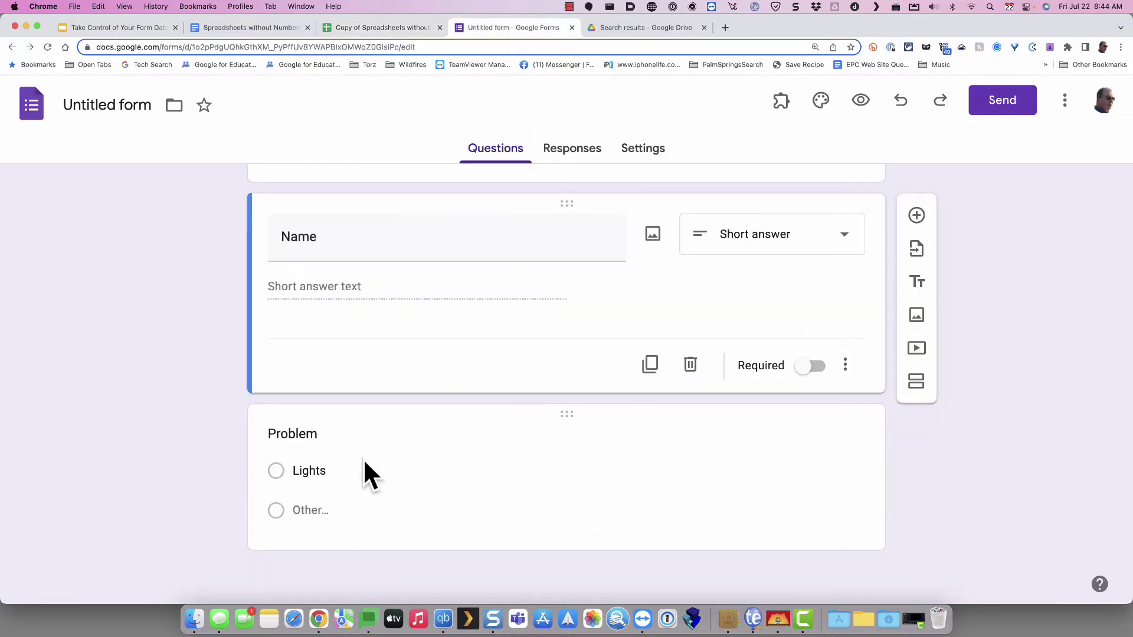
{"action": "left_click", "coordinate": [781, 103]}
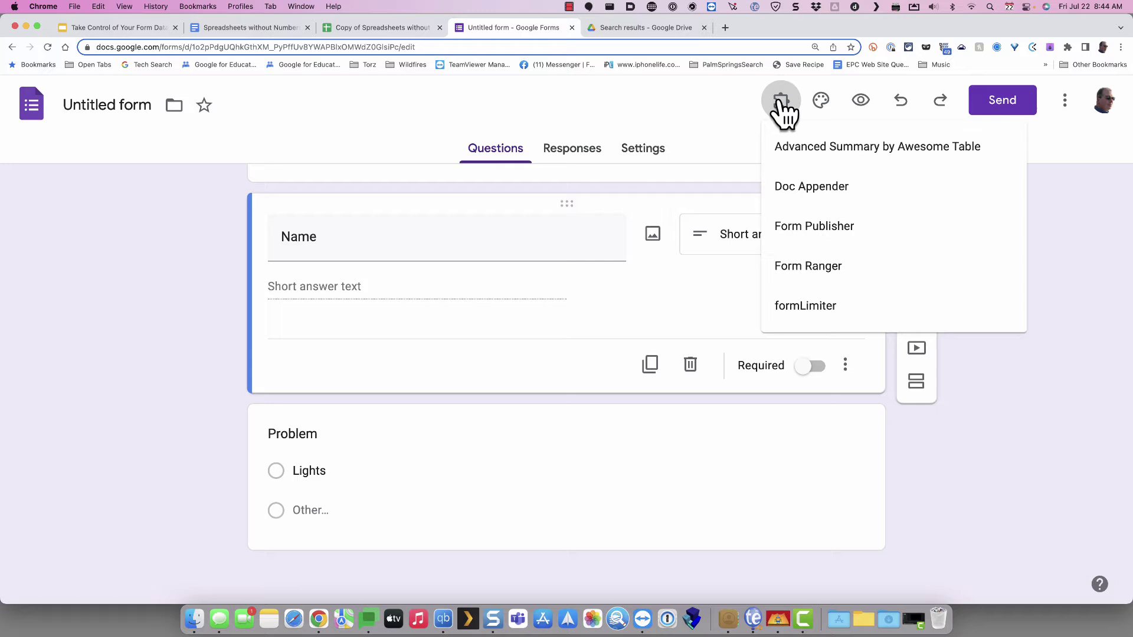
{"action": "left_click", "coordinate": [809, 268]}
{"action": "left_click", "coordinate": [522, 182]}
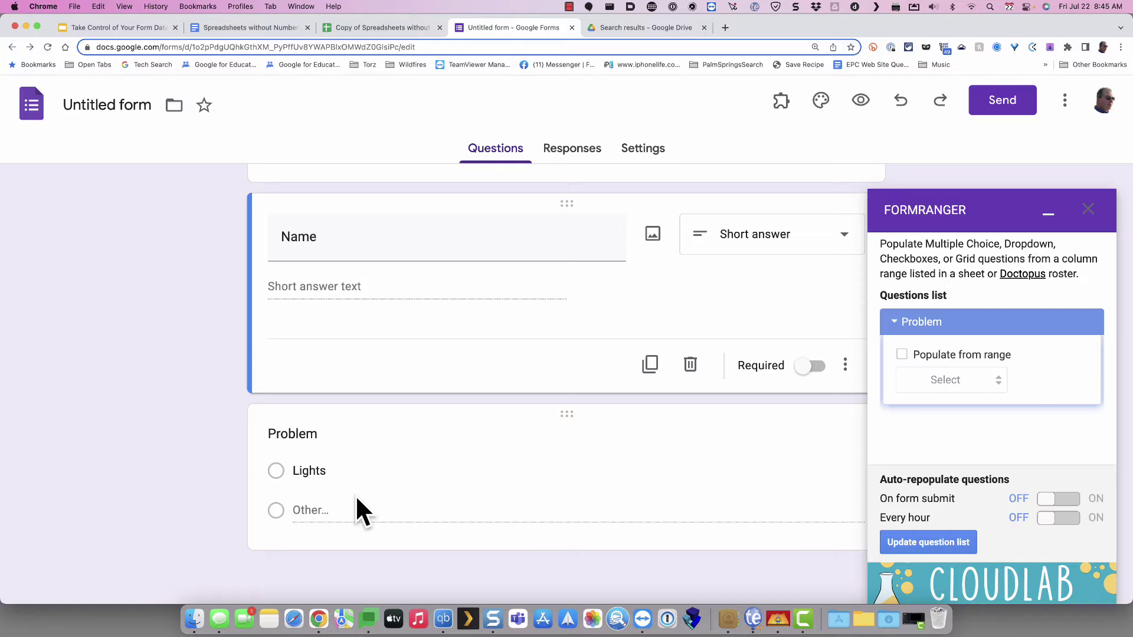
- Set the Problem question to populate from a new range, choosing the Spreadsheets work sheet file
{"action": "left_click", "coordinate": [902, 354]}
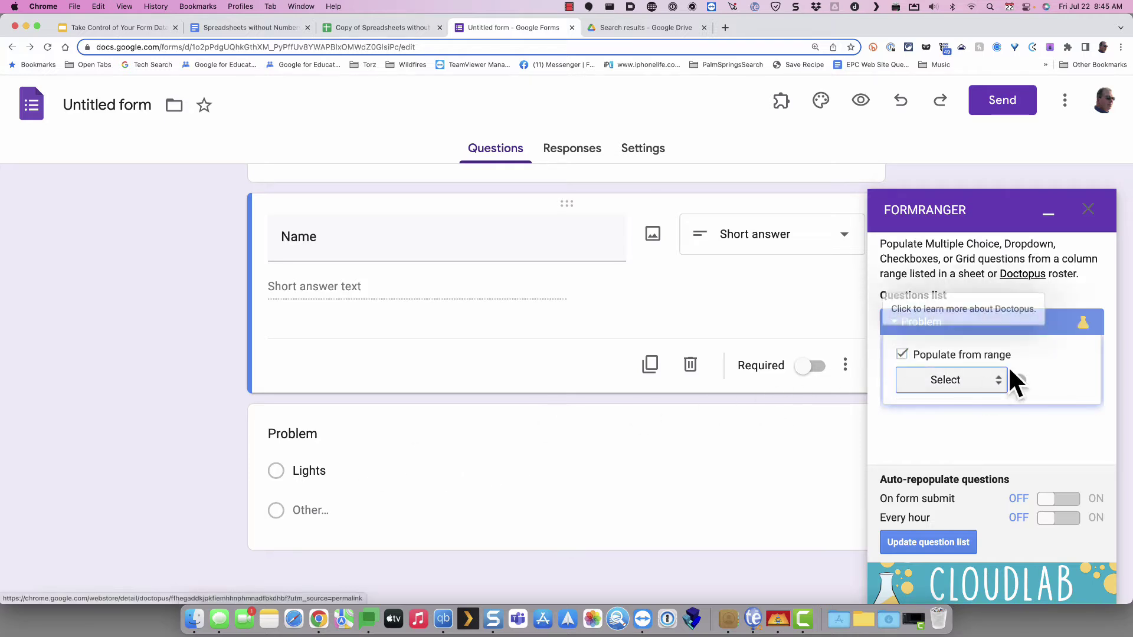
{"action": "left_click", "coordinate": [1020, 382]}
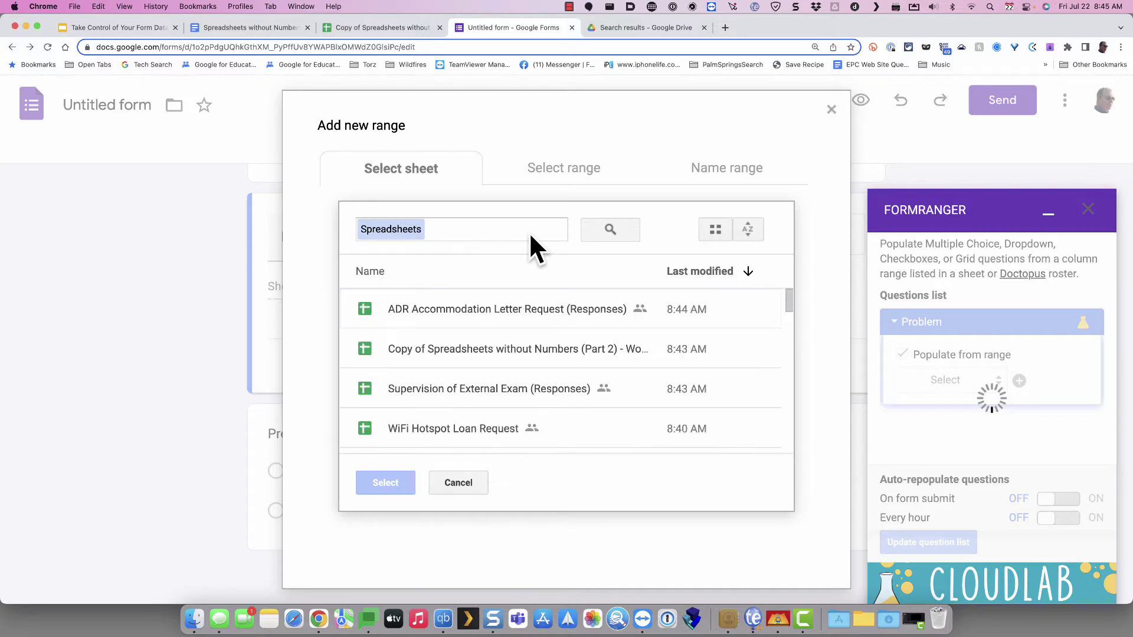
{"action": "left_click", "coordinate": [508, 351]}
- Pick the Unique sheet and its Self-generating list column as the range source
{"action": "left_click", "coordinate": [387, 486]}
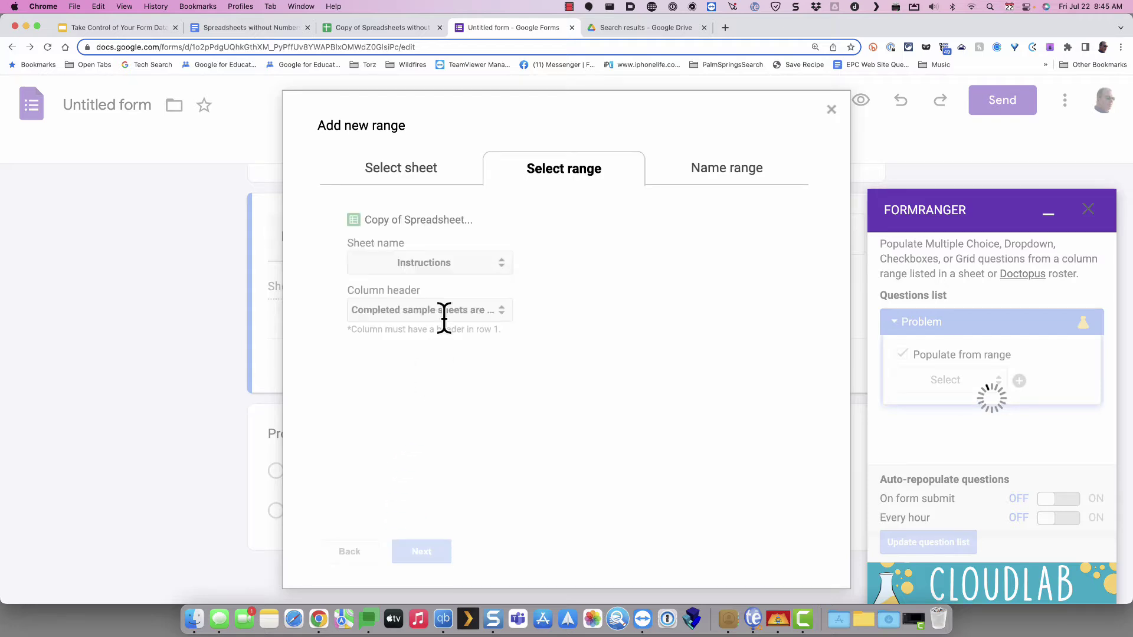
{"action": "left_click", "coordinate": [447, 264]}
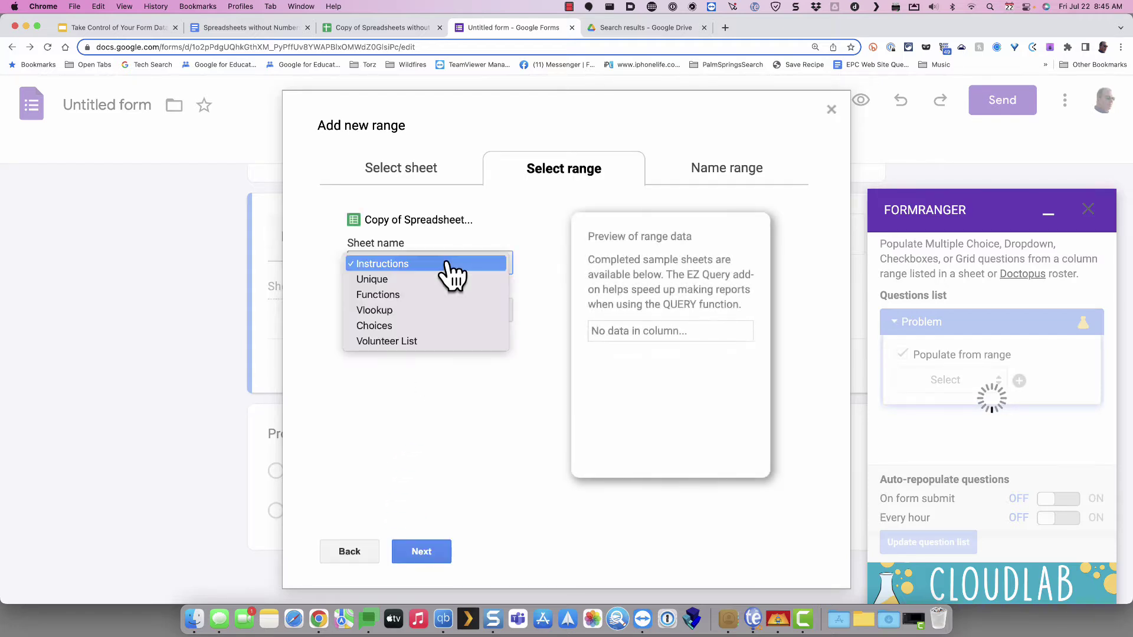
{"action": "left_click", "coordinate": [418, 281]}
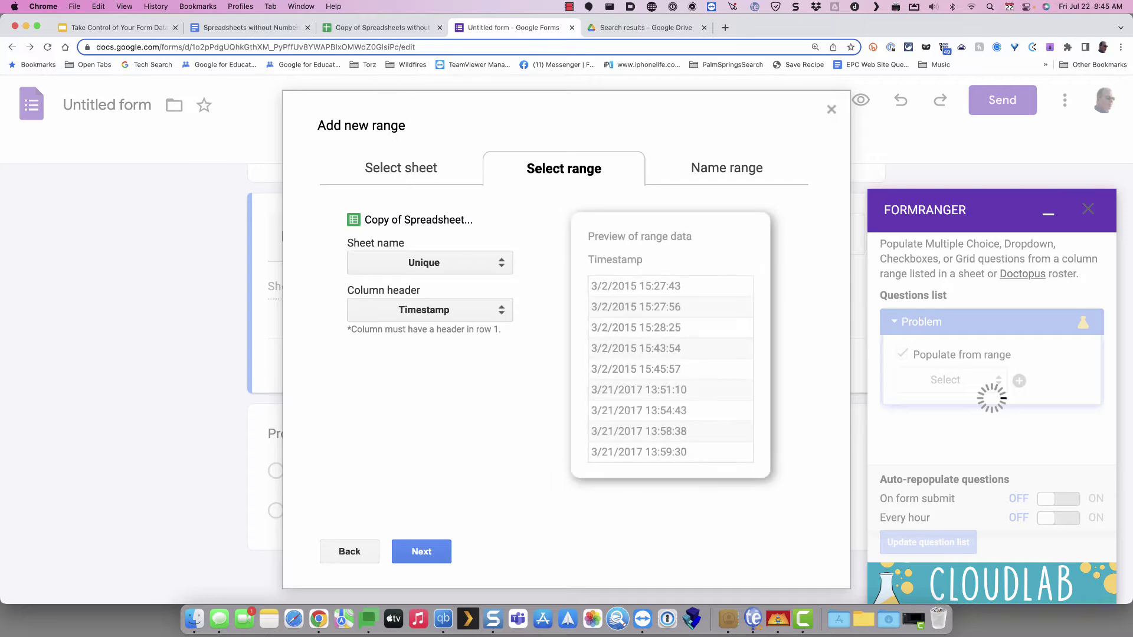
{"action": "left_click", "coordinate": [394, 27]}
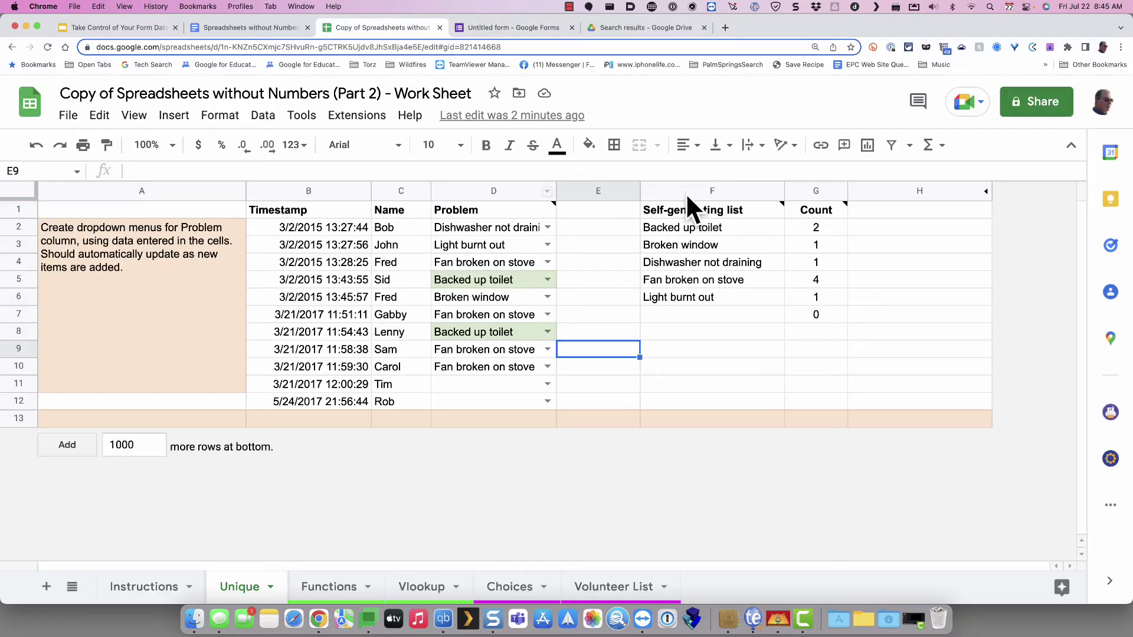
{"action": "left_click", "coordinate": [536, 29]}
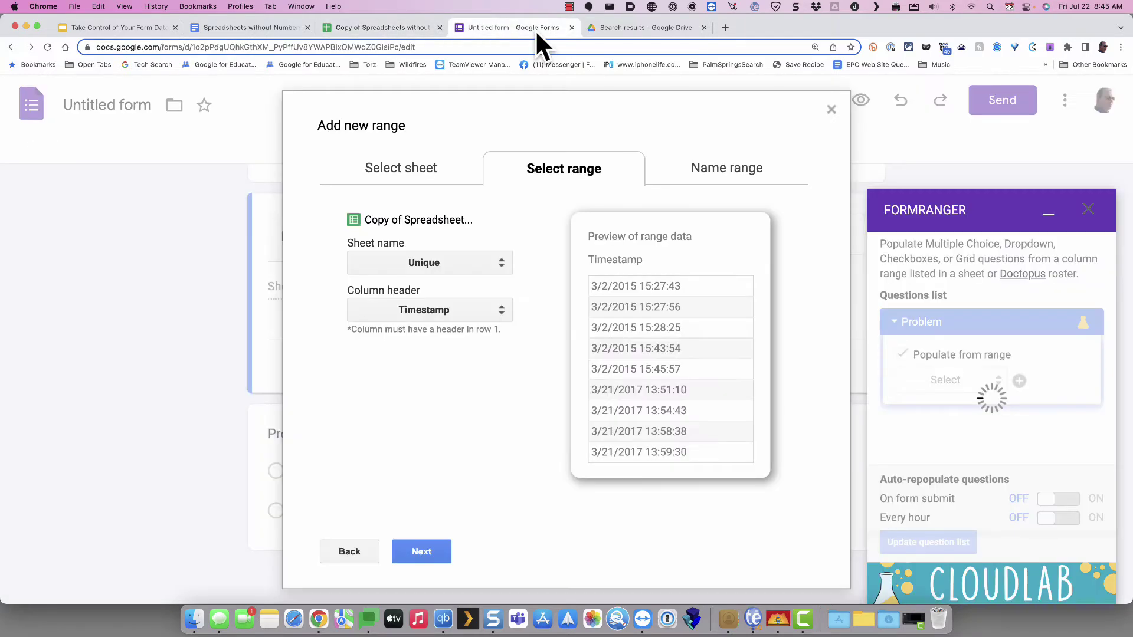
{"action": "left_click", "coordinate": [497, 313]}
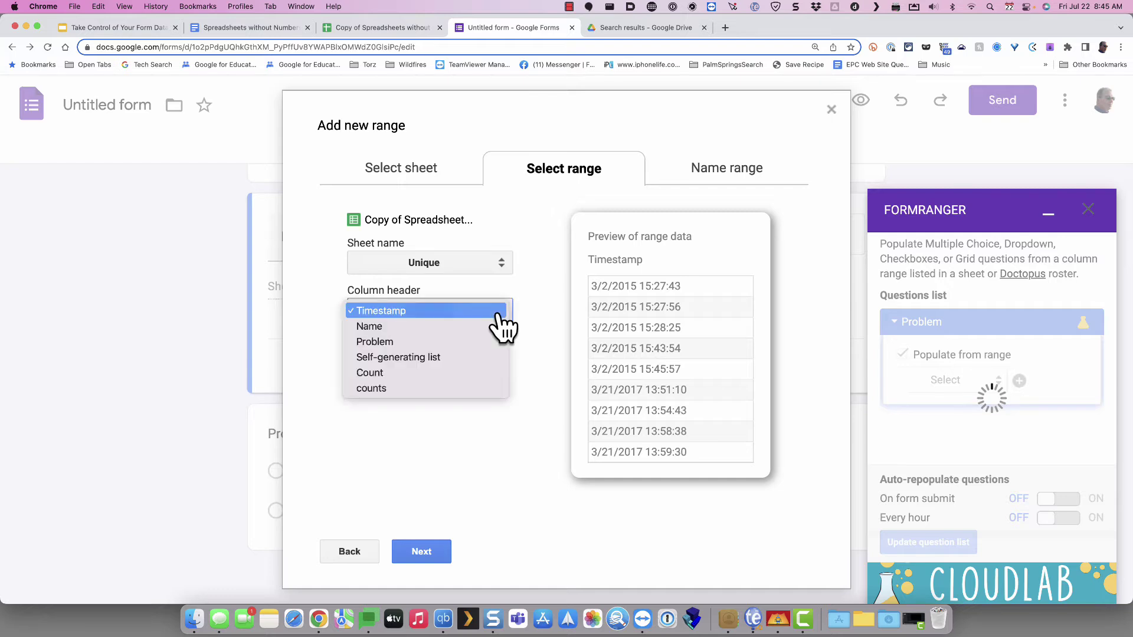
{"action": "left_click", "coordinate": [449, 358]}
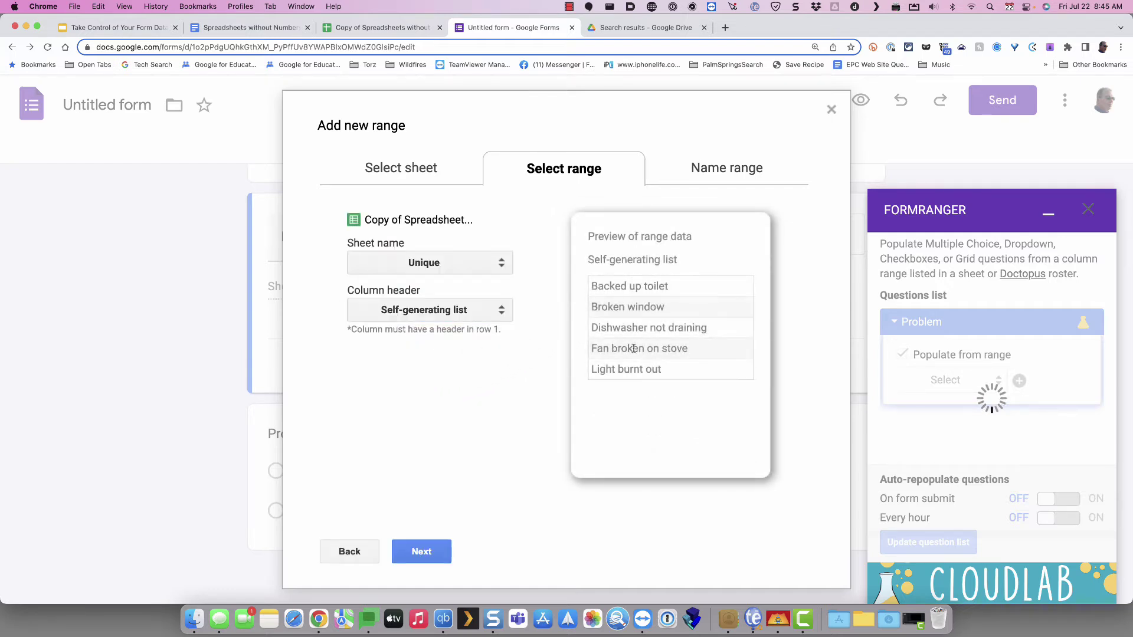
- Name the range ProblemChoices and save it to populate the Problem question
{"action": "left_click", "coordinate": [422, 555]}
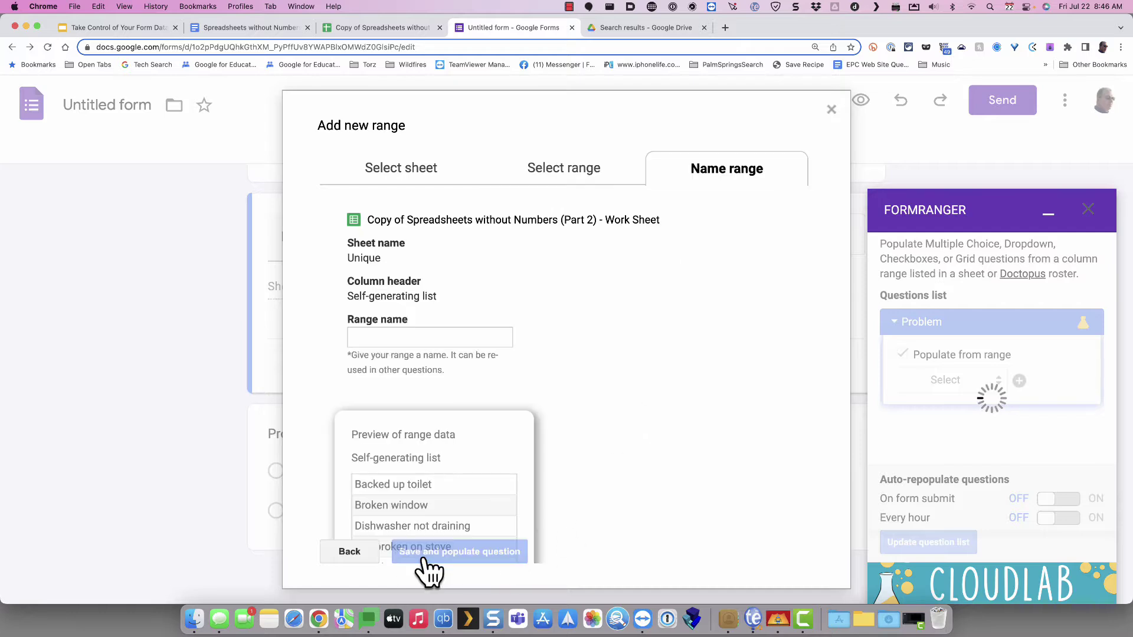
{"action": "left_click", "coordinate": [409, 341]}
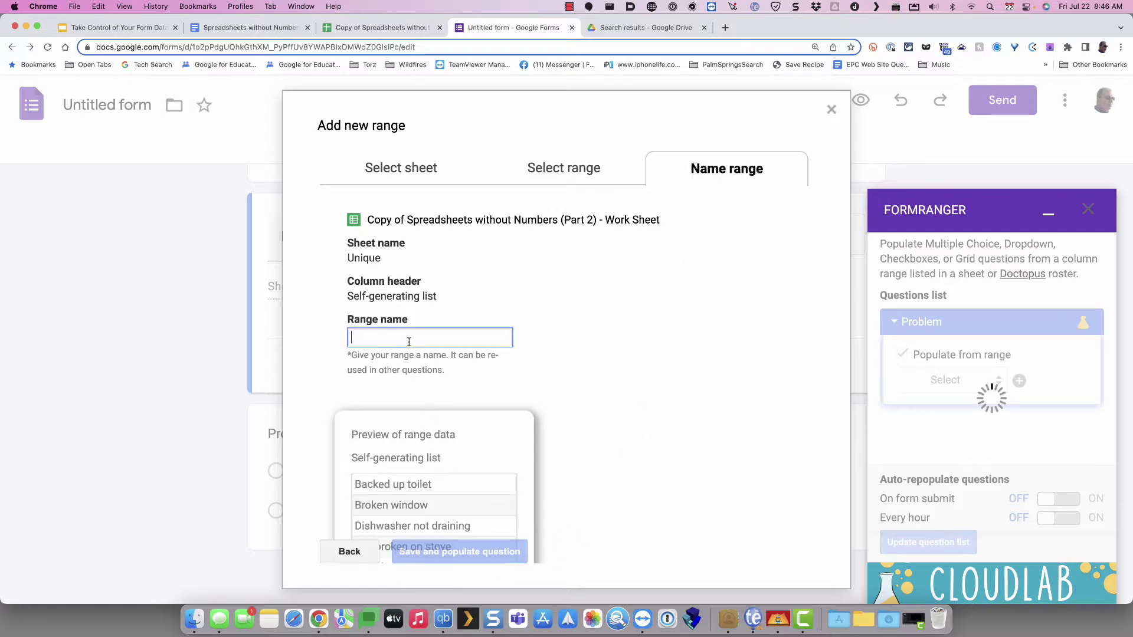
{"action": "type", "text": "Problem"}
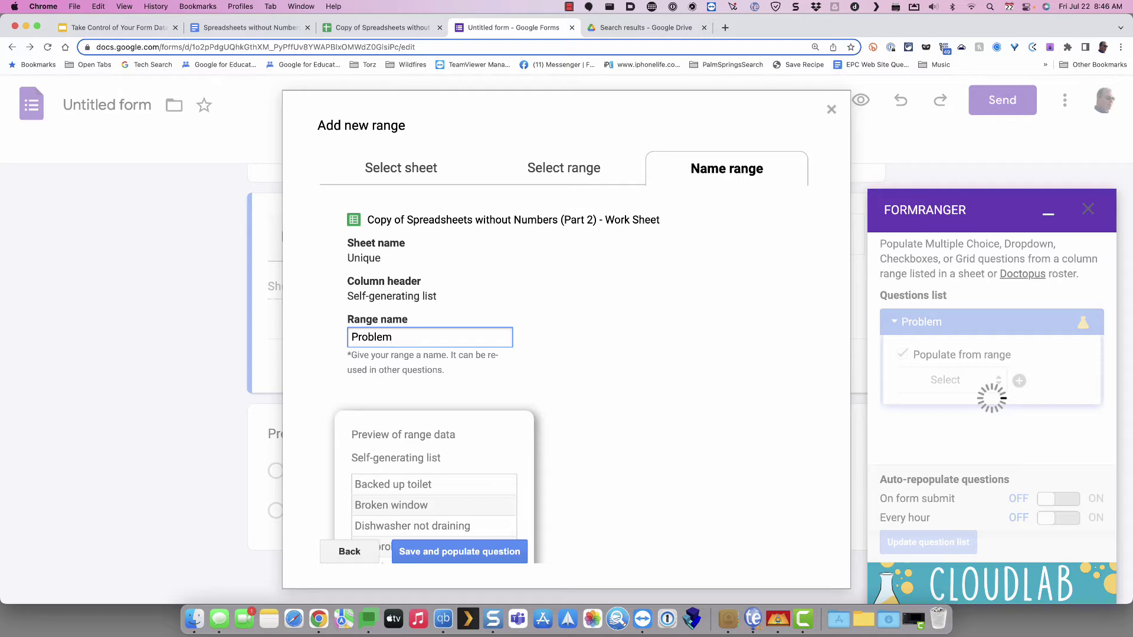
{"action": "type", "text": "Choices"}
{"action": "left_click", "coordinate": [466, 554]}
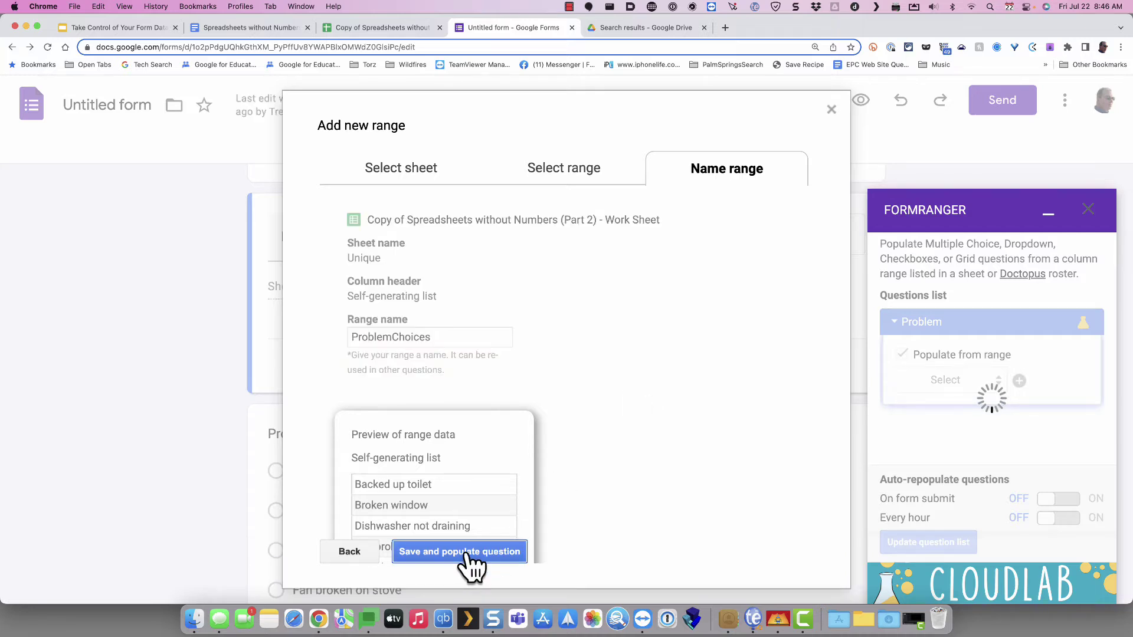
{"action": "scroll", "coordinate": [518, 475], "scroll_direction": "down", "scroll_amount": 3}
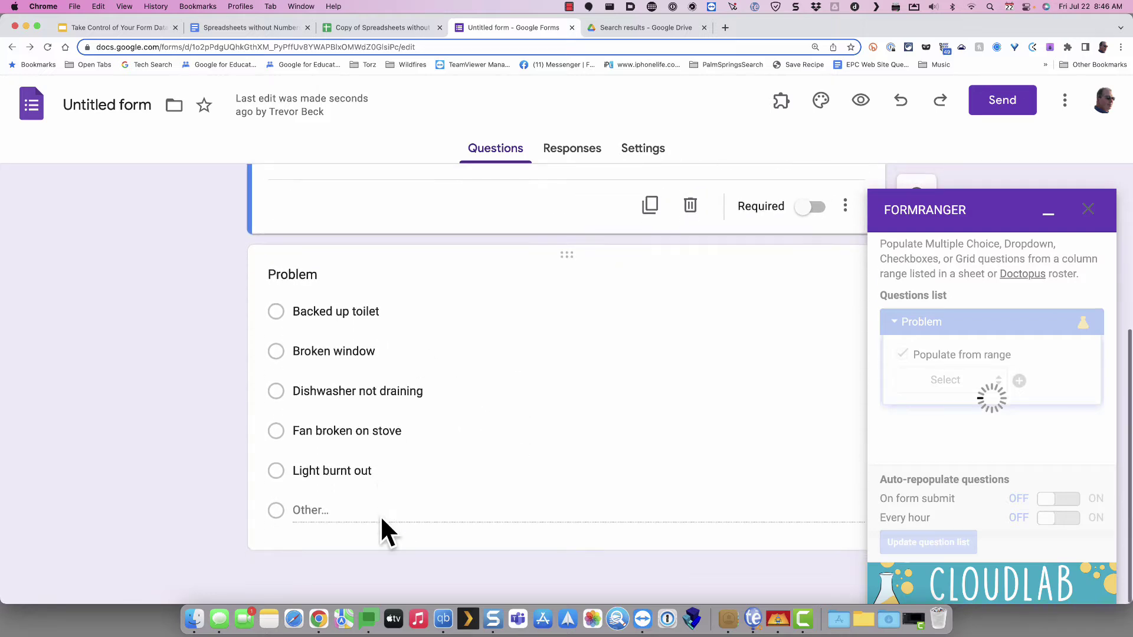
- Enter 'Smoke detector broked' as Tim's problem in cell D11 of the Unique sheet
{"action": "left_click", "coordinate": [377, 28]}
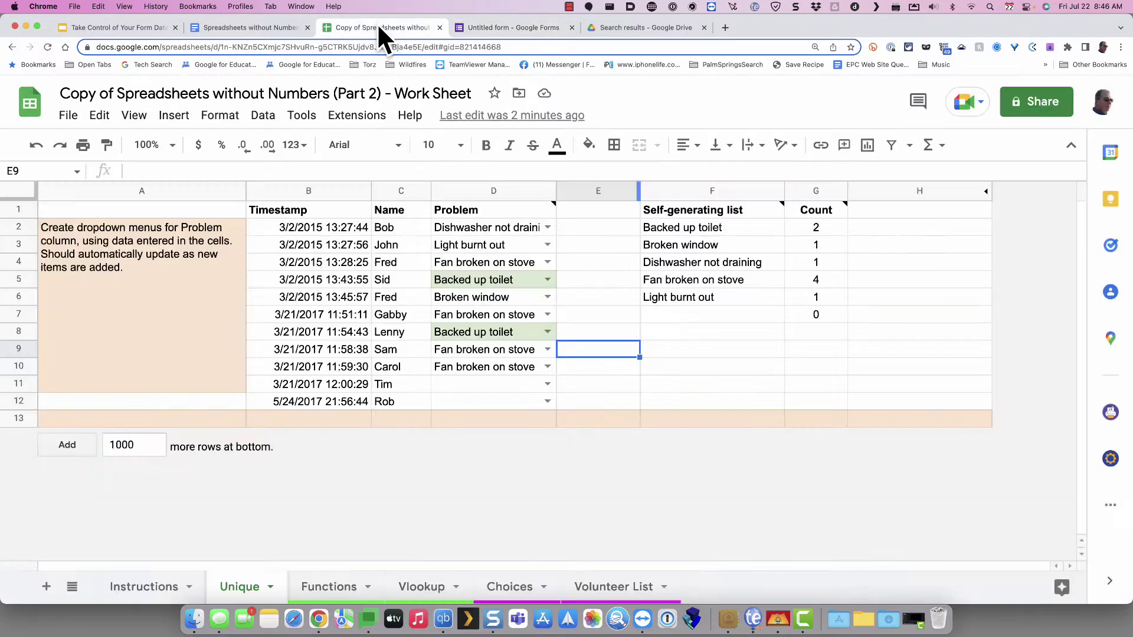
{"action": "left_click", "coordinate": [461, 385]}
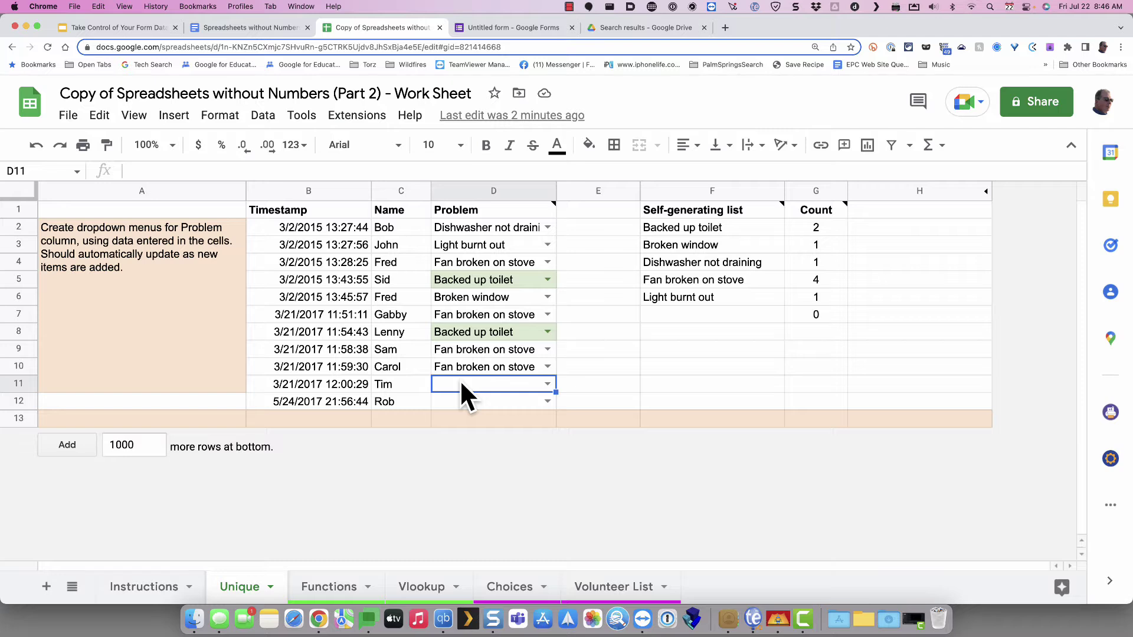
{"action": "type", "text": "So"}
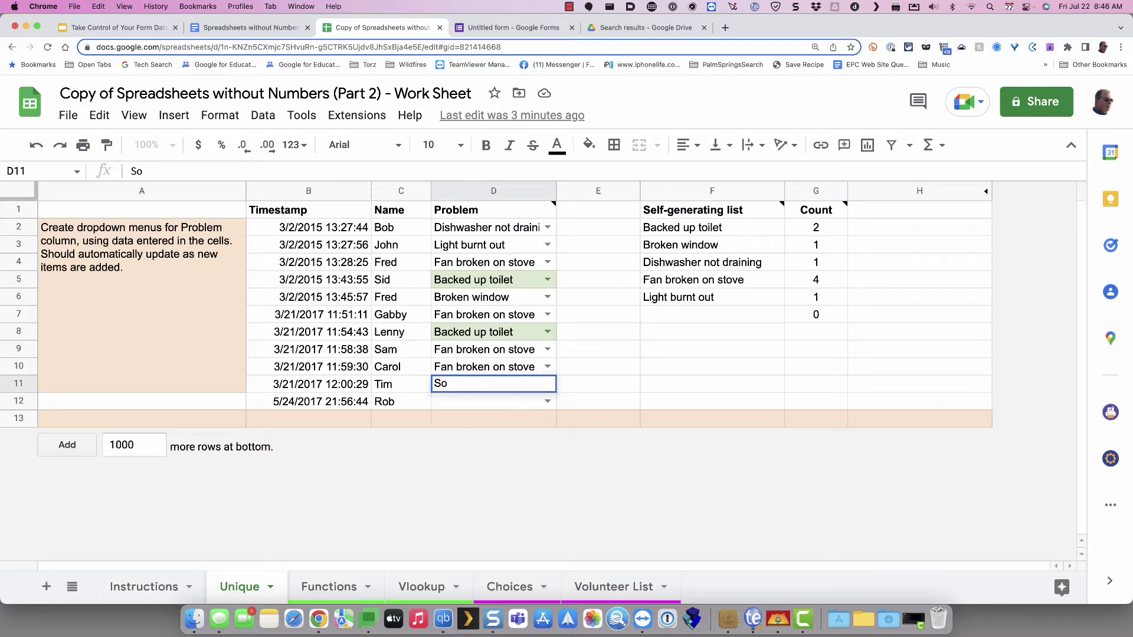
{"action": "type", "text": "moke detc"}
{"action": "key", "text": "BackSpace"}
{"action": "type", "text": "ector"}
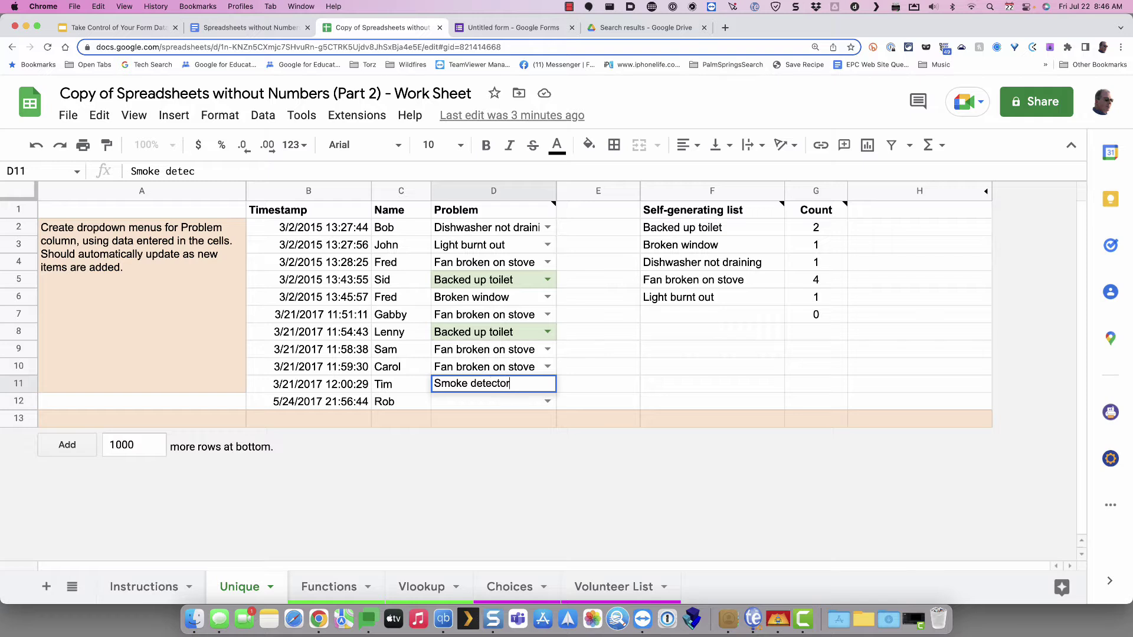
{"action": "type", "text": " bor"}
{"action": "key", "text": "BackSpace"}
{"action": "key", "text": "BackSpace"}
{"action": "key", "text": "BackSpace"}
{"action": "type", "text": "roked"}
{"action": "key", "text": "Return"}
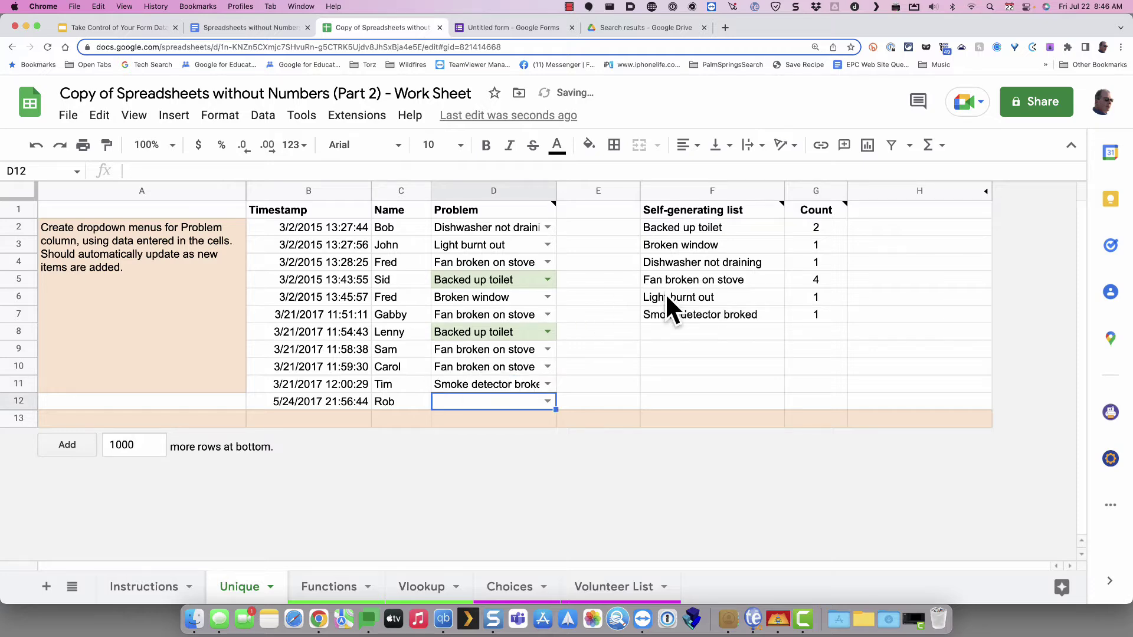
{"action": "left_click", "coordinate": [496, 28]}
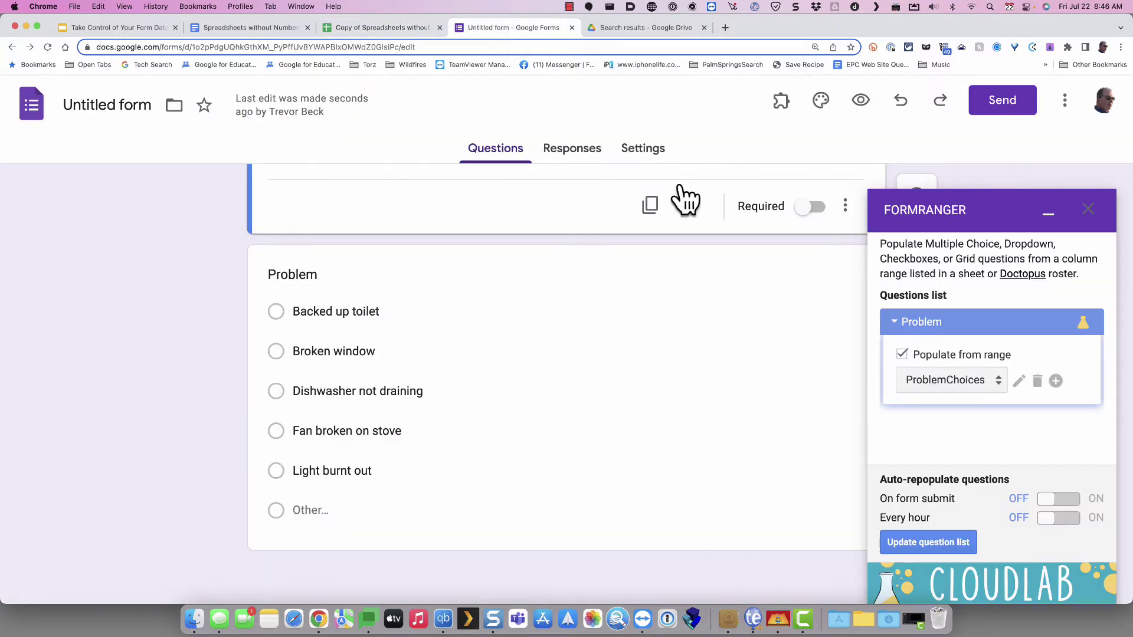
- Update the Problem question list and turn on repopulation on form submit and every hour
{"action": "left_click", "coordinate": [917, 546]}
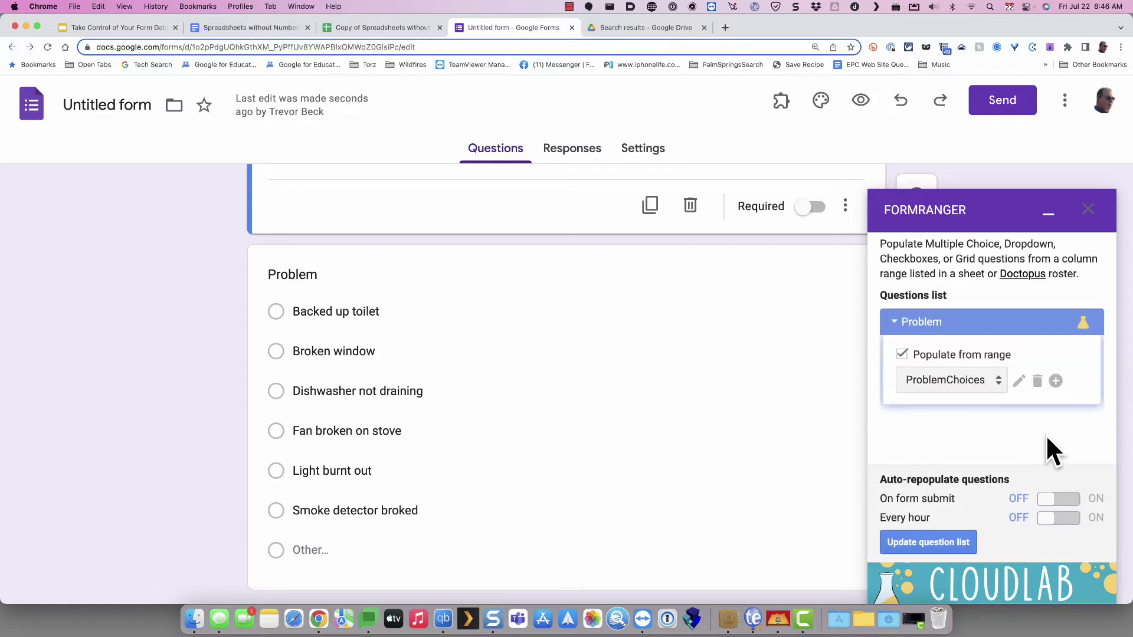
{"action": "left_click", "coordinate": [1059, 500]}
{"action": "left_click", "coordinate": [1058, 519]}
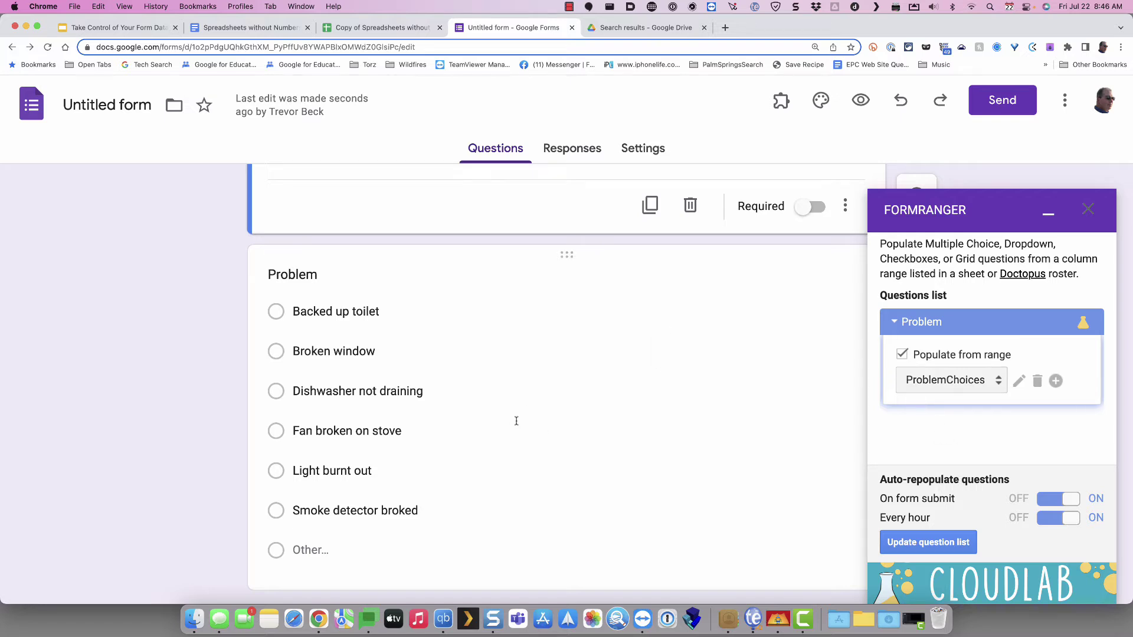
{"action": "scroll", "coordinate": [455, 345], "scroll_direction": "up", "scroll_amount": 3}
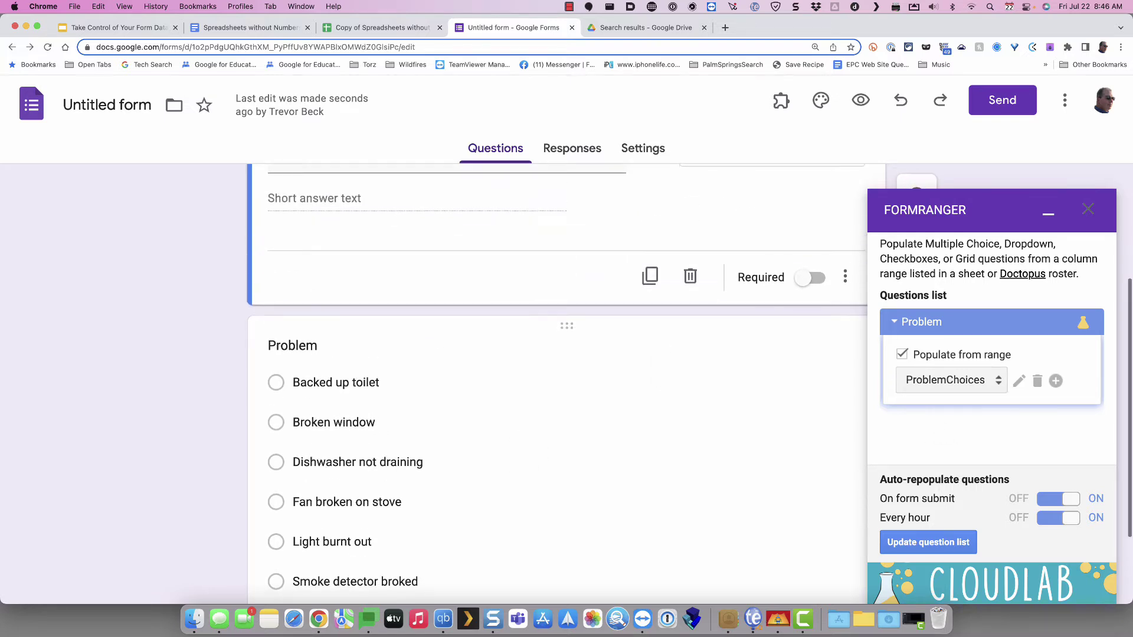
{"action": "scroll", "coordinate": [390, 425], "scroll_direction": "down", "scroll_amount": 1}
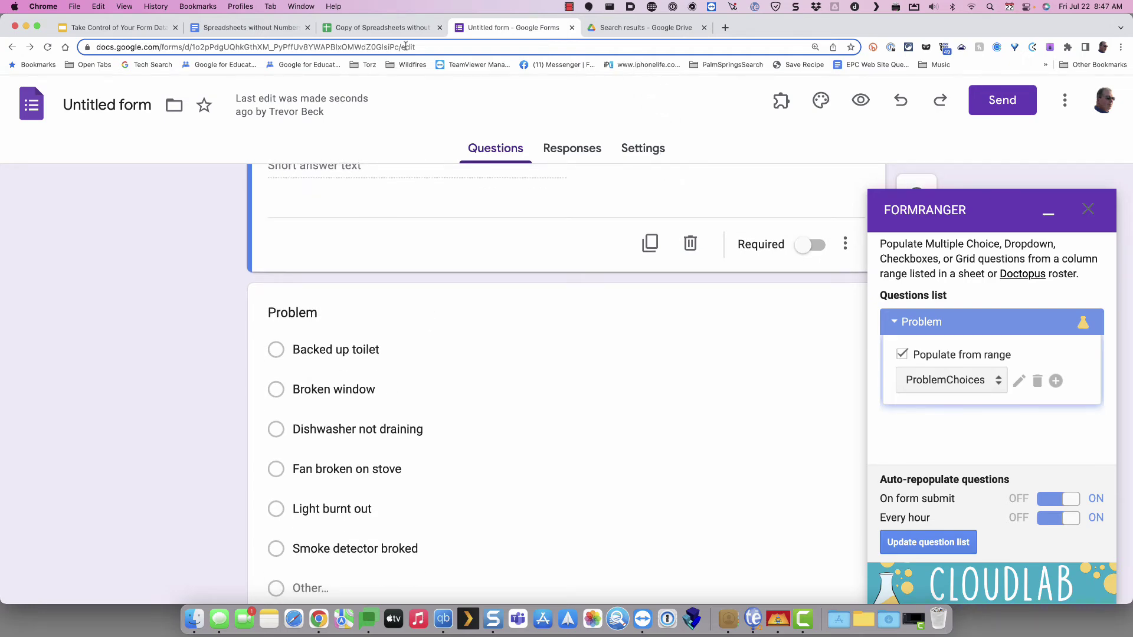
{"action": "left_click", "coordinate": [402, 27]}
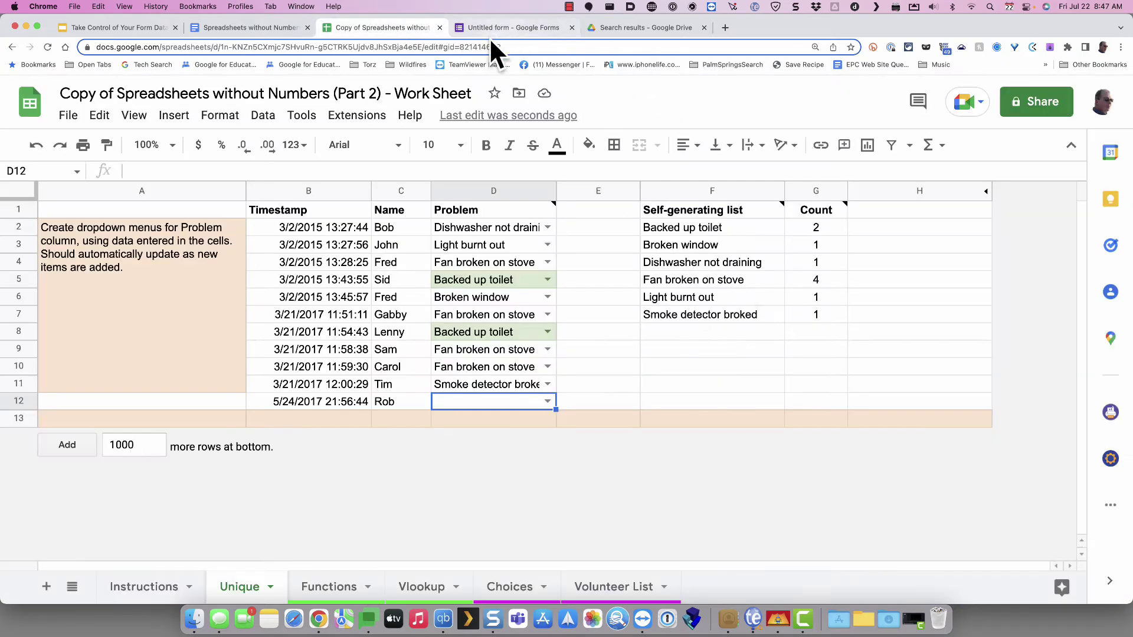
{"action": "left_click", "coordinate": [538, 27]}
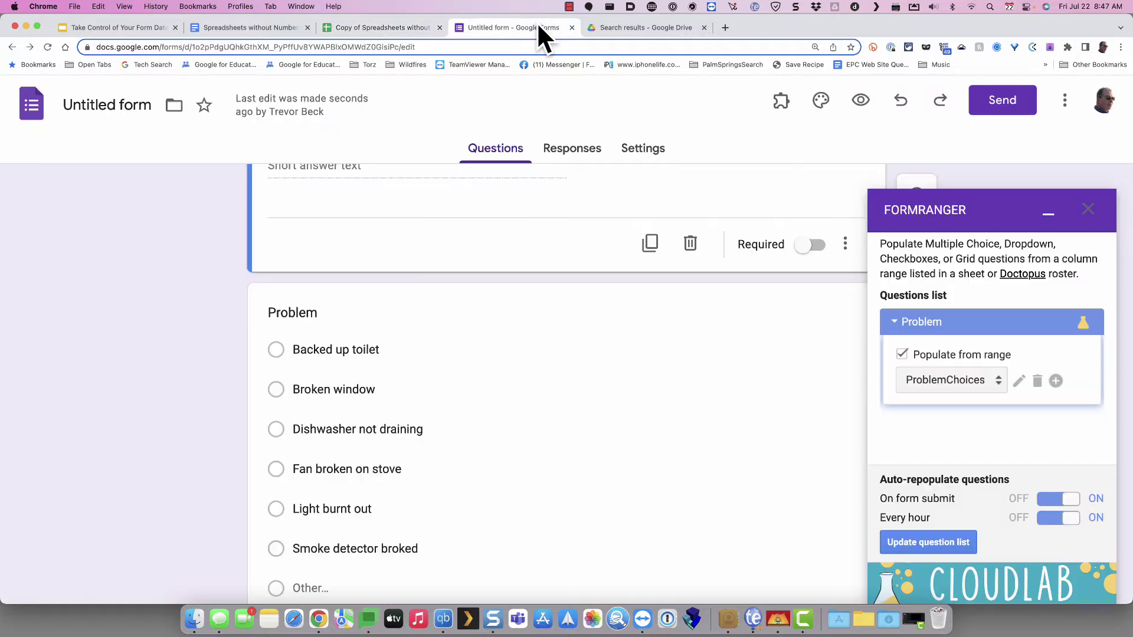
- Submit a live response answering Problem with Other: 'Typewriter needs replacing'
{"action": "left_click", "coordinate": [859, 100]}
{"action": "scroll", "coordinate": [506, 316], "scroll_direction": "down", "scroll_amount": 5}
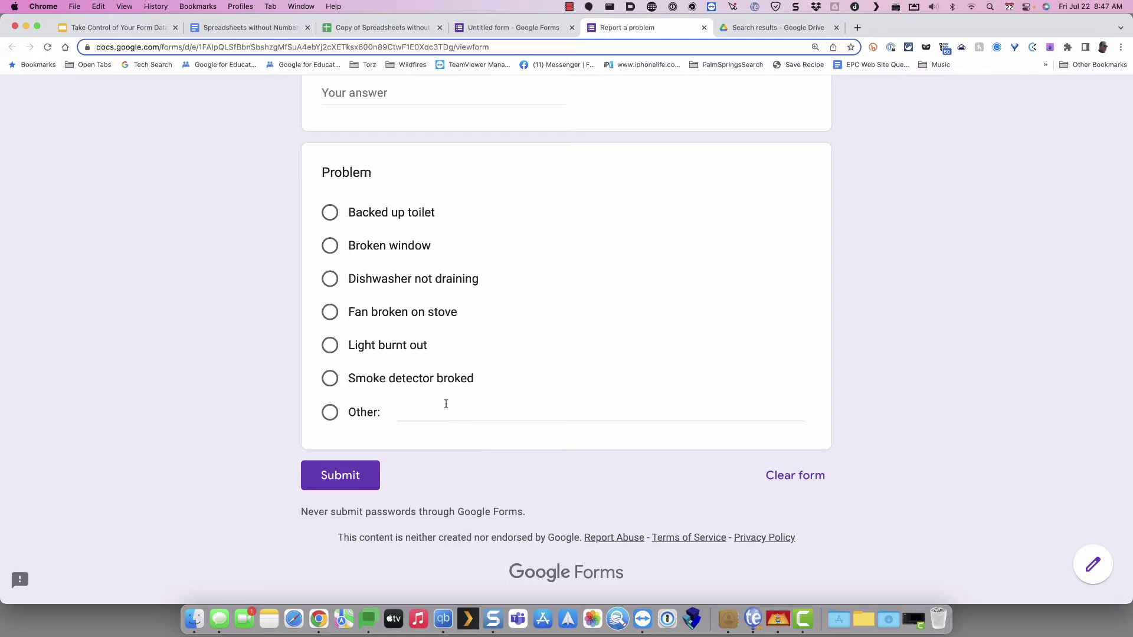
{"action": "left_click", "coordinate": [447, 413]}
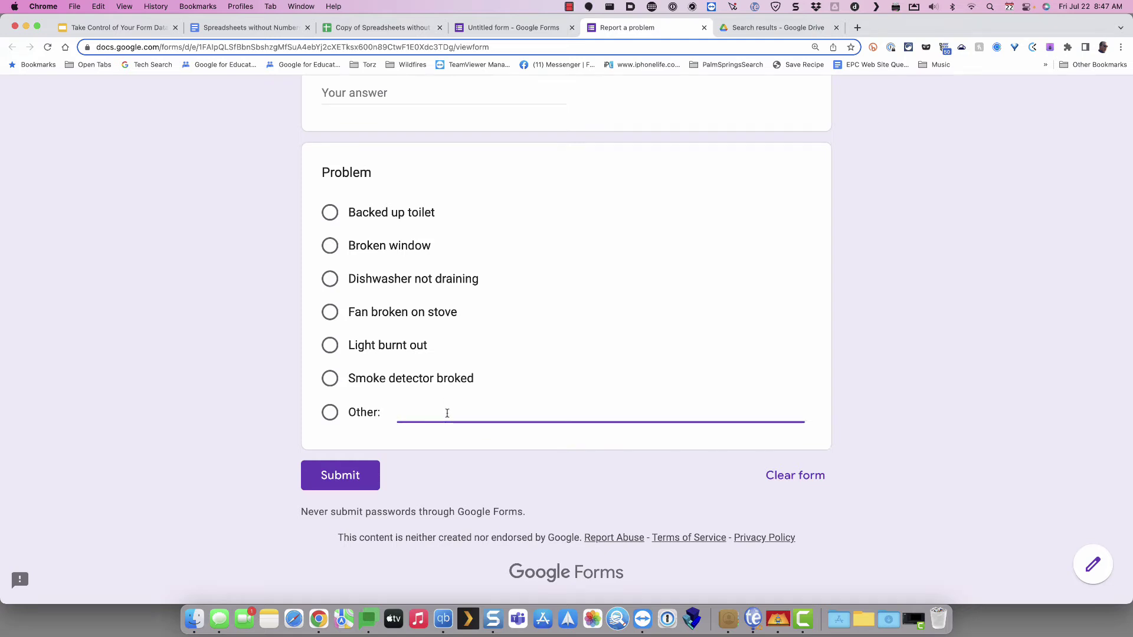
{"action": "type", "text": "Typ"}
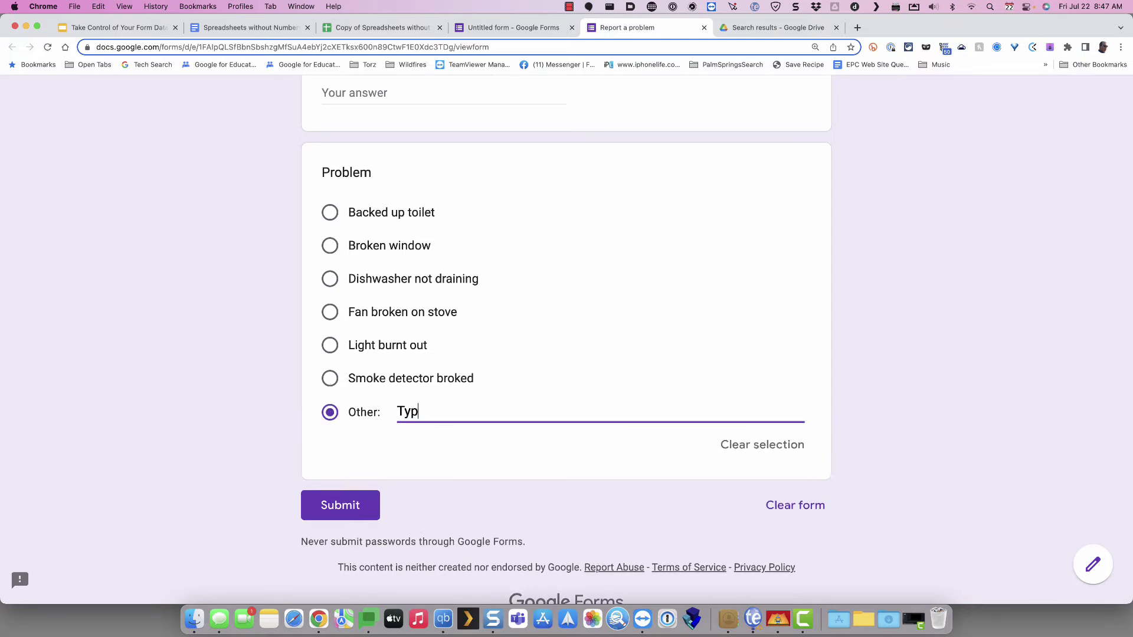
{"action": "type", "text": "ewriter needs replacing"}
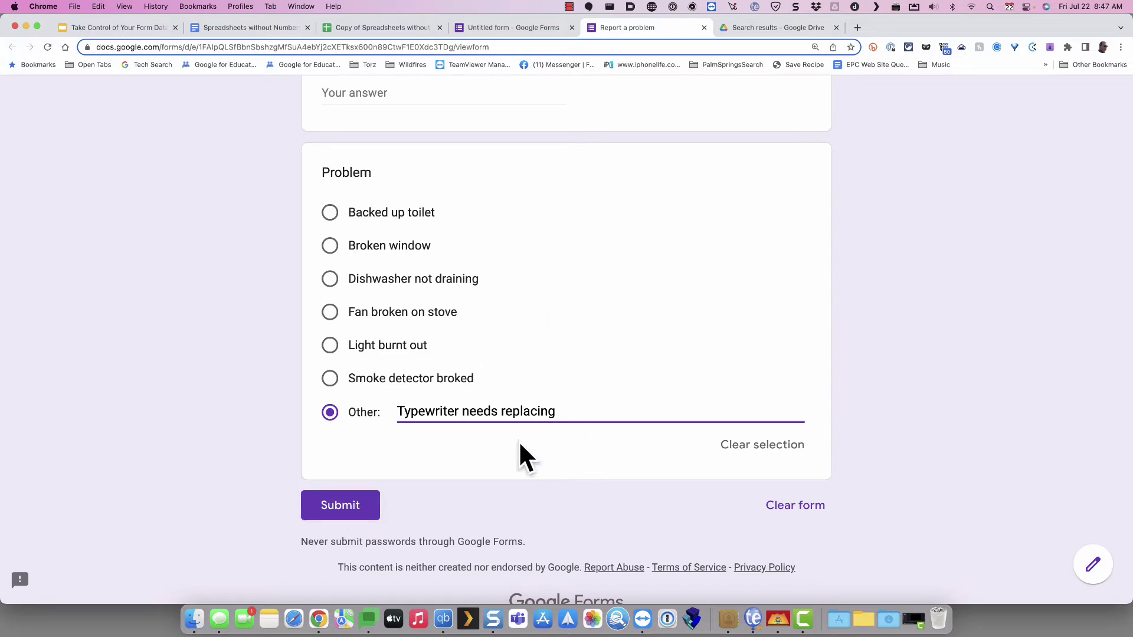
{"action": "triple_click", "coordinate": [527, 409]}
{"action": "key", "text": "super+c"}
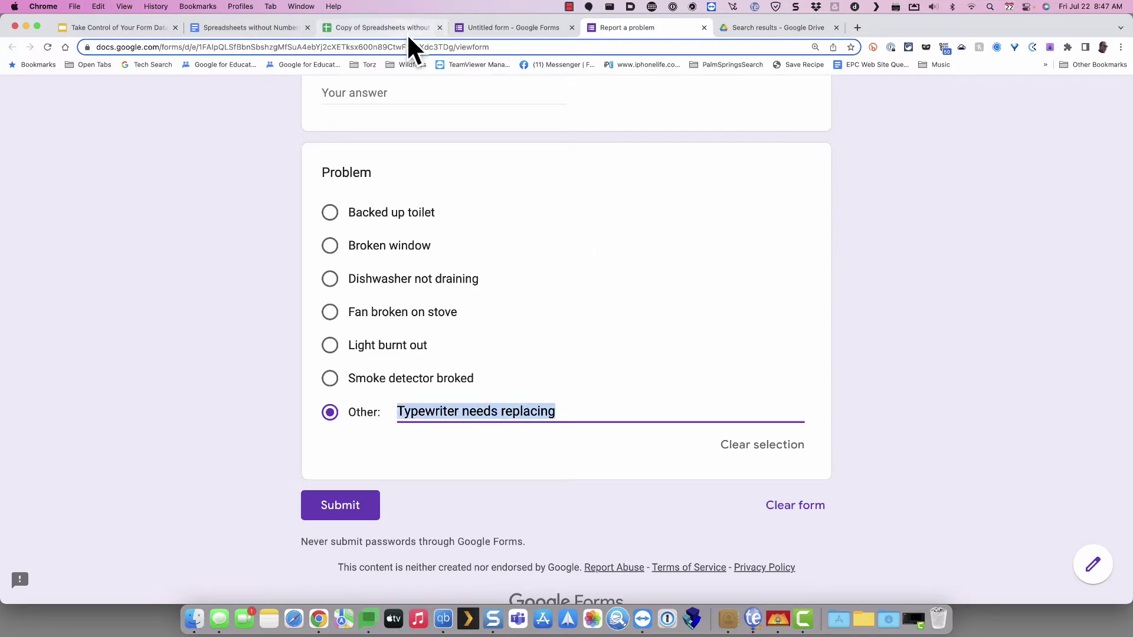
{"action": "left_click", "coordinate": [343, 508]}
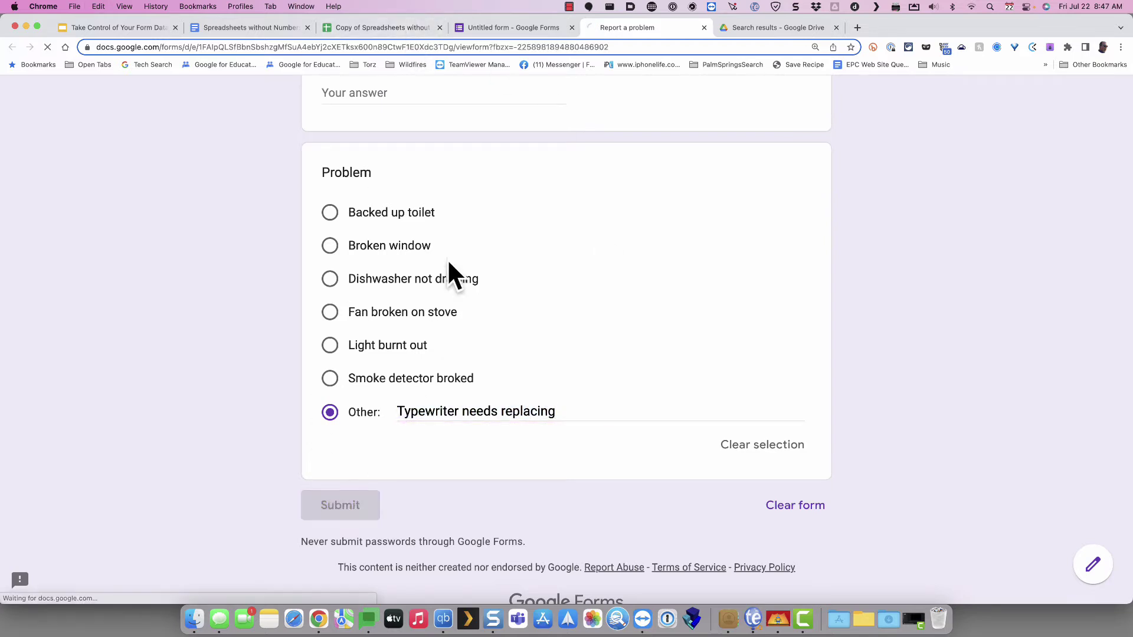
- Paste 'Typewriter needs replacing' into D12 and confirm it appears in the F8 list
{"action": "left_click", "coordinate": [397, 30]}
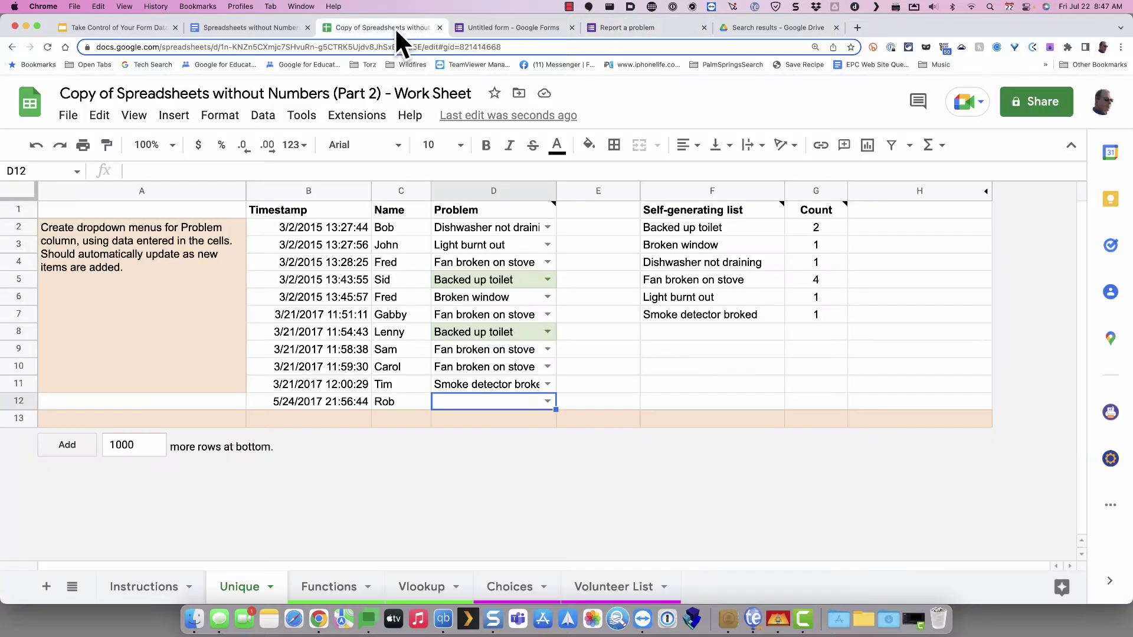
{"action": "key", "text": "super+v"}
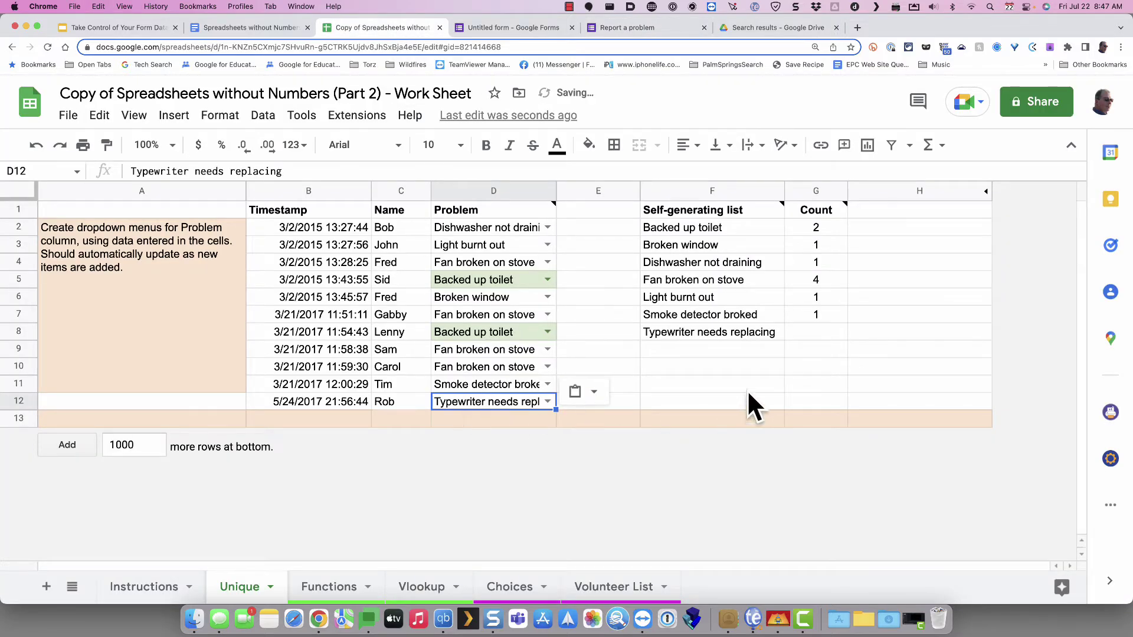
{"action": "left_click", "coordinate": [731, 334]}
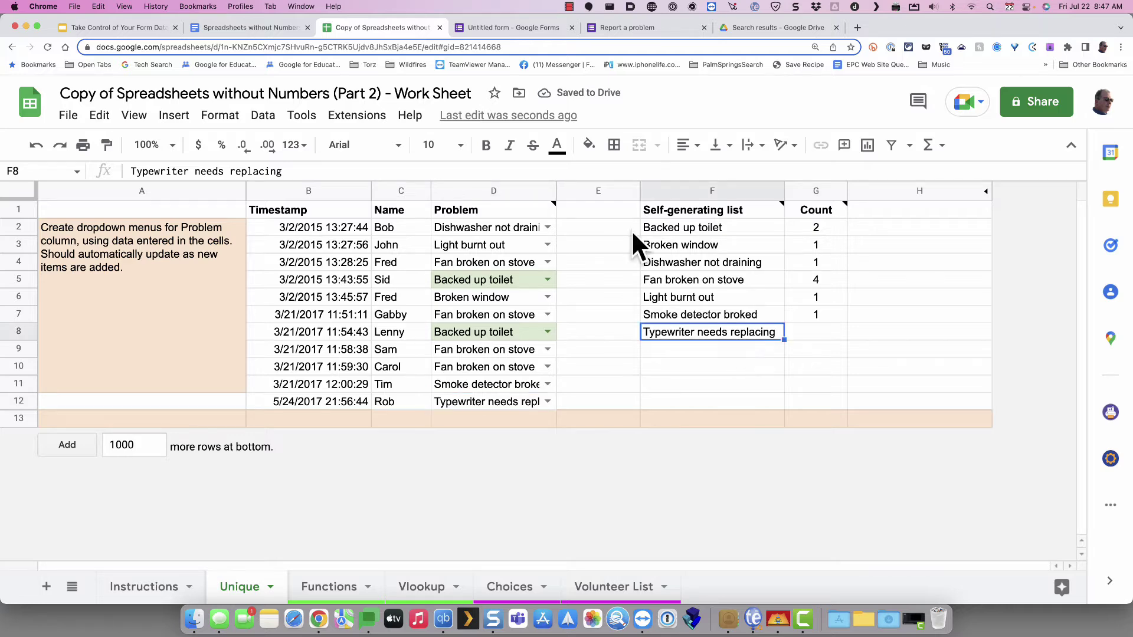
{"action": "left_click", "coordinate": [501, 27]}
- Start a blank Report a problem response and check the editor's Problem choices for Typewriter
{"action": "left_click", "coordinate": [632, 27]}
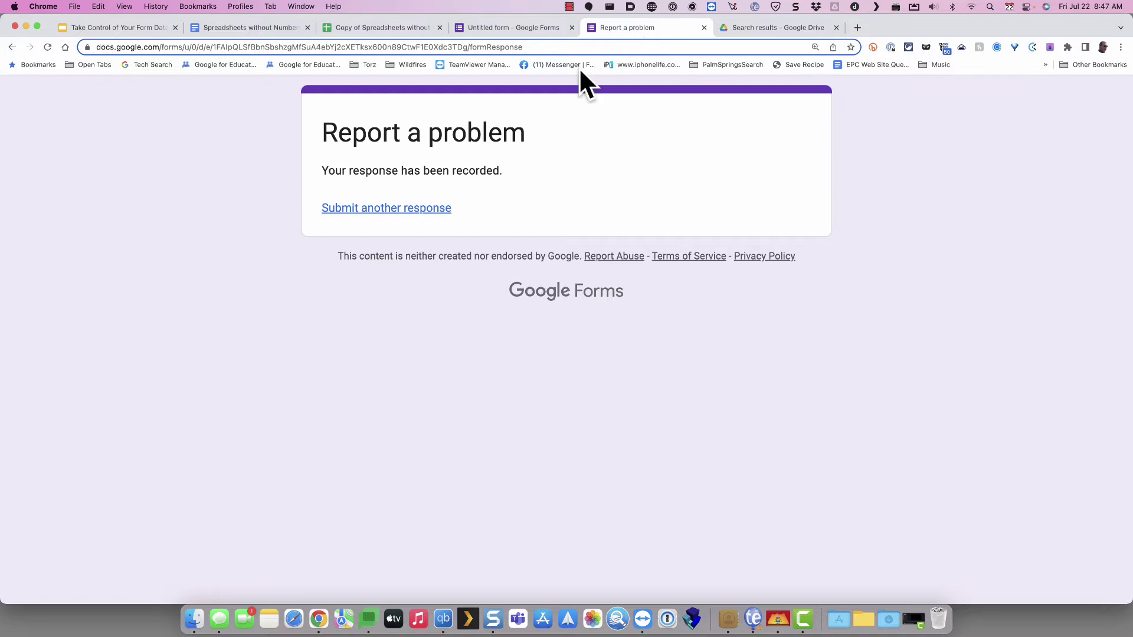
{"action": "left_click", "coordinate": [372, 210]}
{"action": "scroll", "coordinate": [536, 310], "scroll_direction": "down", "scroll_amount": 2}
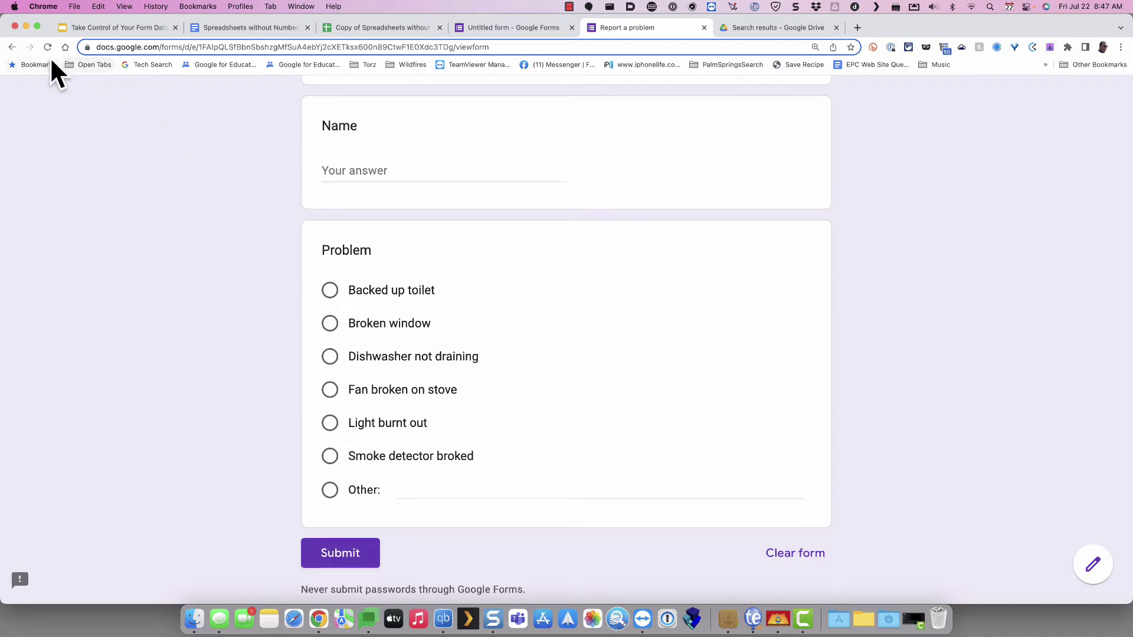
{"action": "left_click", "coordinate": [501, 31]}
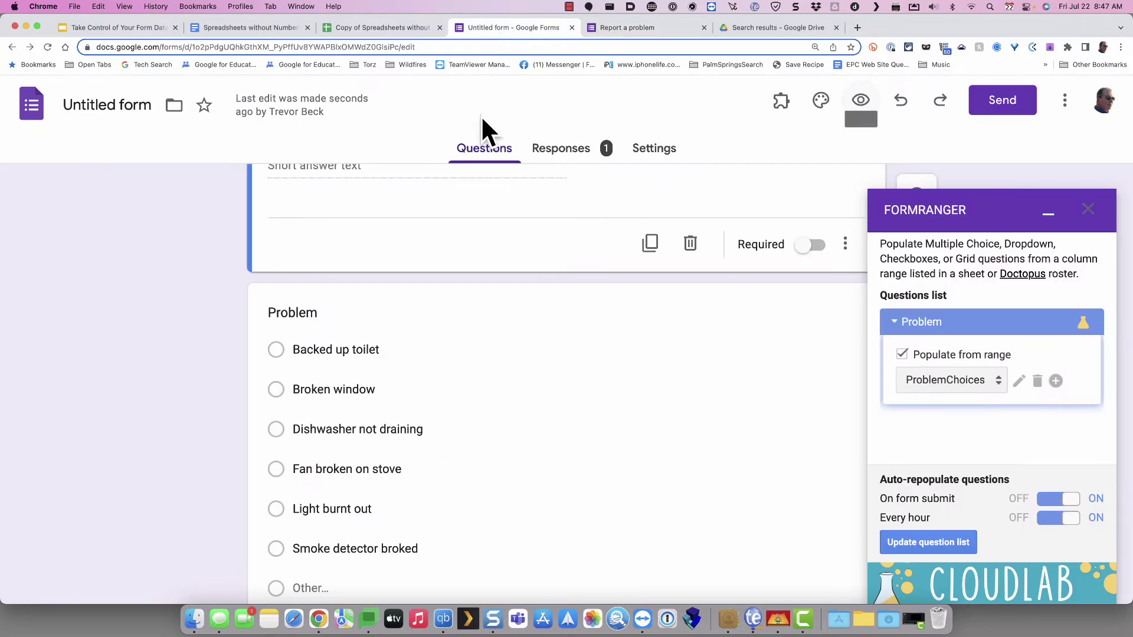
{"action": "scroll", "coordinate": [443, 386], "scroll_direction": "down", "scroll_amount": 2}
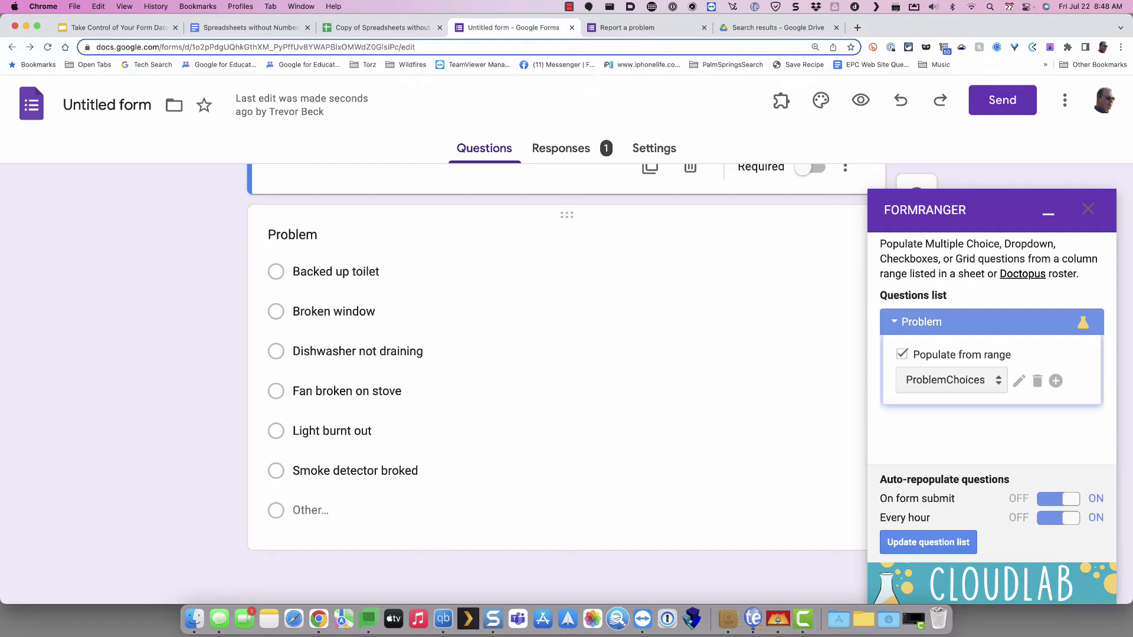
{"action": "left_click", "coordinate": [644, 32]}
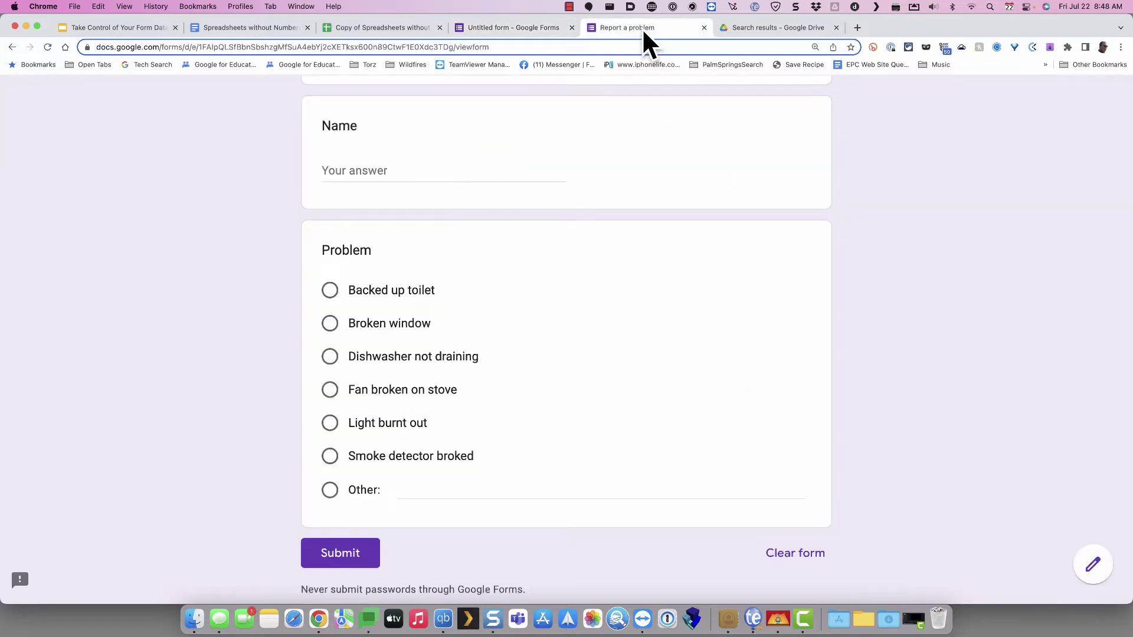
- Compare the Typewriter entry in D12 against the live form's Problem choices
{"action": "left_click", "coordinate": [357, 28]}
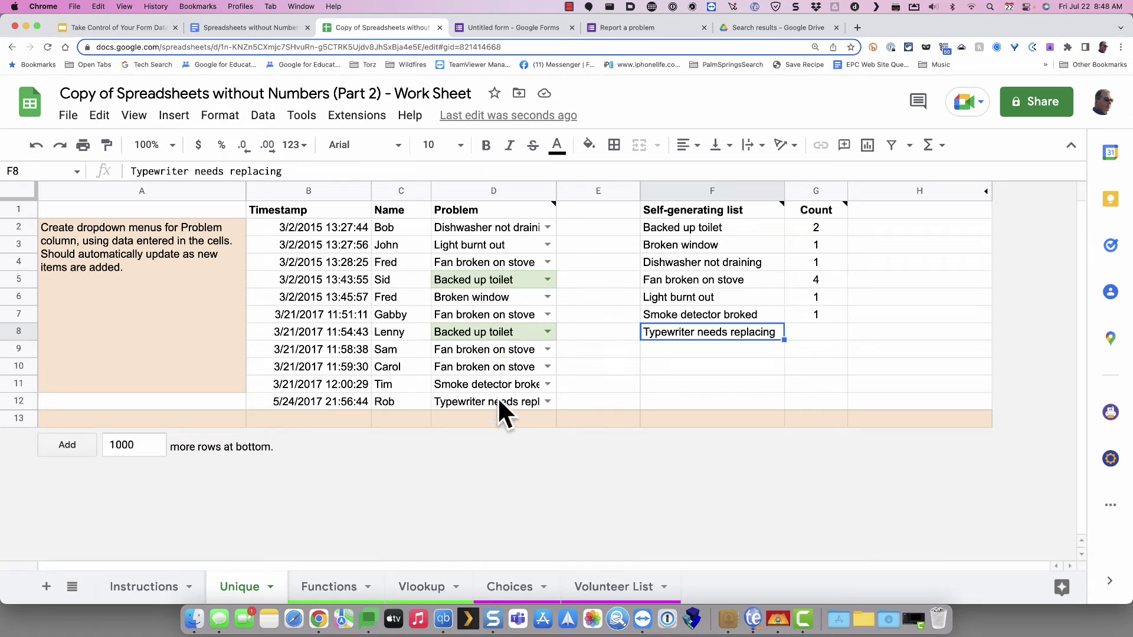
{"action": "left_click", "coordinate": [477, 402]}
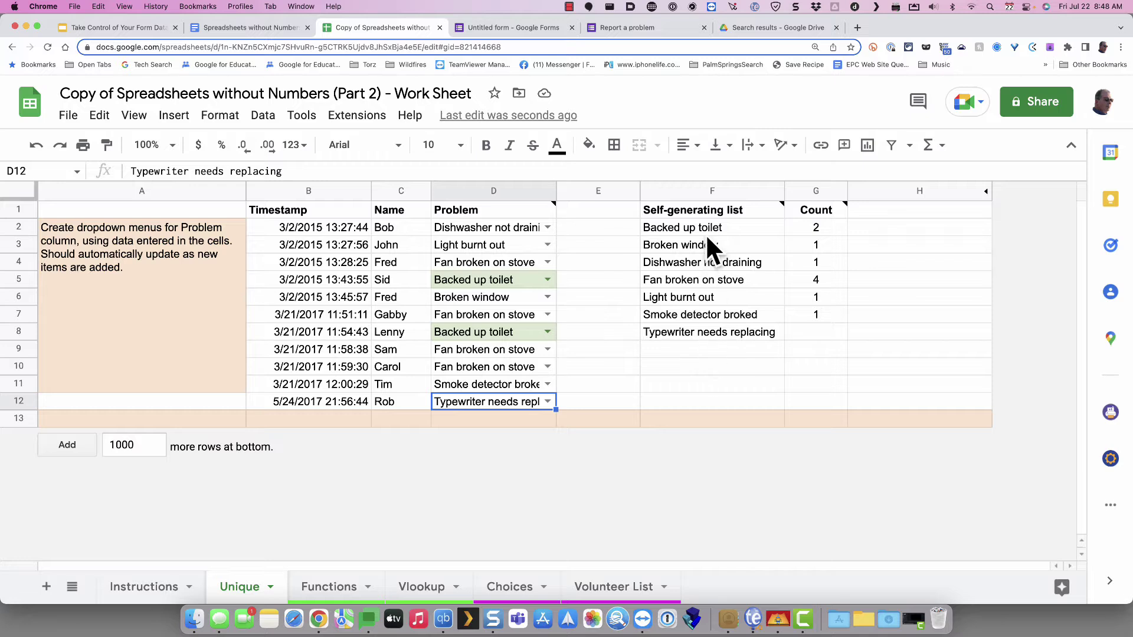
{"action": "left_click", "coordinate": [637, 24]}
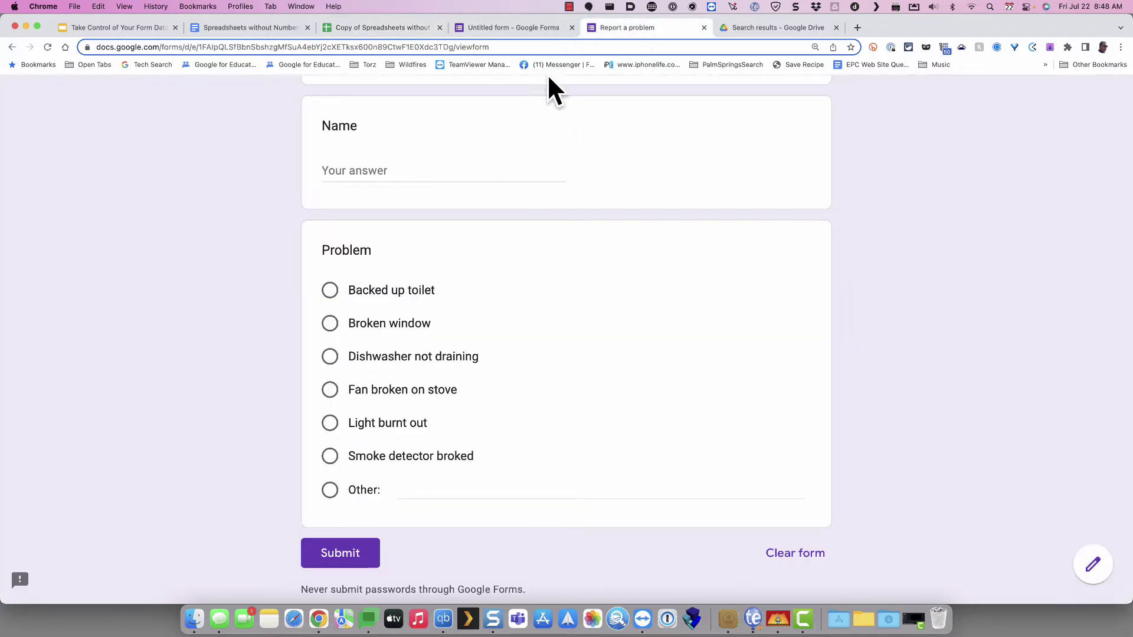
{"action": "left_click", "coordinate": [356, 29]}
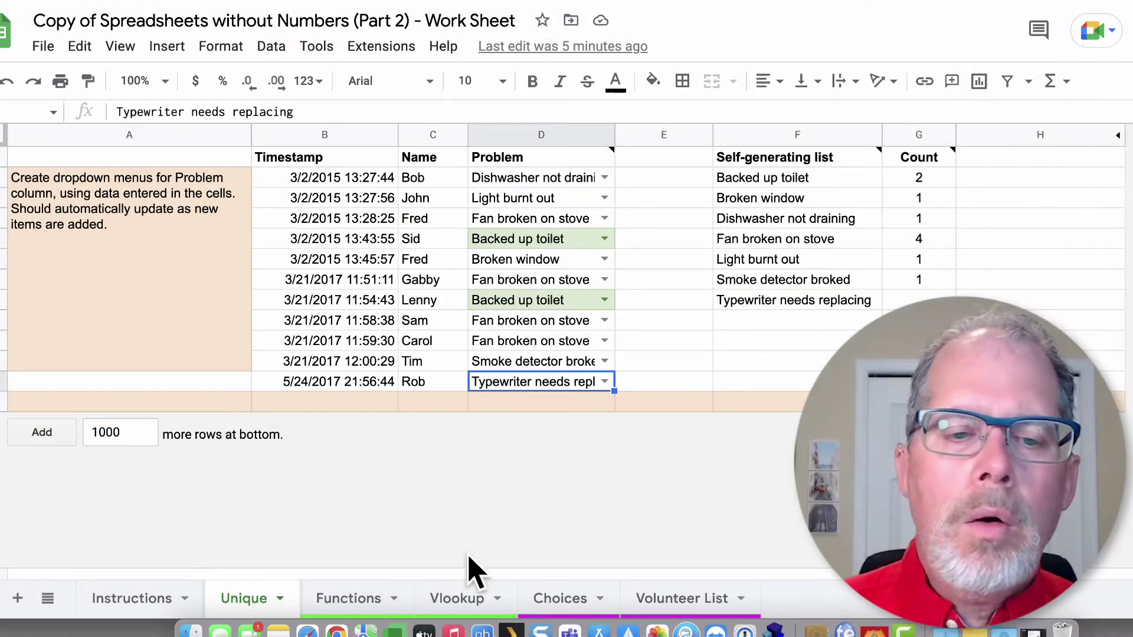
- Switch to the Functions sheet with its empty Co-ordinator, Email and Driver columns
{"action": "left_click", "coordinate": [354, 600]}
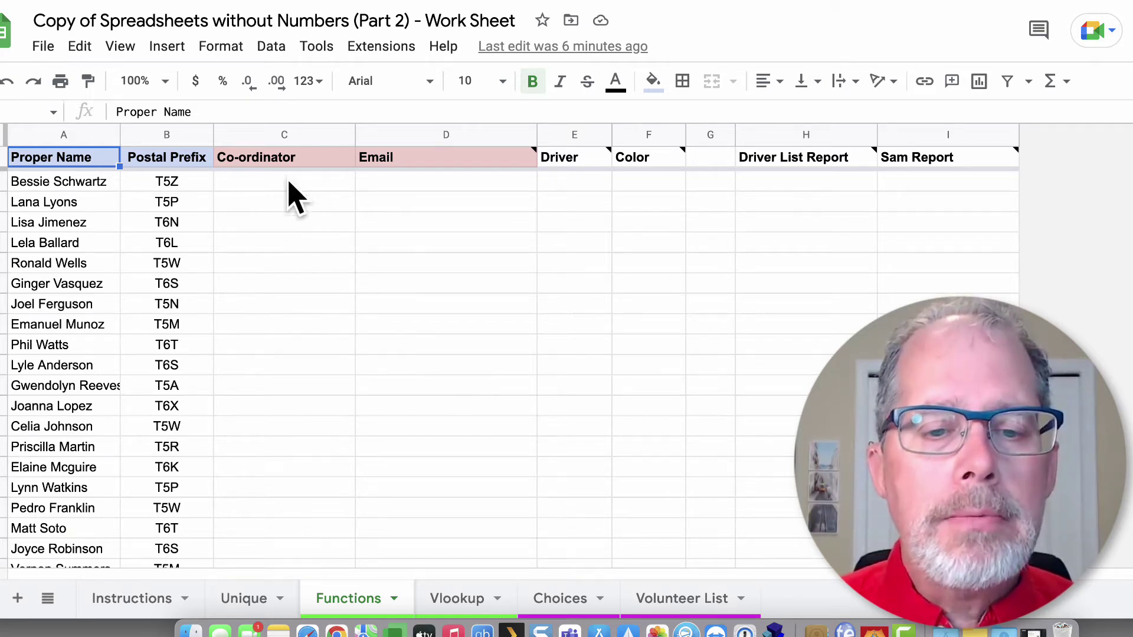
- Compare the Vlookup and Functions sheets, ending on Vlookup's coordinator email and postal code tables
{"action": "left_click", "coordinate": [453, 601]}
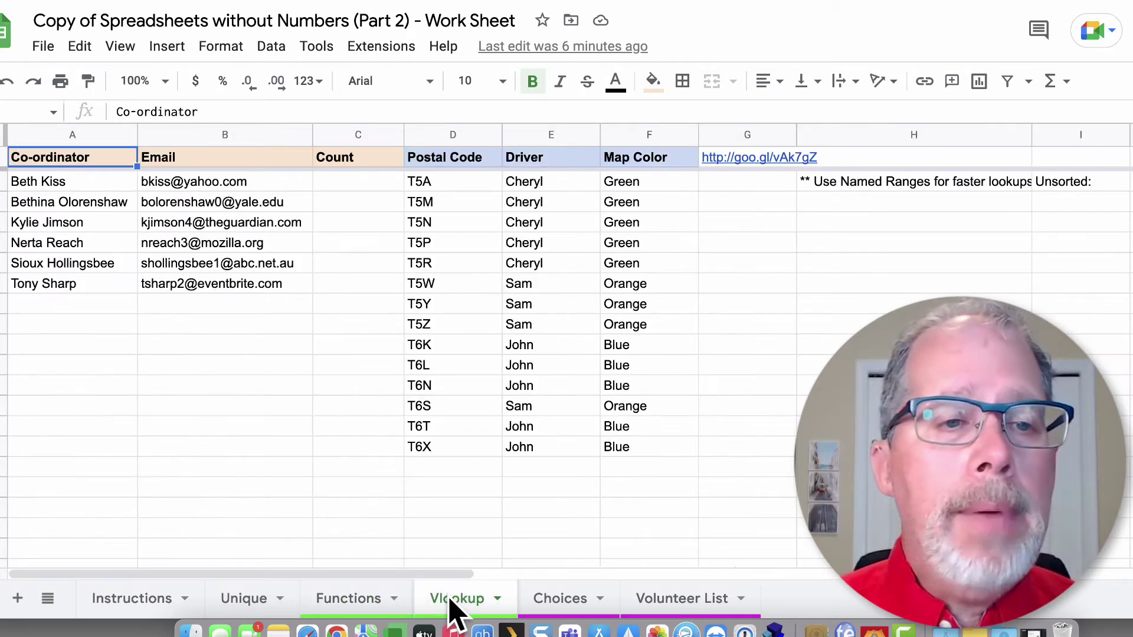
{"action": "left_click", "coordinate": [58, 184]}
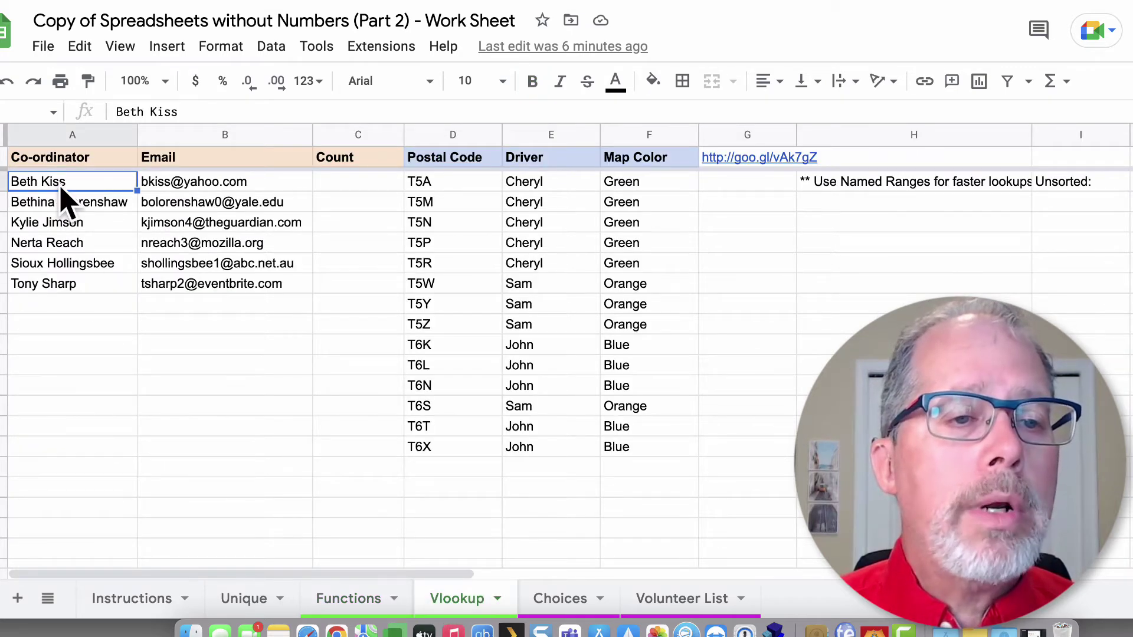
{"action": "left_click", "coordinate": [357, 599]}
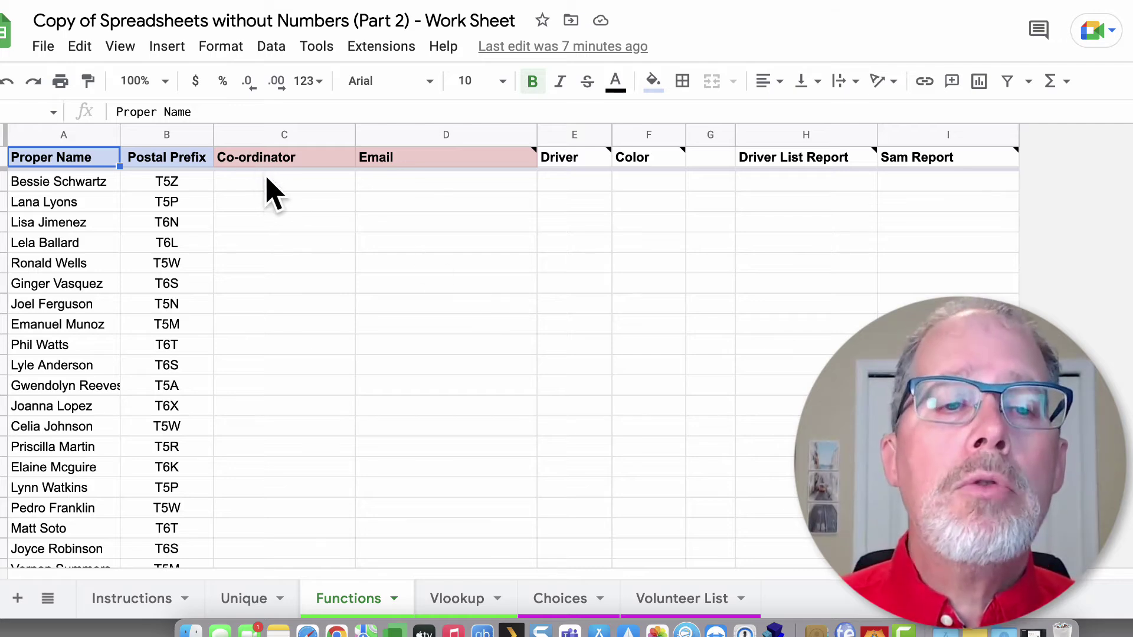
{"action": "left_click", "coordinate": [443, 610]}
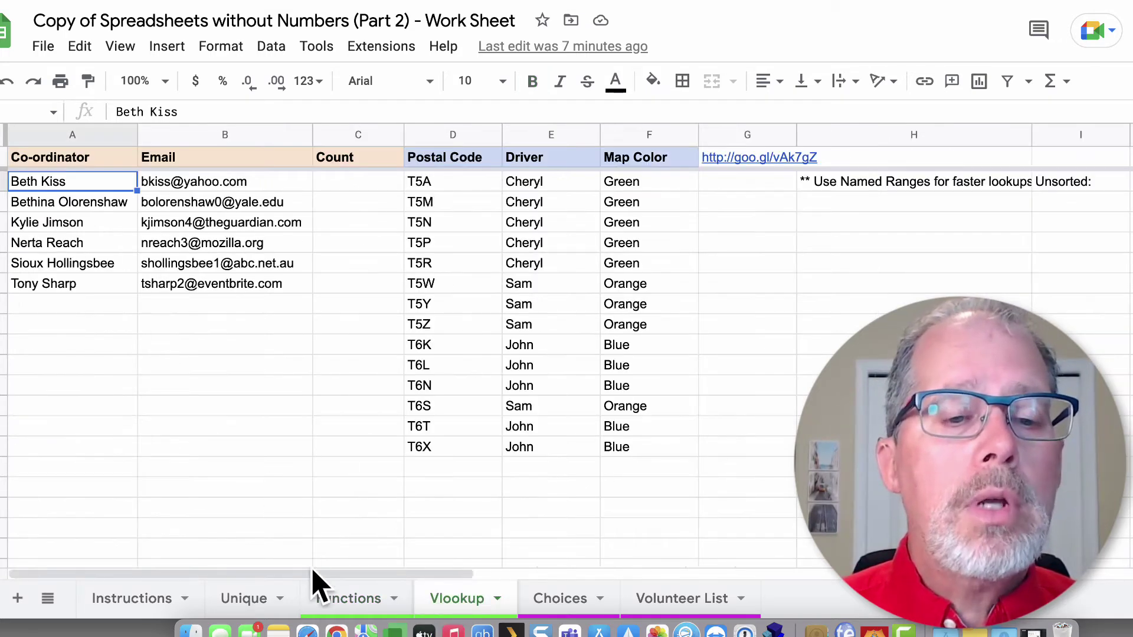
{"action": "left_click", "coordinate": [348, 604]}
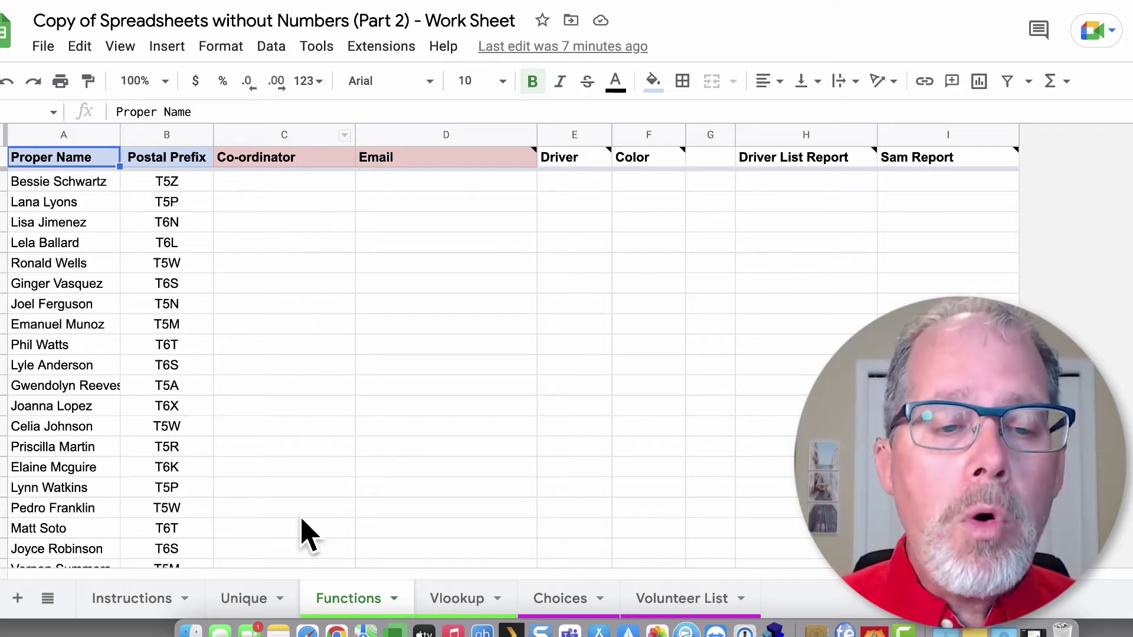
{"action": "left_click", "coordinate": [455, 608]}
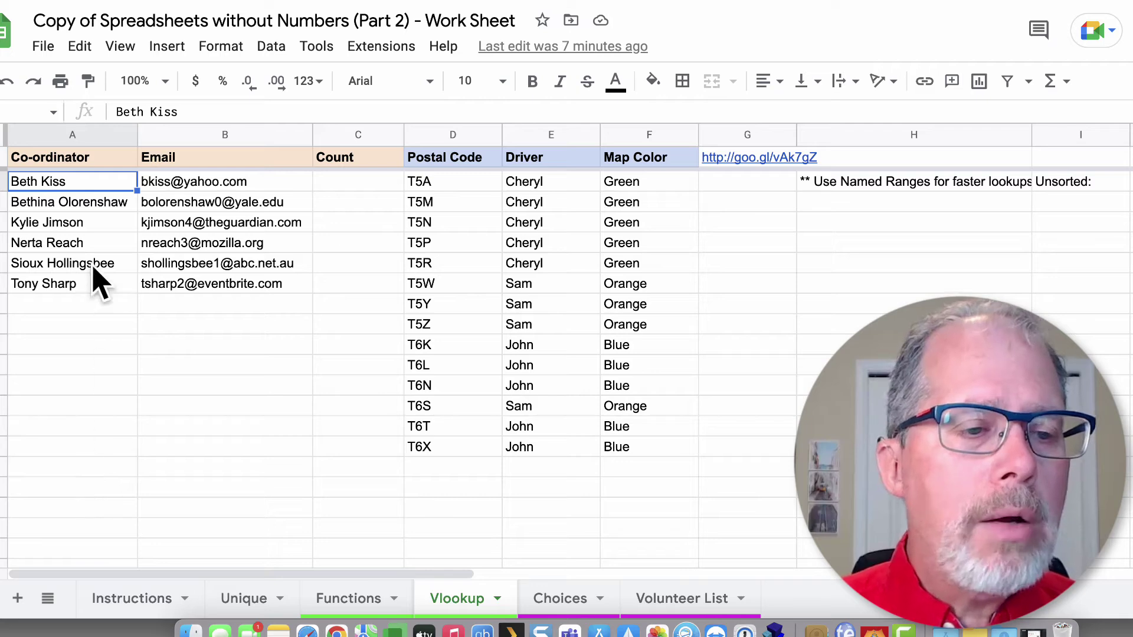
- Name the coordinator names Vlookup!A2:A14 as the named range 'Cood'
{"action": "left_click", "coordinate": [46, 429], "text": "shift"}
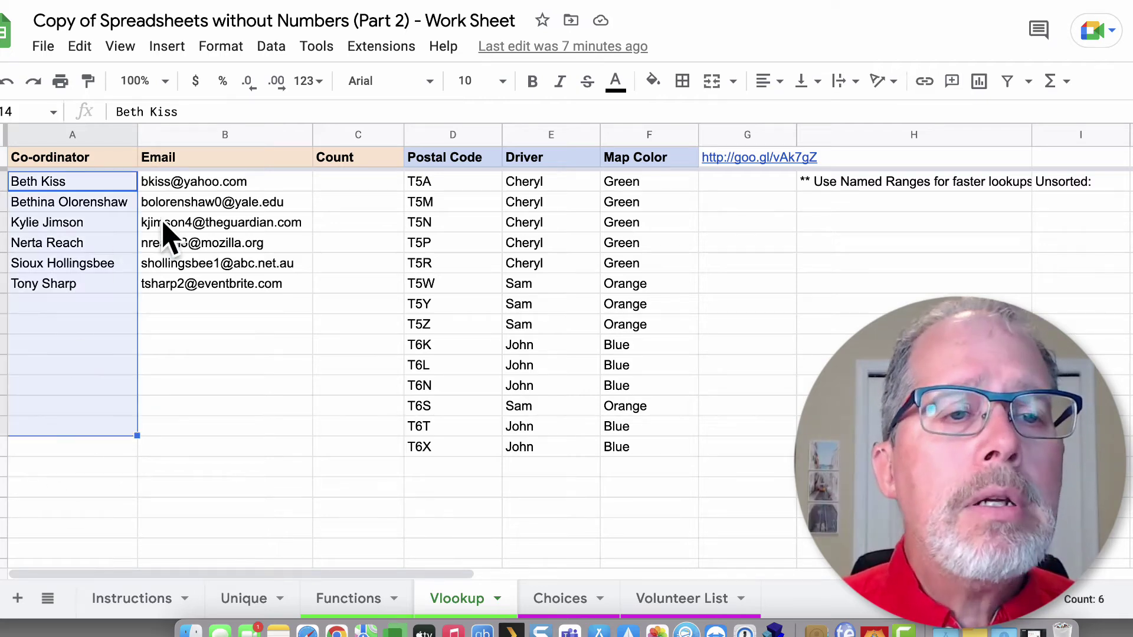
{"action": "left_click", "coordinate": [270, 47]}
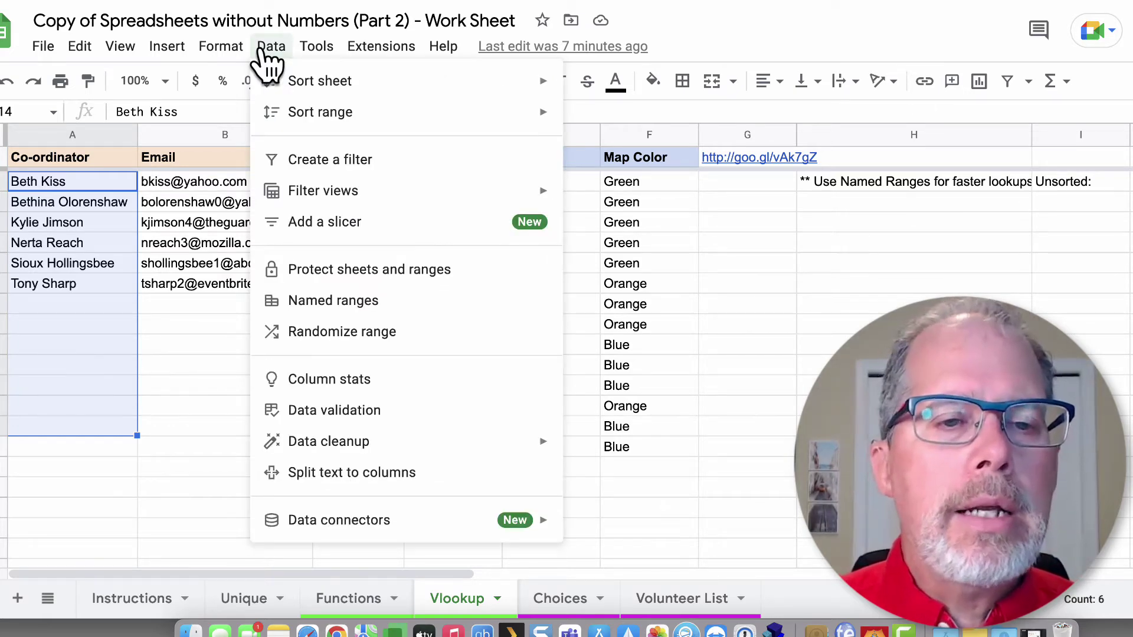
{"action": "left_click", "coordinate": [333, 302]}
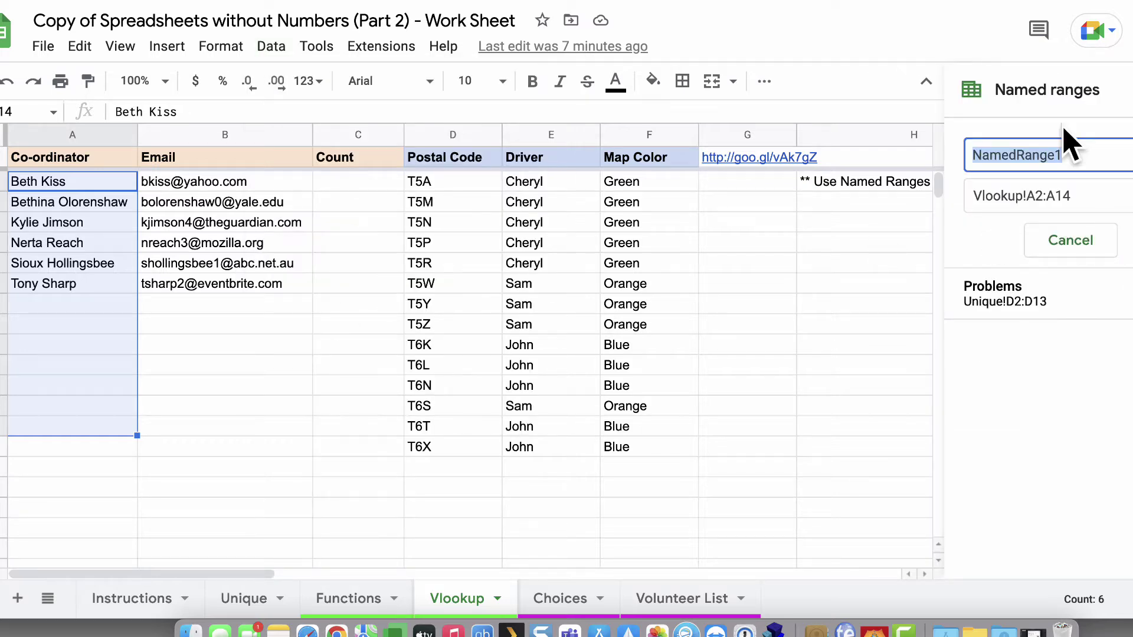
{"action": "type", "text": "Cood"}
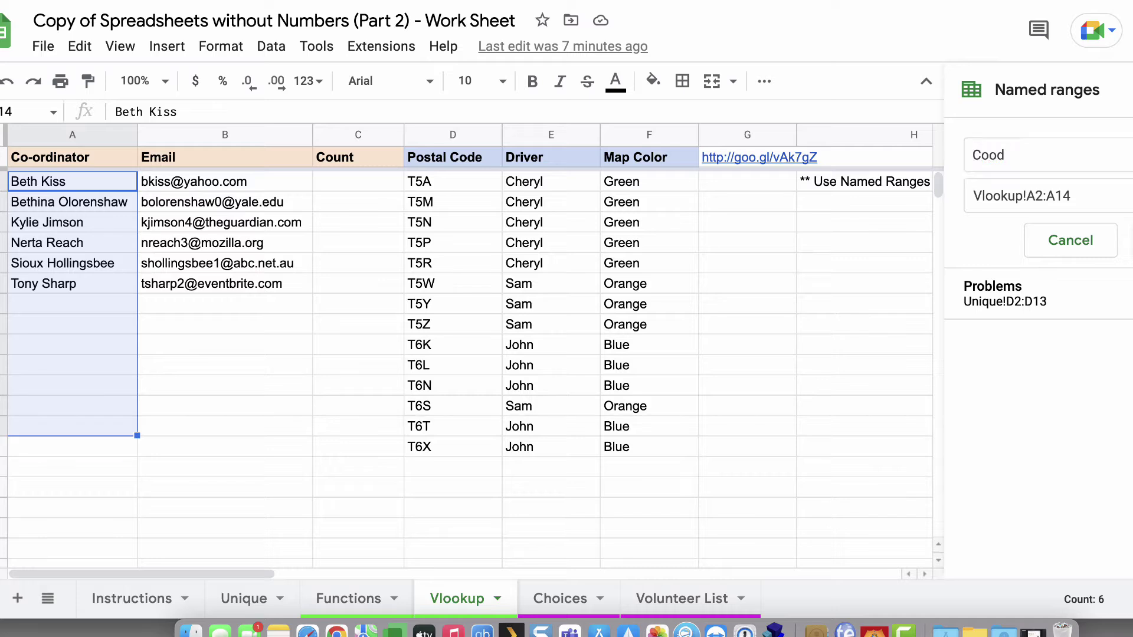
{"action": "key", "text": "Return"}
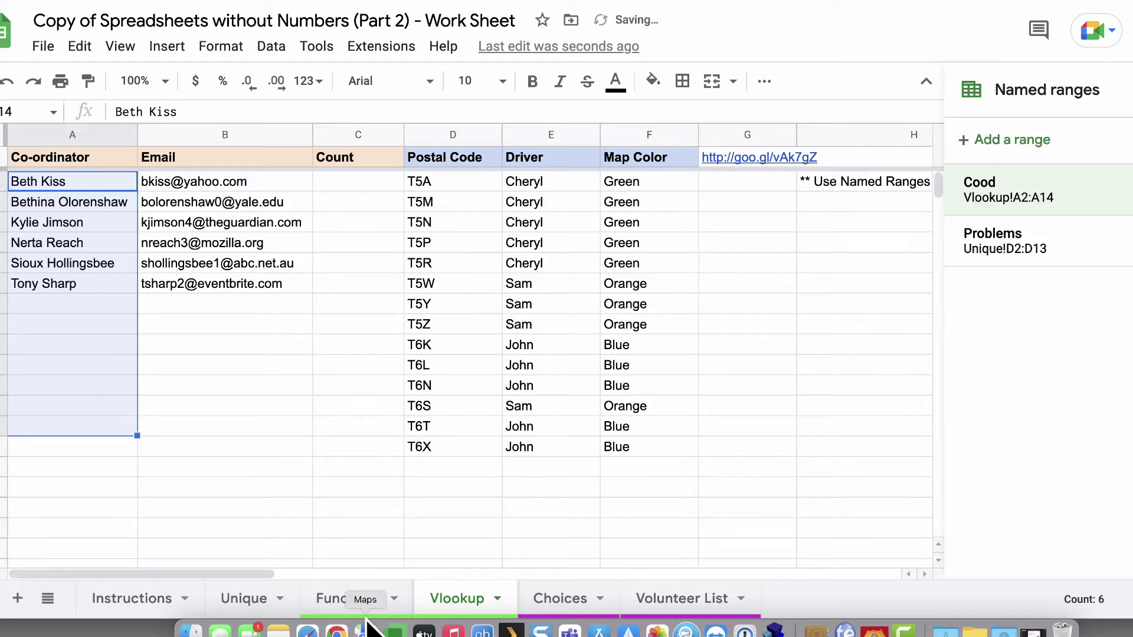
{"action": "left_click", "coordinate": [353, 602]}
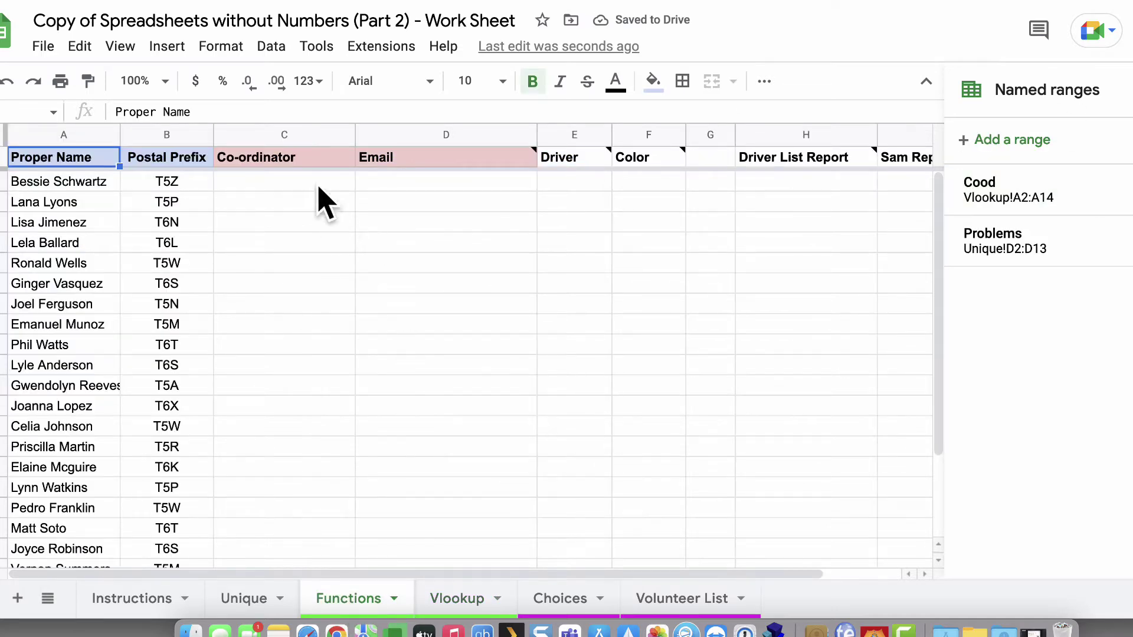
- Add a data validation dropdown to column C listing the Cood range Vlookup!A2:A14
{"action": "left_click", "coordinate": [303, 135]}
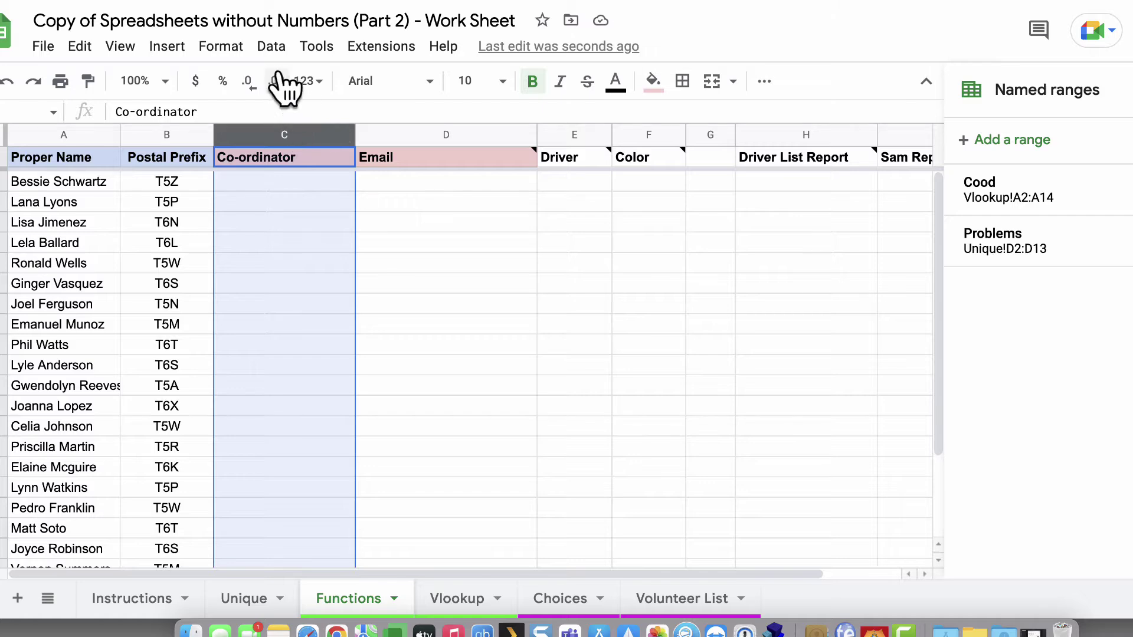
{"action": "left_click", "coordinate": [272, 47]}
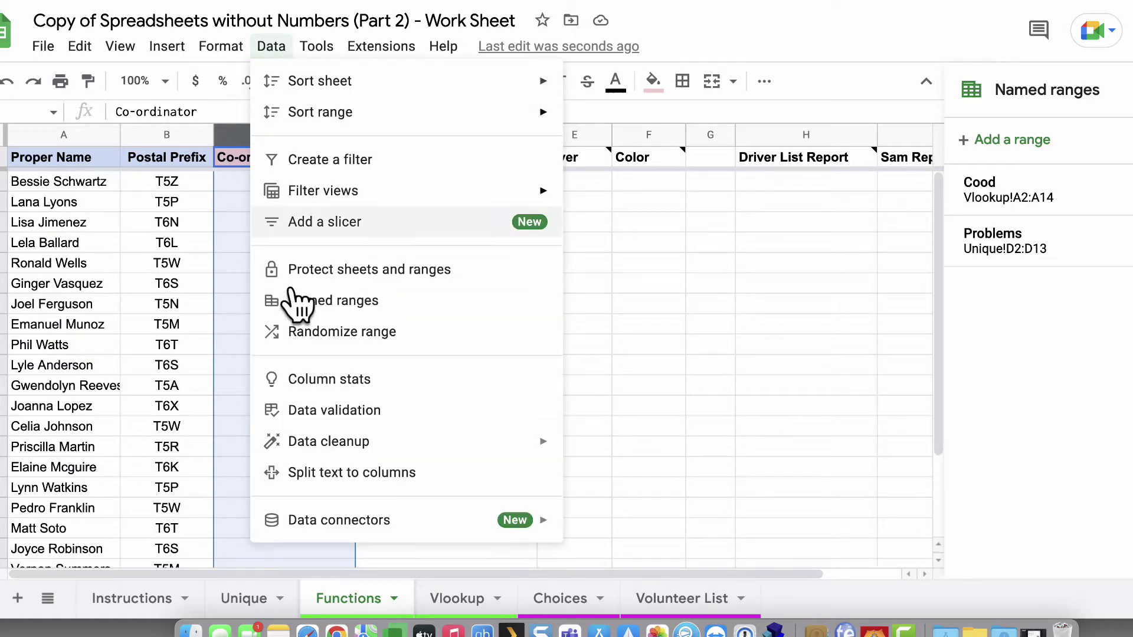
{"action": "left_click", "coordinate": [337, 412]}
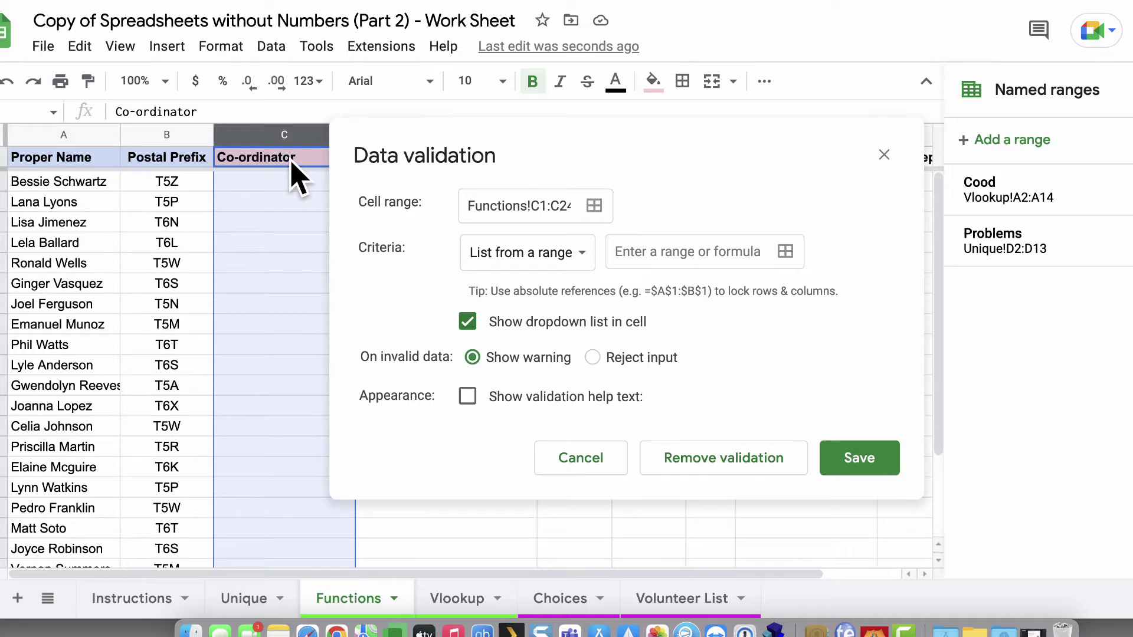
{"action": "left_click", "coordinate": [543, 203]}
{"action": "key", "text": "Left"}
{"action": "key", "text": "Left"}
{"action": "key", "text": "Left"}
{"action": "key", "text": "BackSpace"}
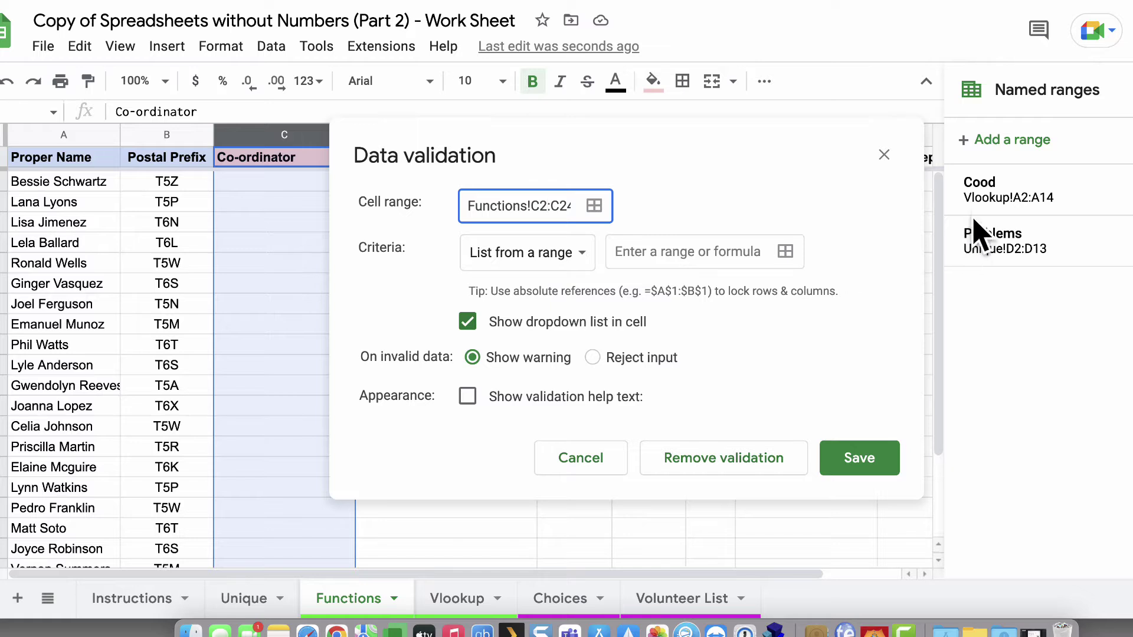
{"action": "left_click", "coordinate": [730, 255]}
{"action": "type", "text": "Coo"}
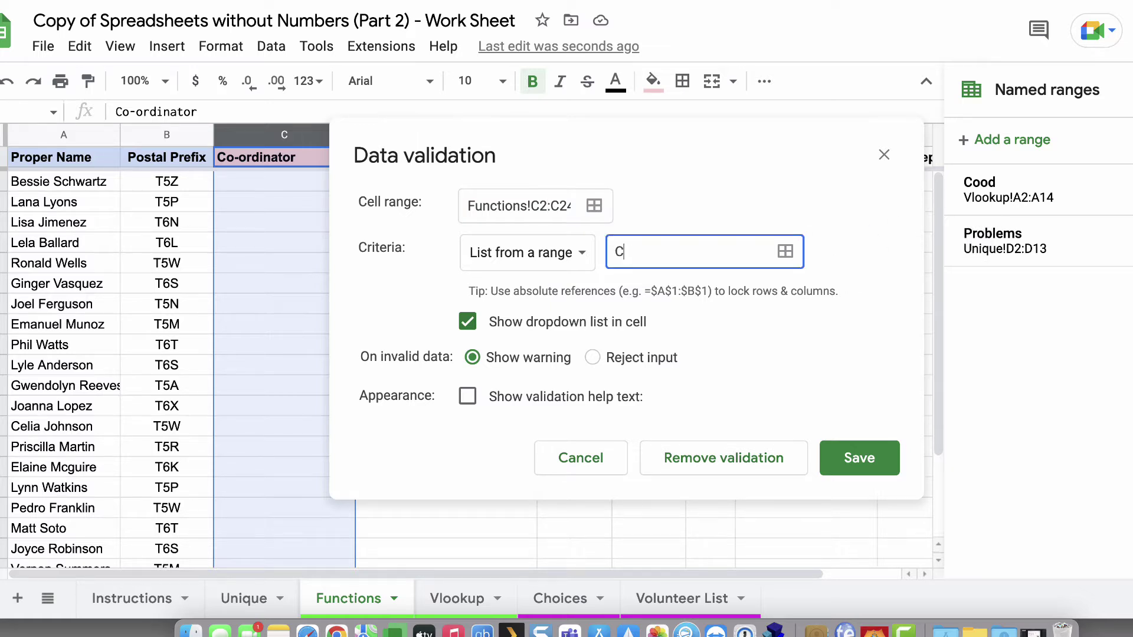
{"action": "left_click", "coordinate": [785, 251]}
{"action": "left_click", "coordinate": [554, 208]}
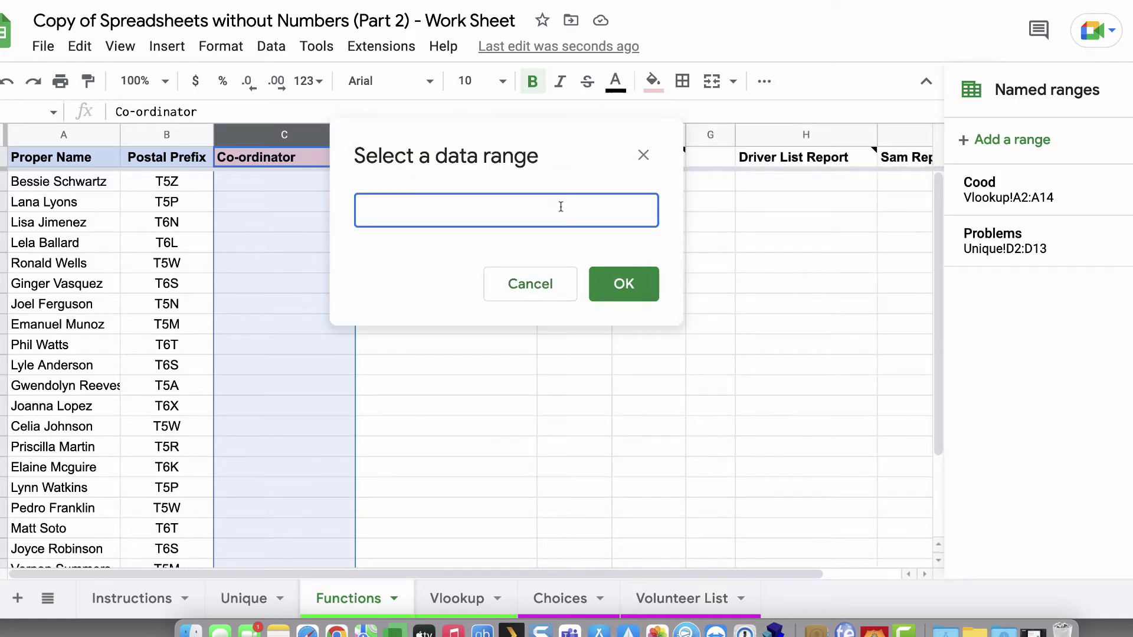
{"action": "left_click", "coordinate": [1008, 198]}
{"action": "left_click", "coordinate": [634, 284]}
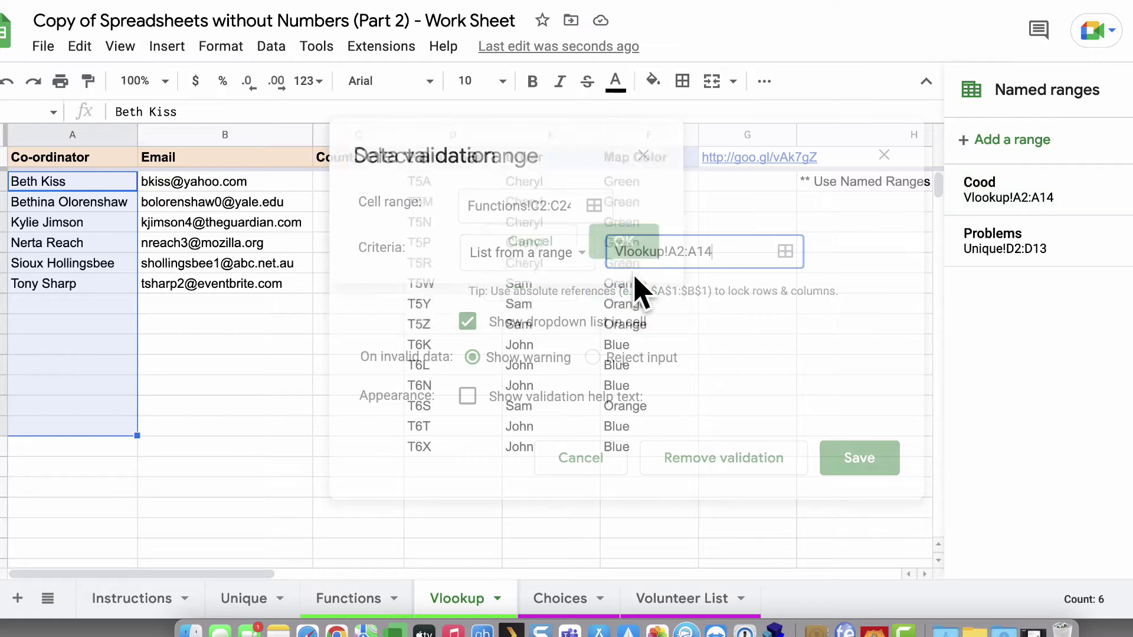
{"action": "left_click", "coordinate": [860, 459]}
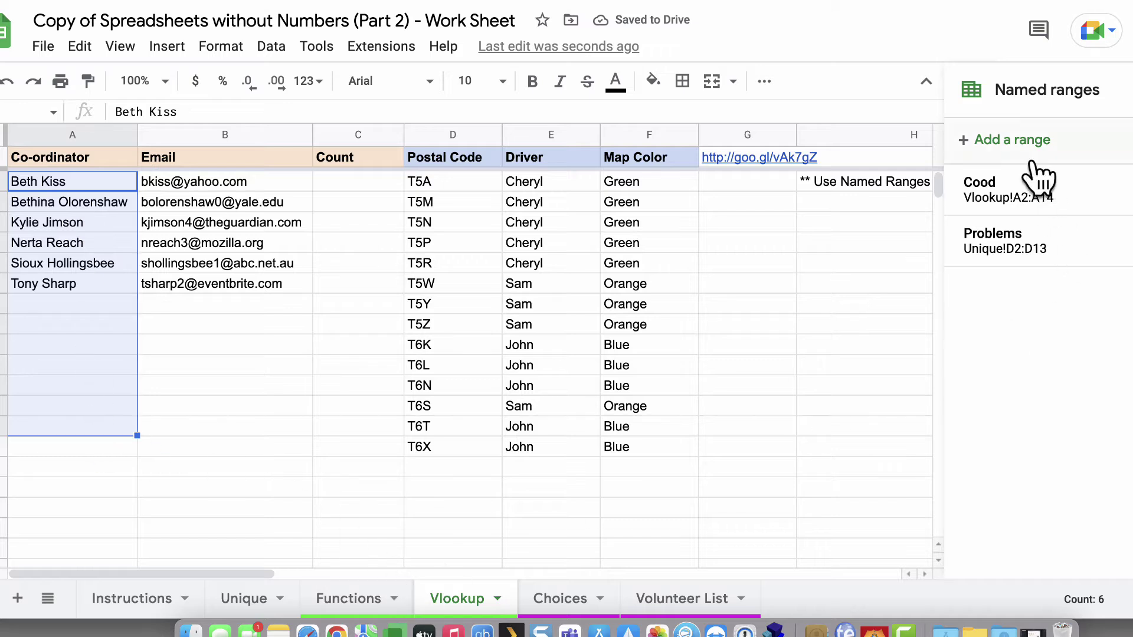
- Choose the first coordinator from C2's dropdown on the Functions sheet
{"action": "left_click", "coordinate": [323, 607]}
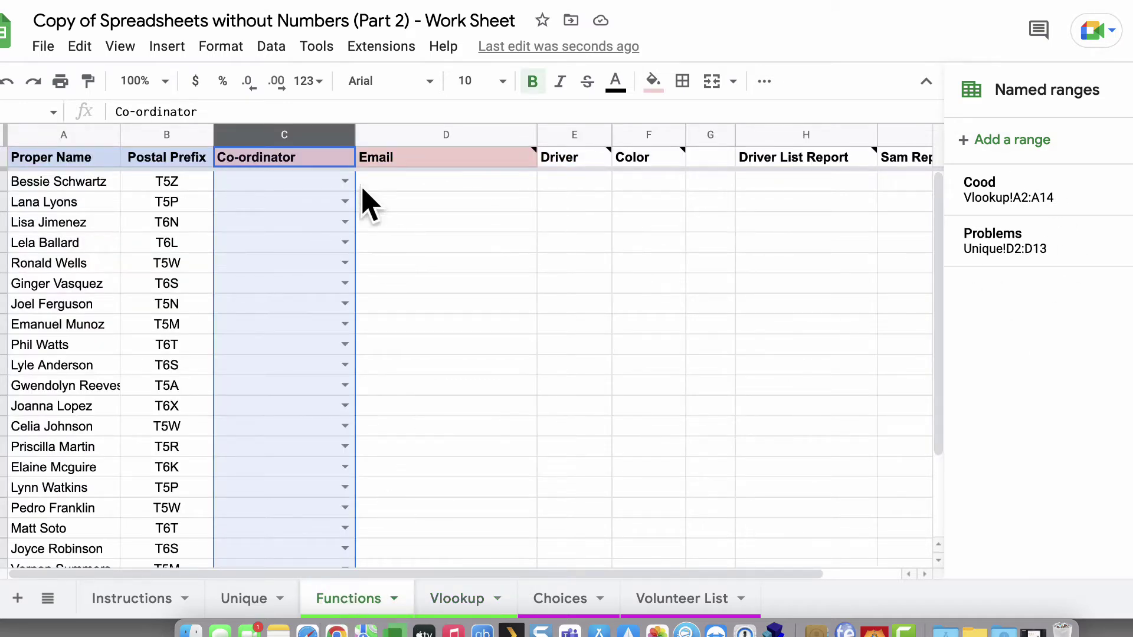
{"action": "left_click", "coordinate": [345, 180]}
{"action": "left_click", "coordinate": [295, 407]}
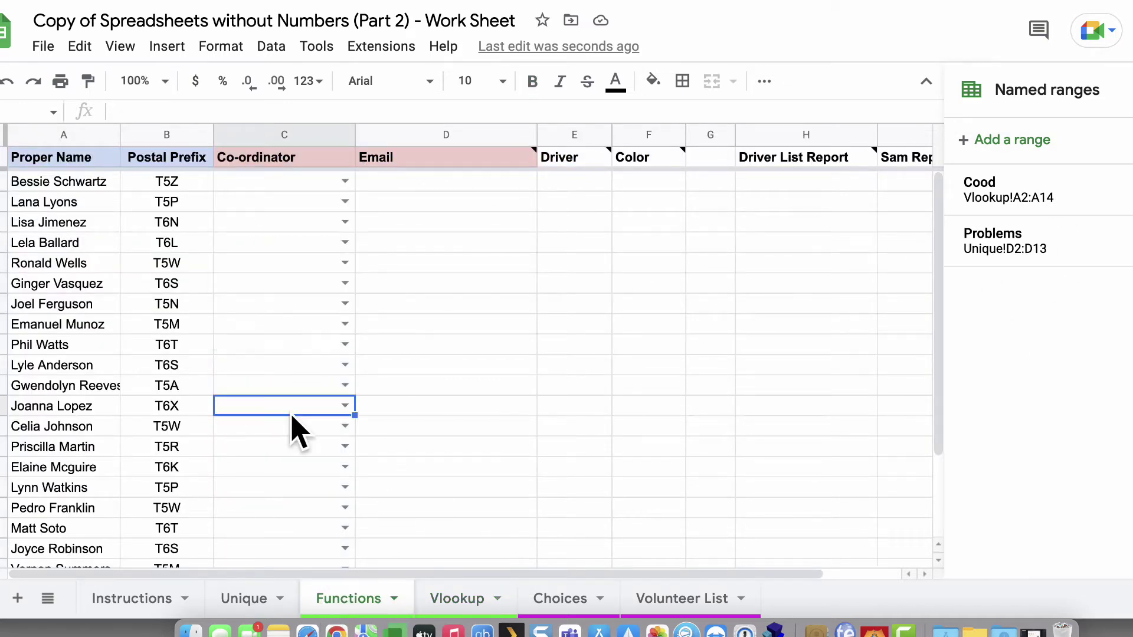
{"action": "left_click", "coordinate": [346, 283]}
{"action": "left_click", "coordinate": [269, 528]}
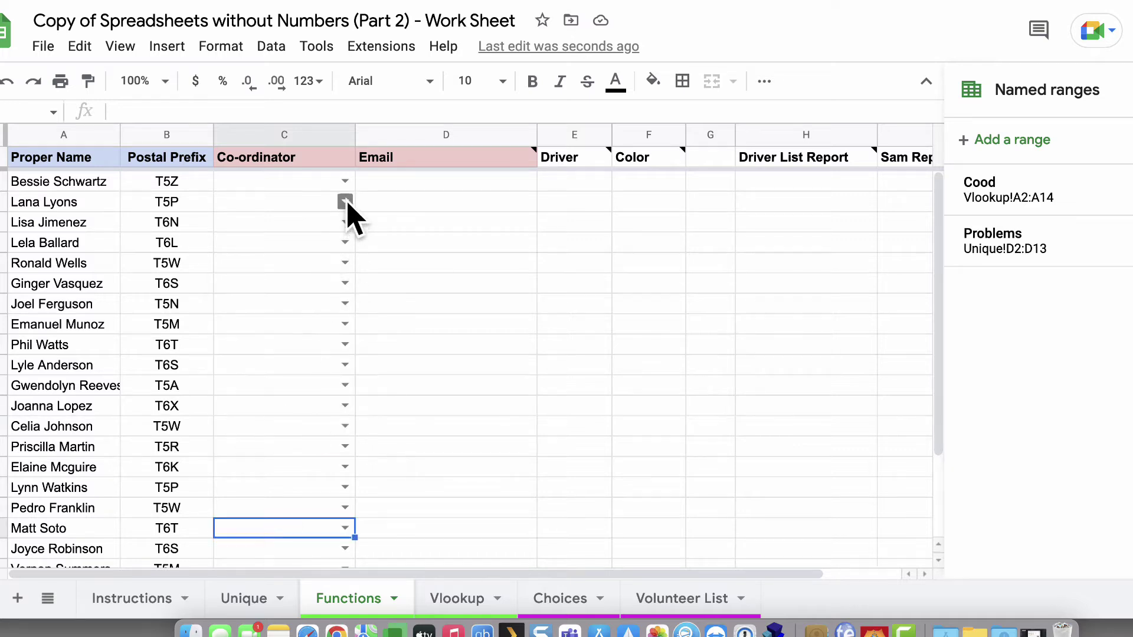
{"action": "left_click", "coordinate": [345, 181]}
{"action": "left_click", "coordinate": [281, 204]}
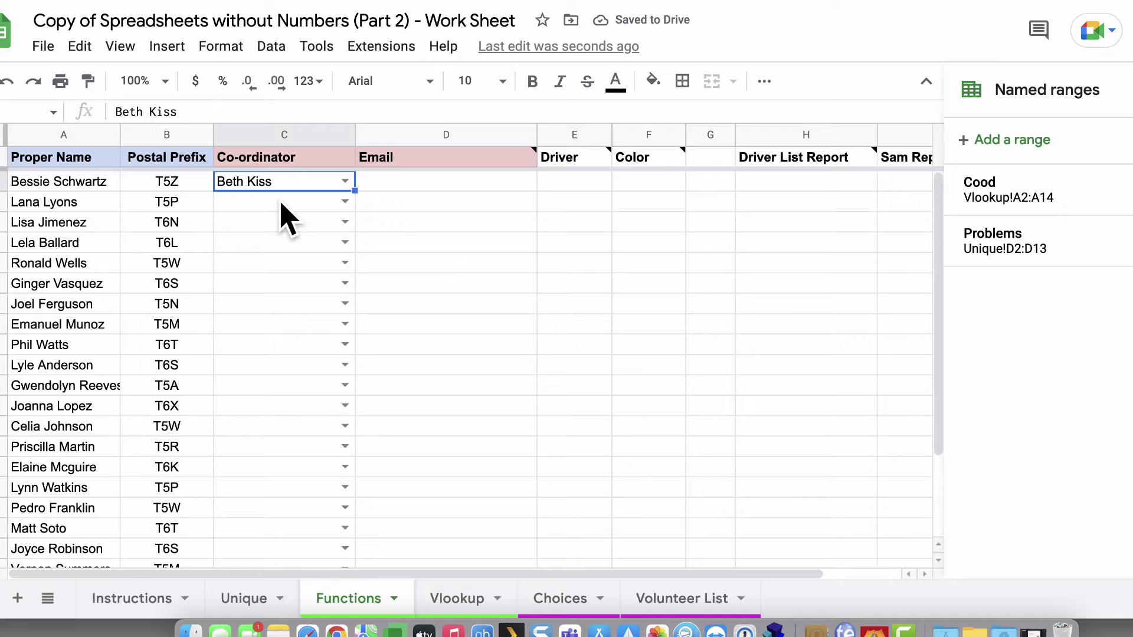
{"action": "left_click", "coordinate": [430, 201]}
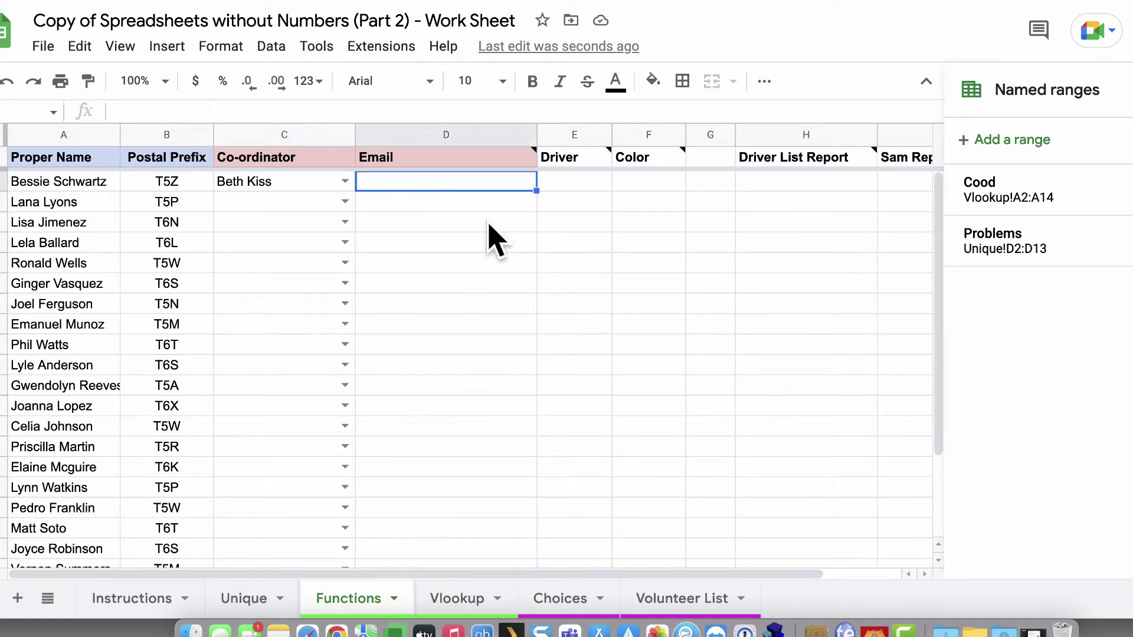
- Enter =VLOOKUP(C2,Vlookup!A2:B14,2,True) in D2 to fetch the coordinator's email
{"action": "double_click", "coordinate": [424, 180]}
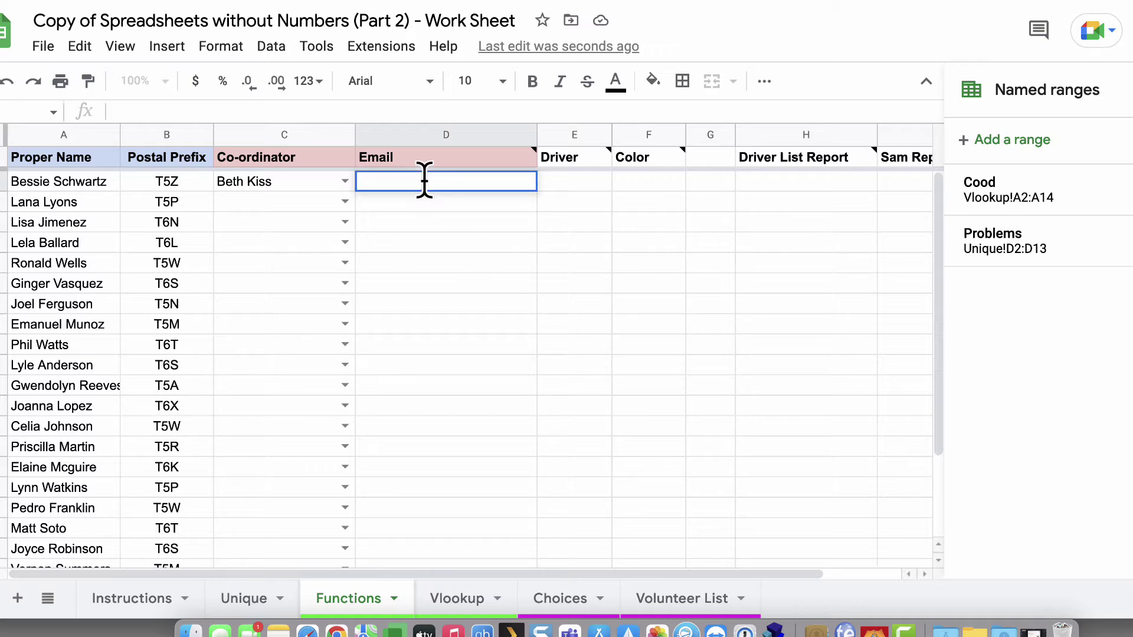
{"action": "type", "text": "=b"}
{"action": "key", "text": "BackSpace"}
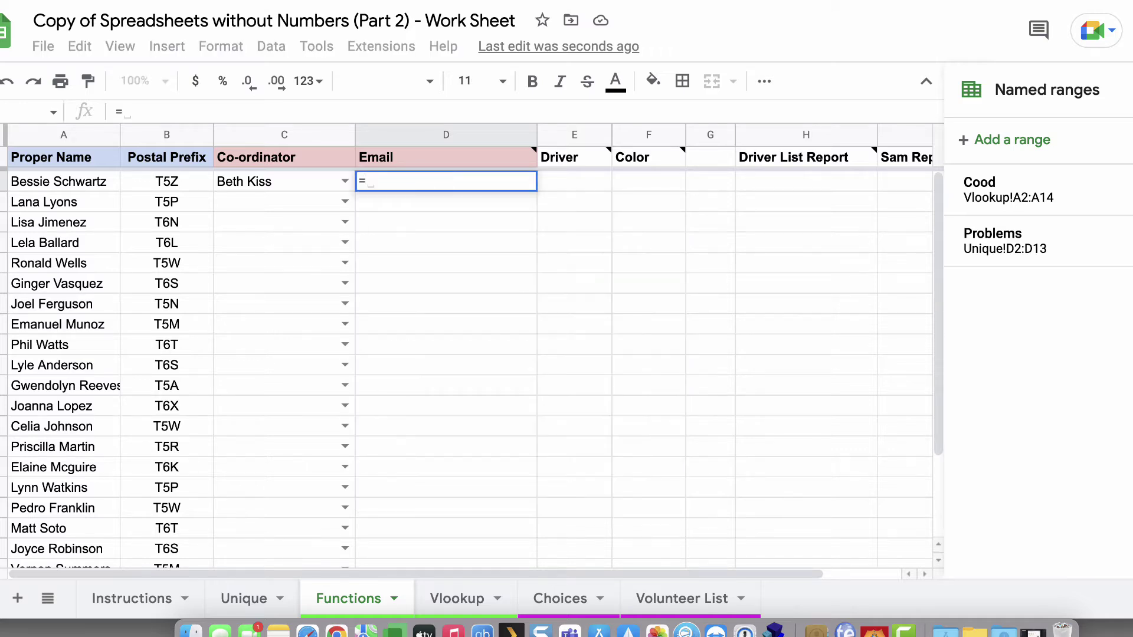
{"action": "type", "text": "vlo"}
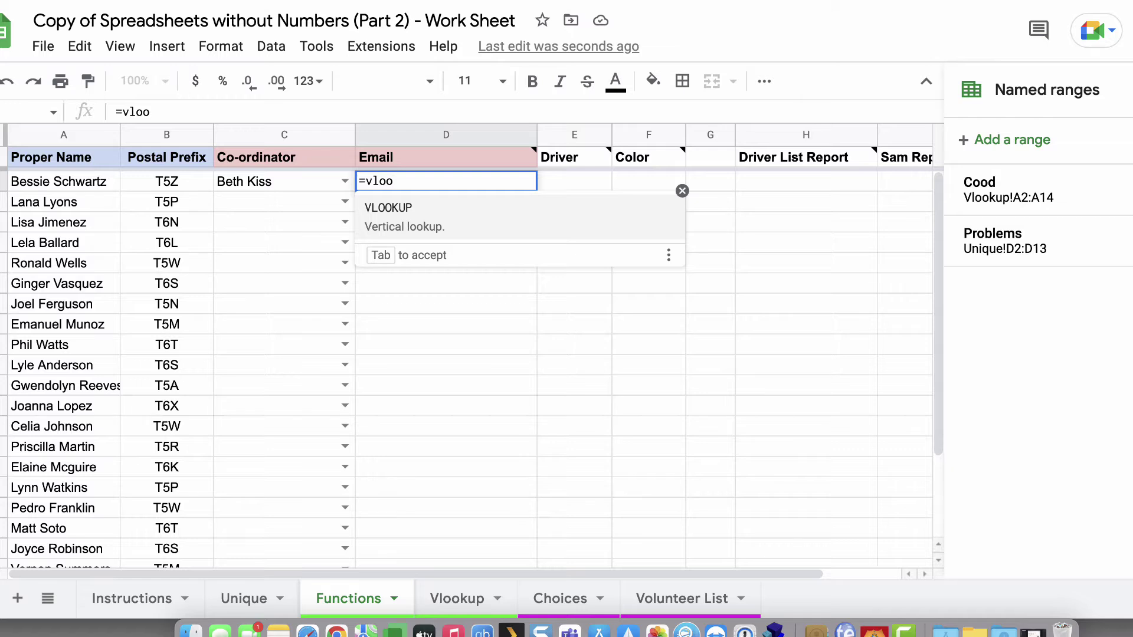
{"action": "type", "text": "o"}
{"action": "left_click", "coordinate": [430, 212]}
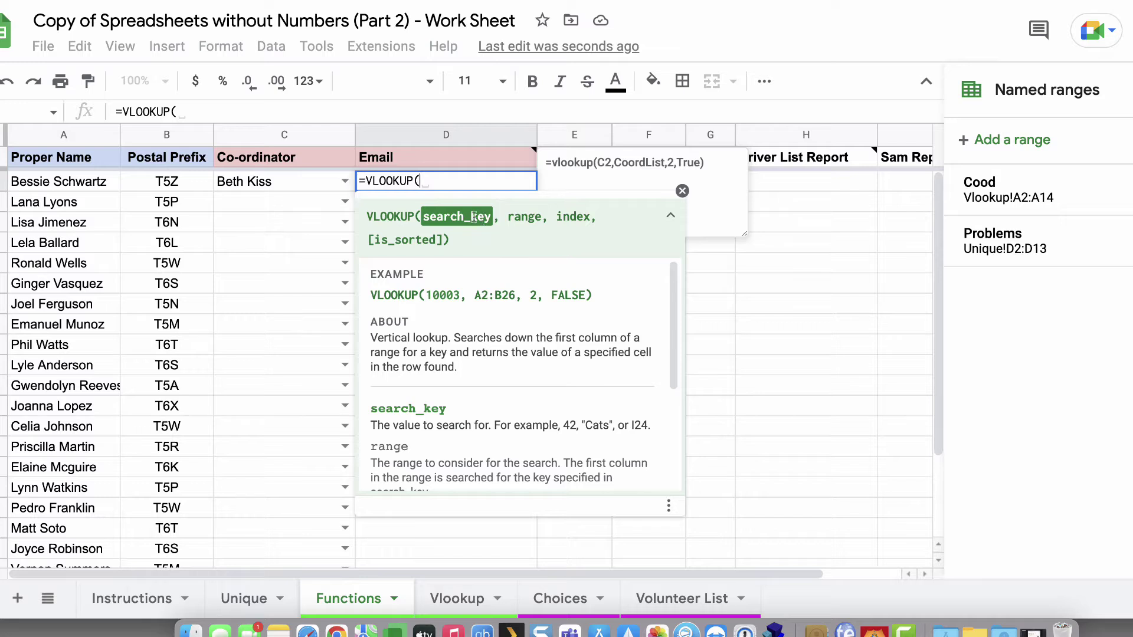
{"action": "left_click", "coordinate": [271, 183]}
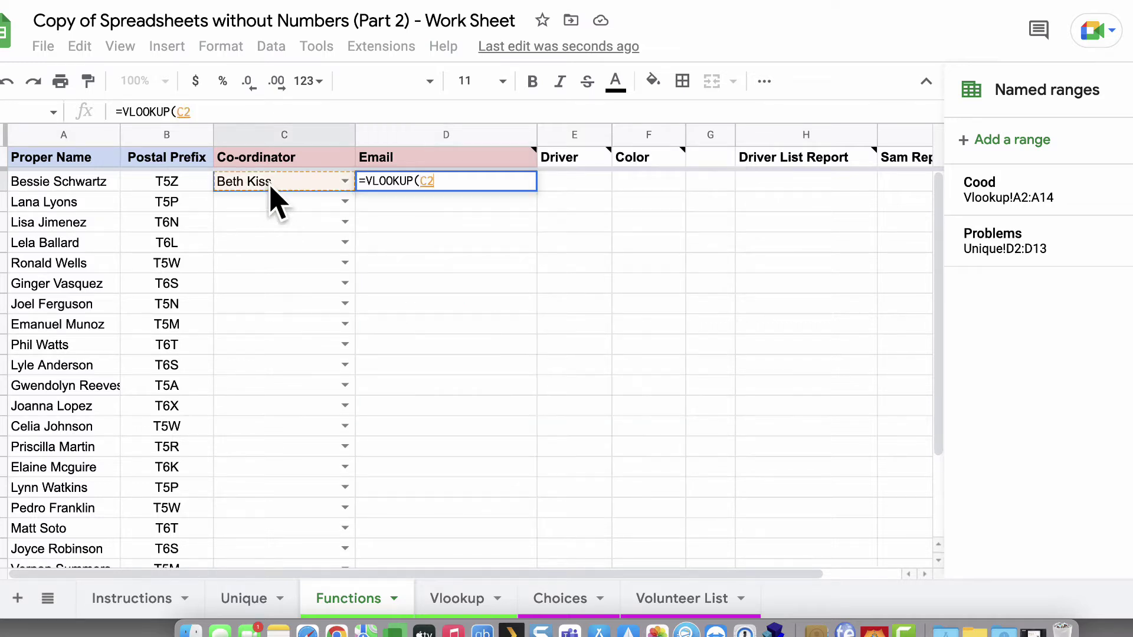
{"action": "type", "text": ","}
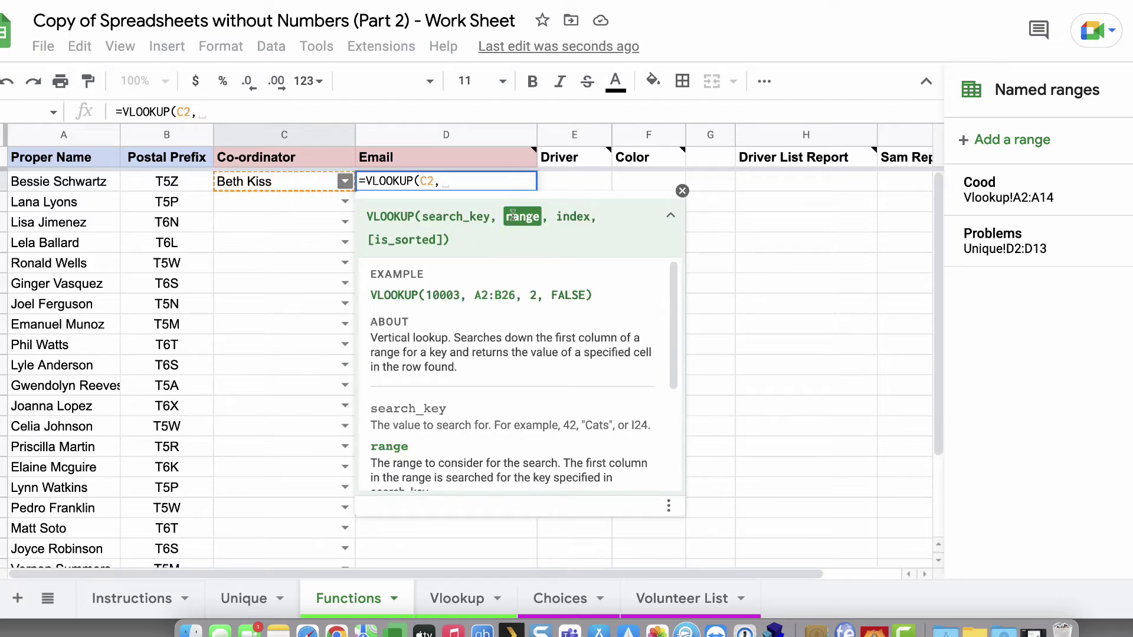
{"action": "left_click", "coordinate": [449, 605]}
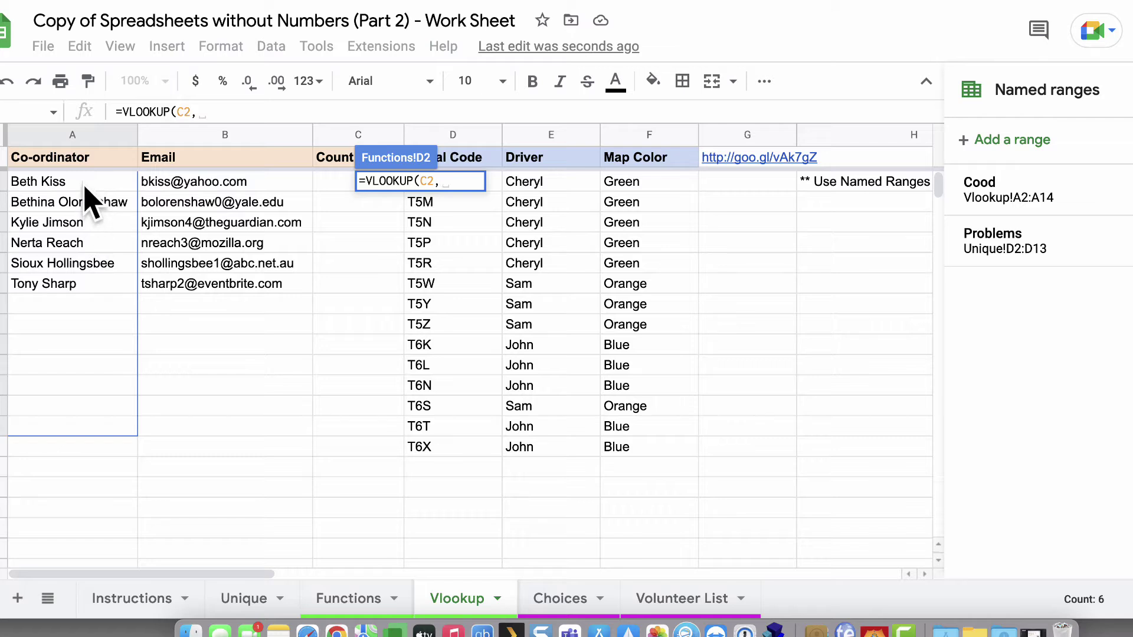
{"action": "left_click_drag", "start_coordinate": [88, 183], "coordinate": [220, 437]}
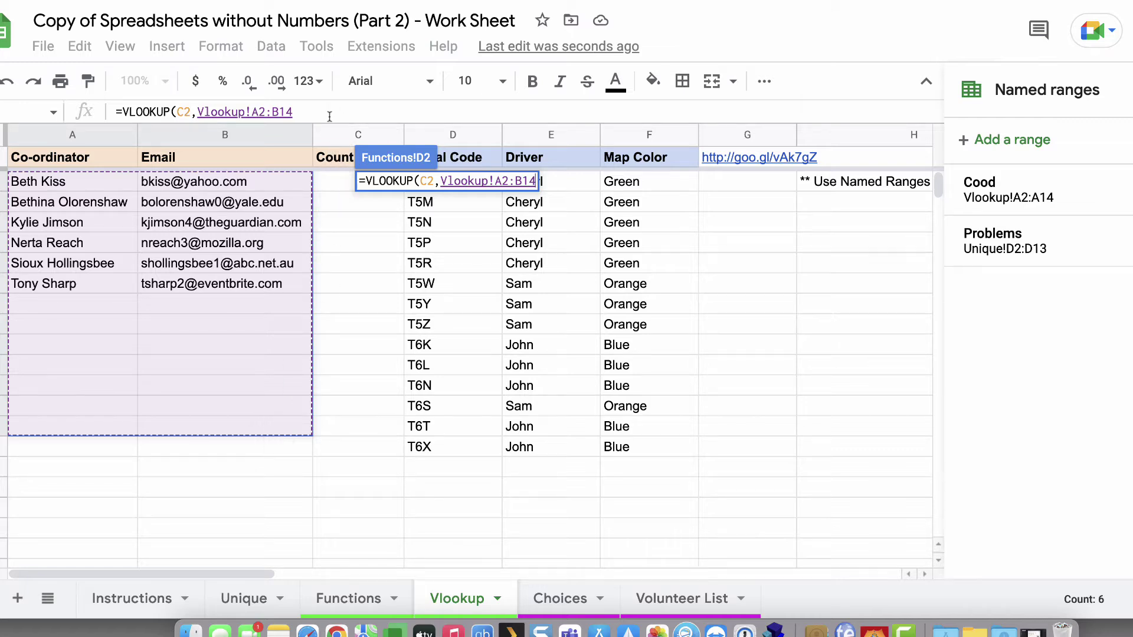
{"action": "type", "text": ","}
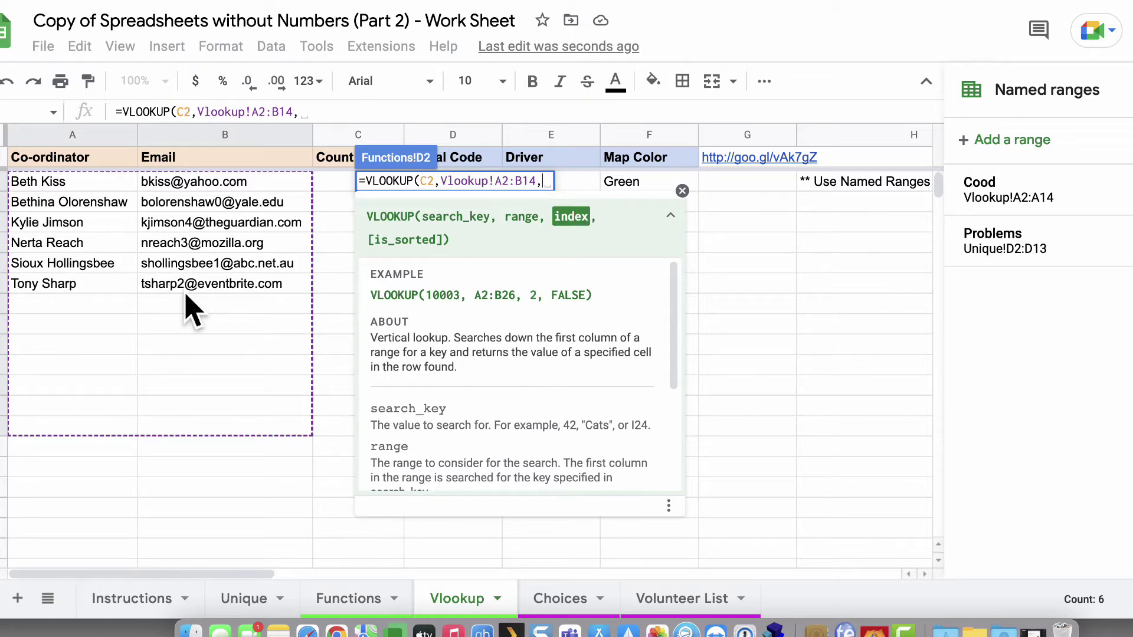
{"action": "type", "text": "2"}
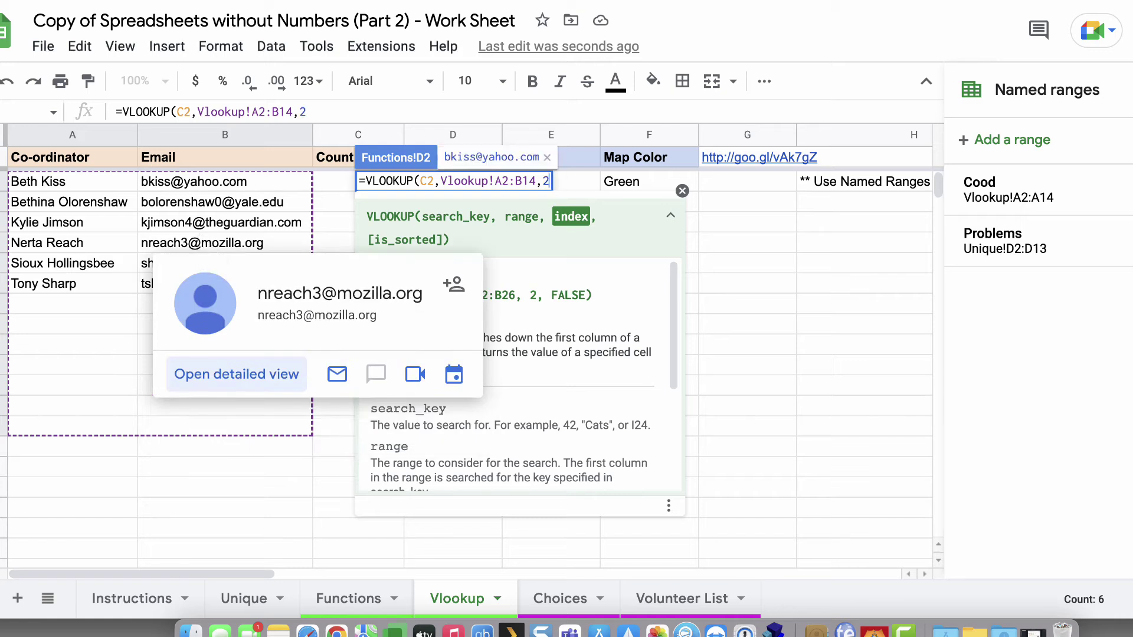
{"action": "type", "text": ","}
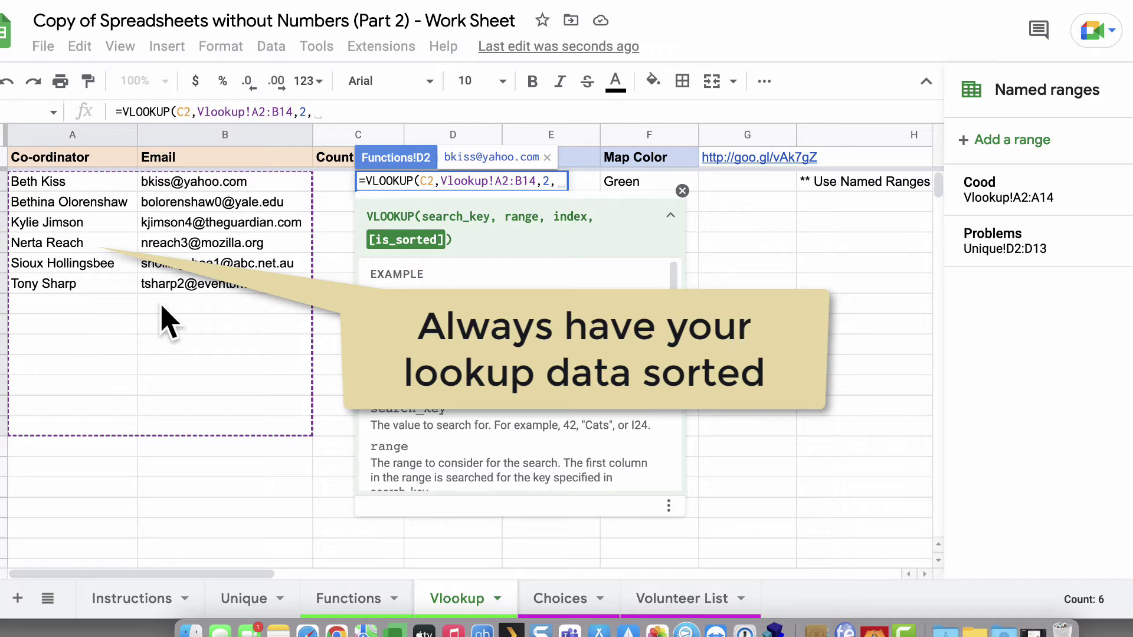
{"action": "type", "text": "True"}
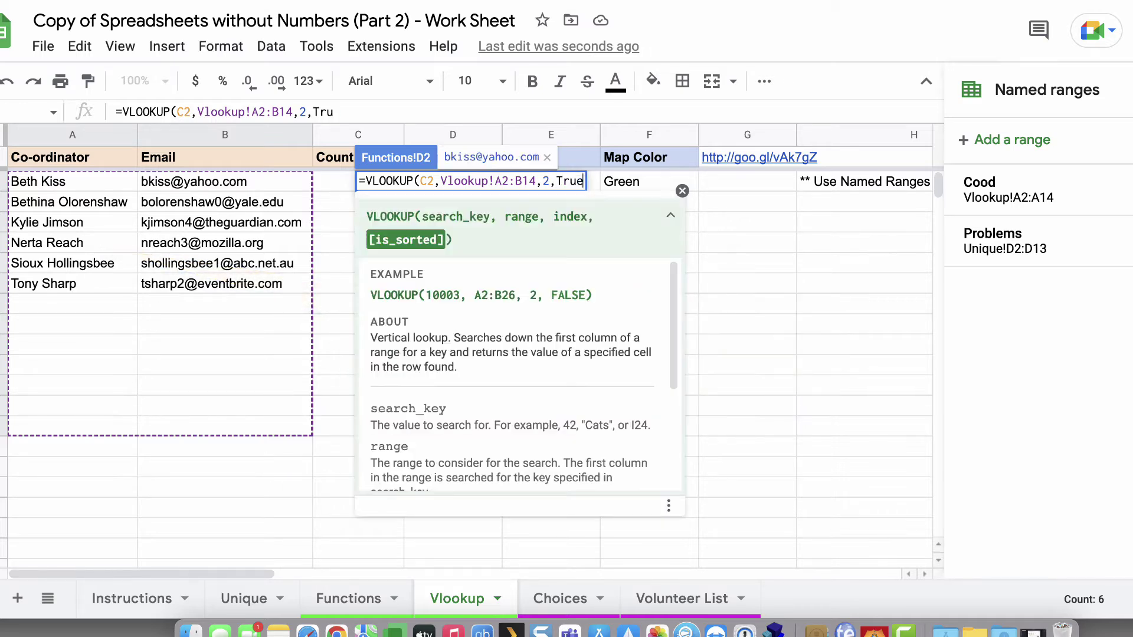
{"action": "type", "text": ")"}
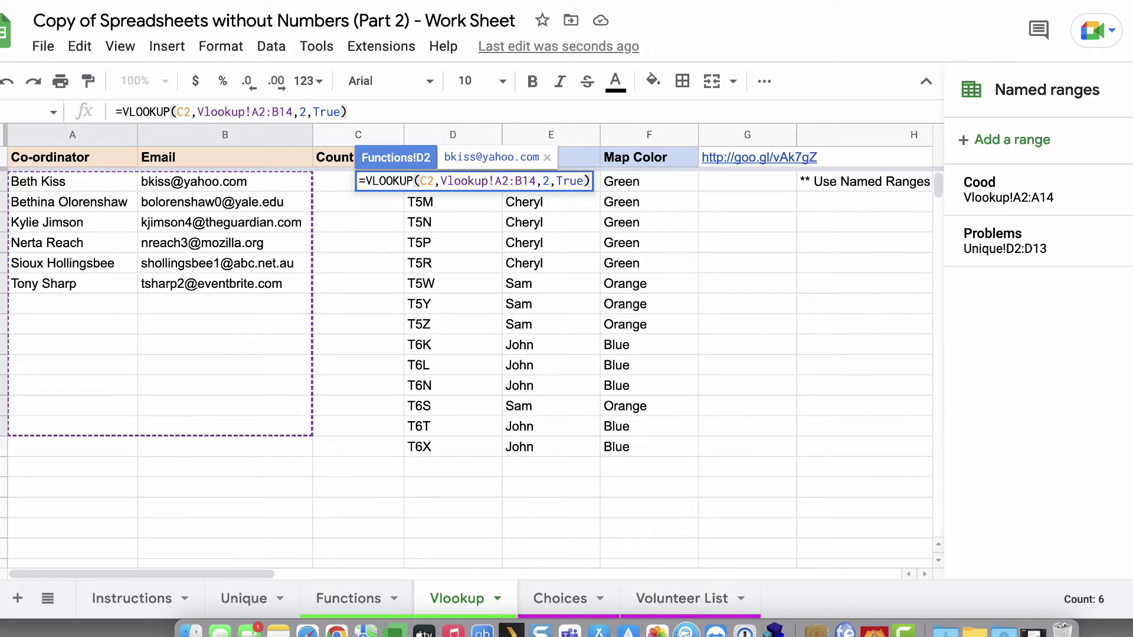
{"action": "key", "text": "Return"}
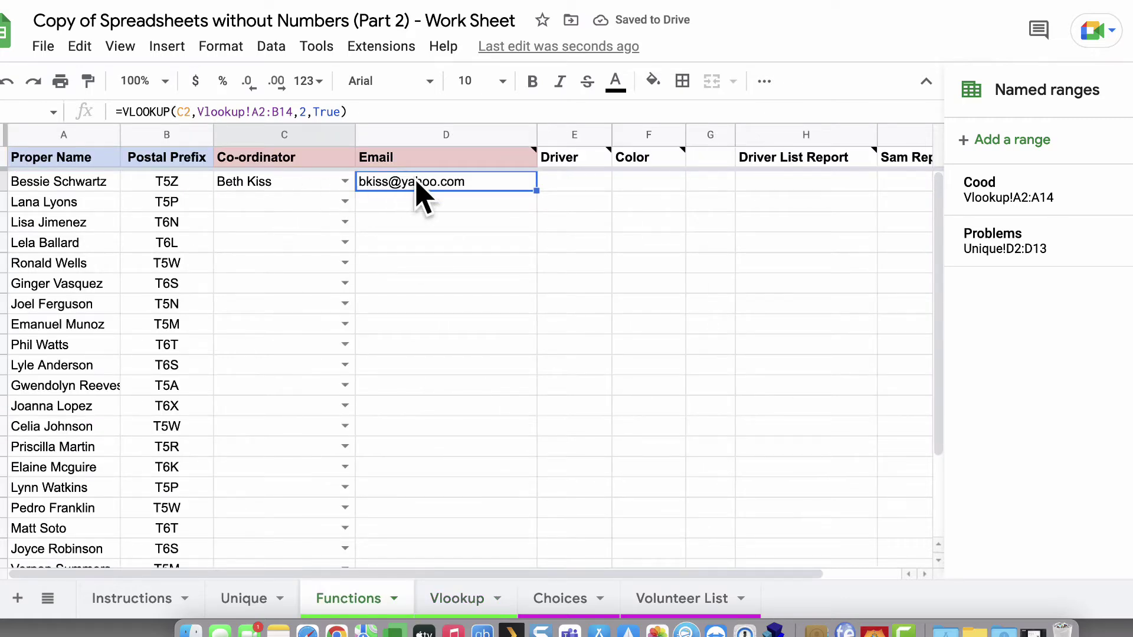
- Test D2's email lookup by switching C2 between coordinators, then back to the first
{"action": "left_click", "coordinate": [345, 184]}
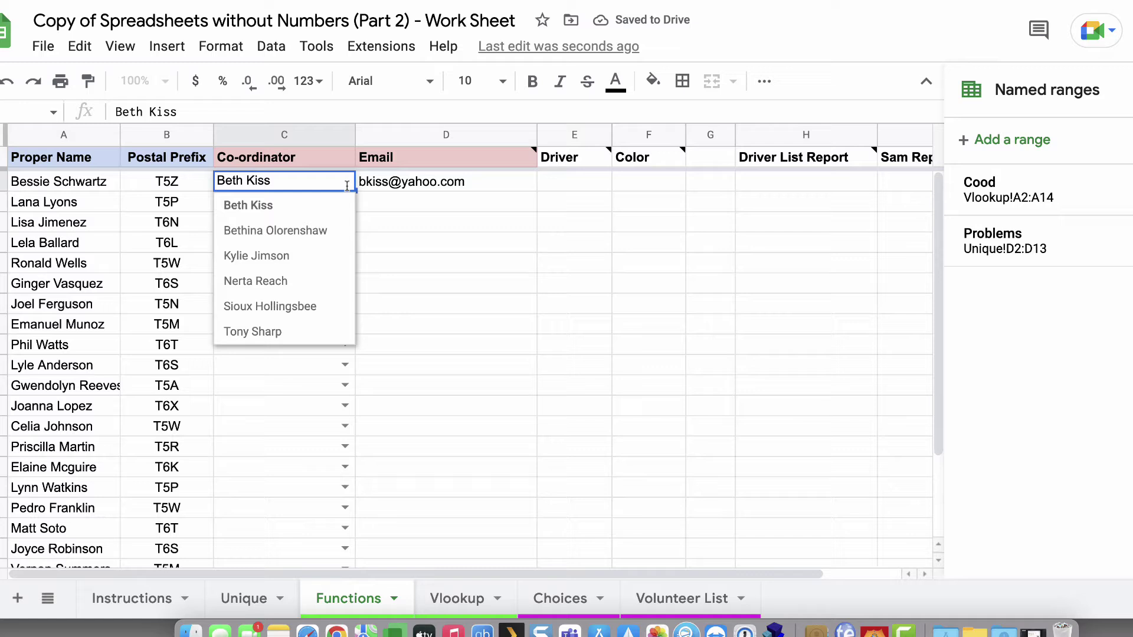
{"action": "left_click", "coordinate": [322, 258]}
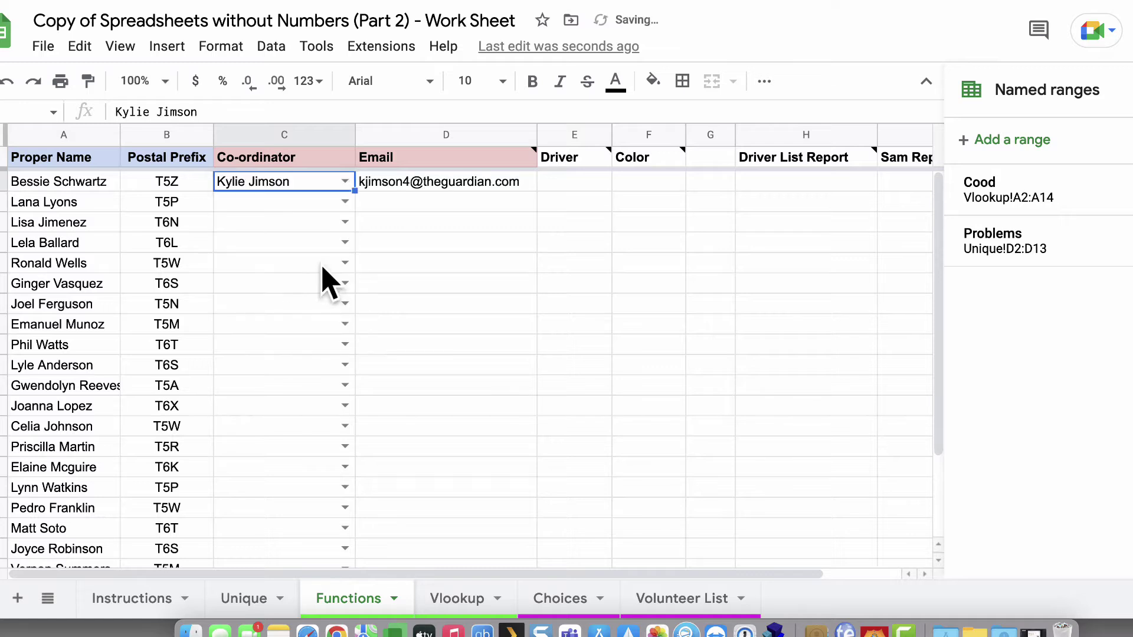
{"action": "left_click", "coordinate": [346, 181]}
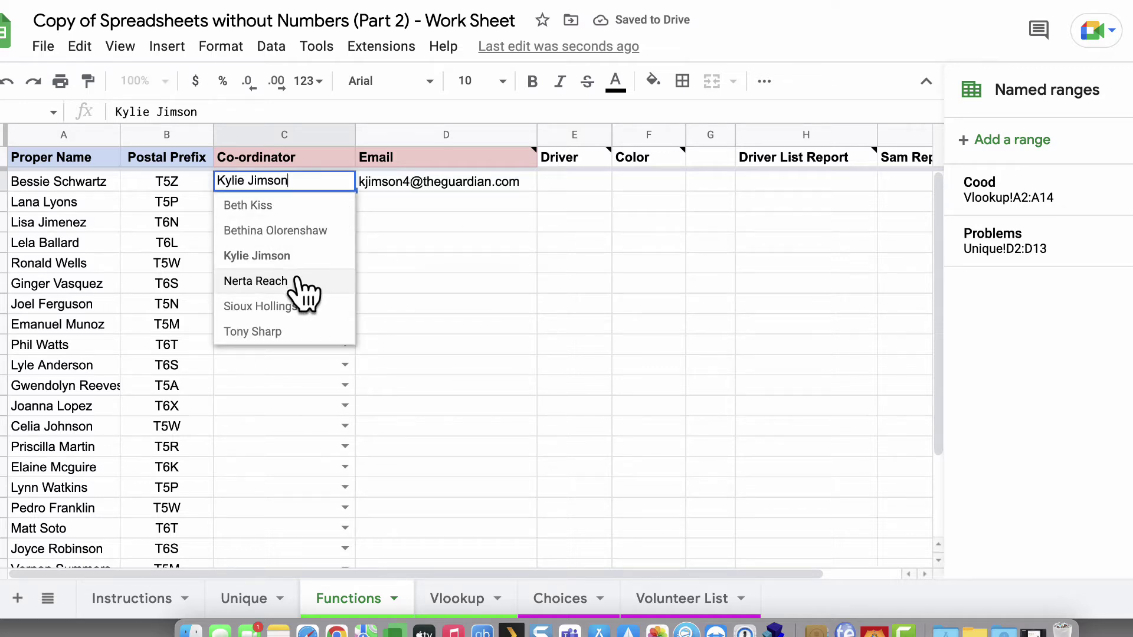
{"action": "left_click", "coordinate": [299, 282]}
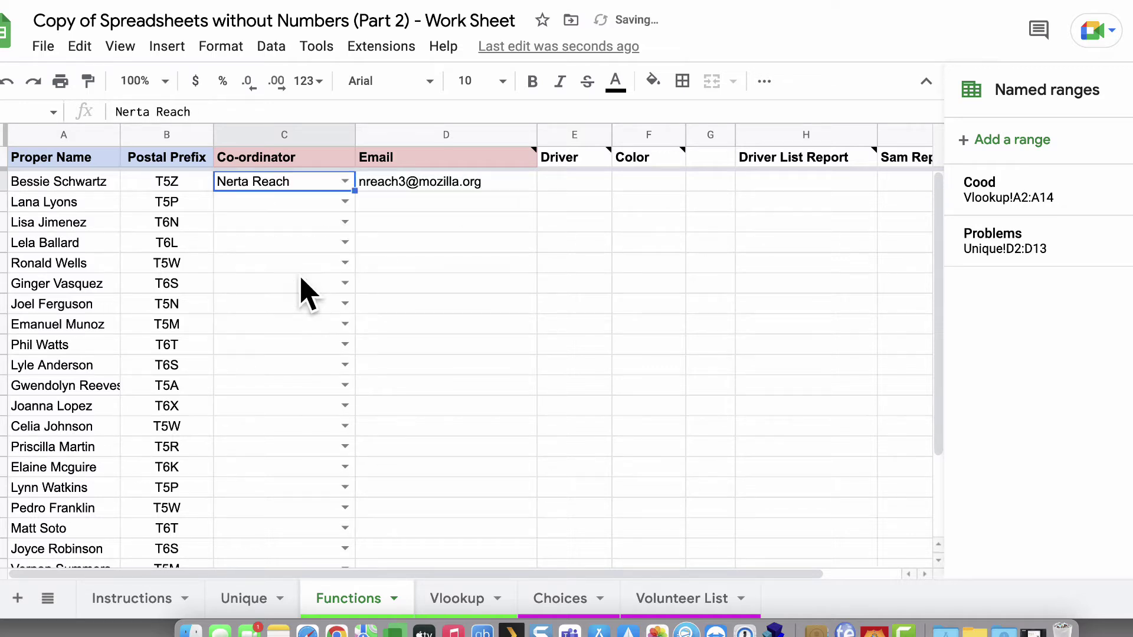
{"action": "left_click", "coordinate": [346, 182]}
{"action": "left_click", "coordinate": [275, 204]}
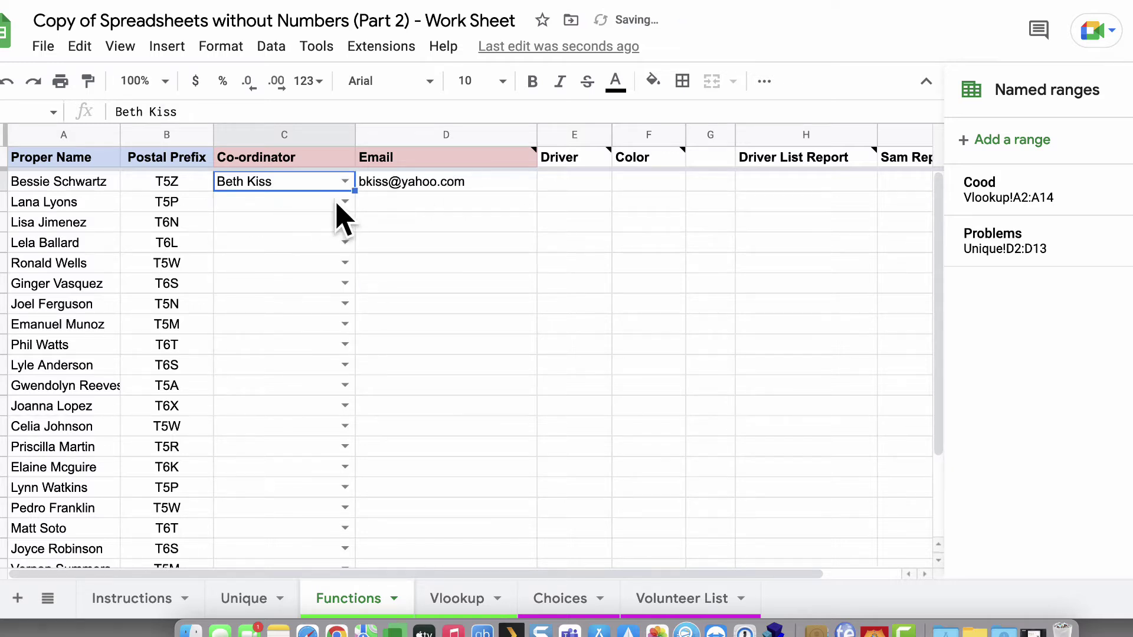
- Give C3 and C4 the first coordinator and copy the email formula down to D3:D4
{"action": "left_click", "coordinate": [345, 202]}
{"action": "left_click", "coordinate": [334, 230]}
{"action": "left_click", "coordinate": [334, 224]}
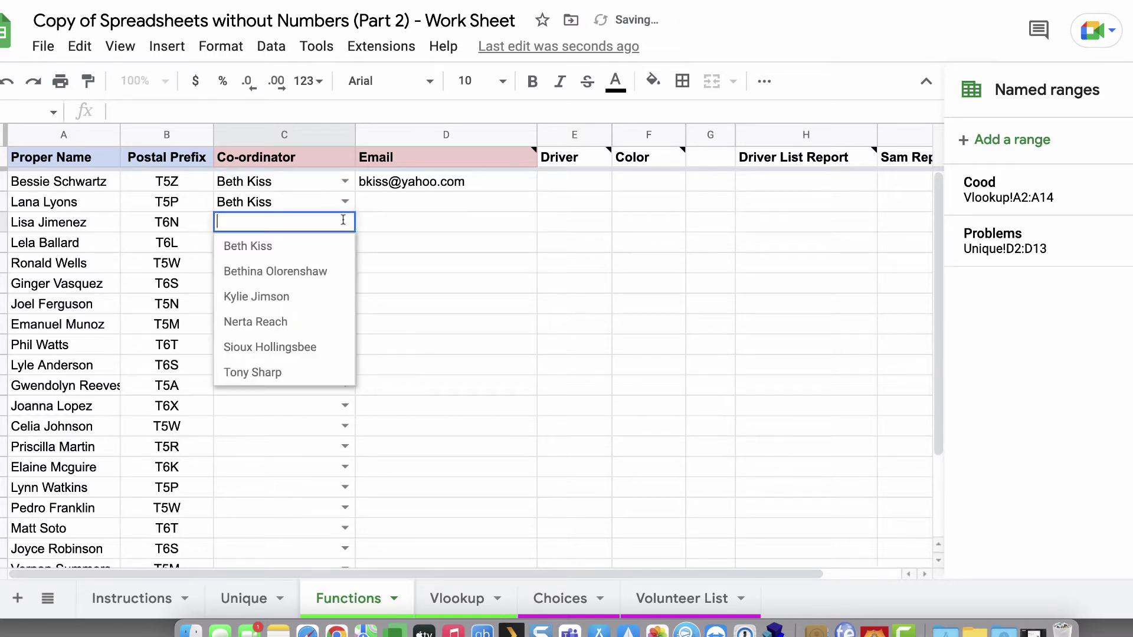
{"action": "left_click", "coordinate": [326, 244]}
{"action": "left_click", "coordinate": [499, 182]}
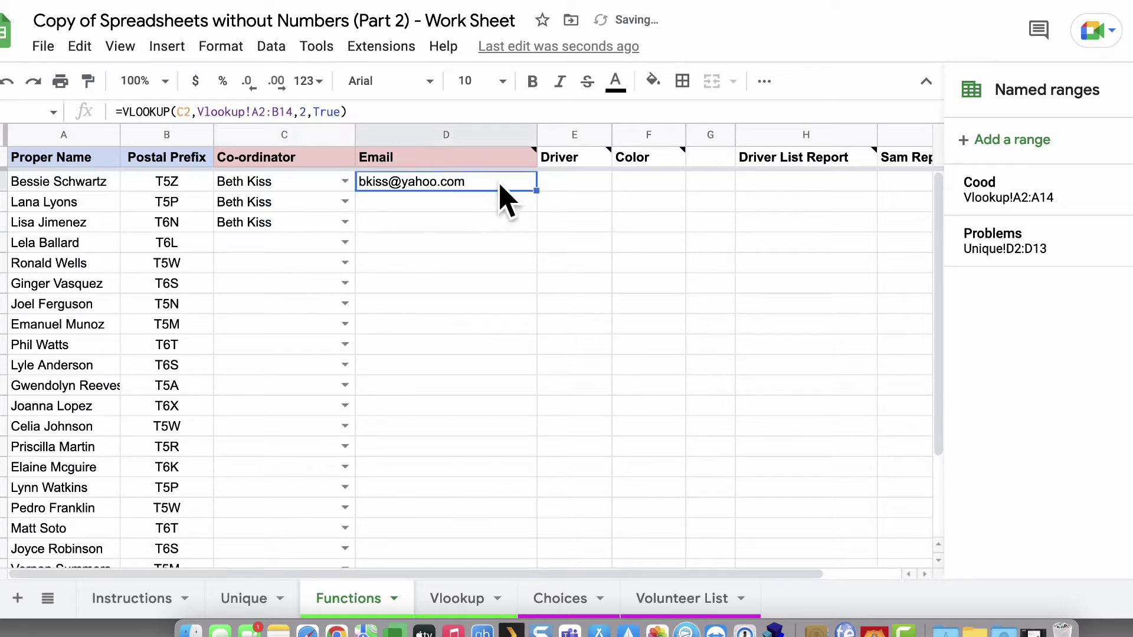
{"action": "left_click_drag", "start_coordinate": [534, 190], "coordinate": [533, 230]}
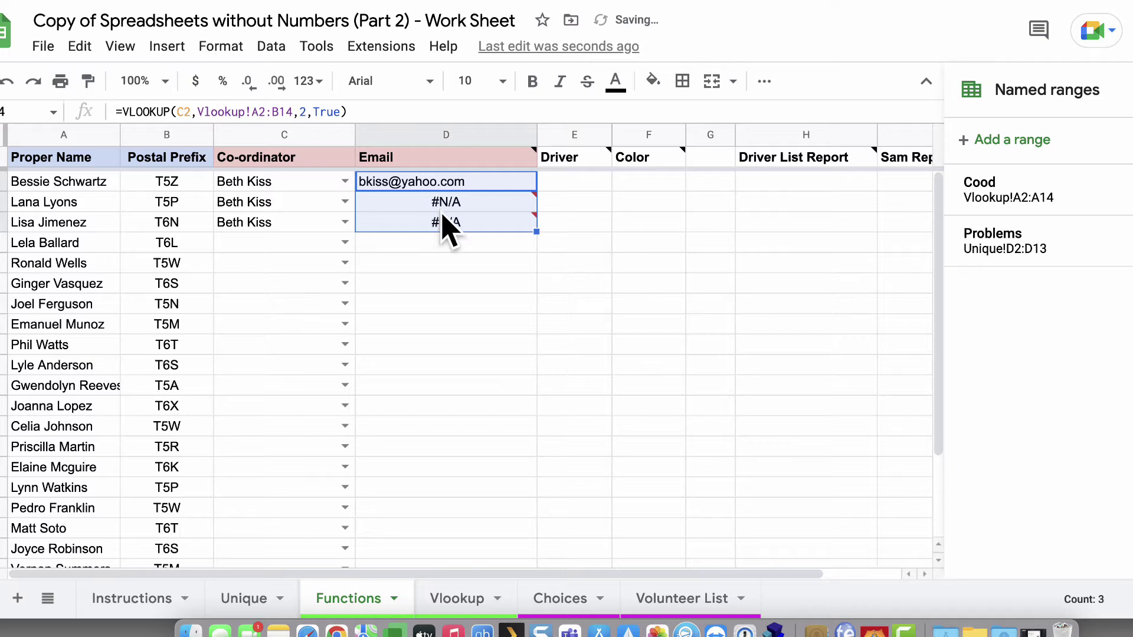
- Inspect the #N/A formulas in D3 and D4, then clear both cells
{"action": "mouse_move", "coordinate": [443, 226]}
{"action": "mouse_move", "coordinate": [461, 208]}
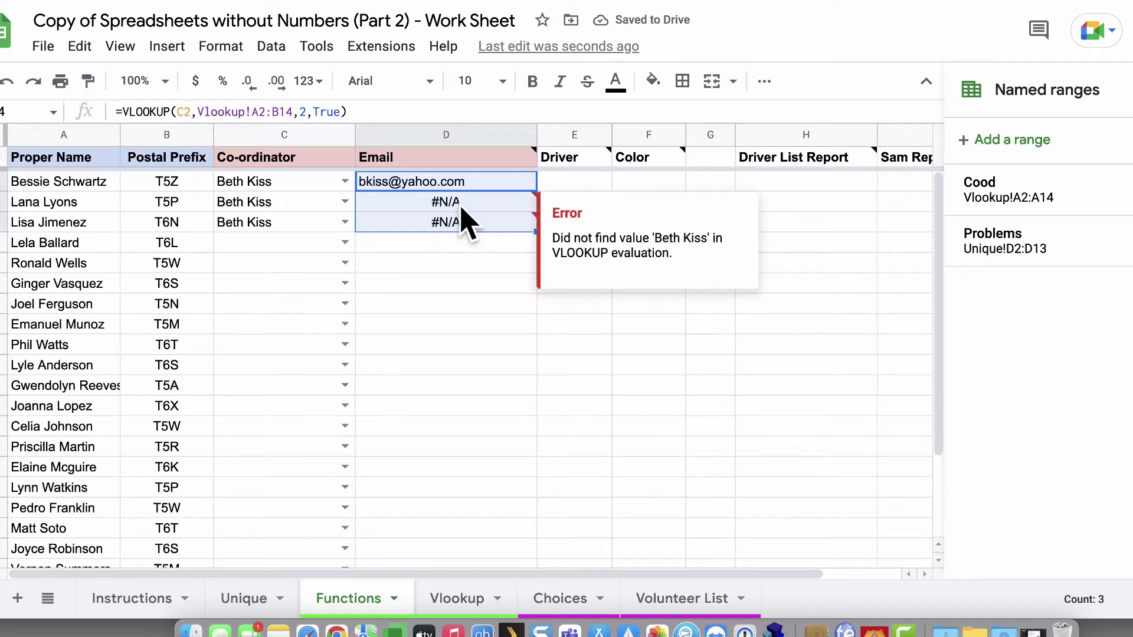
{"action": "left_click", "coordinate": [461, 206]}
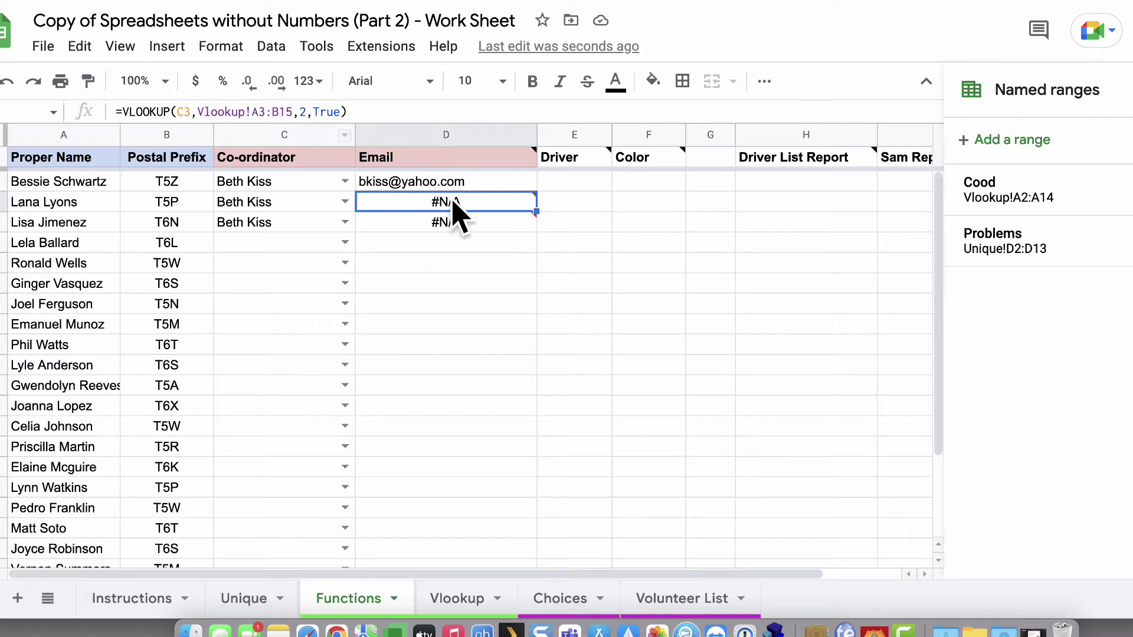
{"action": "left_click", "coordinate": [460, 226]}
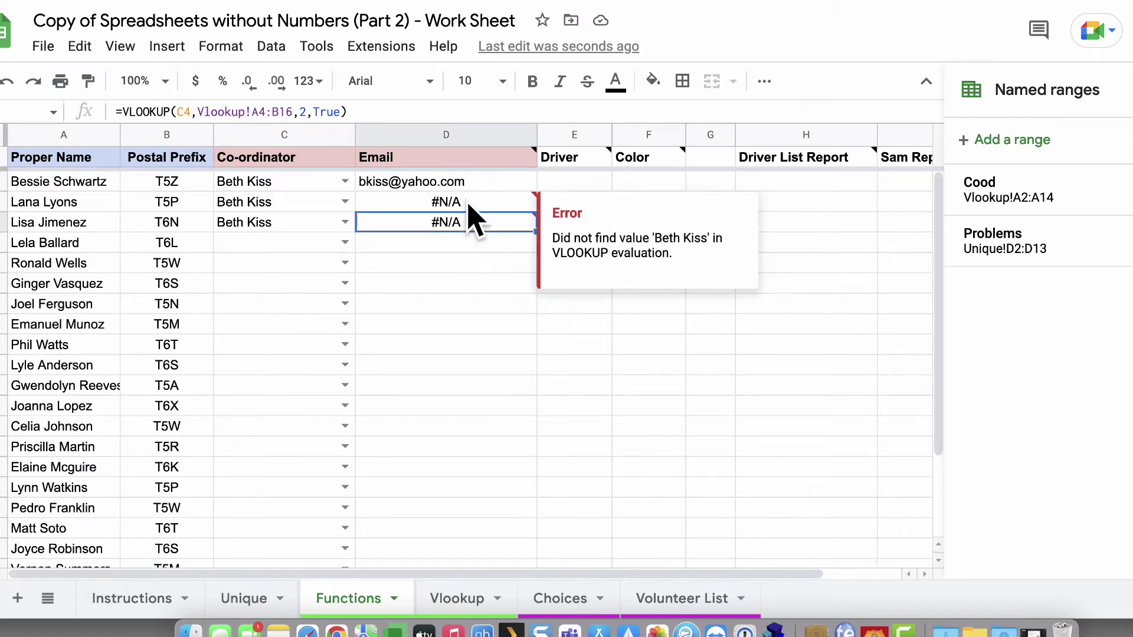
{"action": "left_click_drag", "start_coordinate": [467, 221], "coordinate": [469, 203]}
{"action": "key", "text": "Delete"}
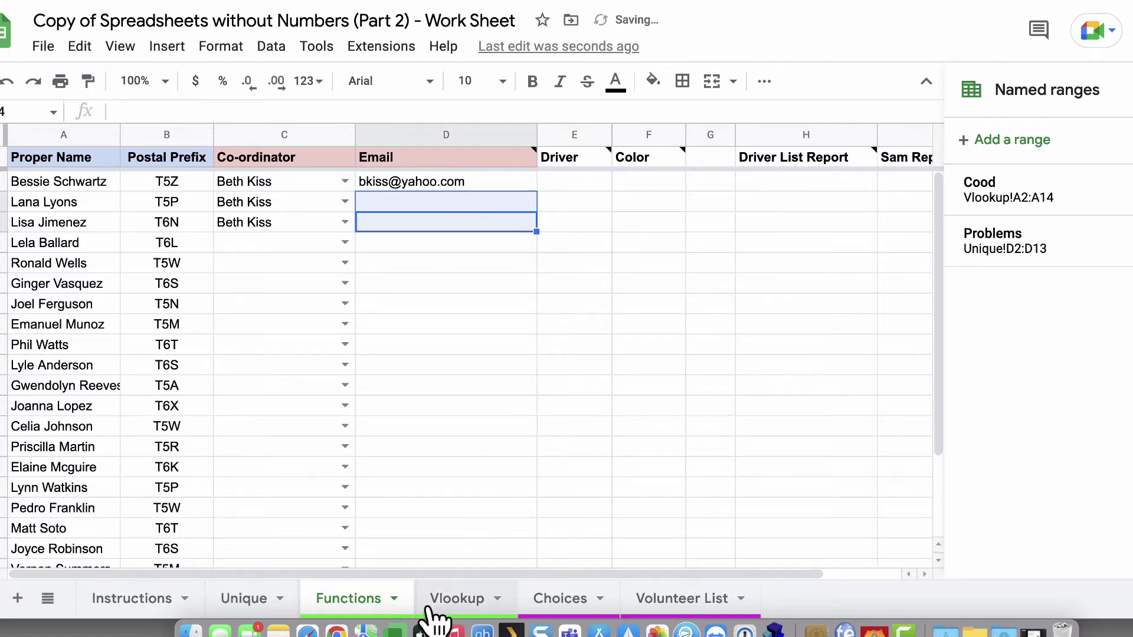
{"action": "left_click", "coordinate": [461, 602]}
- Save the coordinator and email table Vlookup!A2:B14 as the named range CoodEmail
{"action": "left_click", "coordinate": [256, 273]}
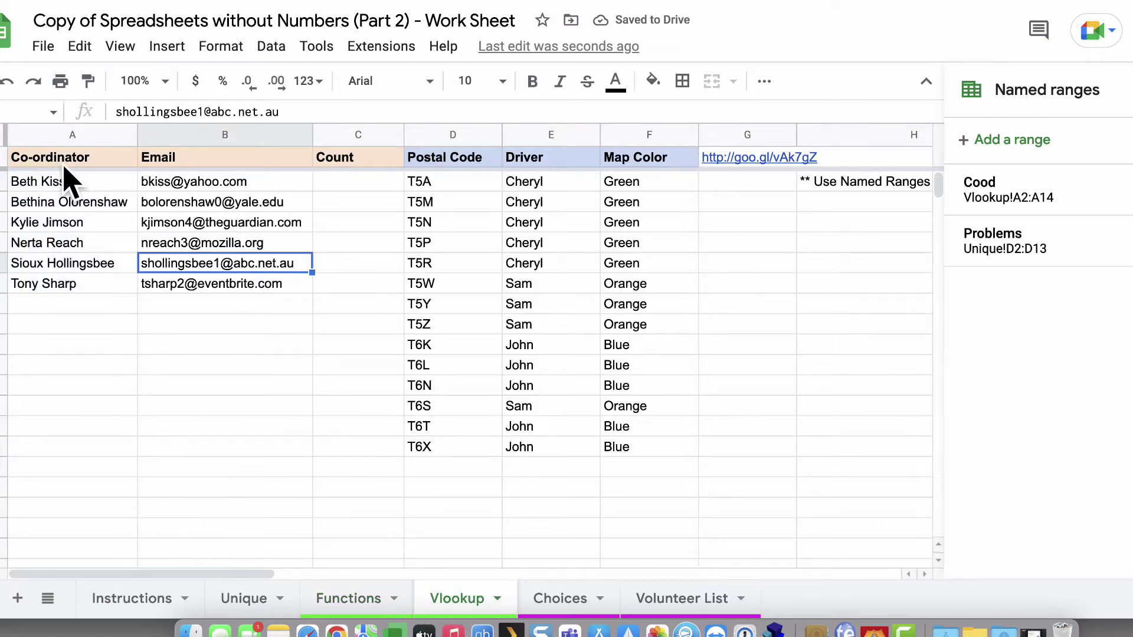
{"action": "left_click_drag", "start_coordinate": [66, 180], "coordinate": [301, 427]}
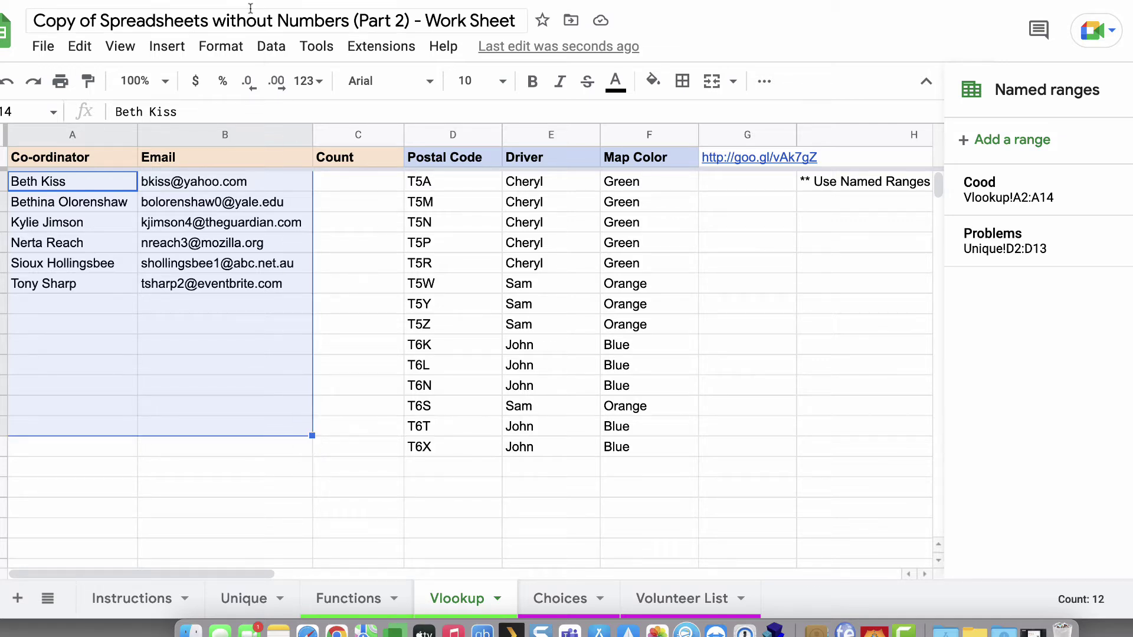
{"action": "left_click", "coordinate": [272, 47]}
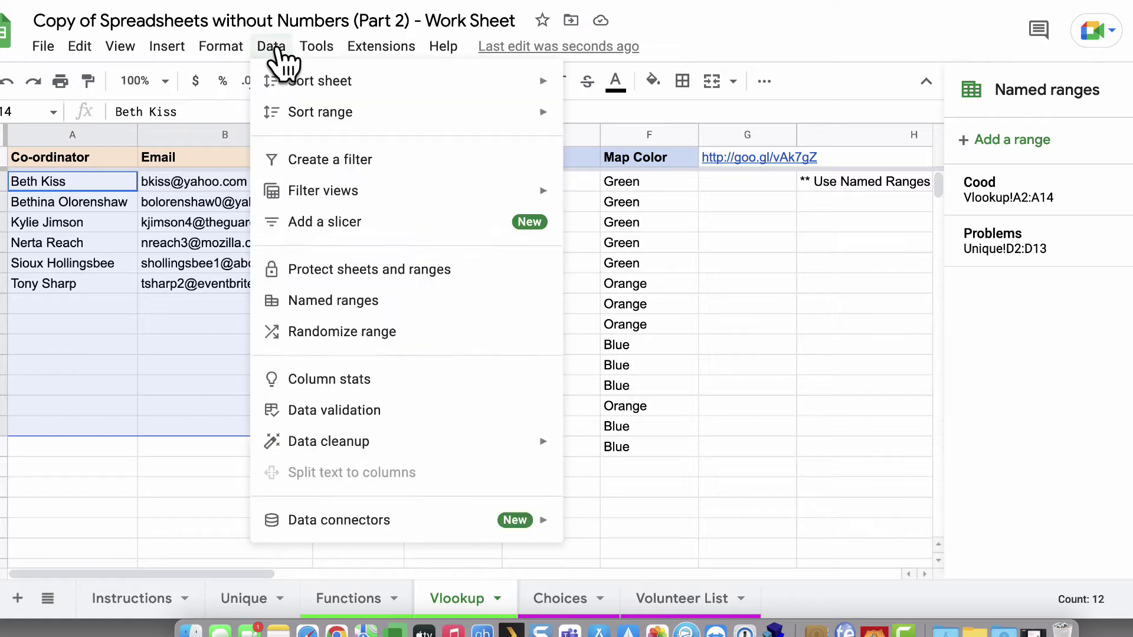
{"action": "left_click", "coordinate": [323, 302]}
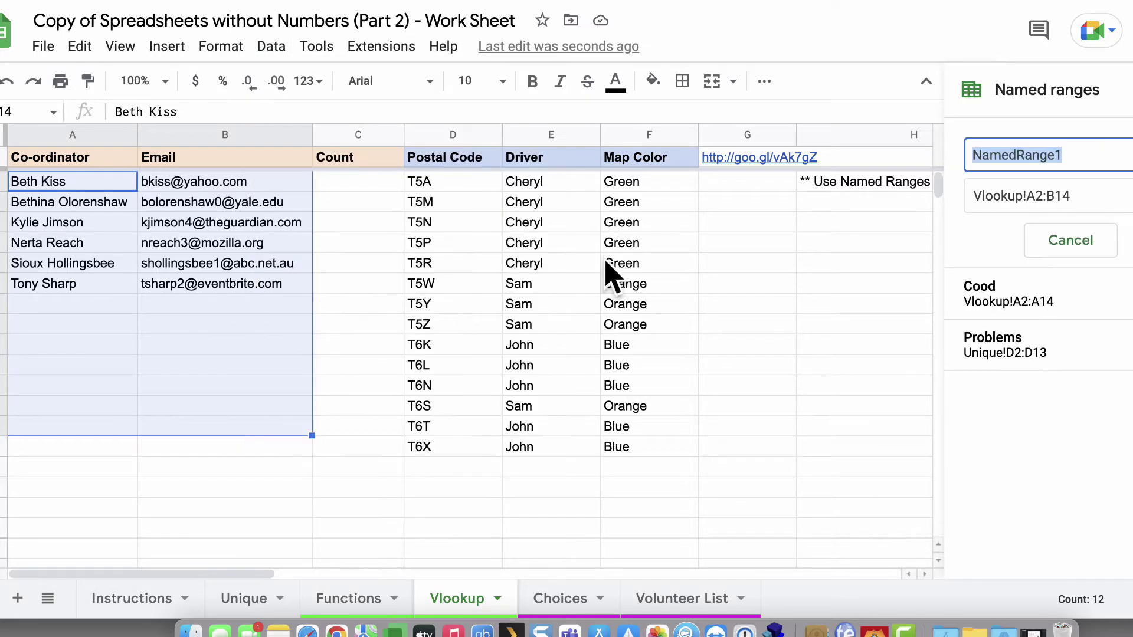
{"action": "type", "text": "CoodEmail"}
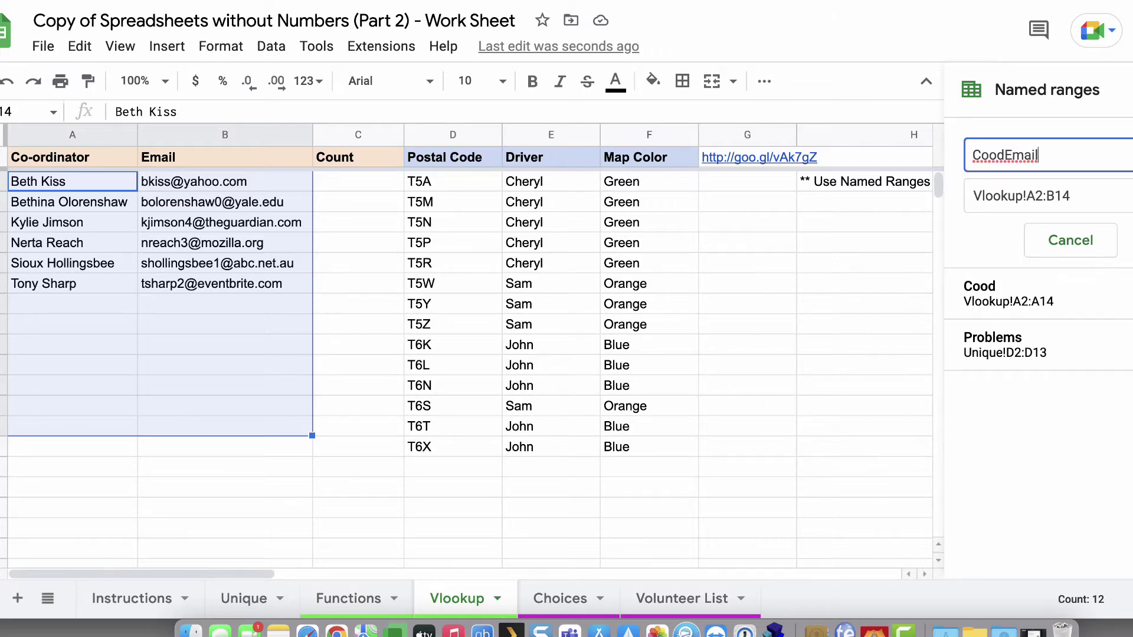
{"action": "key", "text": "Return"}
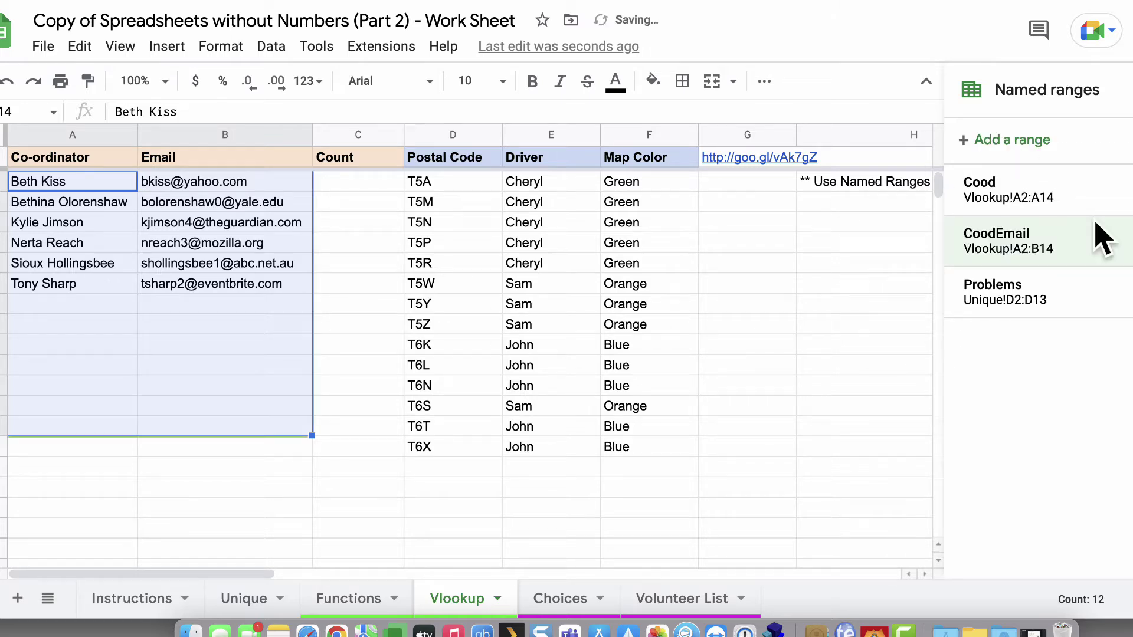
{"action": "left_click", "coordinate": [384, 615]}
{"action": "left_click", "coordinate": [444, 167]}
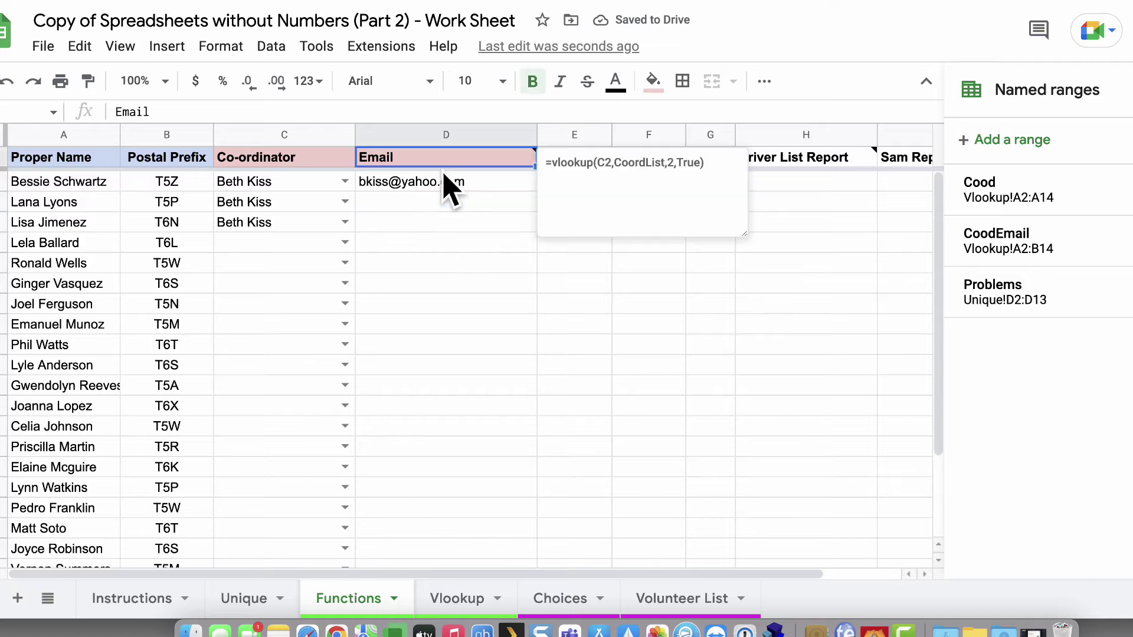
- Replace Vlookup!A2:B14 with CoodEmail in D2's formula, giving =VLOOKUP(C2,CoodEmail,2,True)
{"action": "left_click", "coordinate": [514, 181]}
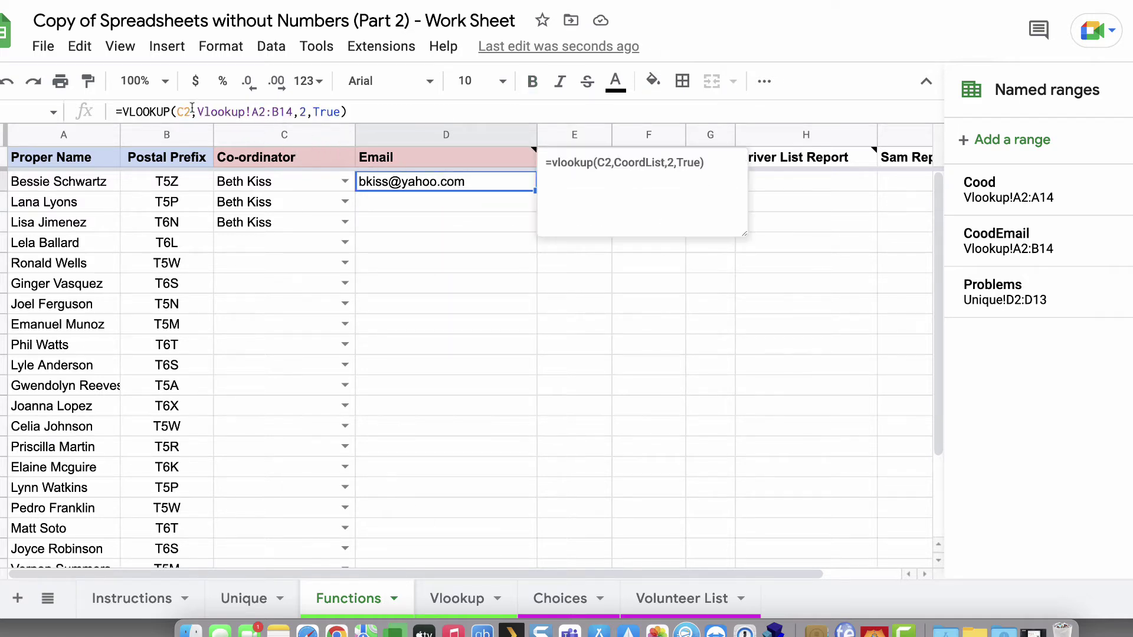
{"action": "left_click_drag", "start_coordinate": [198, 108], "coordinate": [289, 108]}
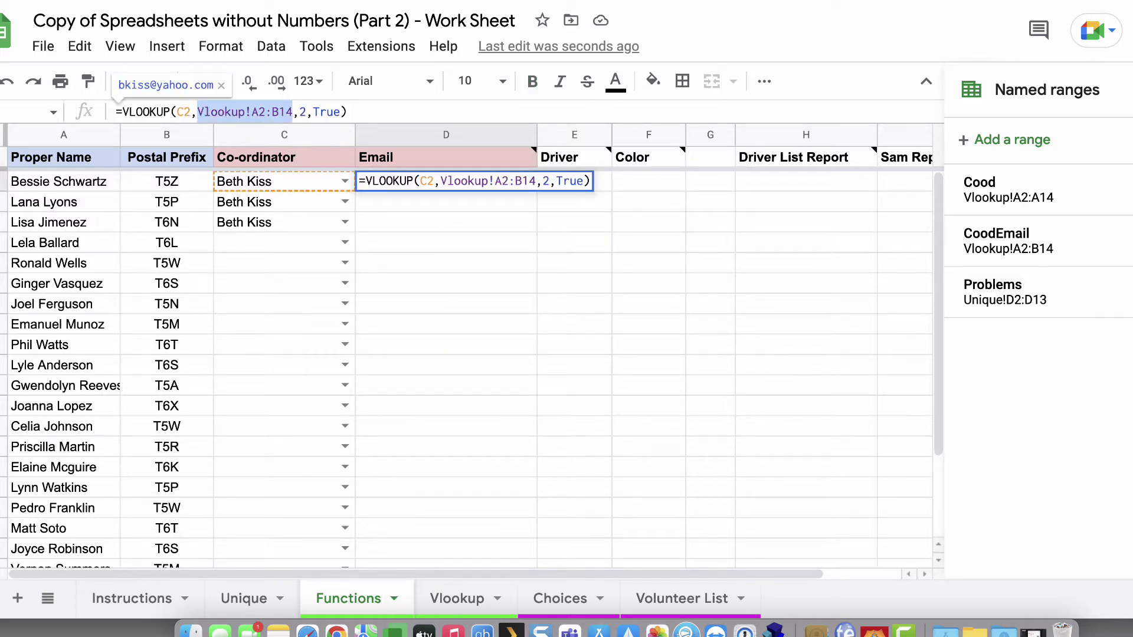
{"action": "mouse_move", "coordinate": [576, 171]}
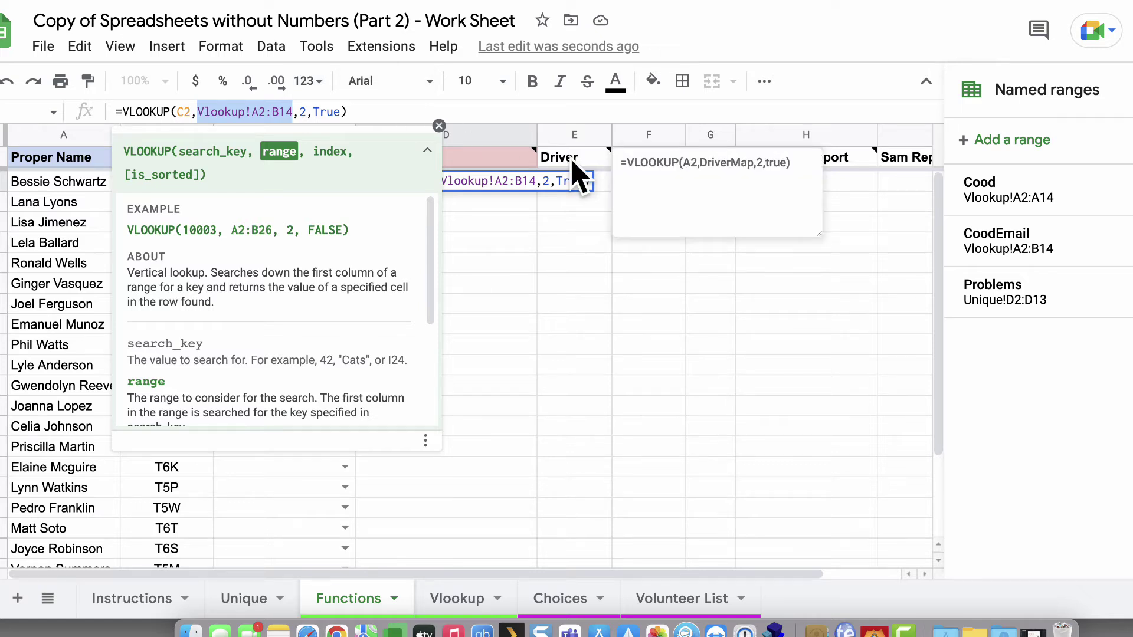
{"action": "type", "text": "cood"}
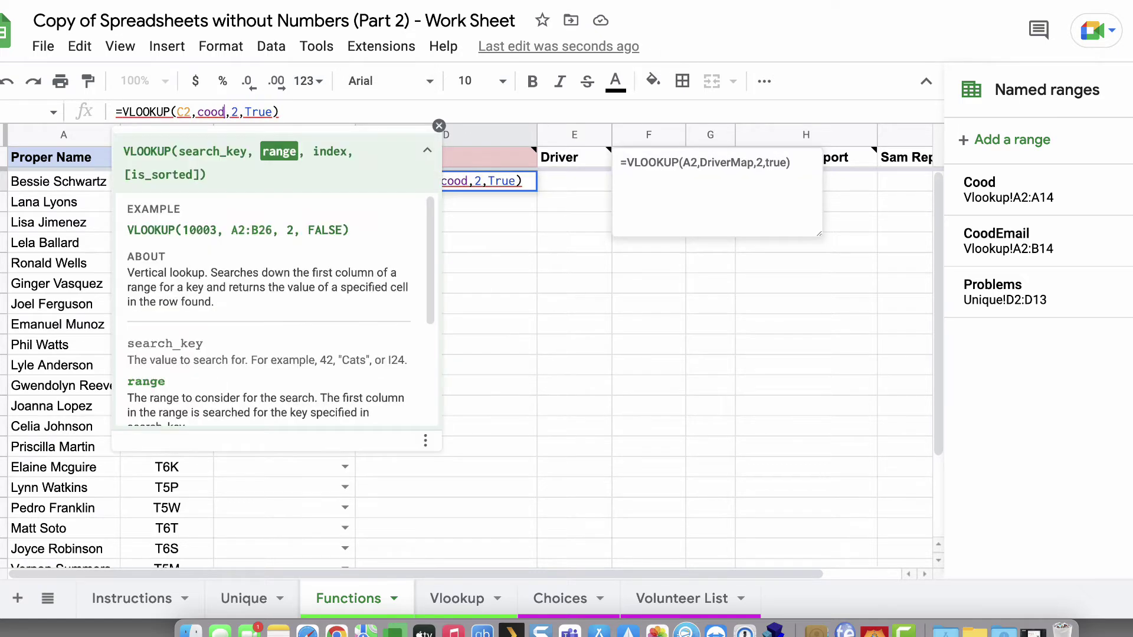
{"action": "type", "text": "e"}
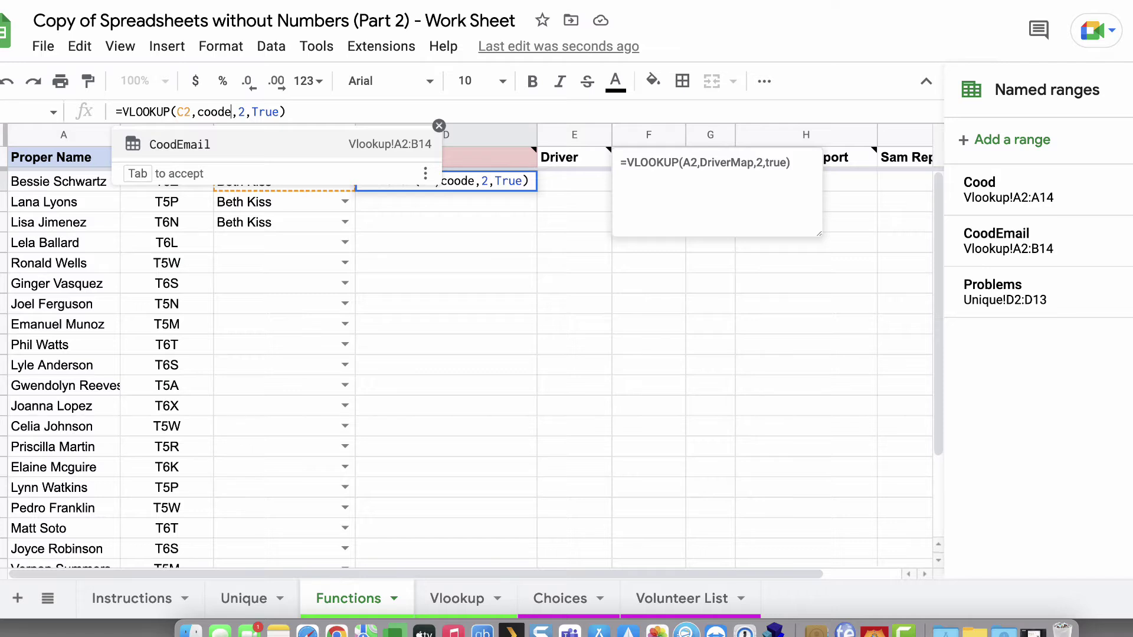
{"action": "left_click", "coordinate": [242, 148]}
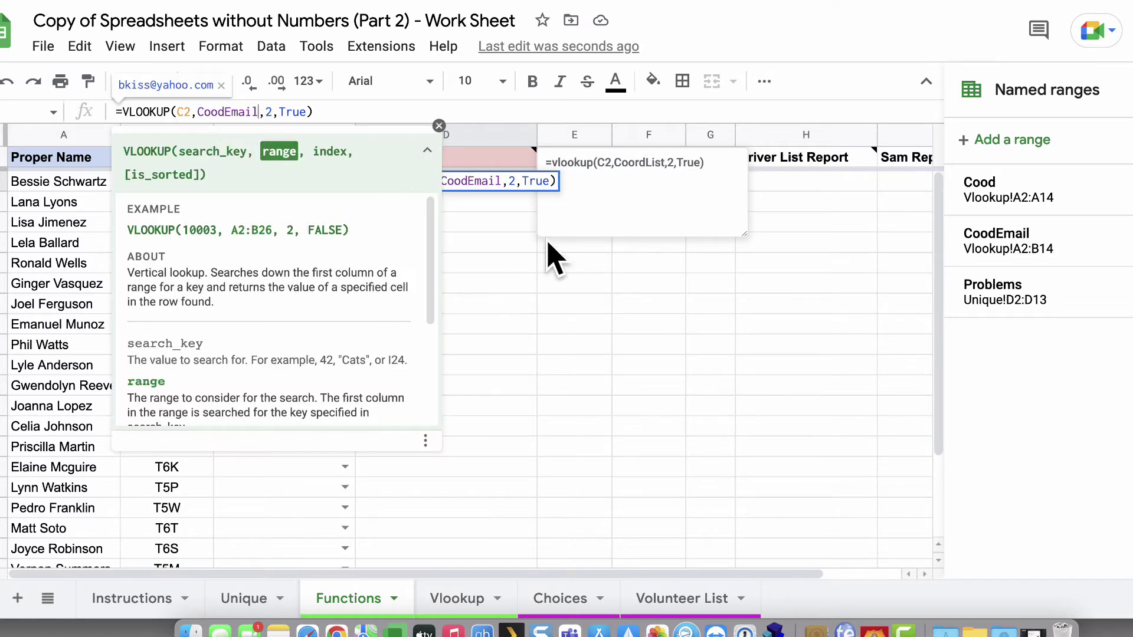
{"action": "key", "text": "Return"}
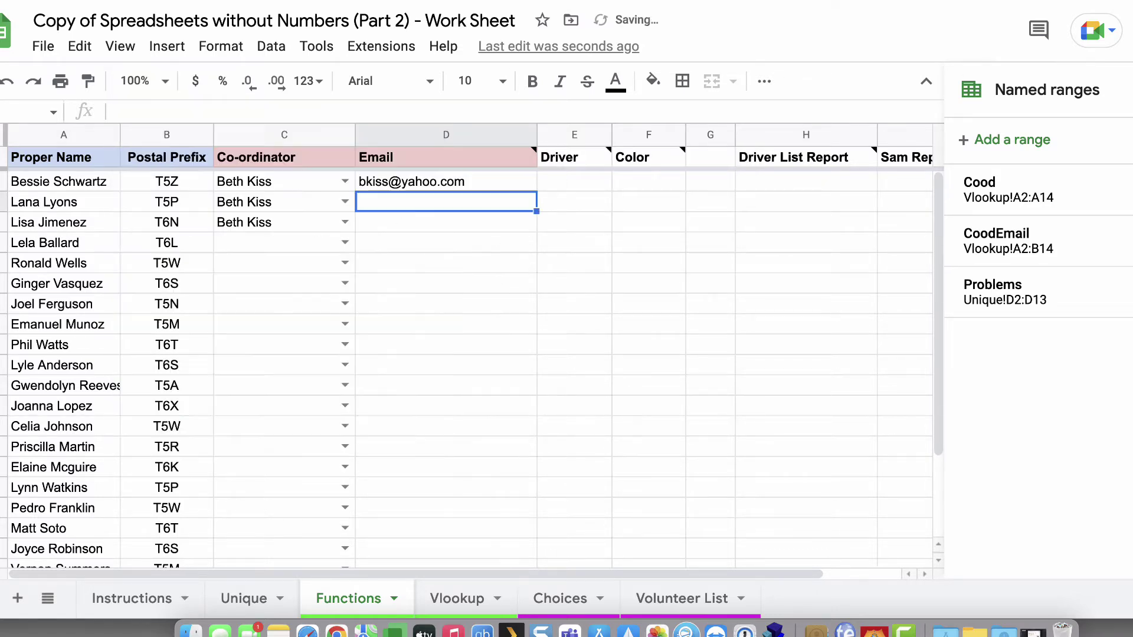
- Fill the lookup down the Email column and assign different coordinators to rows 3 and 4
{"action": "left_click", "coordinate": [496, 183]}
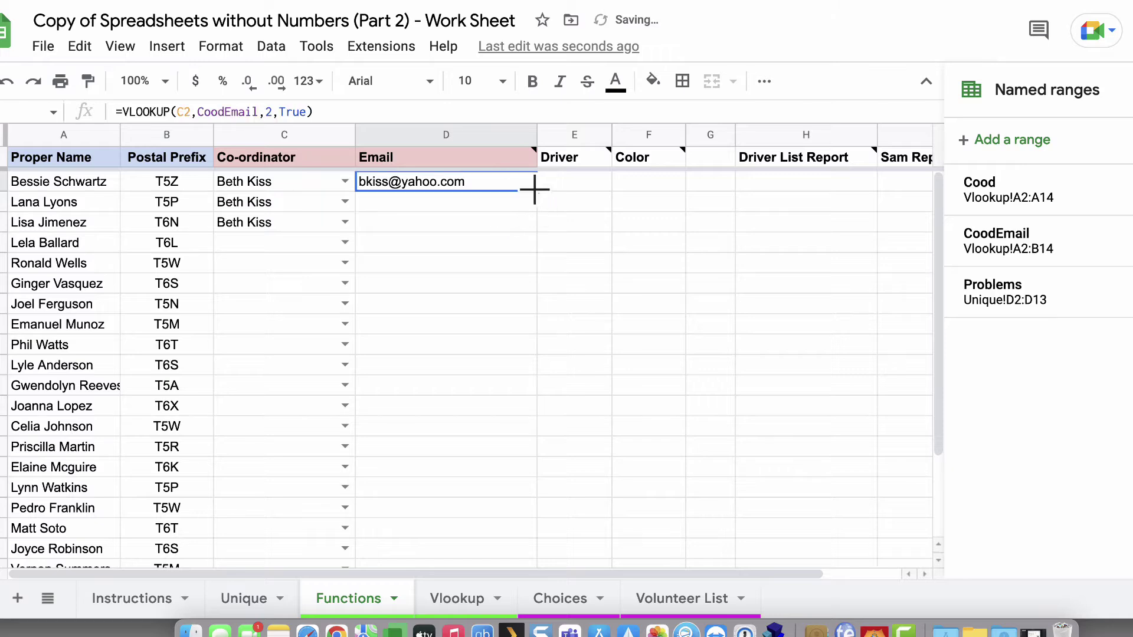
{"action": "left_click_drag", "start_coordinate": [535, 192], "coordinate": [513, 501]}
{"action": "scroll", "coordinate": [506, 362], "scroll_direction": "up", "scroll_amount": 5}
{"action": "scroll", "coordinate": [506, 362], "scroll_direction": "right", "scroll_amount": 2}
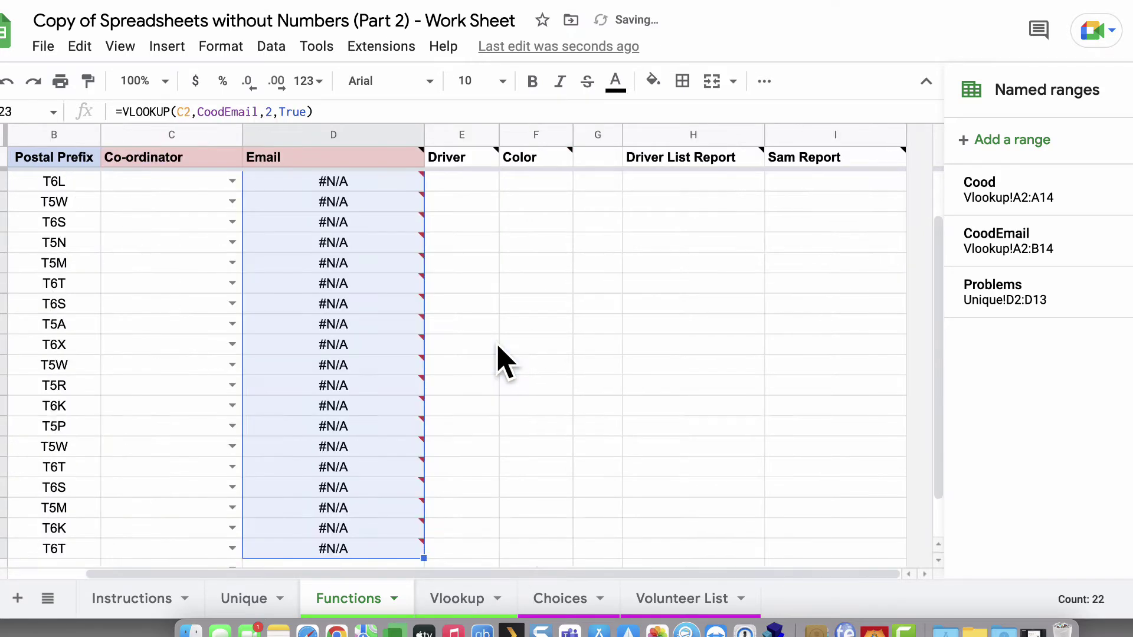
{"action": "left_click", "coordinate": [232, 202]}
{"action": "left_click", "coordinate": [153, 279]}
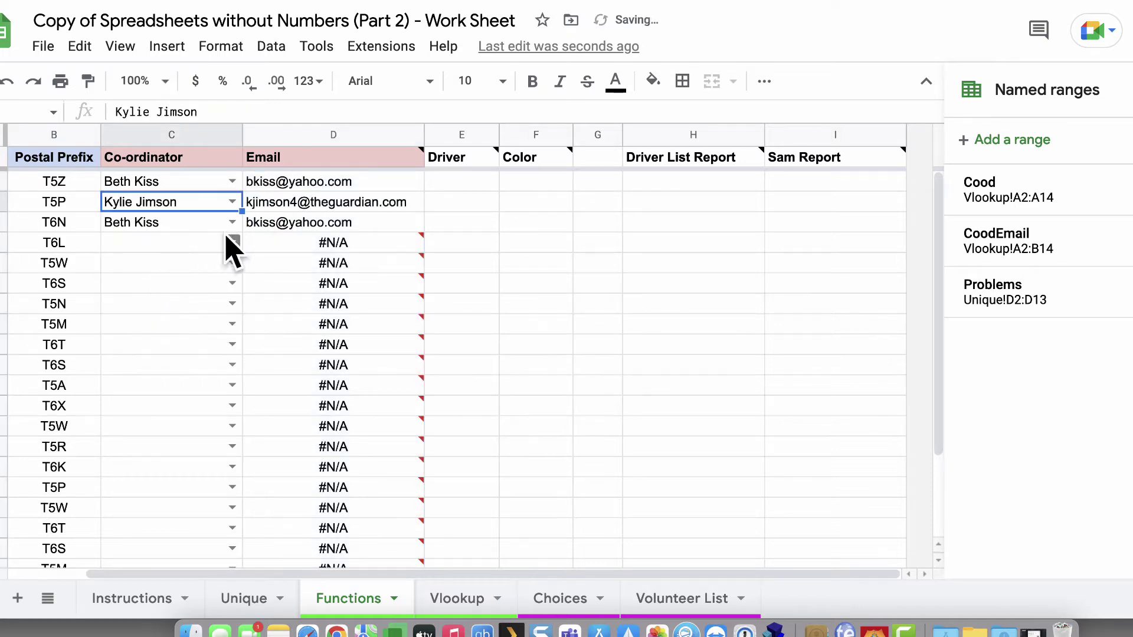
{"action": "left_click", "coordinate": [232, 223]}
{"action": "left_click", "coordinate": [165, 351]}
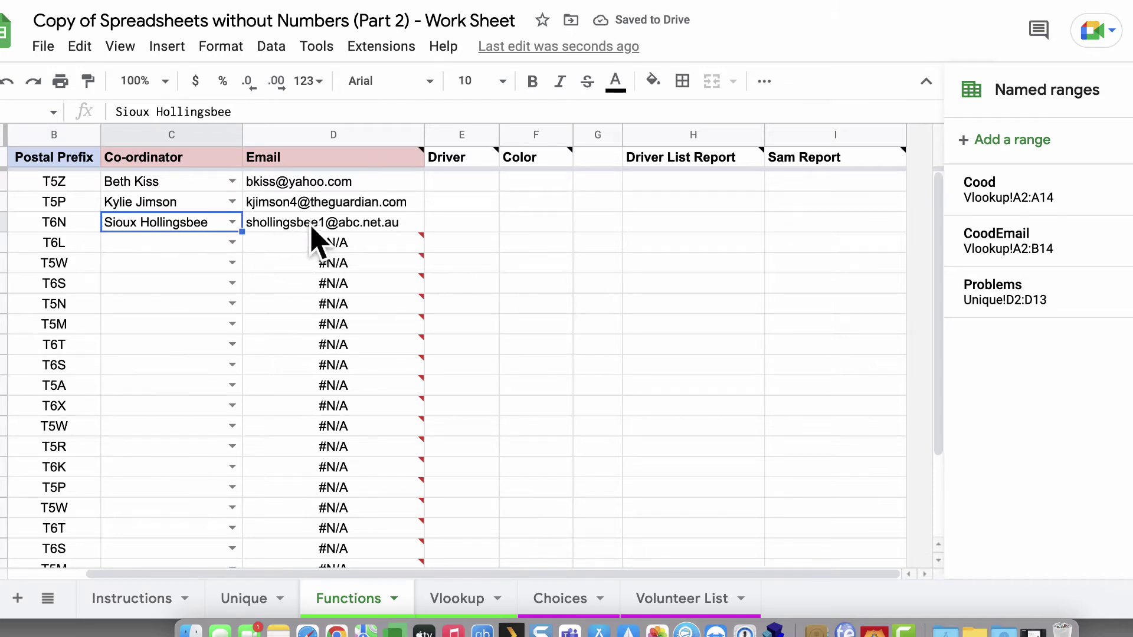
{"action": "mouse_move", "coordinate": [317, 229]}
{"action": "left_click", "coordinate": [1122, 90]}
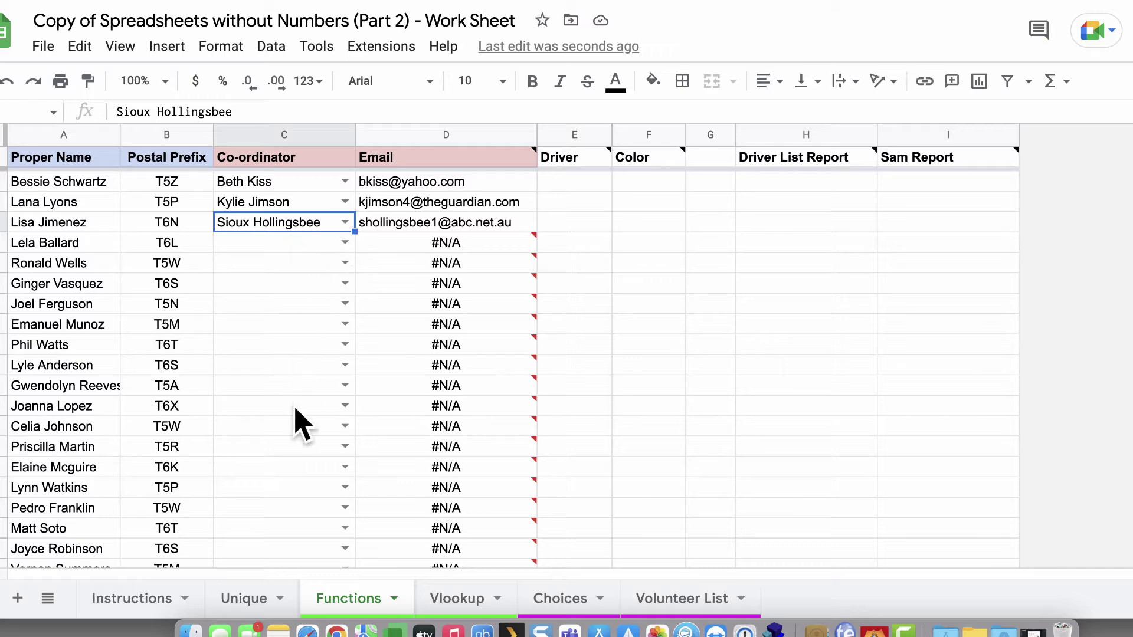
{"action": "mouse_move", "coordinate": [489, 255]}
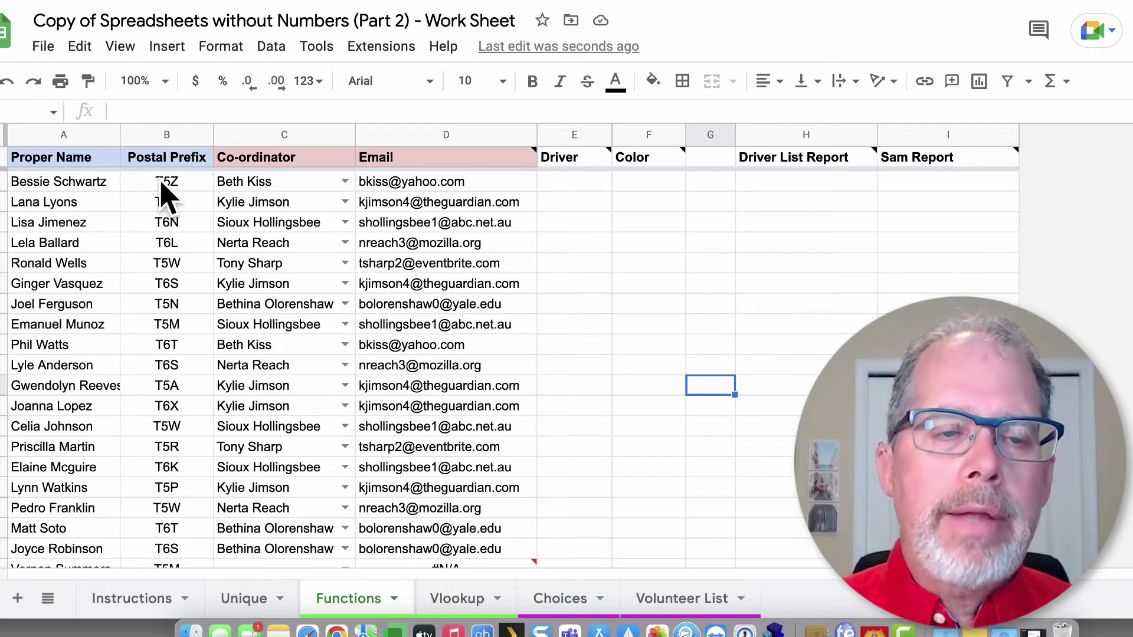
- Follow the goo.gl/vAk7gZ short link in the Vlookup sheet's G1 to the Edmonton postal code map
{"action": "left_click", "coordinate": [479, 599]}
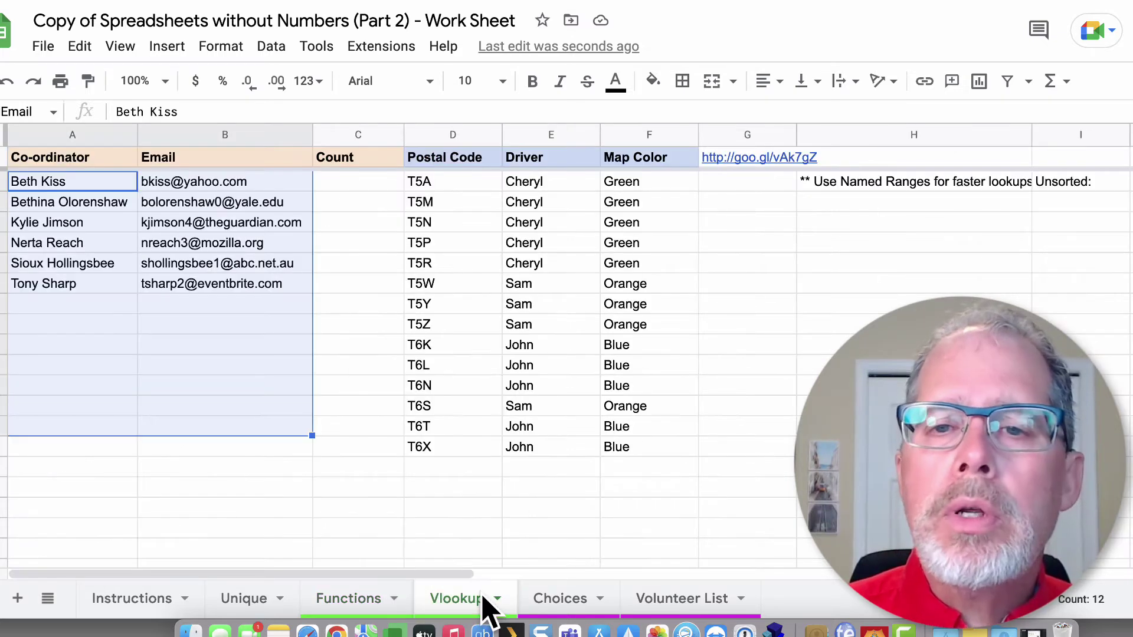
{"action": "left_click", "coordinate": [757, 162]}
{"action": "left_click", "coordinate": [801, 196]}
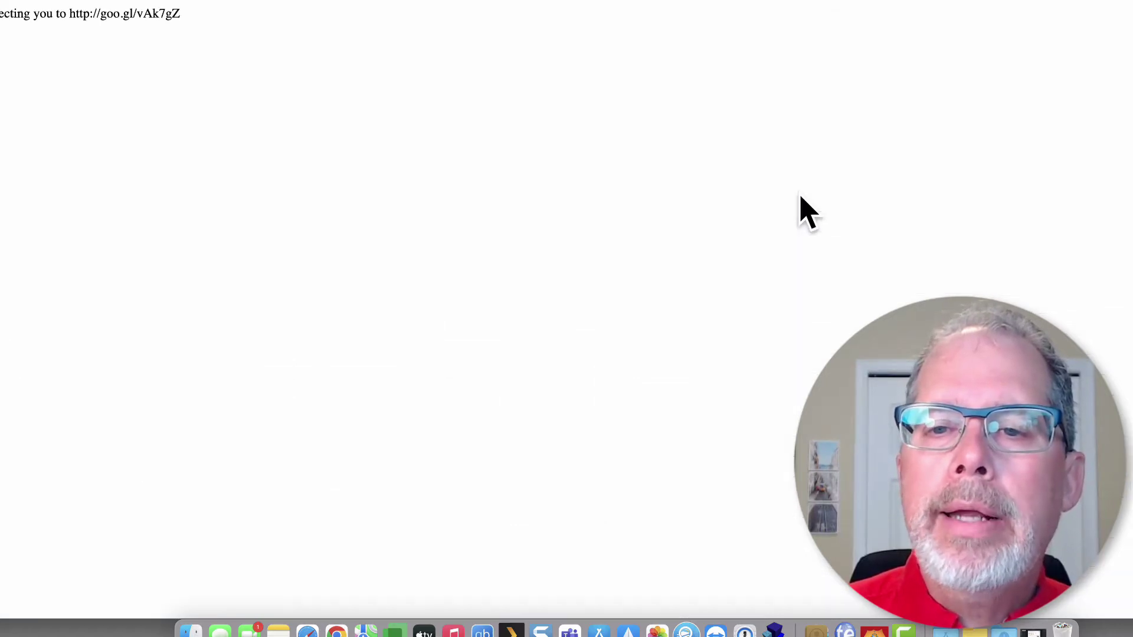
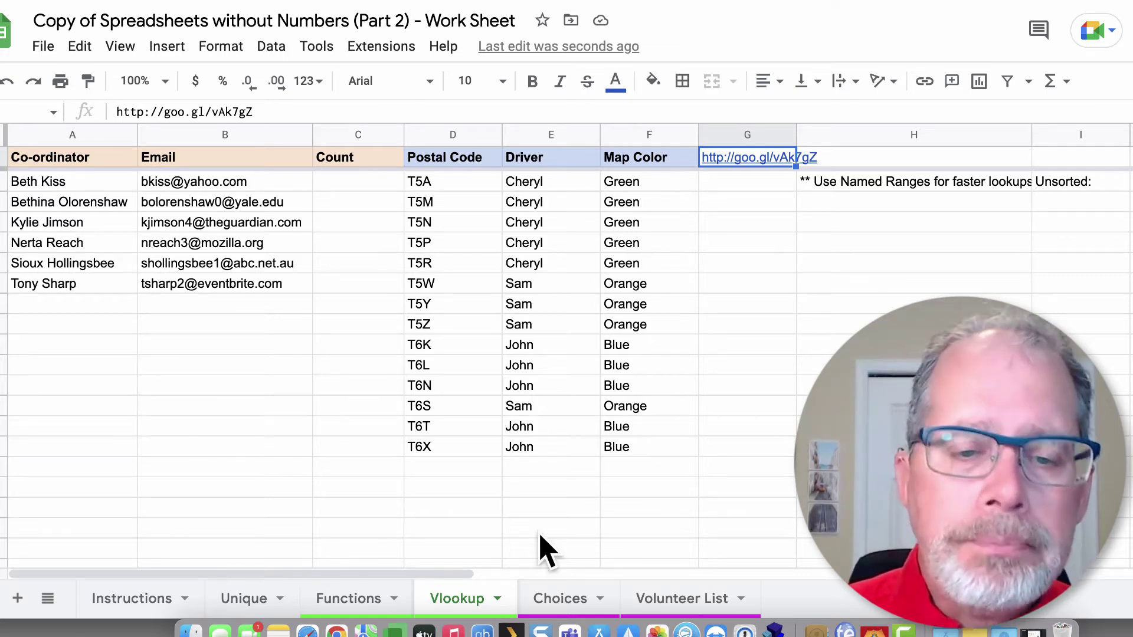
- Name the postal code, driver and map colour table Vlookup!D2:F15 as DriverList, then return to Functions
{"action": "left_click", "coordinate": [359, 605]}
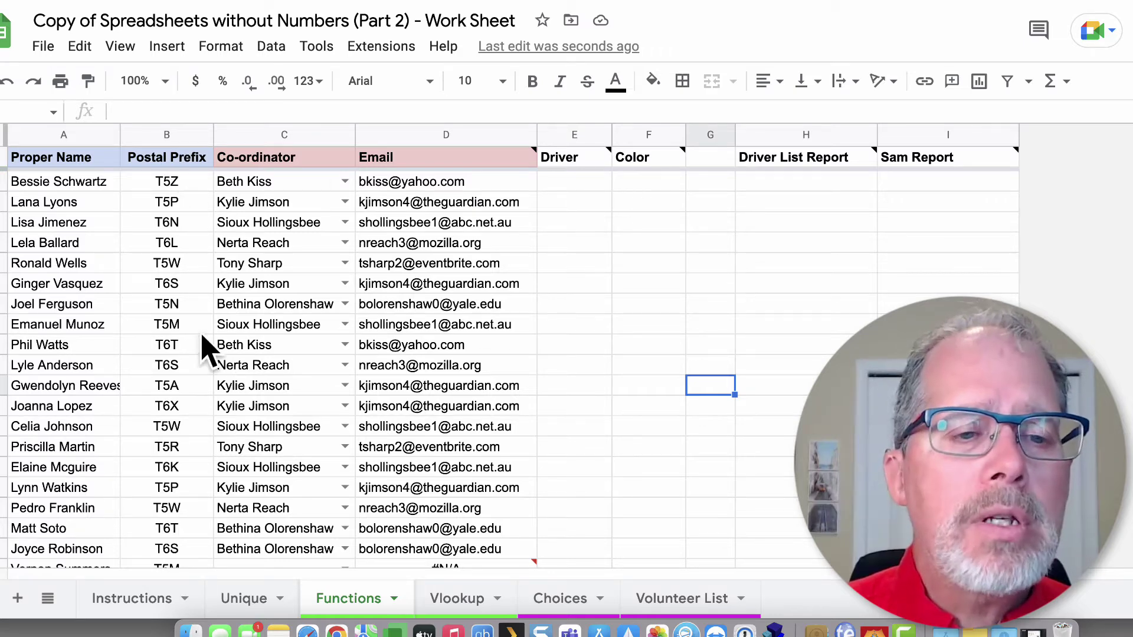
{"action": "left_click", "coordinate": [455, 602]}
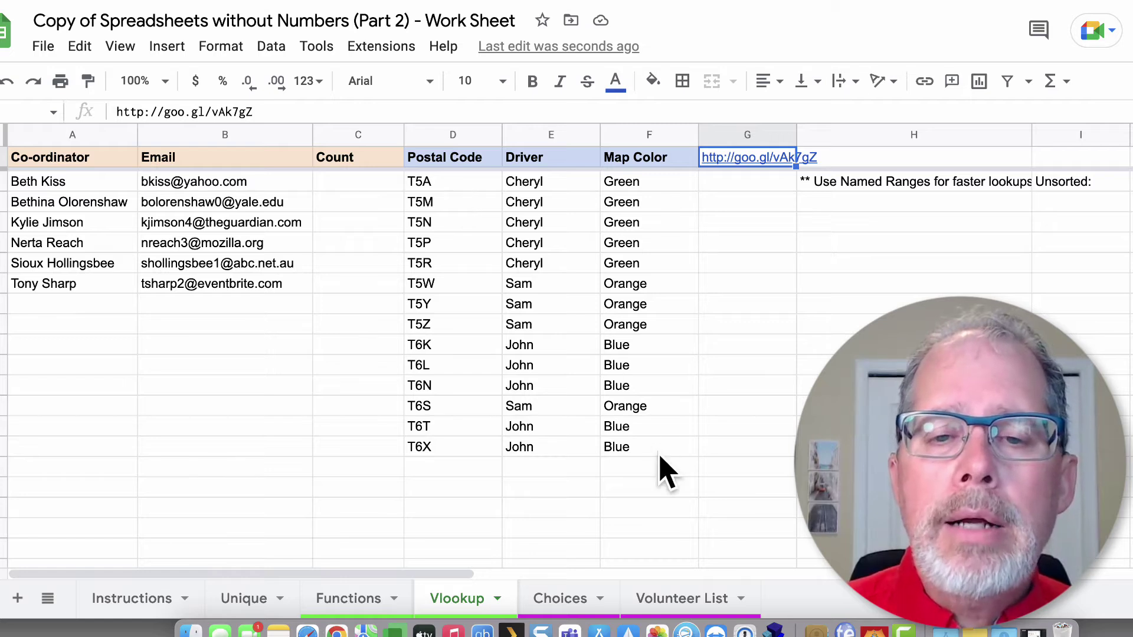
{"action": "left_click", "coordinate": [448, 181]}
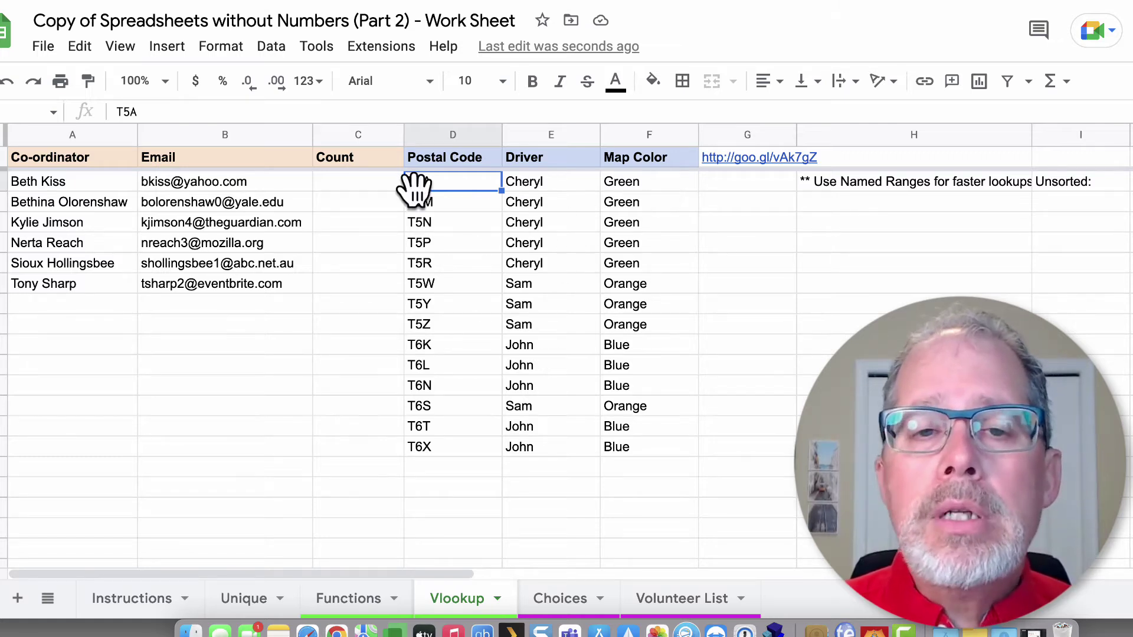
{"action": "left_click_drag", "start_coordinate": [451, 189], "coordinate": [652, 468]}
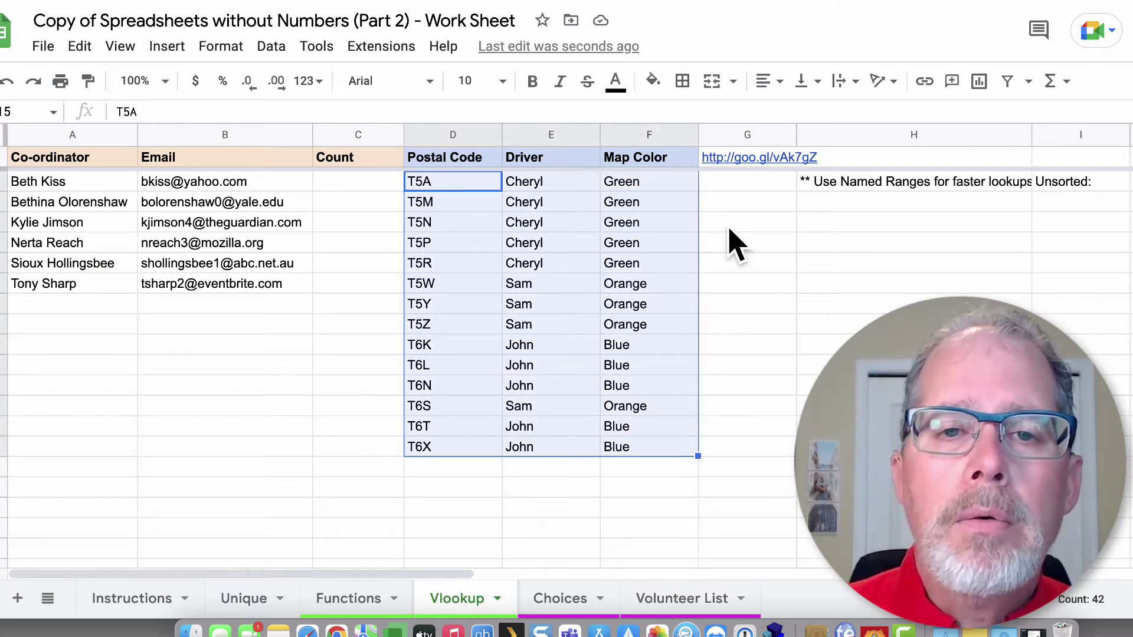
{"action": "left_click", "coordinate": [271, 47]}
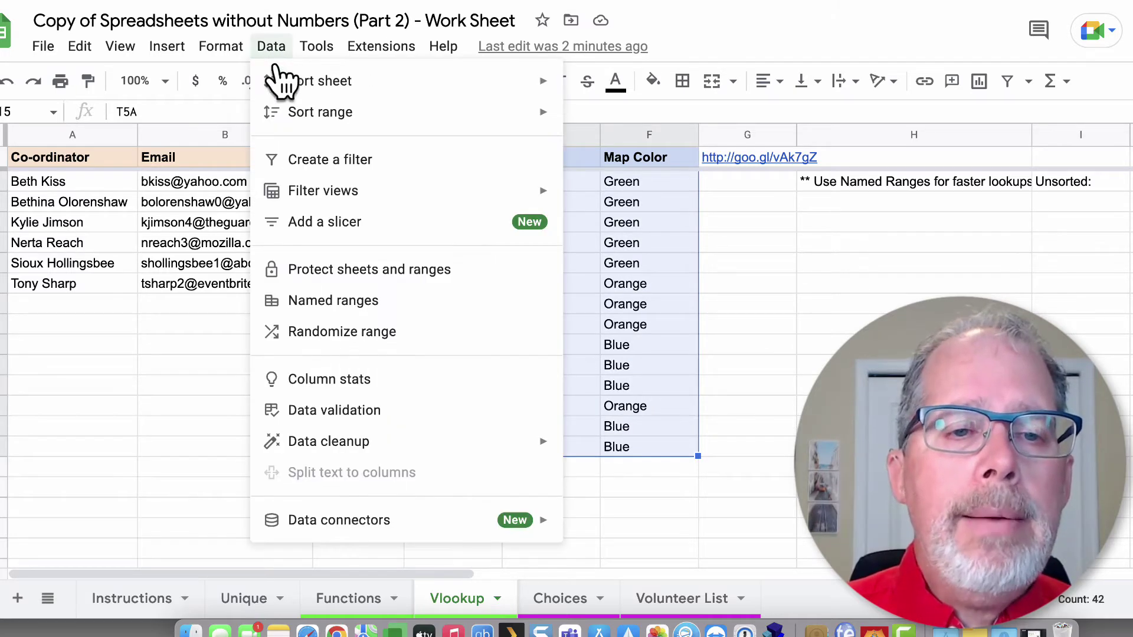
{"action": "left_click", "coordinate": [333, 299]}
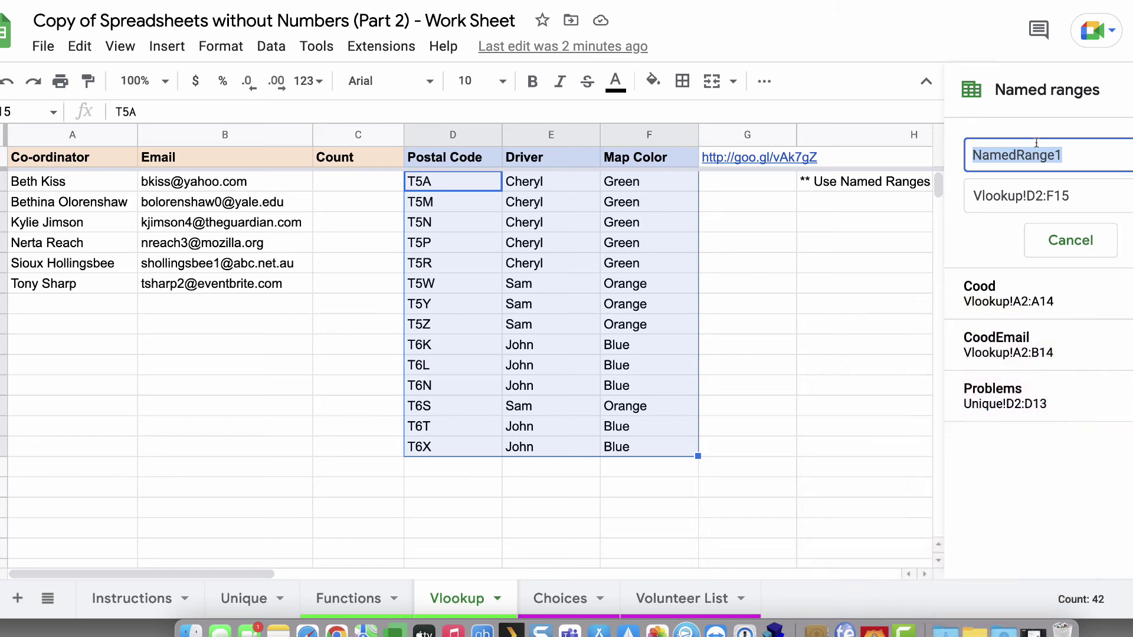
{"action": "type", "text": "DriverList"}
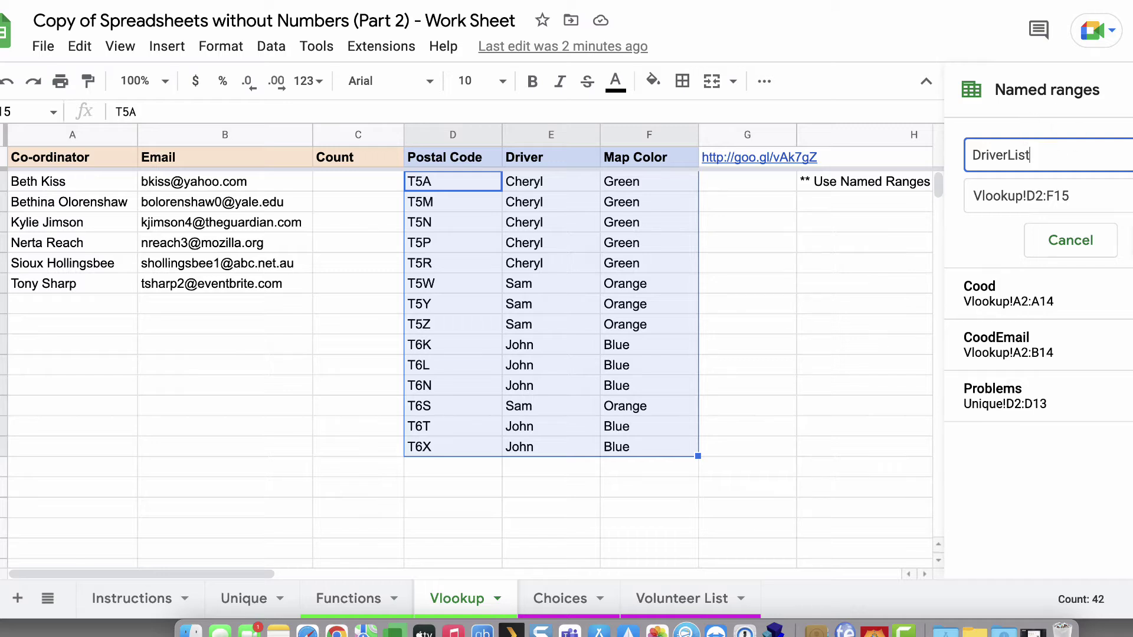
{"action": "key", "text": "Return"}
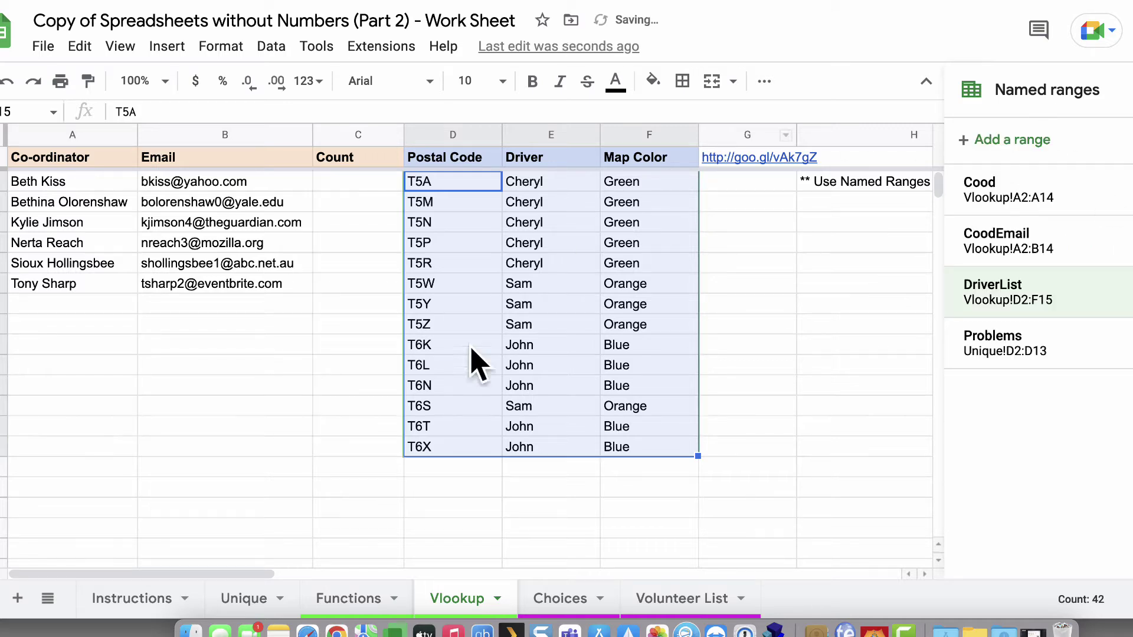
{"action": "left_click", "coordinate": [349, 598]}
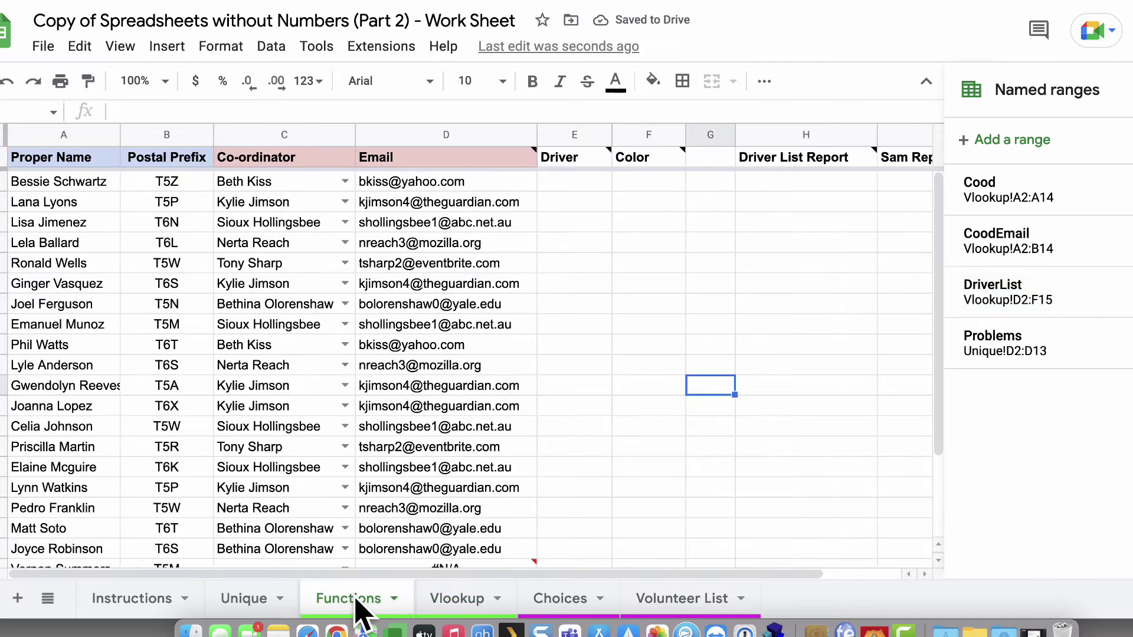
- Enter =VLOOKUP(B2,DriverList,2,True) in the Functions sheet's E2 Driver cell
{"action": "left_click", "coordinate": [575, 184]}
{"action": "type", "text": "=vl"}
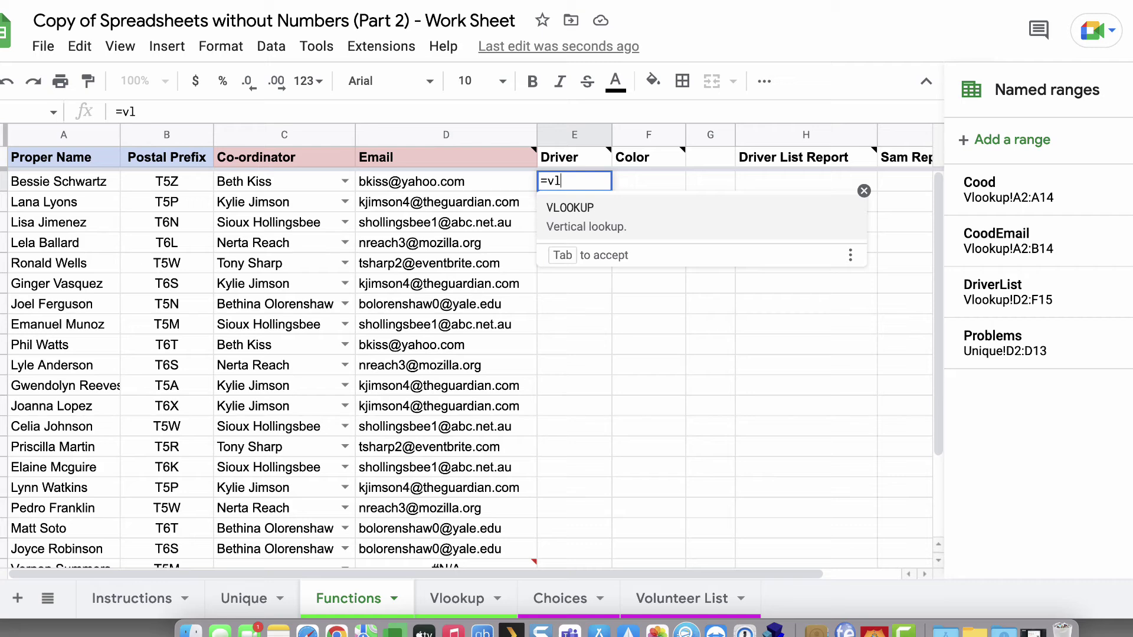
{"action": "key", "text": "Tab"}
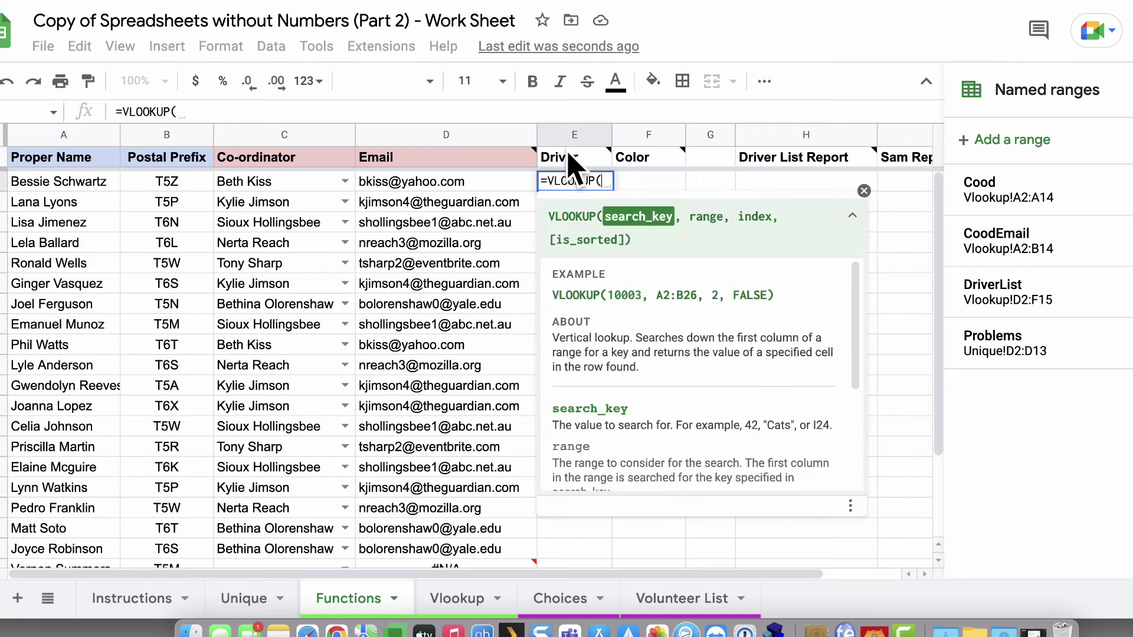
{"action": "left_click", "coordinate": [175, 187]}
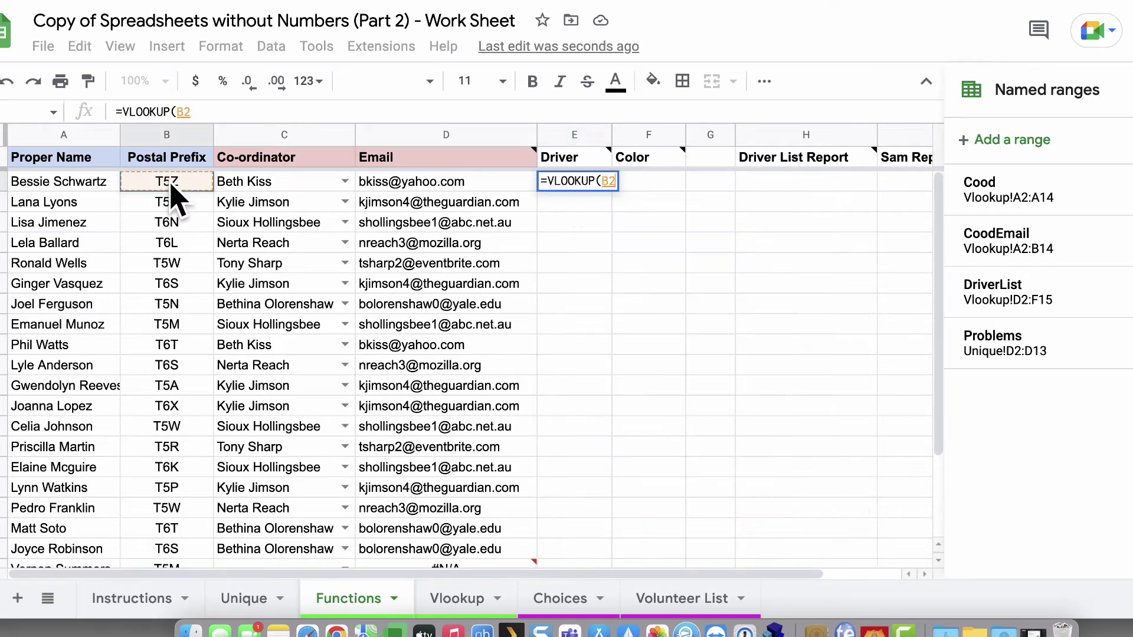
{"action": "type", "text": ","}
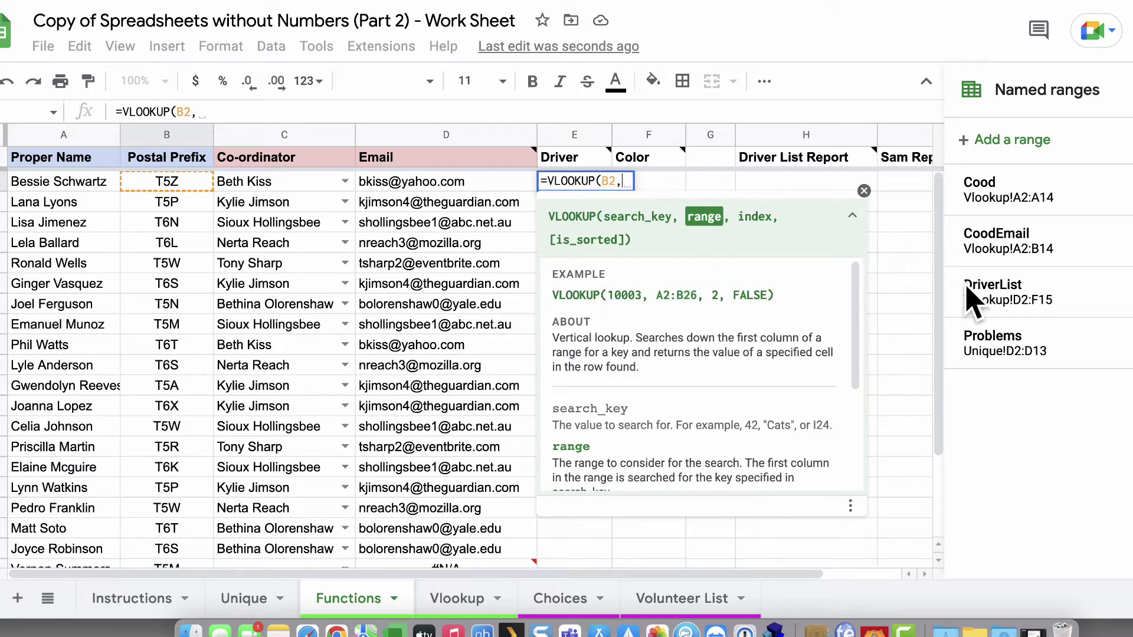
{"action": "type", "text": "Driv"}
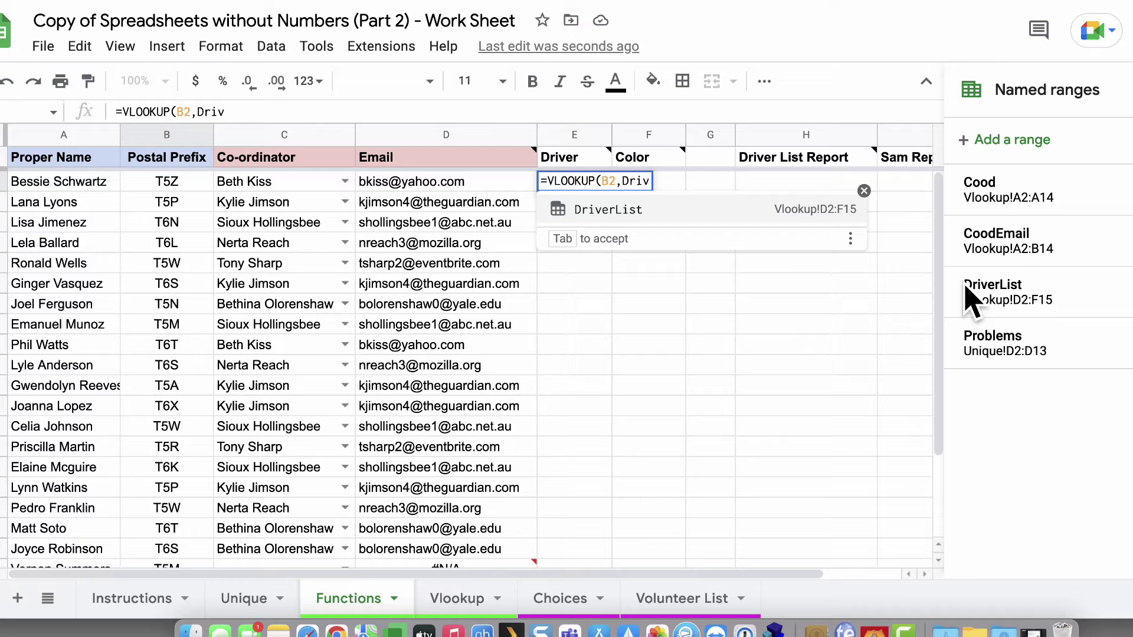
{"action": "left_click", "coordinate": [619, 212]}
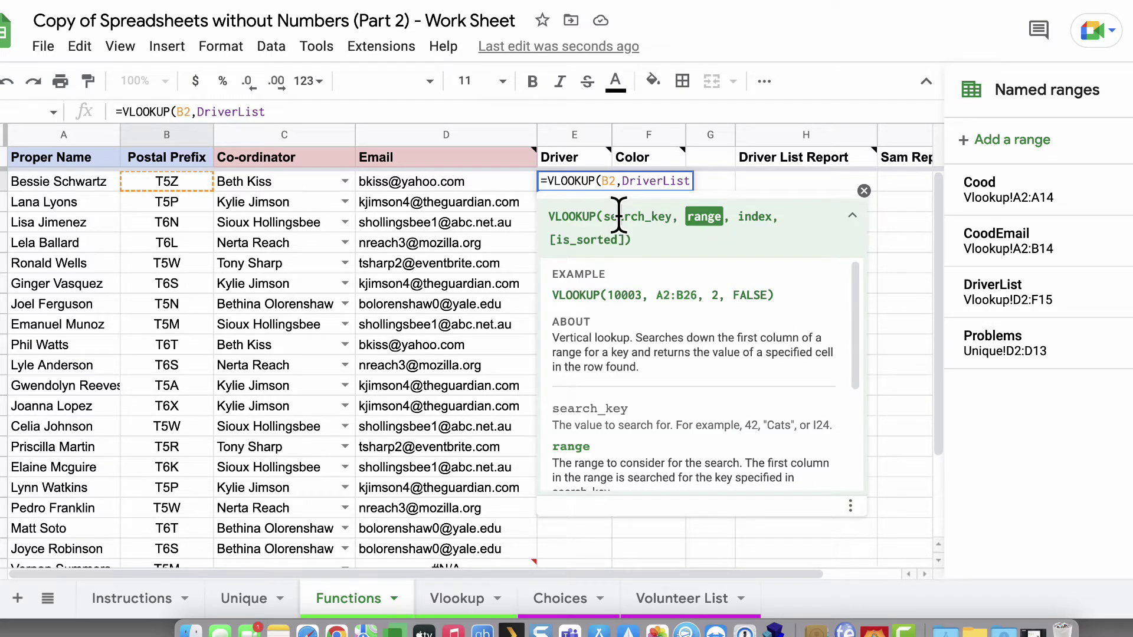
{"action": "type", "text": ",2,"}
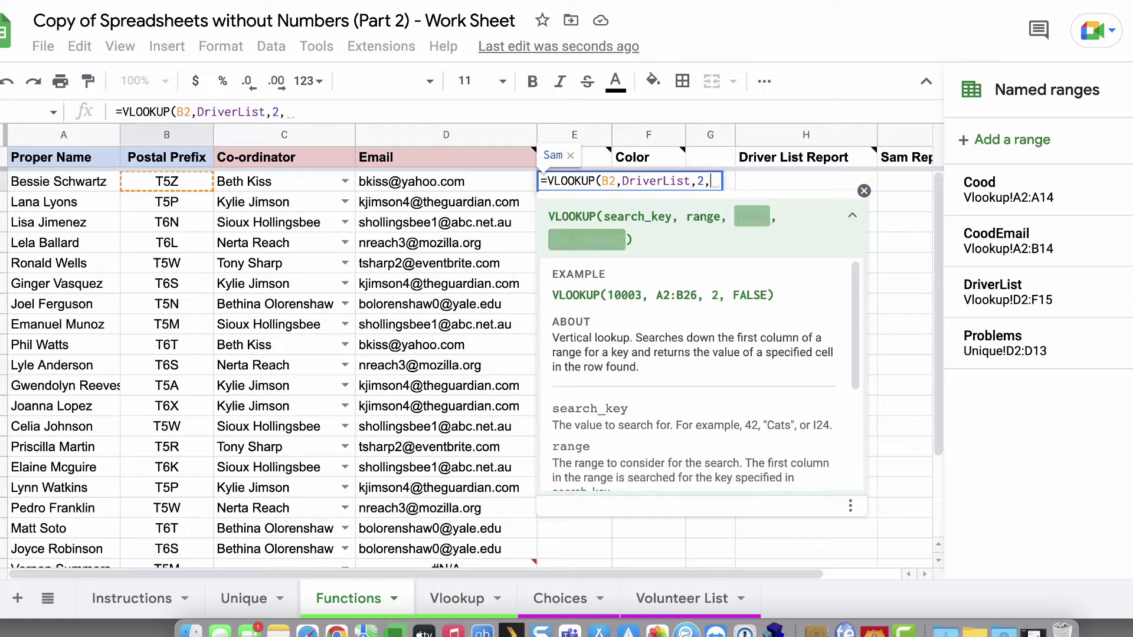
{"action": "type", "text": "True"}
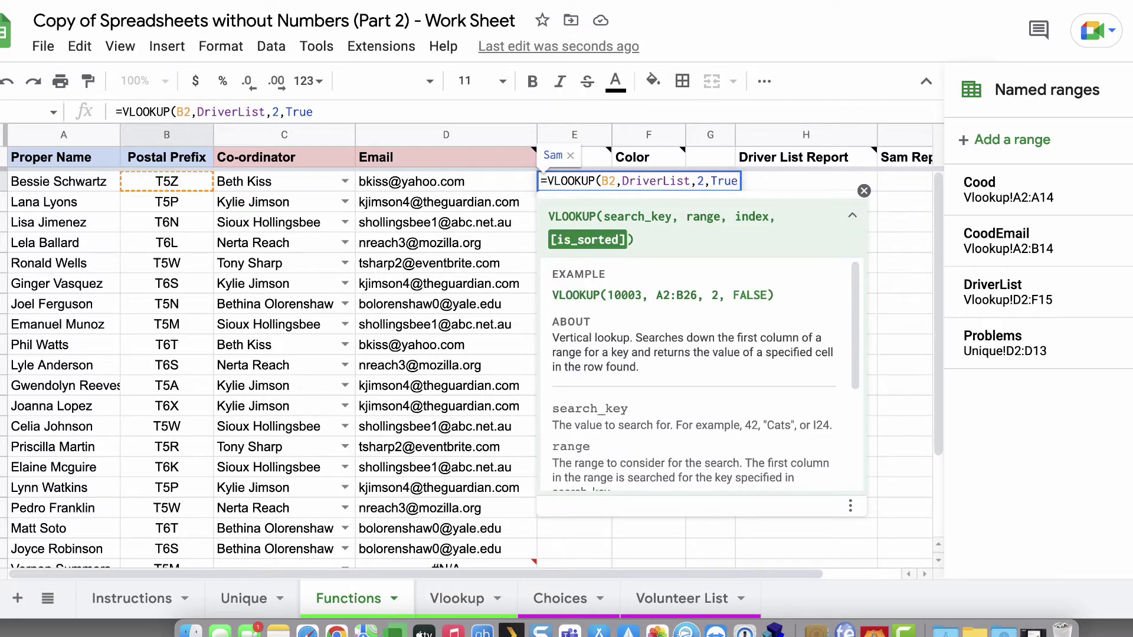
{"action": "type", "text": ")"}
{"action": "key", "text": "Return"}
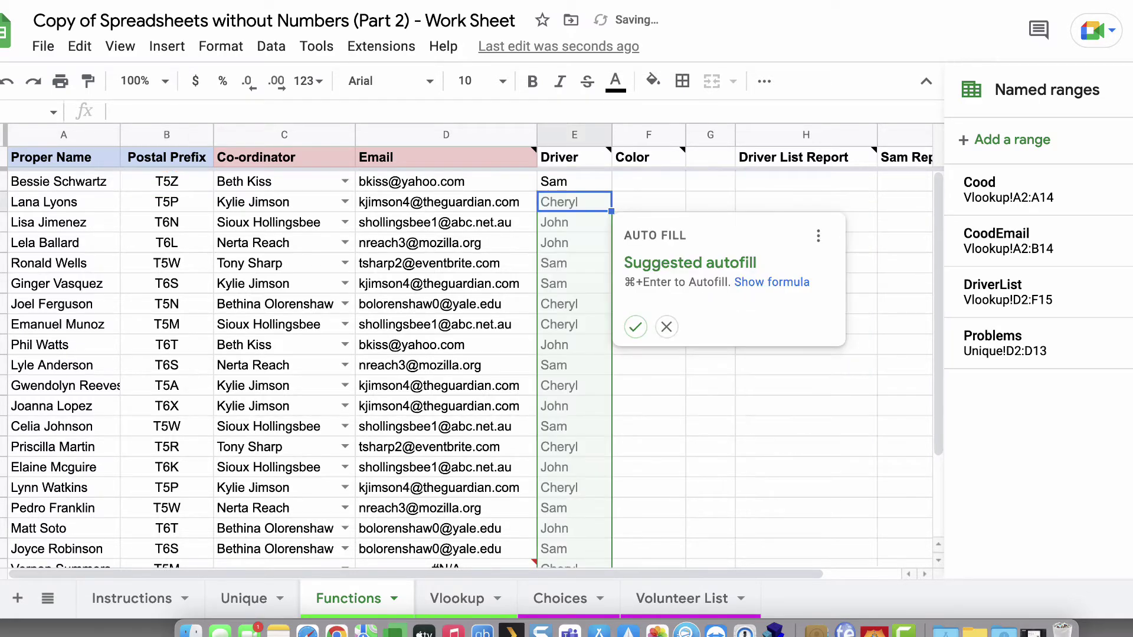
- Autofill the driver lookup down the Driver column and spot-check lower rows through row 19
{"action": "left_click", "coordinate": [635, 327]}
{"action": "left_click", "coordinate": [576, 224]}
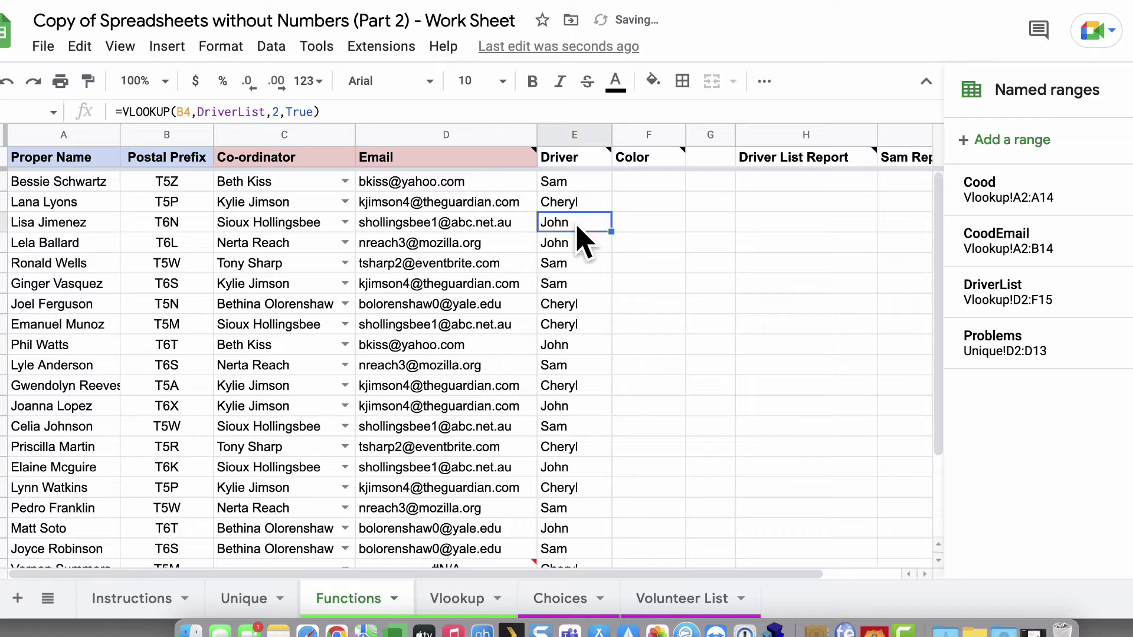
{"action": "left_click", "coordinate": [576, 265]}
{"action": "left_click", "coordinate": [576, 326]}
{"action": "left_click", "coordinate": [573, 407]}
{"action": "left_click", "coordinate": [572, 467]}
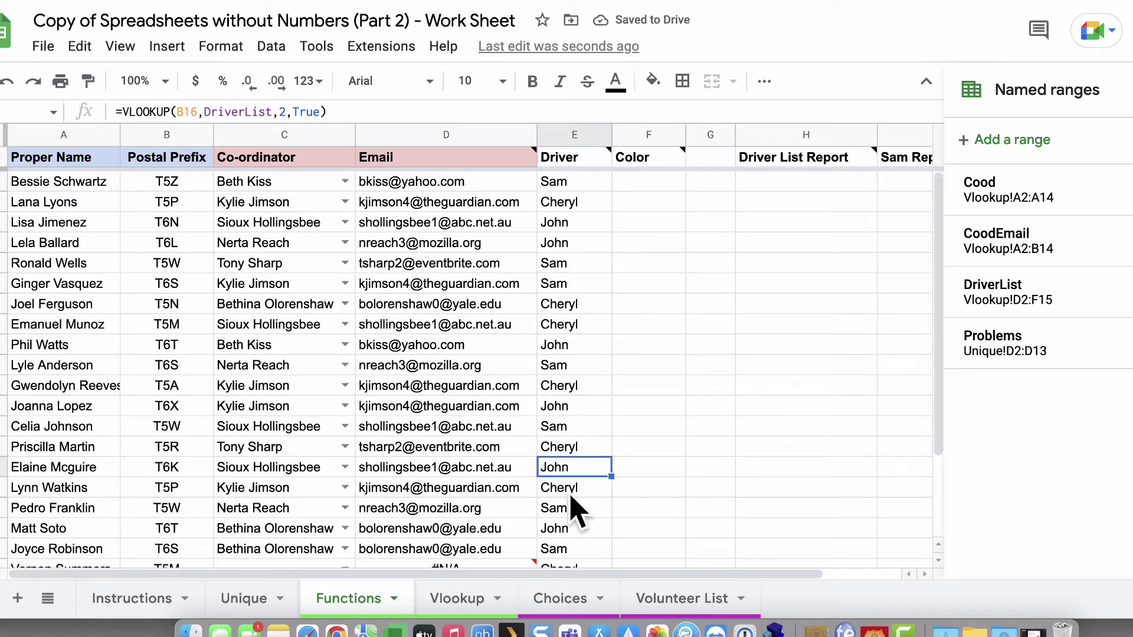
{"action": "left_click", "coordinate": [577, 508]}
{"action": "left_click", "coordinate": [580, 528]}
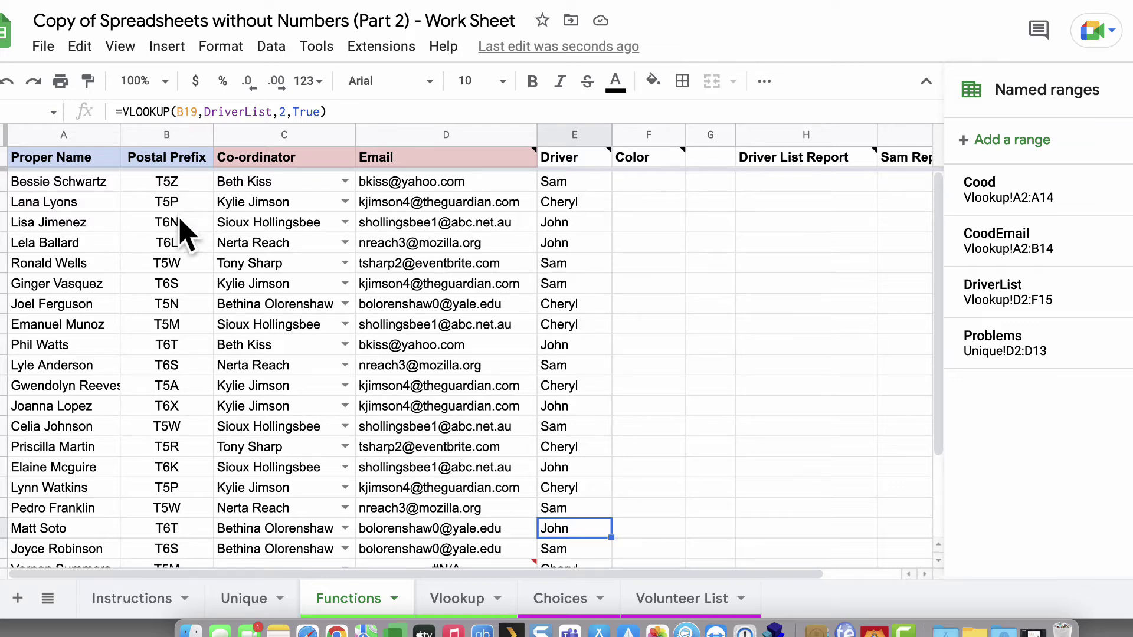
{"action": "left_click", "coordinate": [466, 605]}
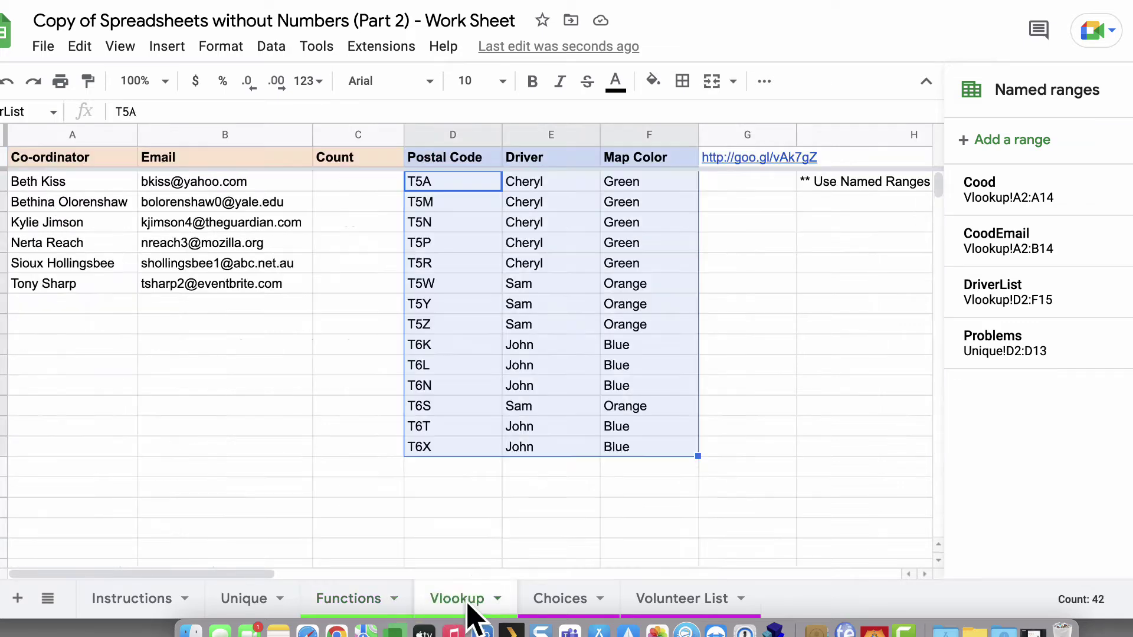
{"action": "left_click", "coordinate": [449, 506]}
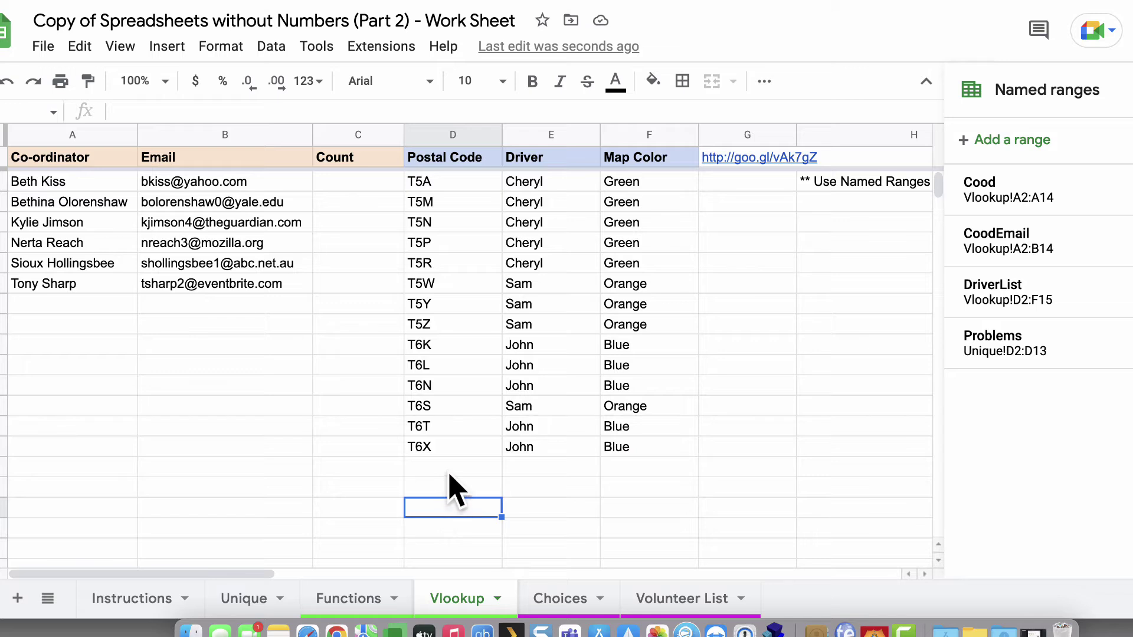
{"action": "left_click", "coordinate": [460, 328]}
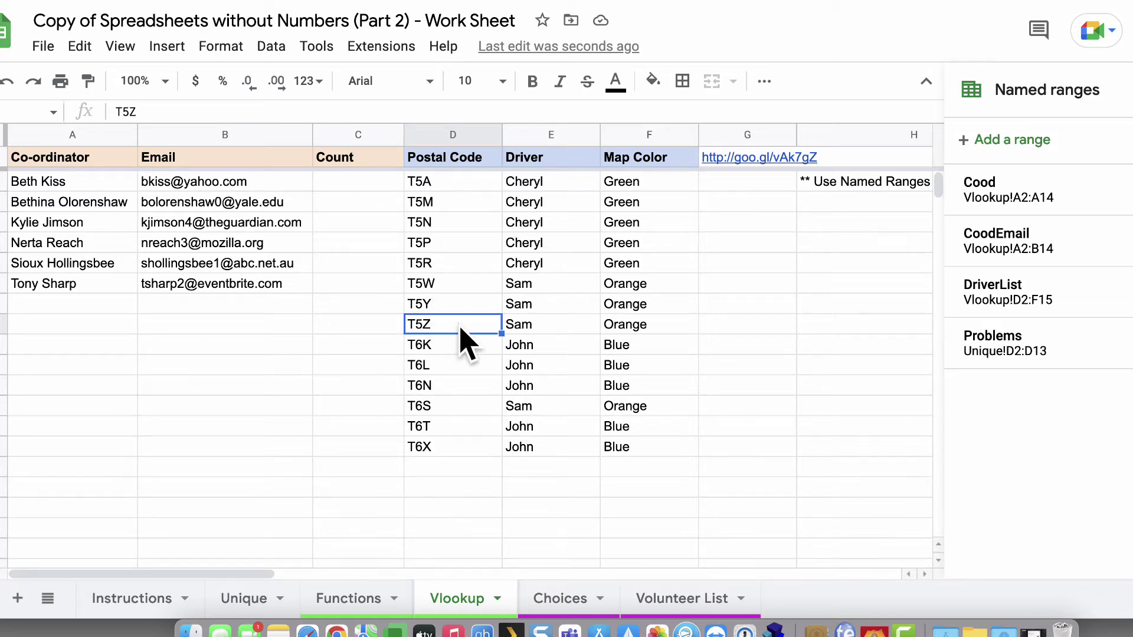
{"action": "left_click", "coordinate": [458, 386]}
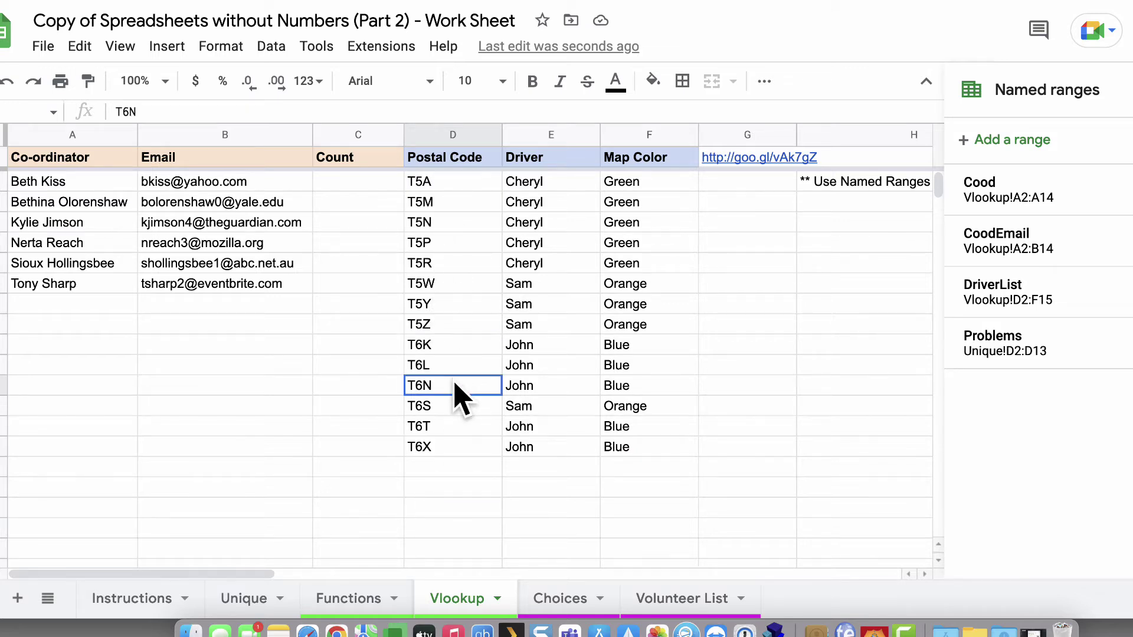
{"action": "left_click", "coordinate": [476, 244]}
{"action": "left_click", "coordinate": [348, 599]}
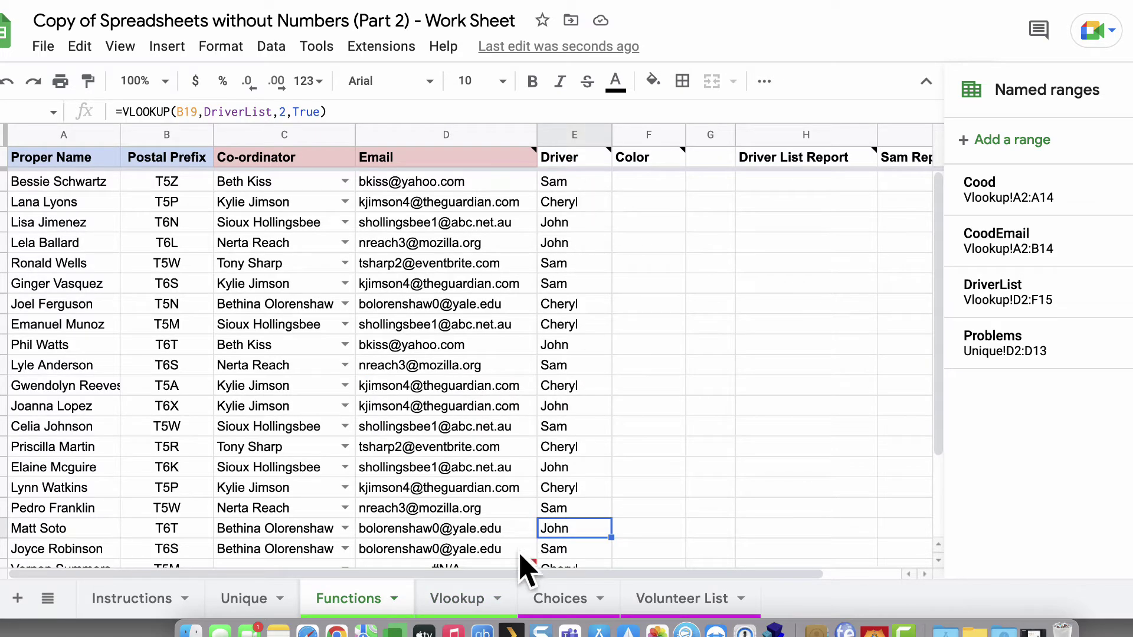
{"action": "left_click", "coordinate": [455, 600]}
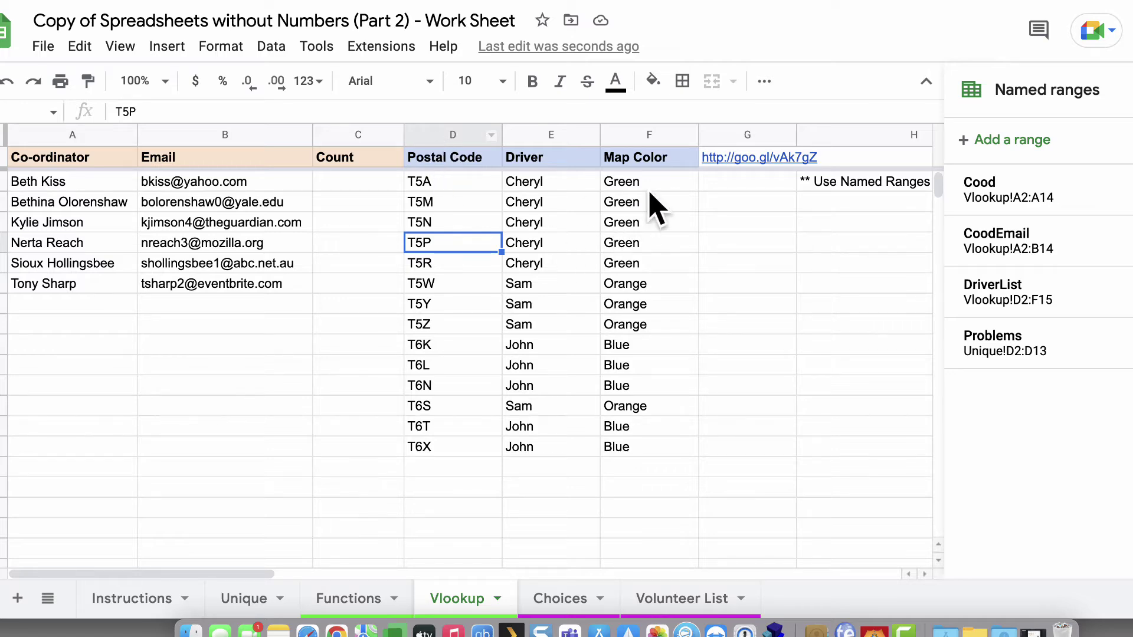
{"action": "left_click", "coordinate": [368, 602]}
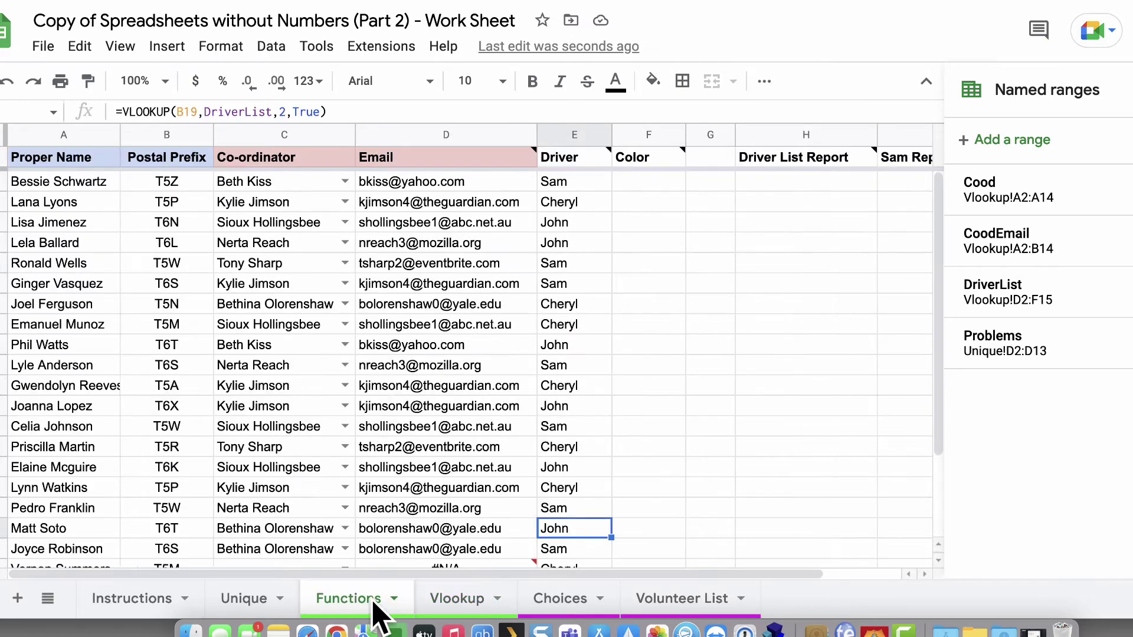
{"action": "left_click", "coordinate": [578, 184]}
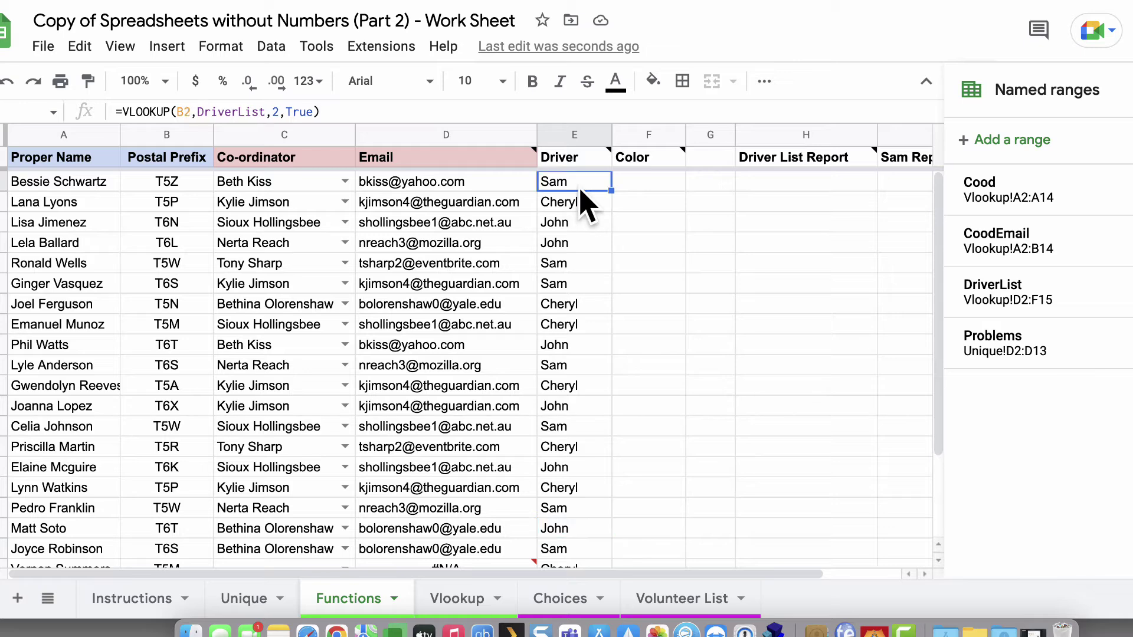
- Copy E2's lookup into F2 and change its column index to 3 for map colour
{"action": "left_click", "coordinate": [259, 112]}
{"action": "key", "text": "ctrl+a"}
{"action": "key", "text": "ctrl+c"}
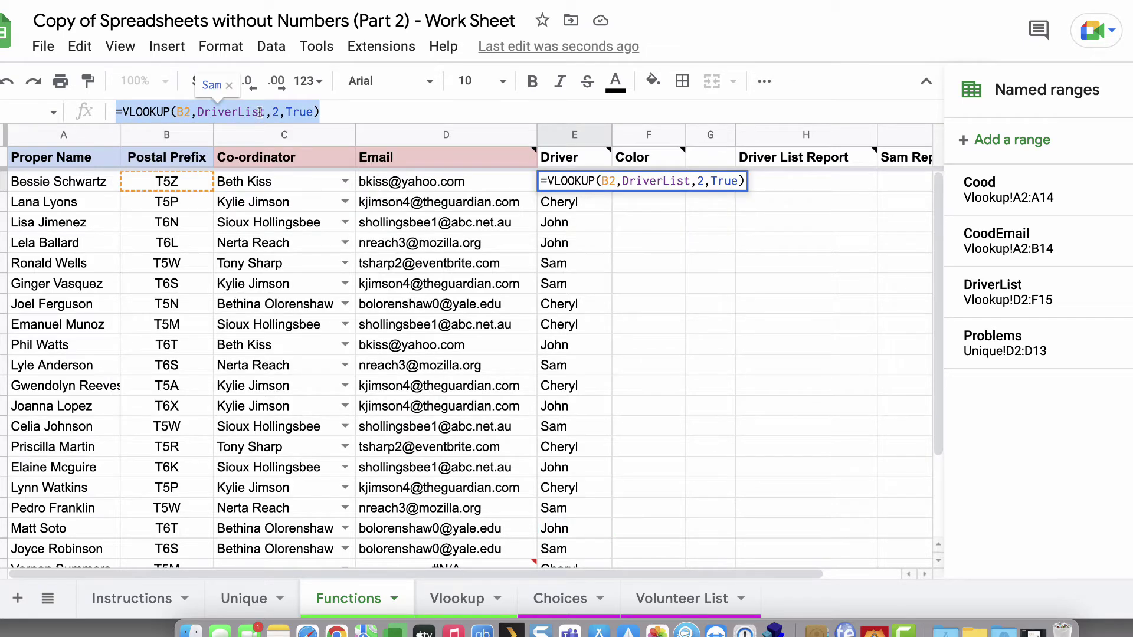
{"action": "left_click", "coordinate": [656, 185]}
{"action": "double_click", "coordinate": [651, 183]}
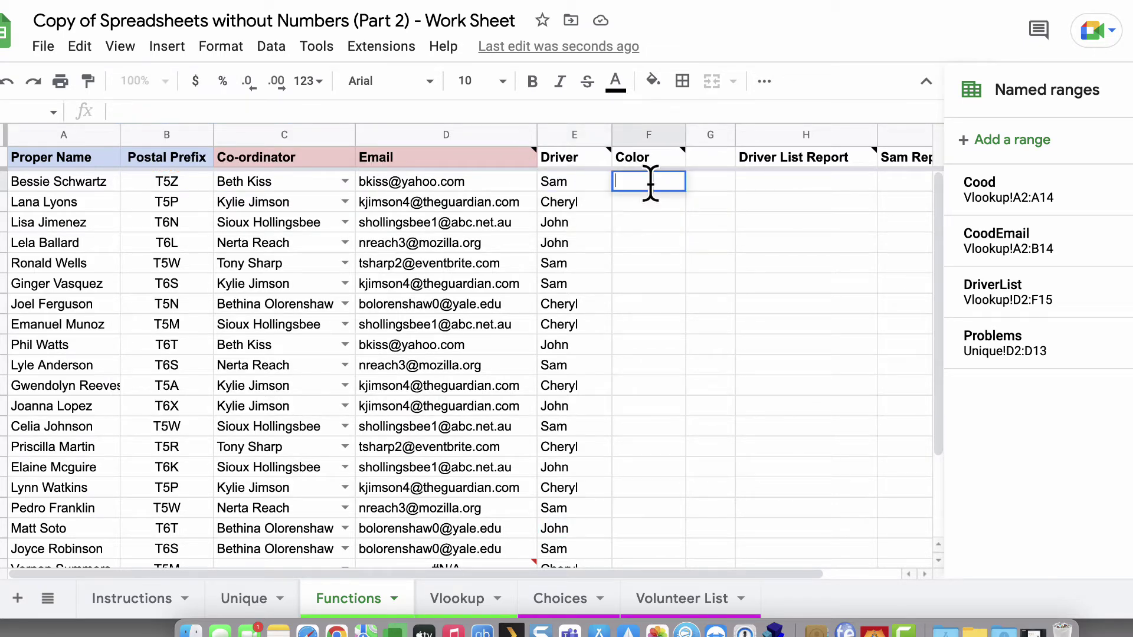
{"action": "key", "text": "ctrl+v"}
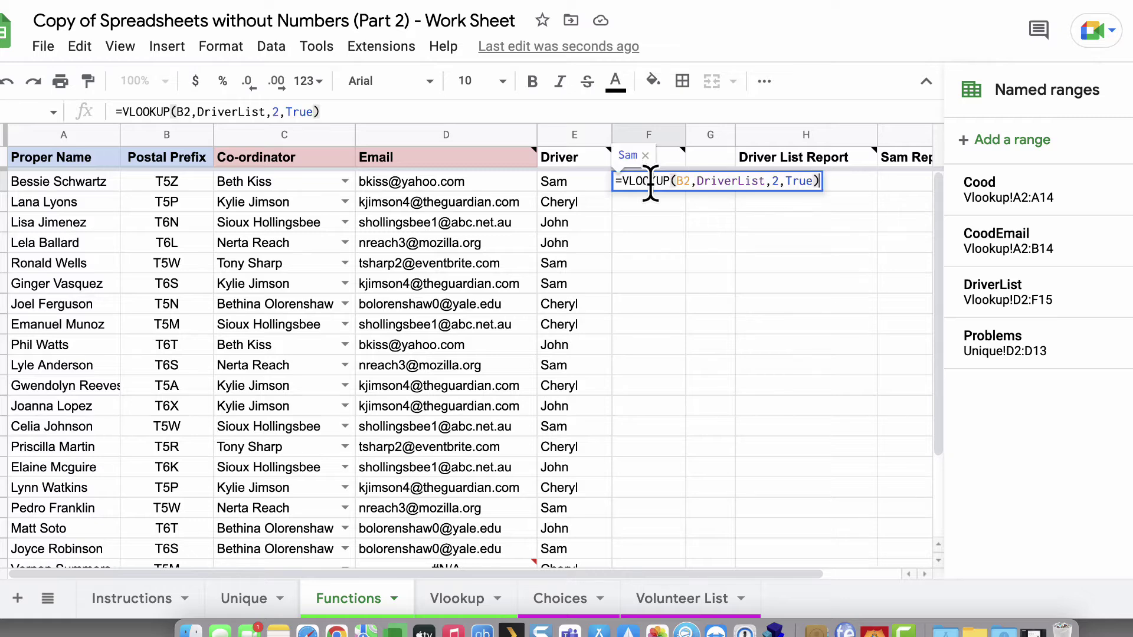
{"action": "left_click", "coordinate": [777, 174]}
{"action": "key", "text": "BackSpace"}
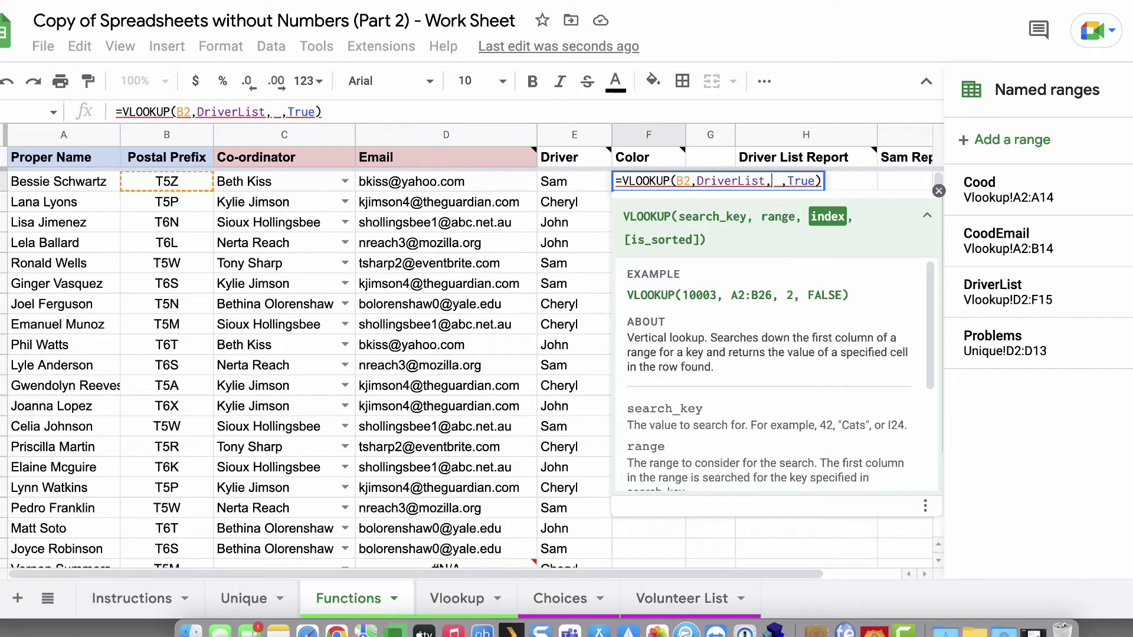
{"action": "type", "text": "3"}
{"action": "key", "text": "Return"}
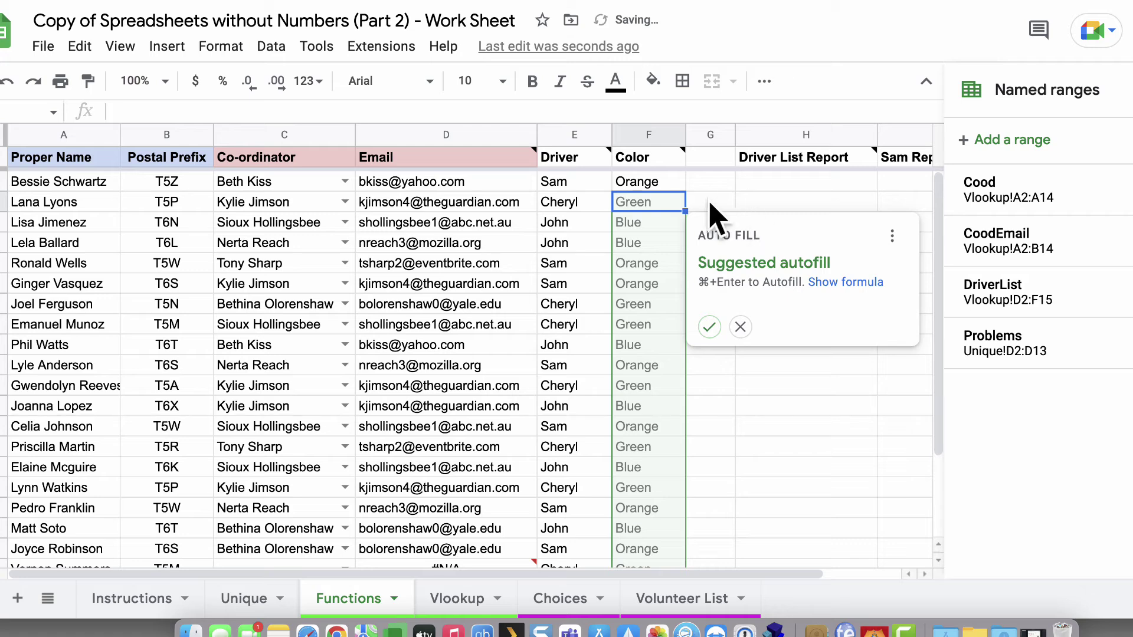
- Autofill the colour lookup down the Color column, returning Orange, Green or Blue
{"action": "left_click", "coordinate": [710, 326]}
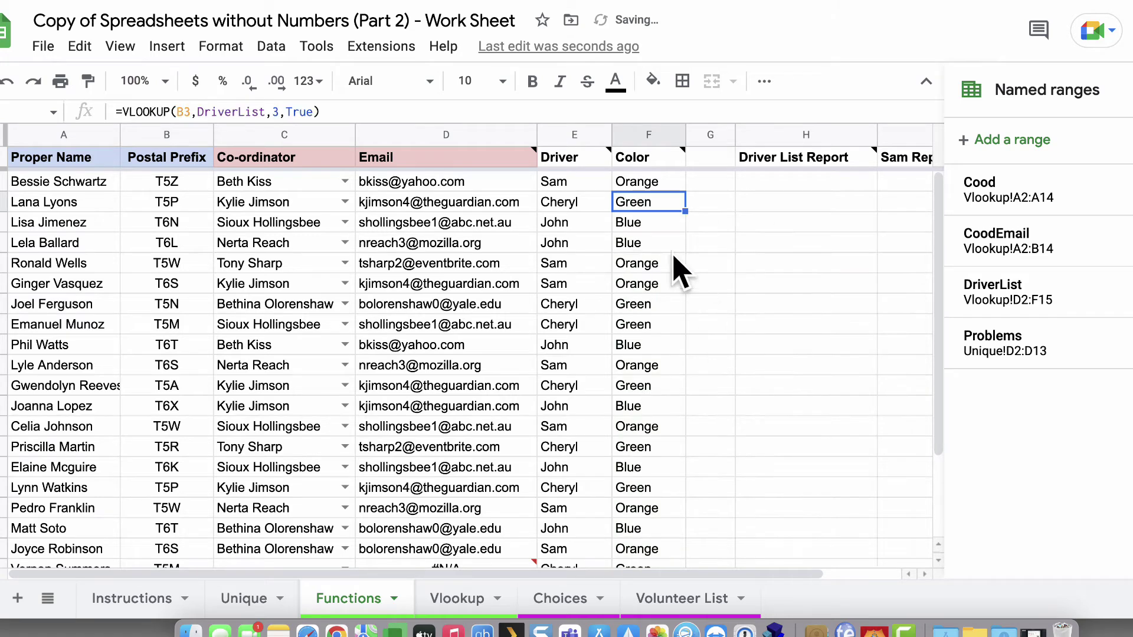
{"action": "scroll", "coordinate": [651, 276], "scroll_direction": "down", "scroll_amount": 1}
{"action": "scroll", "coordinate": [650, 276], "scroll_direction": "up", "scroll_amount": 1}
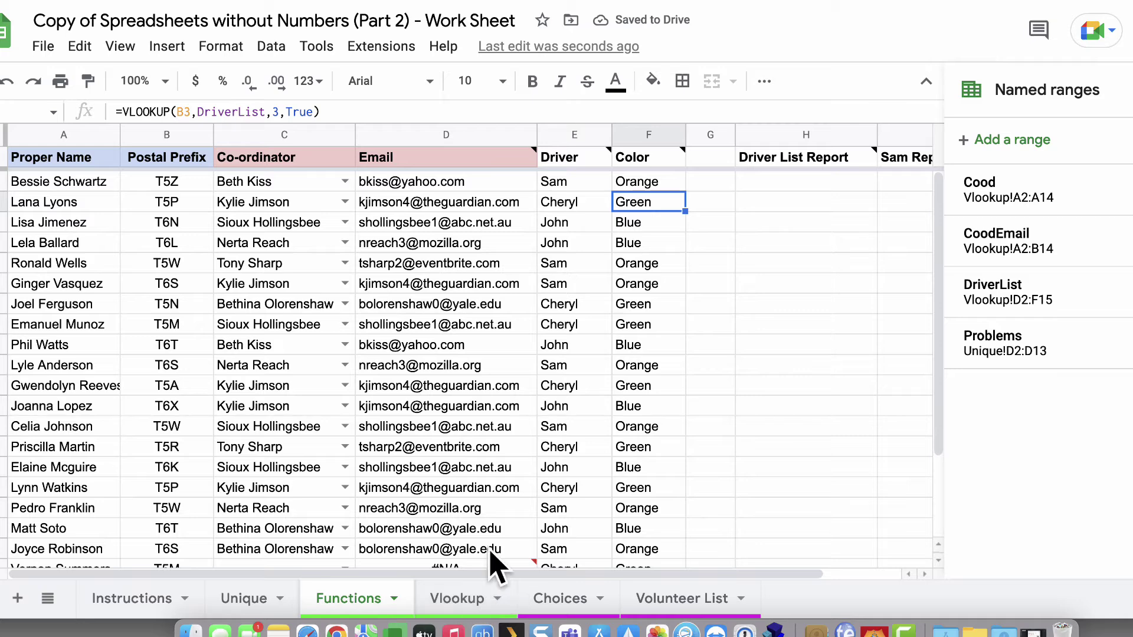
{"action": "left_click", "coordinate": [463, 600]}
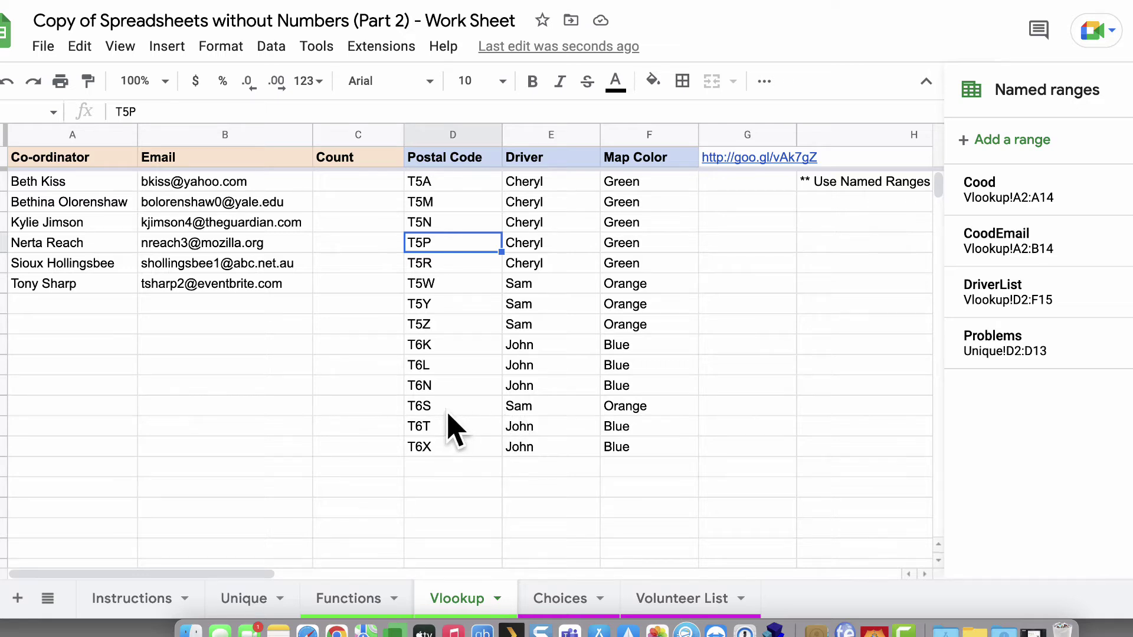
- Reassign postal code T6S from Sam to driver John with map colour Blue, then check Functions
{"action": "left_click", "coordinate": [533, 407]}
{"action": "left_click", "coordinate": [350, 601]}
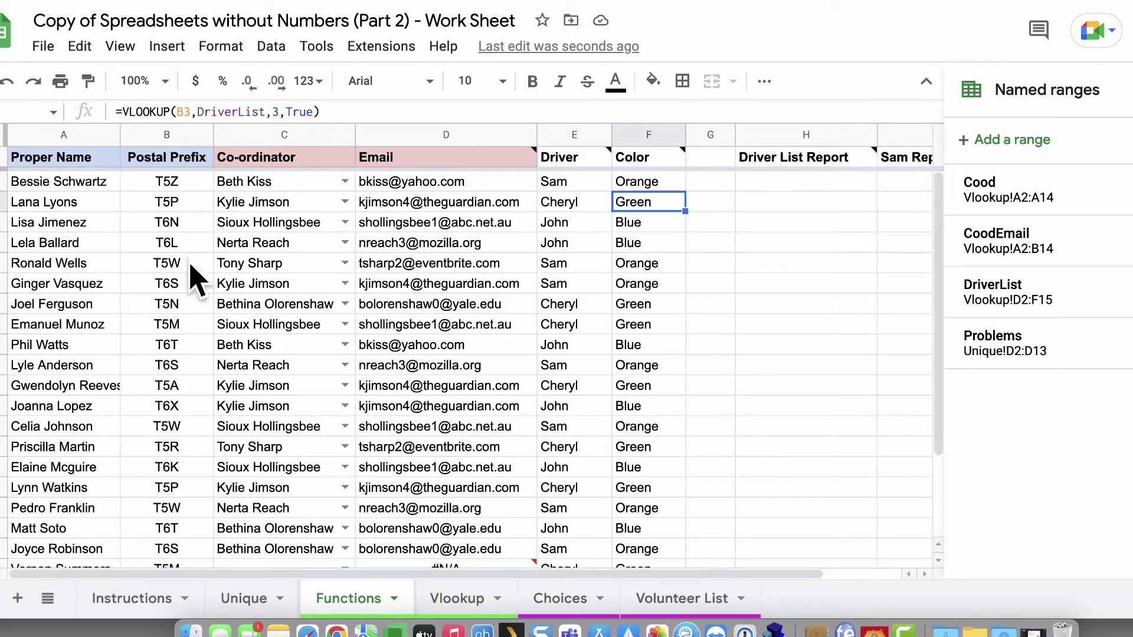
{"action": "left_click", "coordinate": [480, 605]}
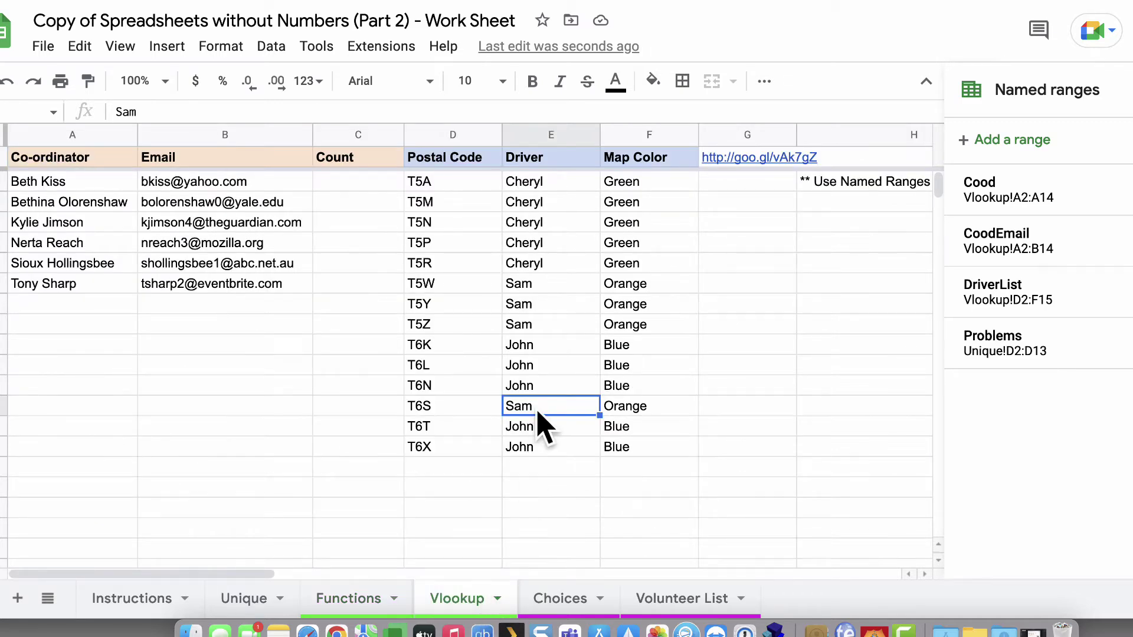
{"action": "type", "text": "John"}
{"action": "key", "text": "Tab"}
{"action": "type", "text": "Blue"}
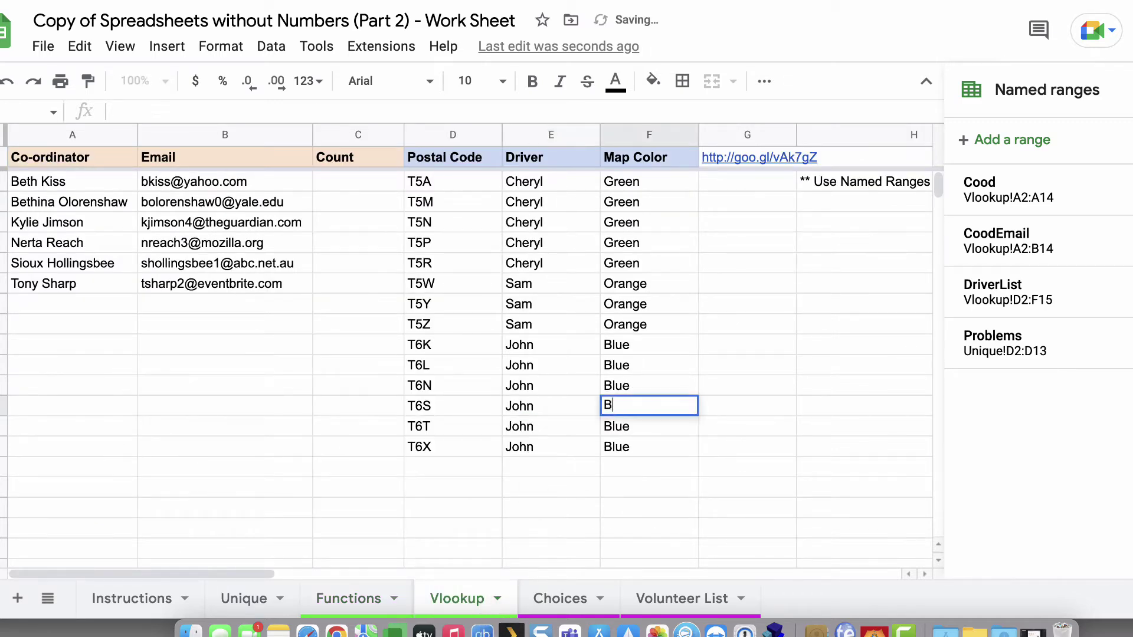
{"action": "left_click", "coordinate": [349, 600]}
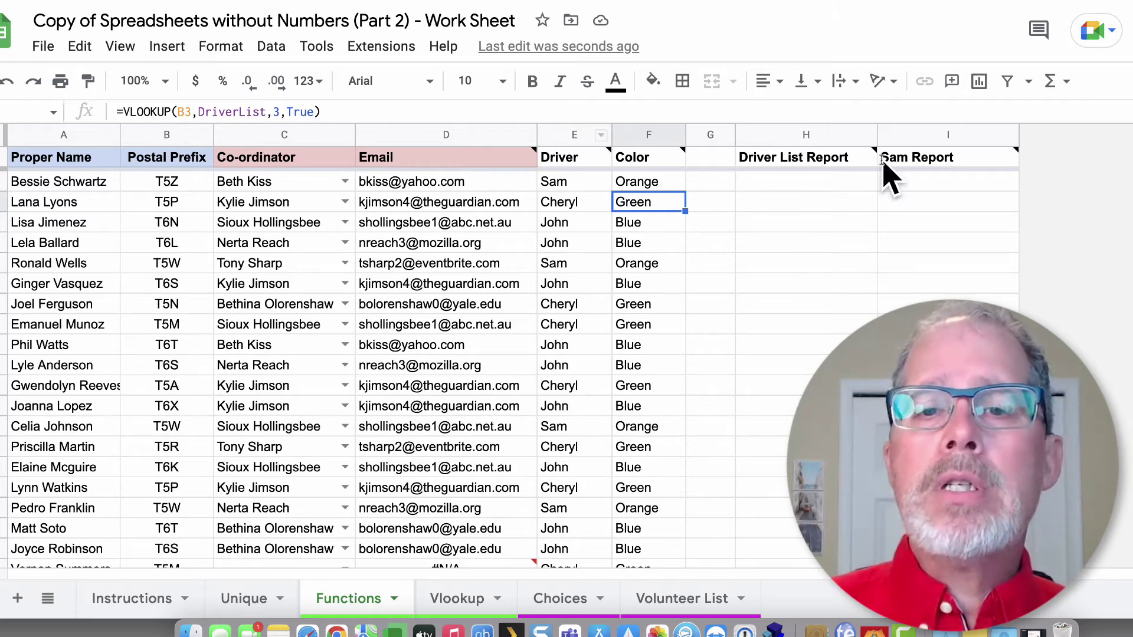
{"action": "left_click", "coordinate": [818, 346]}
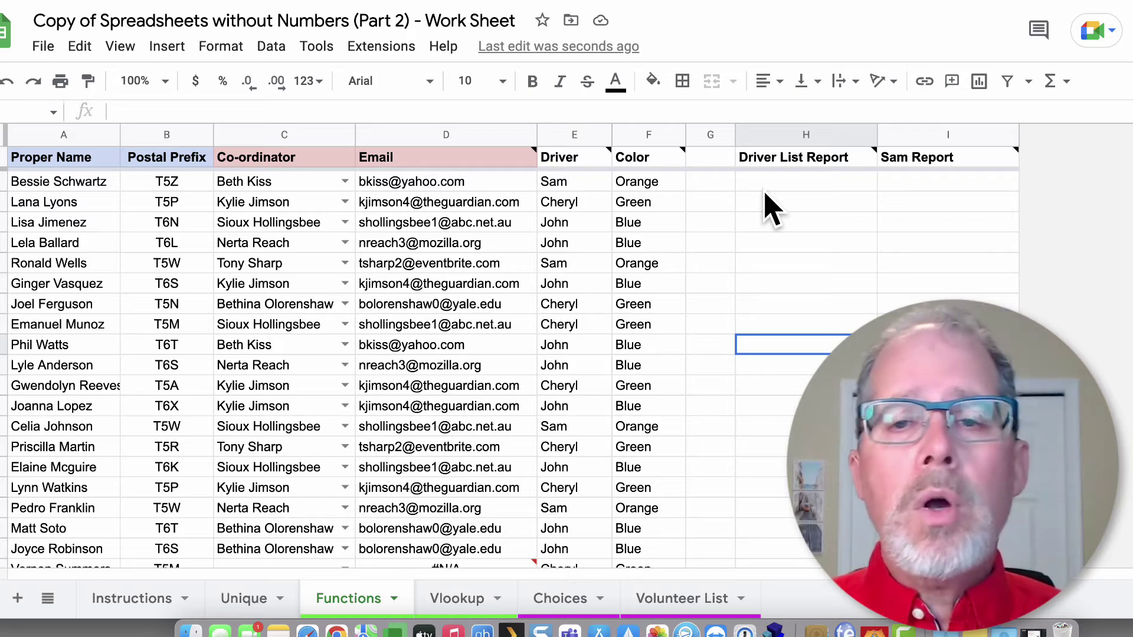
{"action": "left_click", "coordinate": [804, 184]}
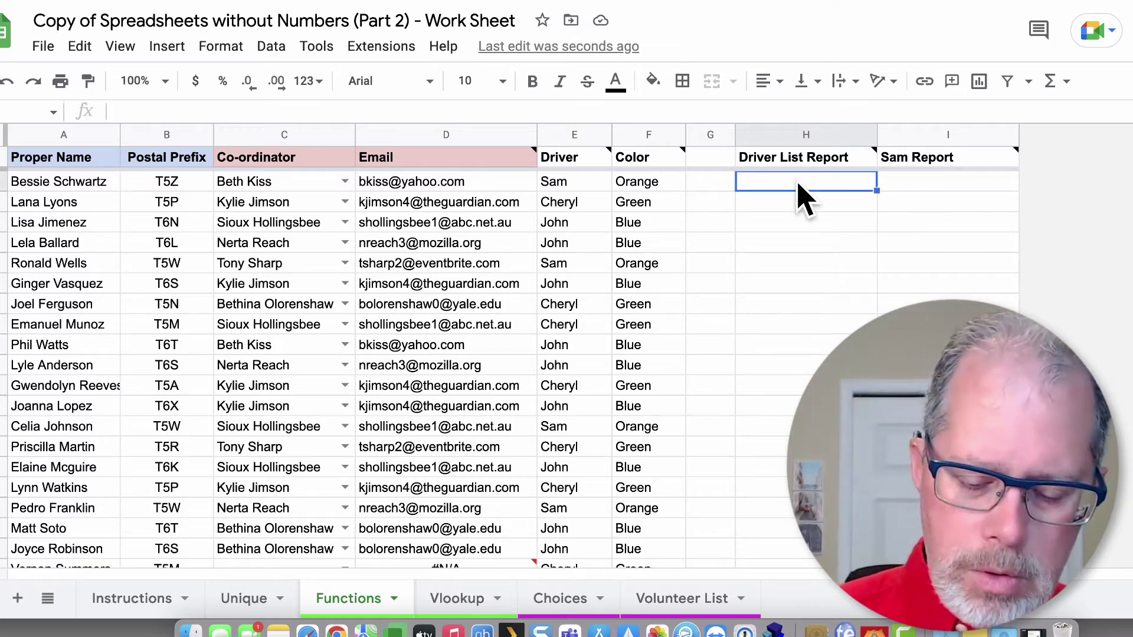
{"action": "type", "text": "=query"}
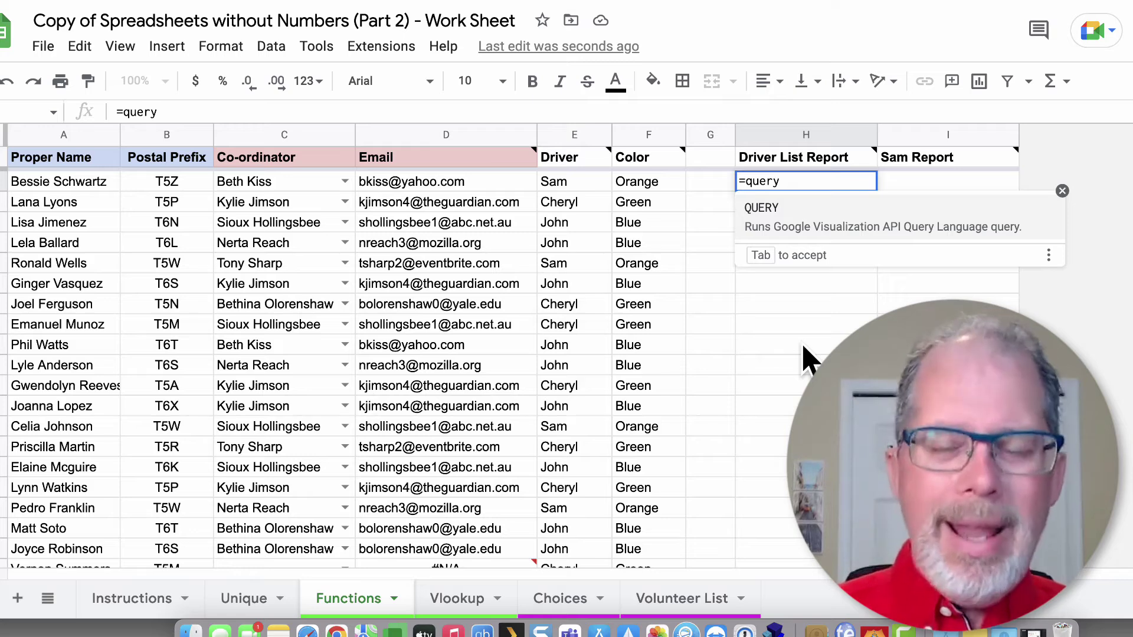
{"action": "key", "text": "ctrl+a"}
{"action": "key", "text": "BackSpace"}
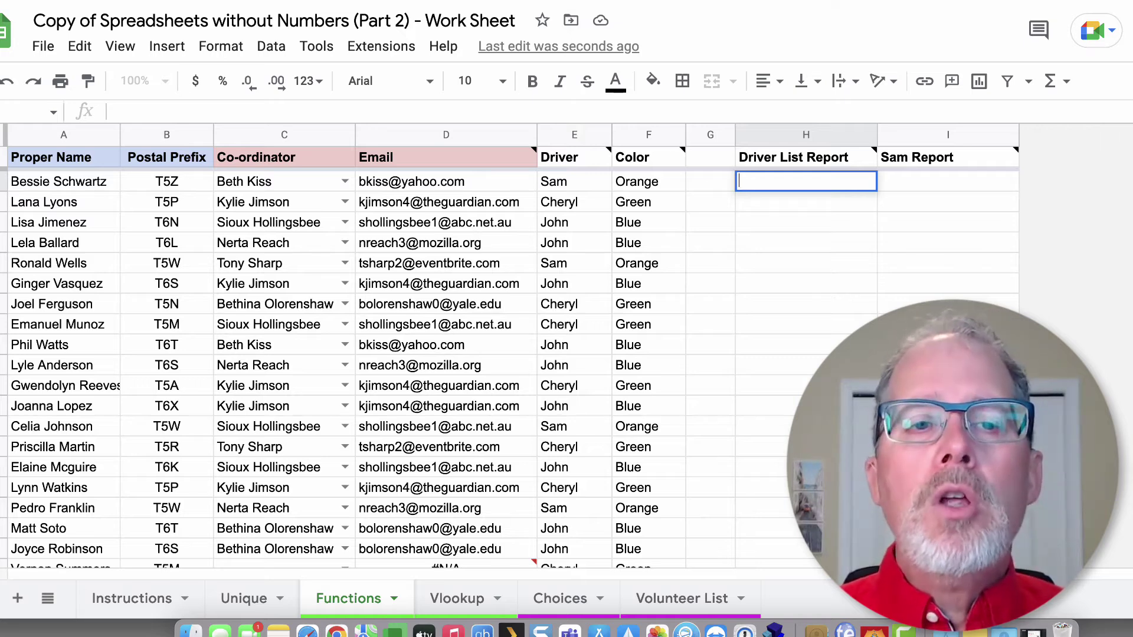
- Launch the EZ Query add-on's Create sheet panel from the Extensions menu
{"action": "left_click", "coordinate": [380, 48]}
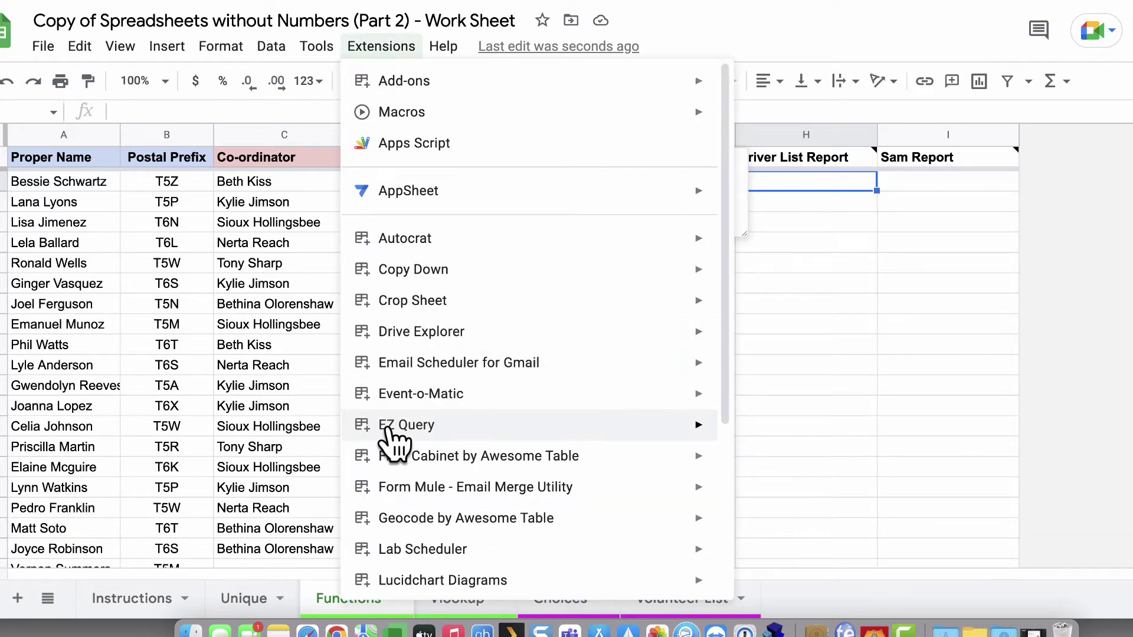
{"action": "mouse_move", "coordinate": [534, 428]}
{"action": "scroll", "coordinate": [543, 434], "scroll_direction": "down", "scroll_amount": 5}
{"action": "scroll", "coordinate": [554, 438], "scroll_direction": "up", "scroll_amount": 5}
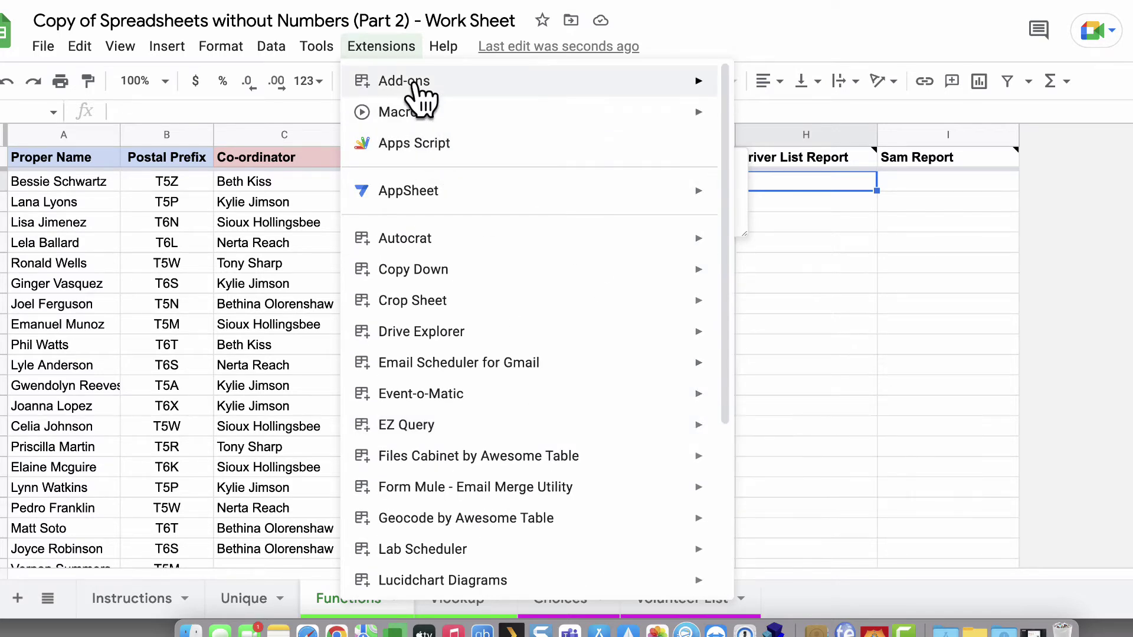
{"action": "mouse_move", "coordinate": [463, 84]}
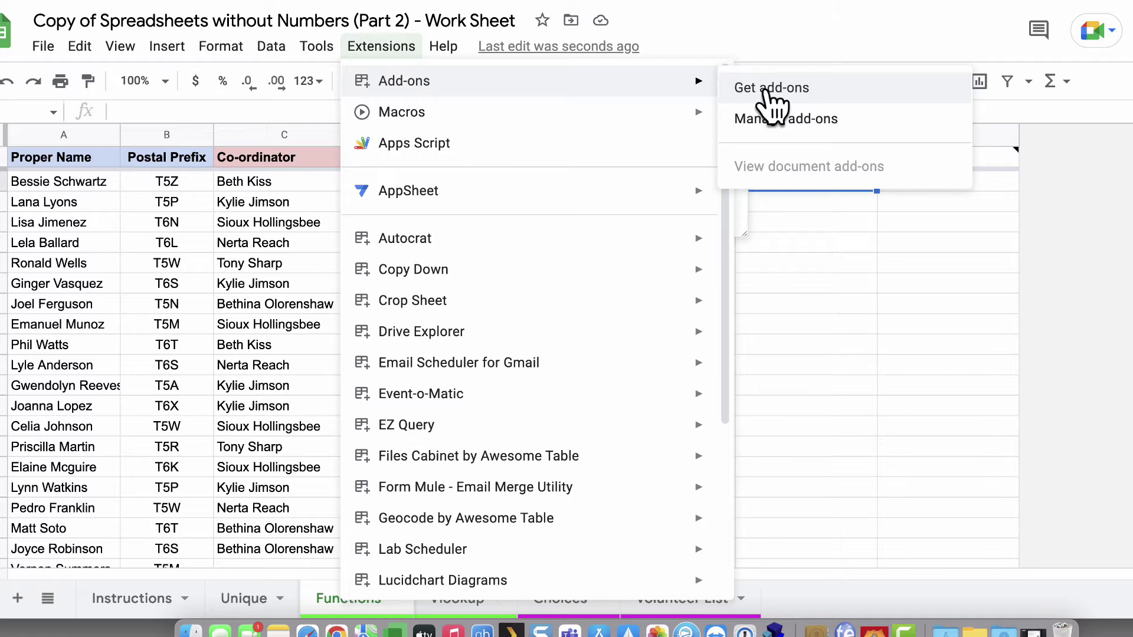
{"action": "mouse_move", "coordinate": [405, 438]}
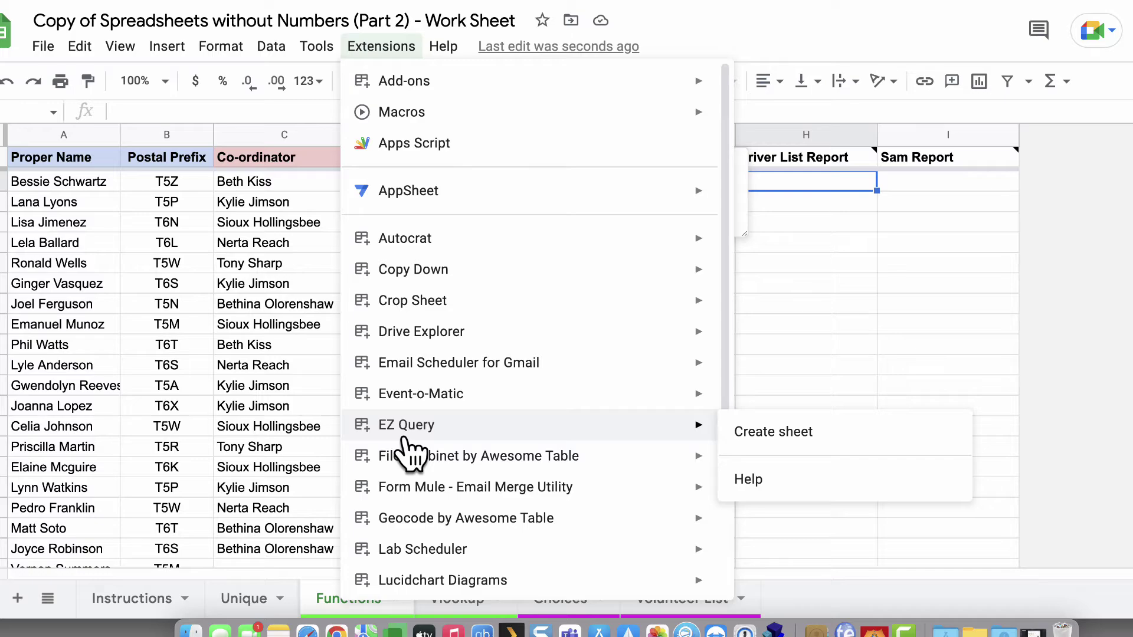
{"action": "left_click", "coordinate": [780, 435]}
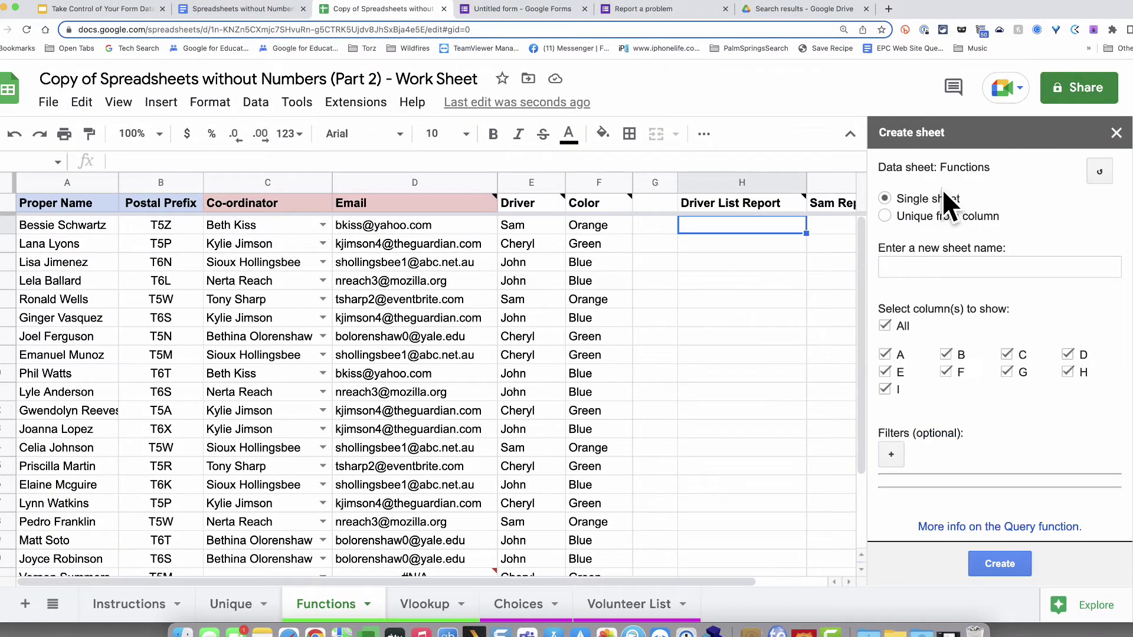
- Create a 'Driver list' sheet from Functions containing only columns A, B and E
{"action": "left_click", "coordinate": [904, 270]}
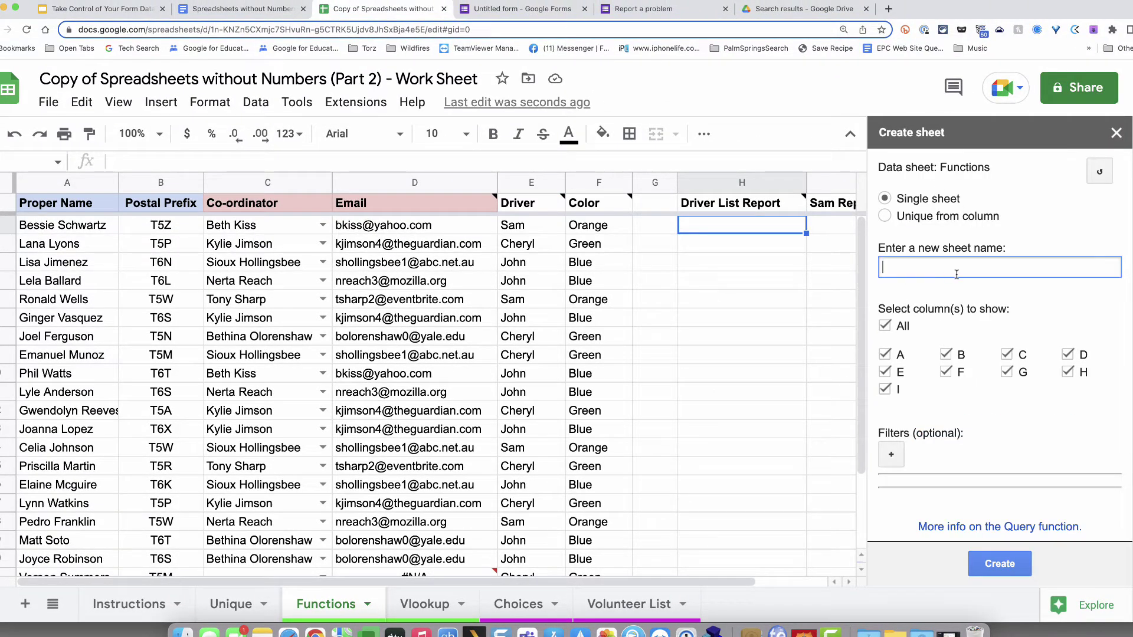
{"action": "type", "text": "Driver list"}
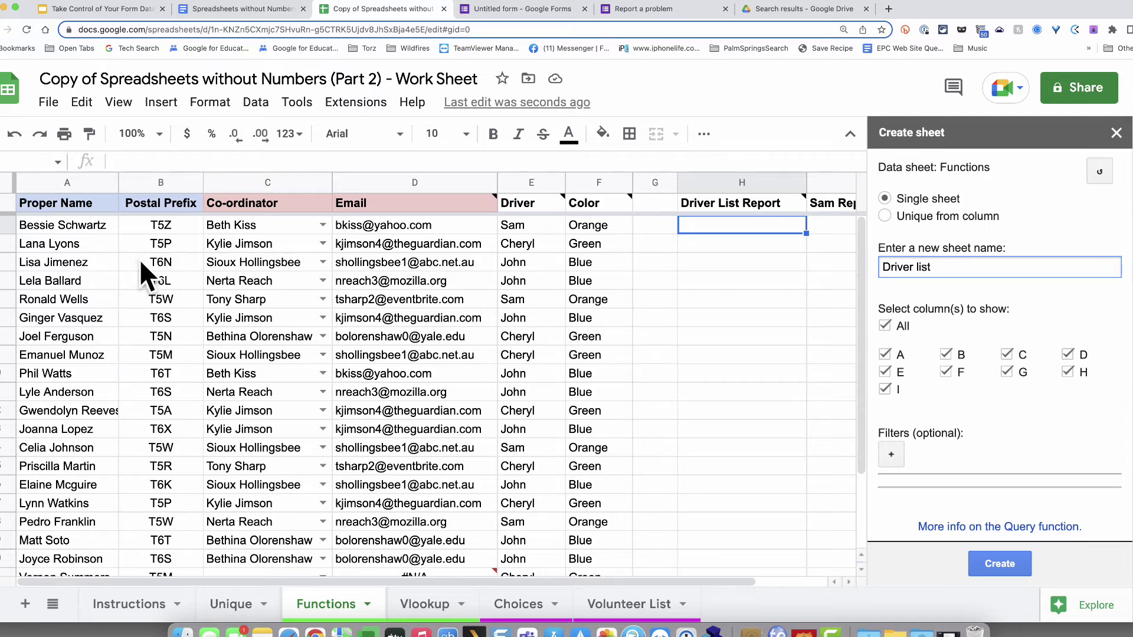
{"action": "left_click", "coordinate": [884, 325]}
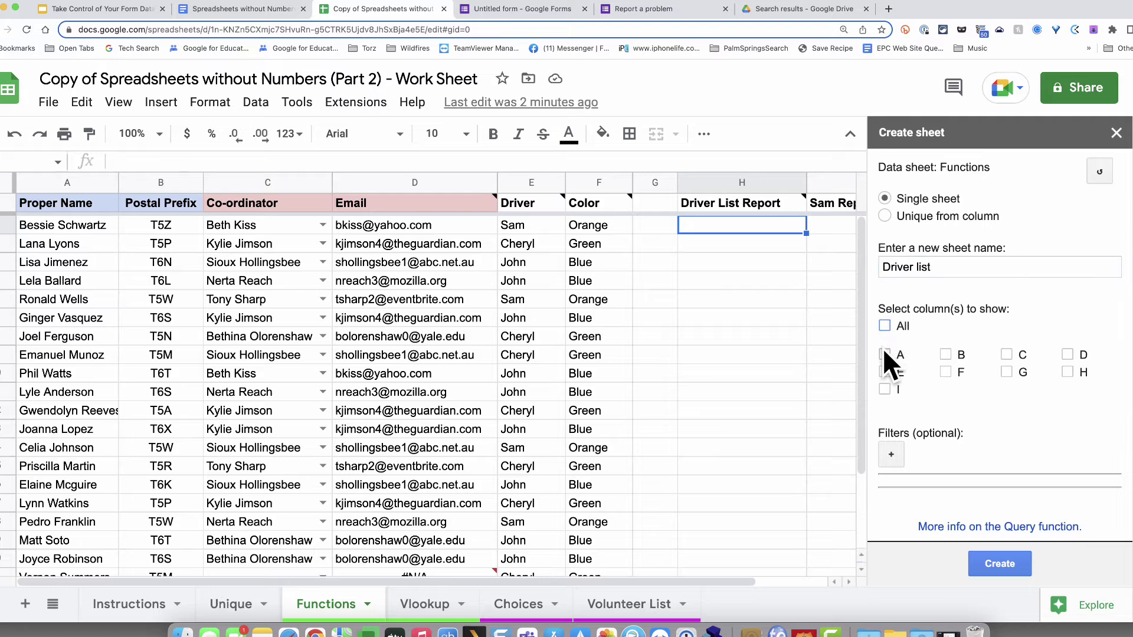
{"action": "left_click", "coordinate": [884, 352]}
{"action": "mouse_move", "coordinate": [544, 201]}
{"action": "left_click", "coordinate": [884, 373]}
{"action": "left_click", "coordinate": [1005, 567]}
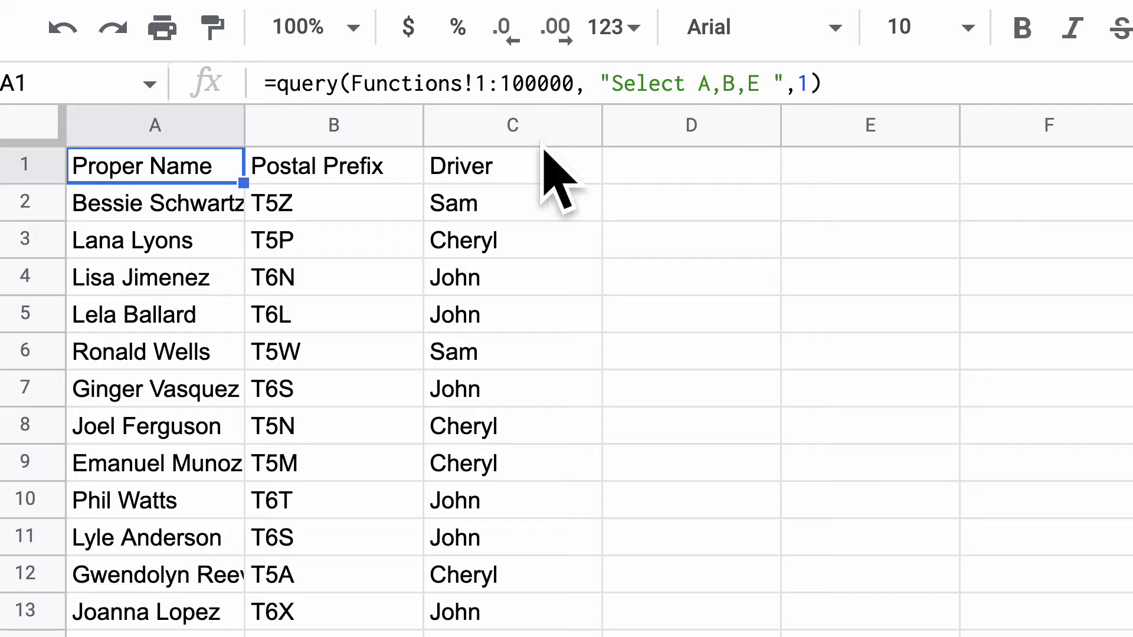
- Reorder the A1 query's column list to "Select B,A,E" so Postal Prefix leads
{"action": "left_click", "coordinate": [700, 85]}
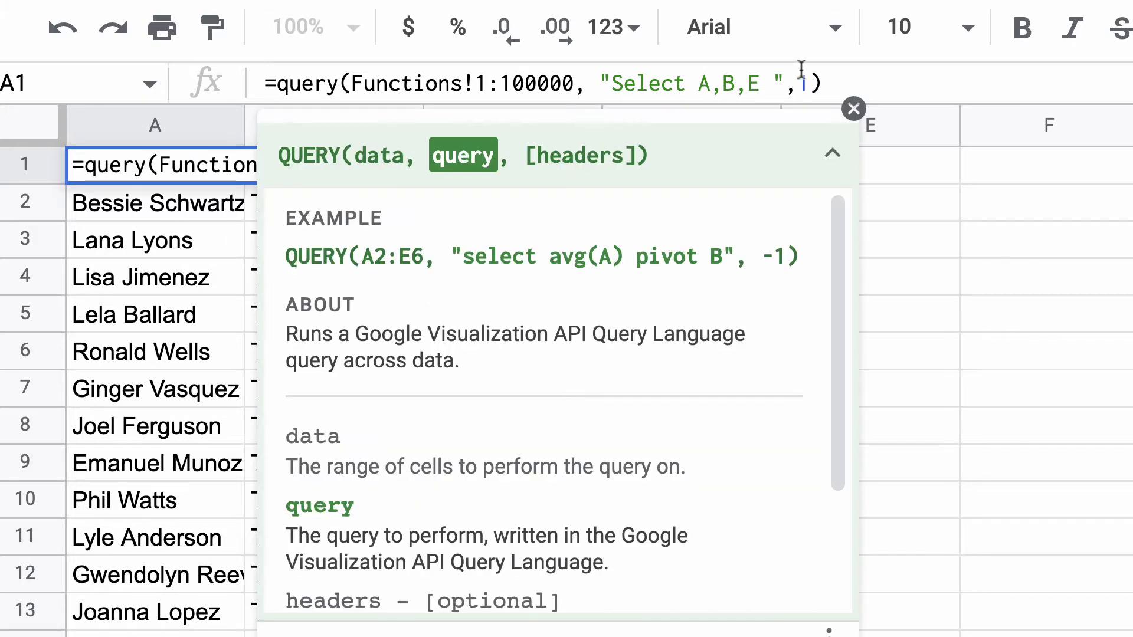
{"action": "type", "text": "B,"}
{"action": "key", "text": "Right"}
{"action": "key", "text": "Right"}
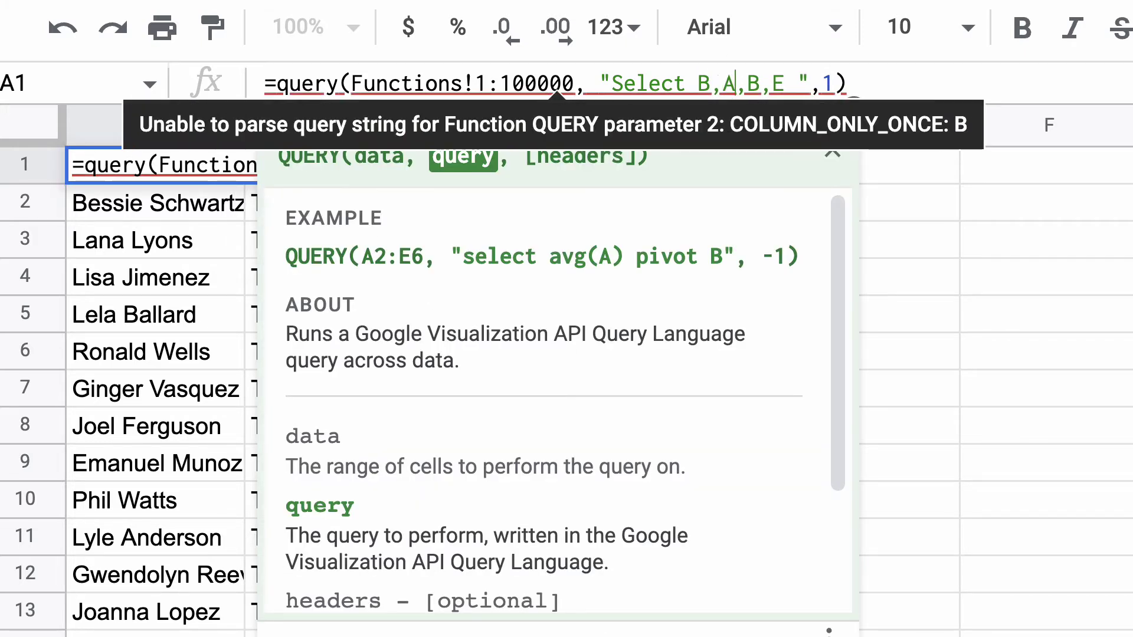
{"action": "key", "text": "Delete"}
{"action": "key", "text": "Delete"}
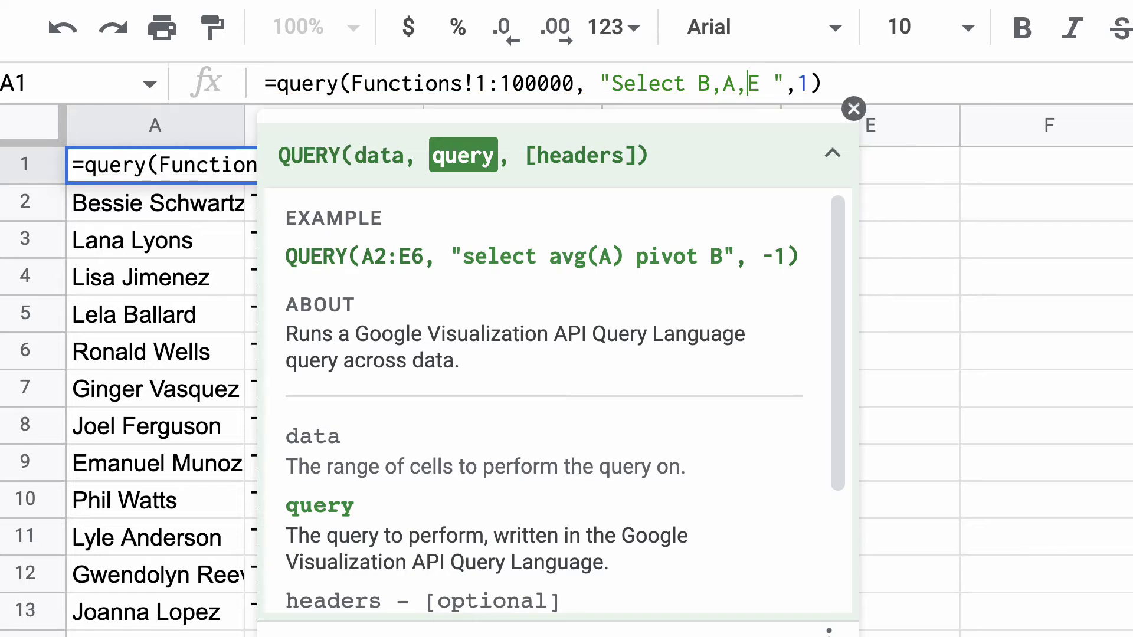
{"action": "key", "text": "Return"}
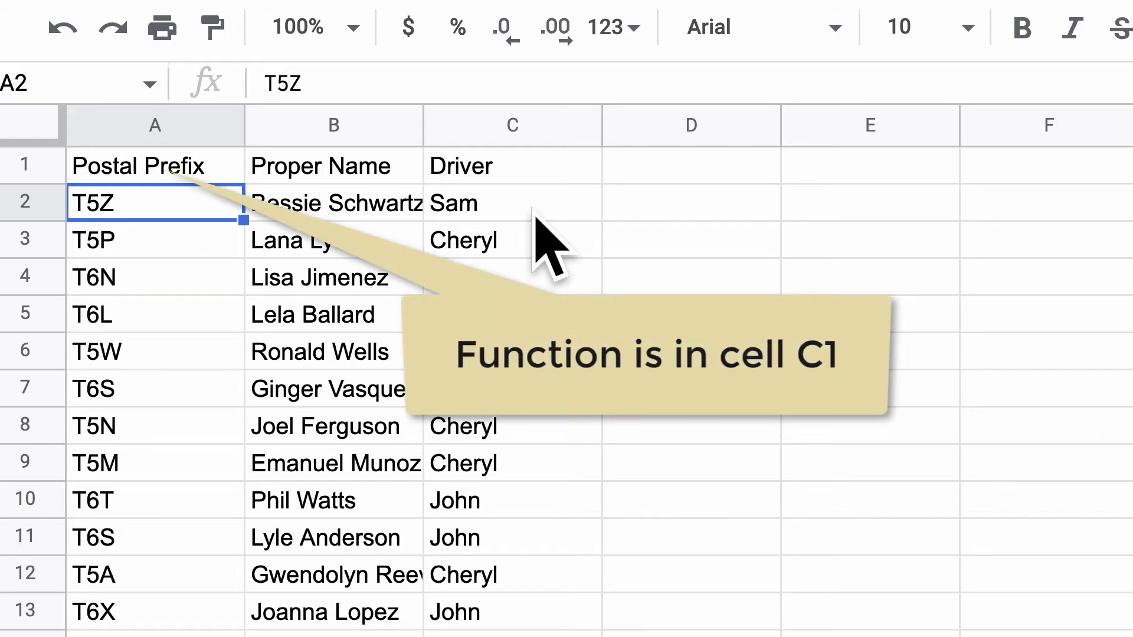
{"action": "left_click", "coordinate": [195, 172]}
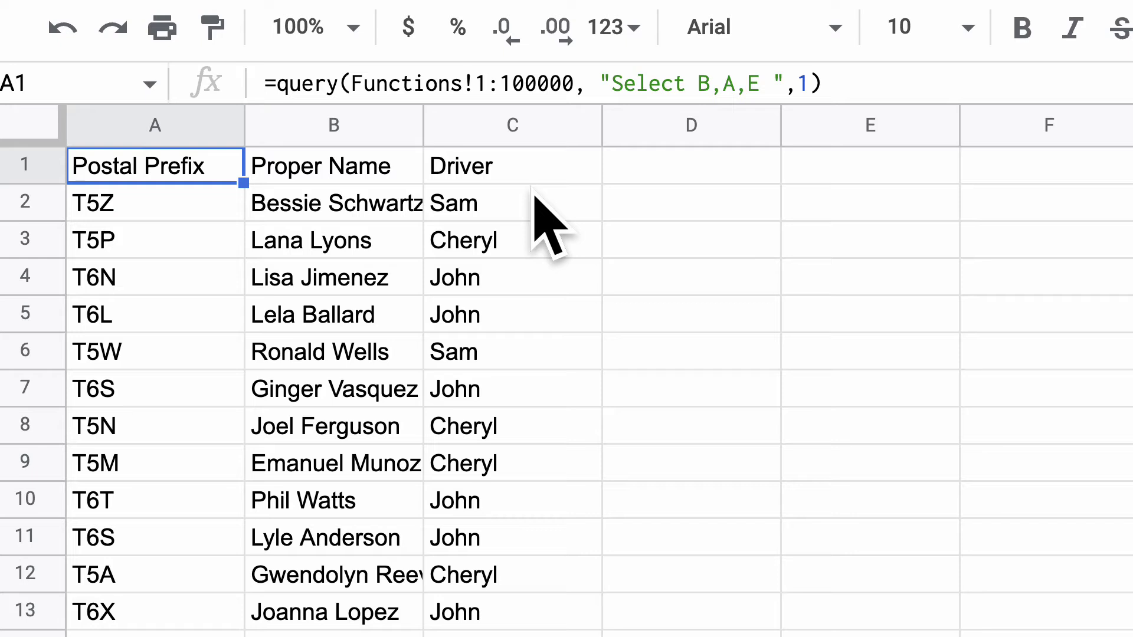
- Change the A1 query's column list to "Select E,B,A" so Driver comes first
{"action": "left_click", "coordinate": [697, 83]}
{"action": "left_click", "coordinate": [698, 82]}
{"action": "type", "text": "E,"}
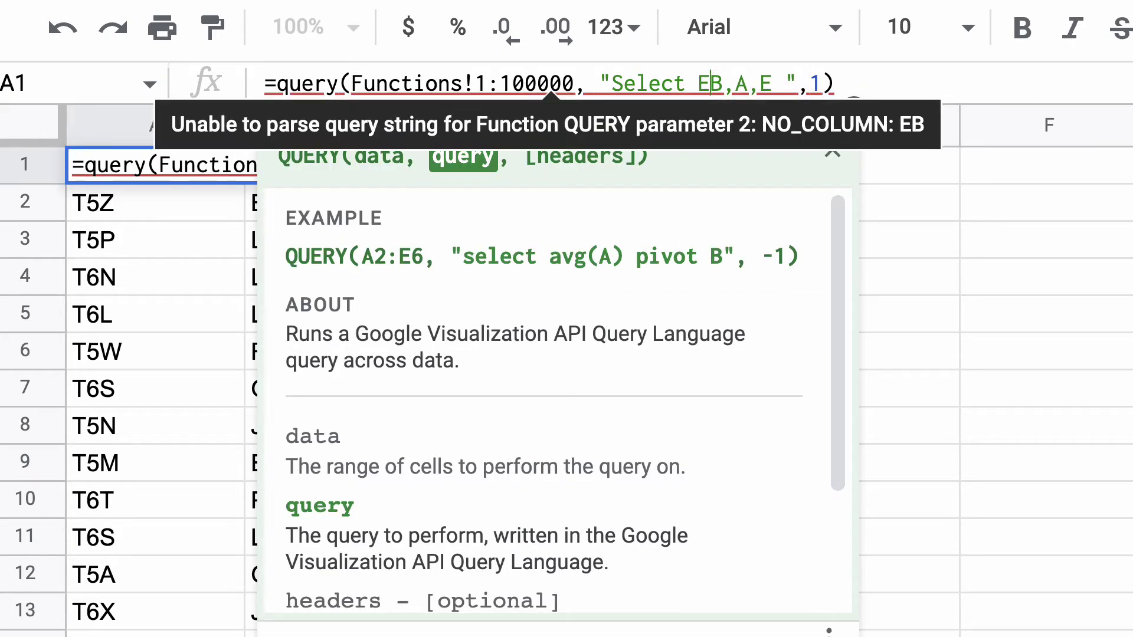
{"action": "key", "text": "Right"}
{"action": "key", "text": "Right"}
{"action": "key", "text": "Right"}
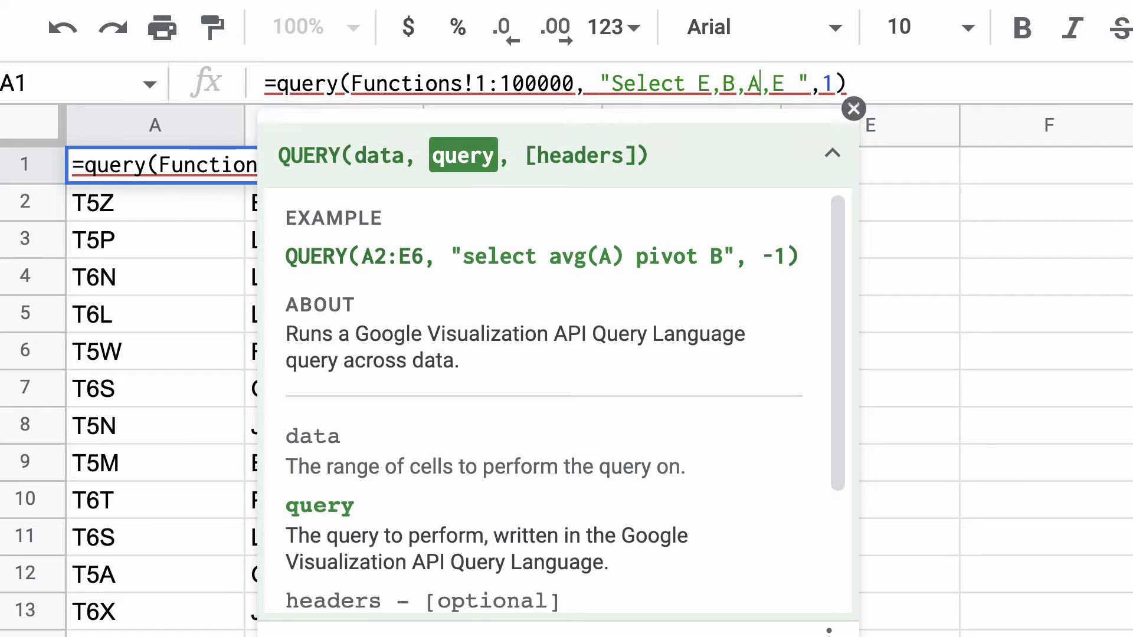
{"action": "key", "text": "shift+Right"}
{"action": "key", "text": "shift+Right"}
{"action": "key", "text": "BackSpace"}
{"action": "key", "text": "Return"}
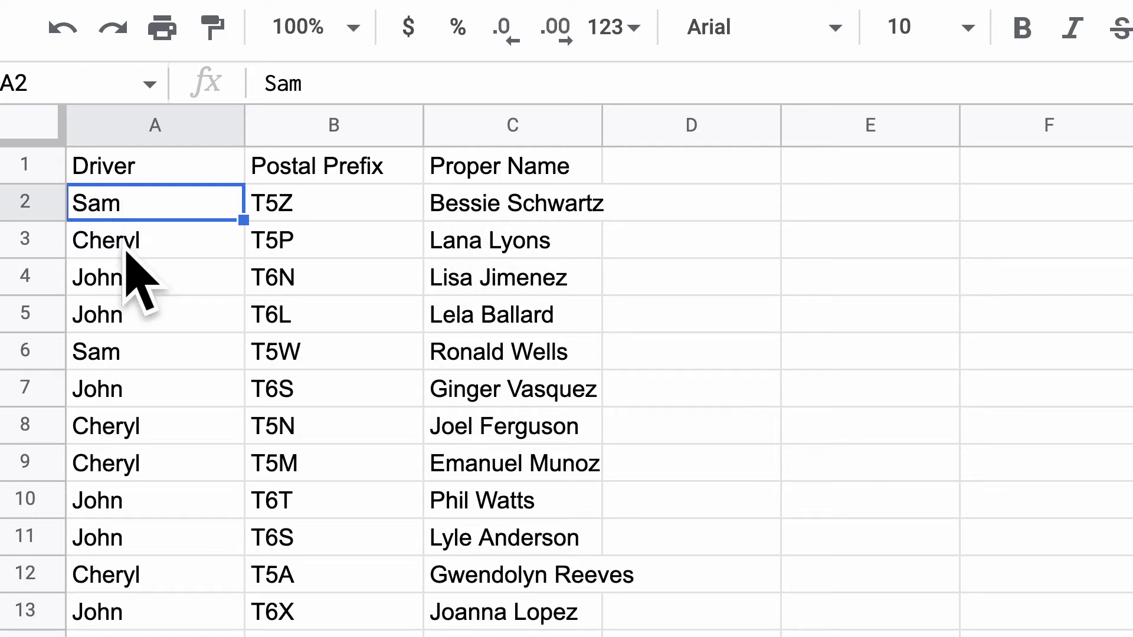
{"action": "left_click", "coordinate": [148, 165]}
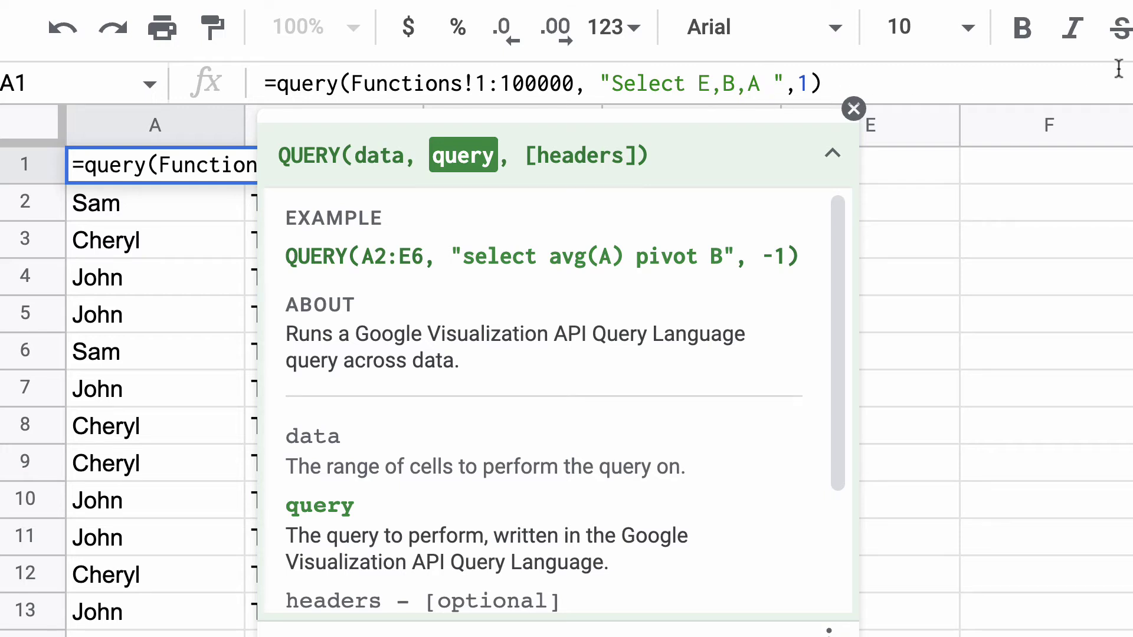
- Add "Order by E" to the Driver list query so rows group by driver
{"action": "type", "text": "Order b"}
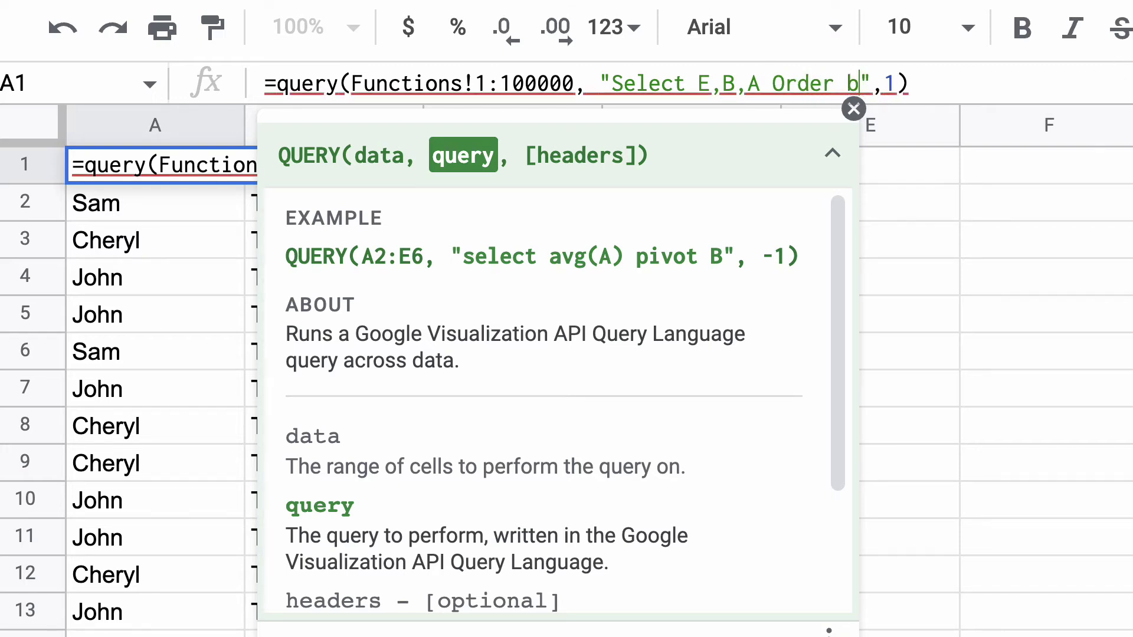
{"action": "type", "text": "y"}
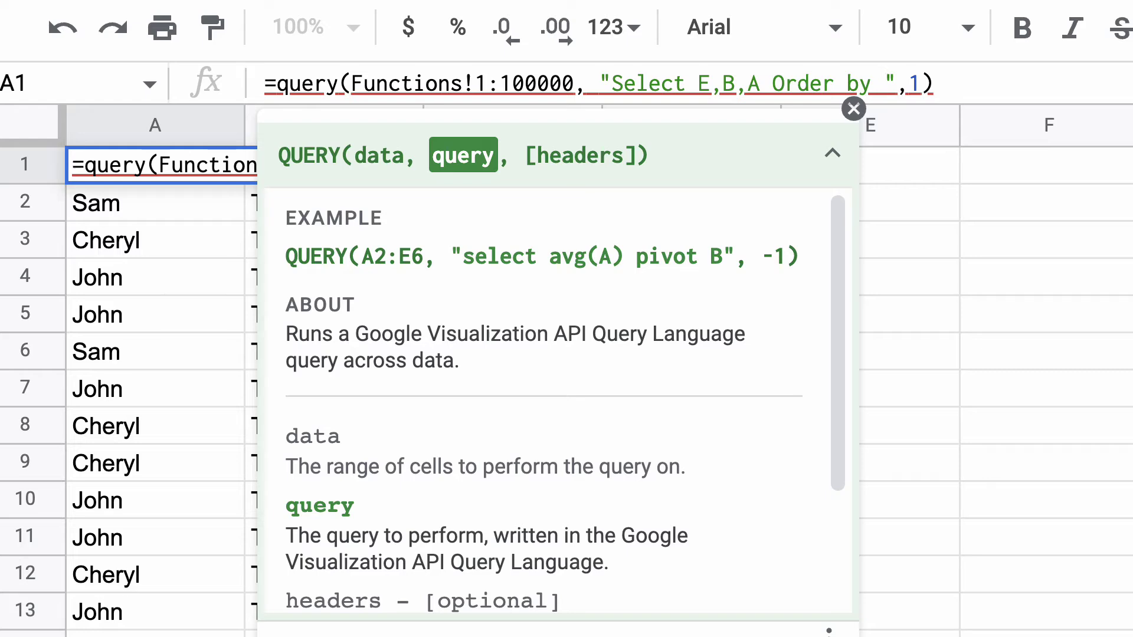
{"action": "type", "text": " E"}
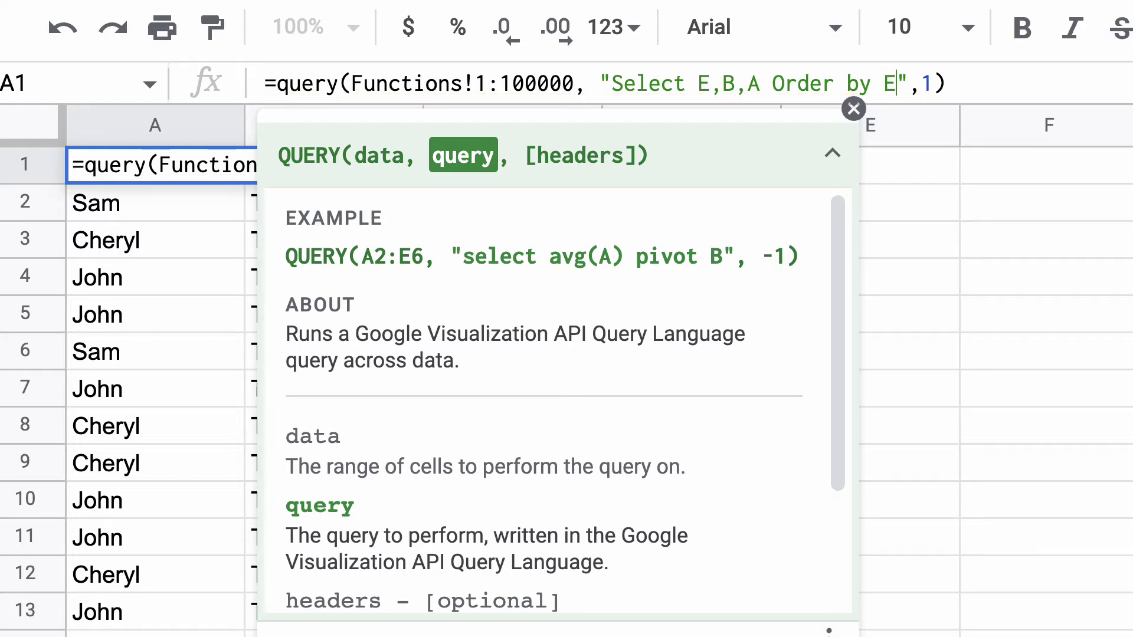
{"action": "key", "text": "Return"}
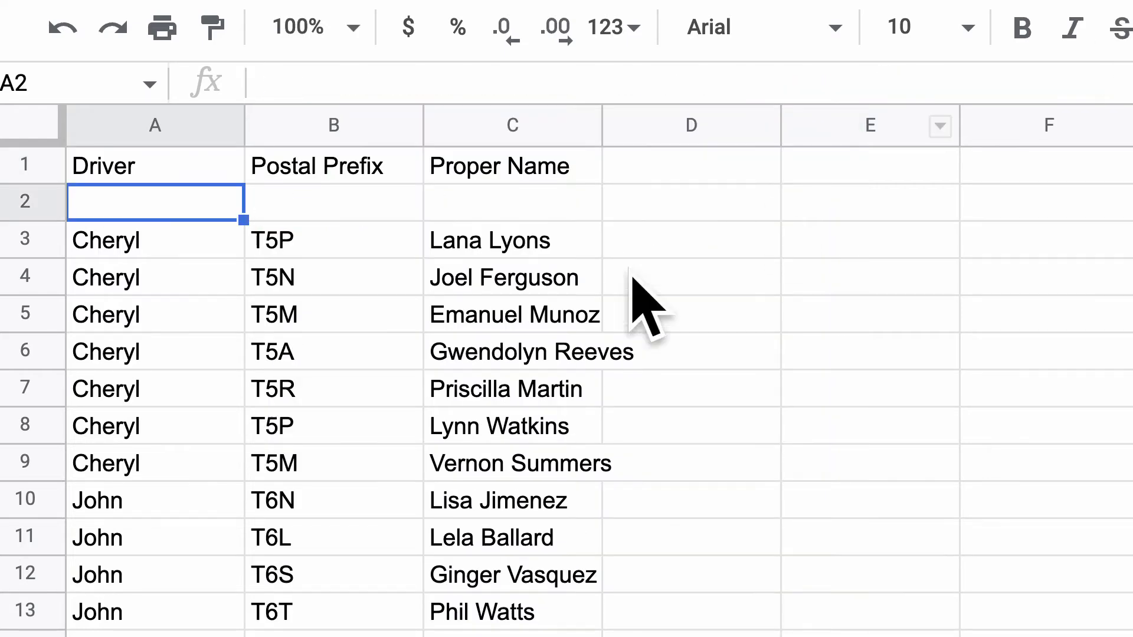
{"action": "left_click", "coordinate": [222, 166]}
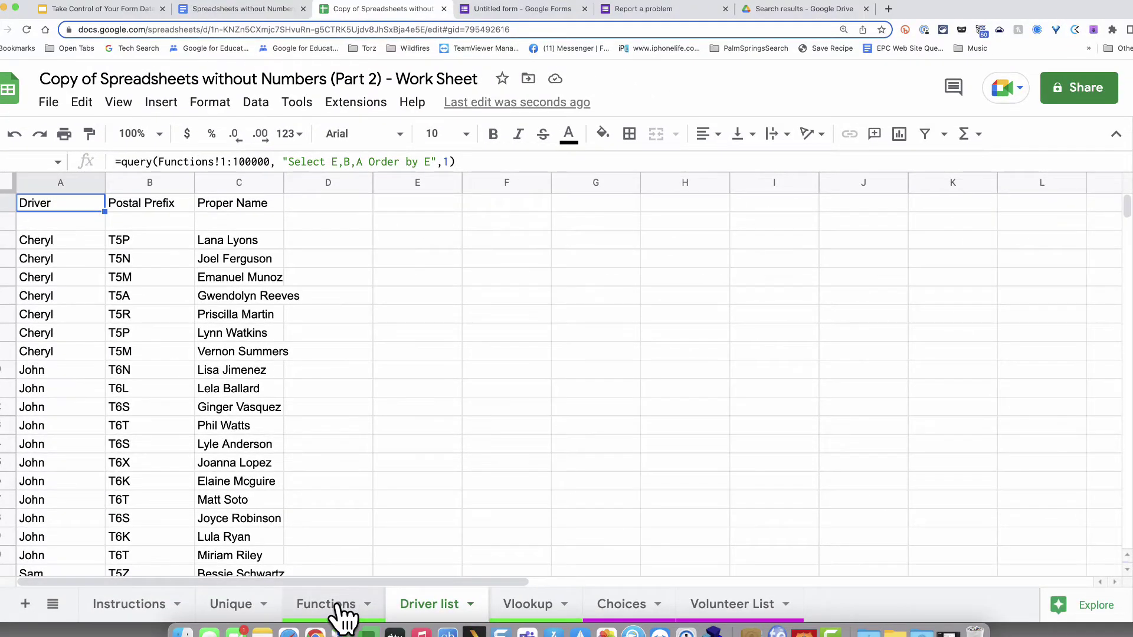
{"action": "left_click", "coordinate": [334, 605]}
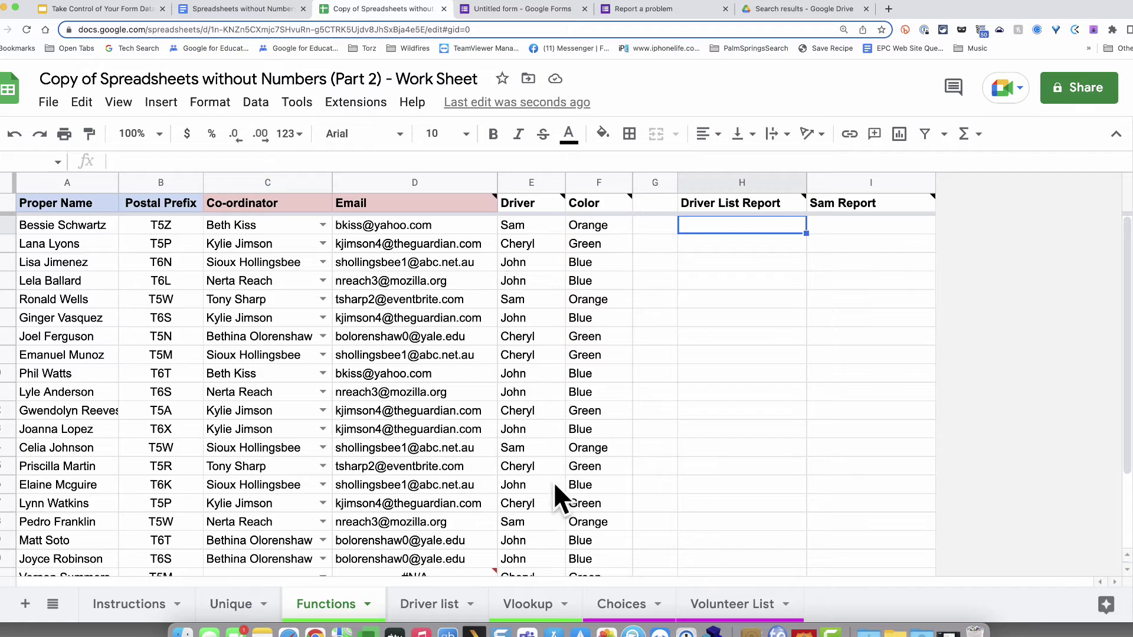
{"action": "left_click", "coordinate": [421, 604]}
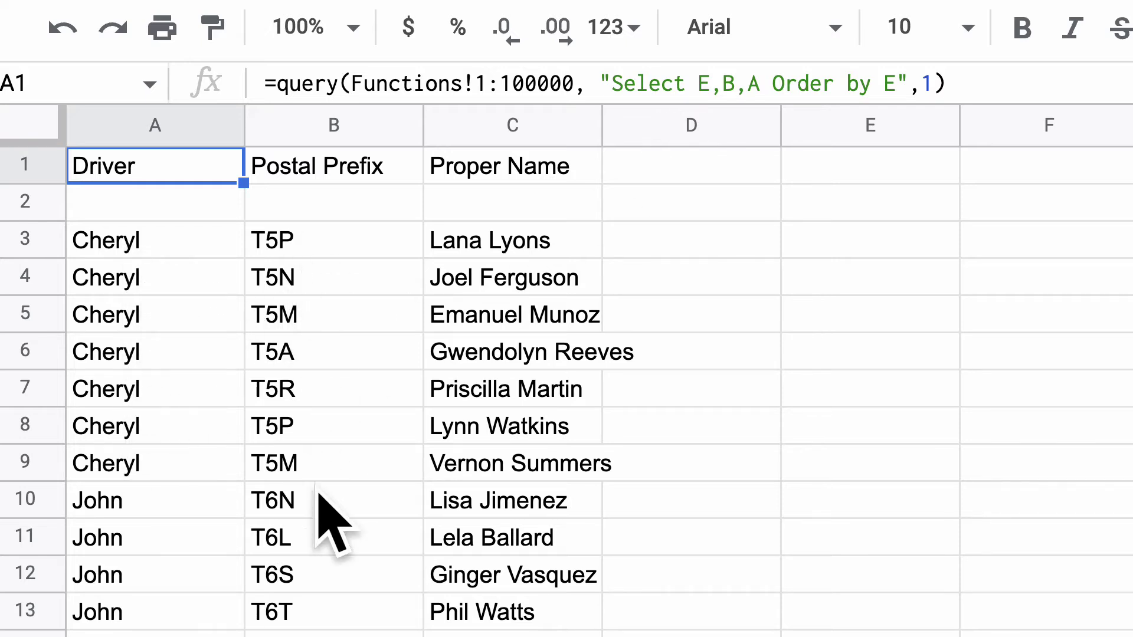
- Change the query's sort to "Order by E,B" and scroll through the sorted results
{"action": "left_click", "coordinate": [897, 83]}
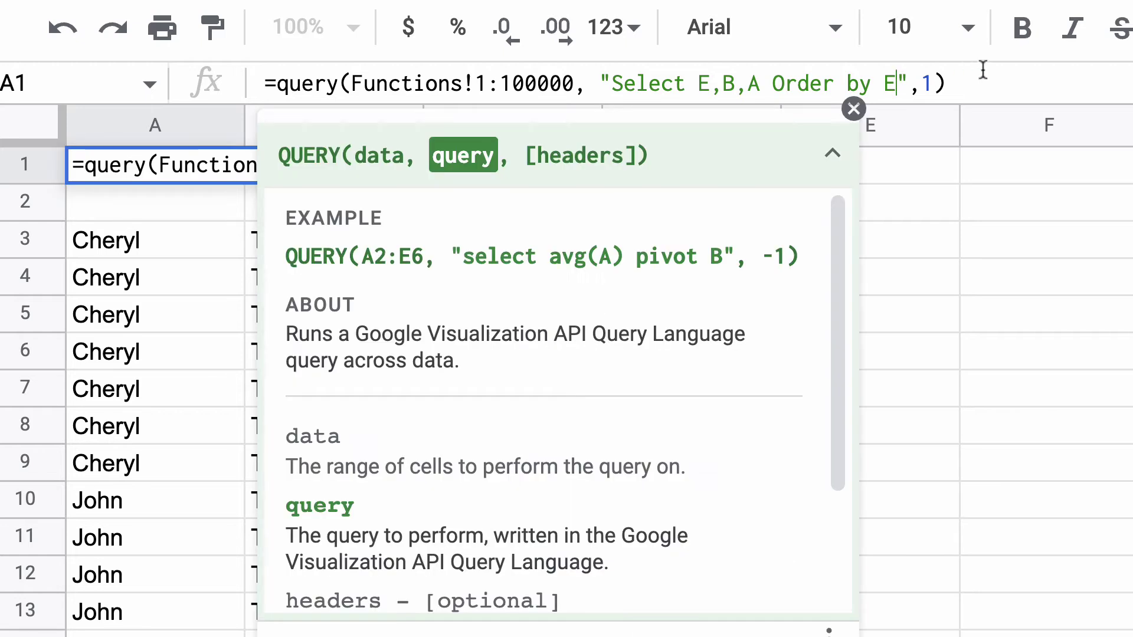
{"action": "type", "text": ","}
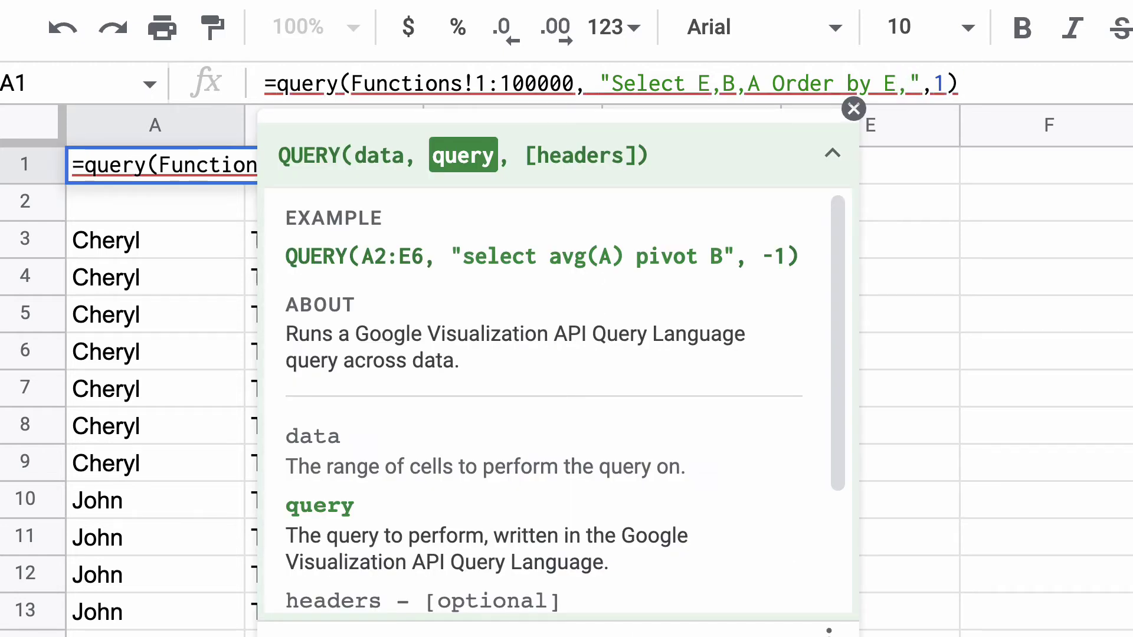
{"action": "type", "text": "B"}
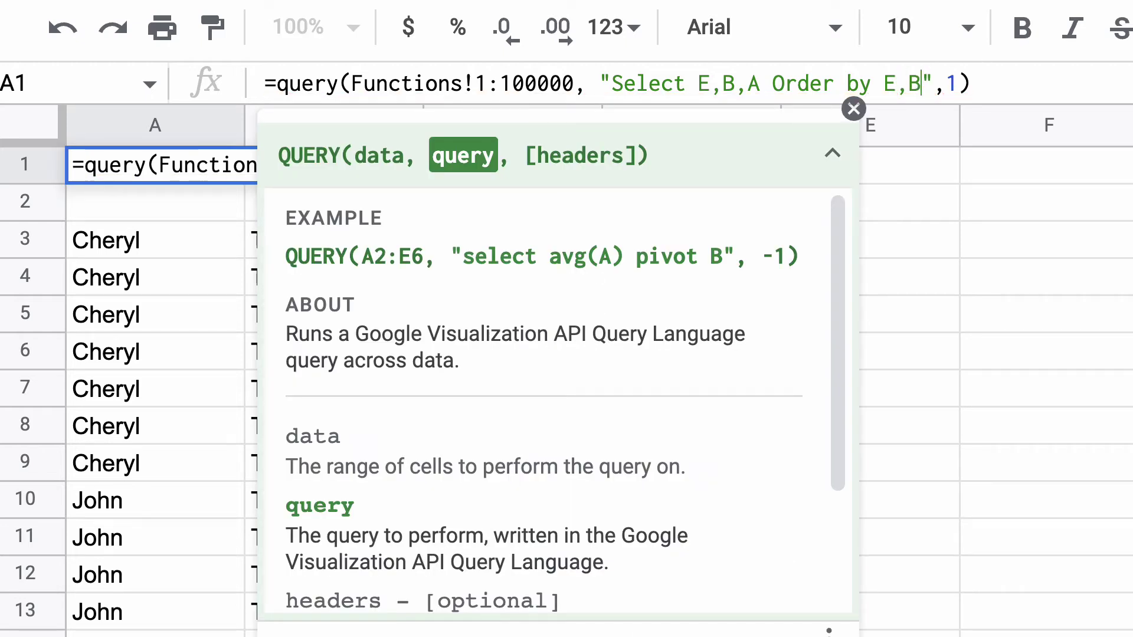
{"action": "key", "text": "Return"}
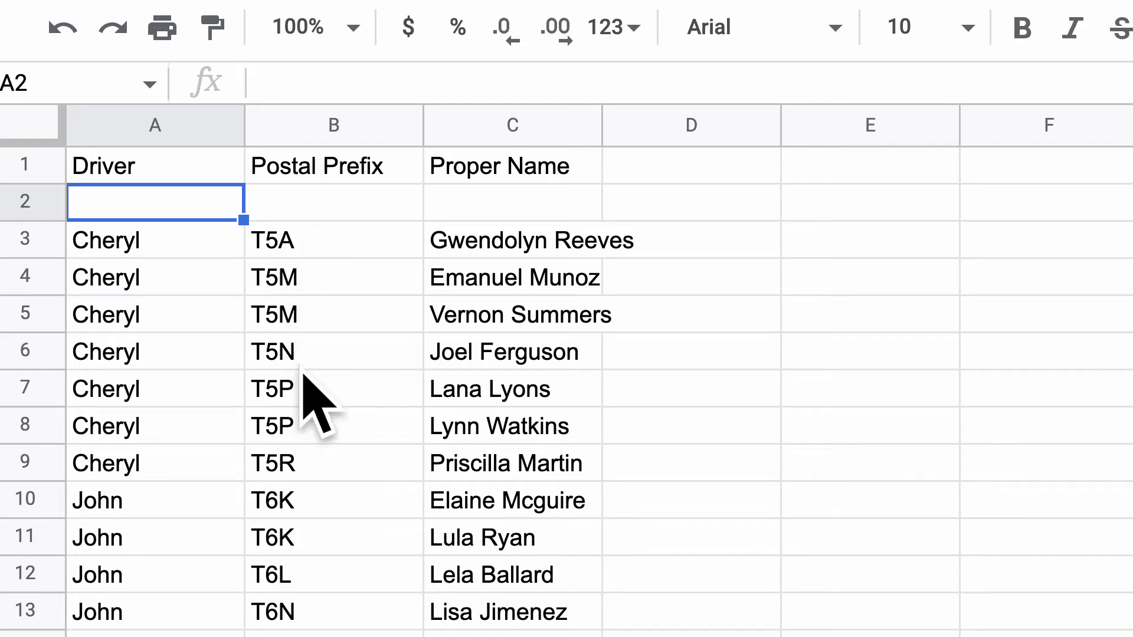
{"action": "scroll", "coordinate": [304, 478], "scroll_direction": "down", "scroll_amount": 7}
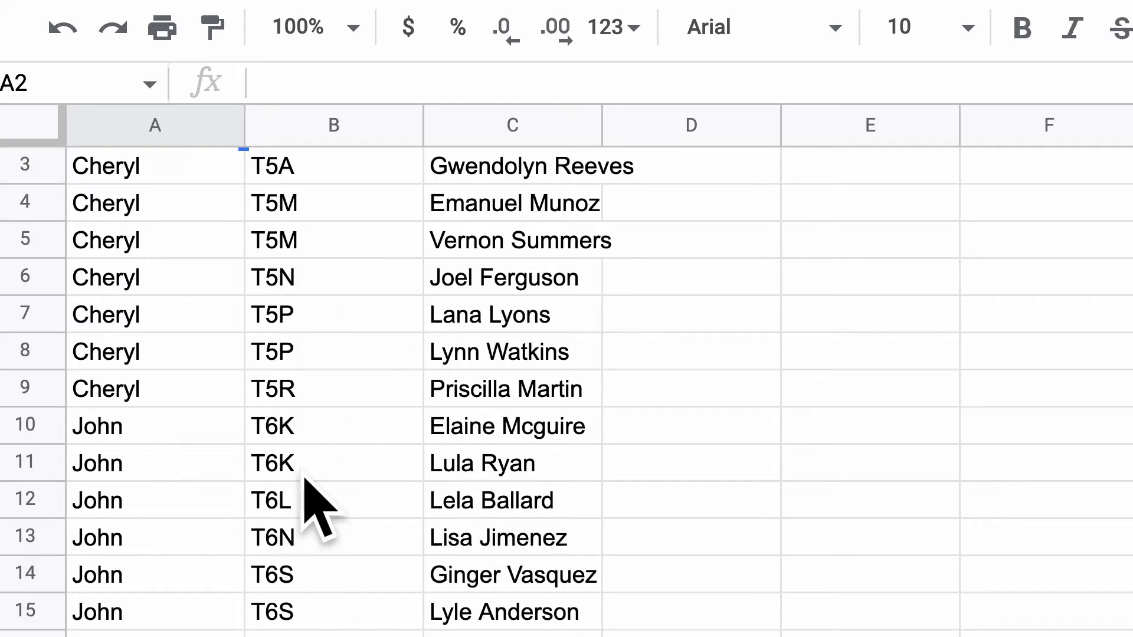
{"action": "scroll", "coordinate": [304, 478], "scroll_direction": "up", "scroll_amount": 7}
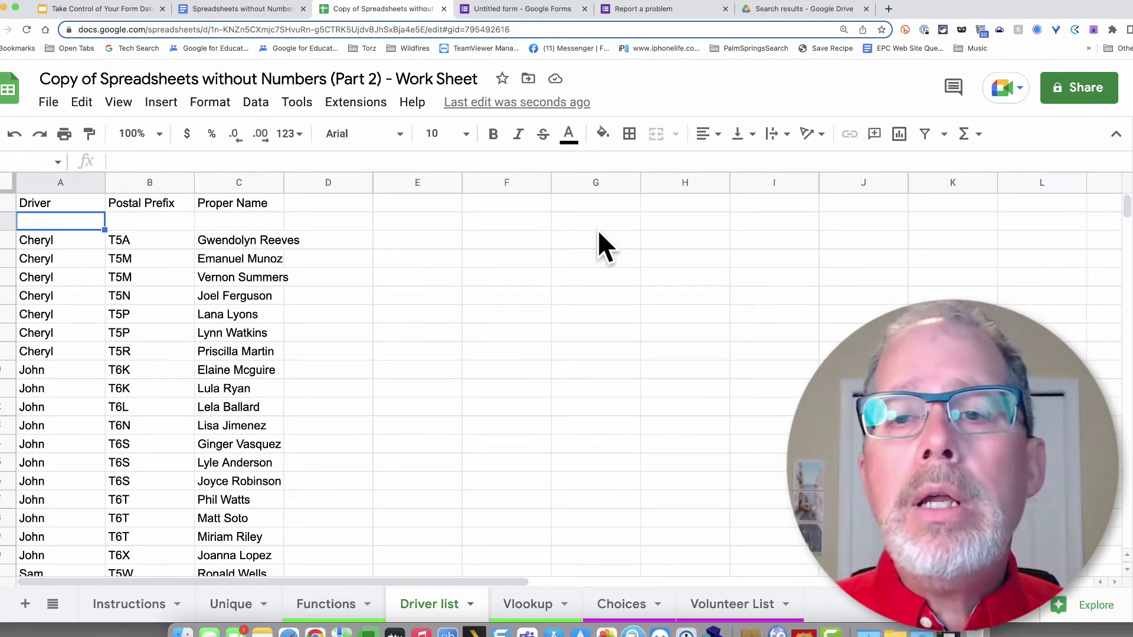
- Create a new filter view over columns A–C and name it John
{"action": "left_click", "coordinate": [53, 183]}
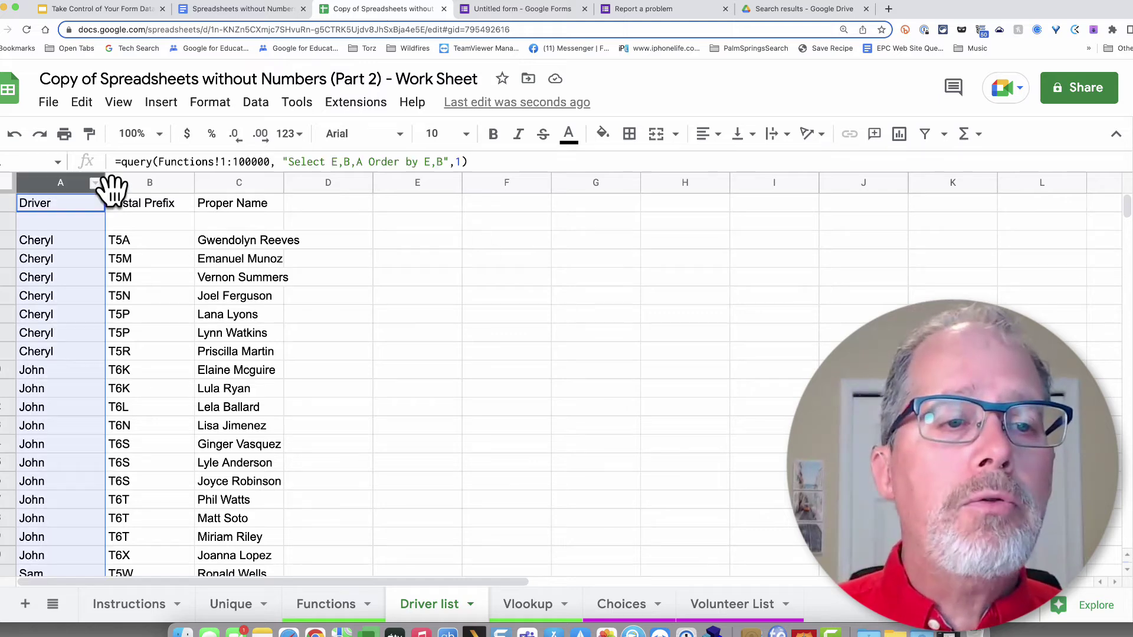
{"action": "left_click", "coordinate": [246, 184], "text": "shift"}
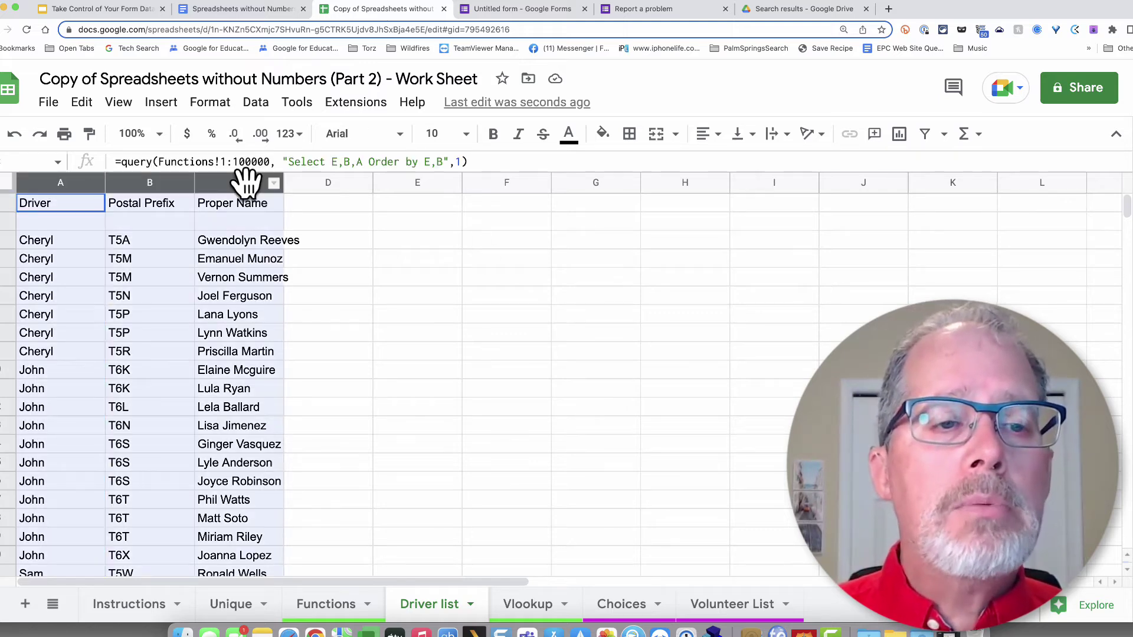
{"action": "left_click", "coordinate": [944, 134]}
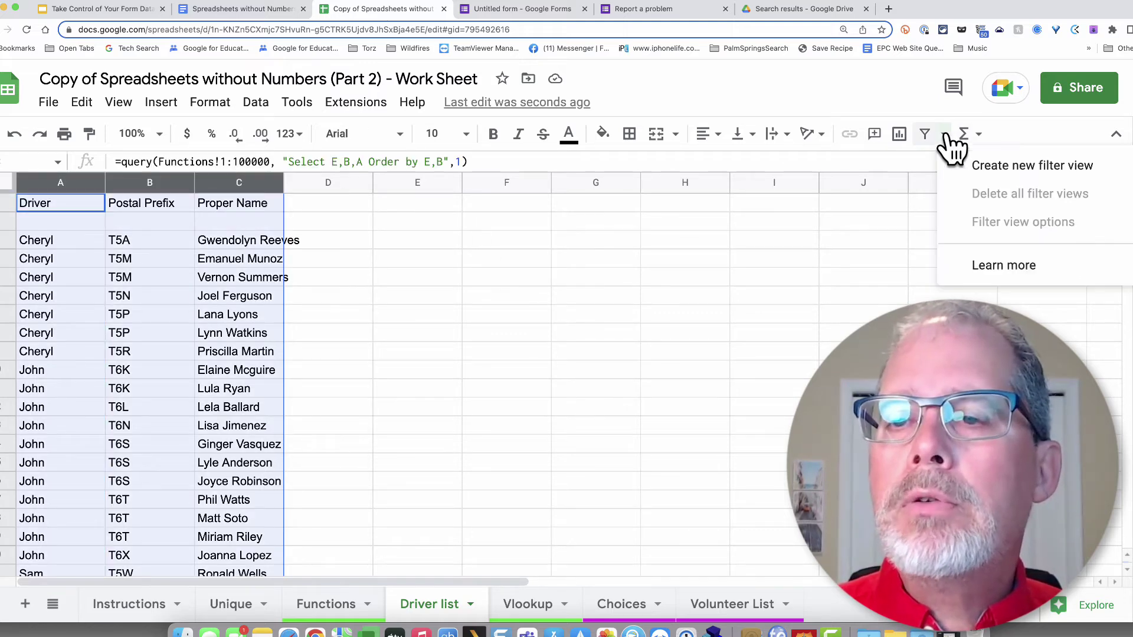
{"action": "left_click", "coordinate": [998, 166]}
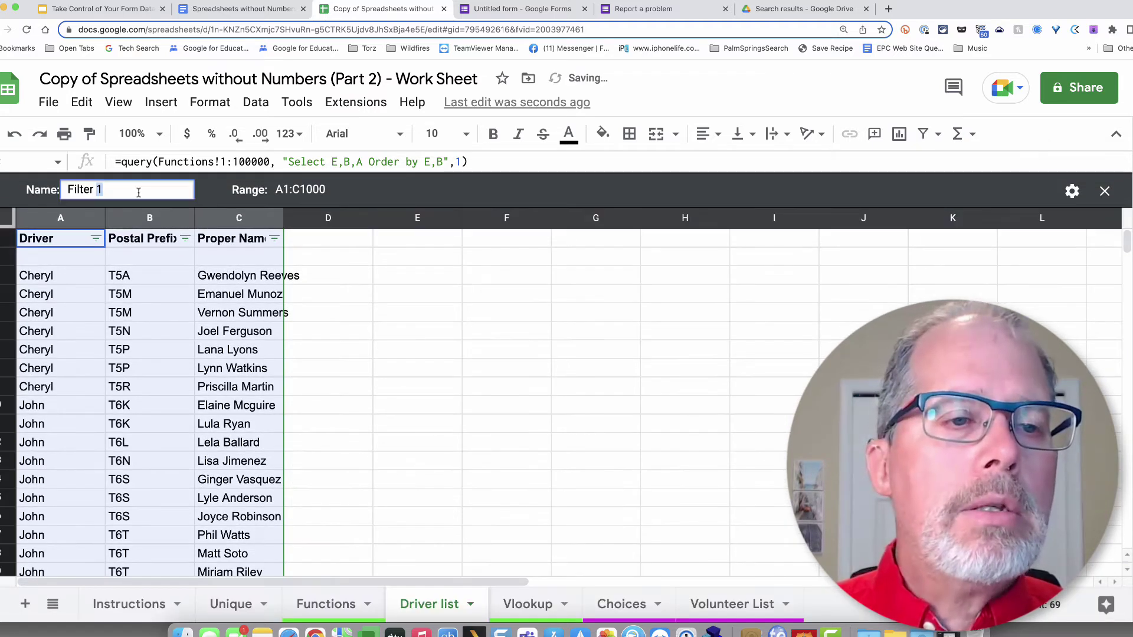
{"action": "left_click", "coordinate": [139, 191]}
{"action": "type", "text": "John"}
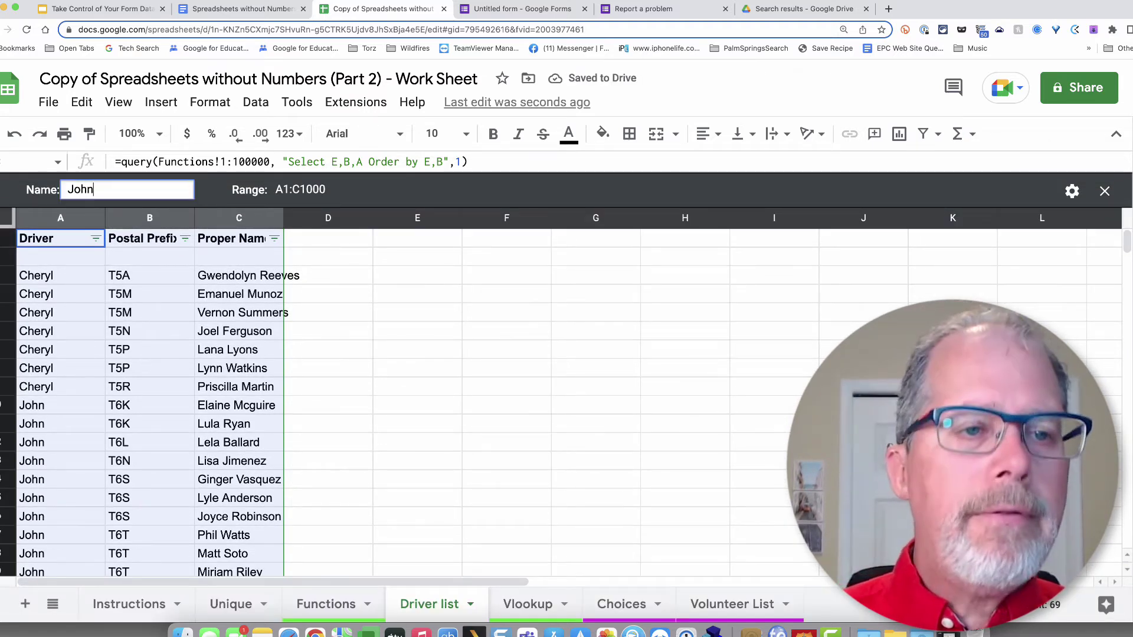
- Filter the Driver column to John only, then return to the Functions sheet
{"action": "left_click", "coordinate": [94, 238]}
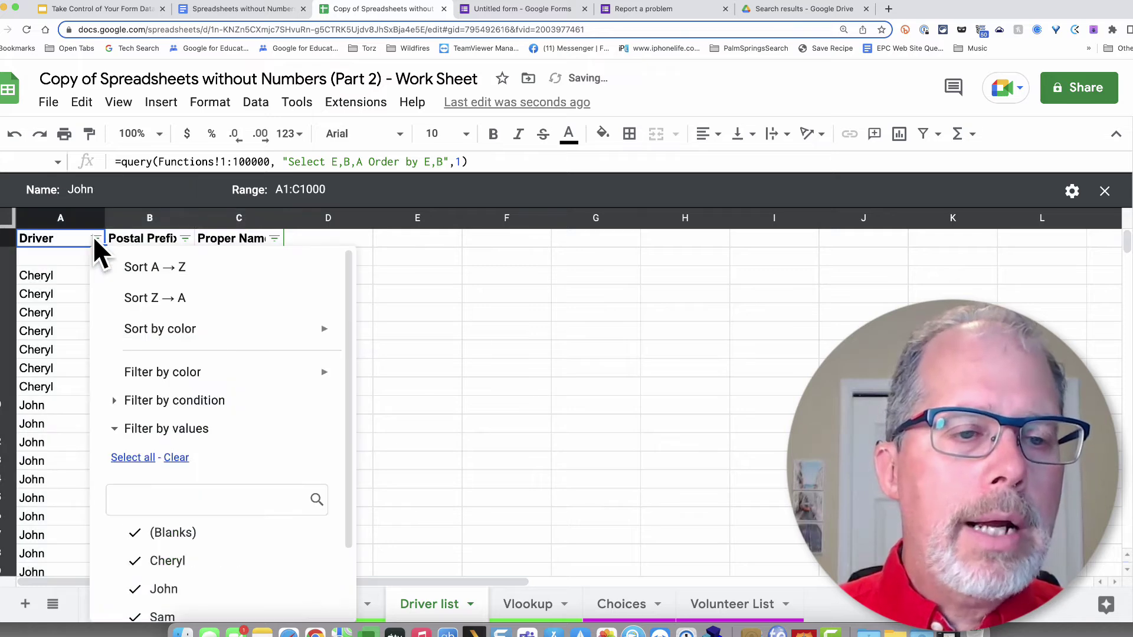
{"action": "scroll", "coordinate": [245, 463], "scroll_direction": "down", "scroll_amount": 2}
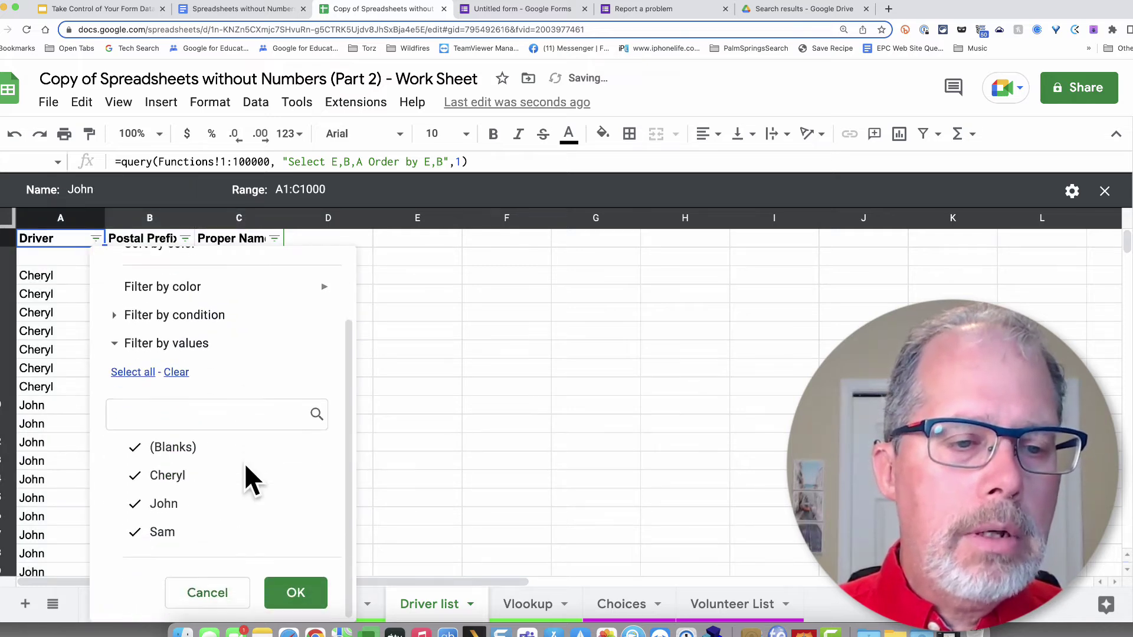
{"action": "left_click", "coordinate": [177, 373]}
{"action": "left_click", "coordinate": [166, 504]}
{"action": "left_click", "coordinate": [295, 595]}
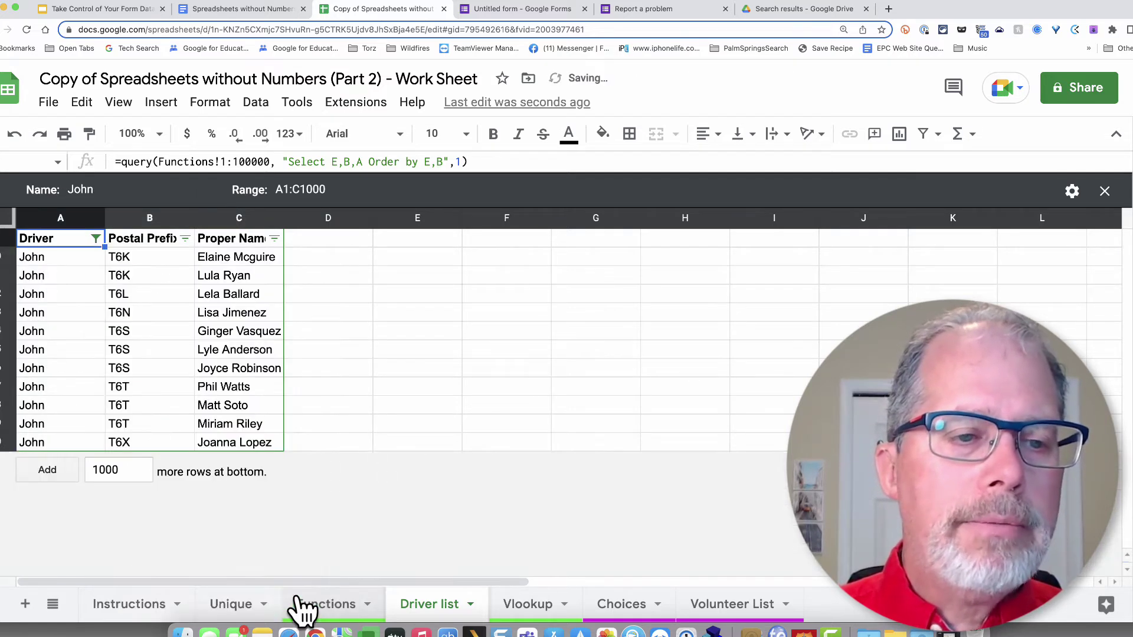
{"action": "left_click", "coordinate": [448, 423]}
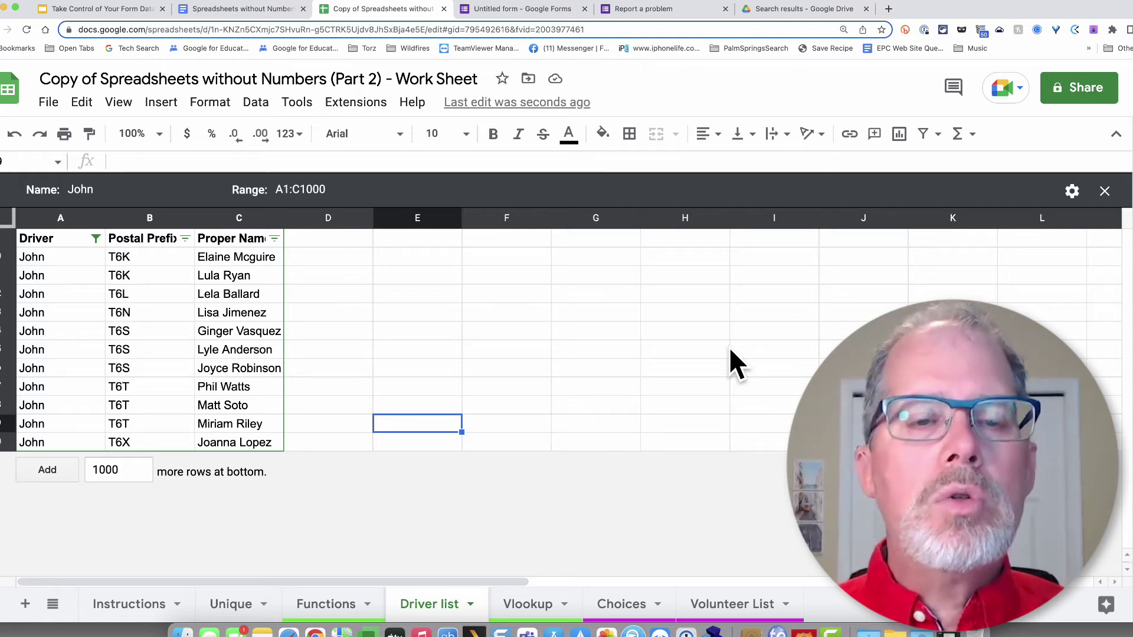
{"action": "left_click", "coordinate": [332, 616]}
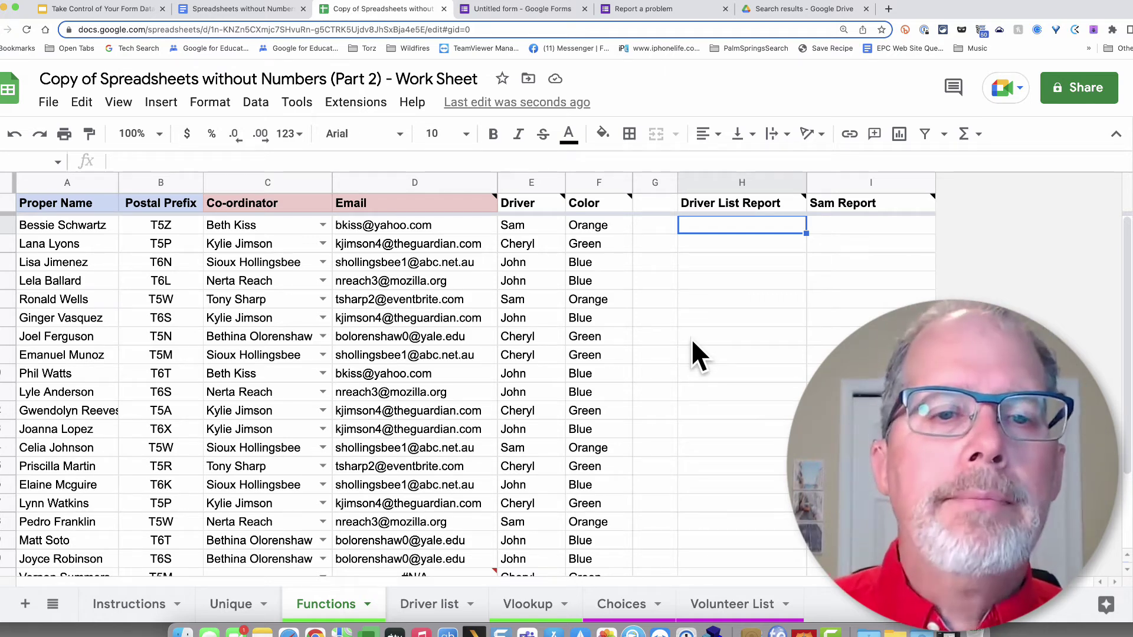
- Launch the EZ Query add-on and limit the report columns to A and B
{"action": "left_click", "coordinate": [362, 105]}
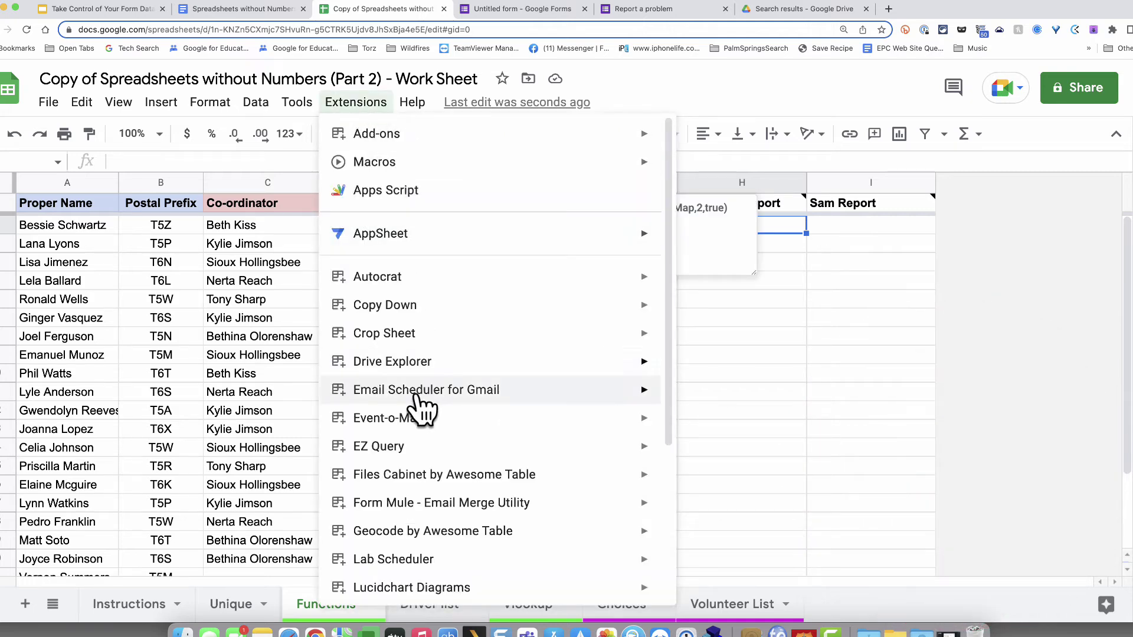
{"action": "mouse_move", "coordinate": [407, 448]}
{"action": "left_click", "coordinate": [755, 454]}
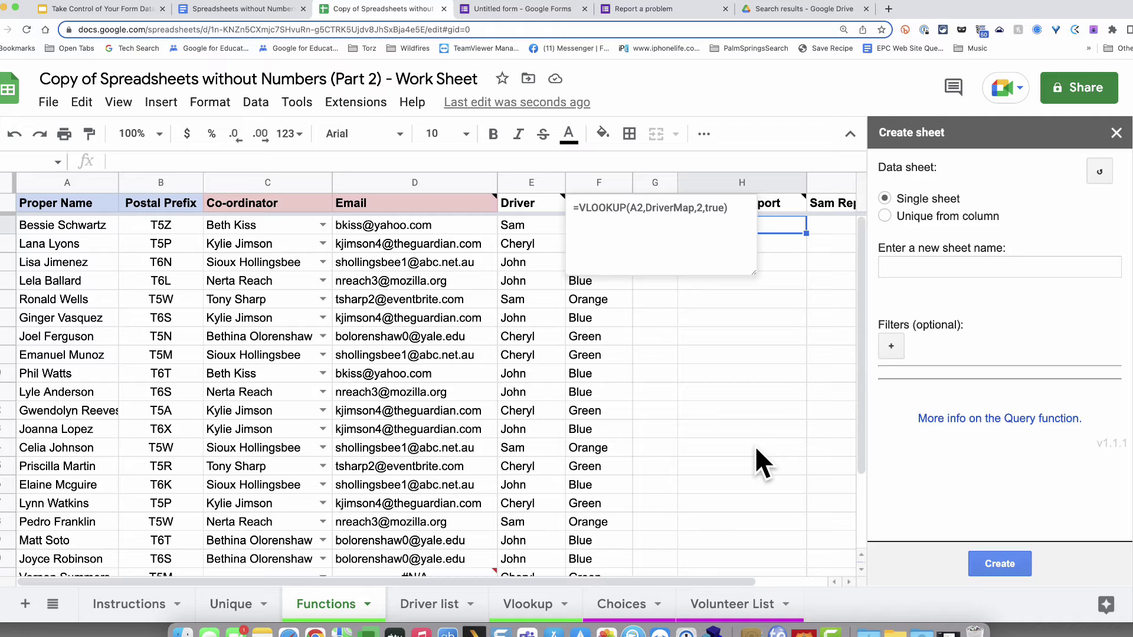
{"action": "left_click", "coordinate": [959, 266]}
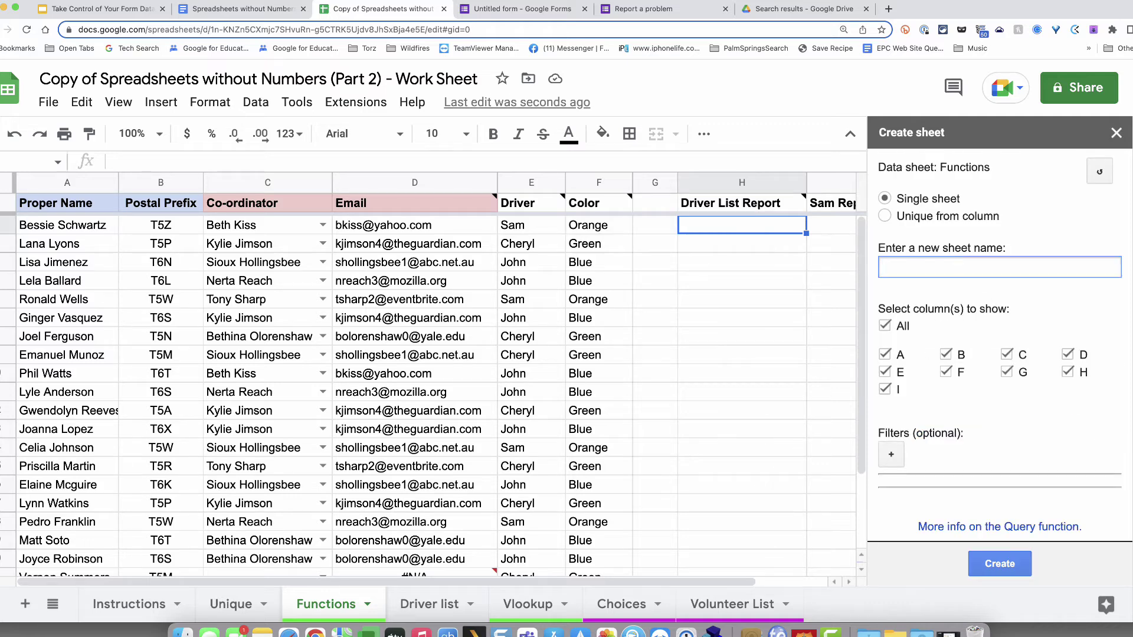
{"action": "left_click", "coordinate": [884, 326]}
{"action": "left_click", "coordinate": [884, 354]}
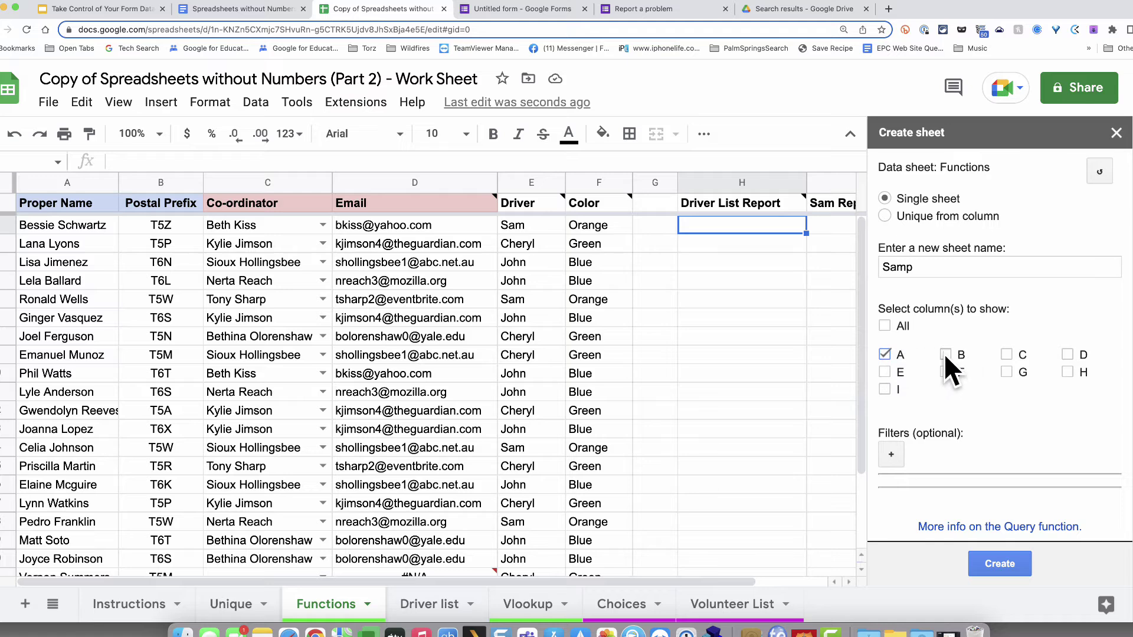
{"action": "left_click", "coordinate": [945, 354]}
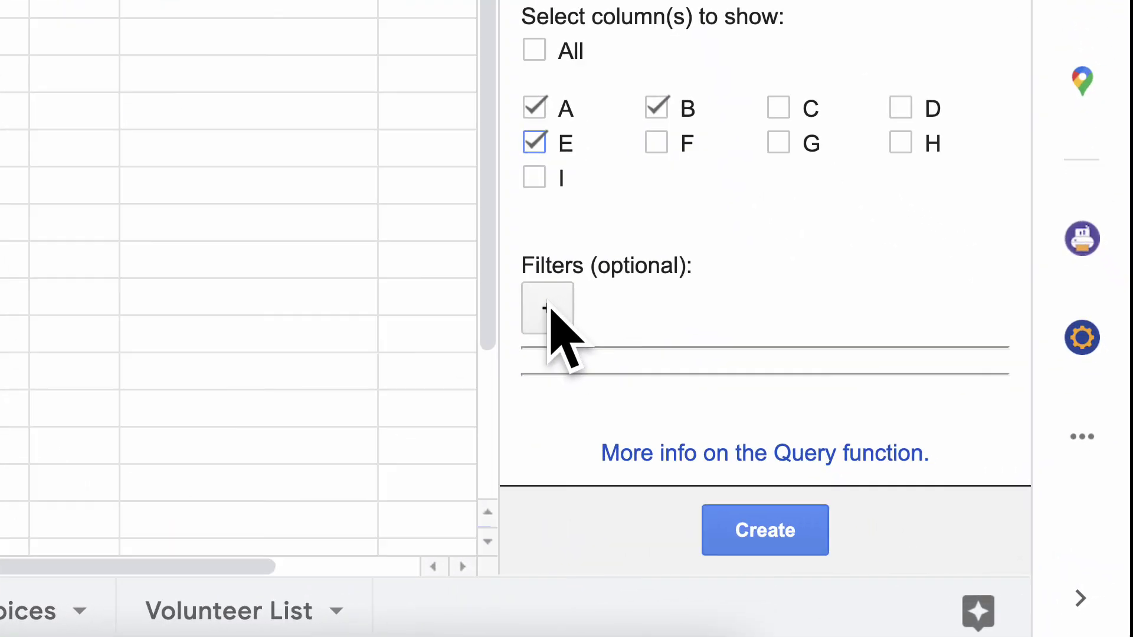
- Add the condition column E equals 'Sam' and create the Samp sheet
{"action": "left_click", "coordinate": [547, 307]}
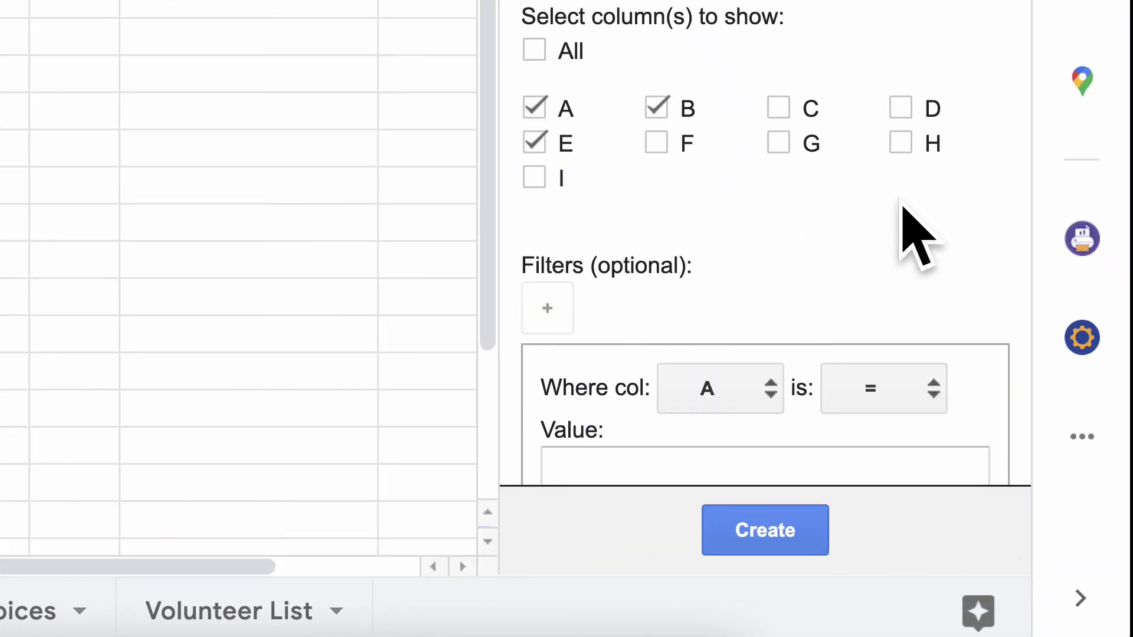
{"action": "scroll", "coordinate": [900, 230], "scroll_direction": "down", "scroll_amount": 1}
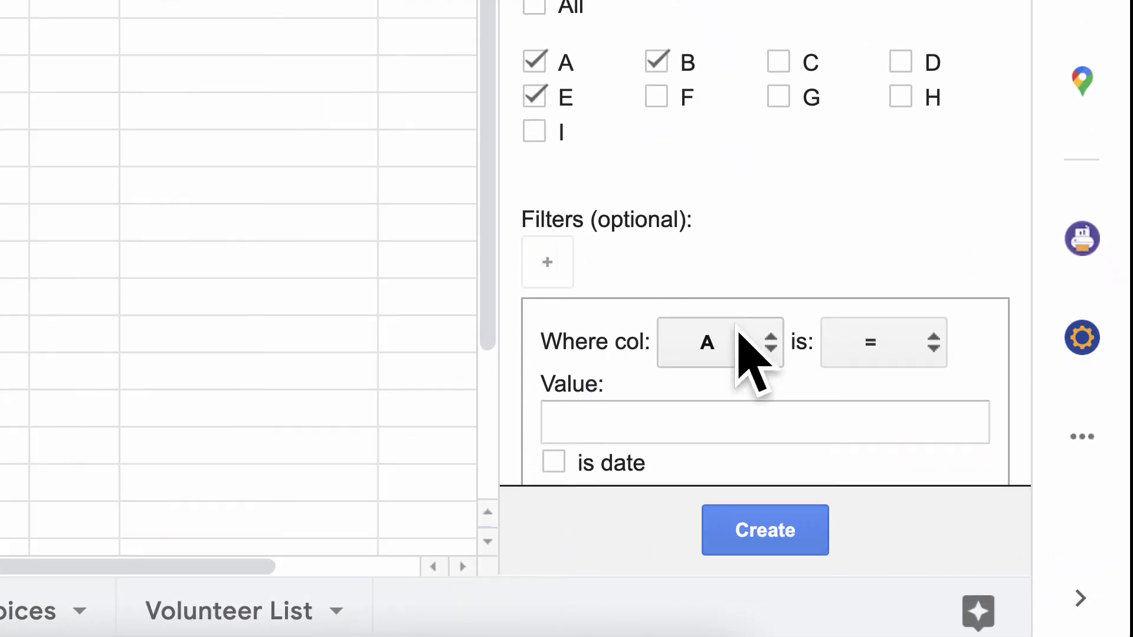
{"action": "left_click", "coordinate": [741, 344]}
{"action": "left_click", "coordinate": [735, 467]}
{"action": "left_click", "coordinate": [602, 410]}
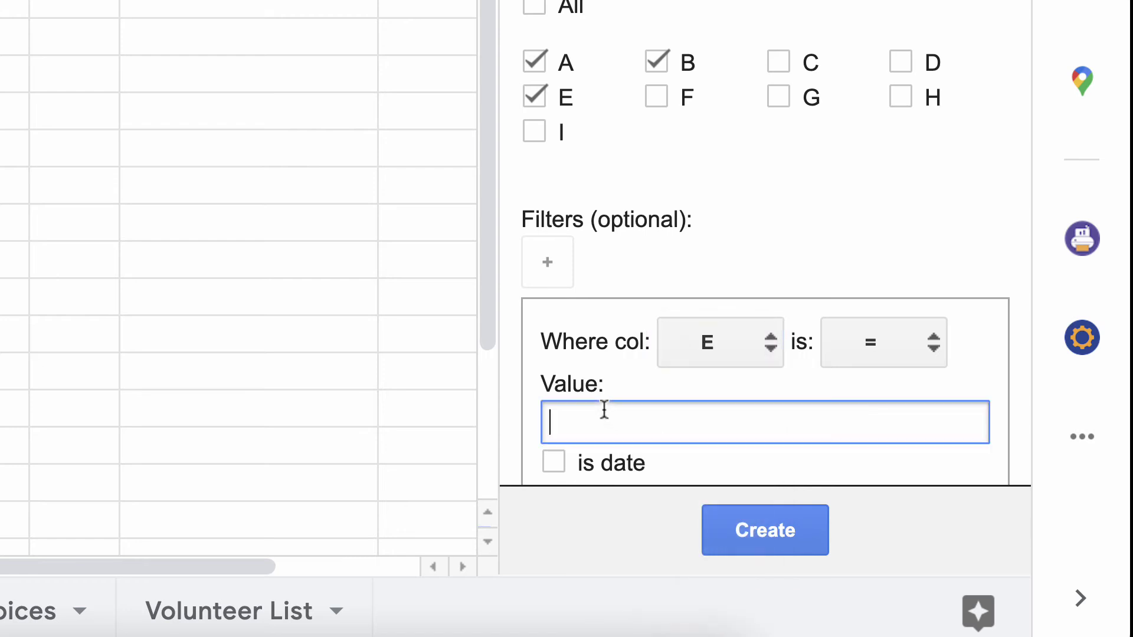
{"action": "type", "text": "Sam"}
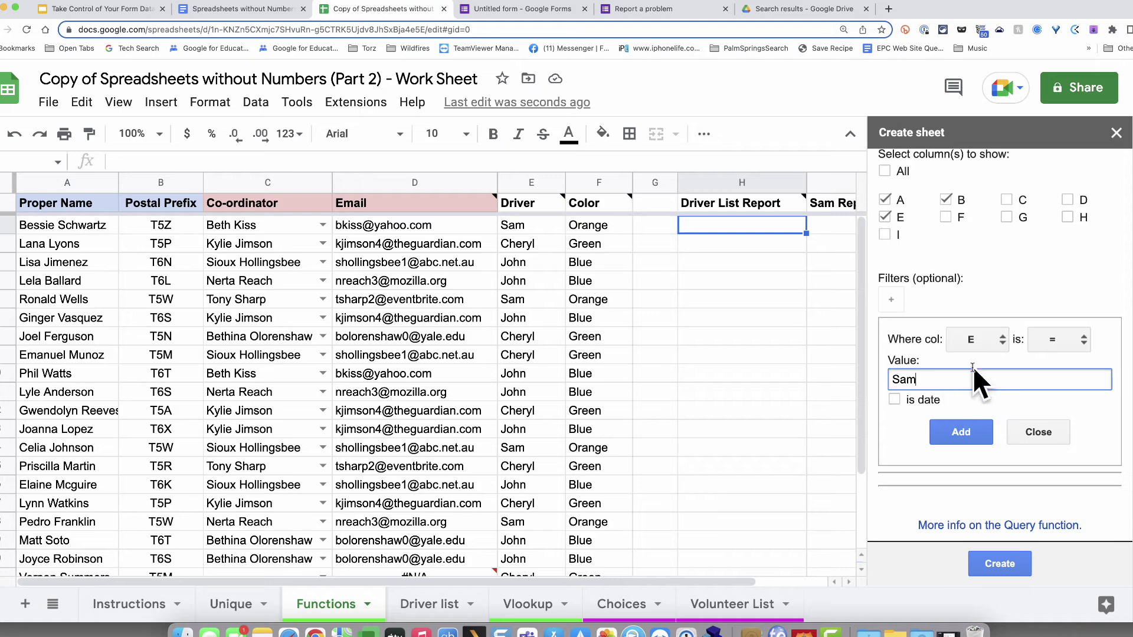
{"action": "left_click", "coordinate": [961, 438]}
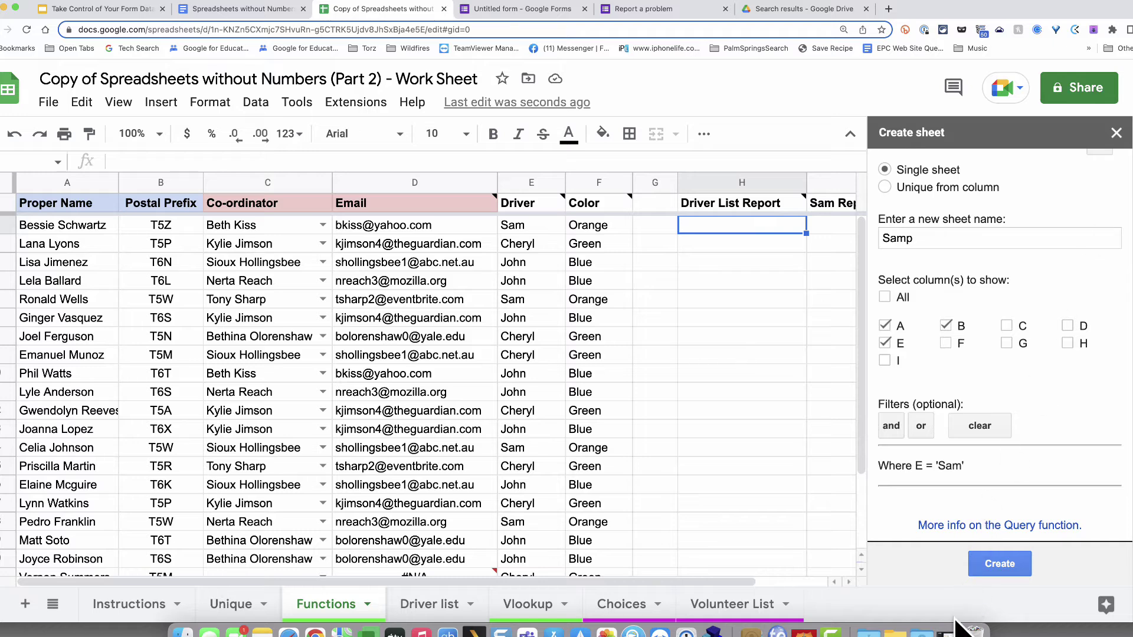
{"action": "left_click", "coordinate": [998, 565]}
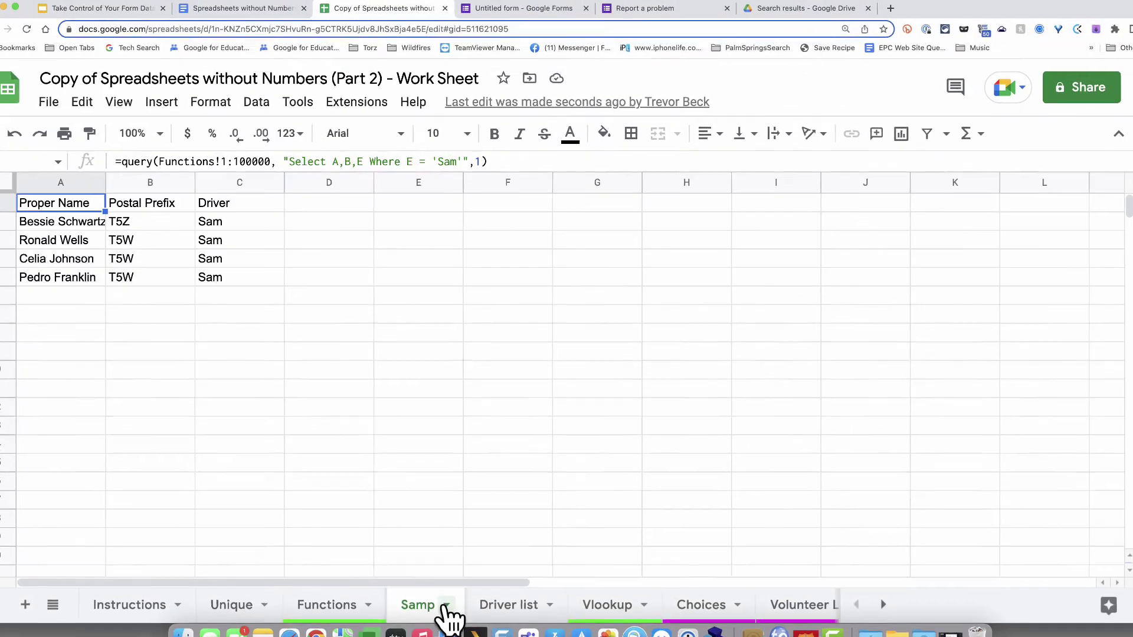
- Duplicate the Samp sheet and rename the copy John
{"action": "left_click", "coordinate": [447, 609]}
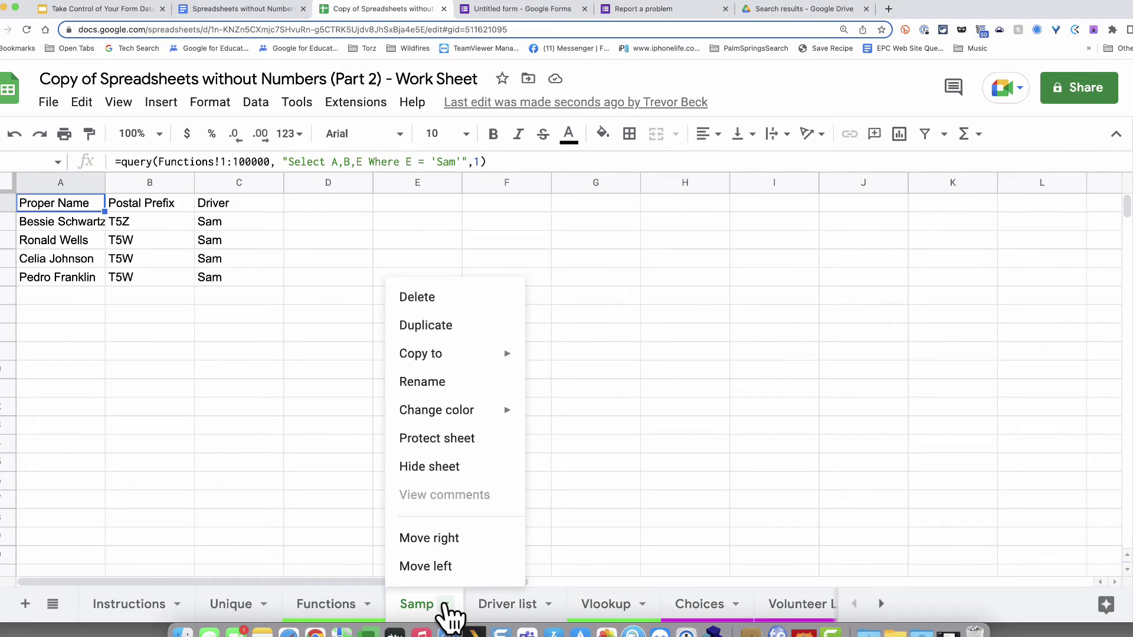
{"action": "left_click", "coordinate": [462, 324]}
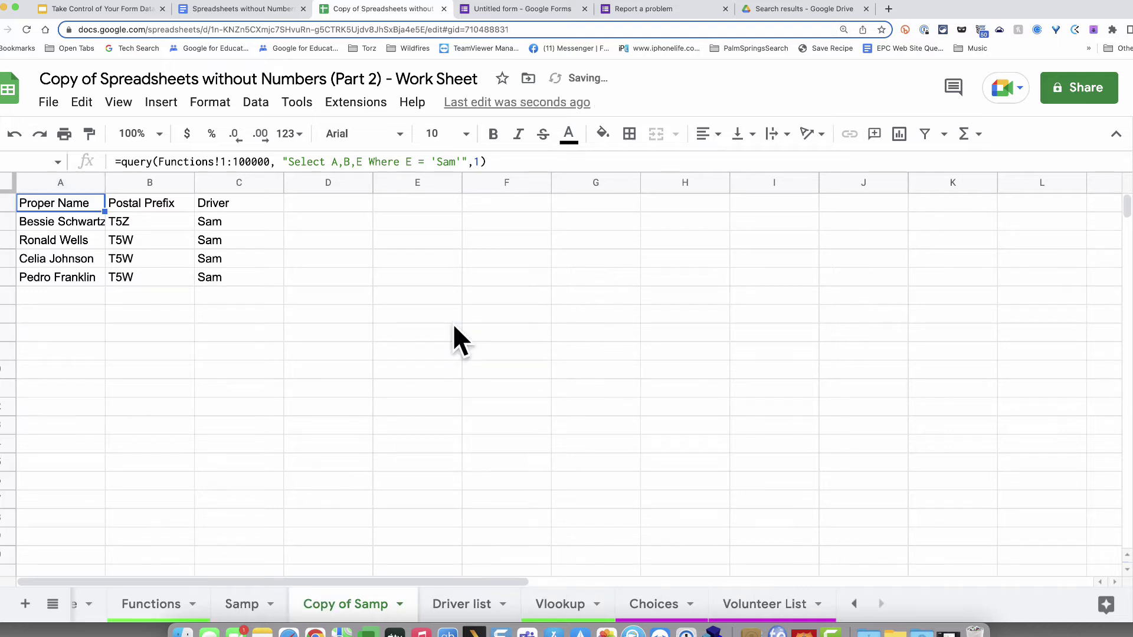
{"action": "double_click", "coordinate": [372, 605]}
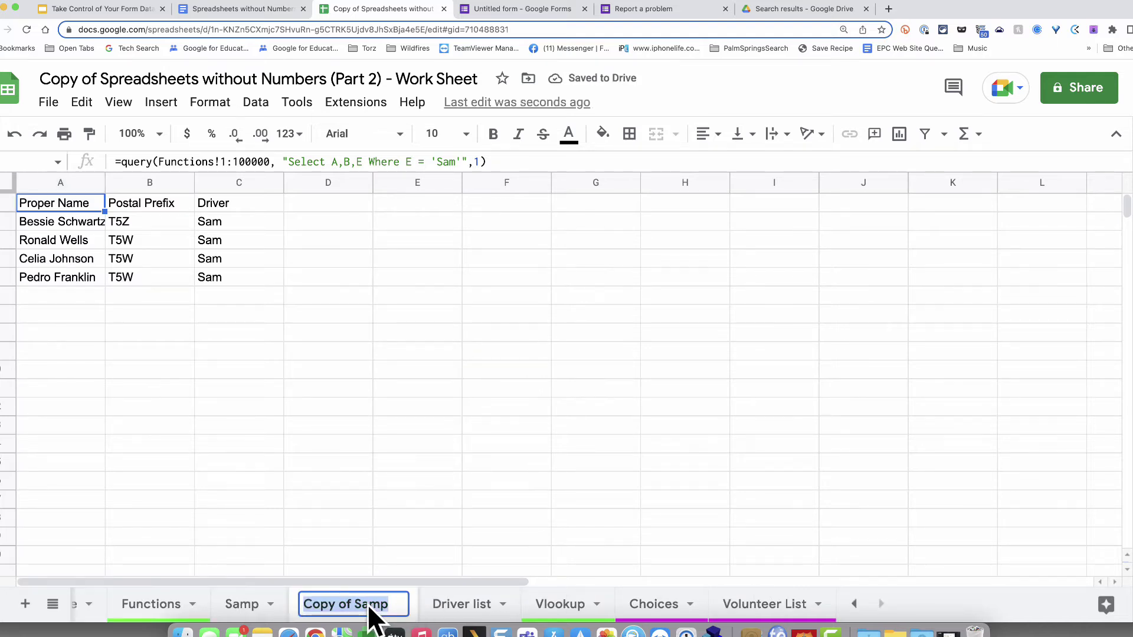
{"action": "type", "text": "John"}
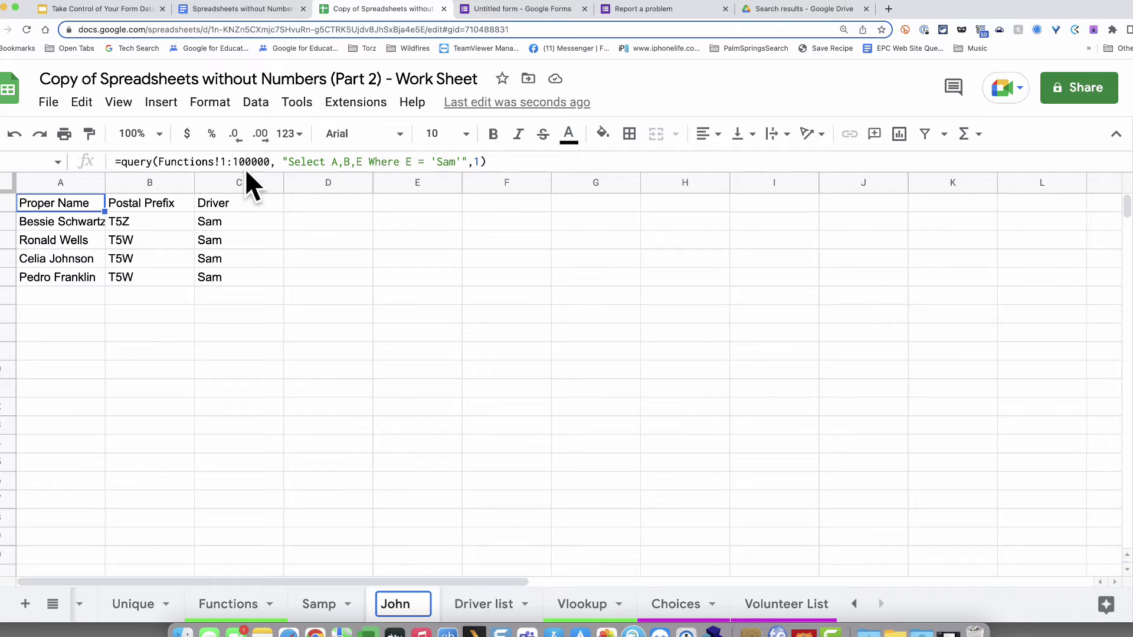
{"action": "key", "text": "Return"}
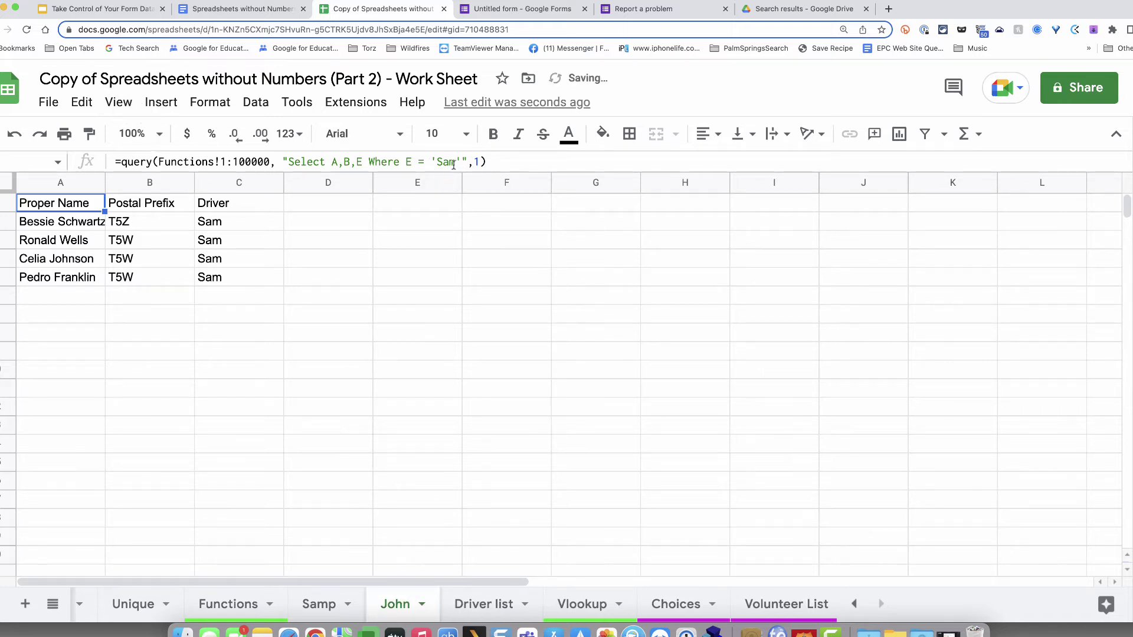
- Change the copied query's driver from 'Sam' to 'John'
{"action": "double_click", "coordinate": [443, 160]}
{"action": "left_click", "coordinate": [450, 161]}
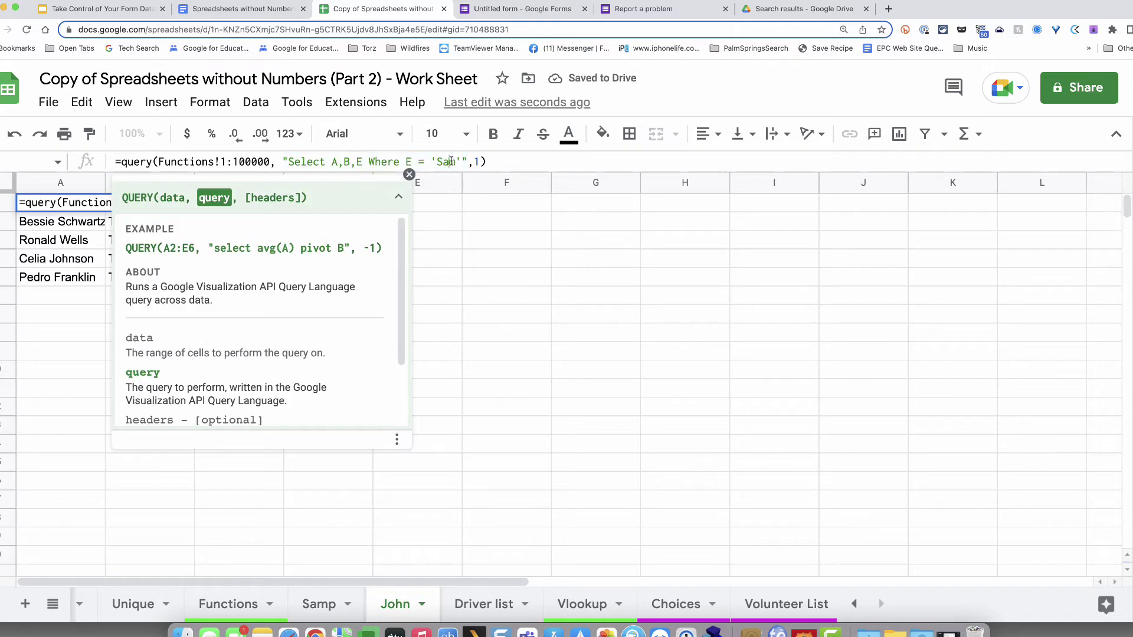
{"action": "key", "text": "BackSpace"}
{"action": "key", "text": "BackSpace"}
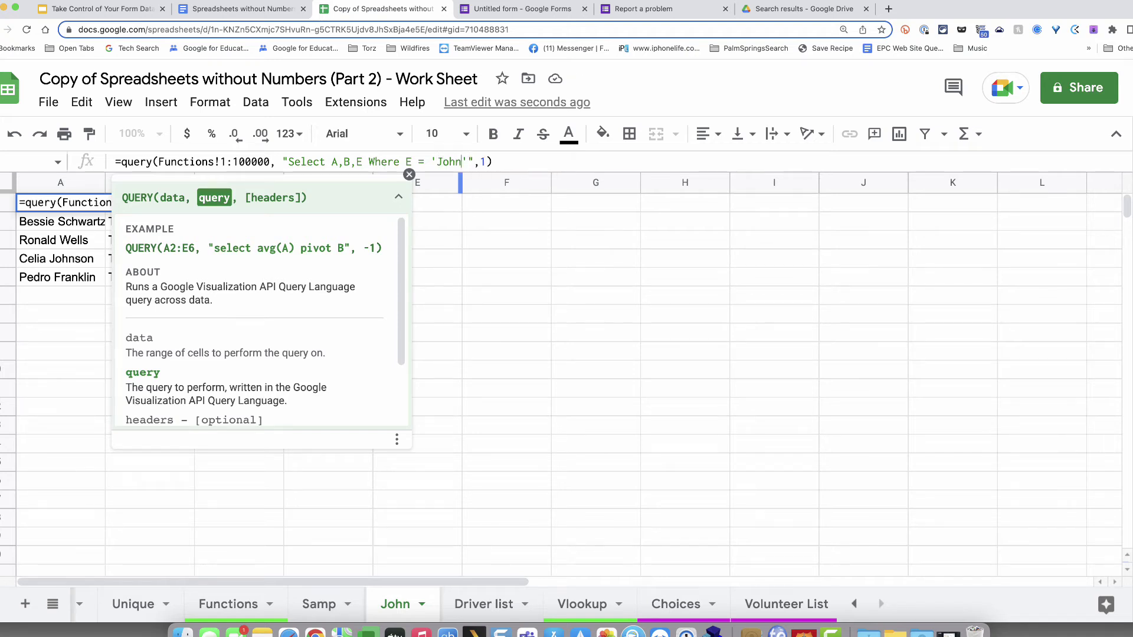
{"action": "key", "text": "Return"}
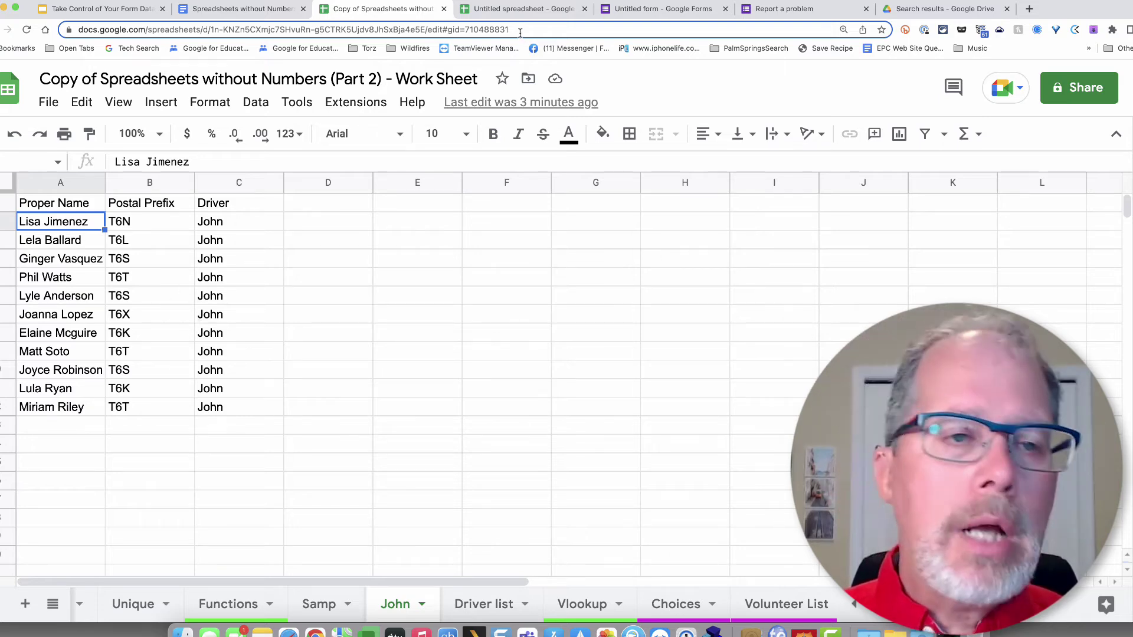
- Rename the untitled spreadsheet to 'John report'
{"action": "left_click", "coordinate": [522, 7]}
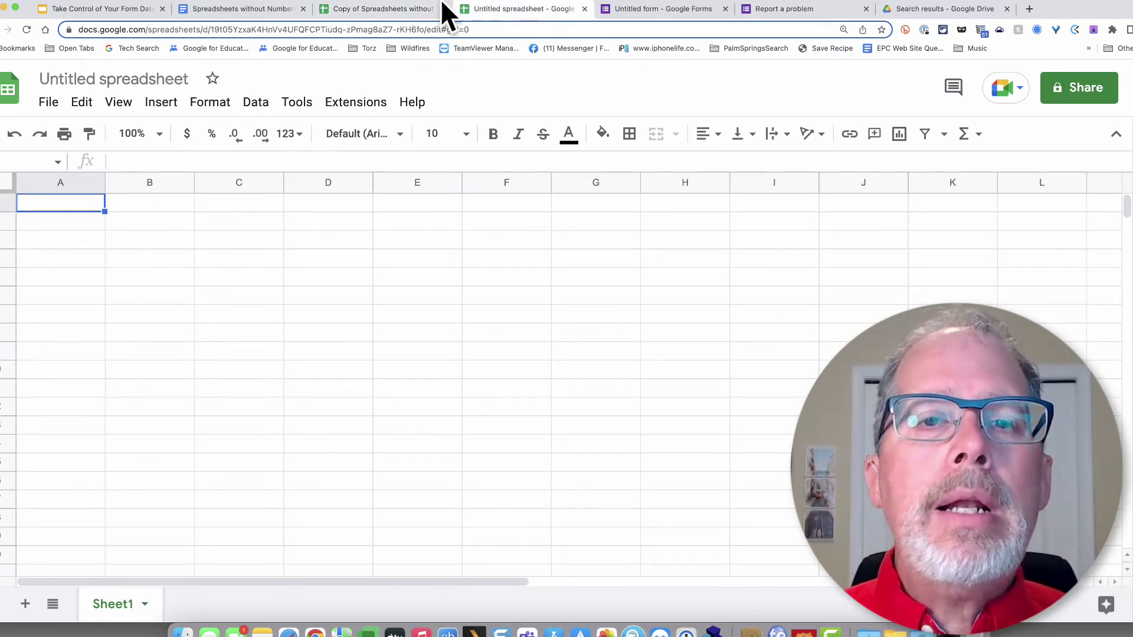
{"action": "left_click", "coordinate": [72, 82]}
{"action": "type", "text": "John "}
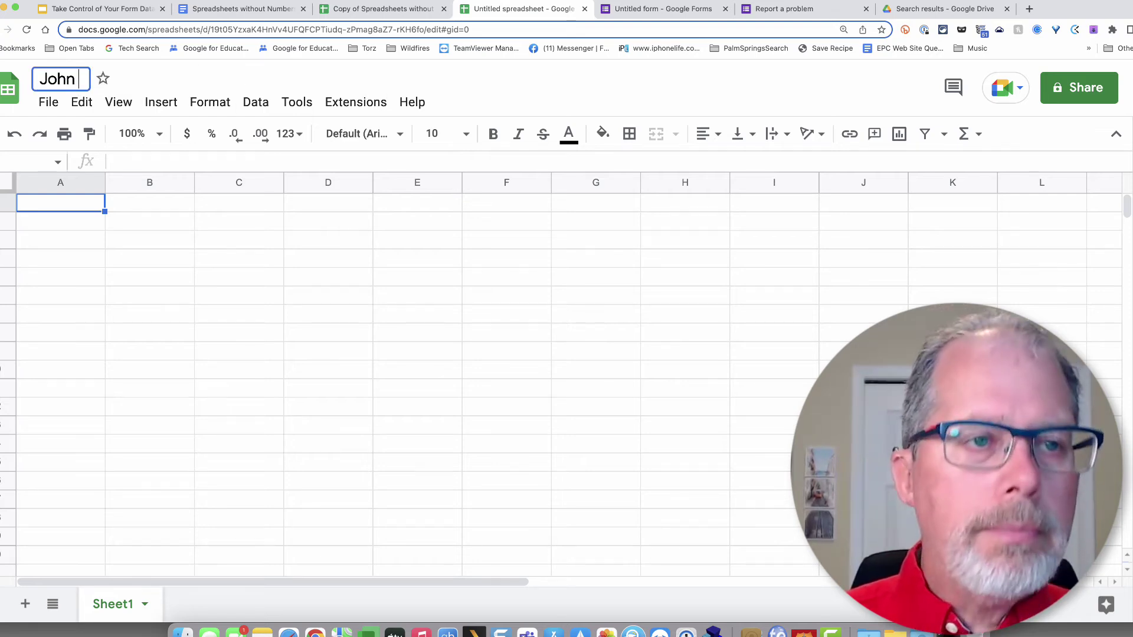
{"action": "type", "text": "report"}
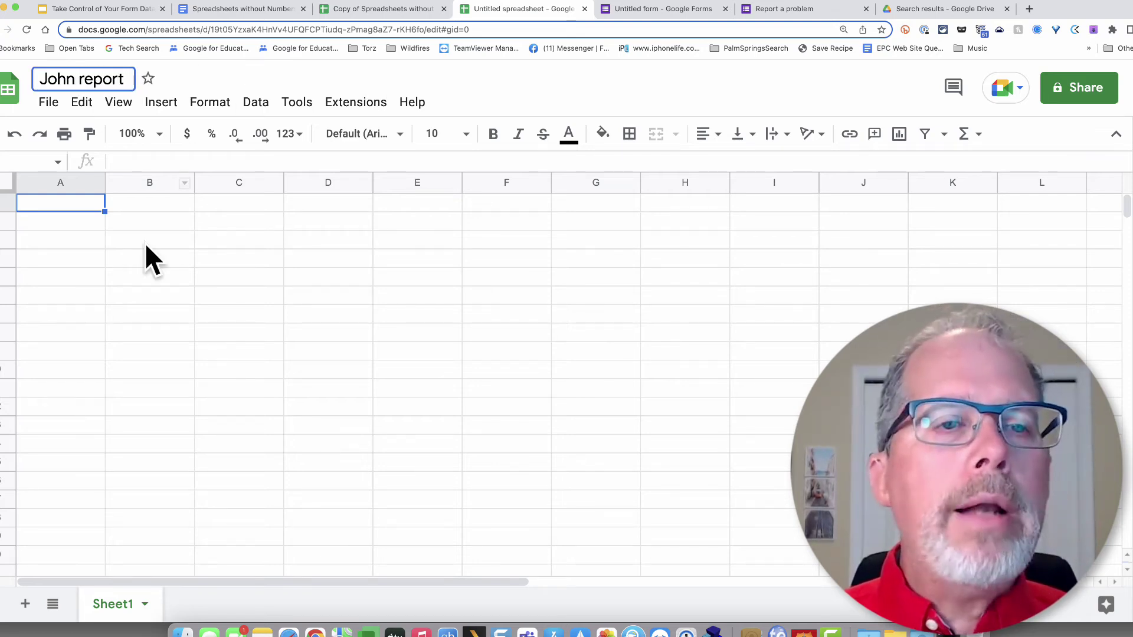
{"action": "key", "text": "Return"}
{"action": "left_click", "coordinate": [371, 8]}
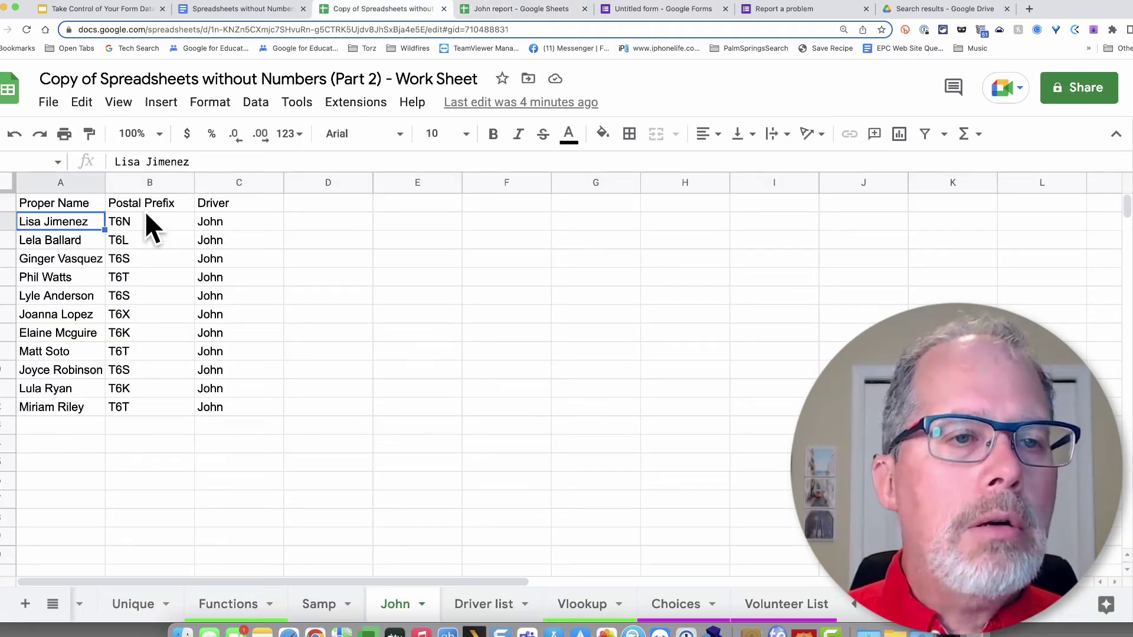
{"action": "left_click", "coordinate": [516, 11]}
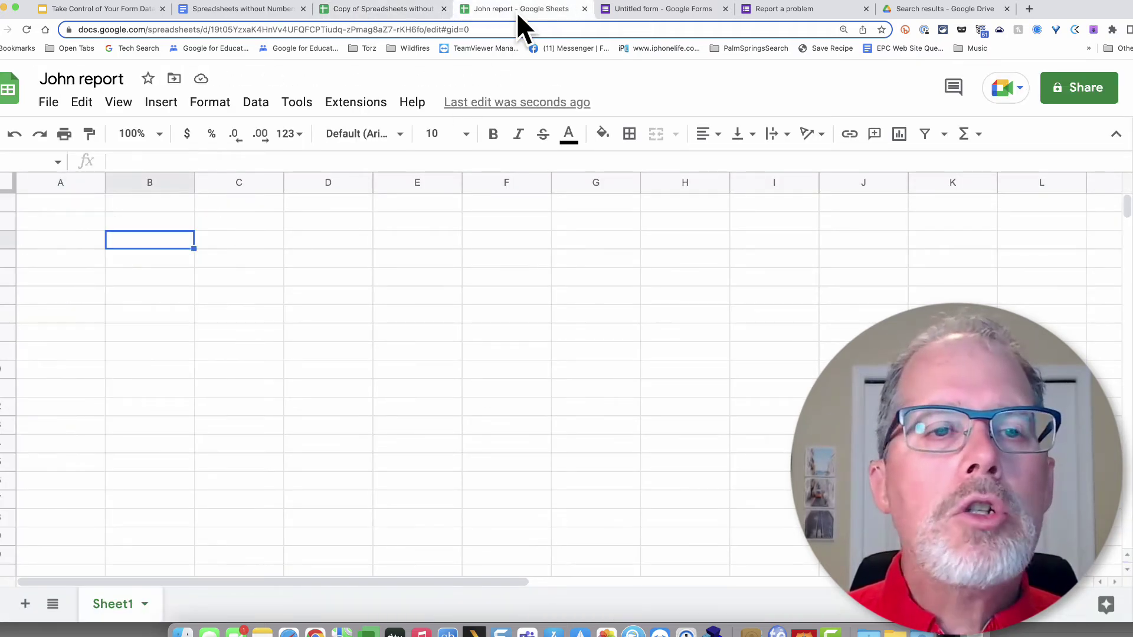
- Start an =IMPORTRANGE( formula in cell A1
{"action": "left_click", "coordinate": [64, 208]}
{"action": "type", "text": "=inp"}
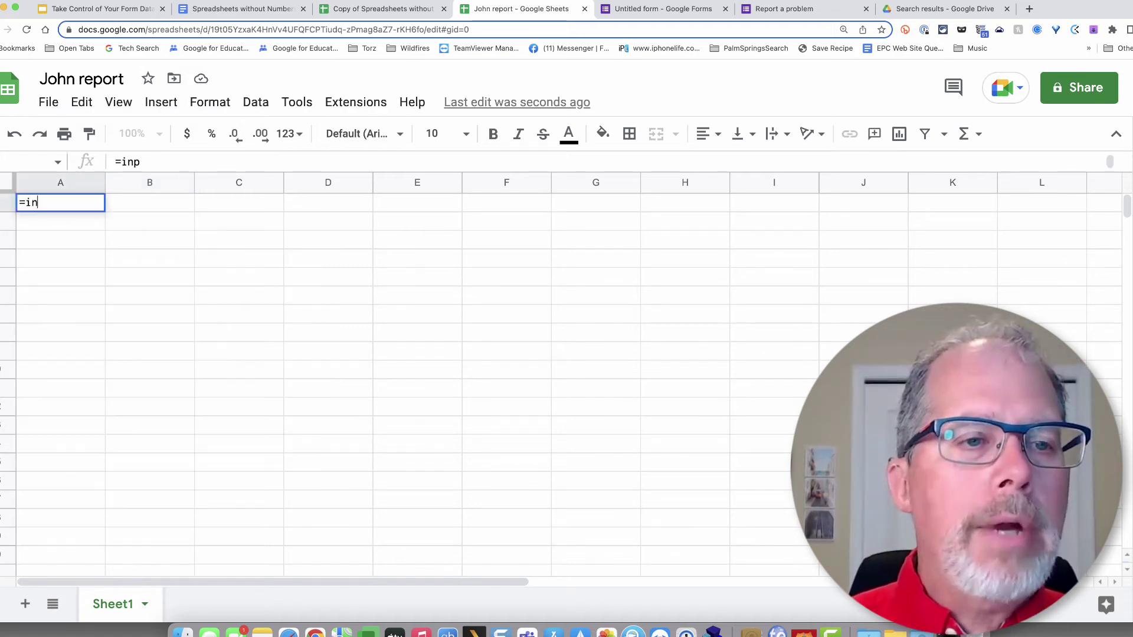
{"action": "key", "text": "BackSpace"}
{"action": "type", "text": "mport"}
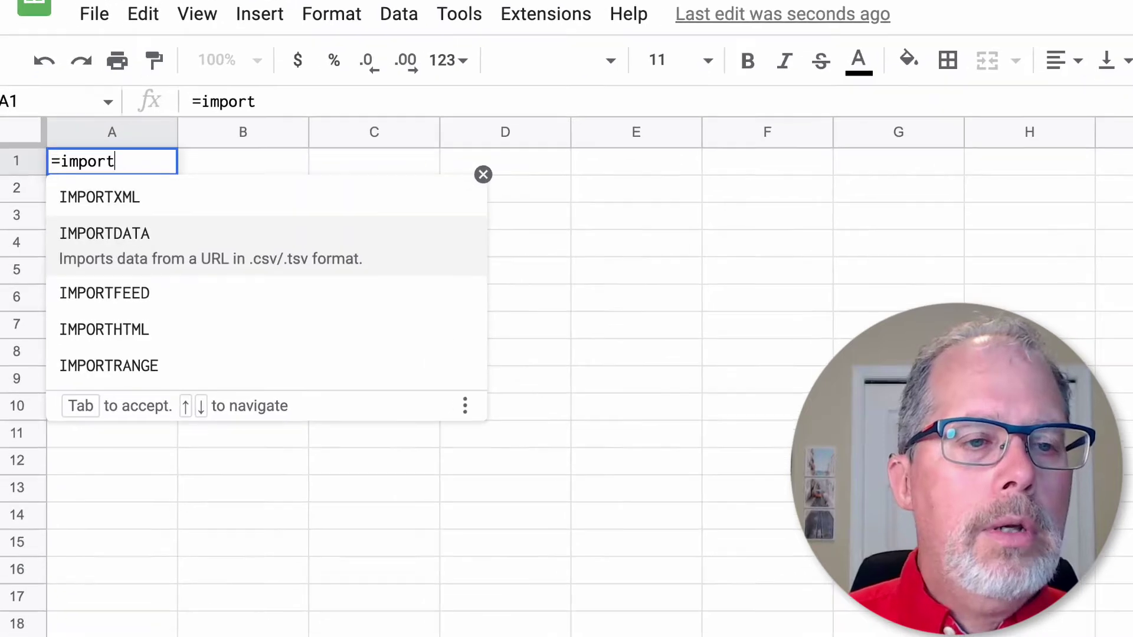
{"action": "key", "text": "Down"}
{"action": "key", "text": "Down"}
{"action": "key", "text": "Down"}
{"action": "key", "text": "Tab"}
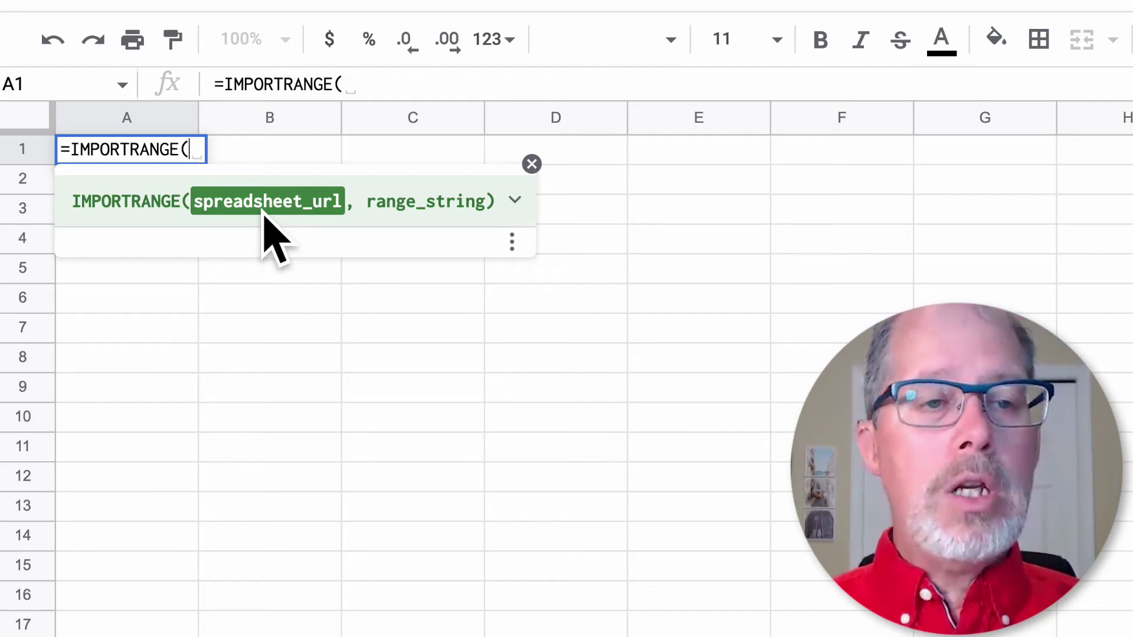
- Paste the Work Sheet's URL into the formula and trim its #gid tail
{"action": "left_click", "coordinate": [362, 8]}
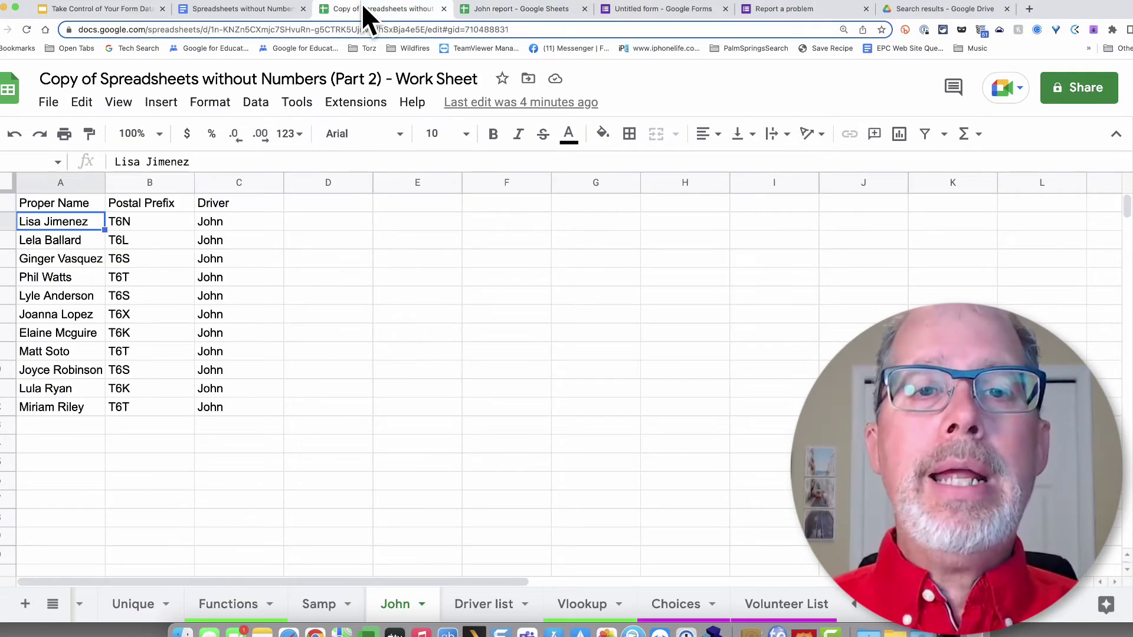
{"action": "left_click", "coordinate": [371, 29]}
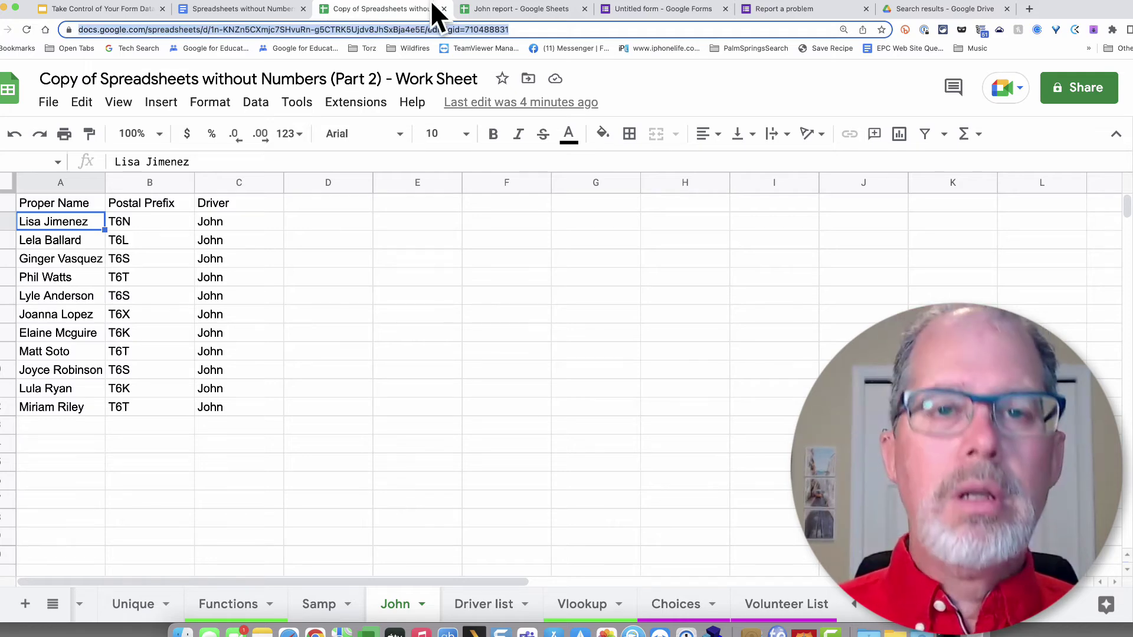
{"action": "left_click", "coordinate": [494, 8]}
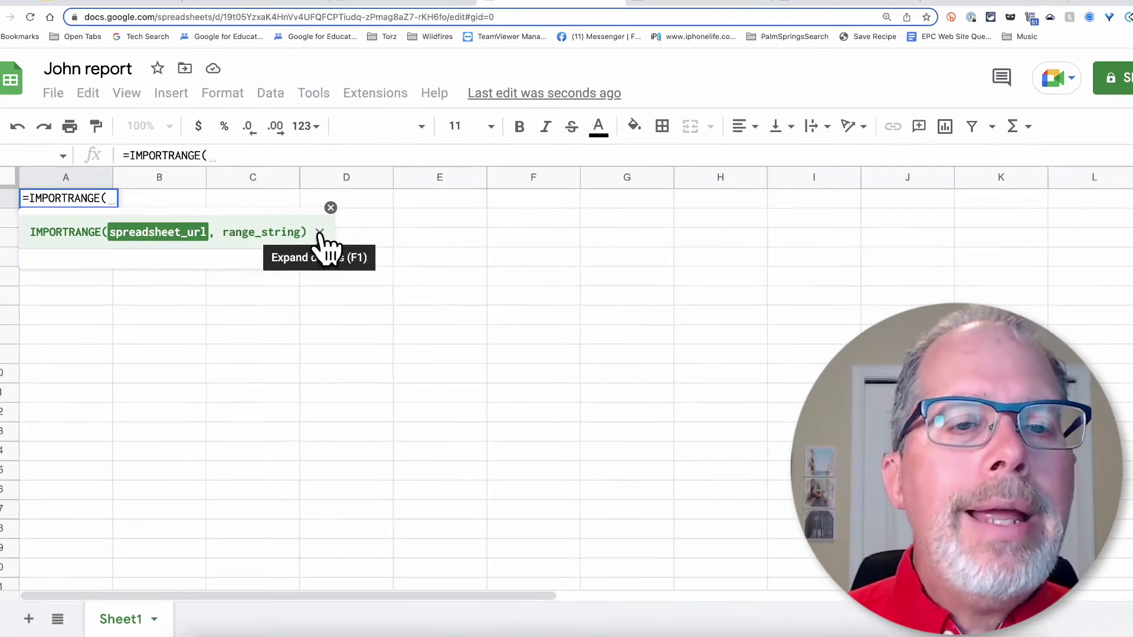
{"action": "left_click", "coordinate": [303, 234]}
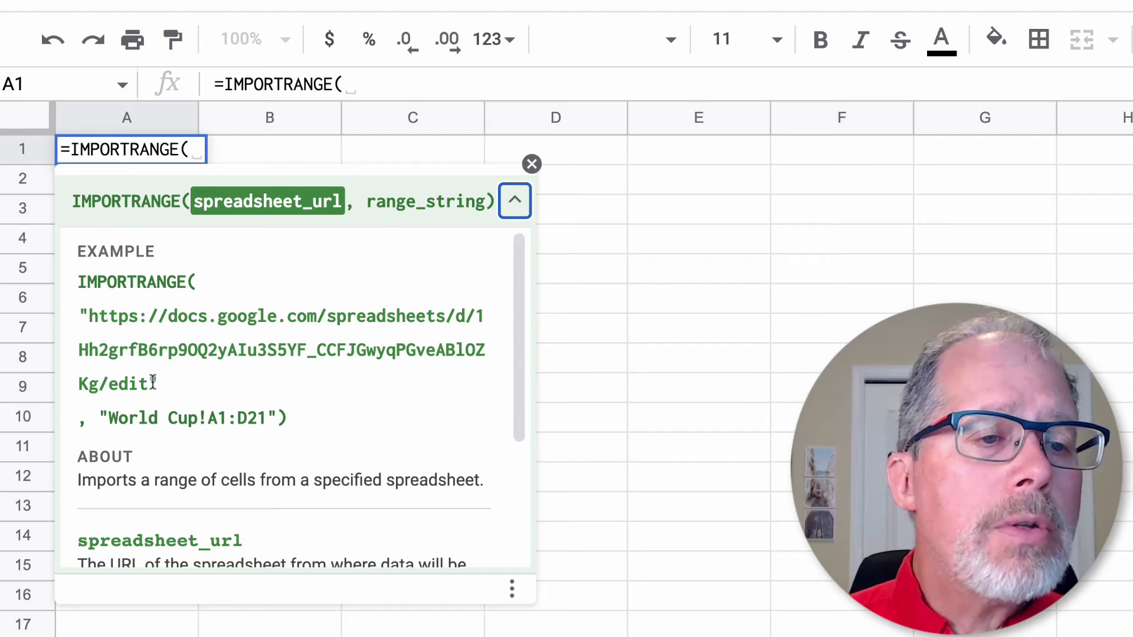
{"action": "left_click", "coordinate": [362, 83]}
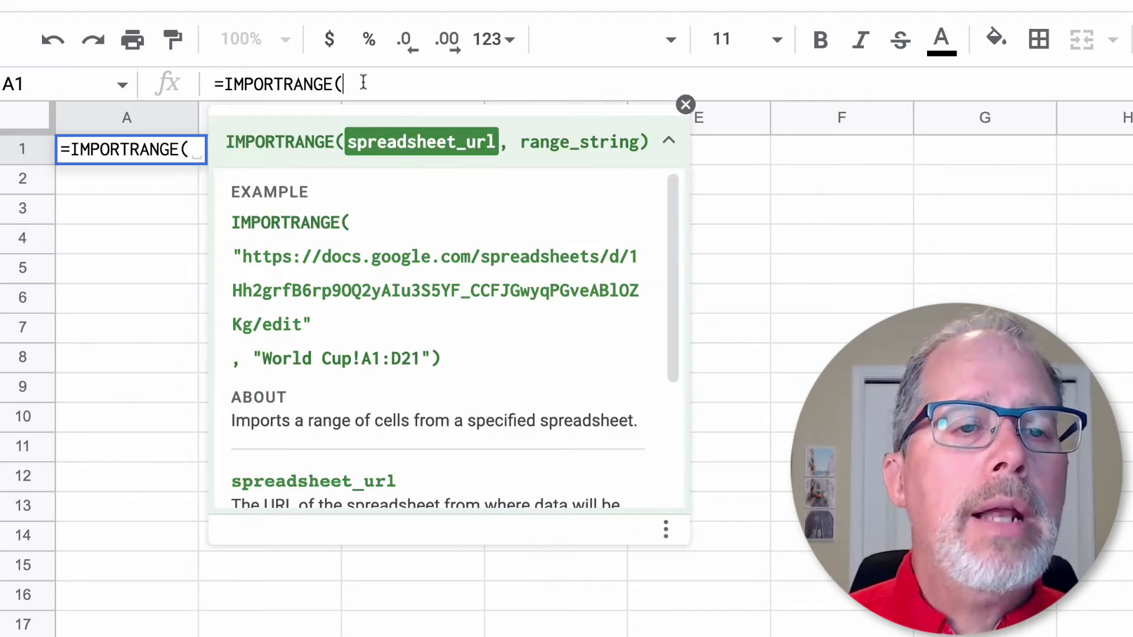
{"action": "left_click", "coordinate": [196, 150]}
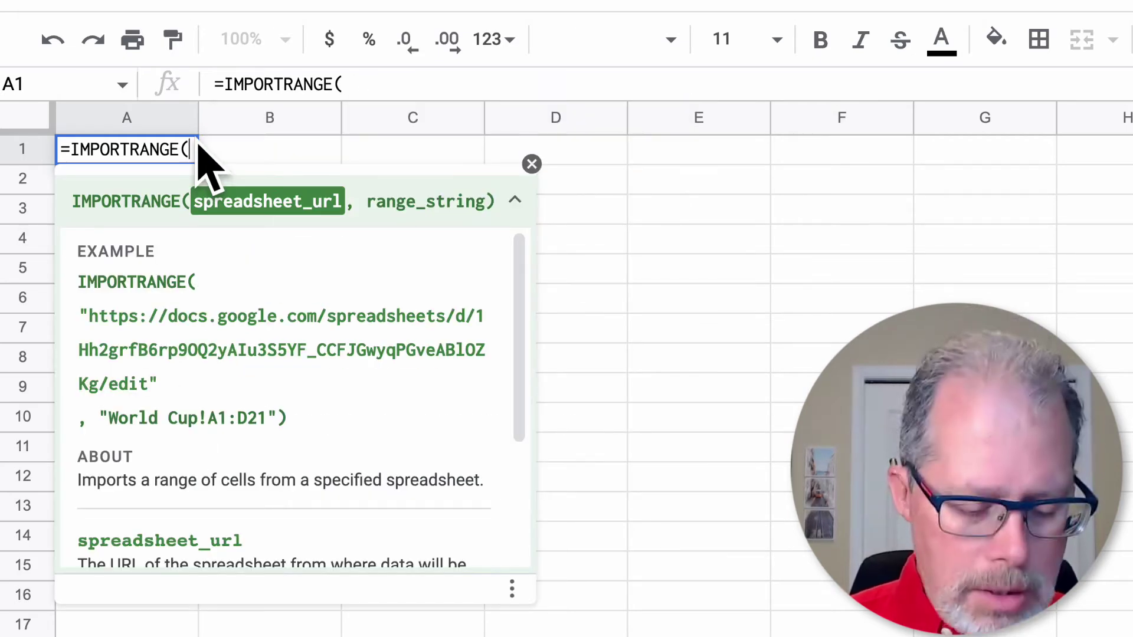
{"action": "key", "text": "ctrl+v"}
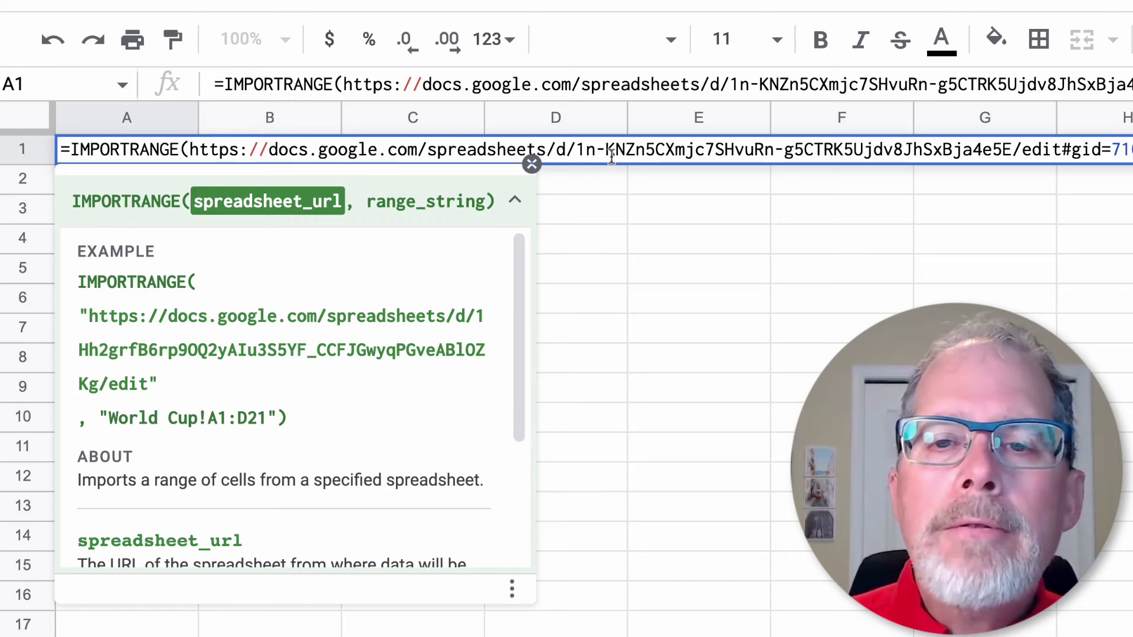
{"action": "left_click_drag", "start_coordinate": [1063, 149], "coordinate": [1130, 151]}
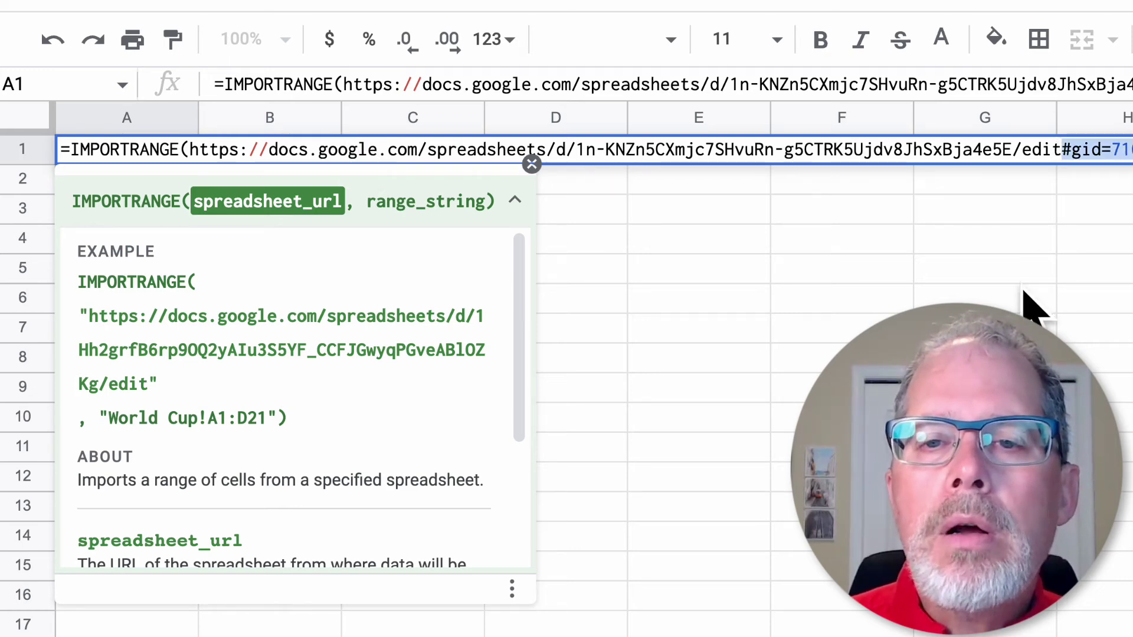
{"action": "key", "text": "BackSpace"}
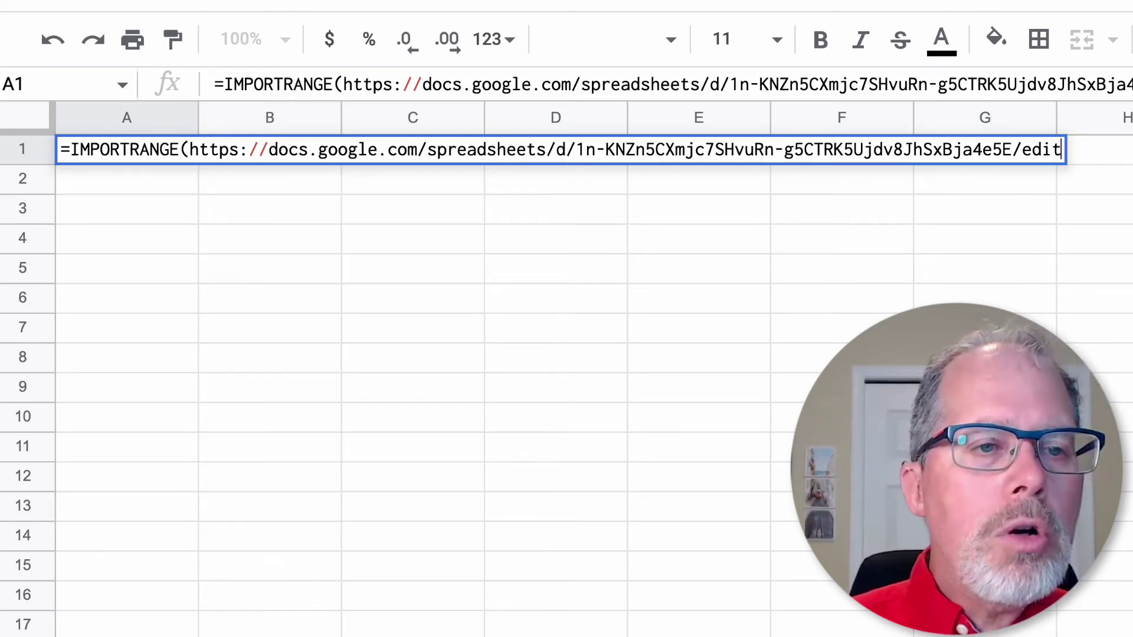
- Complete A1 as =IMPORTRANGE with the quoted URL and range "John!A1:E15"
{"action": "type", "text": "\""}
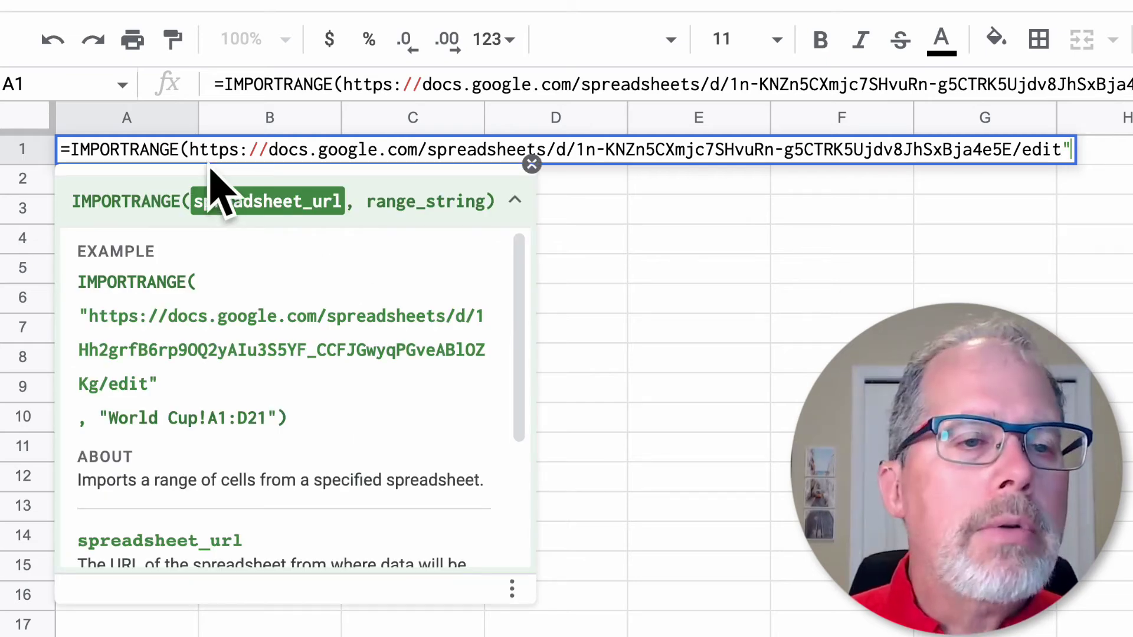
{"action": "left_click", "coordinate": [189, 149]}
{"action": "type", "text": "\""}
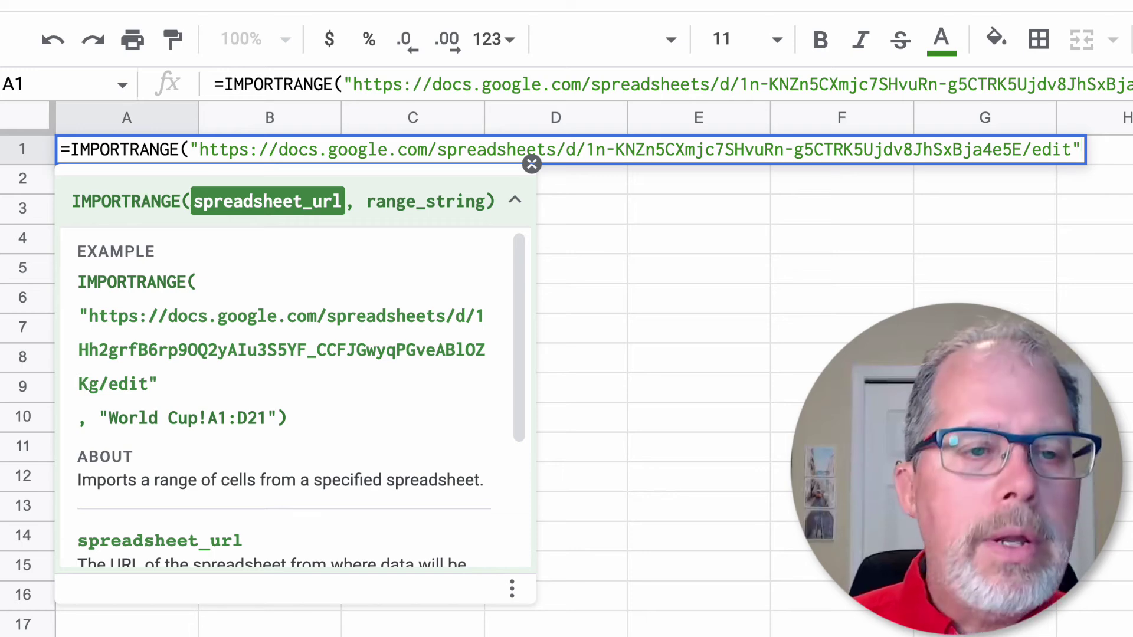
{"action": "type", "text": ","}
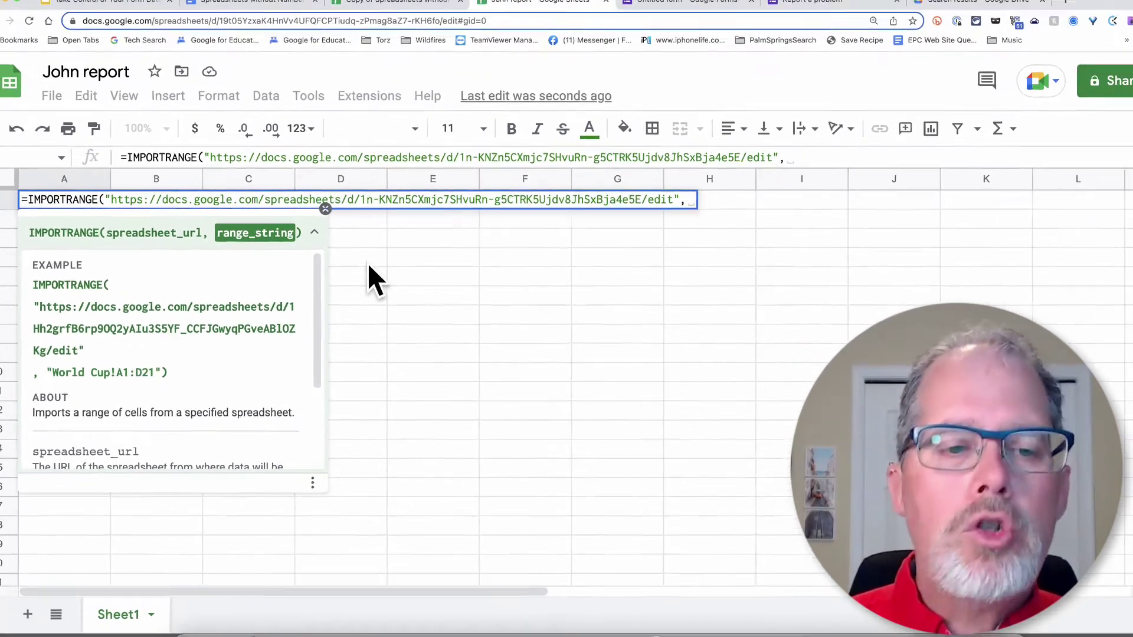
{"action": "type", "text": "\""}
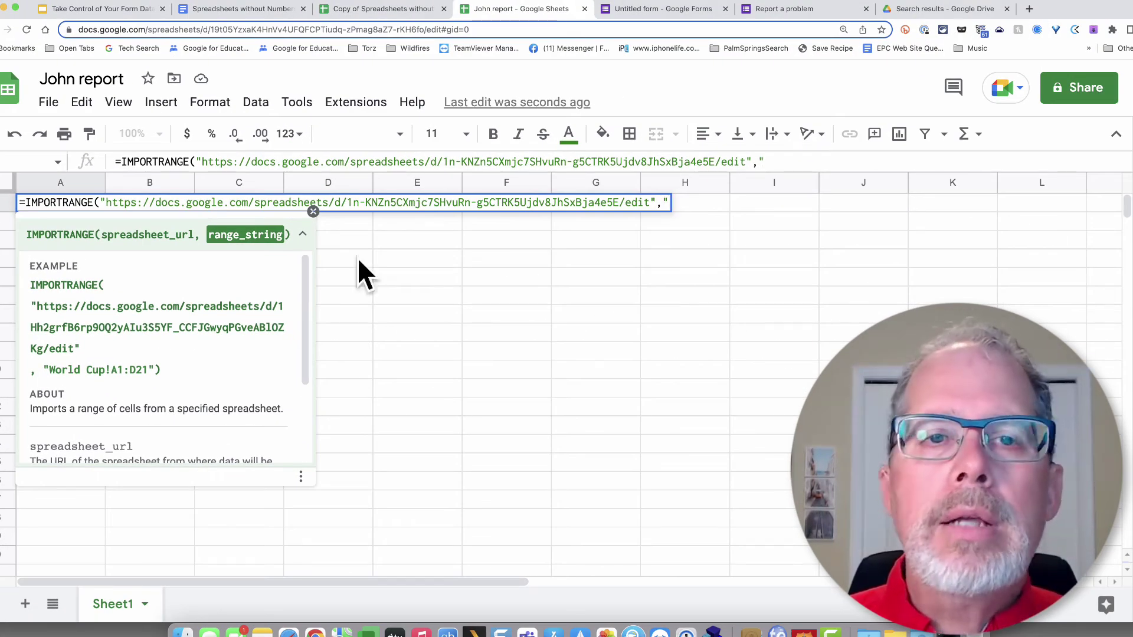
{"action": "left_click", "coordinate": [395, 8]}
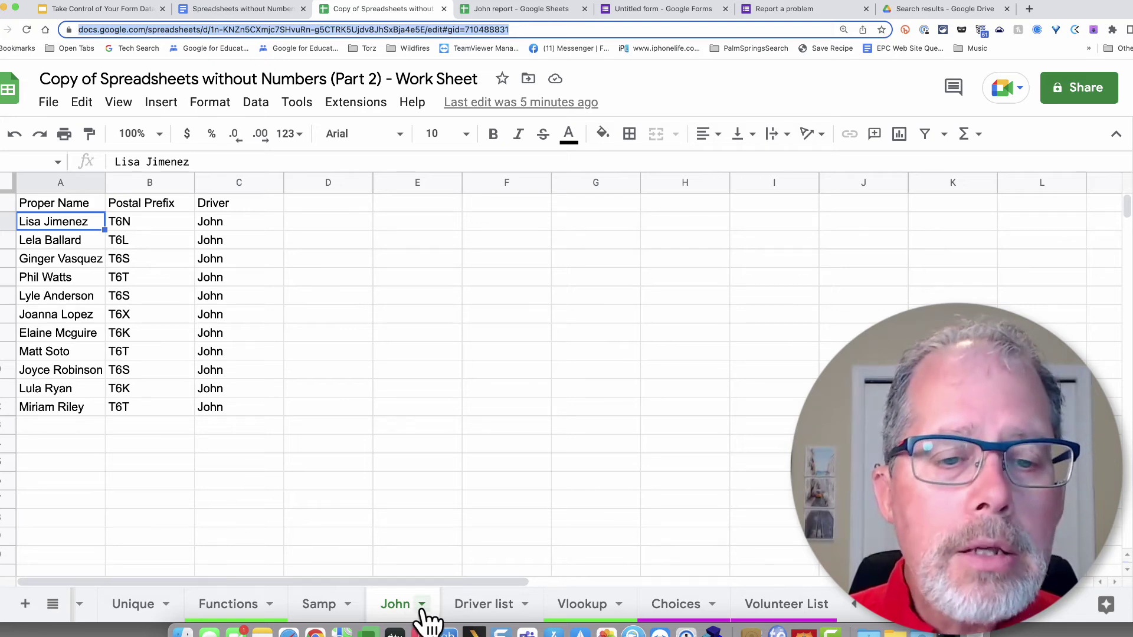
{"action": "left_click", "coordinate": [536, 11]}
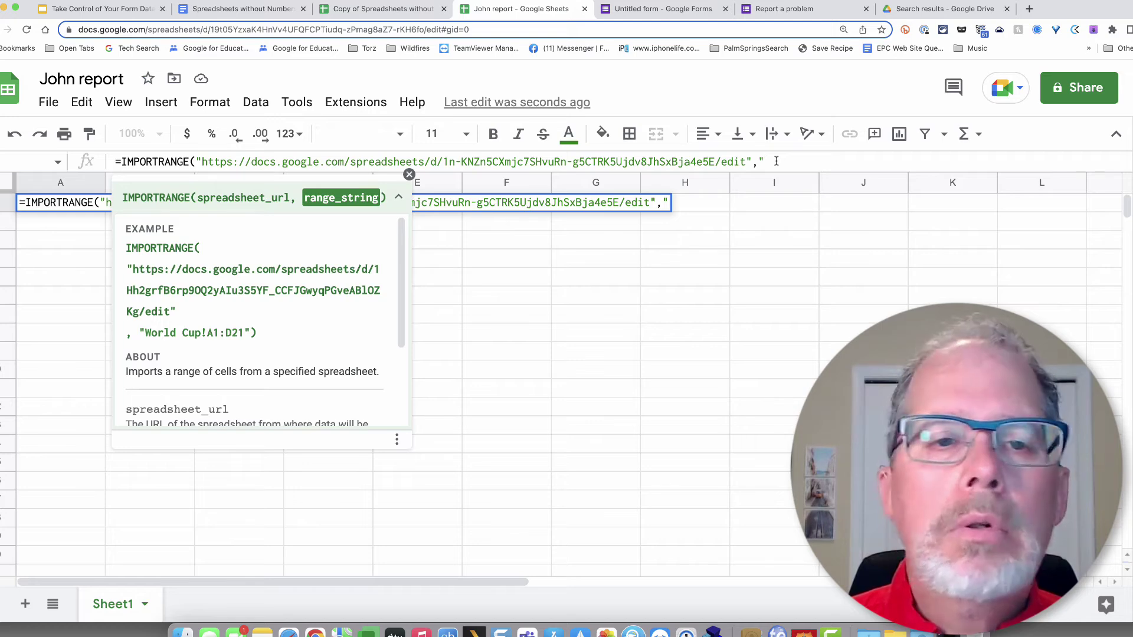
{"action": "left_click", "coordinate": [665, 202]}
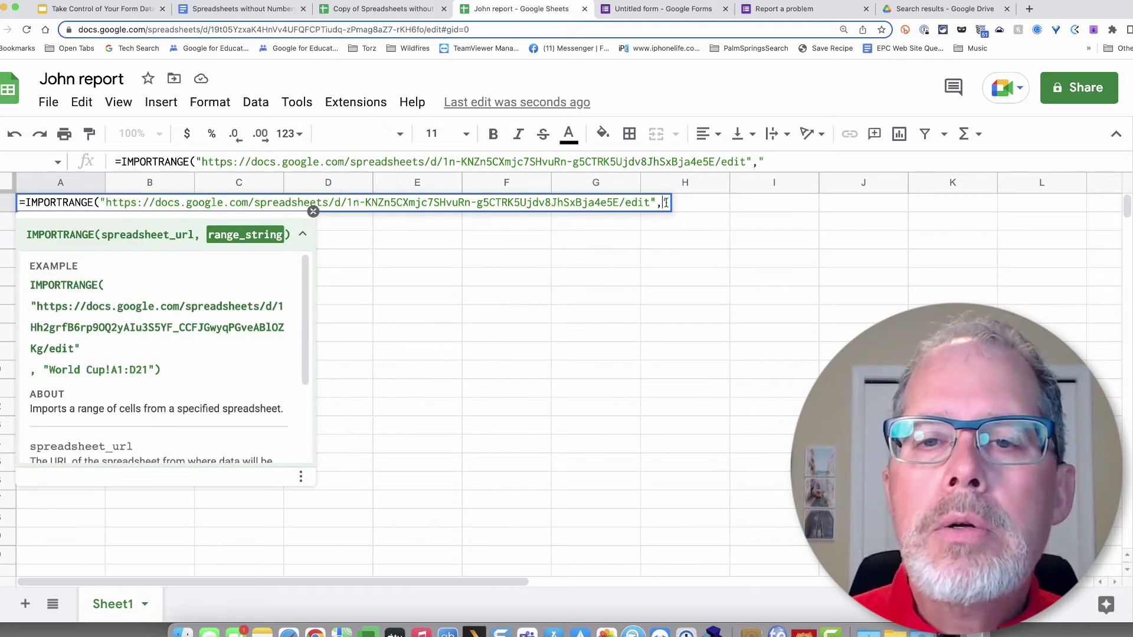
{"action": "type", "text": "John"}
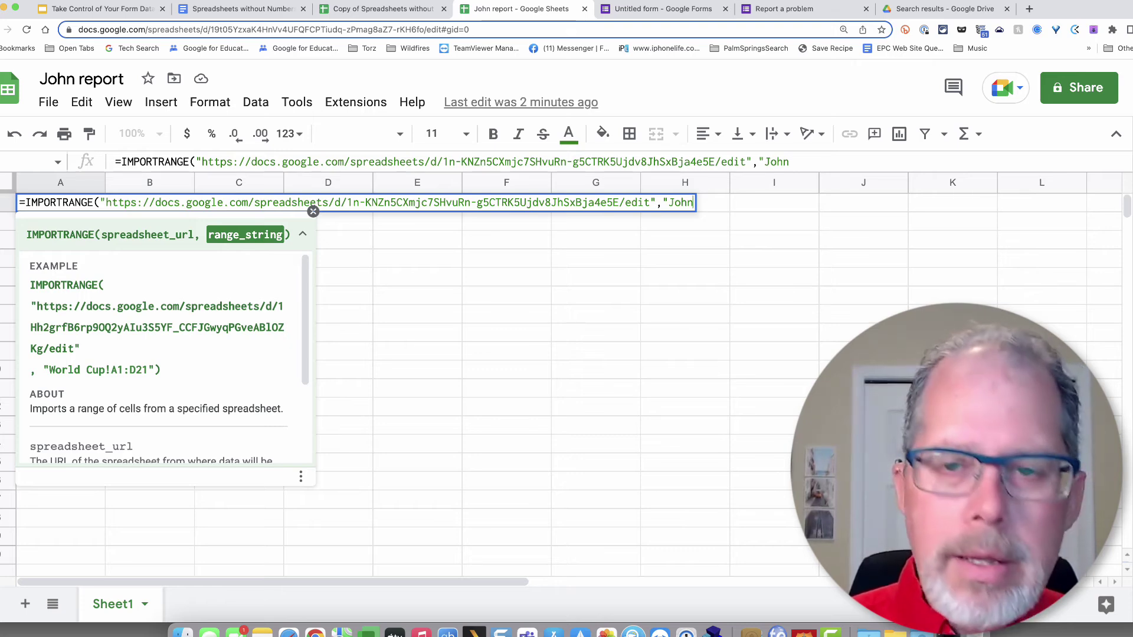
{"action": "type", "text": "!"}
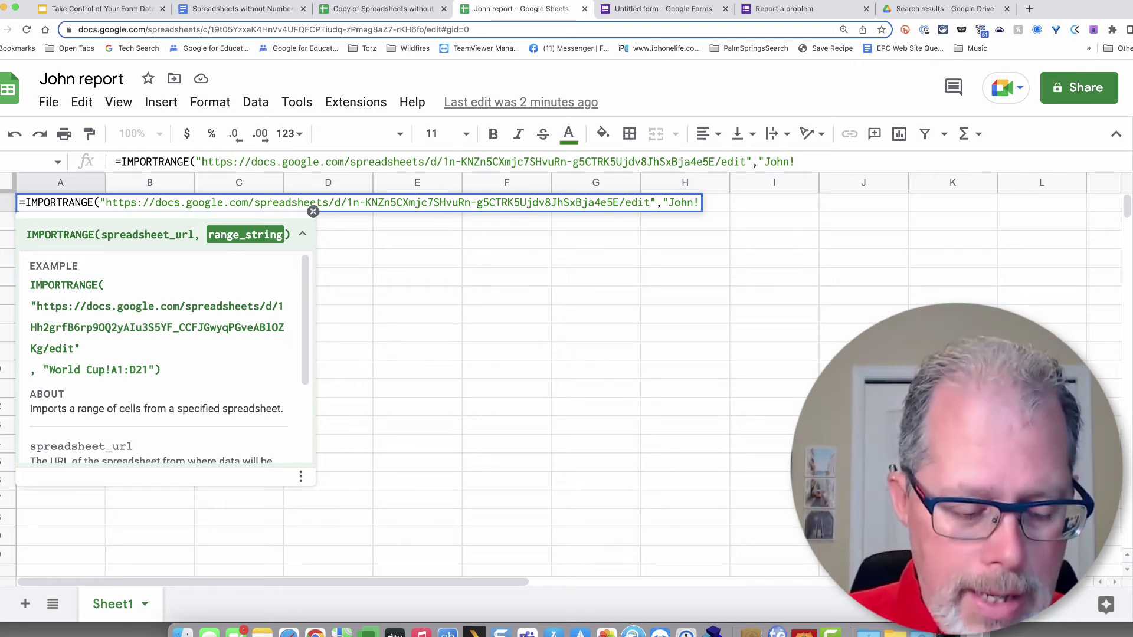
{"action": "type", "text": "A1"}
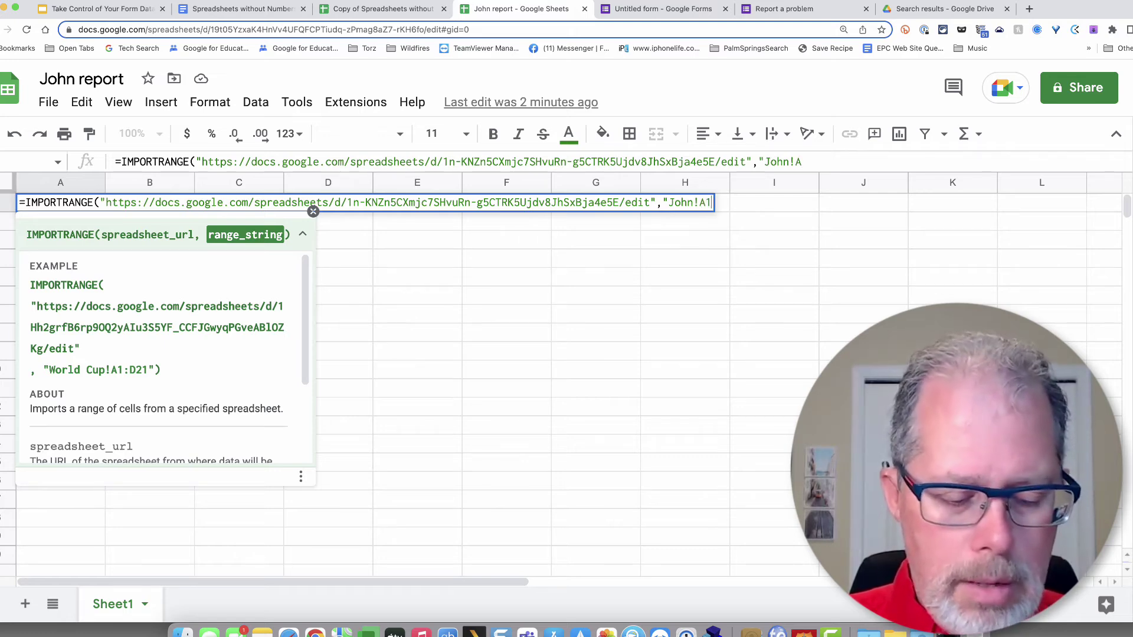
{"action": "type", "text": ":"}
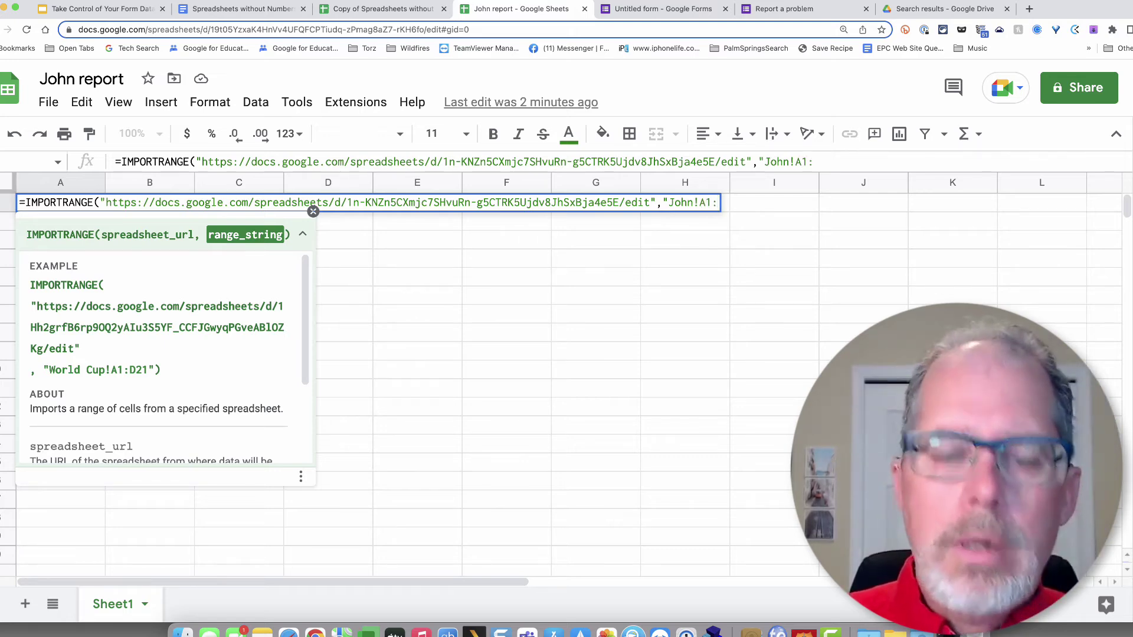
{"action": "type", "text": "#"}
{"action": "type", "text": "15"}
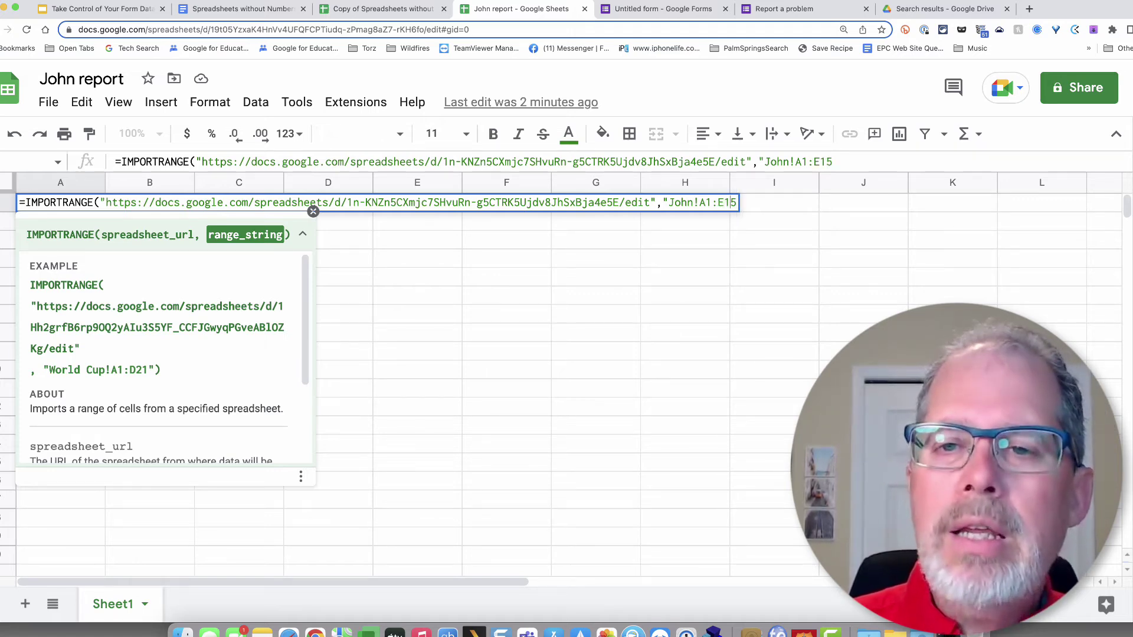
{"action": "type", "text": ":\""}
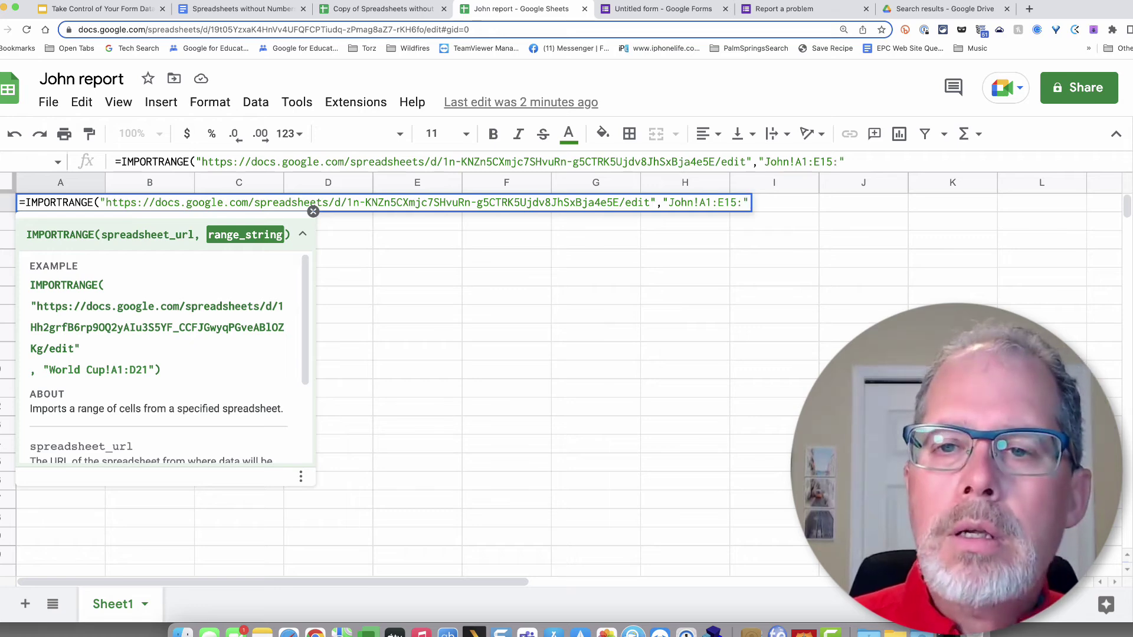
{"action": "key", "text": "BackSpace"}
{"action": "key", "text": "BackSpace"}
{"action": "type", "text": "\""}
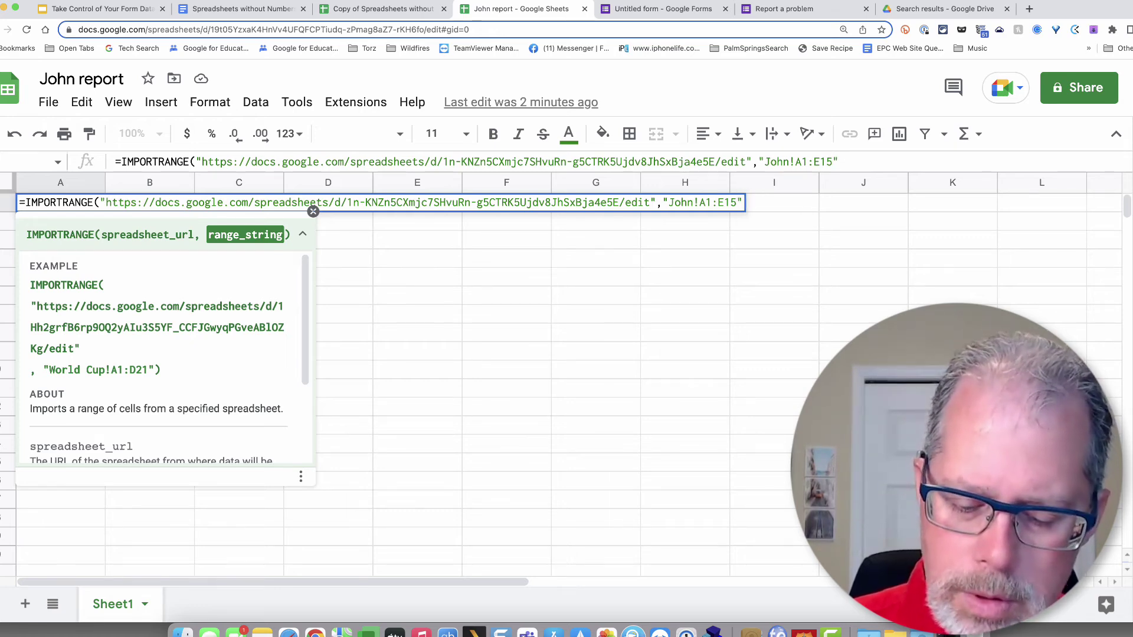
{"action": "type", "text": ")"}
{"action": "key", "text": "Return"}
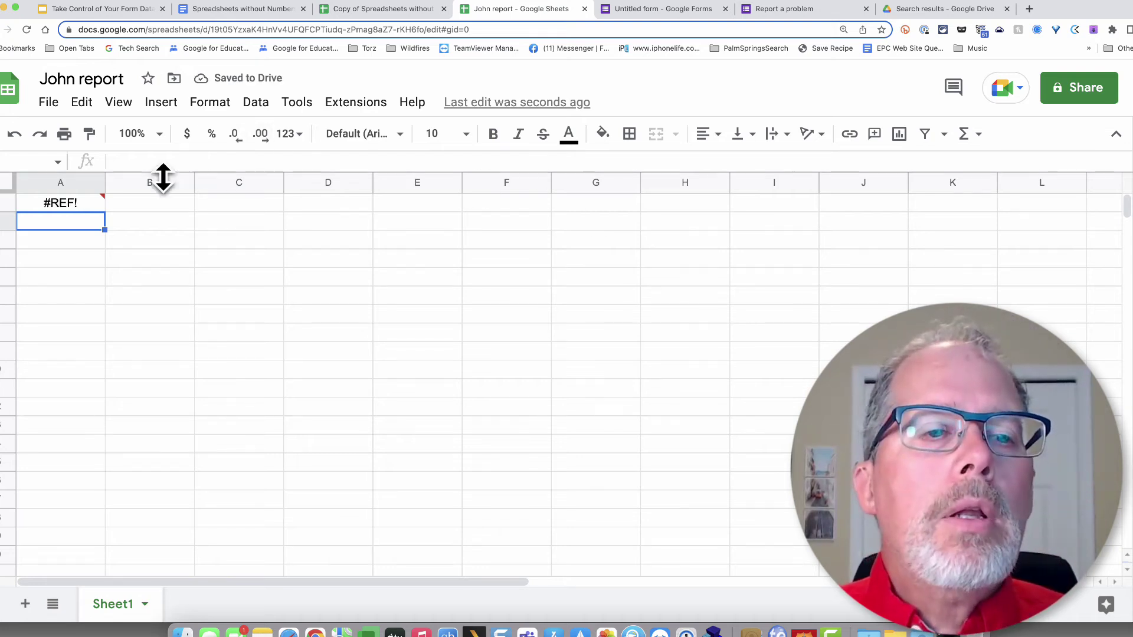
- Allow the John report access to the Work Sheet so the import loads
{"action": "left_click", "coordinate": [76, 203]}
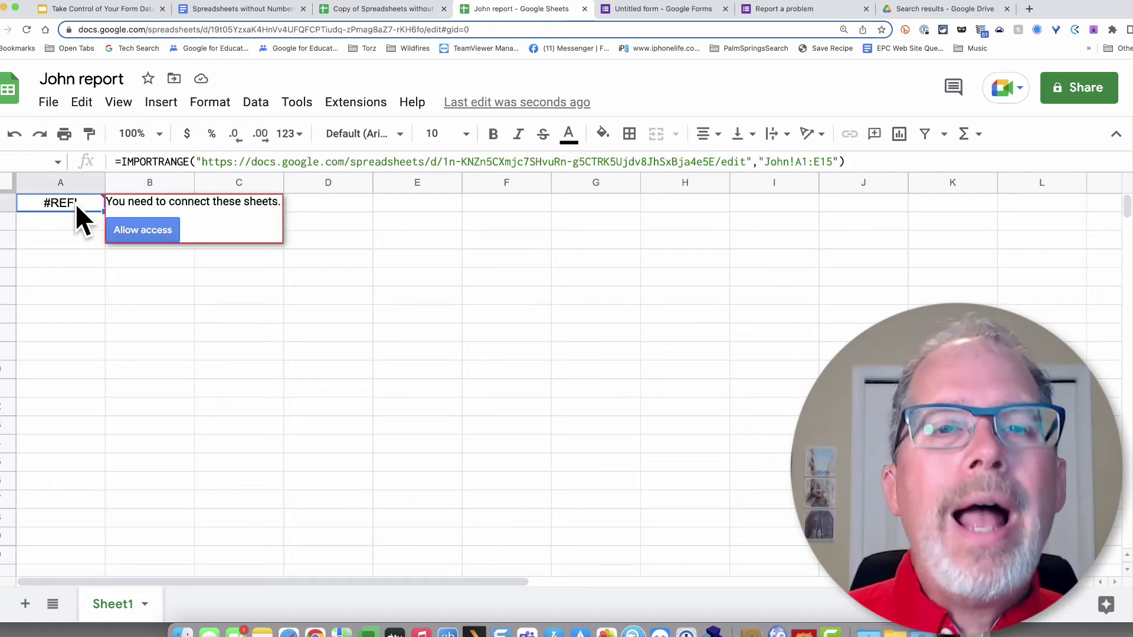
{"action": "left_click", "coordinate": [381, 10]}
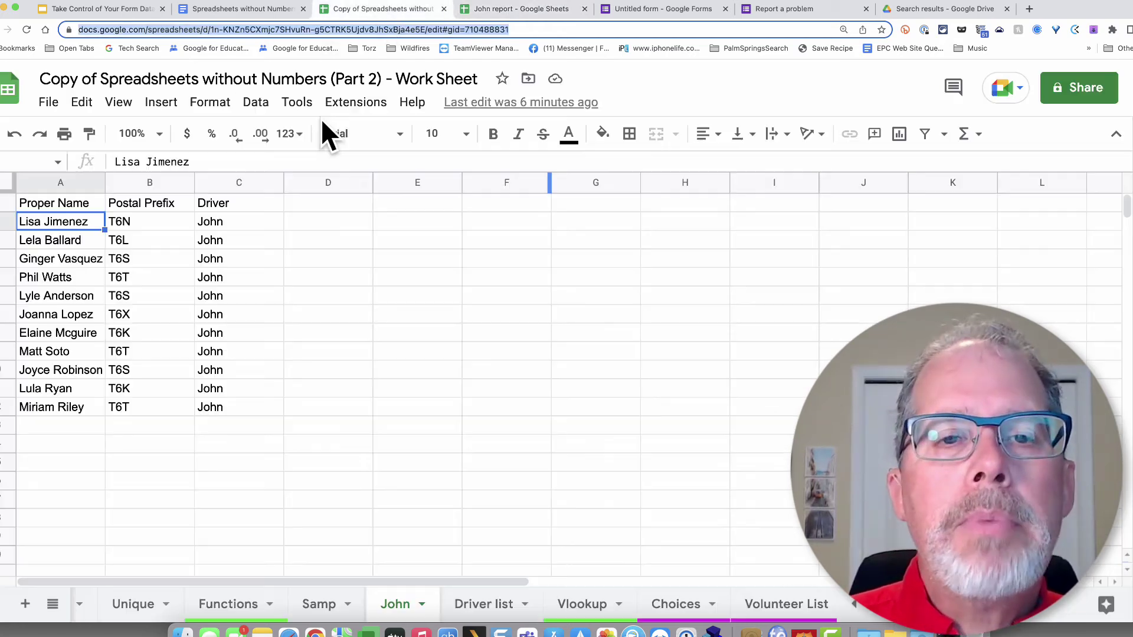
{"action": "left_click", "coordinate": [482, 11]}
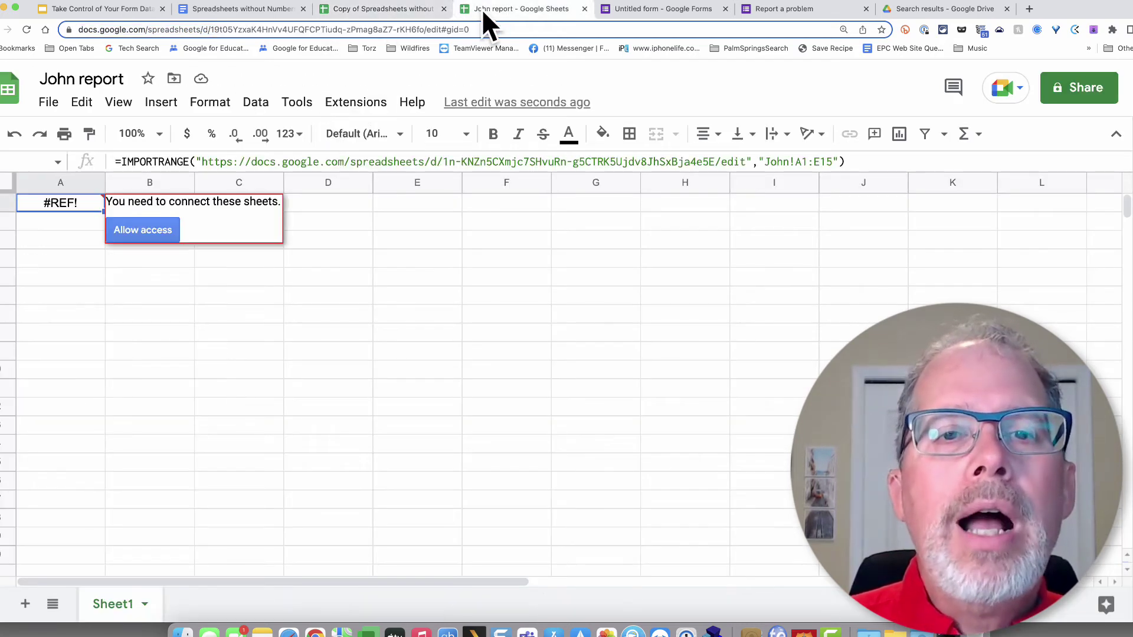
{"action": "left_click", "coordinate": [168, 232]}
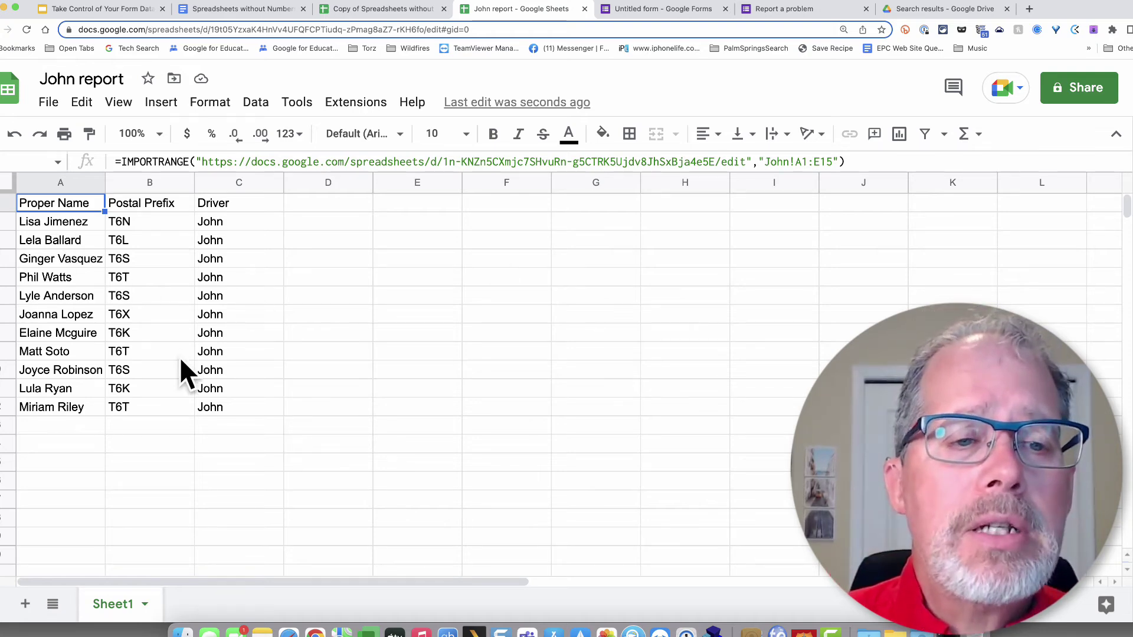
- Check the query formula in A1 of the Work Sheet's John tab
{"action": "left_click", "coordinate": [404, 9]}
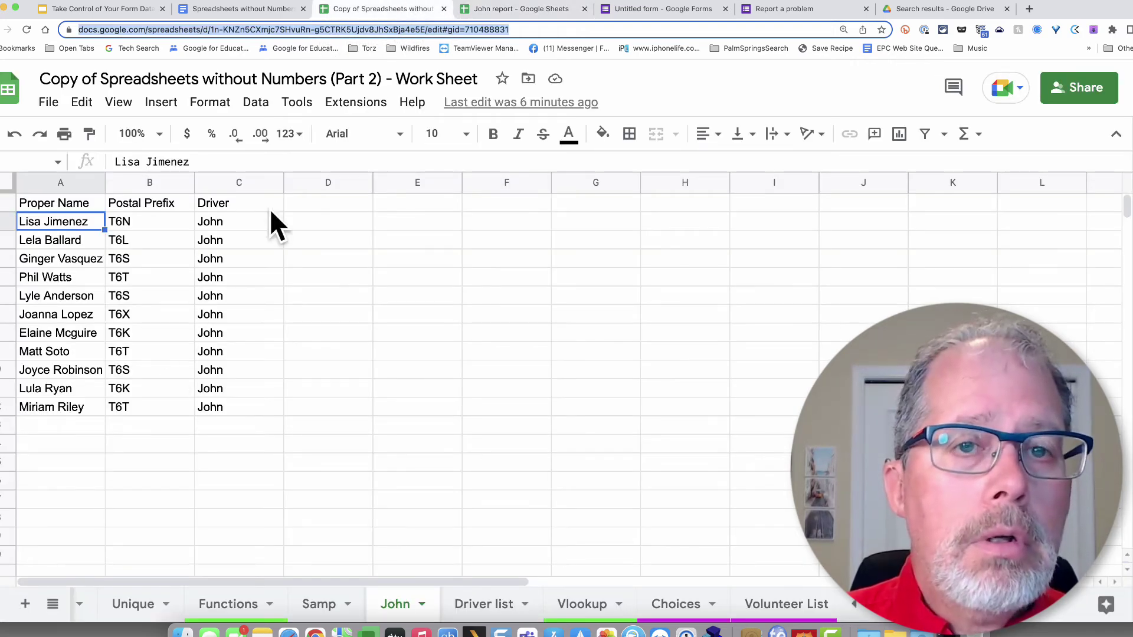
{"action": "left_click", "coordinate": [86, 225]}
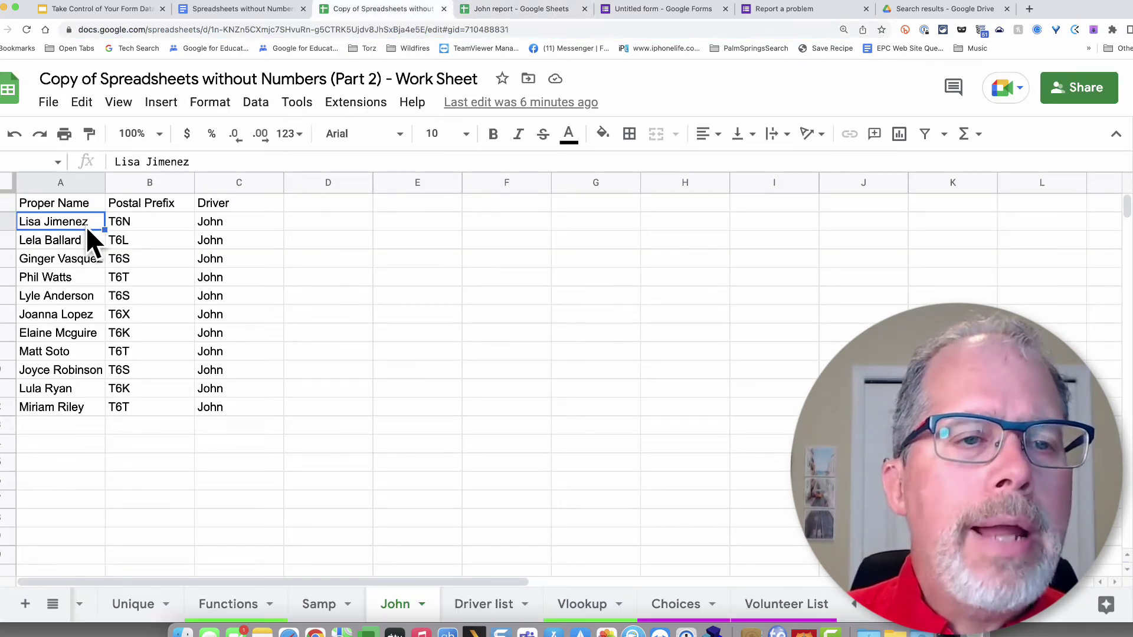
{"action": "left_click", "coordinate": [76, 204]}
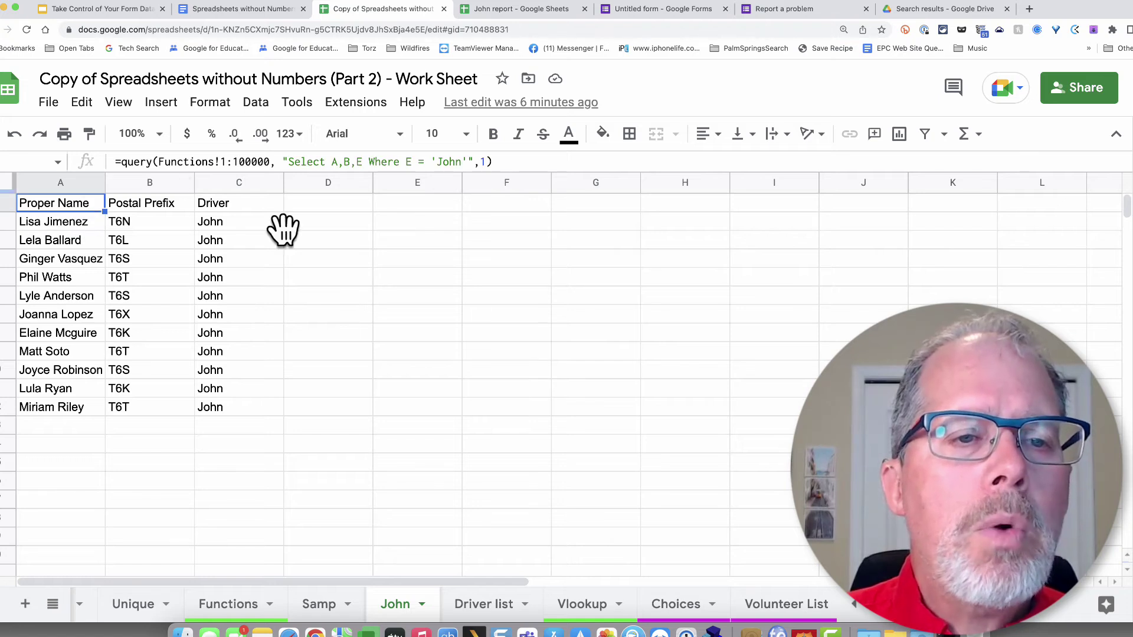
{"action": "left_click", "coordinate": [251, 320]}
- Enter 'sdfsdf' in C7 to trigger the #REF! spill error, then clear C7
{"action": "type", "text": "sdfsdf"}
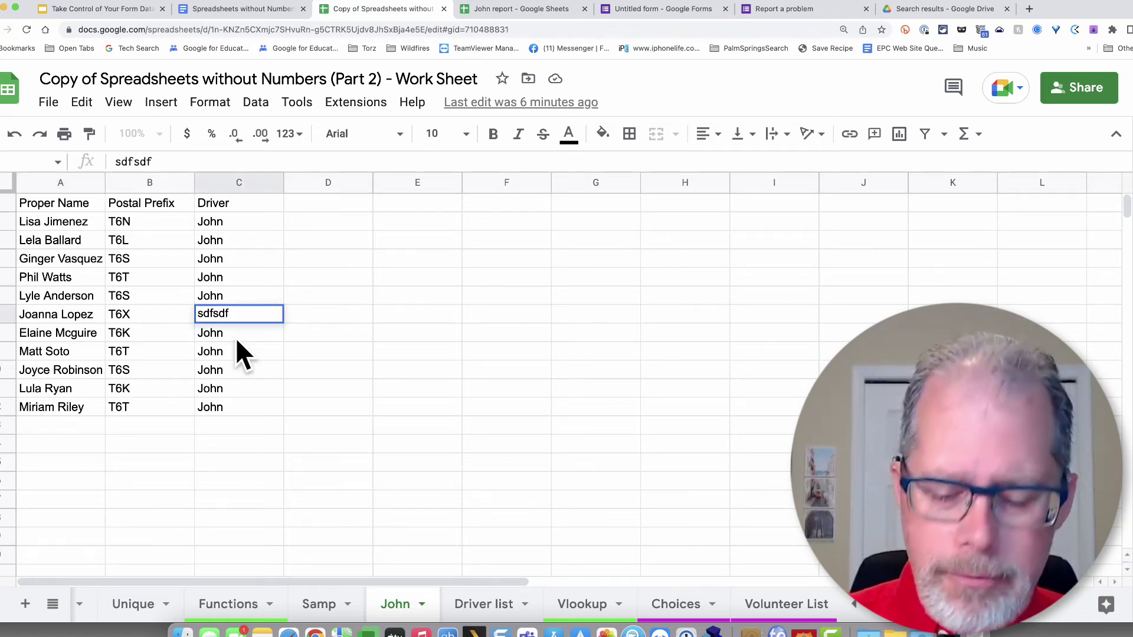
{"action": "left_click", "coordinate": [377, 382]}
{"action": "left_click", "coordinate": [230, 317]}
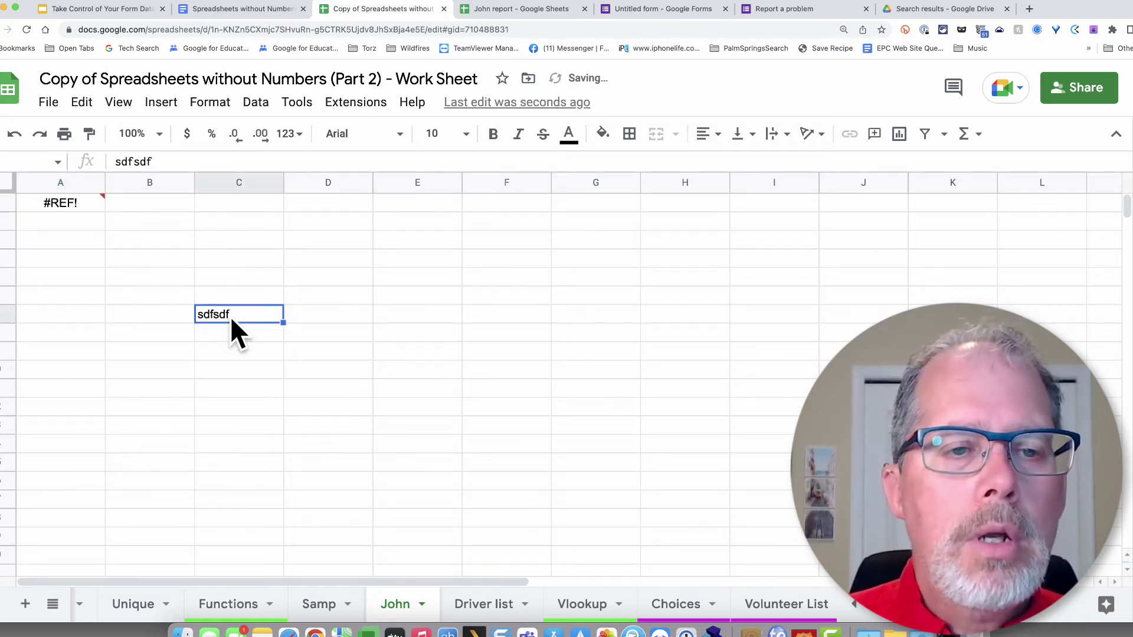
{"action": "left_click", "coordinate": [94, 204]}
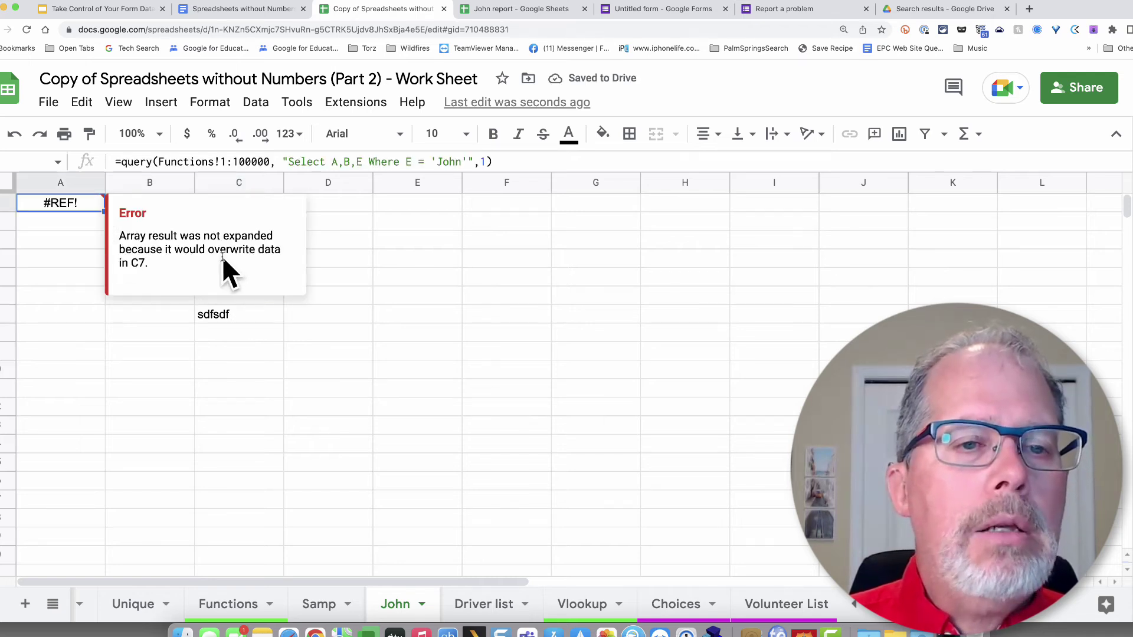
{"action": "left_click", "coordinate": [234, 315]}
{"action": "key", "text": "Delete"}
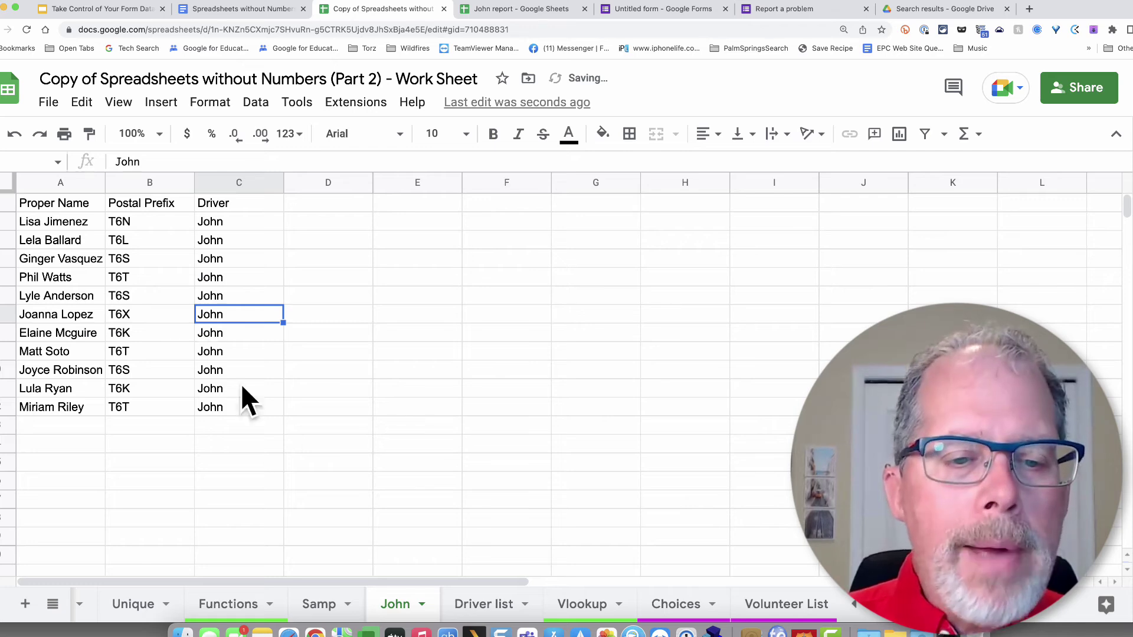
{"action": "left_click", "coordinate": [228, 605]}
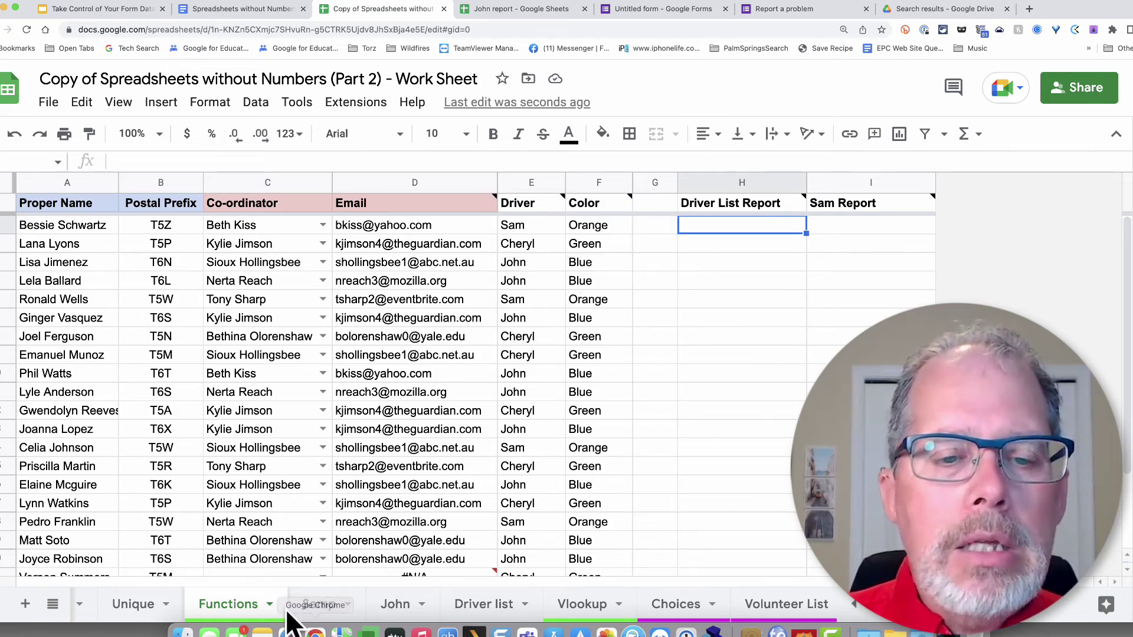
- View the John sheet, then the John report's imported Proper Name, Postal Prefix and Driver table
{"action": "left_click", "coordinate": [395, 606]}
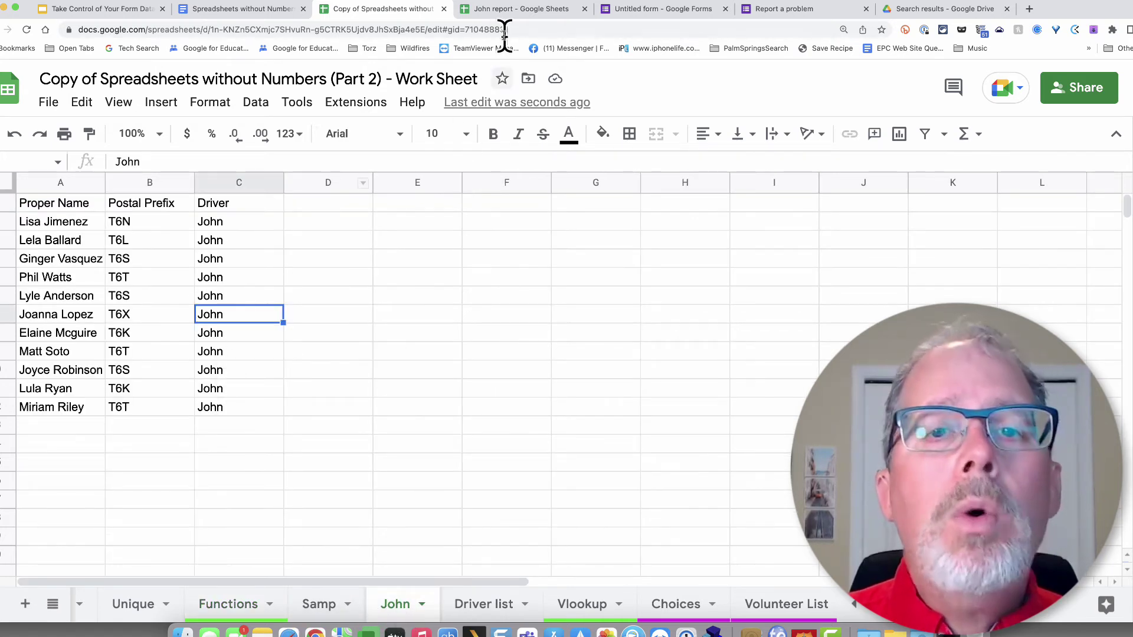
{"action": "left_click", "coordinate": [515, 10]}
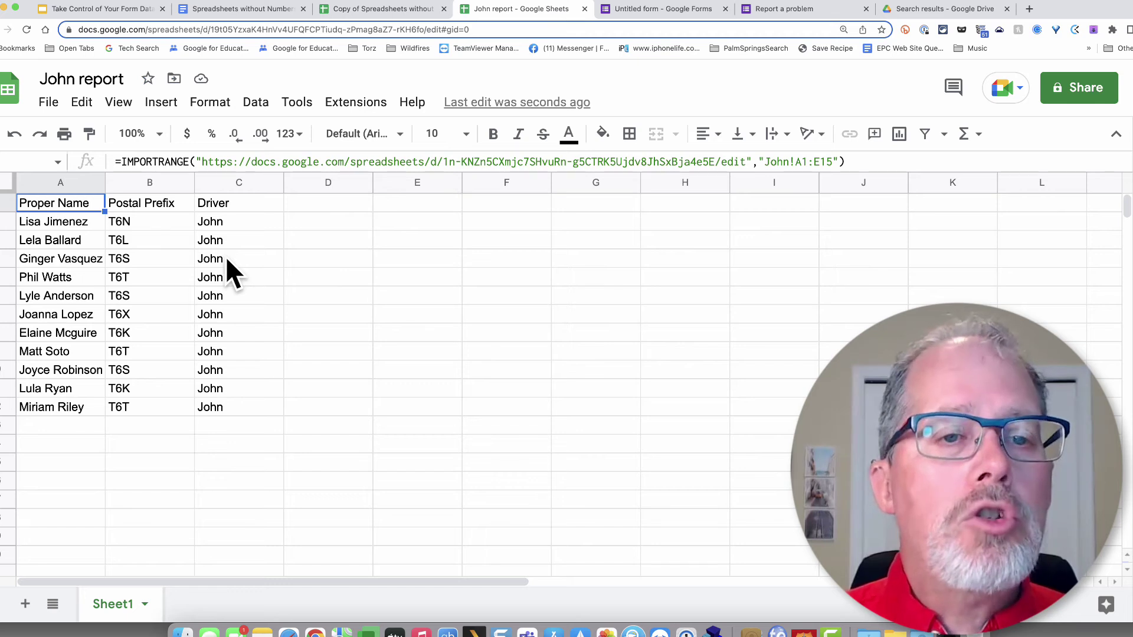
{"action": "left_click", "coordinate": [467, 300]}
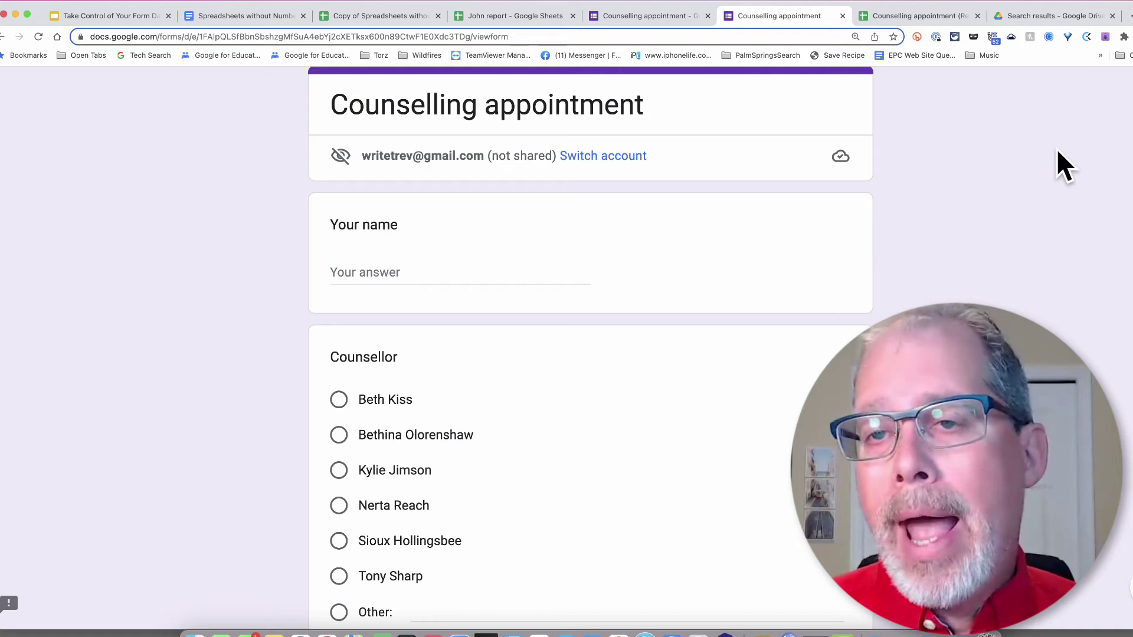
- Review D2's =VLOOKUP(C2,CouncillorEmail,2,True) against the Choices counsellor list and the form
{"action": "left_click", "coordinate": [947, 16]}
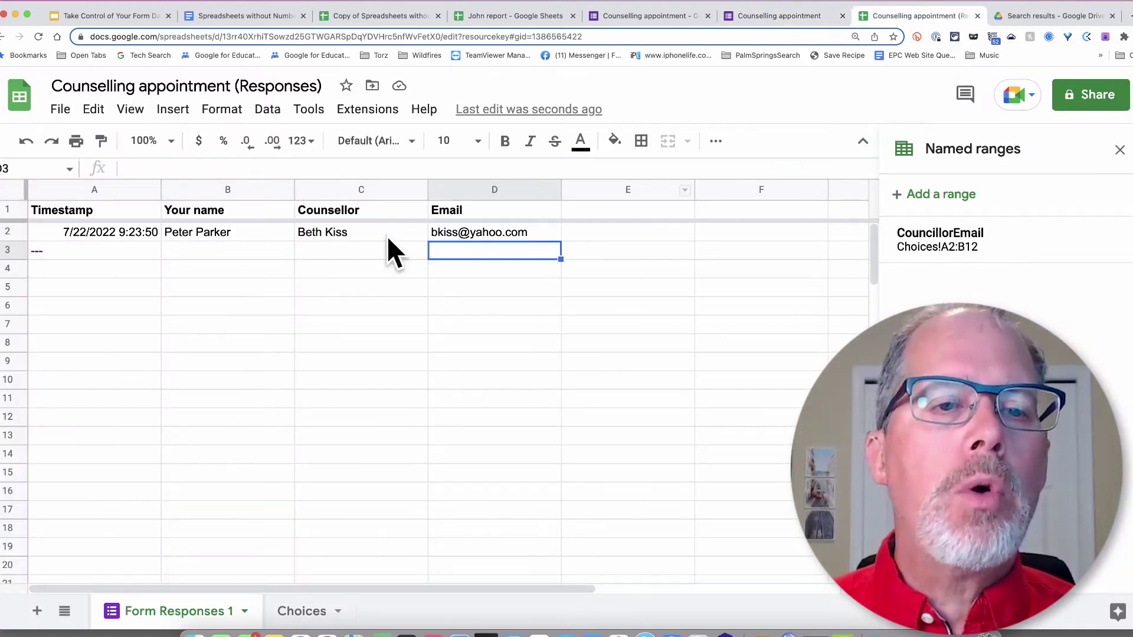
{"action": "left_click", "coordinate": [498, 232]}
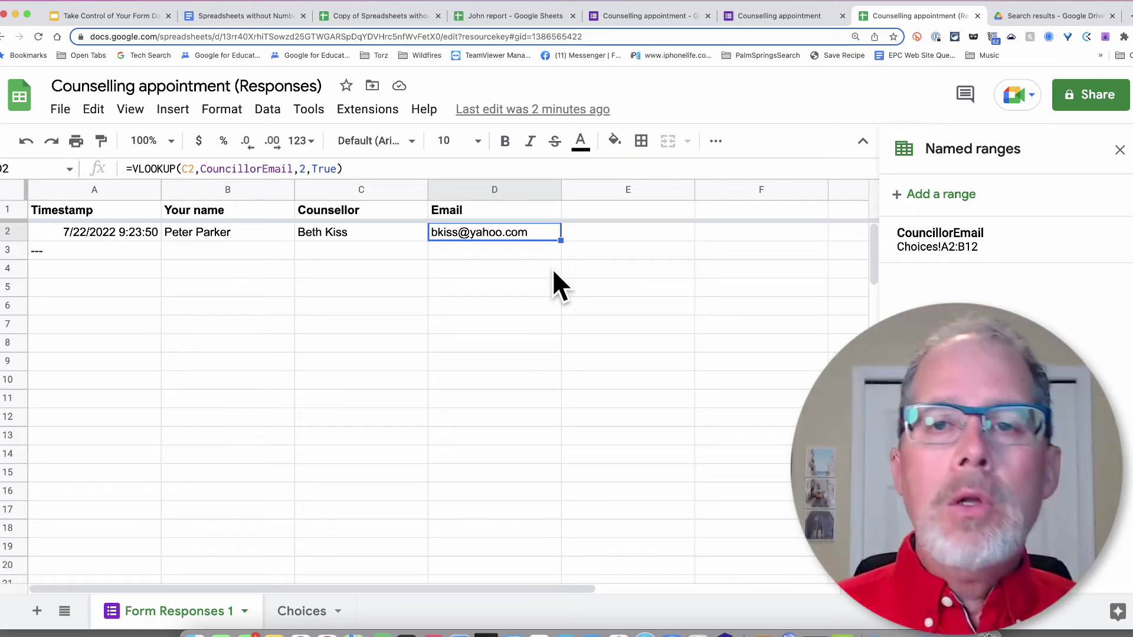
{"action": "left_click", "coordinate": [646, 308]}
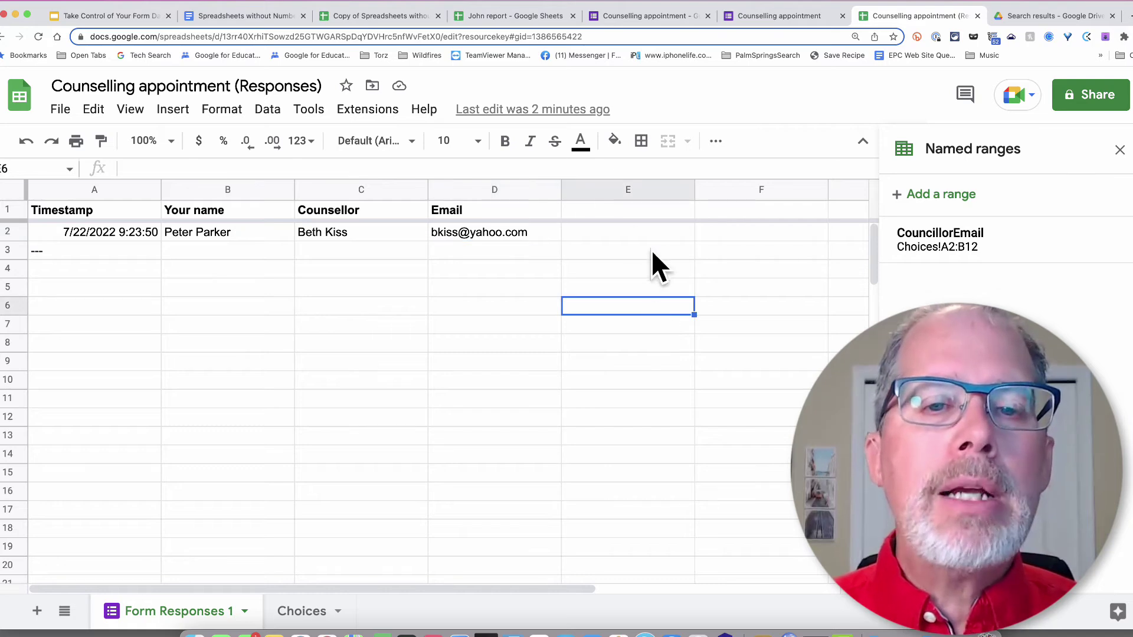
{"action": "left_click", "coordinate": [303, 612]}
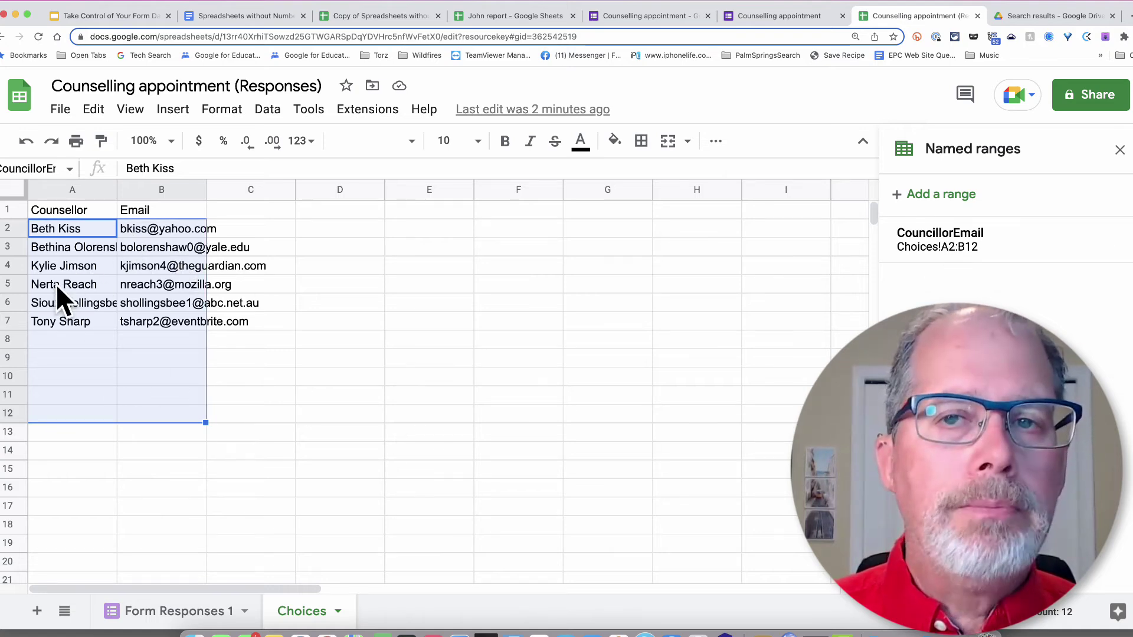
{"action": "left_click", "coordinate": [775, 16]}
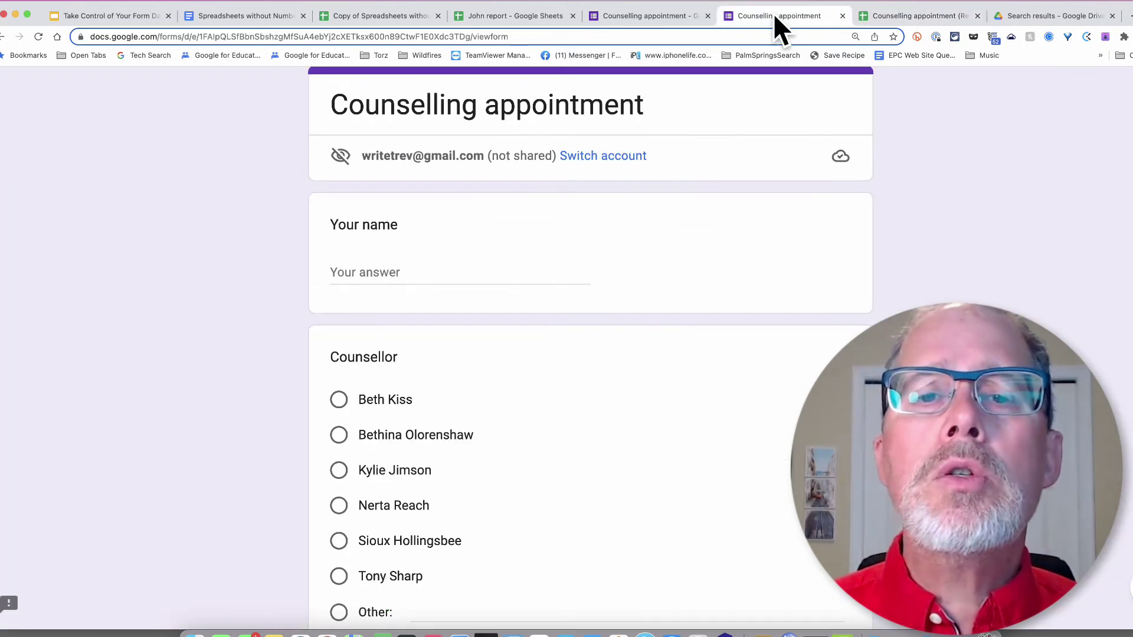
{"action": "scroll", "coordinate": [438, 408], "scroll_direction": "down", "scroll_amount": 1}
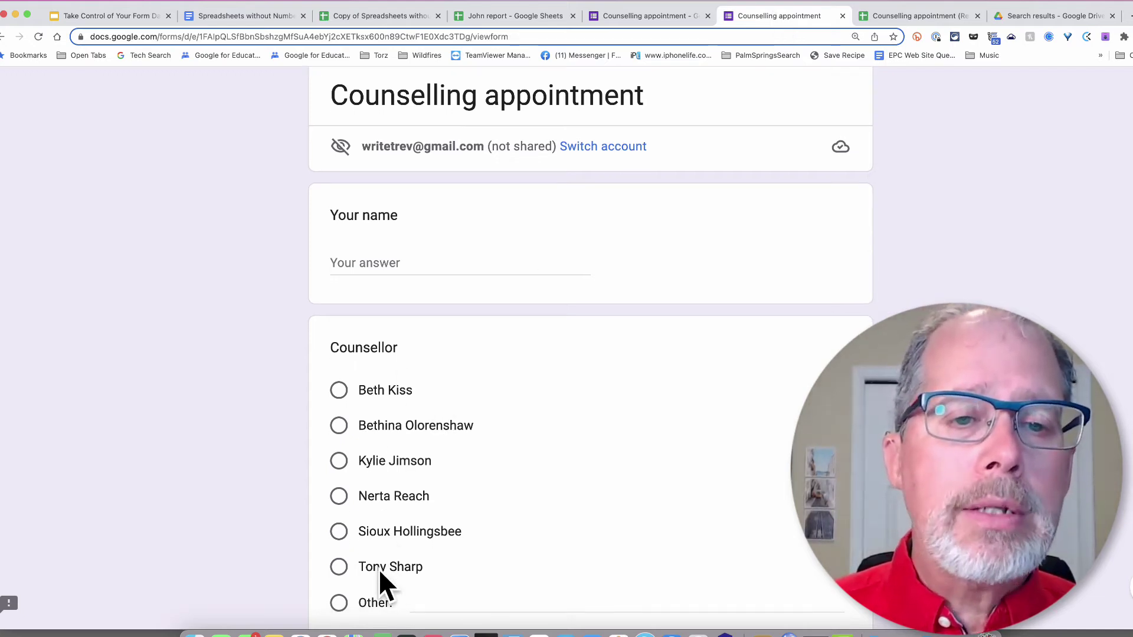
{"action": "scroll", "coordinate": [380, 564], "scroll_direction": "up", "scroll_amount": 2}
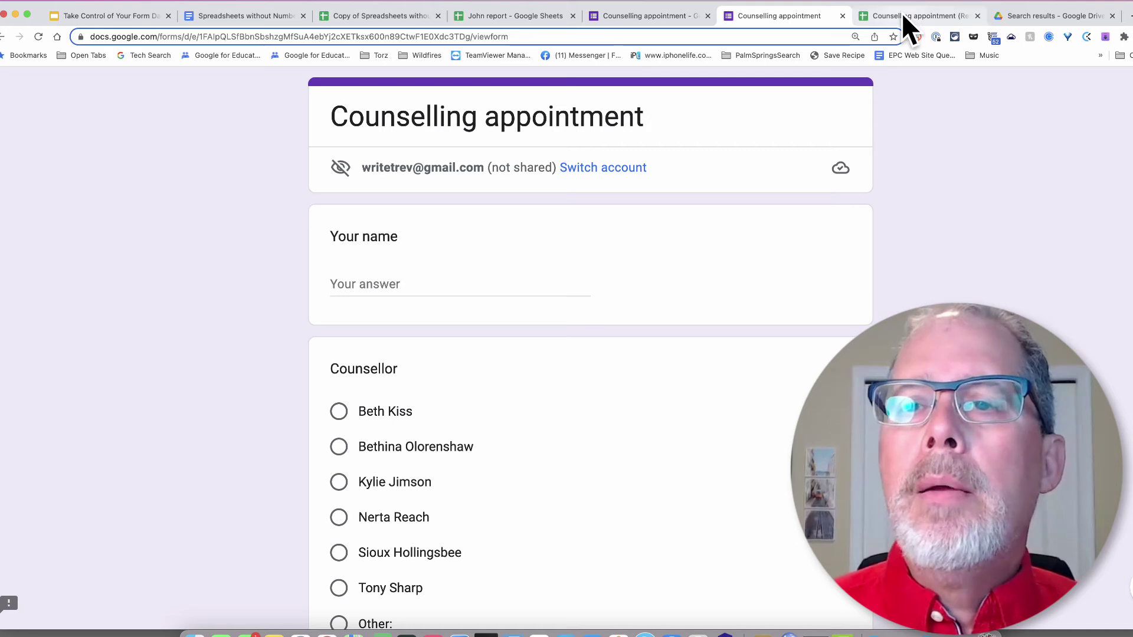
{"action": "left_click", "coordinate": [906, 11]}
{"action": "left_click", "coordinate": [160, 613]}
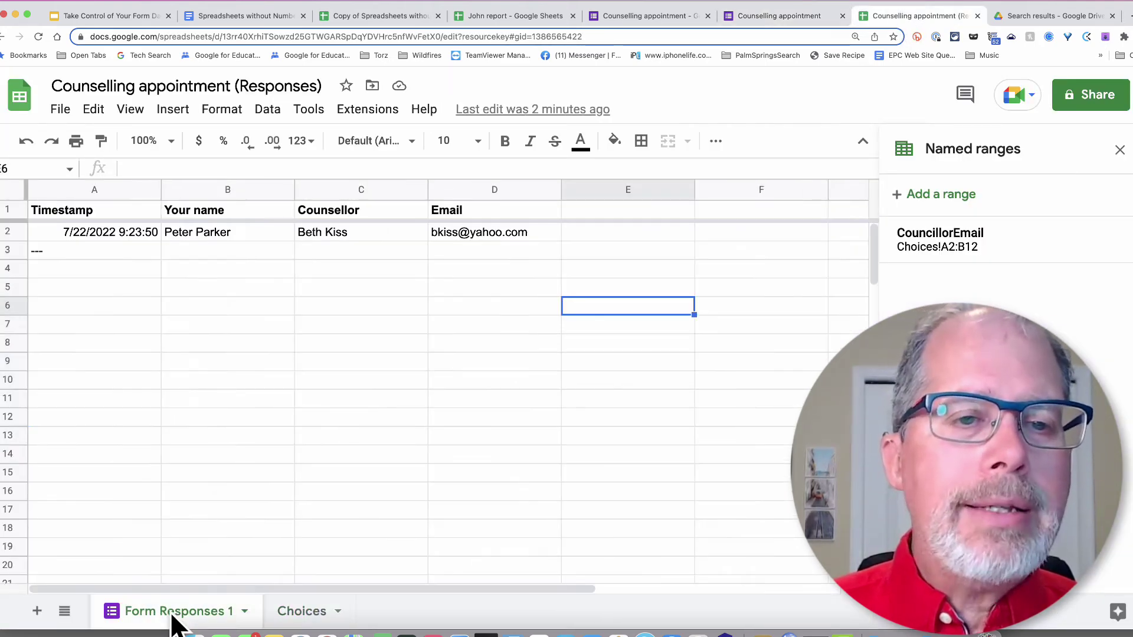
{"action": "left_click", "coordinate": [458, 231]}
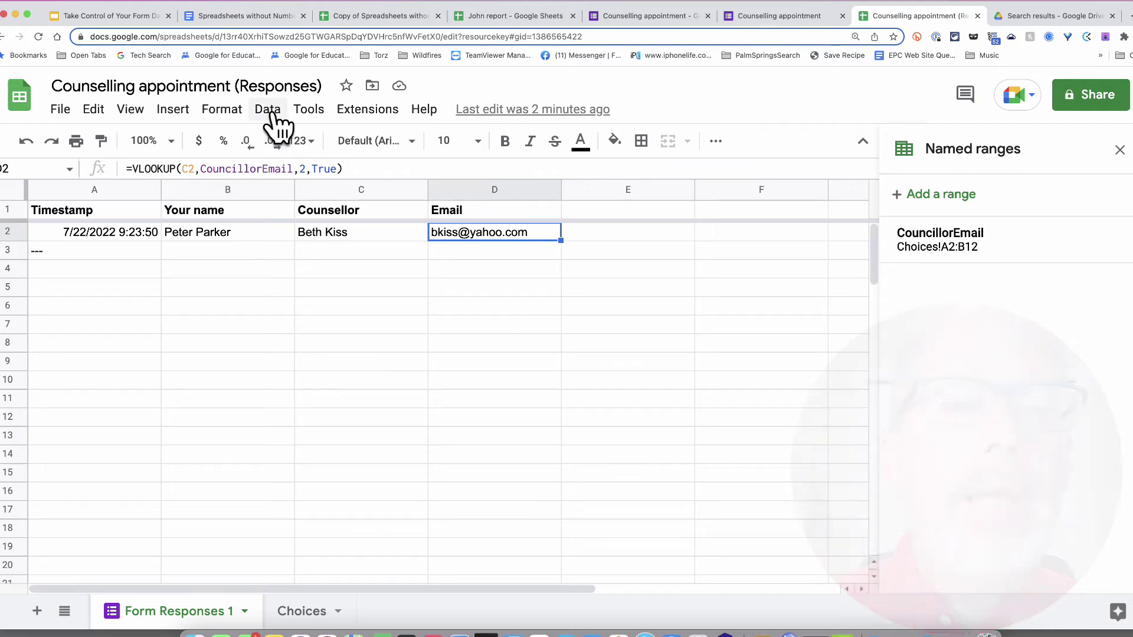
- Turn on Copy Down formulas in the copyDown settings, with row 2 as master row
{"action": "left_click", "coordinate": [353, 112]}
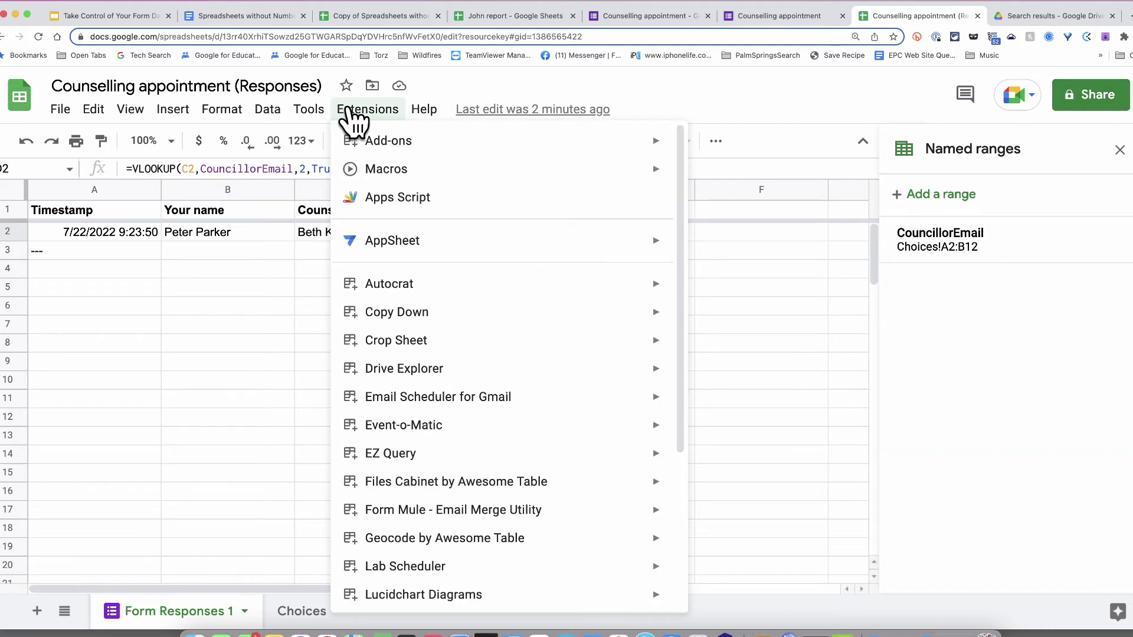
{"action": "mouse_move", "coordinate": [363, 141]}
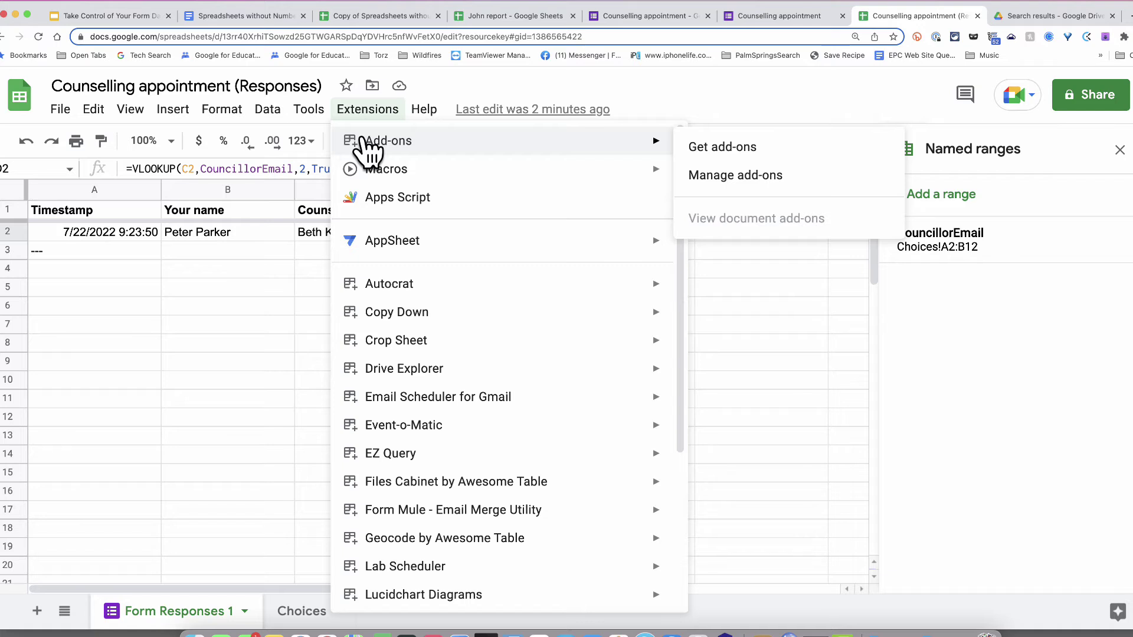
{"action": "mouse_move", "coordinate": [386, 318]}
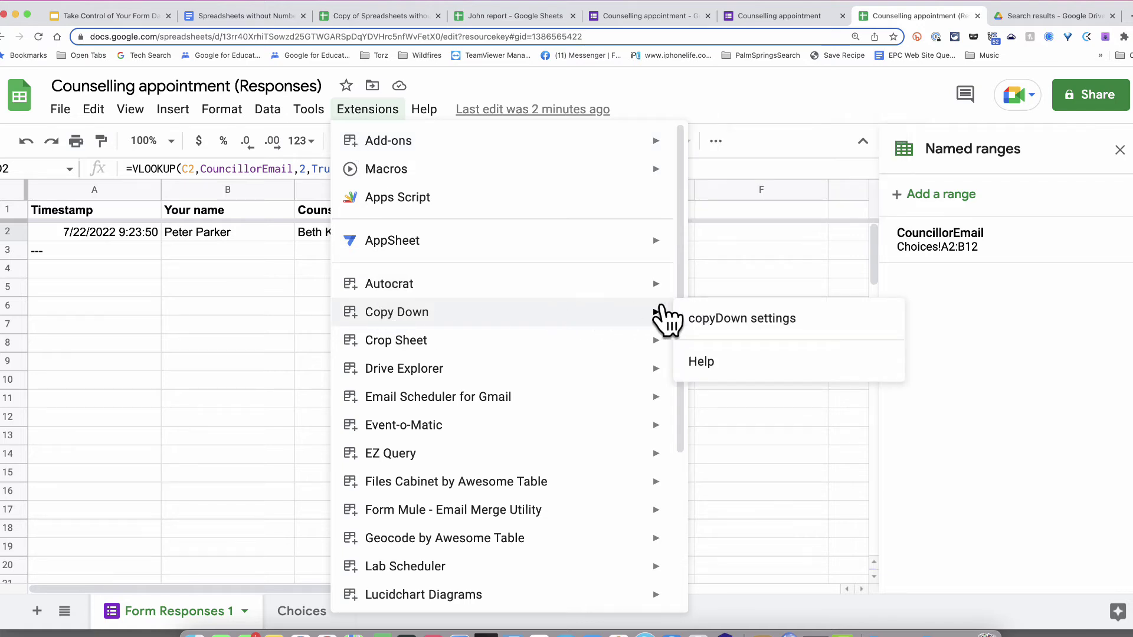
{"action": "left_click", "coordinate": [735, 319]}
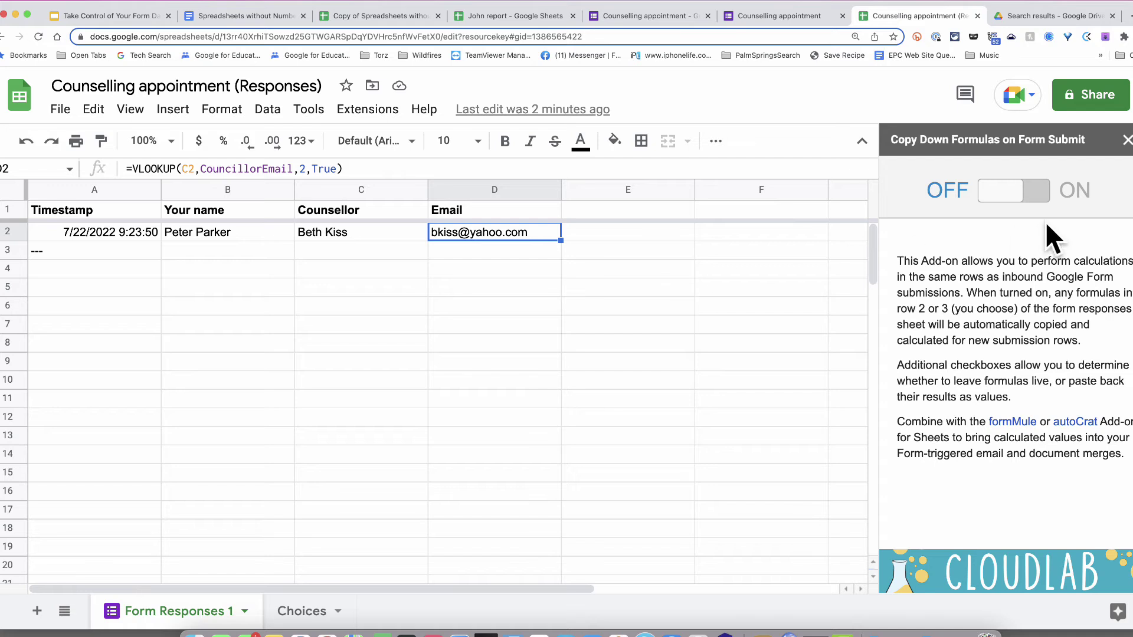
{"action": "left_click", "coordinate": [1042, 195]}
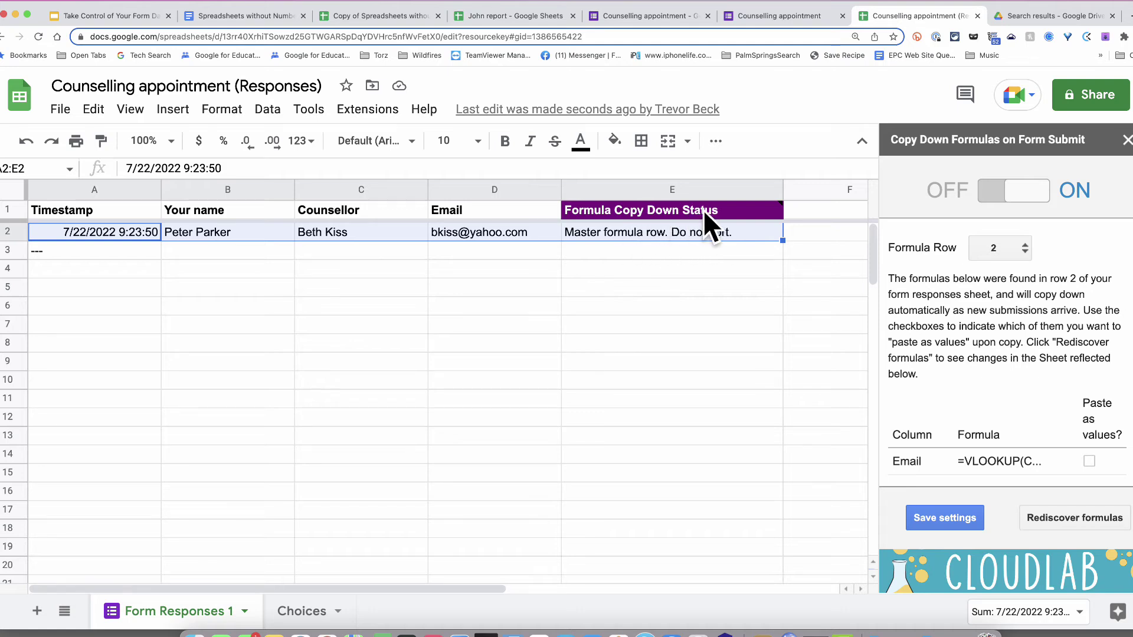
{"action": "left_click", "coordinate": [735, 288]}
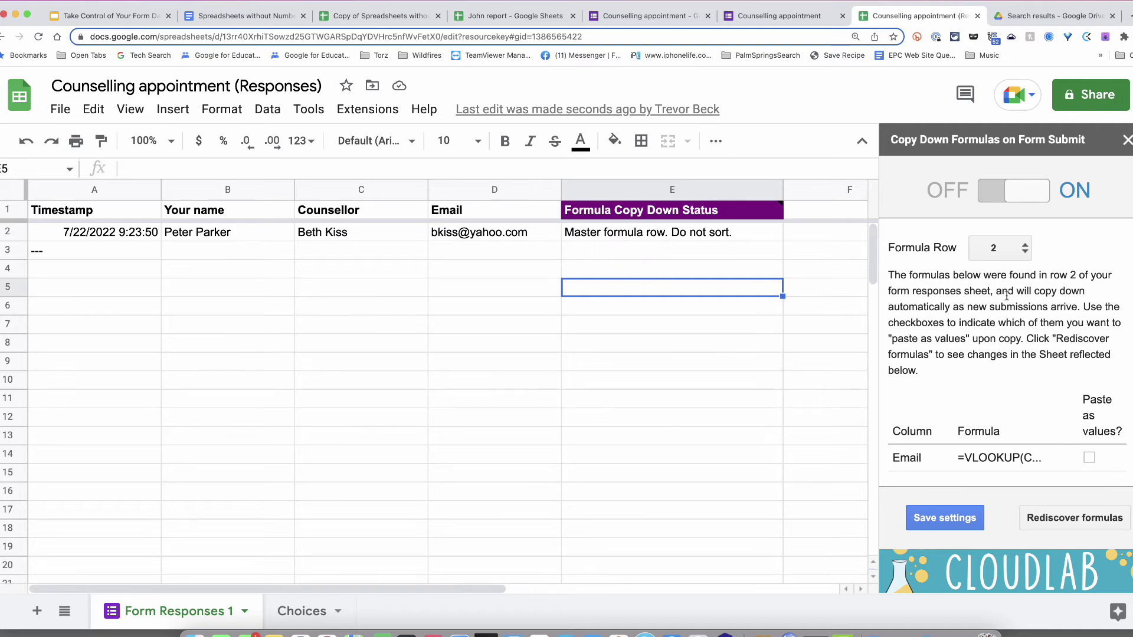
{"action": "scroll", "coordinate": [1006, 295], "scroll_direction": "down", "scroll_amount": 1}
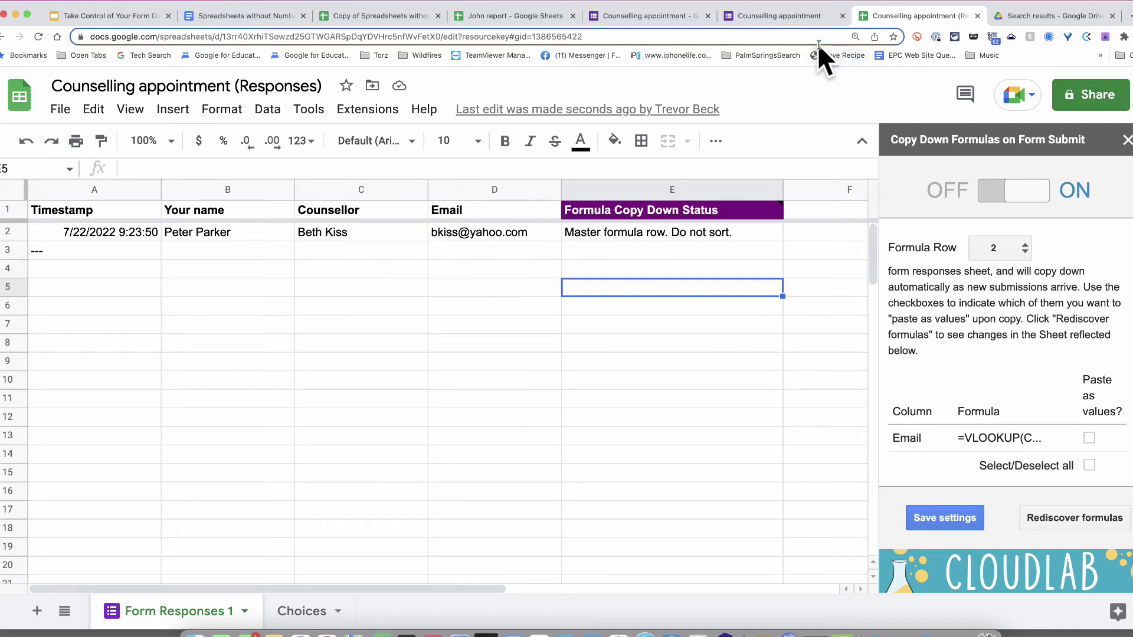
{"action": "left_click", "coordinate": [780, 21]}
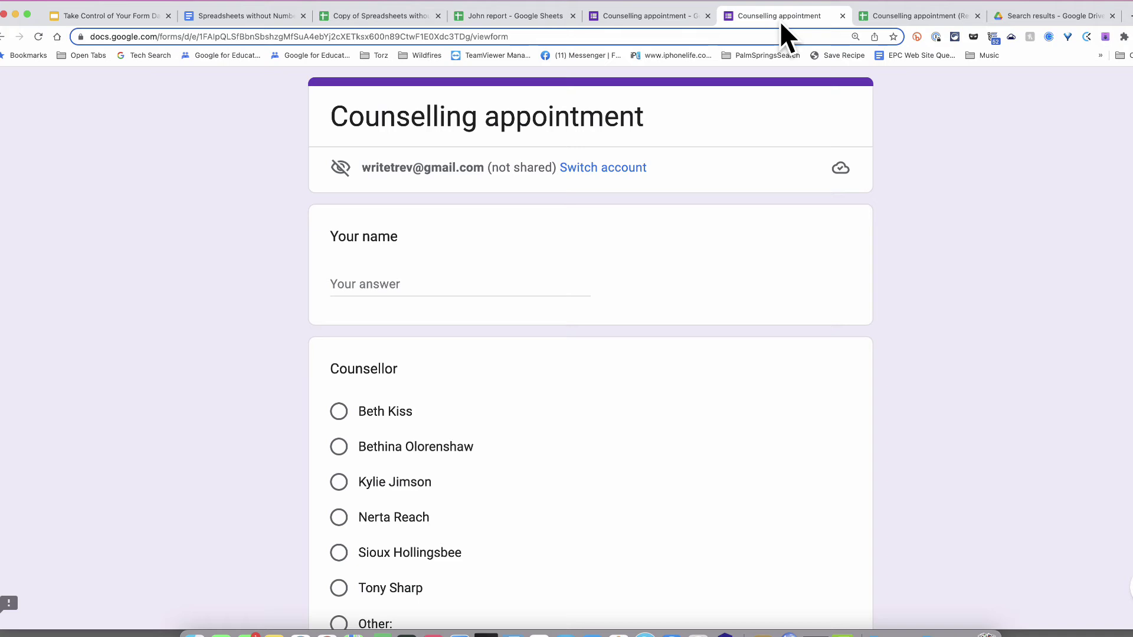
{"action": "left_click", "coordinate": [397, 281]}
{"action": "type", "text": "Jazz"}
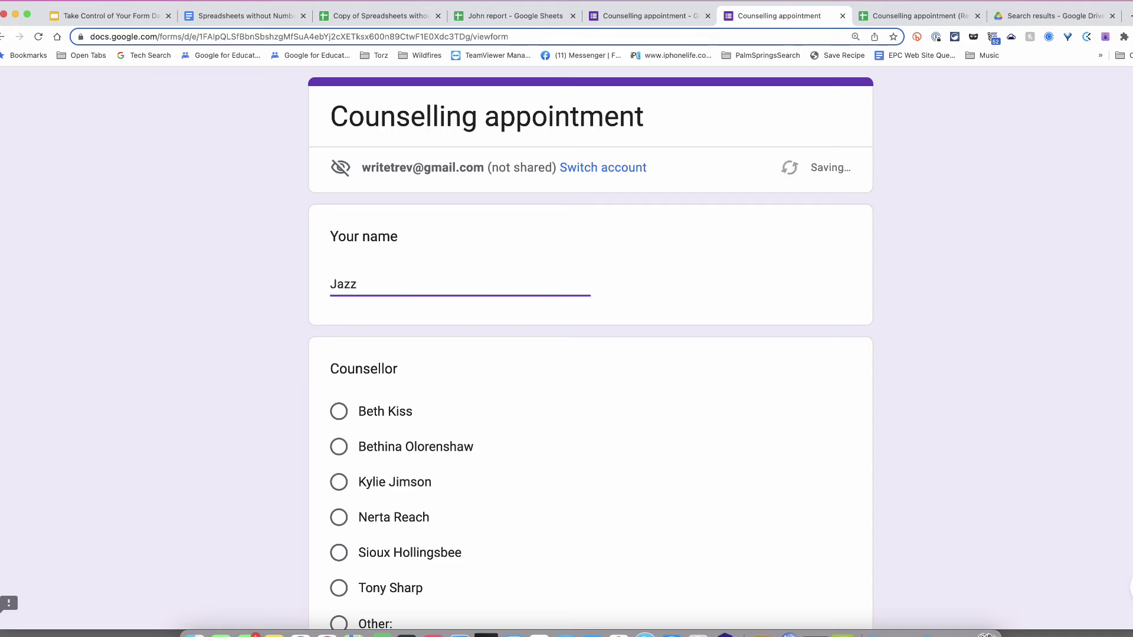
{"action": "scroll", "coordinate": [382, 352], "scroll_direction": "down", "scroll_amount": 2}
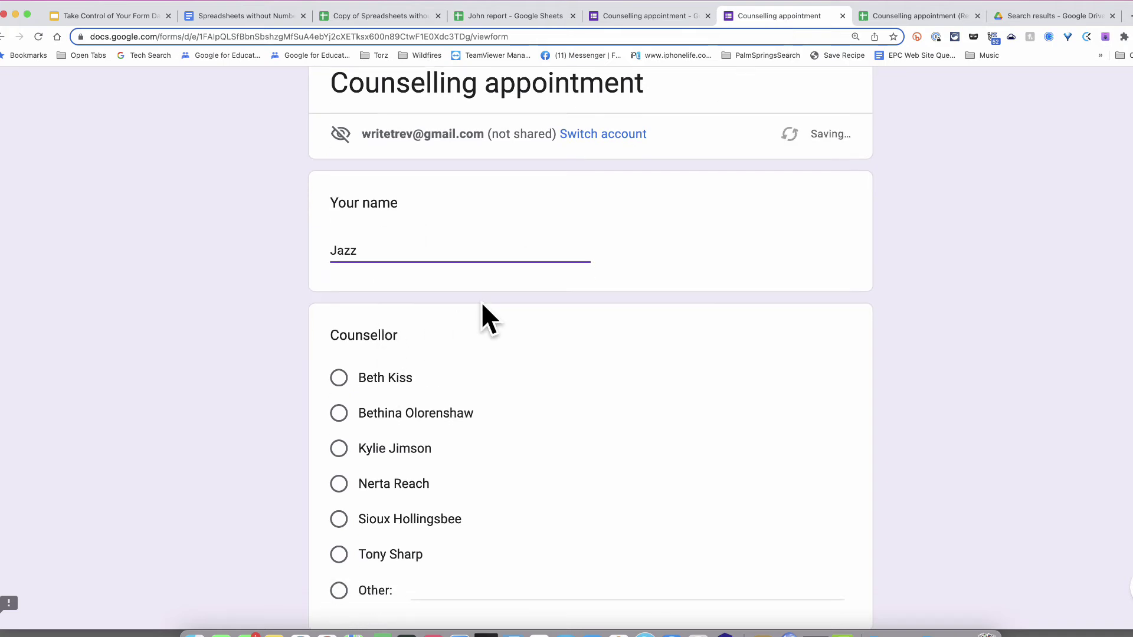
{"action": "left_click", "coordinate": [340, 450]}
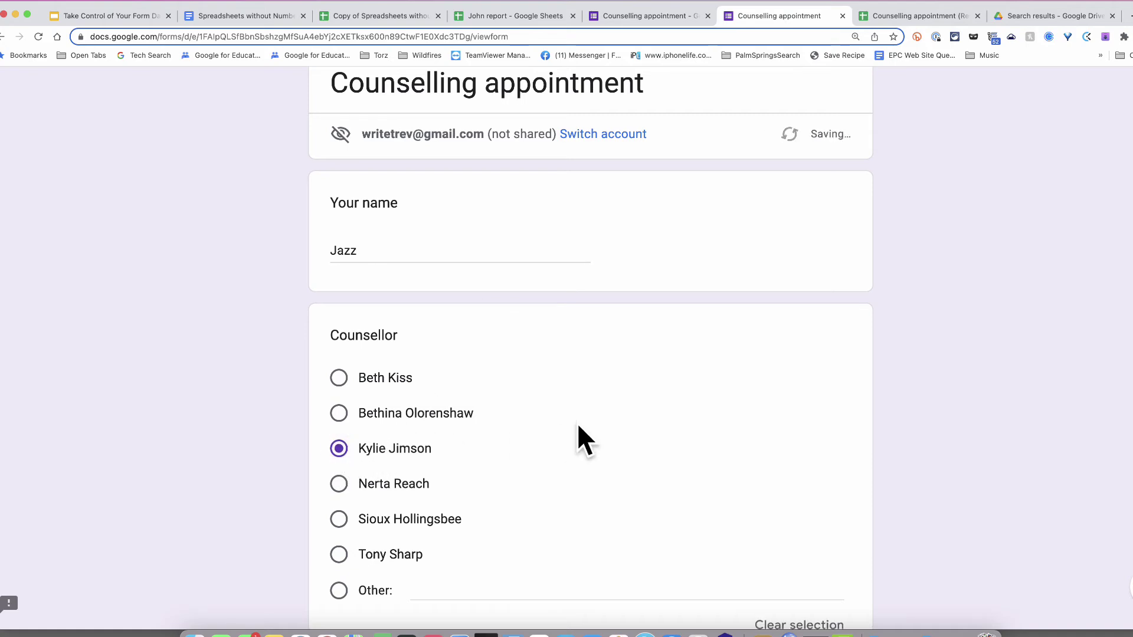
{"action": "scroll", "coordinate": [577, 422], "scroll_direction": "down", "scroll_amount": 5}
{"action": "left_click", "coordinate": [351, 493]}
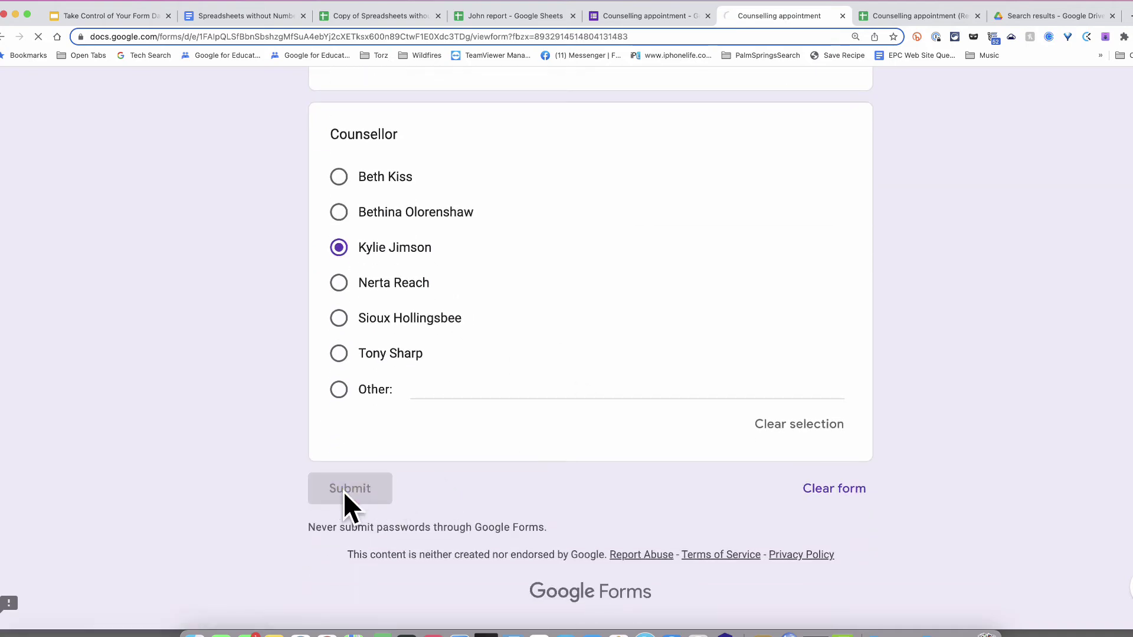
- In the responses sheet, inspect the copied-down lookup formula in D3 and the status note in E3
{"action": "left_click", "coordinate": [920, 15]}
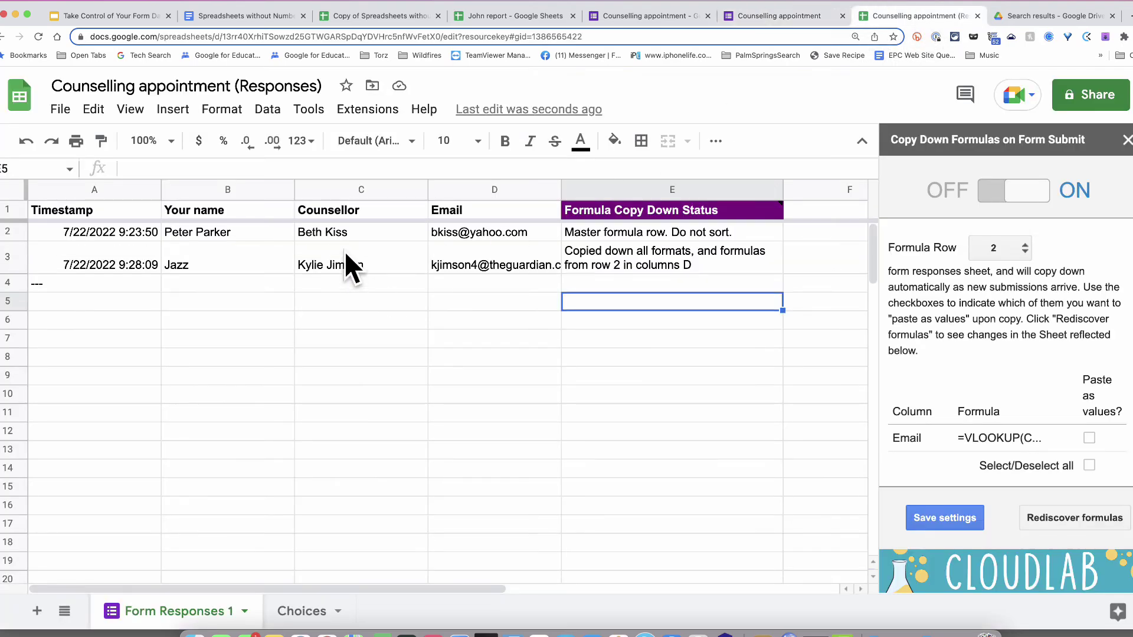
{"action": "mouse_move", "coordinate": [494, 264]}
{"action": "left_click", "coordinate": [536, 255]}
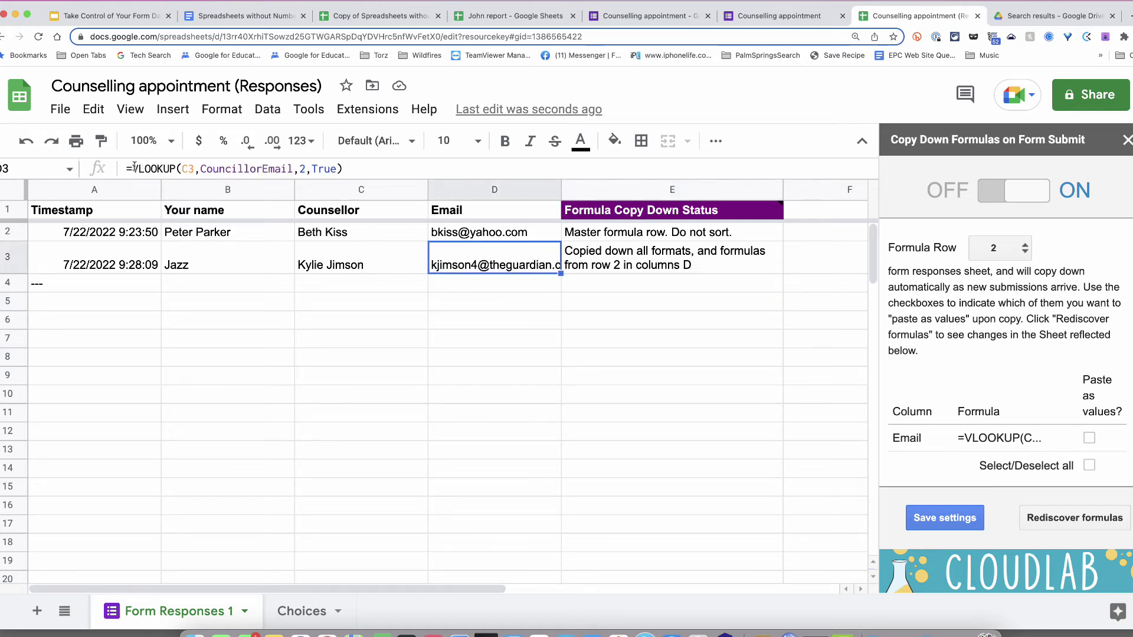
{"action": "left_click", "coordinate": [643, 254]}
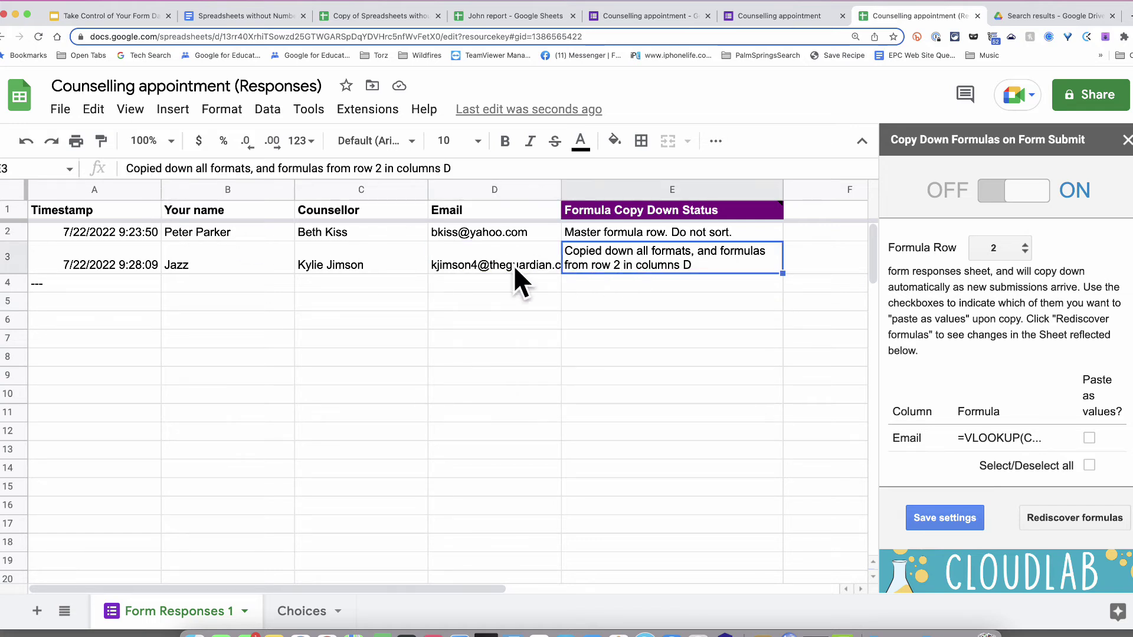
{"action": "left_click", "coordinate": [636, 399]}
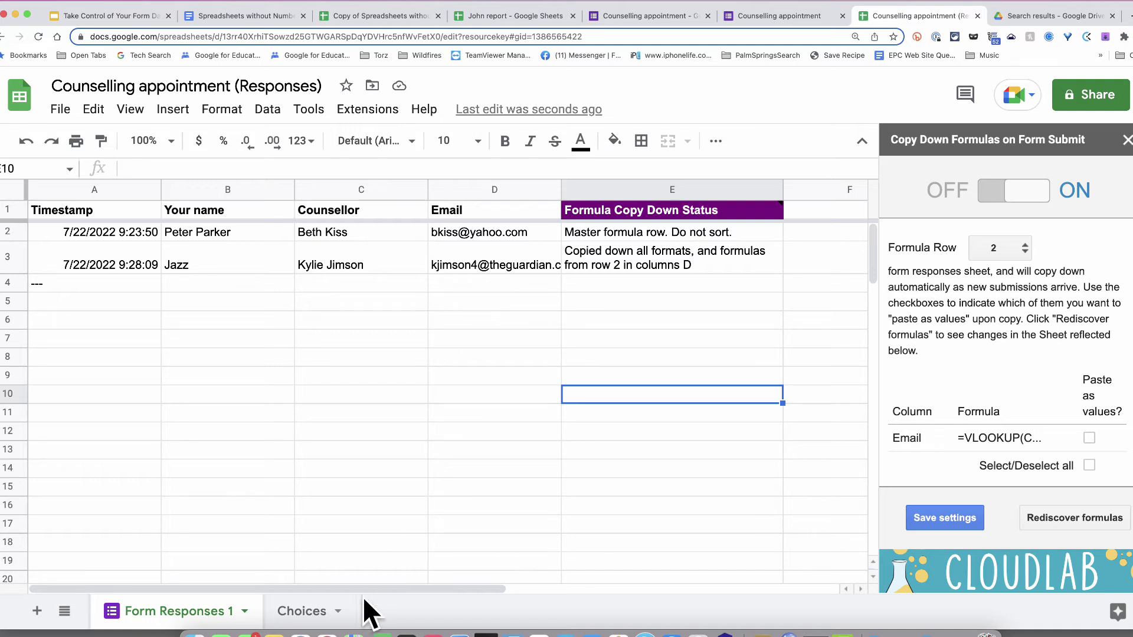
{"action": "left_click", "coordinate": [298, 613]}
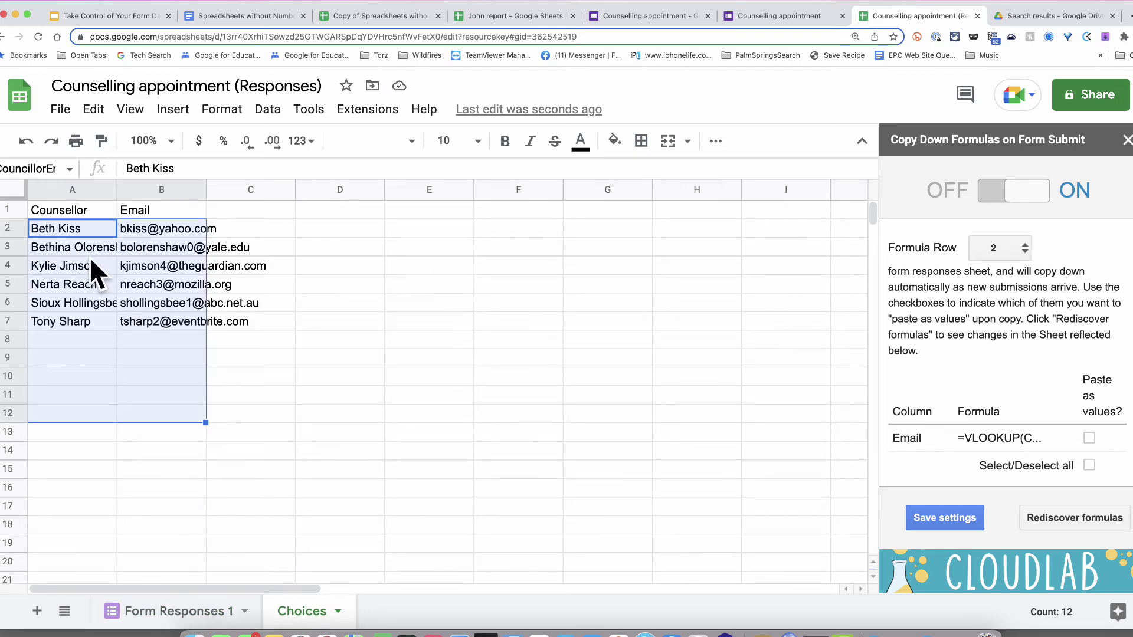
{"action": "left_click", "coordinate": [167, 267]}
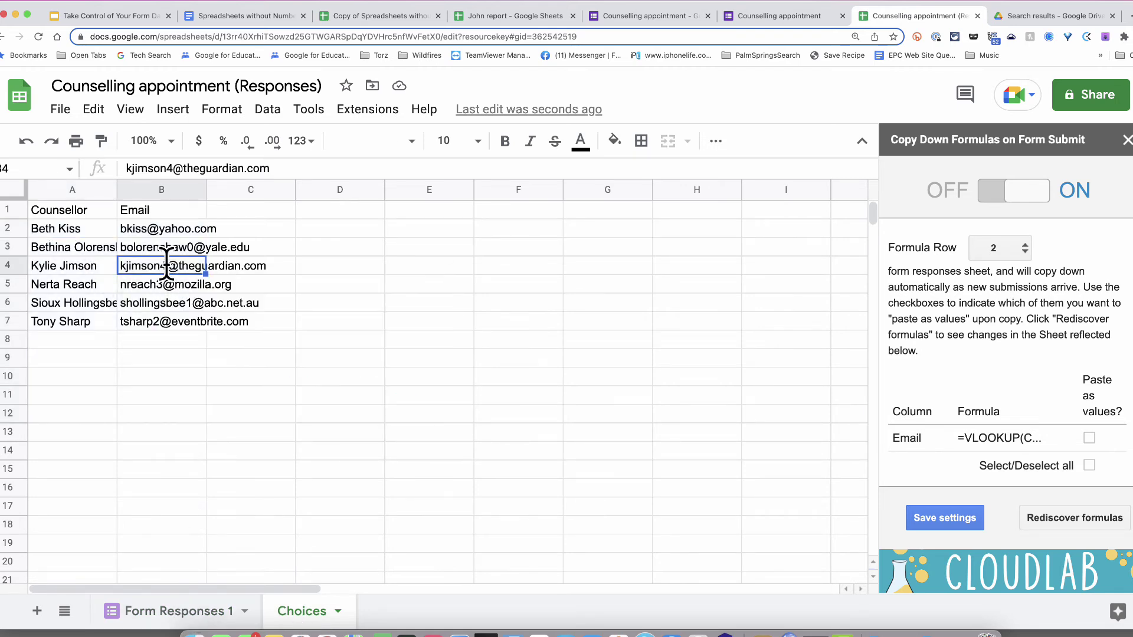
{"action": "double_click", "coordinate": [166, 264]}
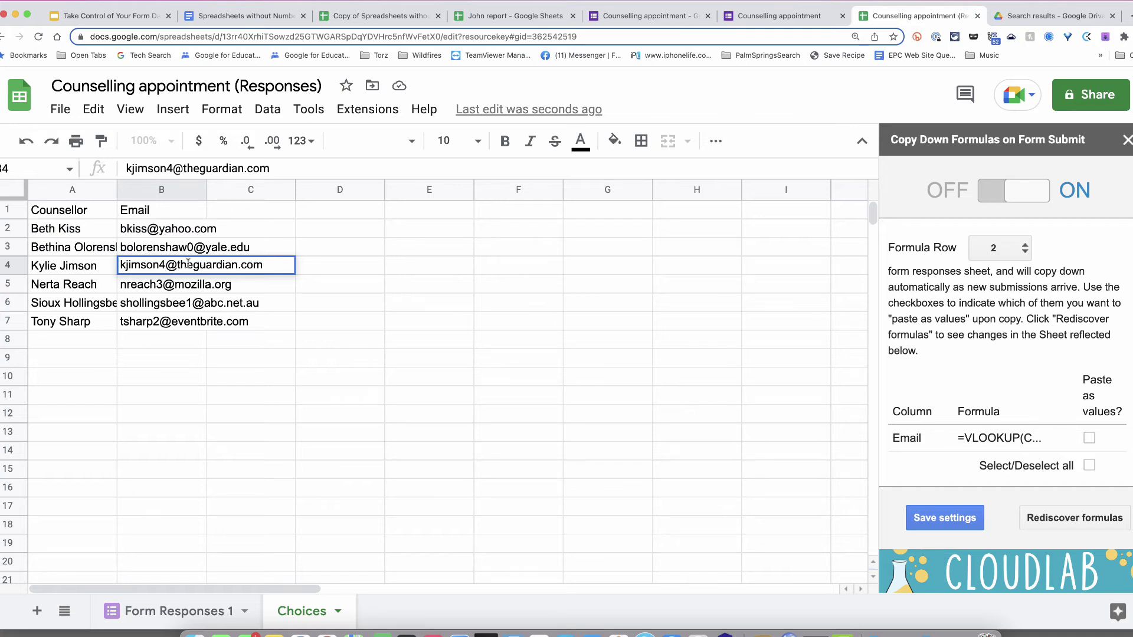
{"action": "type", "text": "4"}
{"action": "left_click", "coordinate": [162, 345]}
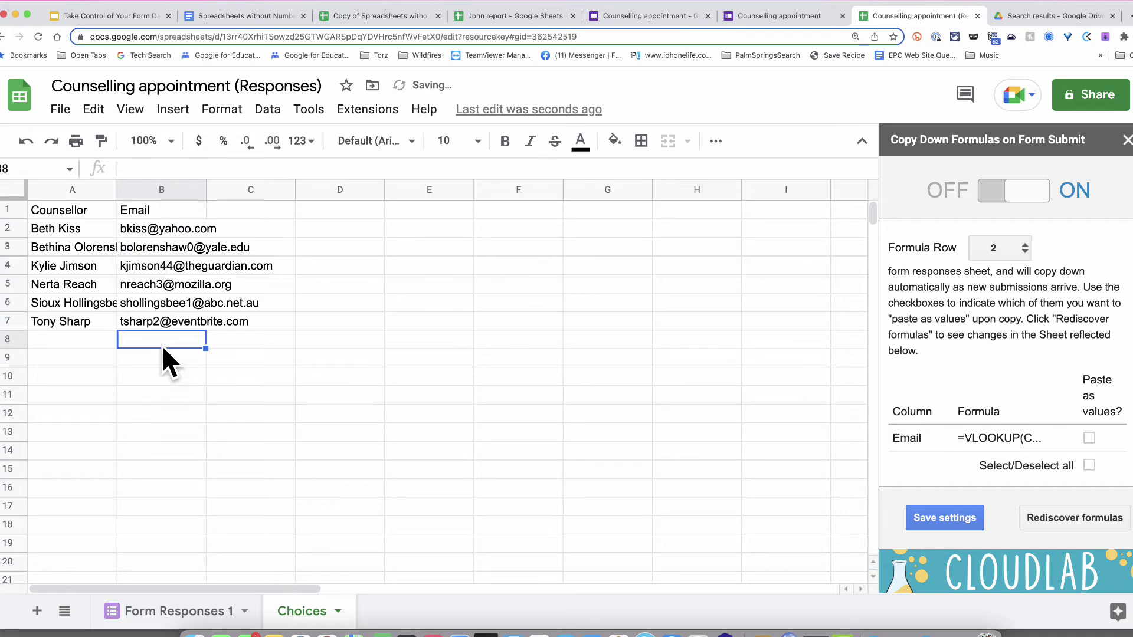
- Check whether D3 on Form Responses 1 picked up the changed email
{"action": "left_click", "coordinate": [174, 609]}
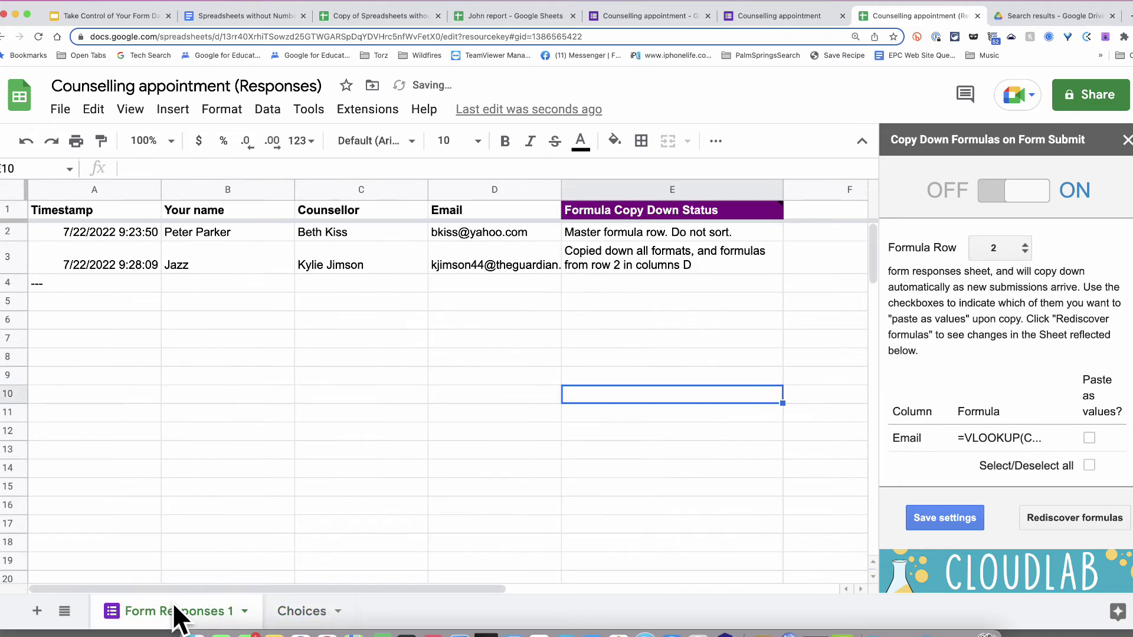
{"action": "left_click", "coordinate": [525, 268]}
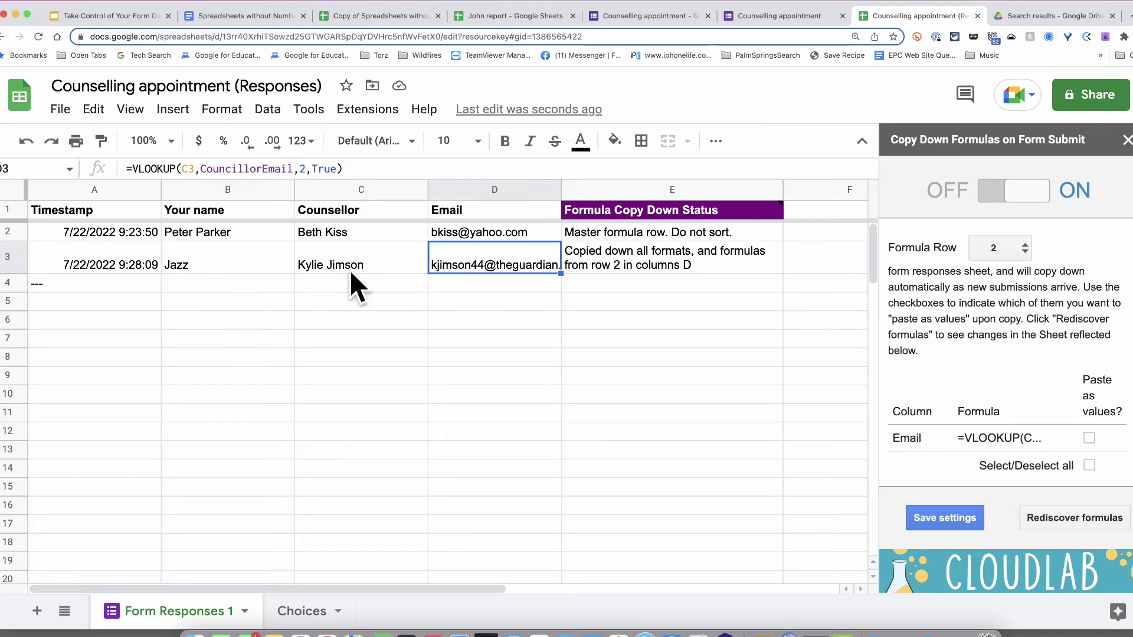
{"action": "mouse_move", "coordinate": [514, 274]}
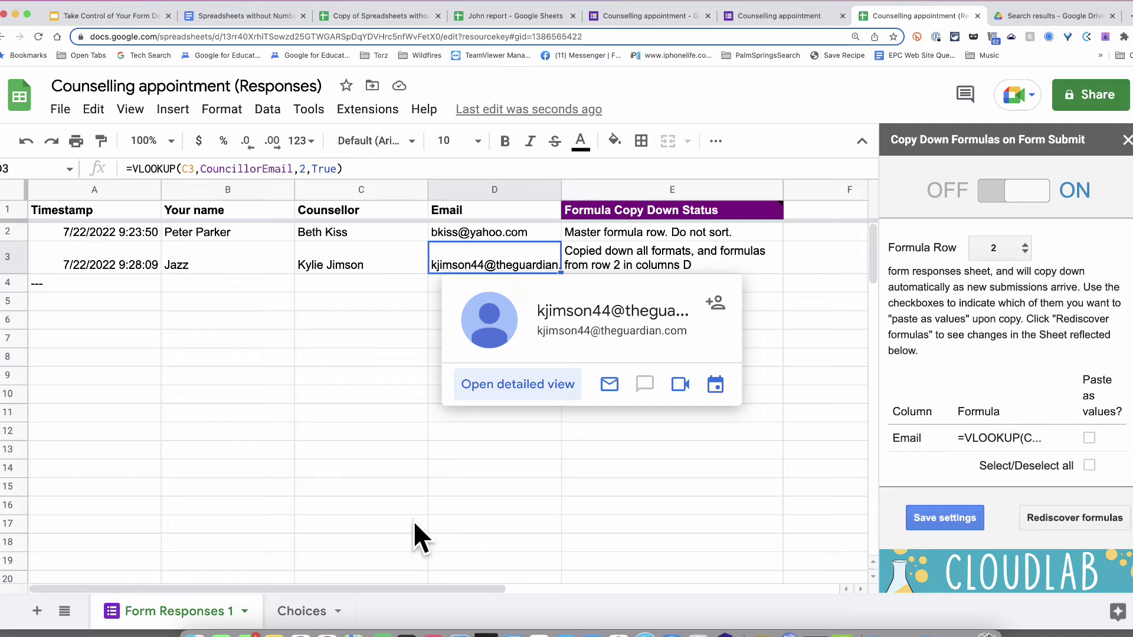
{"action": "left_click", "coordinate": [302, 611]}
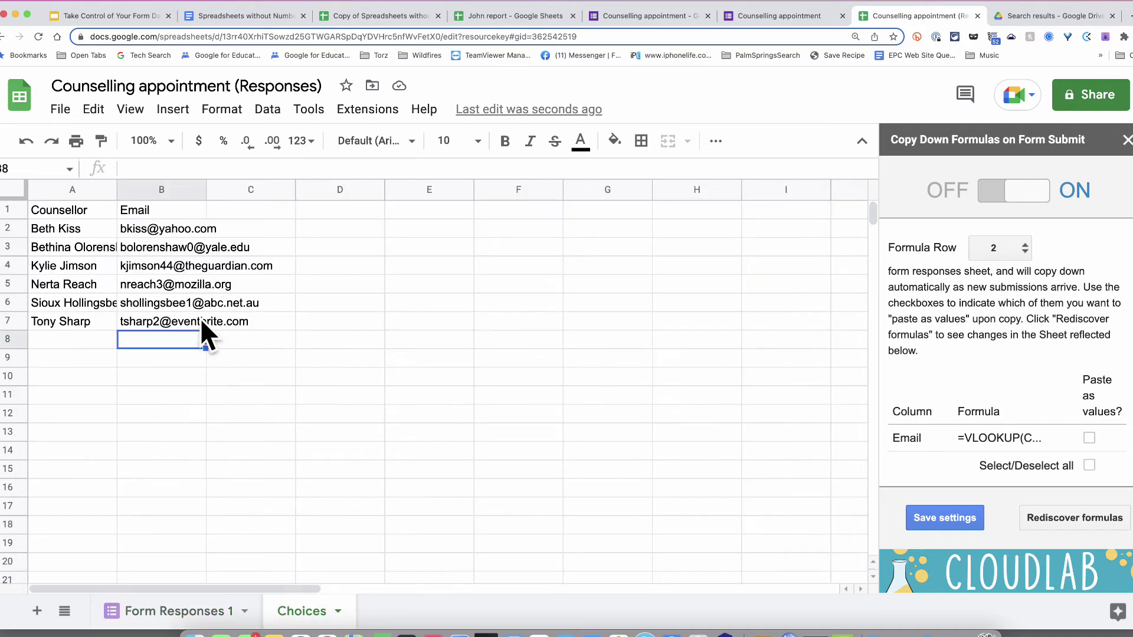
{"action": "left_click", "coordinate": [160, 264]}
{"action": "double_click", "coordinate": [171, 265]}
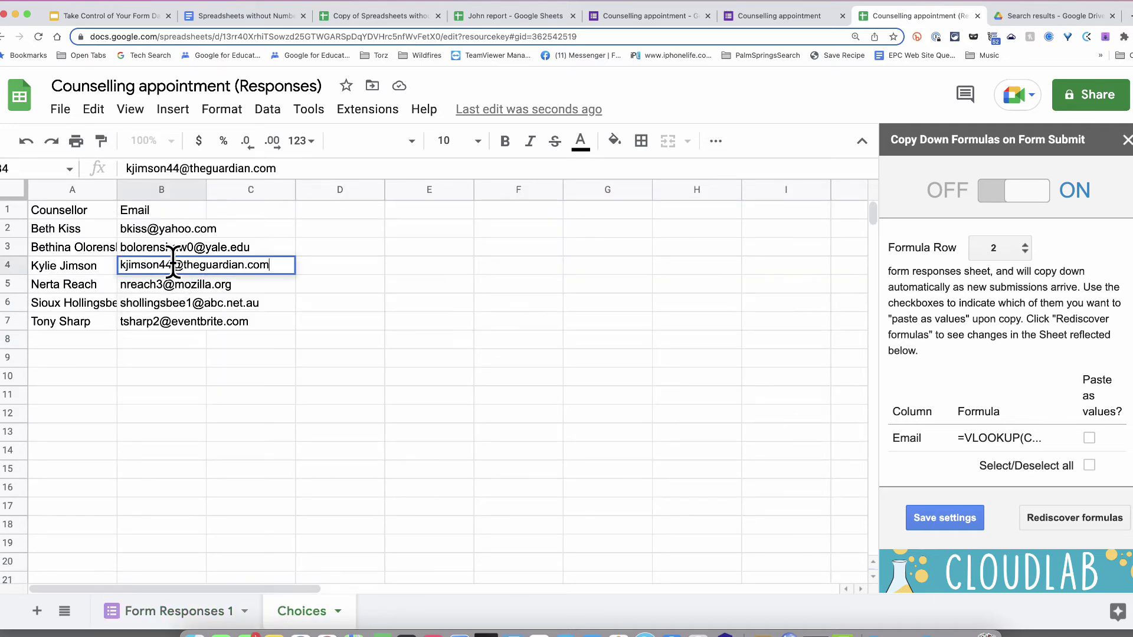
{"action": "key", "text": "BackSpace"}
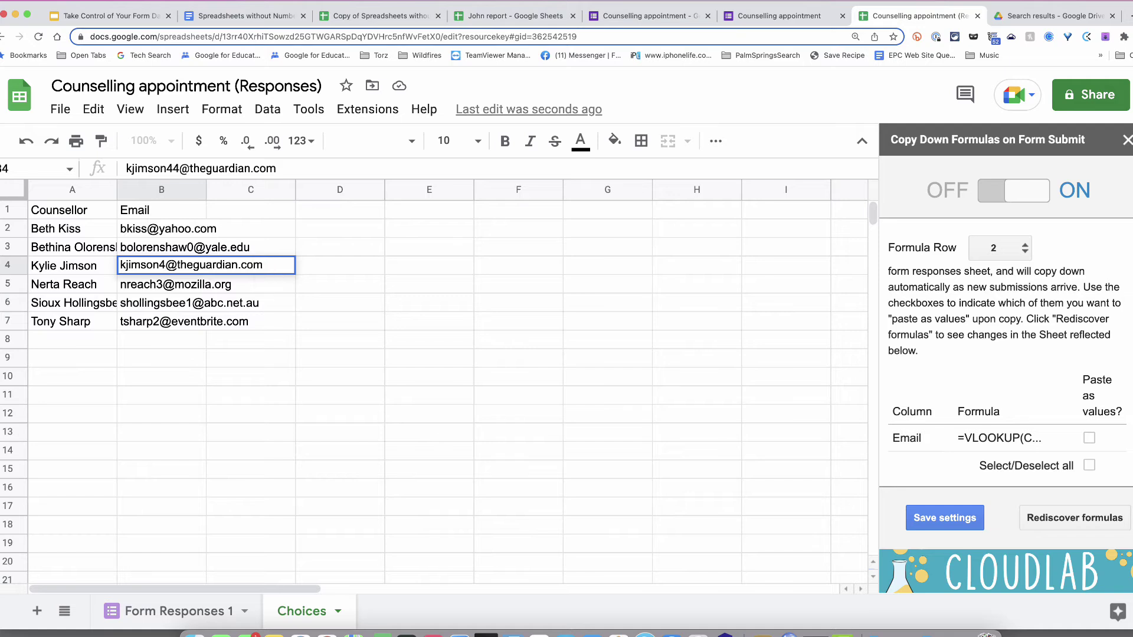
{"action": "left_click", "coordinate": [607, 355]}
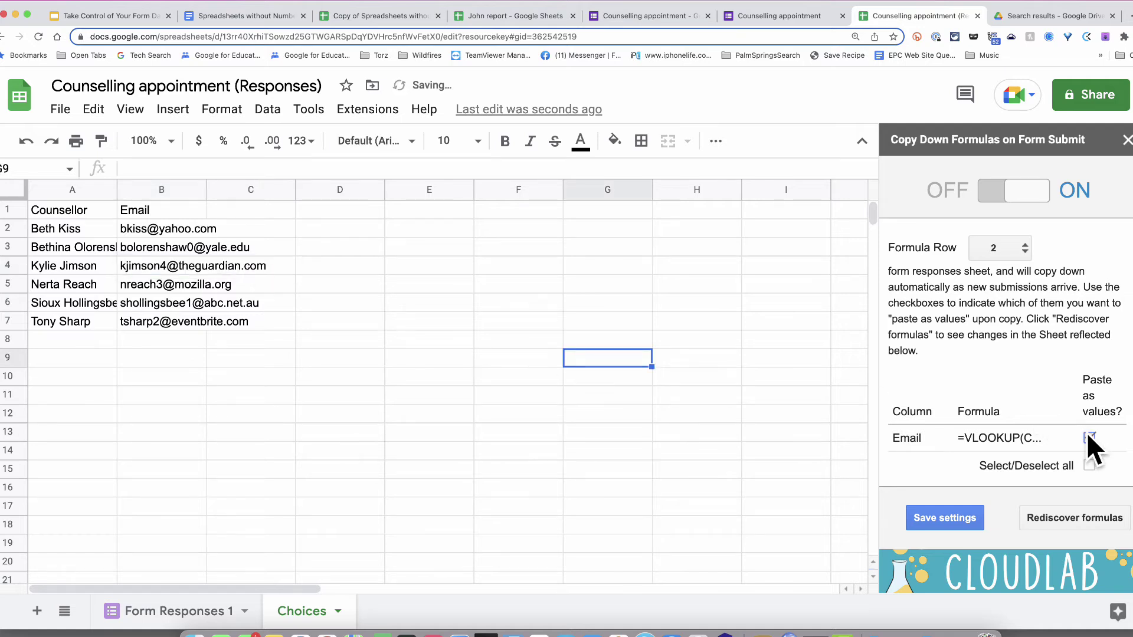
{"action": "left_click", "coordinate": [931, 518]}
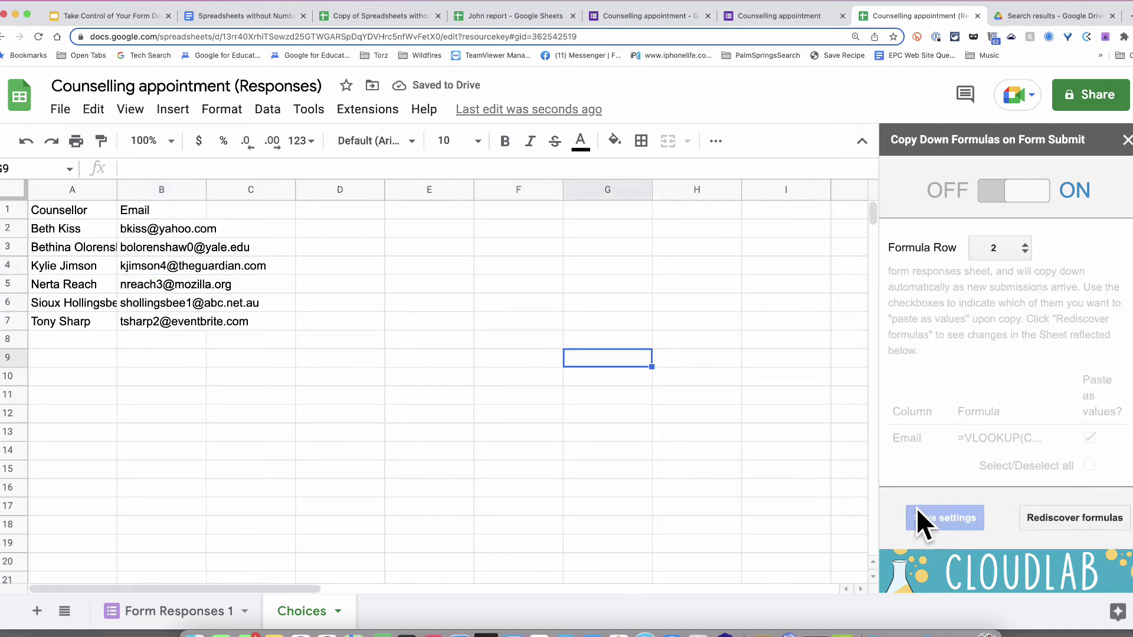
- Submit another appointment form response as John Wayne with a counsellor selected
{"action": "left_click", "coordinate": [759, 19]}
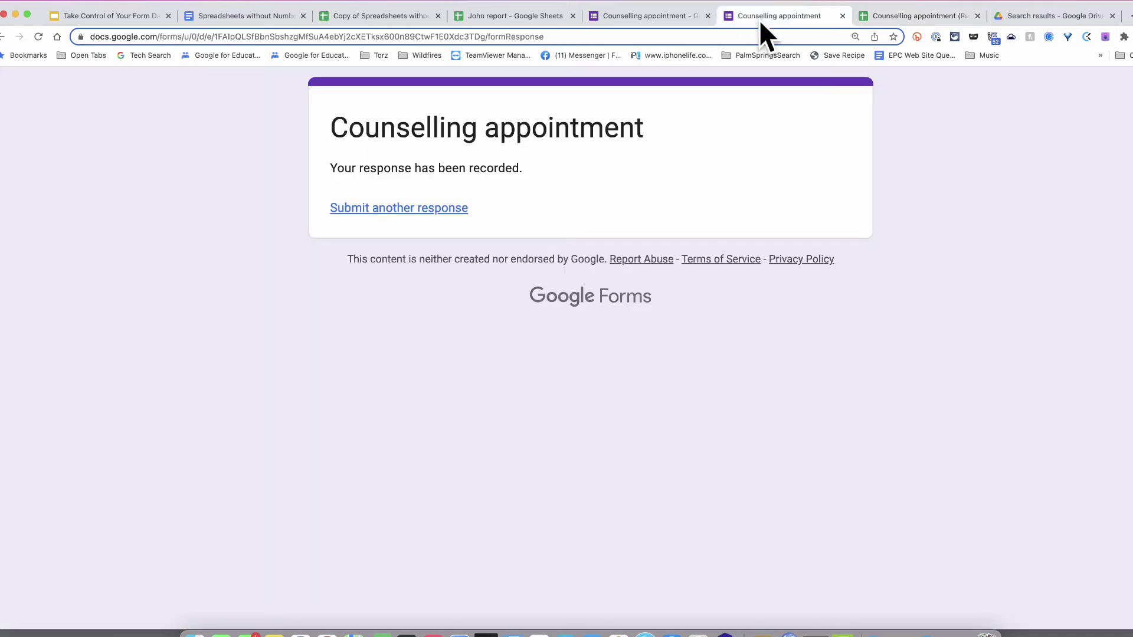
{"action": "left_click", "coordinate": [406, 215]}
{"action": "left_click", "coordinate": [386, 271]}
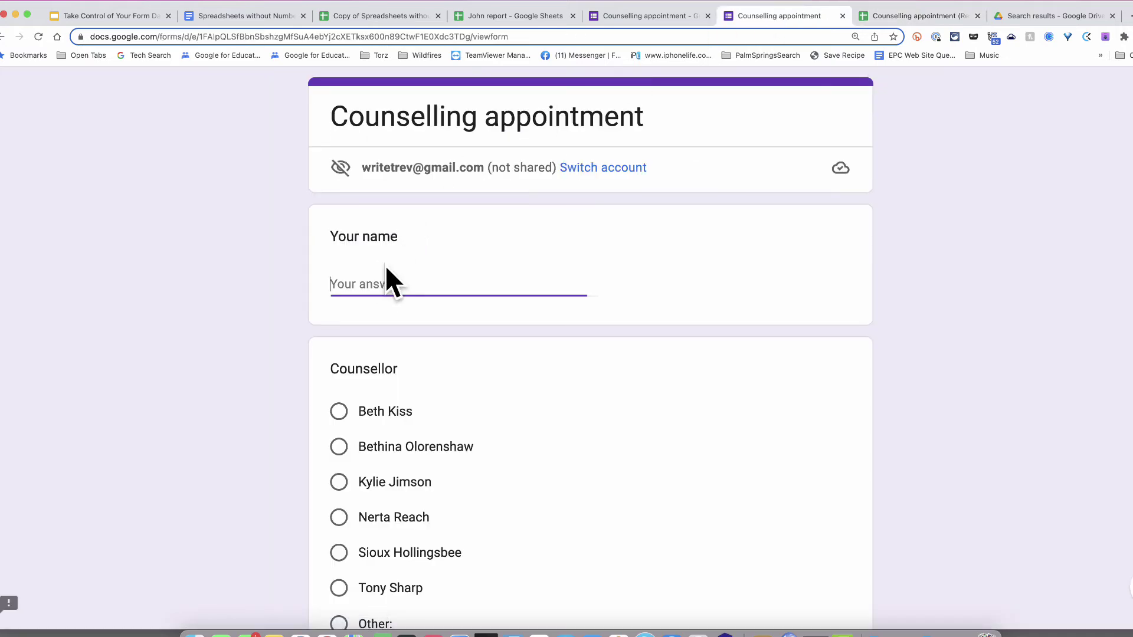
{"action": "type", "text": "John Wayne"}
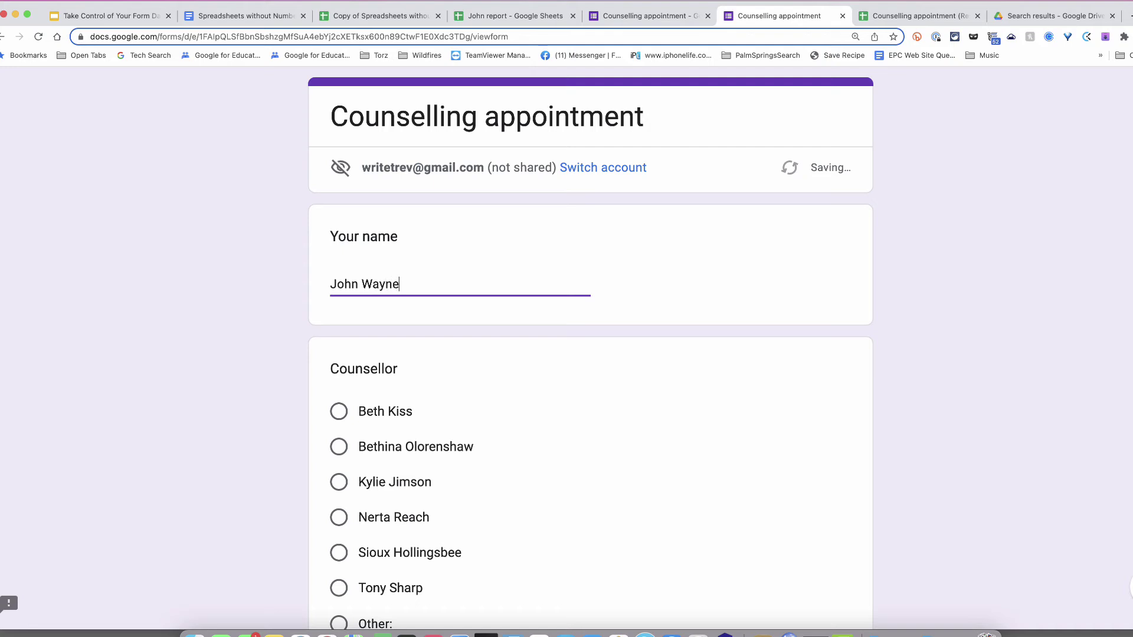
{"action": "left_click", "coordinate": [341, 519]}
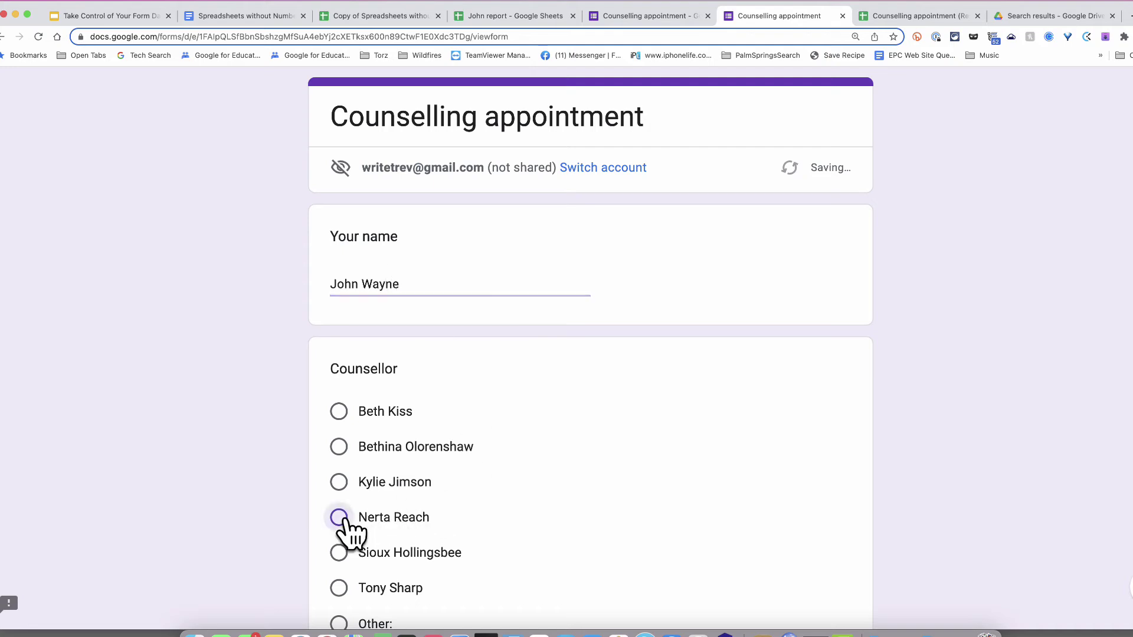
{"action": "scroll", "coordinate": [568, 473], "scroll_direction": "down", "scroll_amount": 4}
{"action": "left_click", "coordinate": [380, 500]}
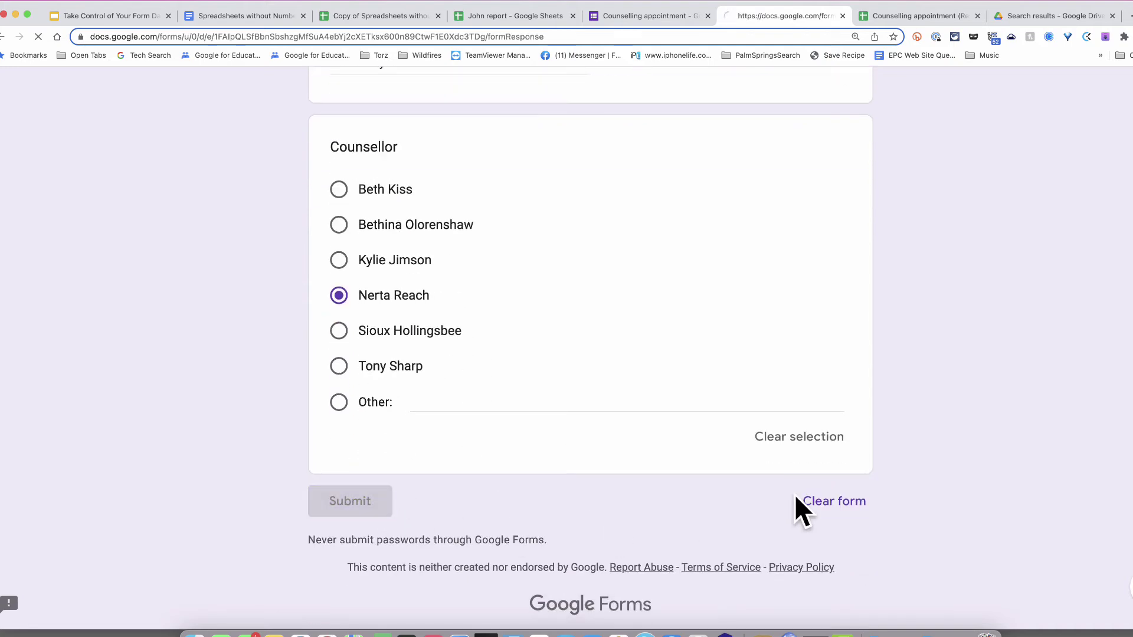
{"action": "left_click", "coordinate": [922, 15]}
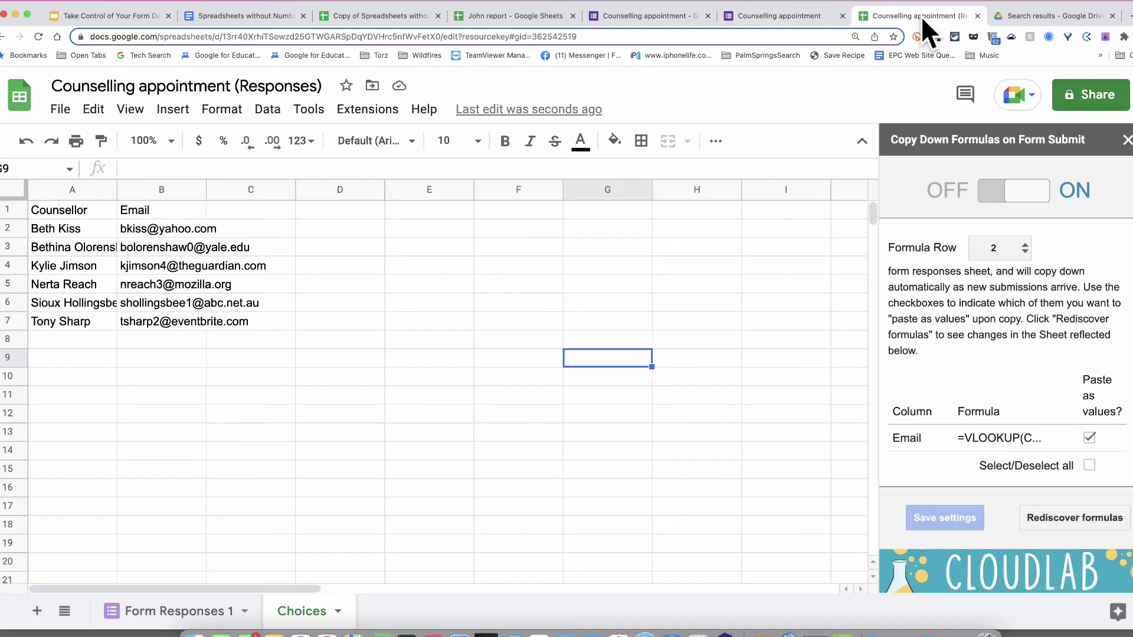
- On Form Responses 1, inspect the newest row's looked-up email and the master VLOOKUP formula in D2
{"action": "left_click", "coordinate": [195, 614]}
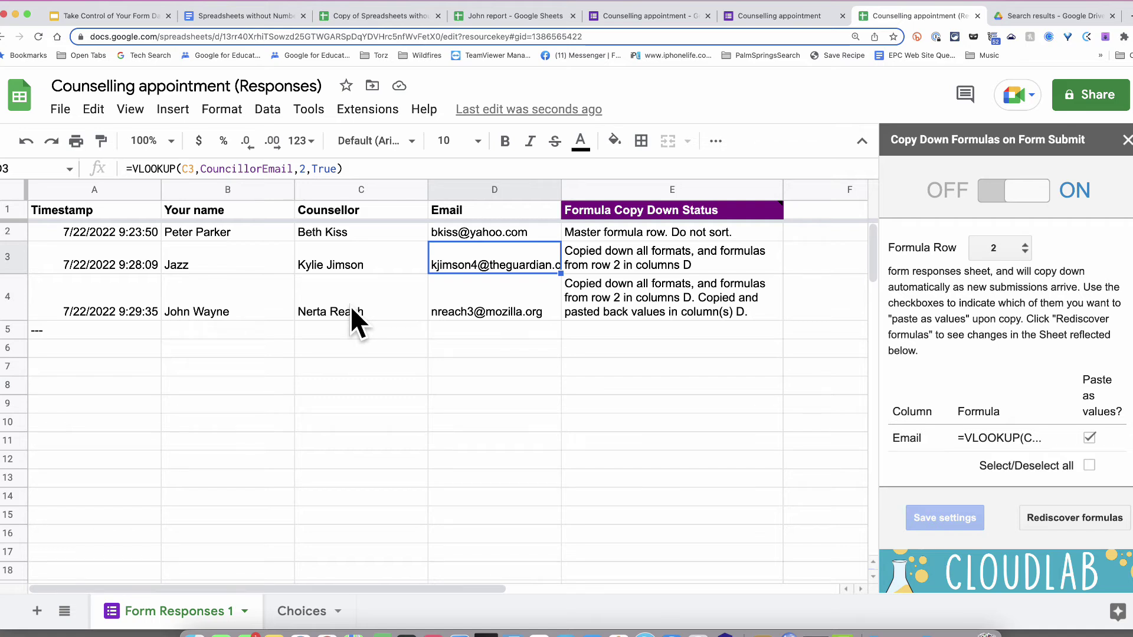
{"action": "left_click", "coordinate": [505, 306]}
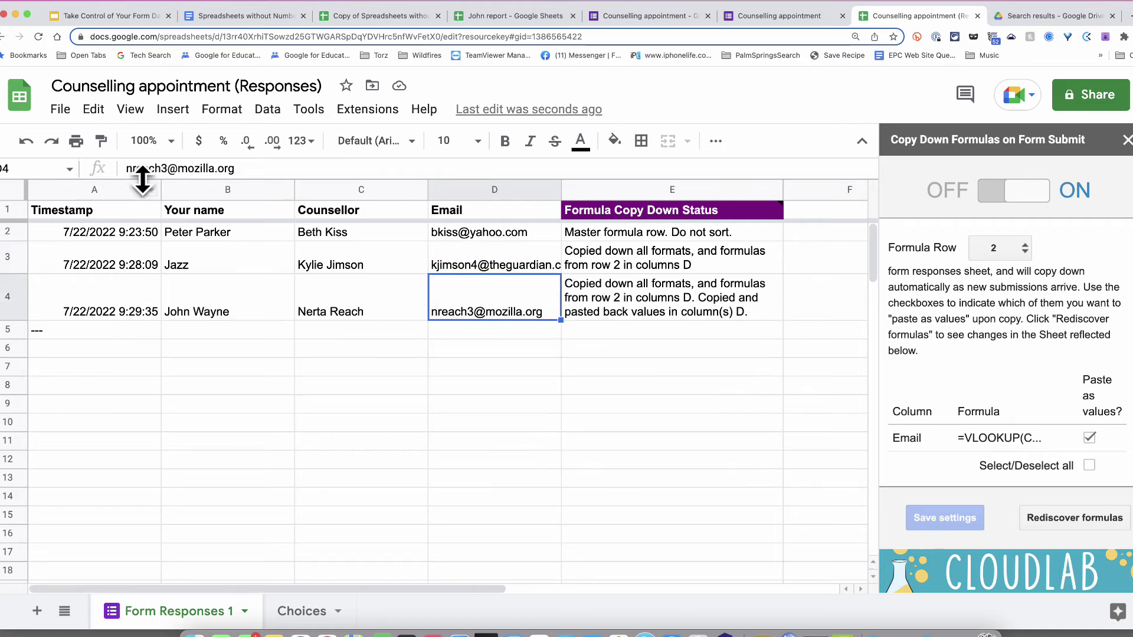
{"action": "mouse_move", "coordinate": [470, 292]}
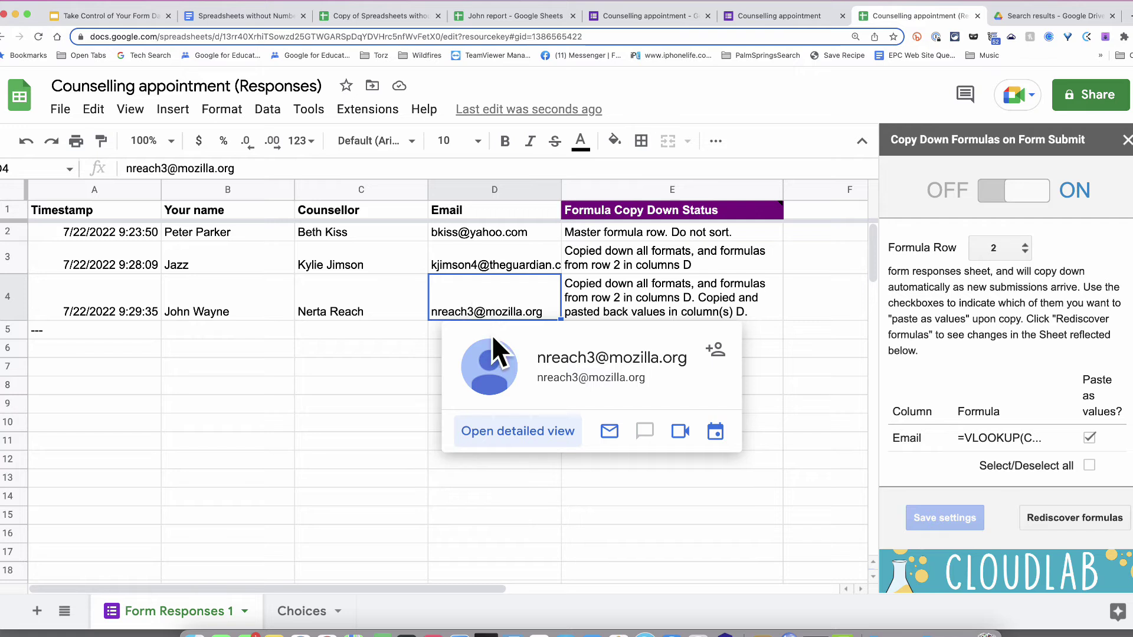
{"action": "left_click", "coordinate": [411, 511]}
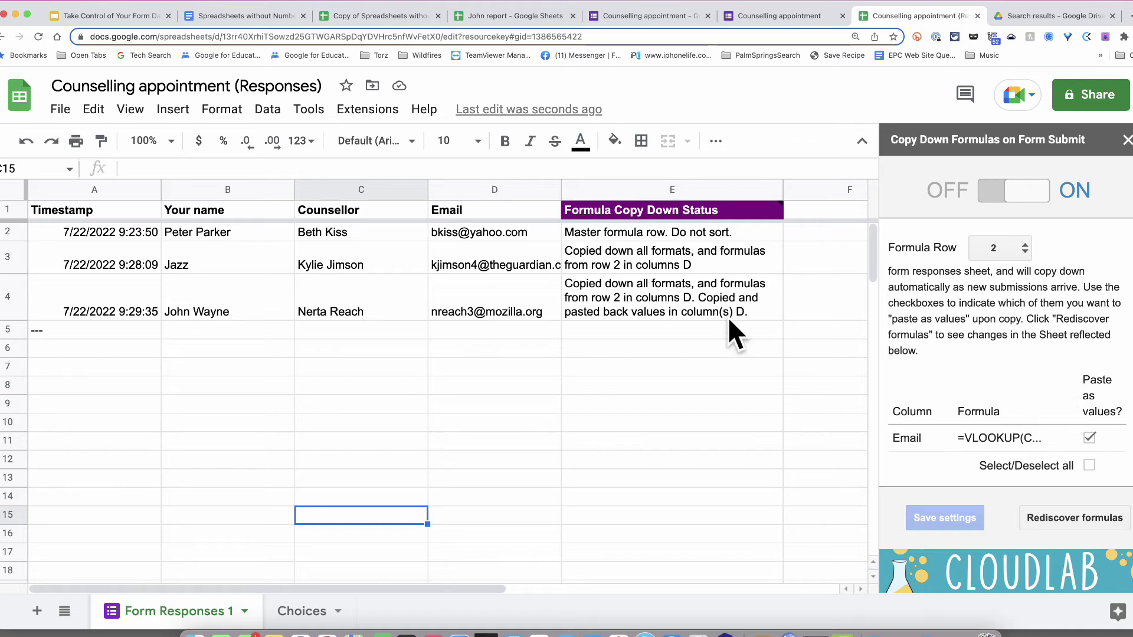
{"action": "mouse_move", "coordinate": [518, 235]}
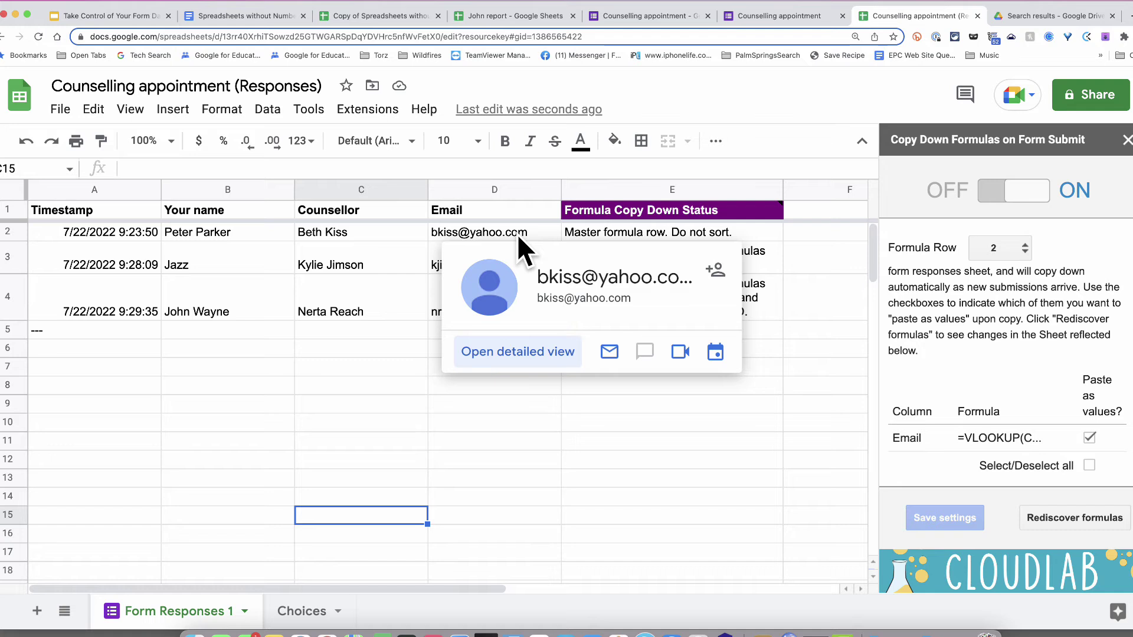
{"action": "left_click", "coordinate": [533, 477]}
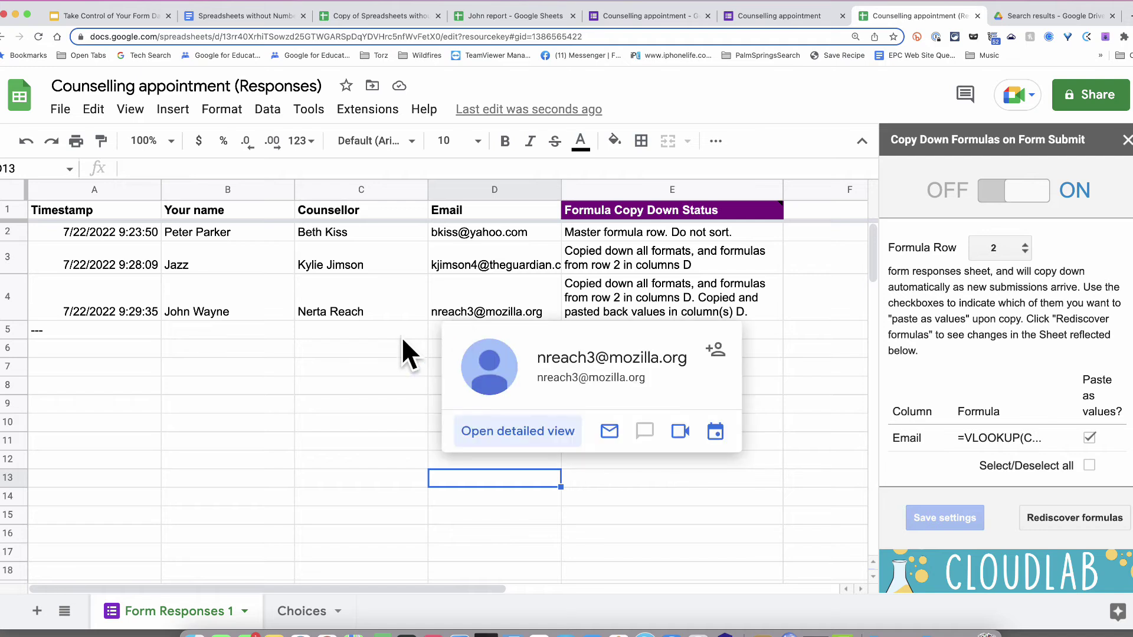
{"action": "left_click", "coordinate": [230, 365]}
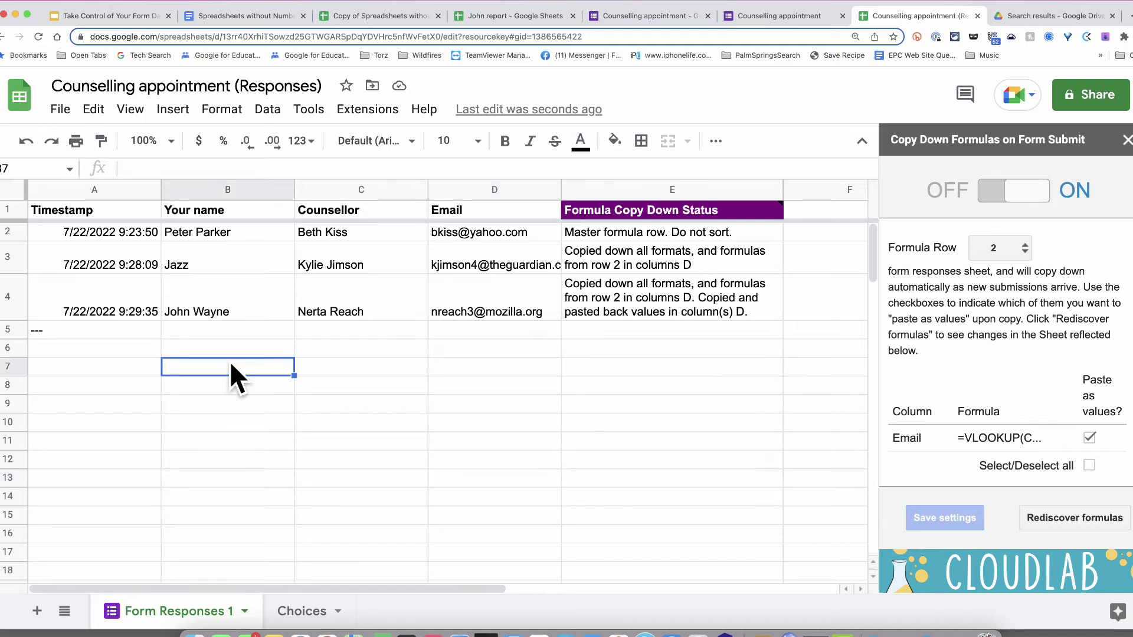
{"action": "left_click", "coordinate": [474, 230]}
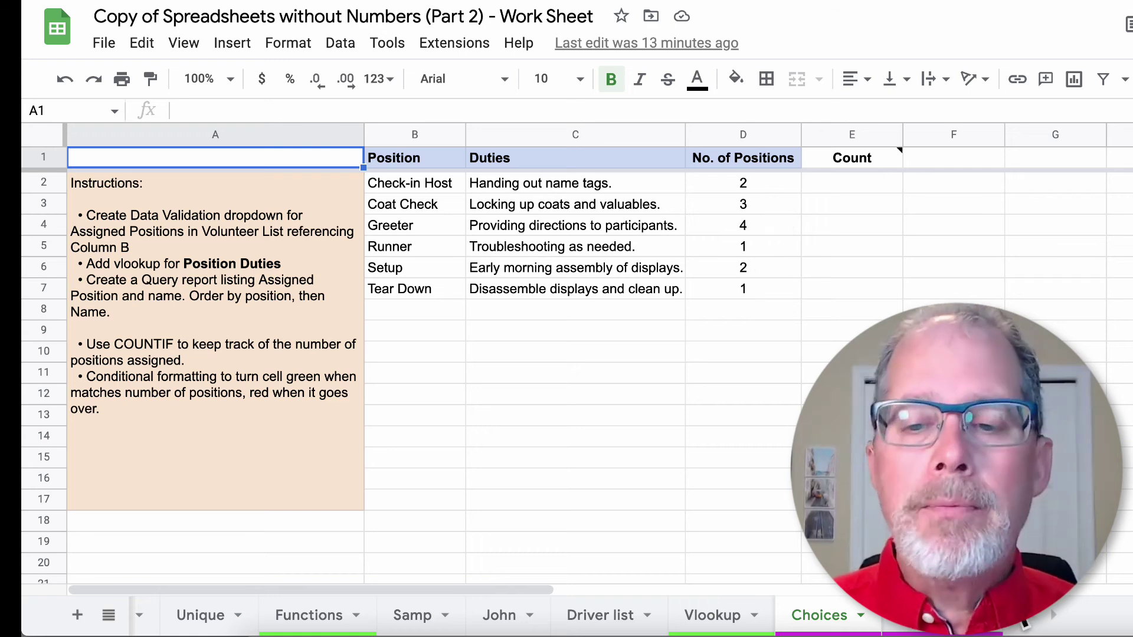
{"action": "left_click", "coordinate": [943, 615]}
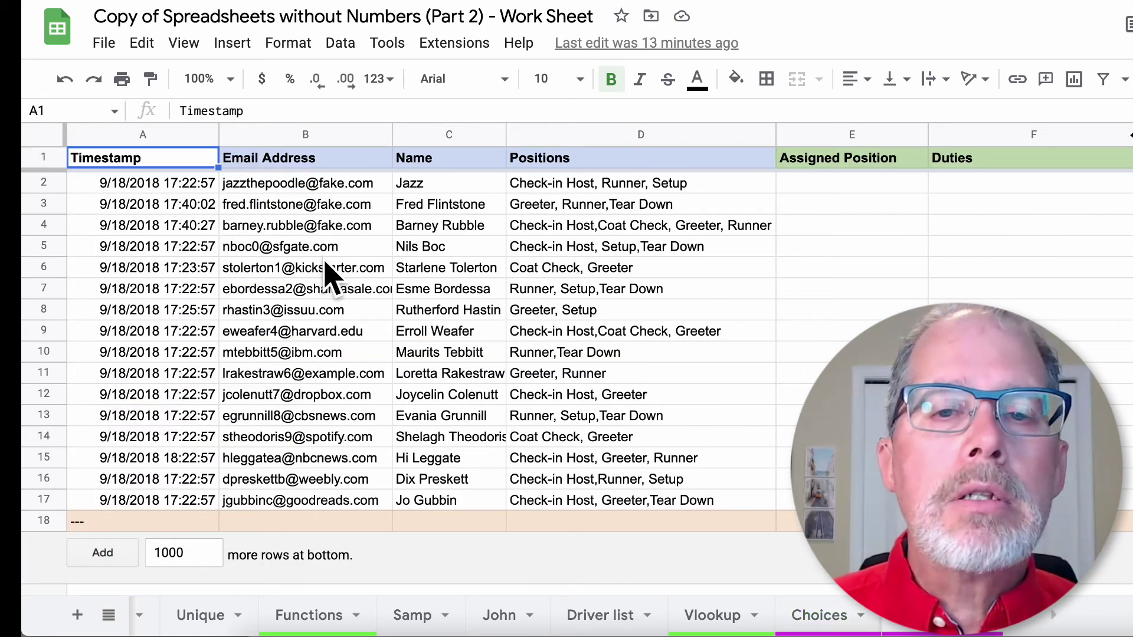
{"action": "mouse_move", "coordinate": [324, 261]}
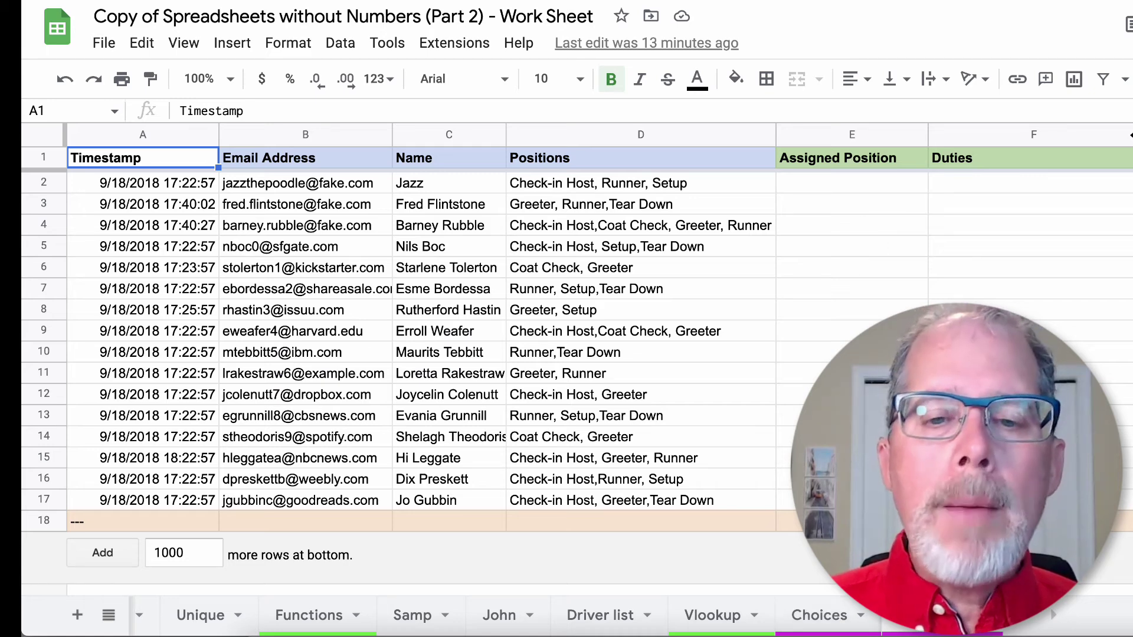
{"action": "left_click", "coordinate": [832, 617]}
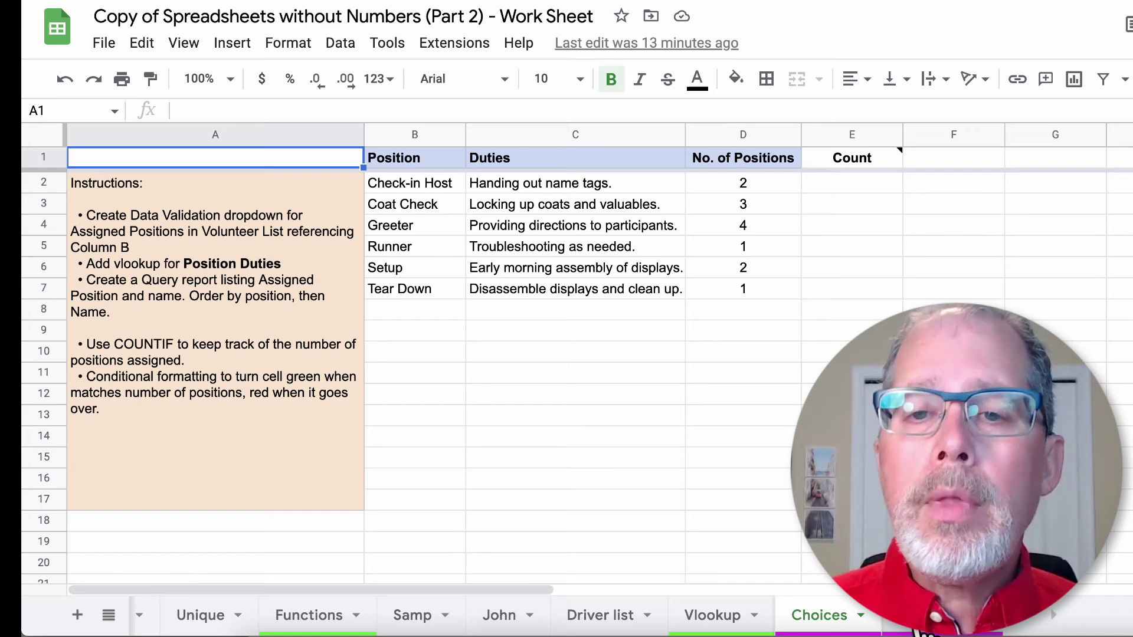
{"action": "key", "text": "ctrl+shift+Page_Down"}
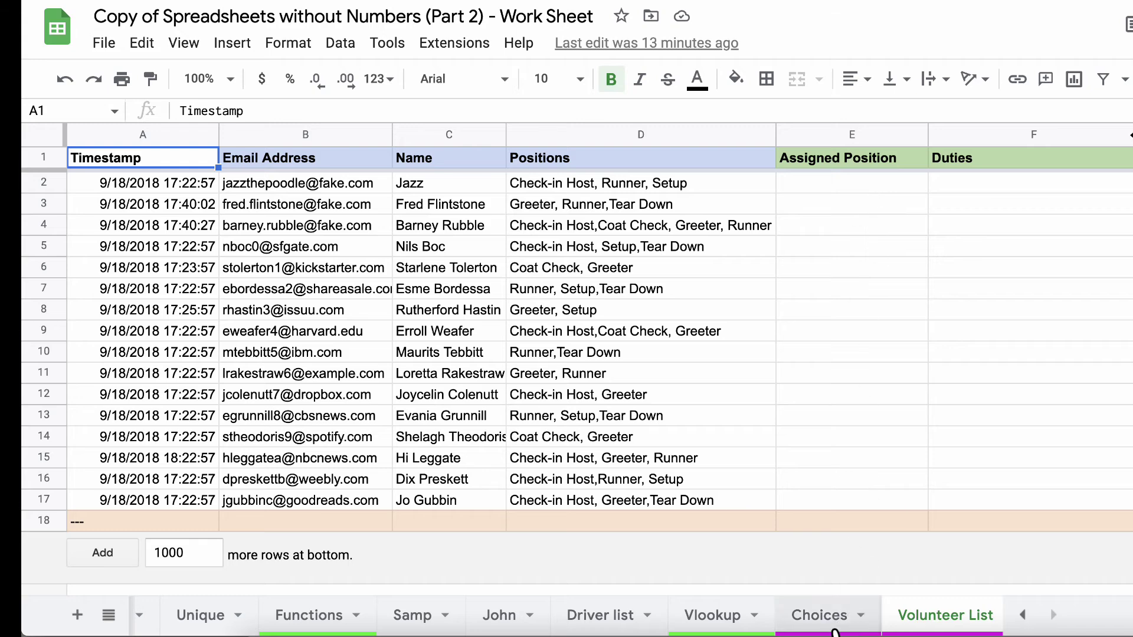
{"action": "left_click", "coordinate": [833, 619]}
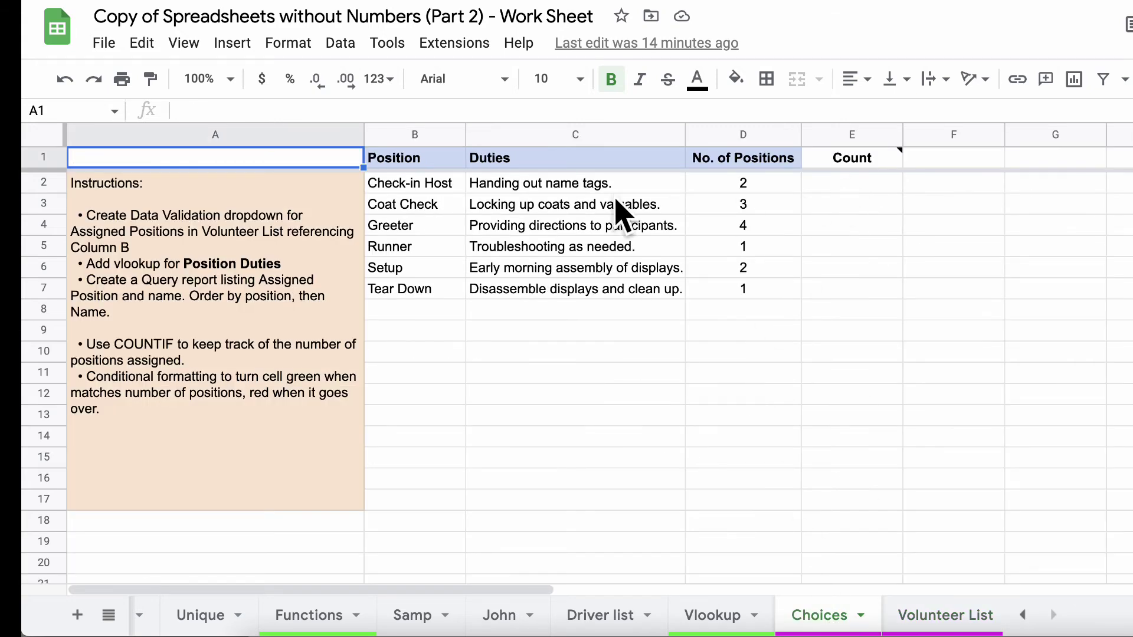
{"action": "mouse_move", "coordinate": [815, 157]}
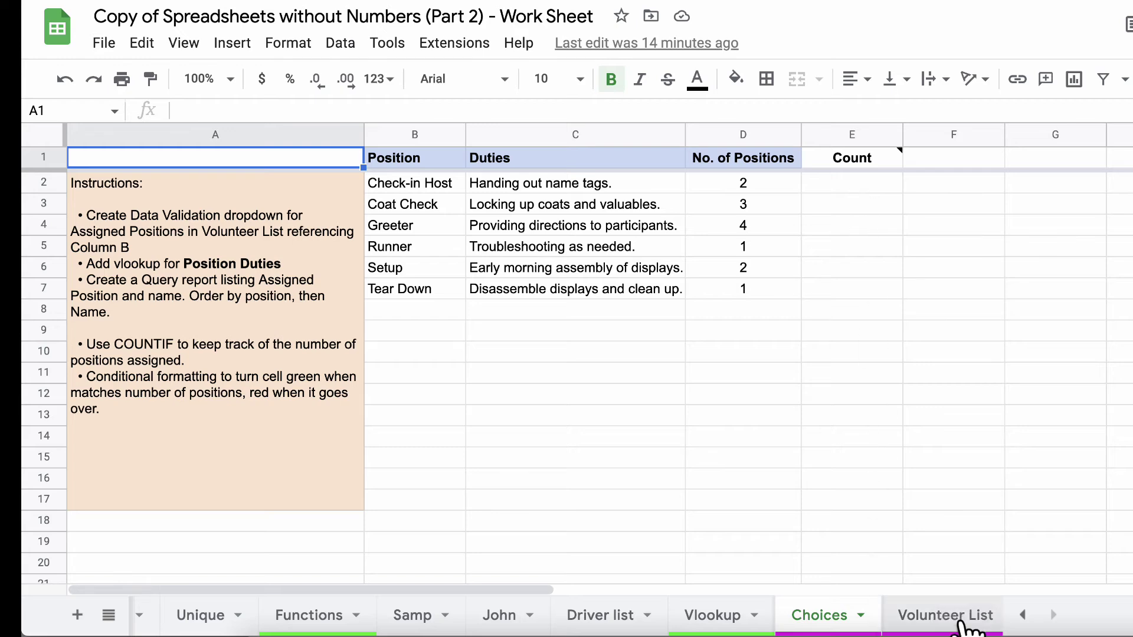
{"action": "left_click", "coordinate": [967, 624]}
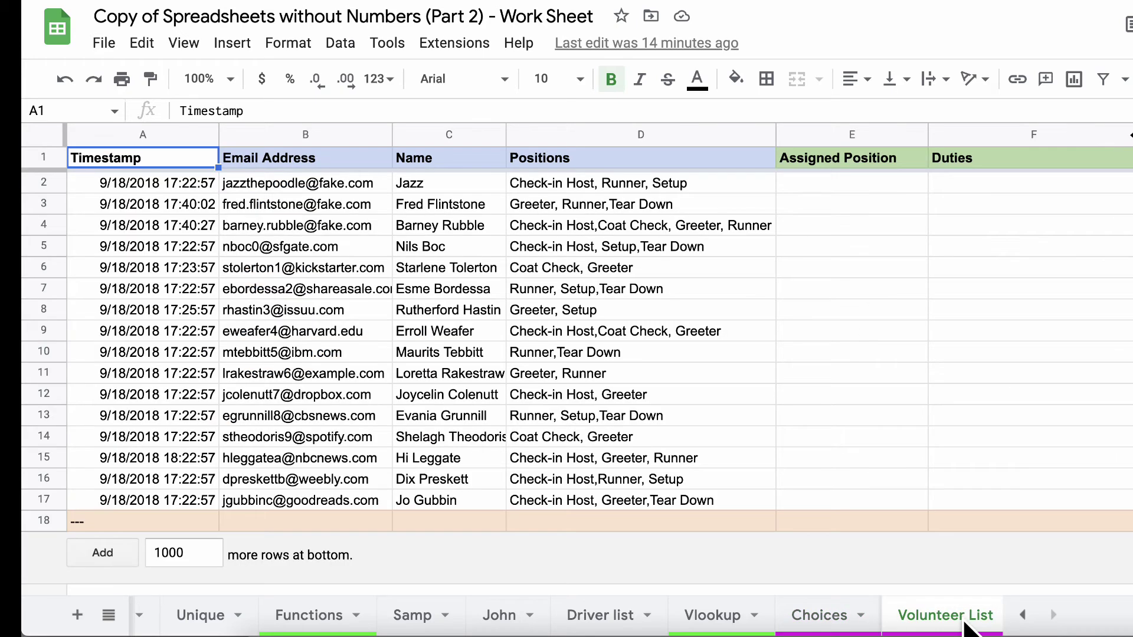
{"action": "left_click", "coordinate": [847, 622]}
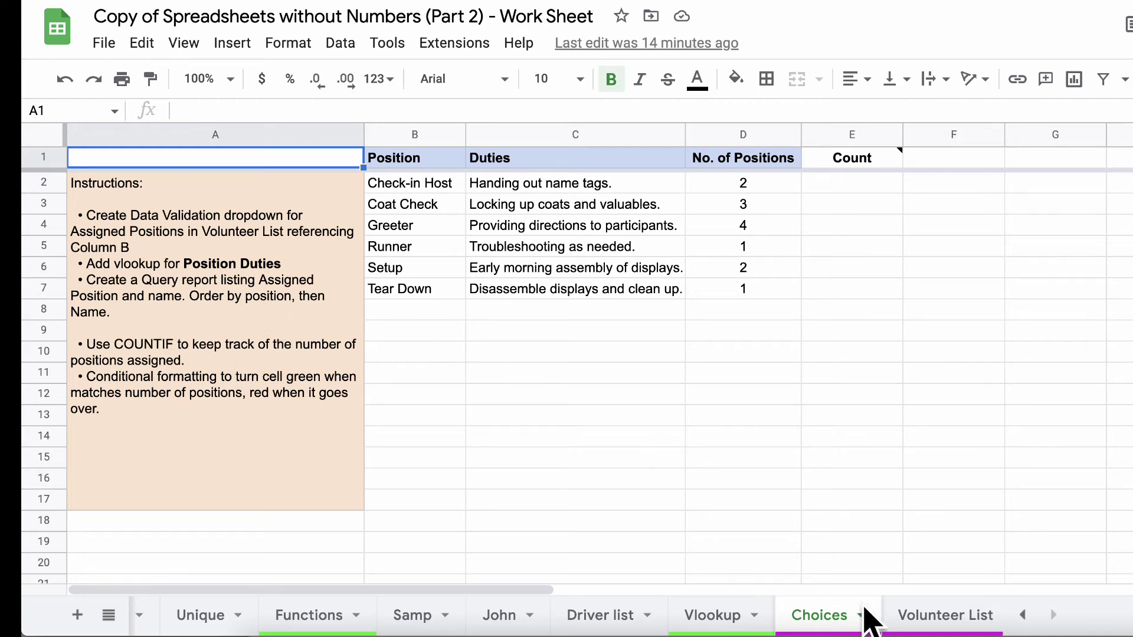
{"action": "left_click", "coordinate": [947, 617]}
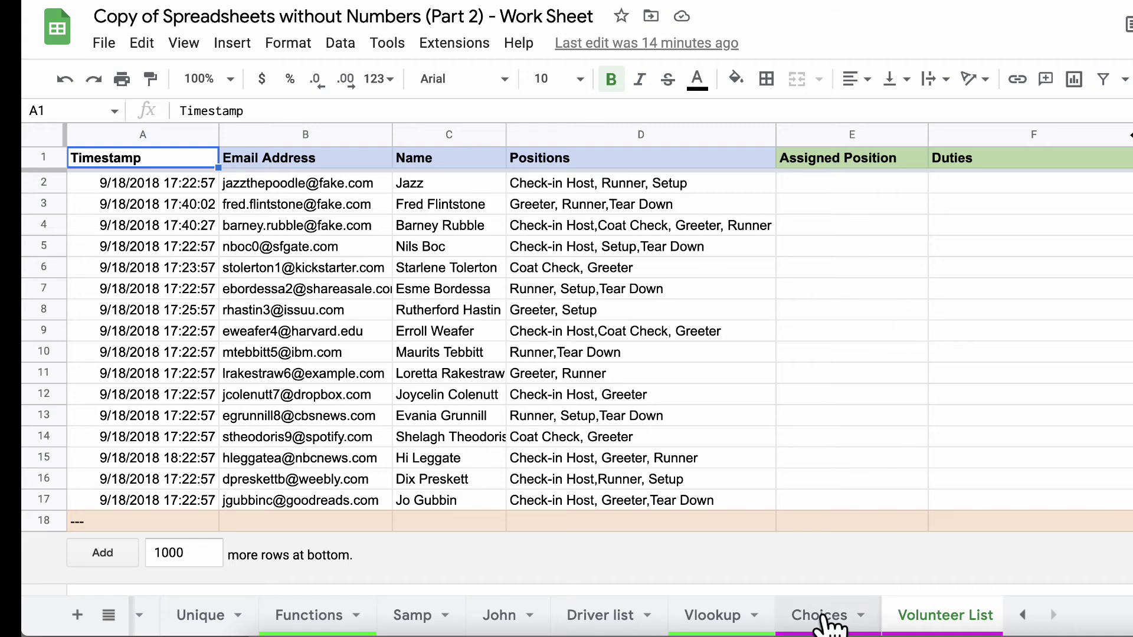
{"action": "left_click", "coordinate": [823, 620]}
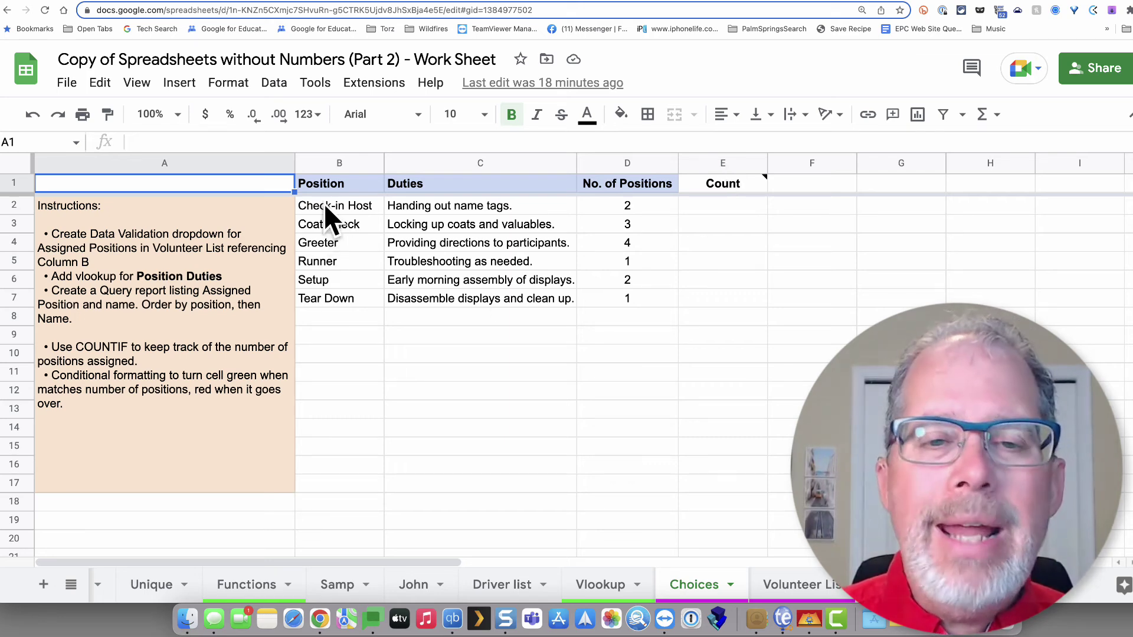
- Name the six position names in Choices B2:B7 as the range Position
{"action": "left_click_drag", "start_coordinate": [324, 203], "coordinate": [324, 470]}
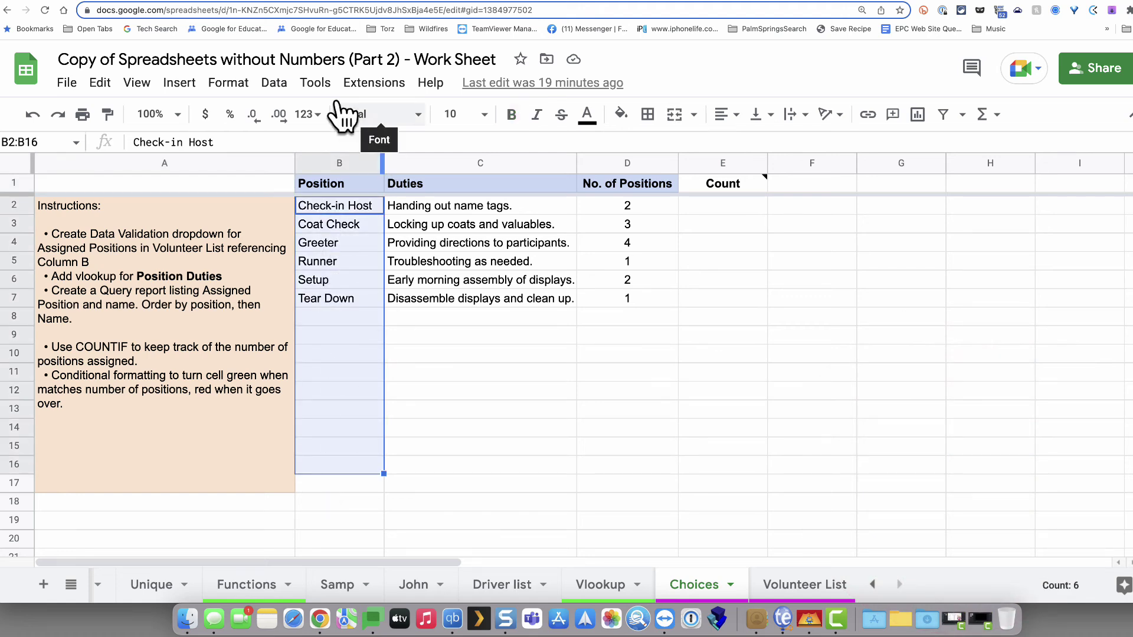
{"action": "left_click", "coordinate": [346, 480], "text": "shift"}
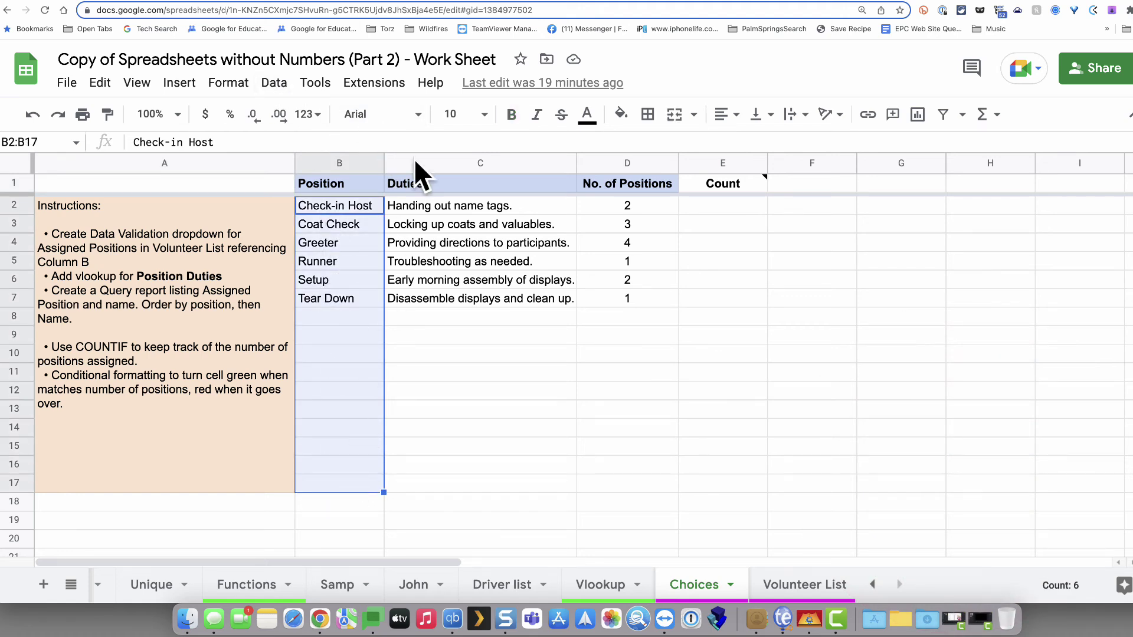
{"action": "left_click", "coordinate": [486, 482]}
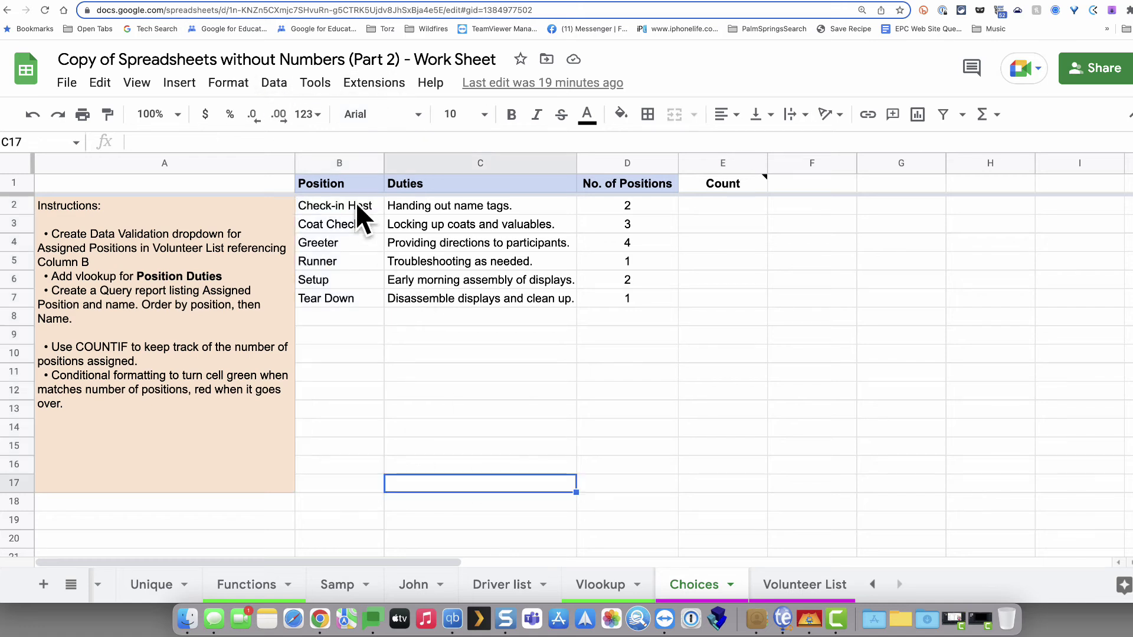
{"action": "left_click_drag", "start_coordinate": [356, 202], "coordinate": [347, 295]}
{"action": "left_click", "coordinate": [275, 83]}
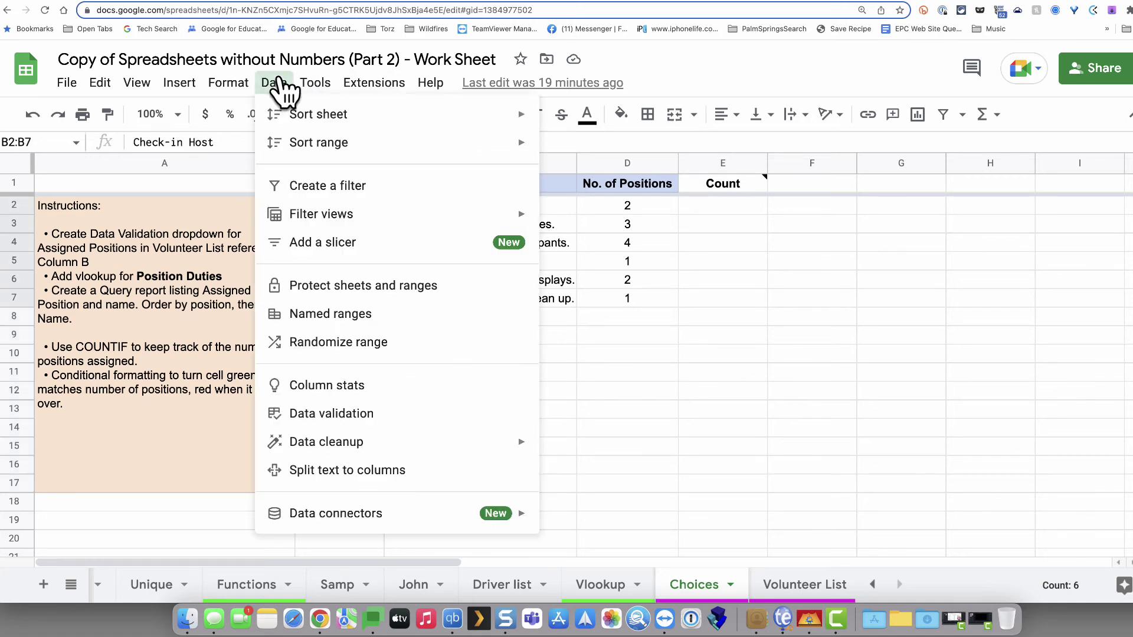
{"action": "left_click", "coordinate": [322, 314]}
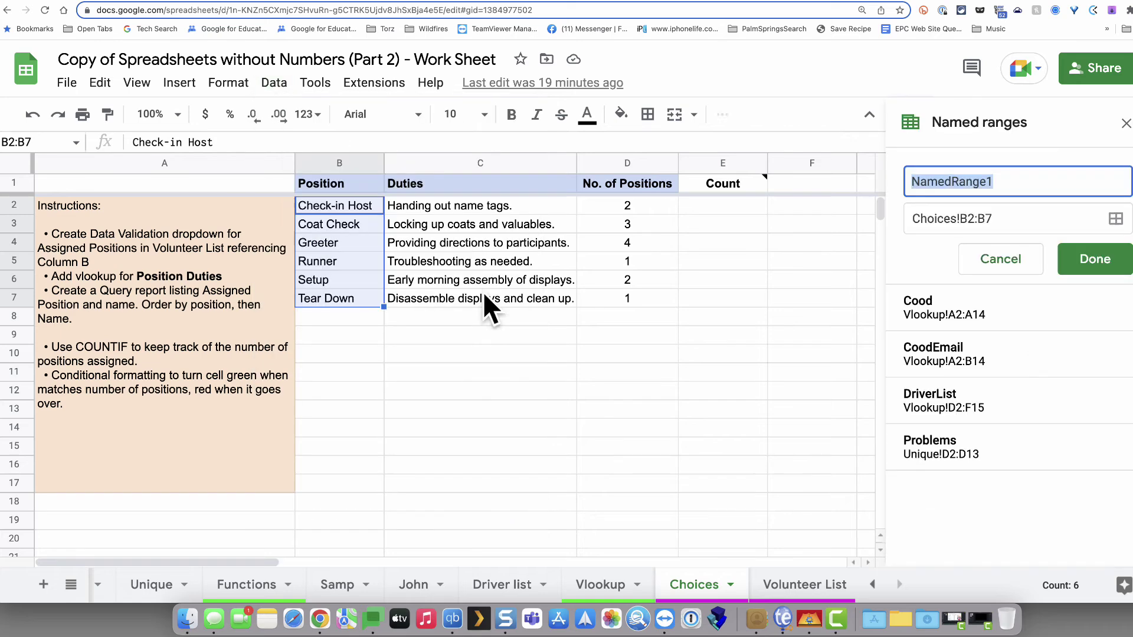
{"action": "type", "text": "Pos"}
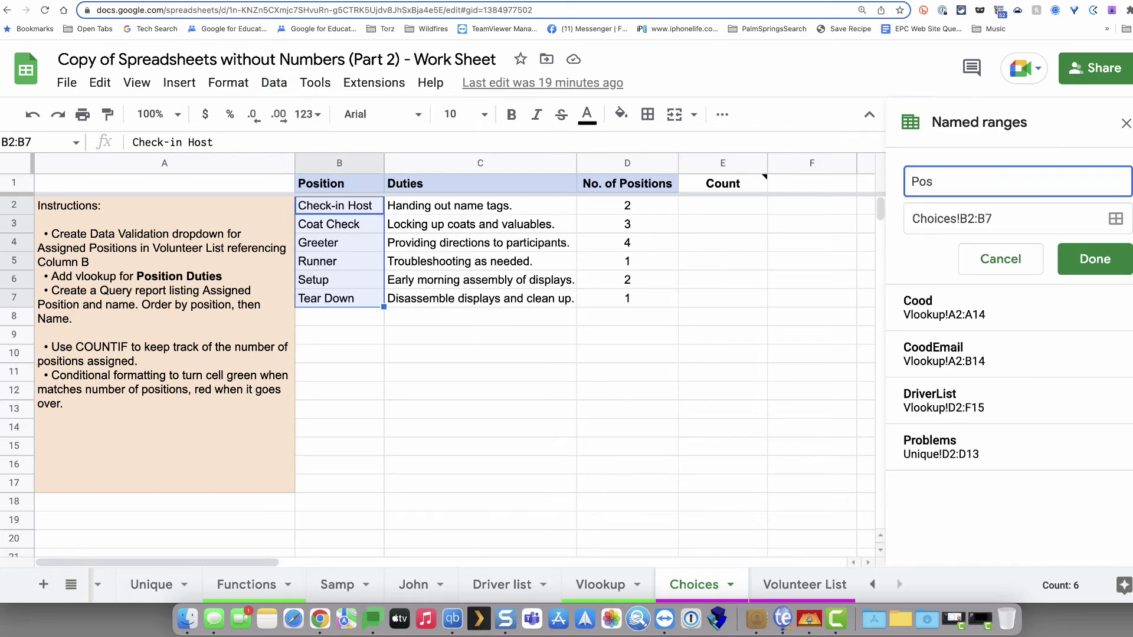
{"action": "type", "text": "ition"}
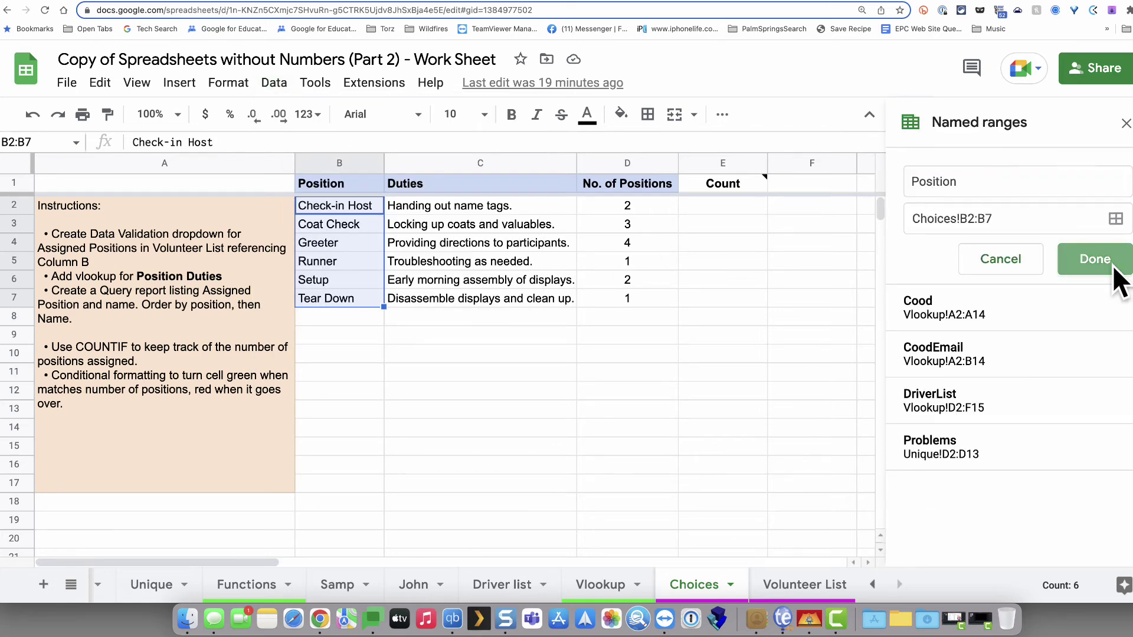
{"action": "left_click", "coordinate": [1095, 260]}
{"action": "left_click", "coordinate": [668, 354]}
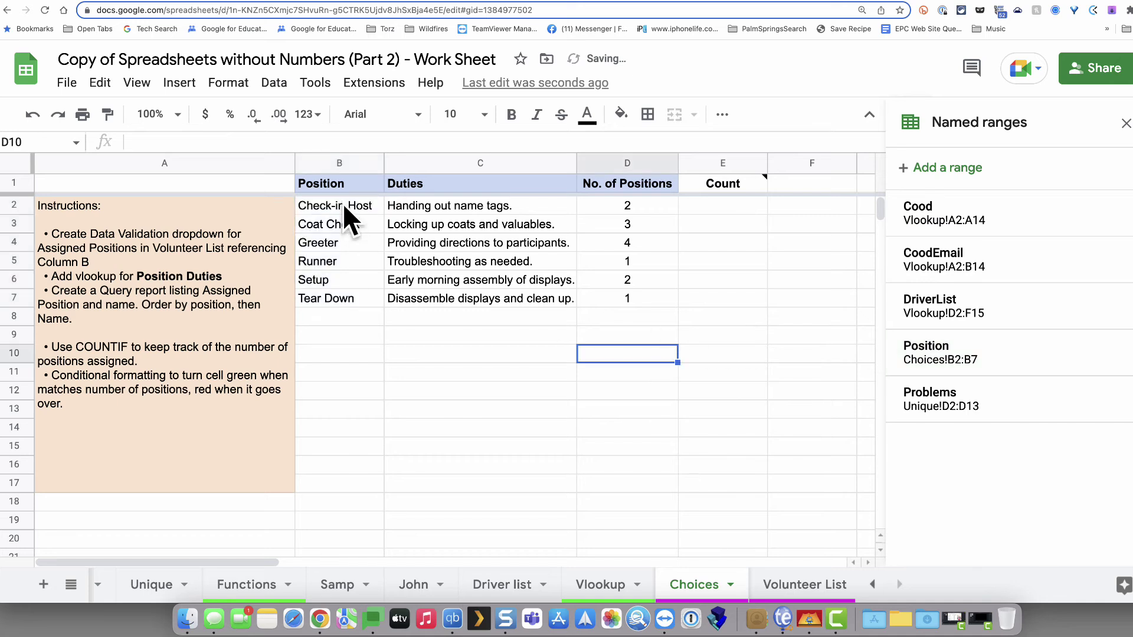
- Create the named range PositionDuties for the position and duties table B2:C7
{"action": "left_click_drag", "start_coordinate": [351, 206], "coordinate": [447, 313]}
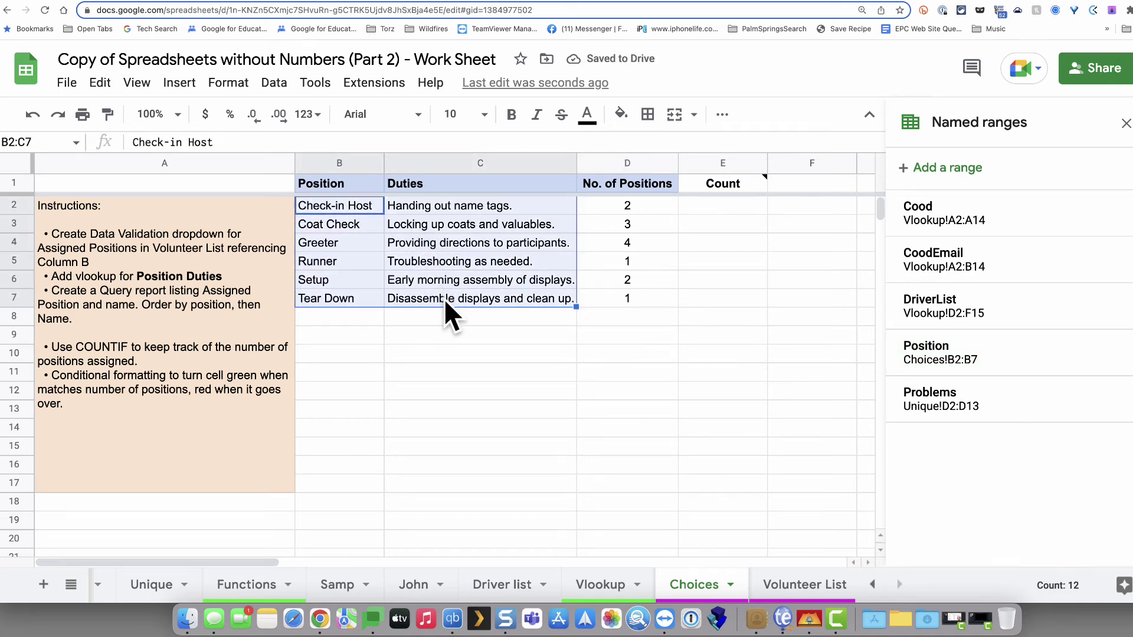
{"action": "left_click", "coordinate": [944, 169]}
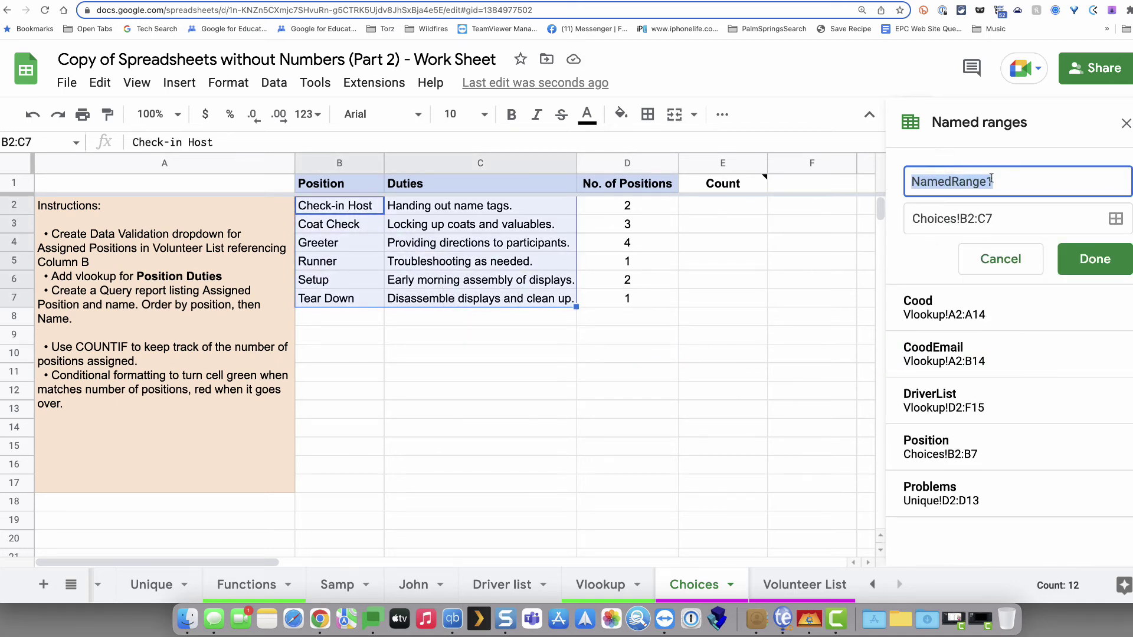
{"action": "type", "text": "Position"}
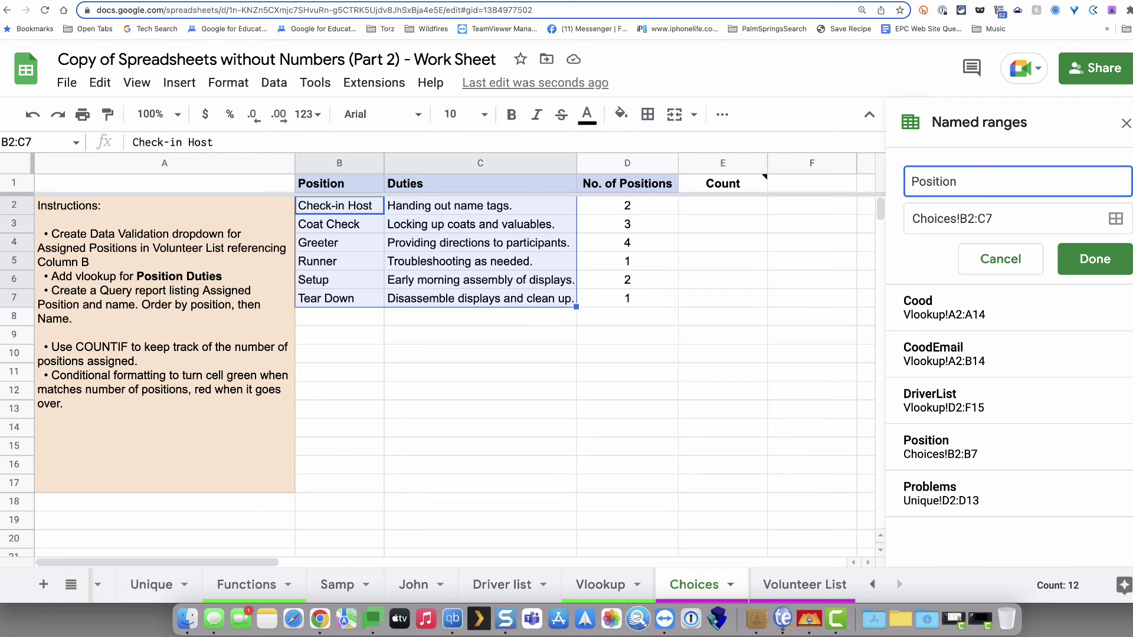
{"action": "type", "text": "Duties"}
{"action": "left_click", "coordinate": [1094, 265]}
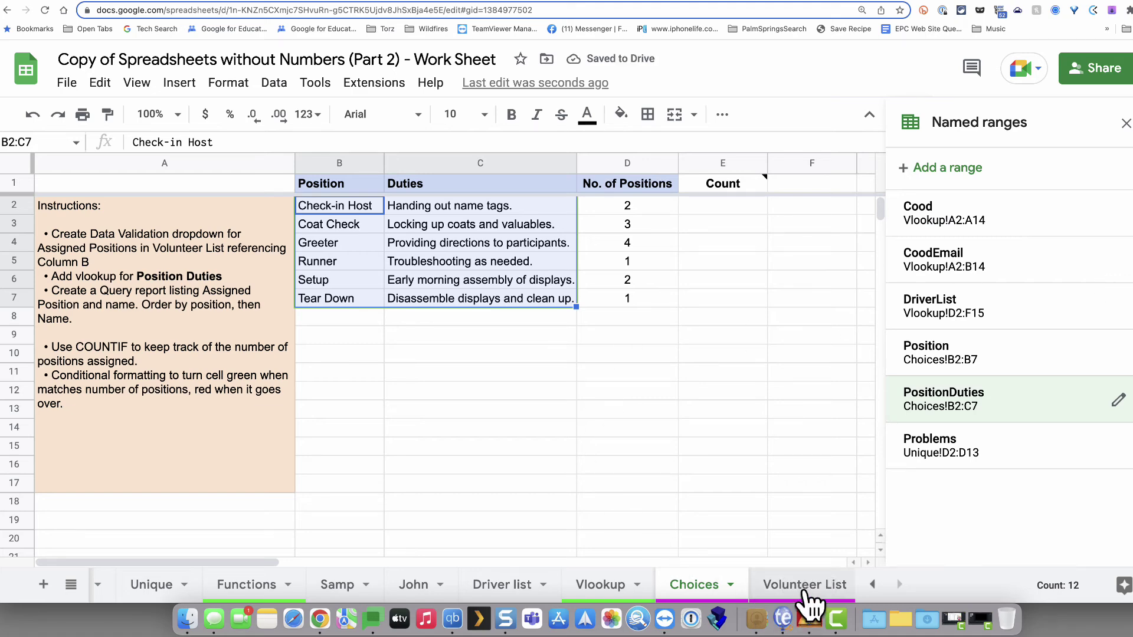
{"action": "left_click", "coordinate": [806, 586]}
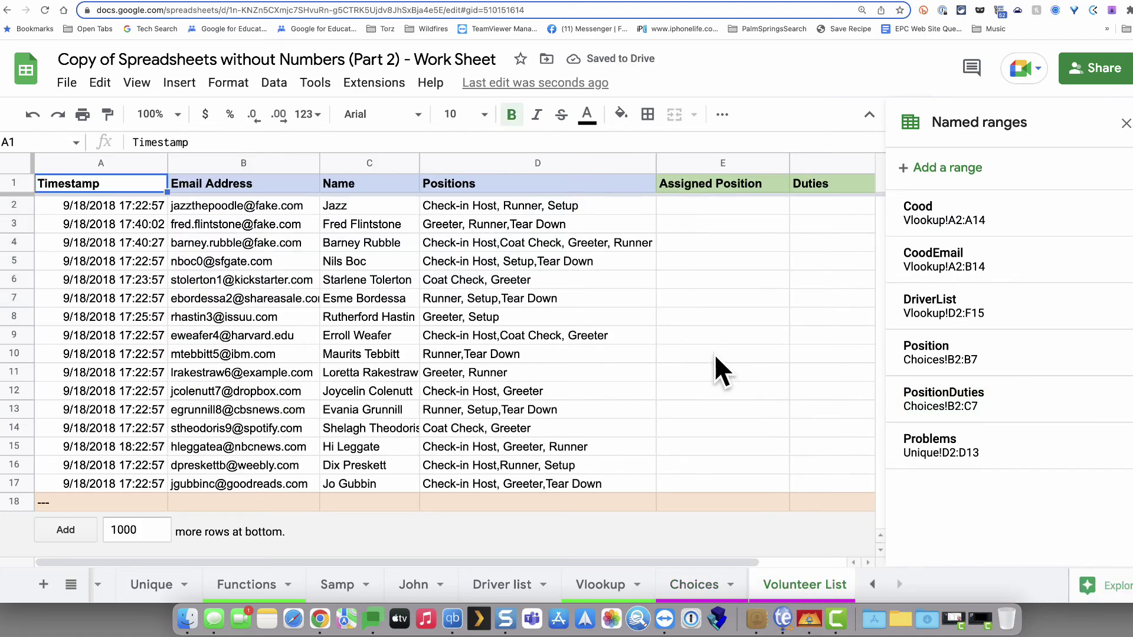
- Start a list-from-range dropdown validation rule for the Assigned Position column E
{"action": "left_click", "coordinate": [732, 163]}
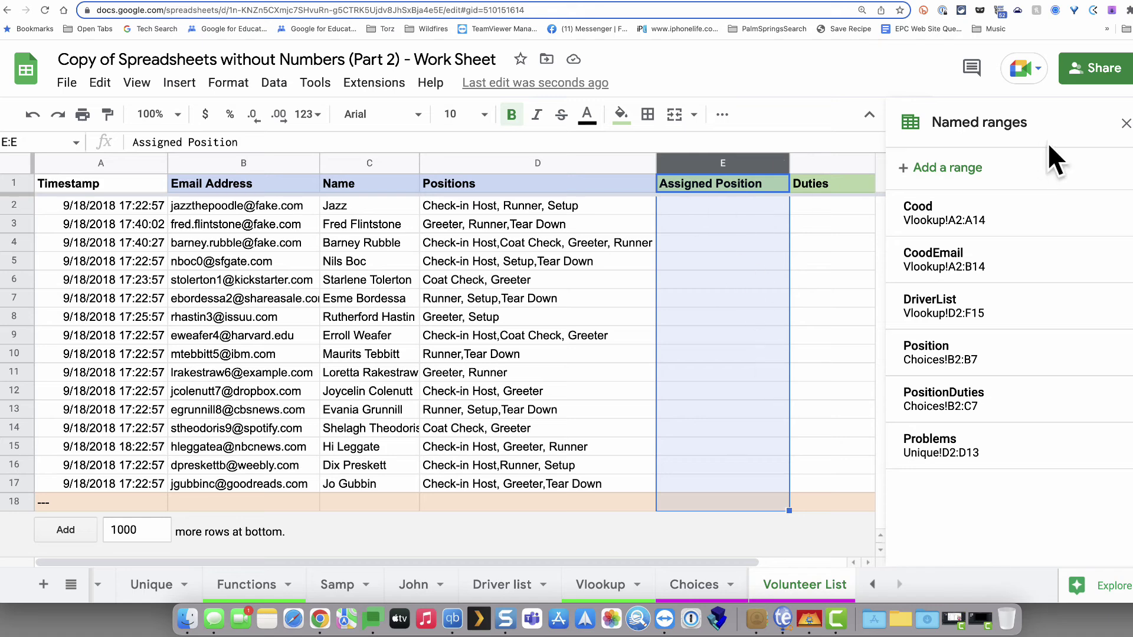
{"action": "left_click", "coordinate": [1125, 124]}
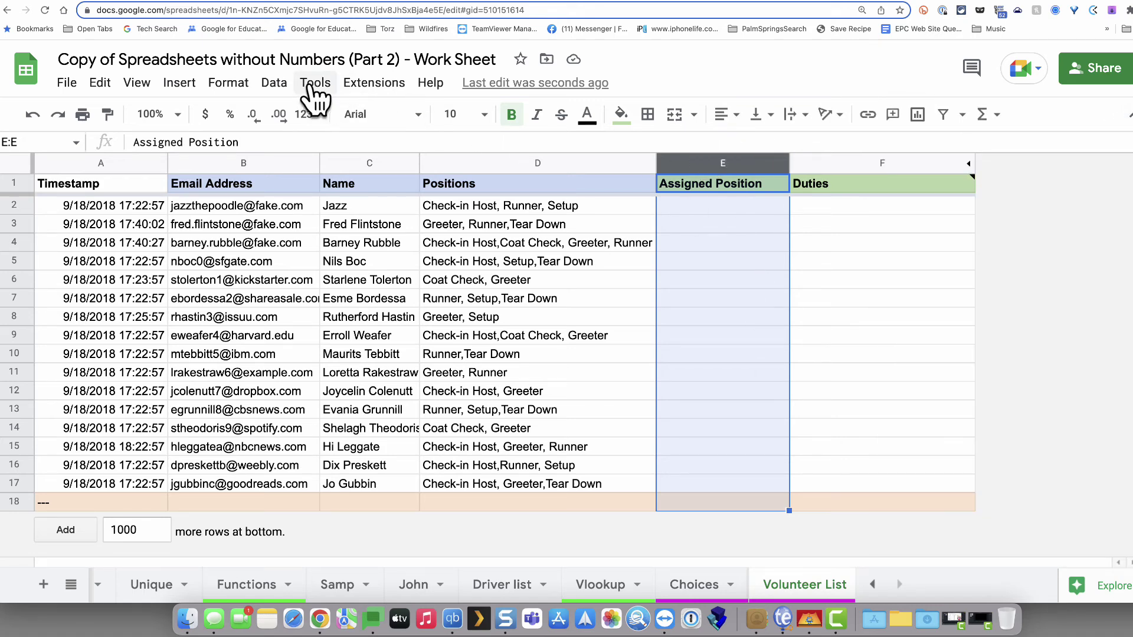
{"action": "left_click", "coordinate": [274, 83]}
{"action": "left_click", "coordinate": [384, 410]}
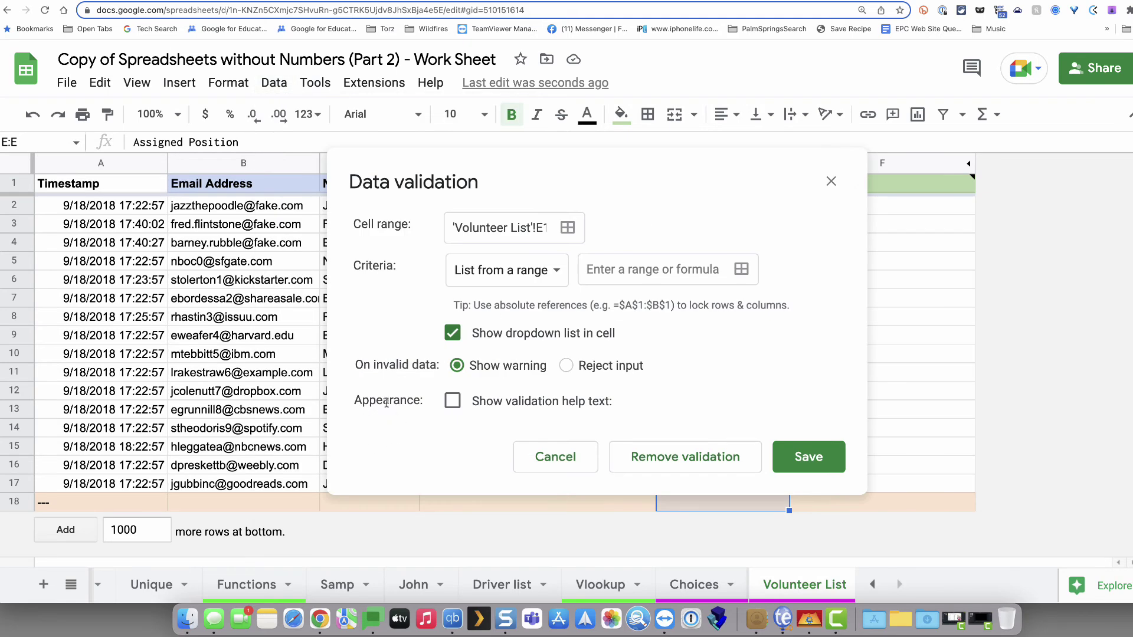
{"action": "left_click", "coordinate": [609, 265]}
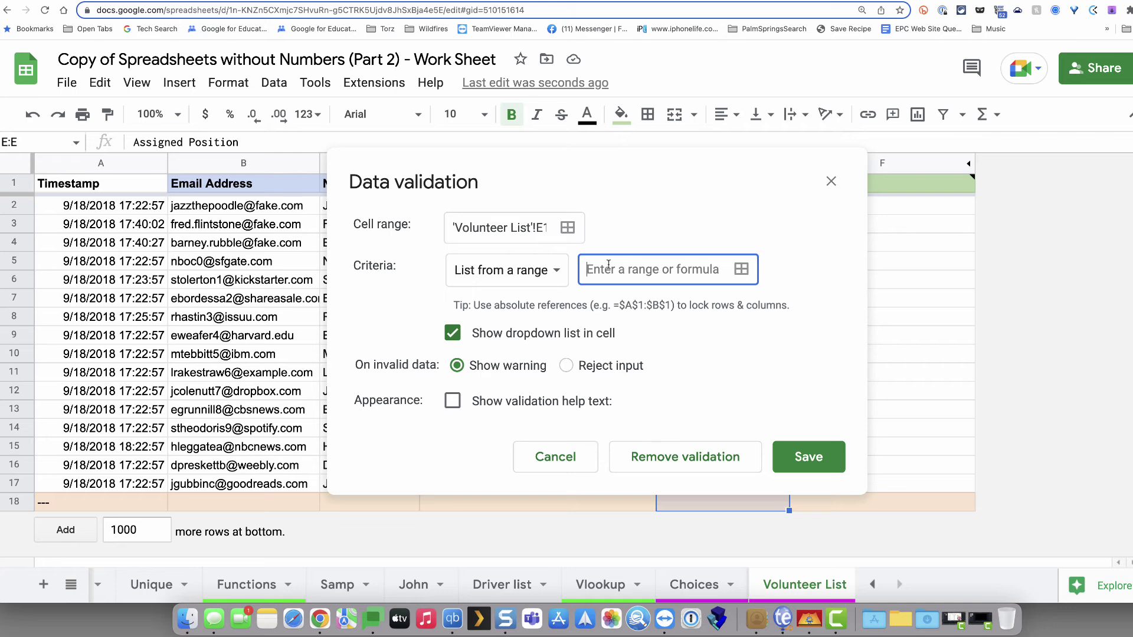
{"action": "left_click", "coordinate": [741, 270]}
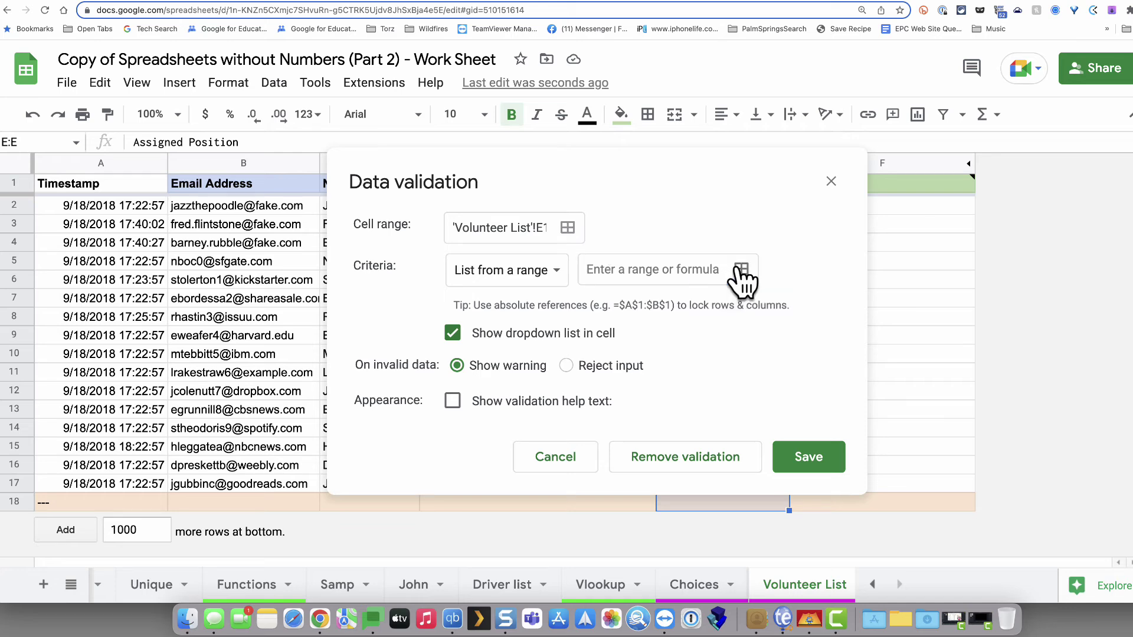
{"action": "left_click", "coordinate": [458, 225]}
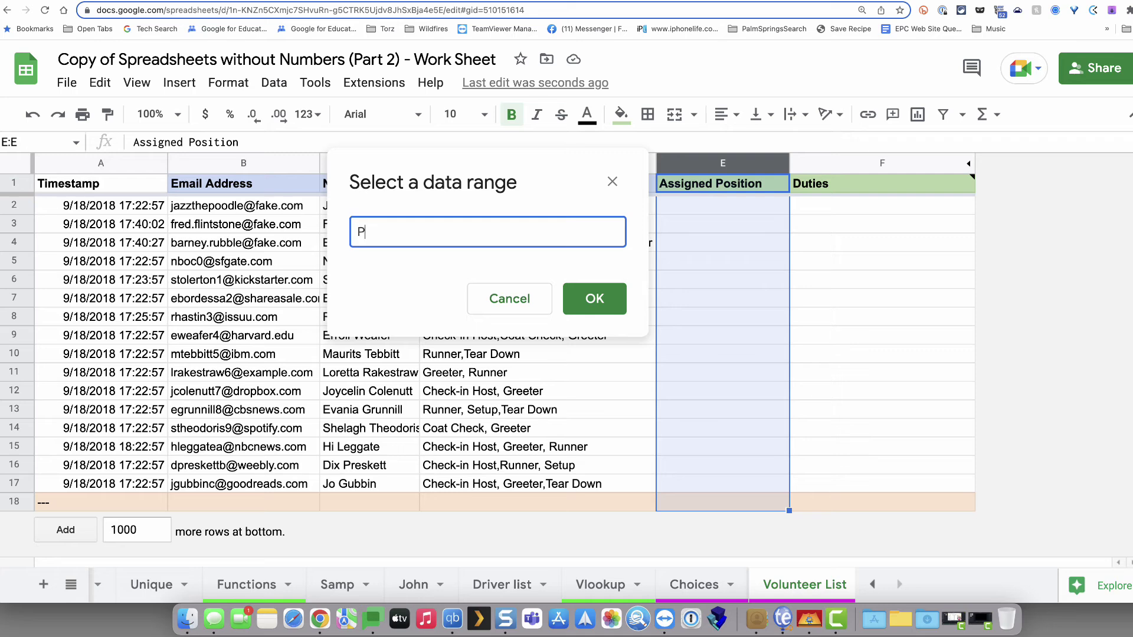
{"action": "type", "text": "Positinons"}
{"action": "key", "text": "Return"}
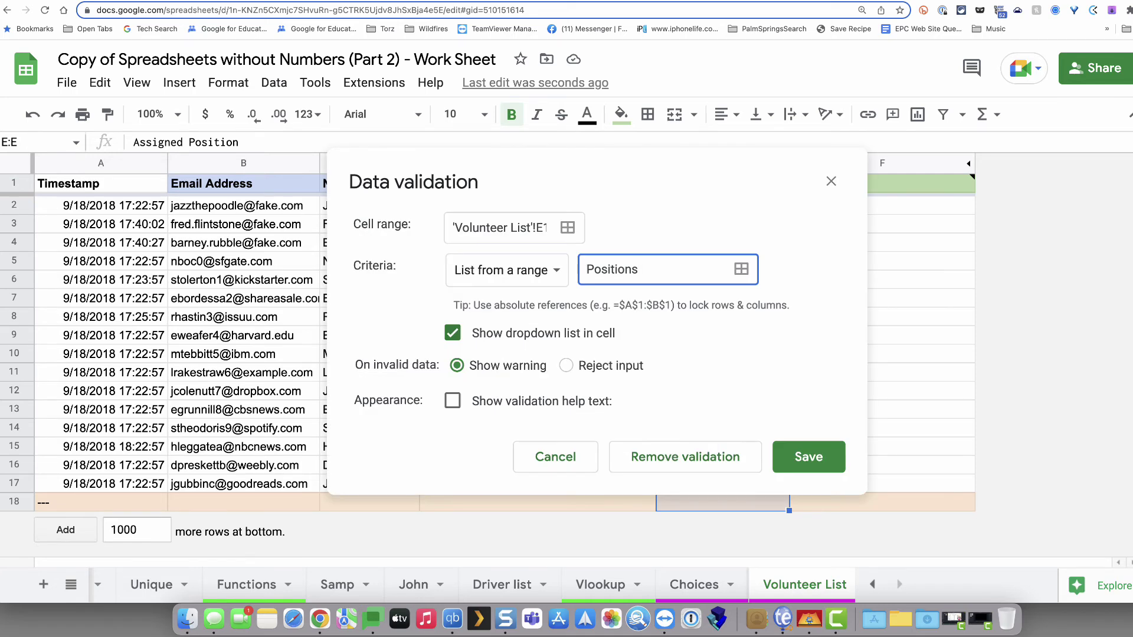
{"action": "left_click", "coordinate": [806, 459]}
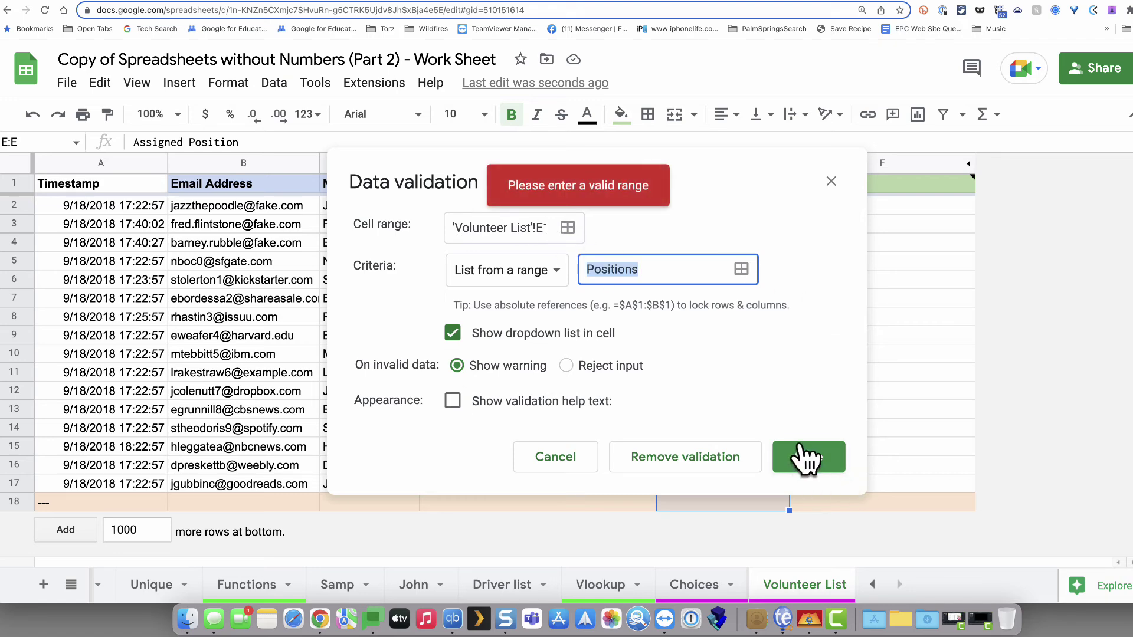
- Correct the dropdown source to the Position named range and save the rule
{"action": "left_click", "coordinate": [742, 271]}
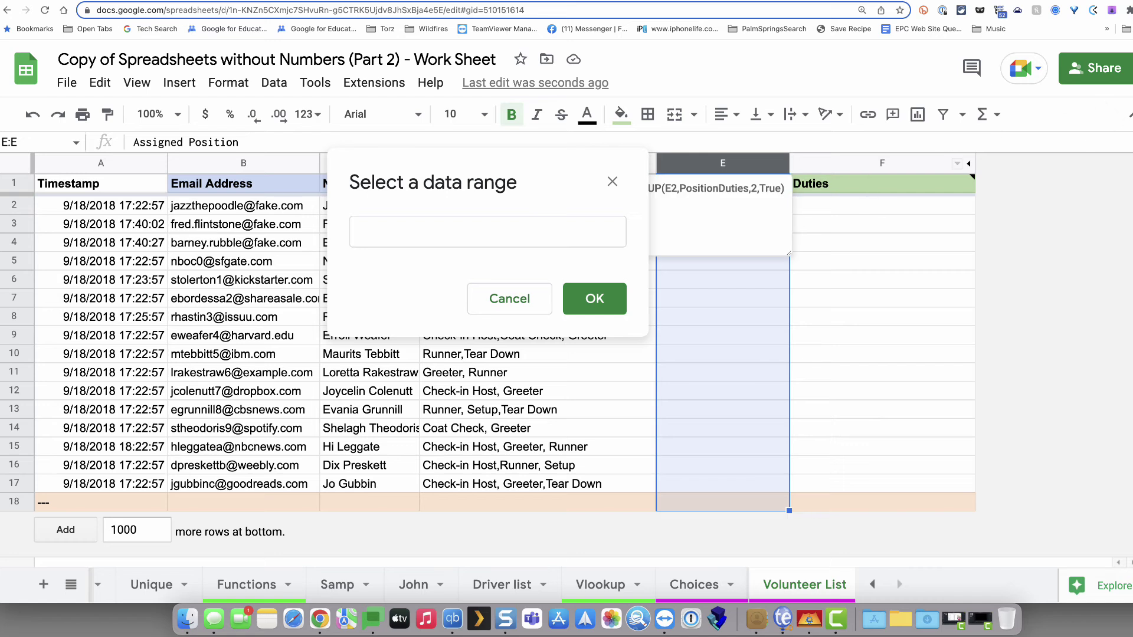
{"action": "left_click", "coordinate": [536, 230]}
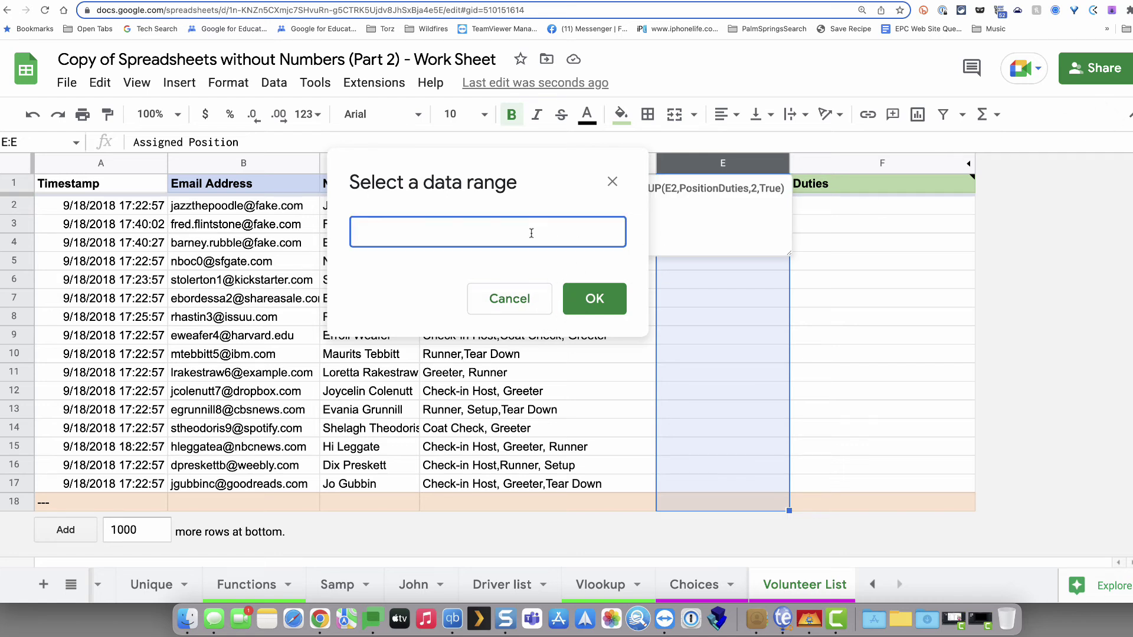
{"action": "type", "text": "Positions"}
{"action": "left_click", "coordinate": [570, 300]}
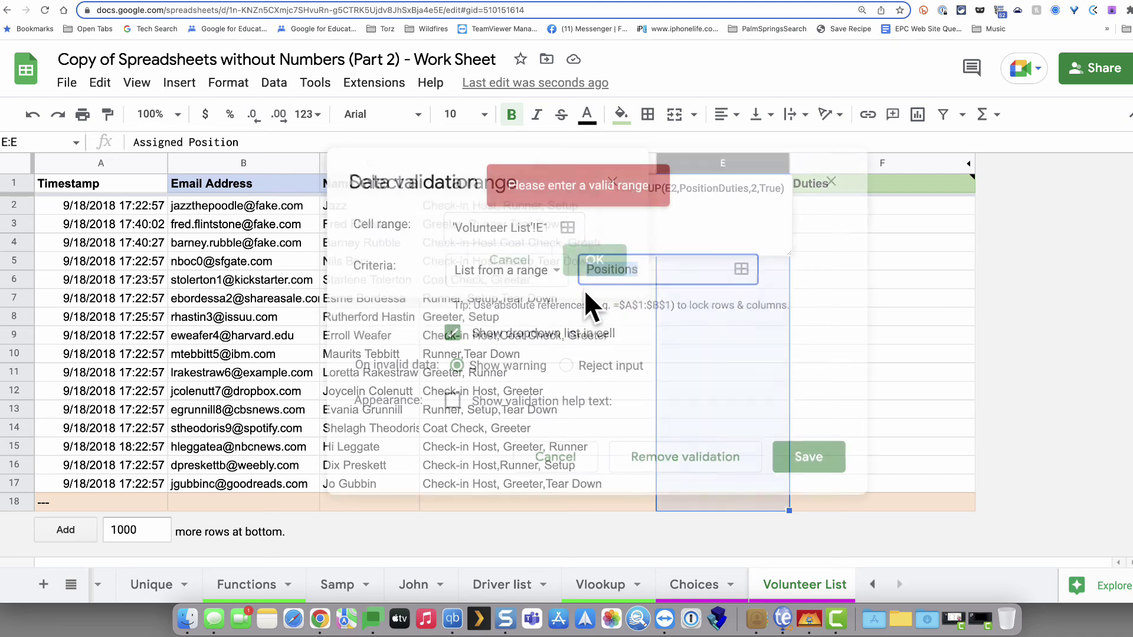
{"action": "left_click", "coordinate": [639, 269]}
{"action": "key", "text": "BackSpace"}
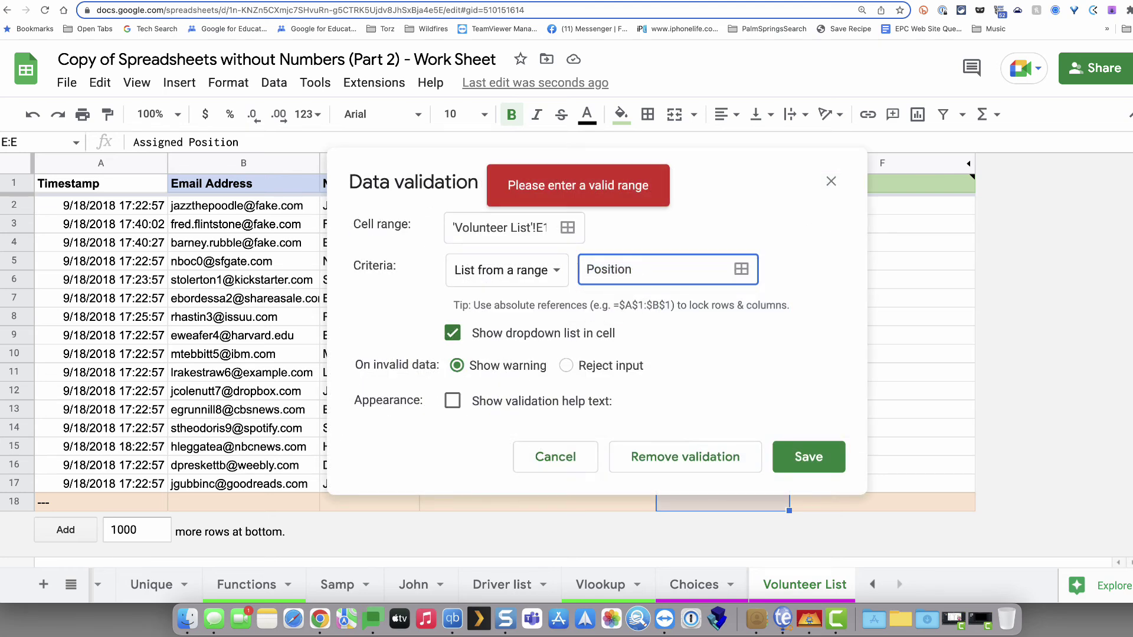
{"action": "left_click", "coordinate": [814, 457]}
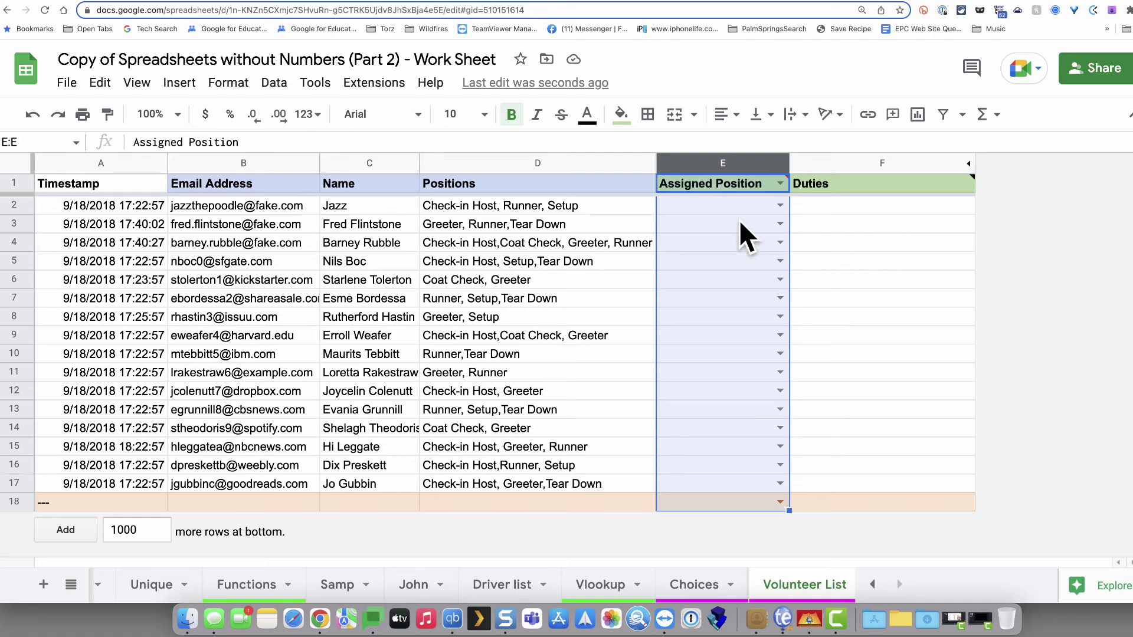
- Reopen column E's validation rule to verify it, then close its settings
{"action": "right_click", "coordinate": [770, 183]}
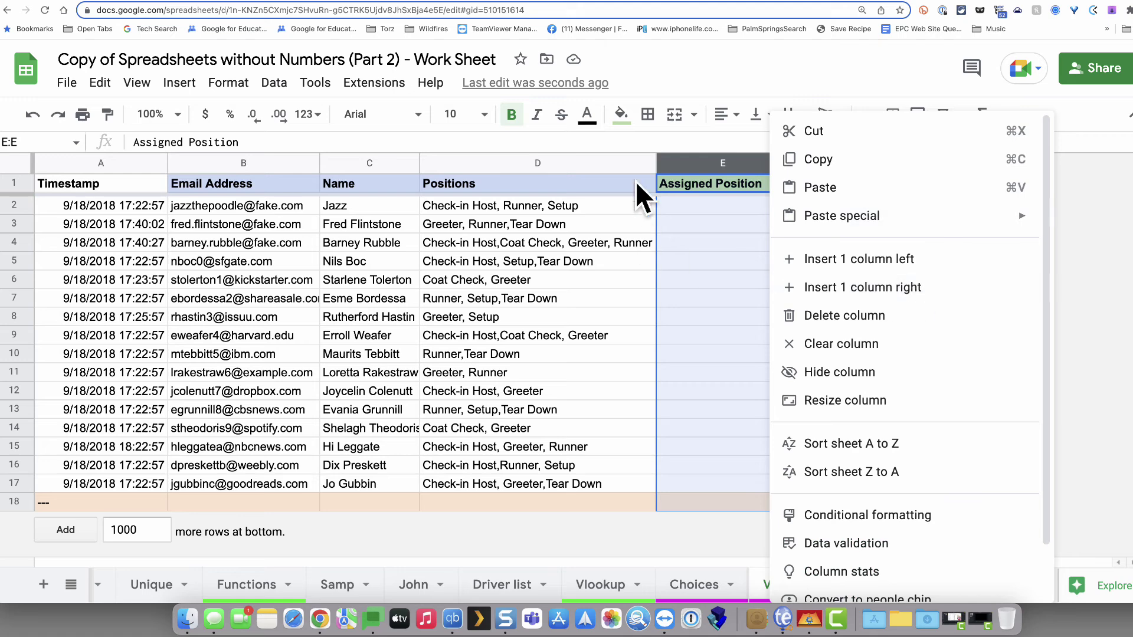
{"action": "left_click", "coordinate": [626, 163]}
{"action": "left_click", "coordinate": [626, 224]}
{"action": "right_click", "coordinate": [738, 184]}
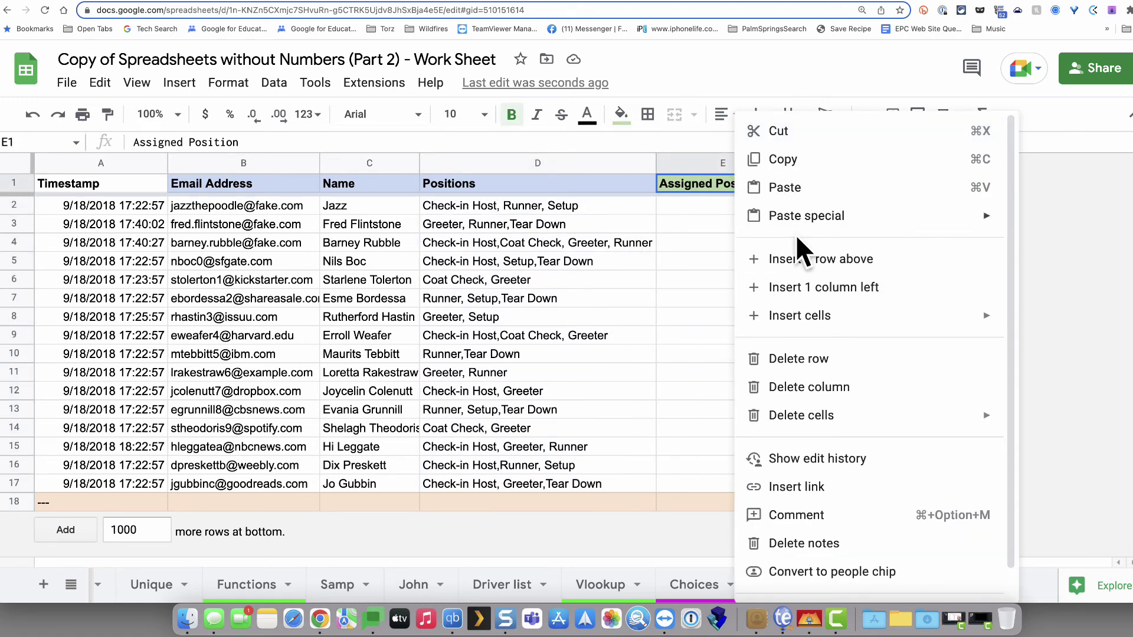
{"action": "scroll", "coordinate": [800, 230], "scroll_direction": "down", "scroll_amount": 1}
{"action": "mouse_move", "coordinate": [831, 584]}
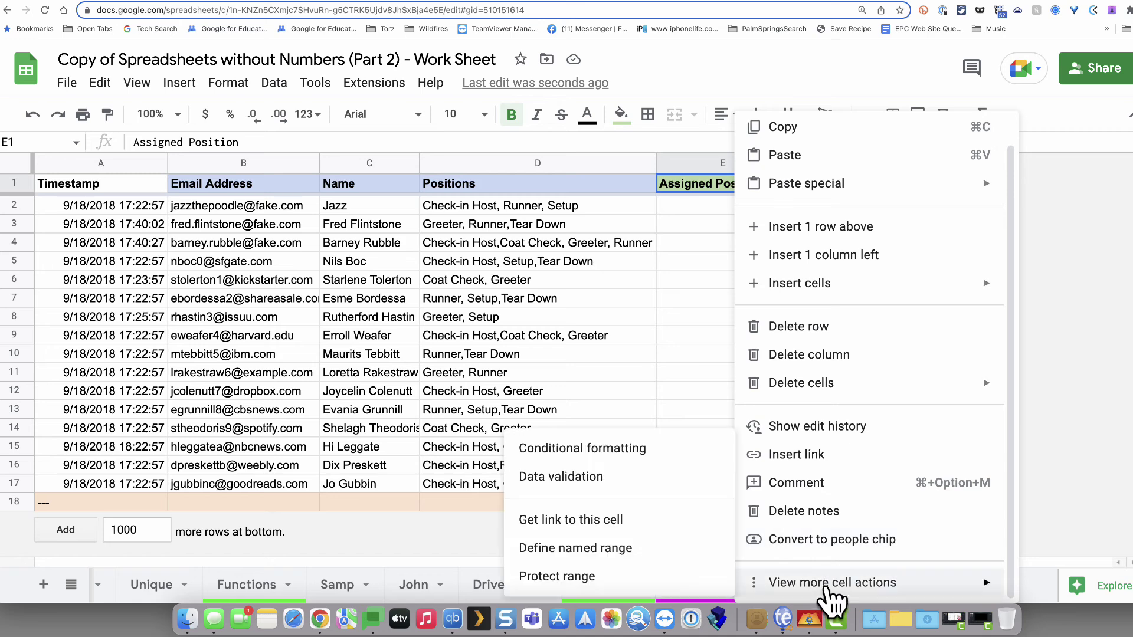
{"action": "left_click", "coordinate": [598, 476]}
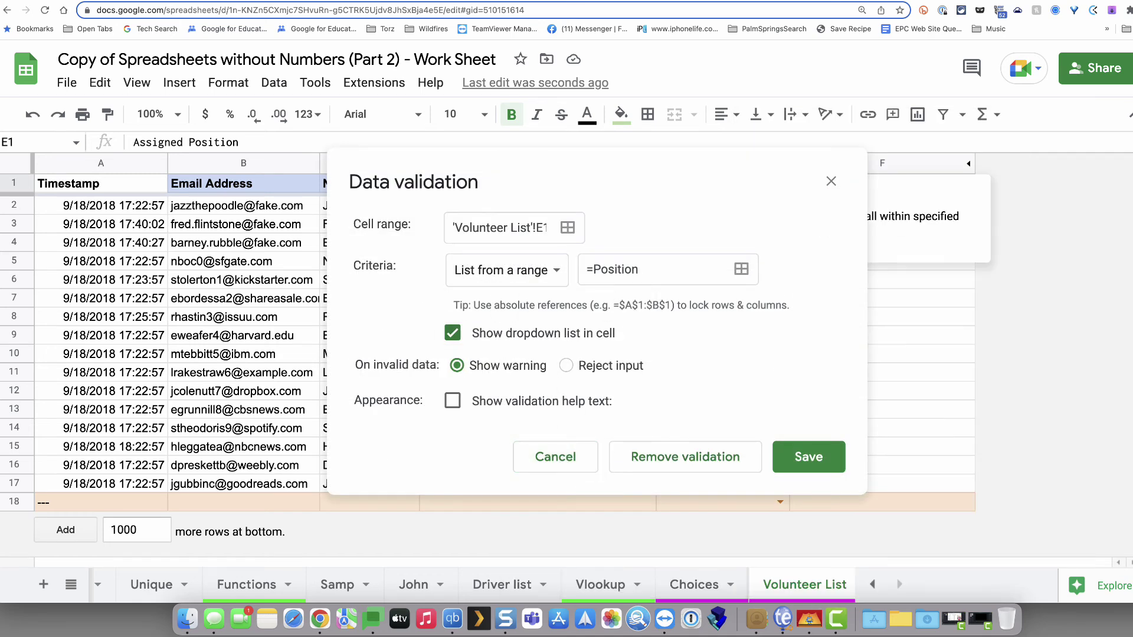
{"action": "left_click", "coordinate": [824, 463]}
{"action": "left_click", "coordinate": [853, 410]}
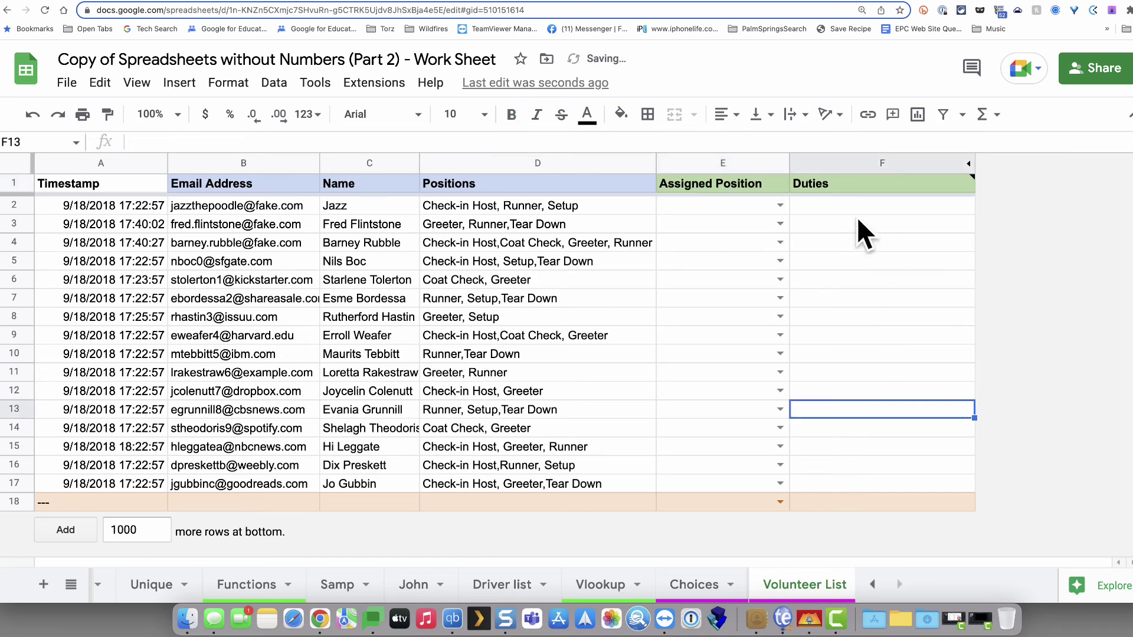
- Assign Check-in Host to E2, Coat Check to E3 and Greeter to E4
{"action": "left_click", "coordinate": [781, 207]}
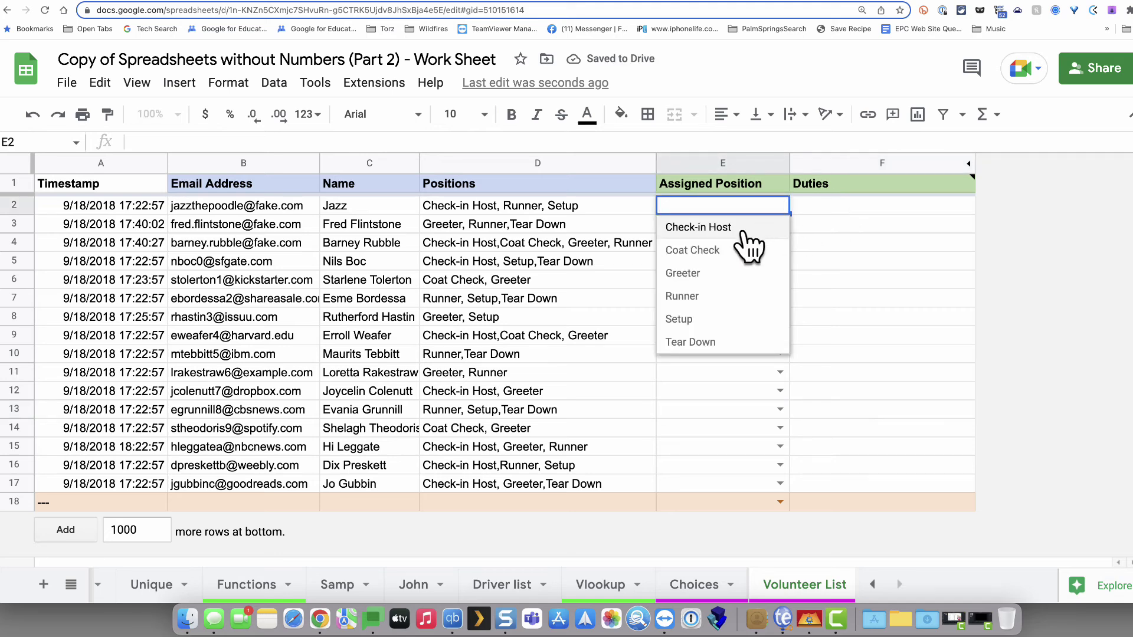
{"action": "left_click", "coordinate": [743, 231]}
{"action": "left_click", "coordinate": [781, 225]}
{"action": "left_click", "coordinate": [753, 267]}
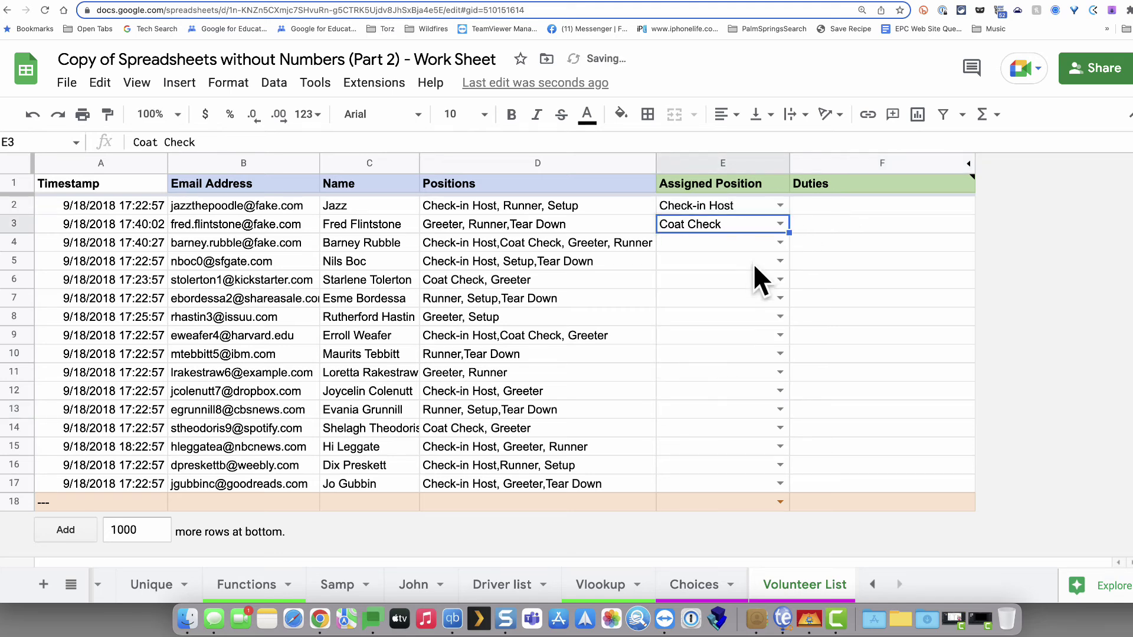
{"action": "left_click", "coordinate": [779, 244]}
{"action": "left_click", "coordinate": [742, 282]}
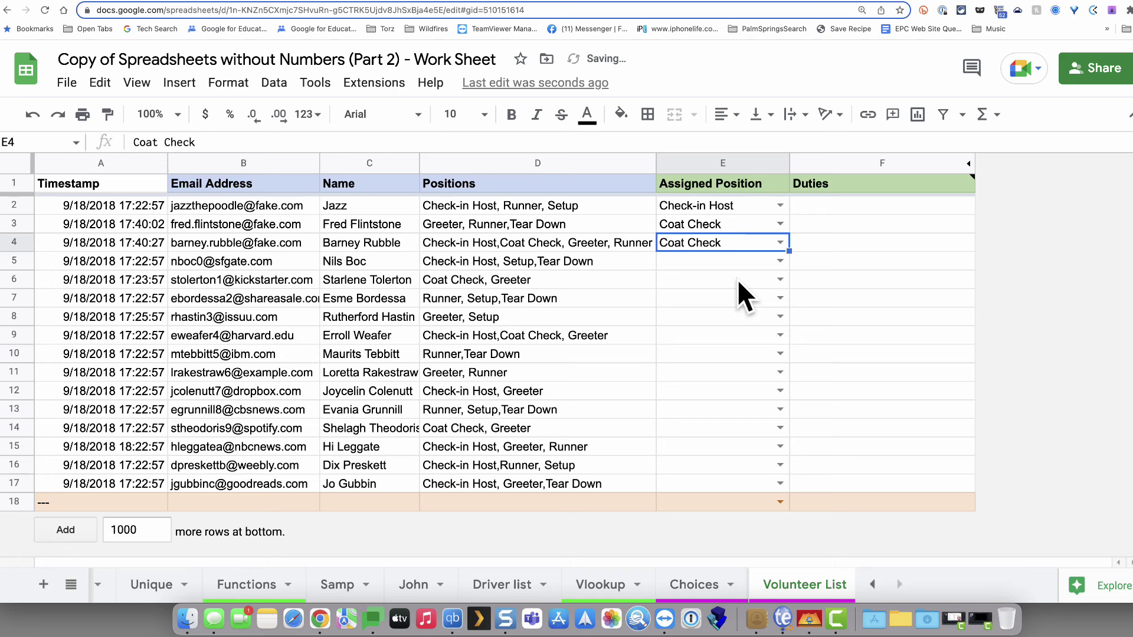
{"action": "left_click", "coordinate": [787, 244]}
{"action": "left_click", "coordinate": [721, 310]}
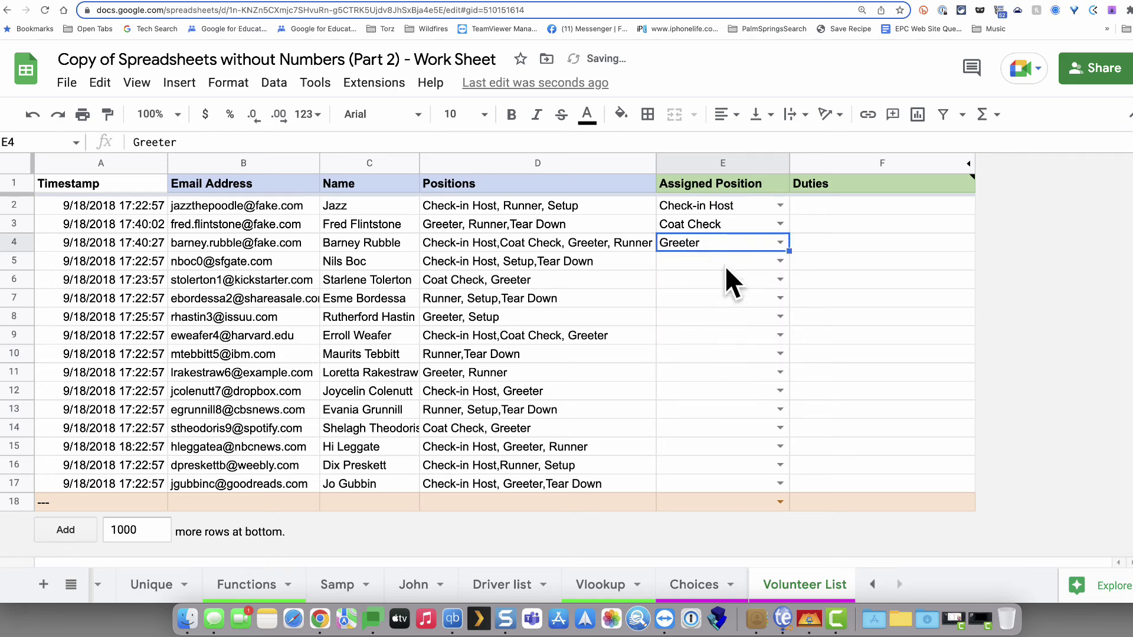
{"action": "left_click", "coordinate": [846, 205]}
- Enter =VLOOKUP(E2,PositionDuties,2,True) in Duties cell F2
{"action": "double_click", "coordinate": [847, 206]}
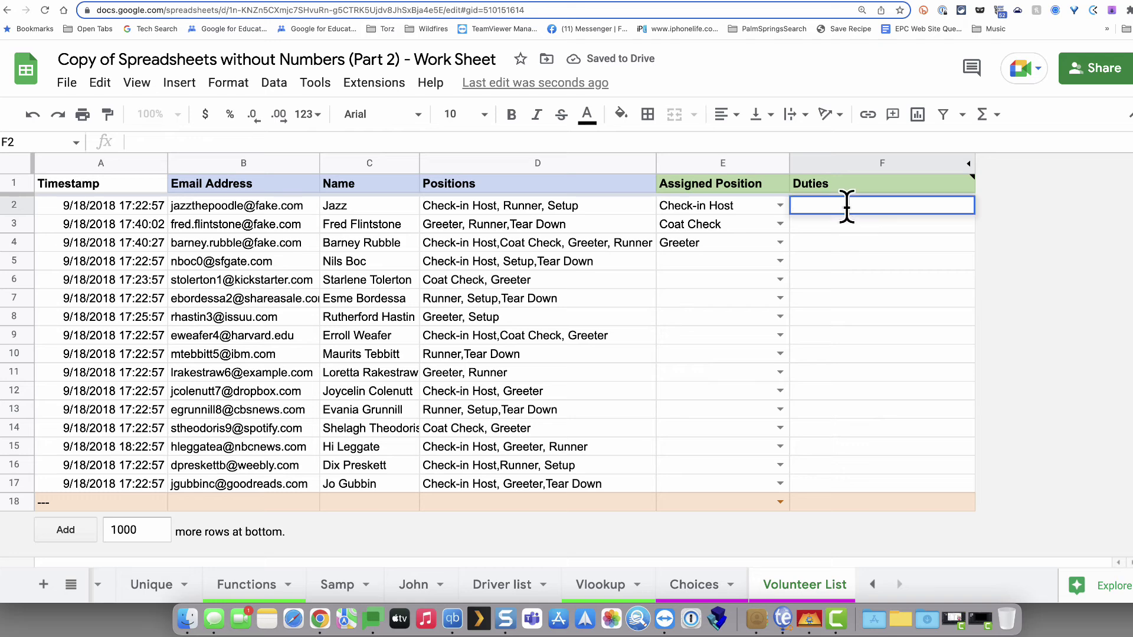
{"action": "type", "text": "=vl"}
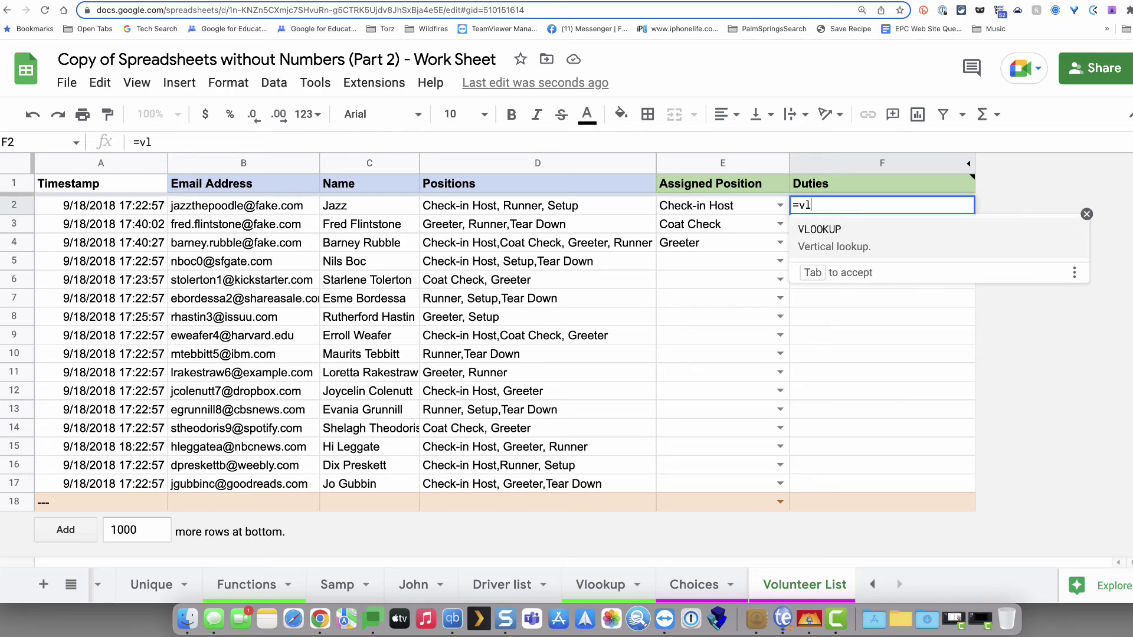
{"action": "left_click", "coordinate": [840, 230]}
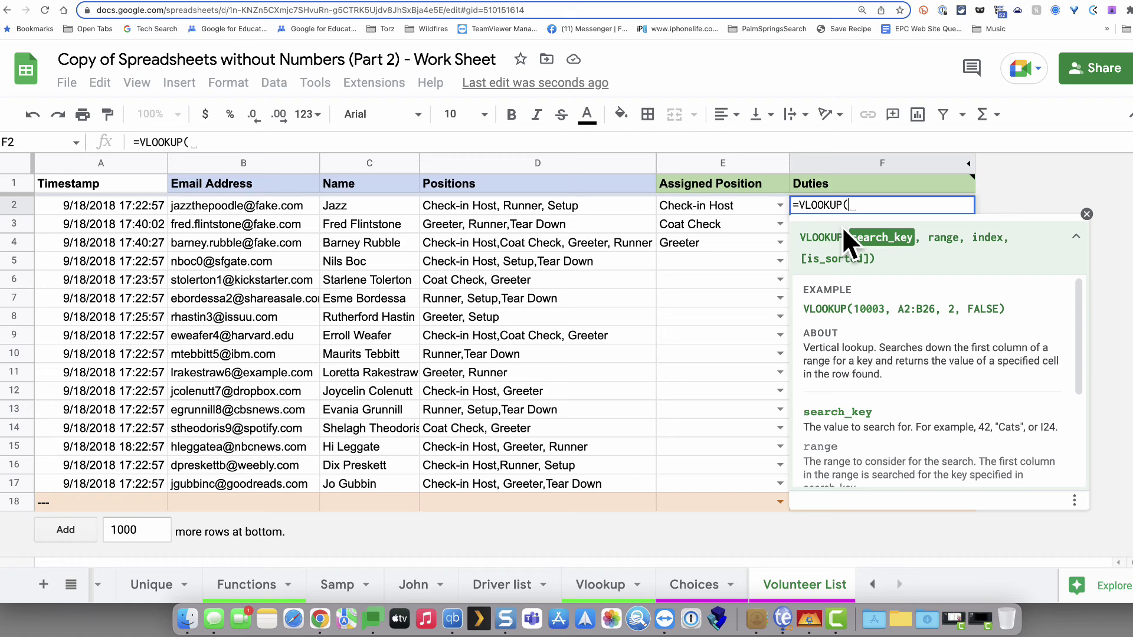
{"action": "left_click", "coordinate": [703, 203]}
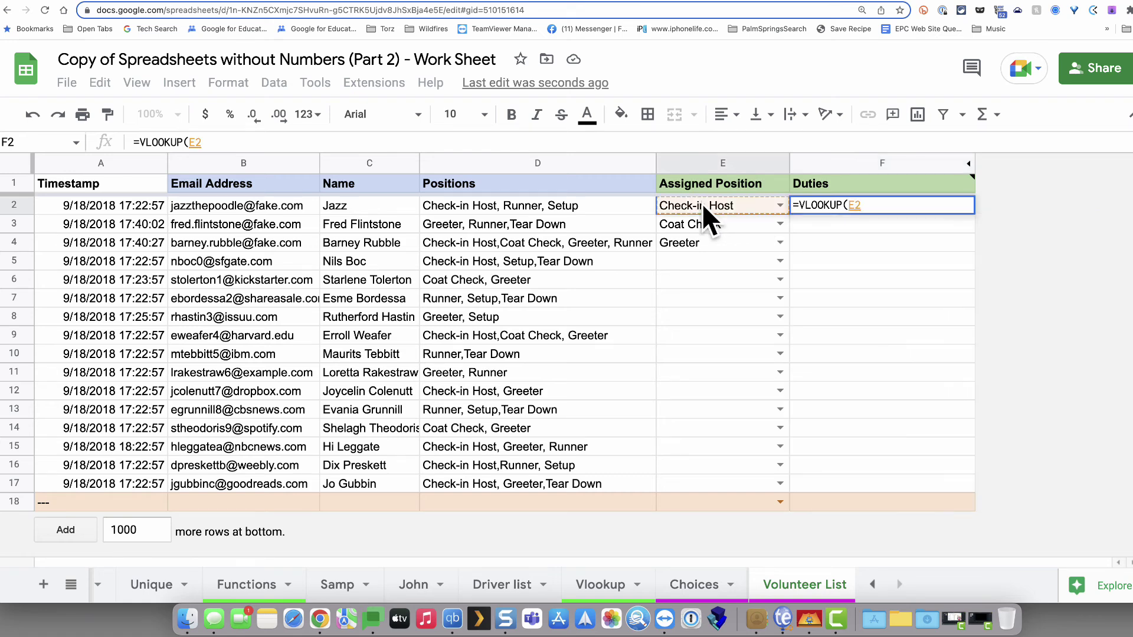
{"action": "type", "text": ","}
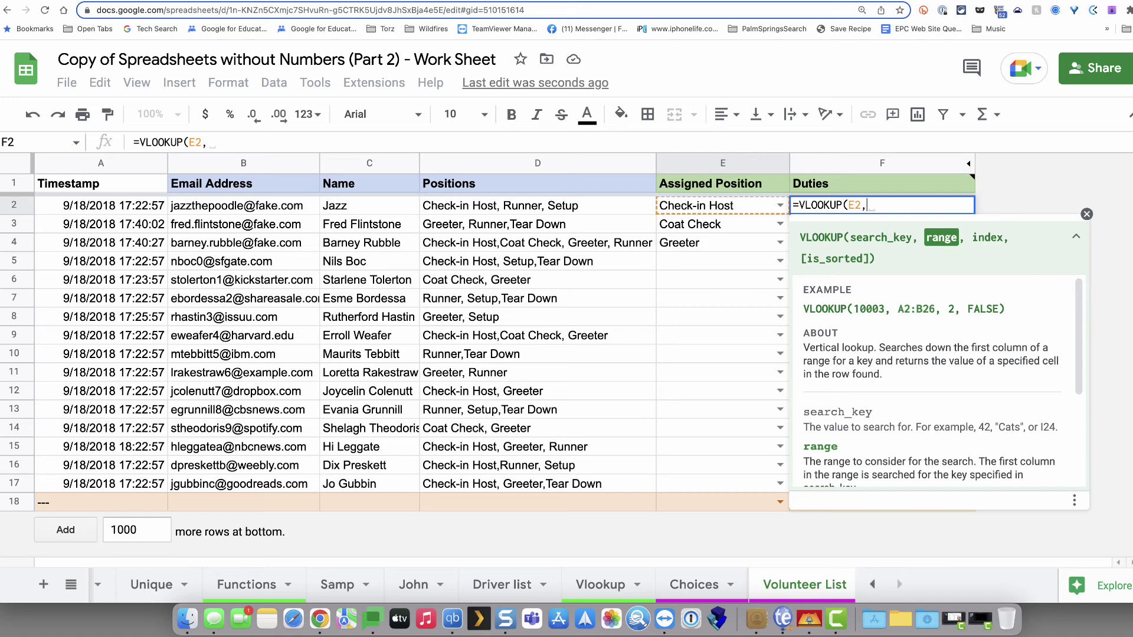
{"action": "type", "text": "P"}
{"action": "key", "text": "BackSpace"}
{"action": "type", "text": "Position"}
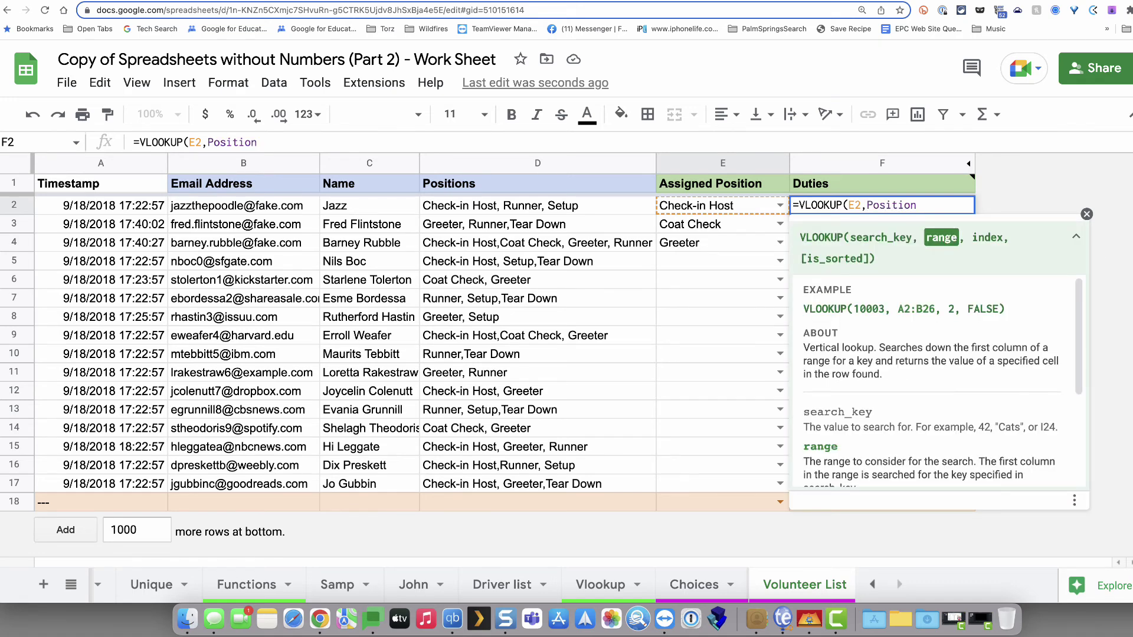
{"action": "type", "text": "Duties,"}
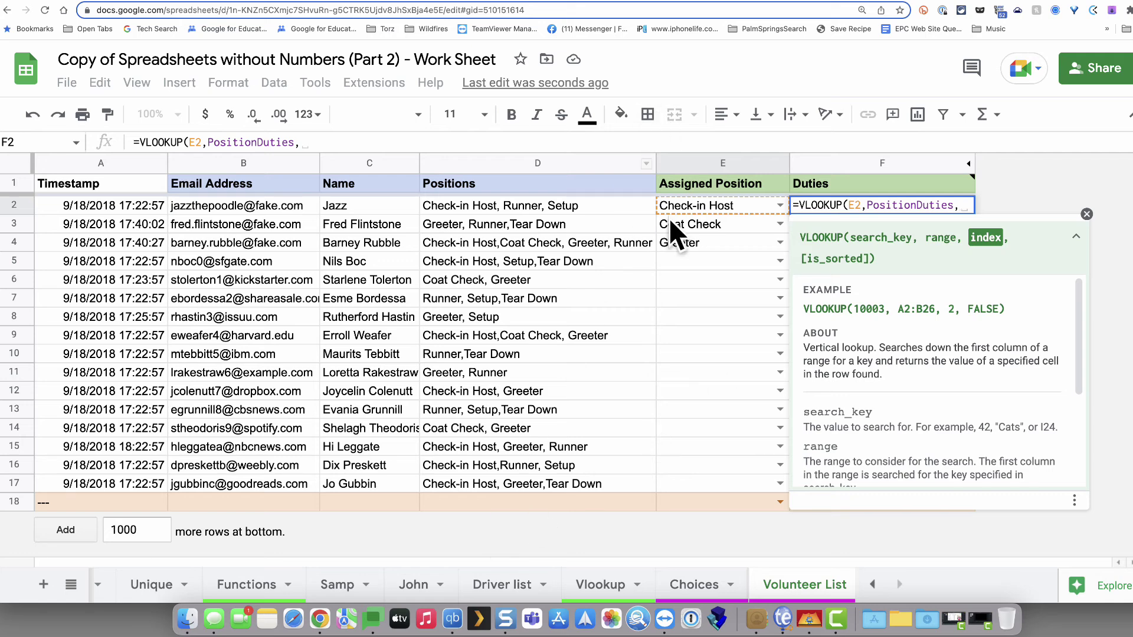
{"action": "left_click", "coordinate": [704, 589]}
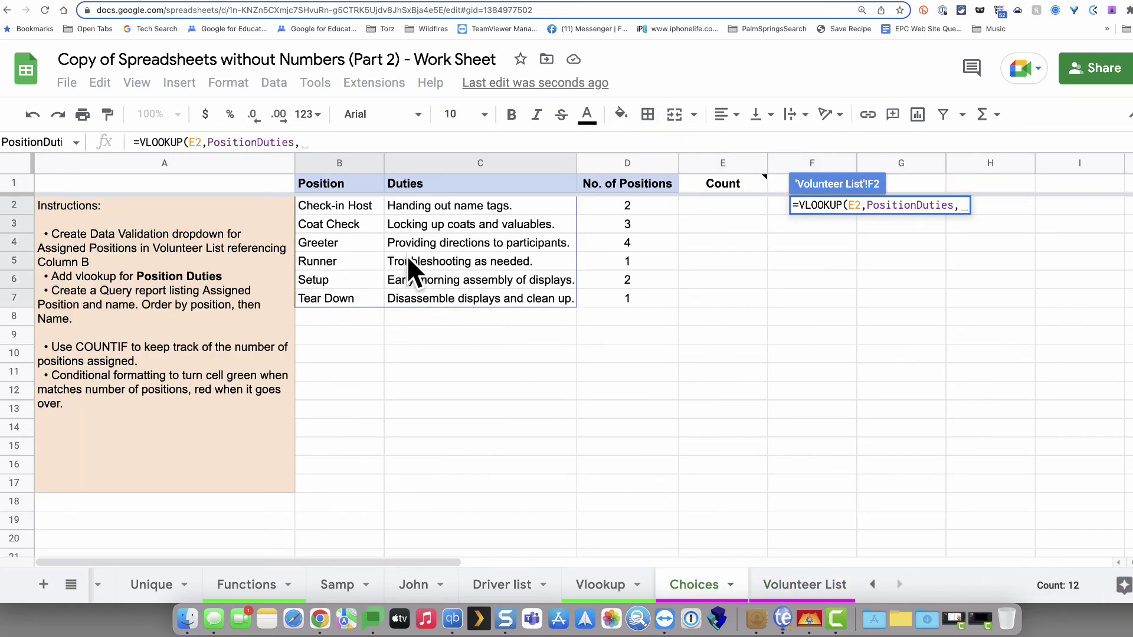
{"action": "left_click", "coordinate": [823, 580]}
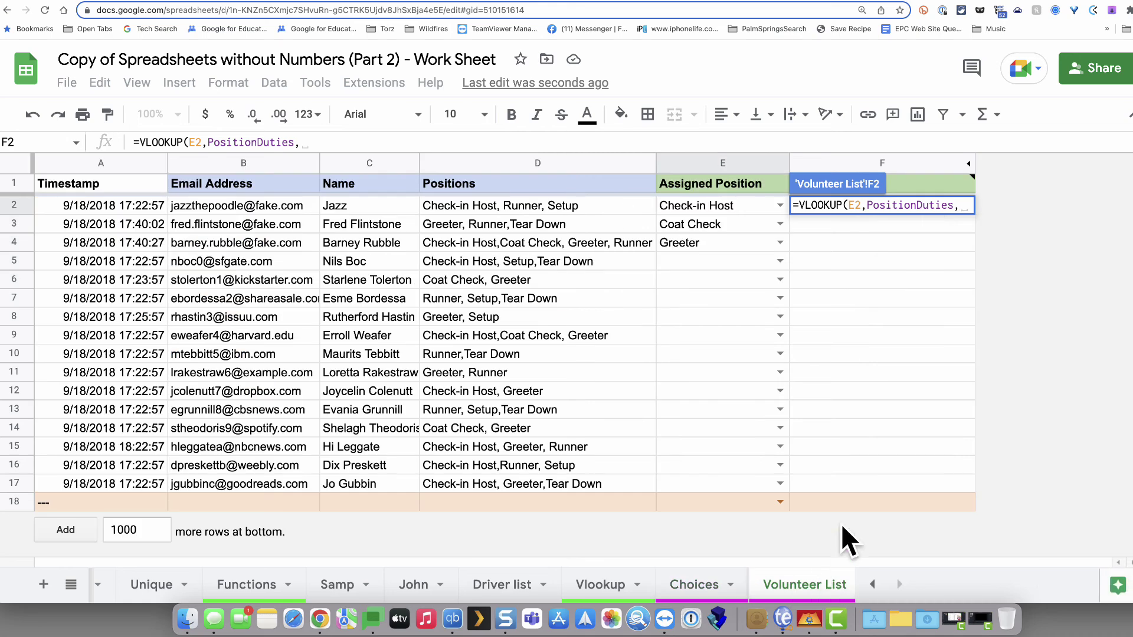
{"action": "type", "text": "2"}
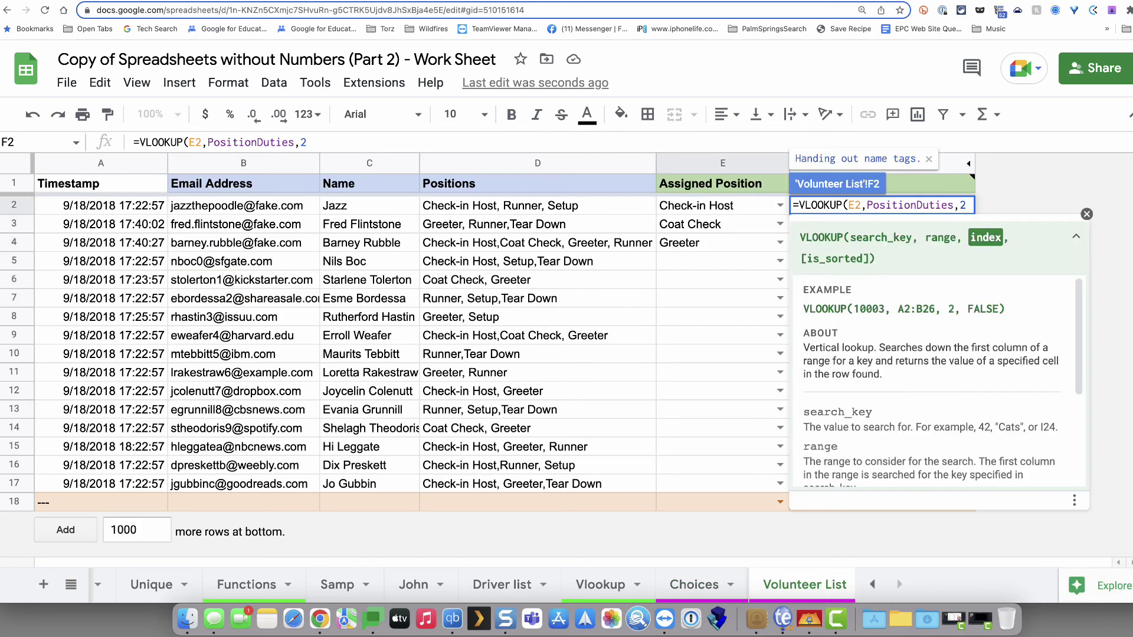
{"action": "type", "text": ",True)"}
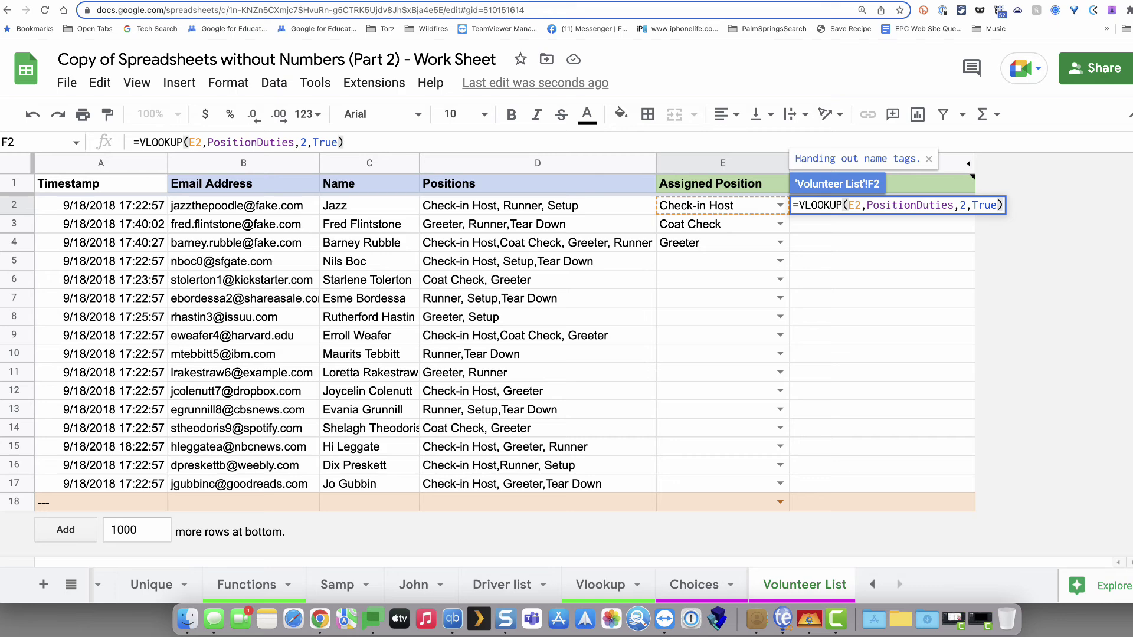
{"action": "key", "text": "Return"}
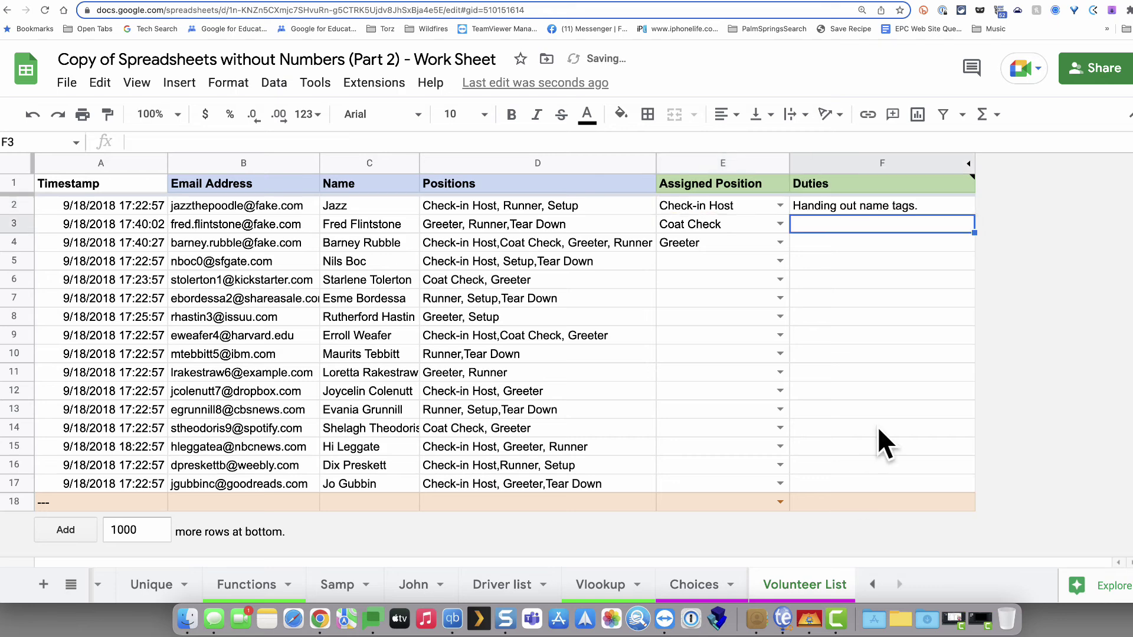
- Fill the Duties formula down to F17 and inspect the #N/A result in F14
{"action": "left_click", "coordinate": [963, 204]}
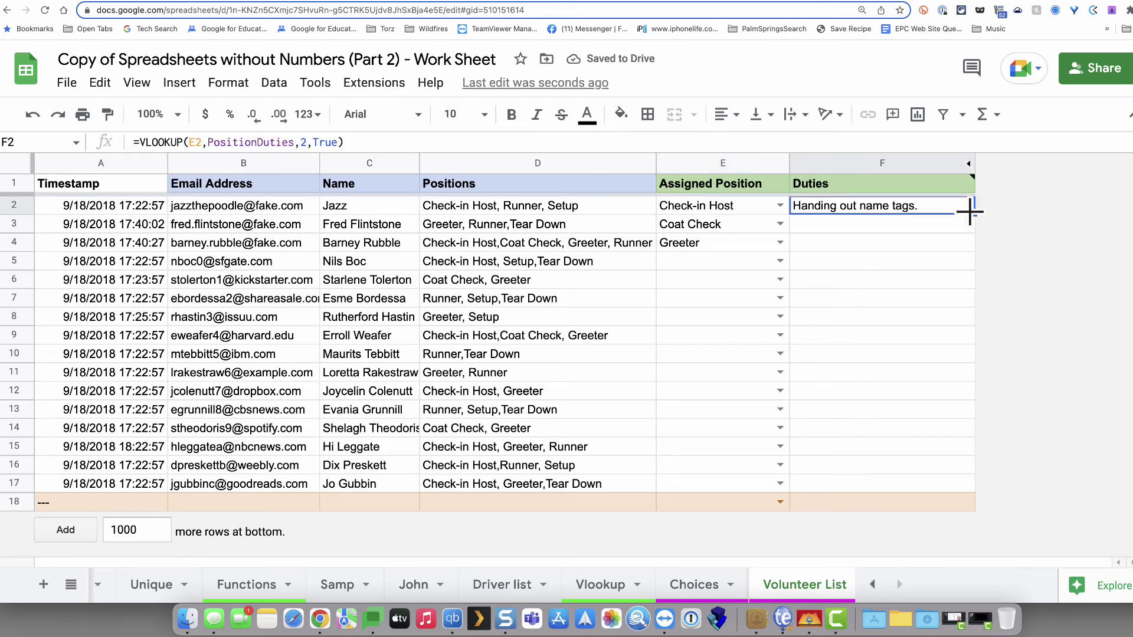
{"action": "left_click_drag", "start_coordinate": [975, 213], "coordinate": [969, 484]}
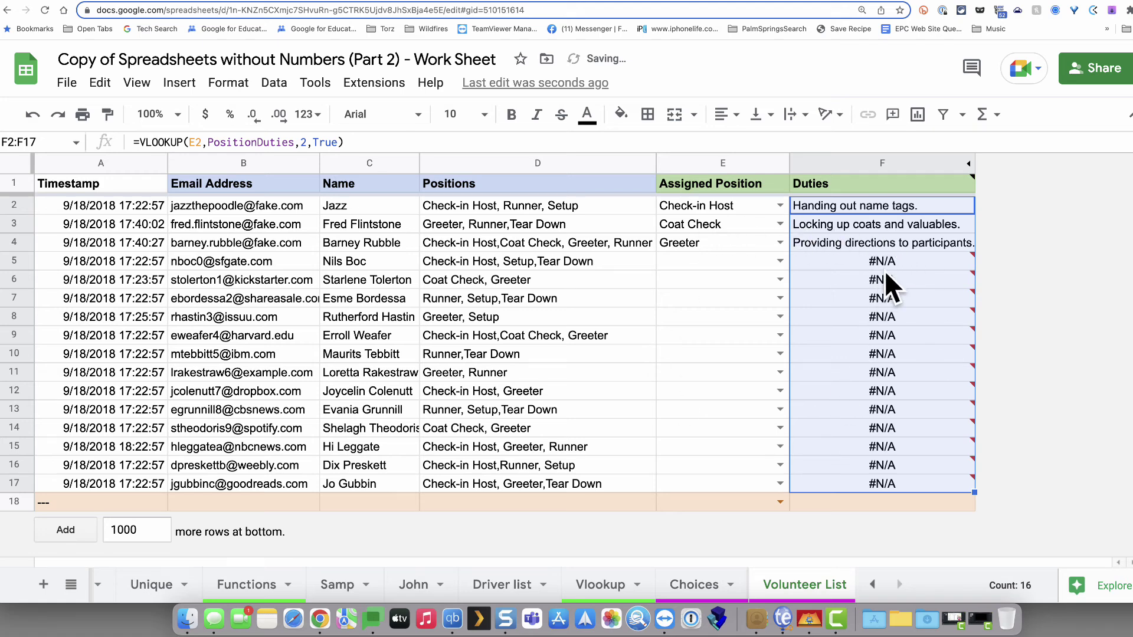
{"action": "mouse_move", "coordinate": [888, 264]}
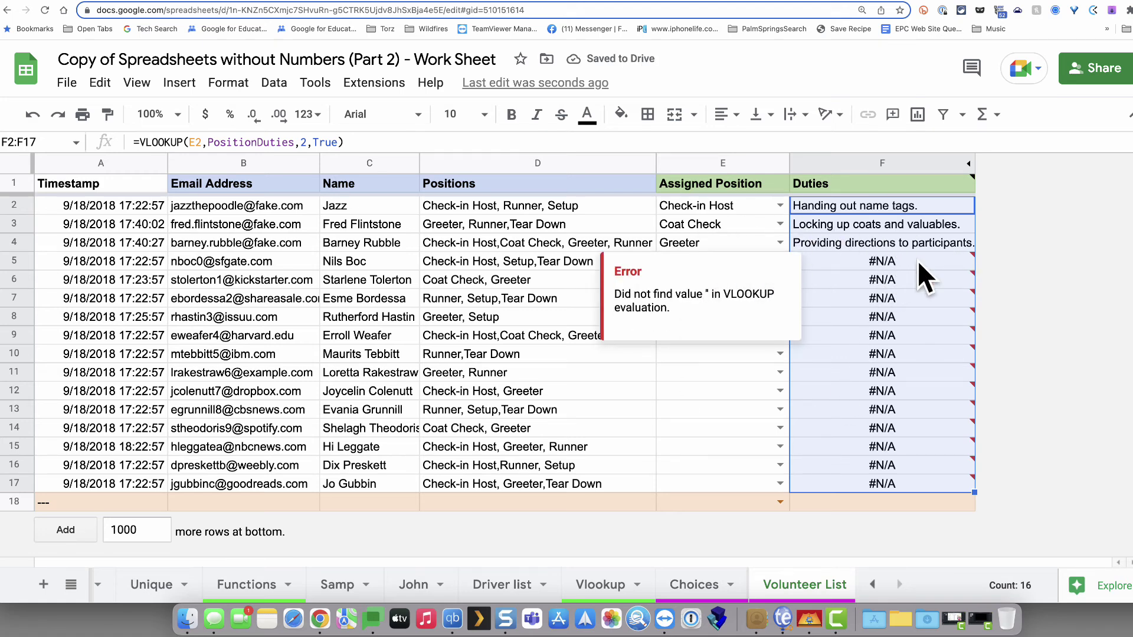
{"action": "left_click", "coordinate": [919, 437]}
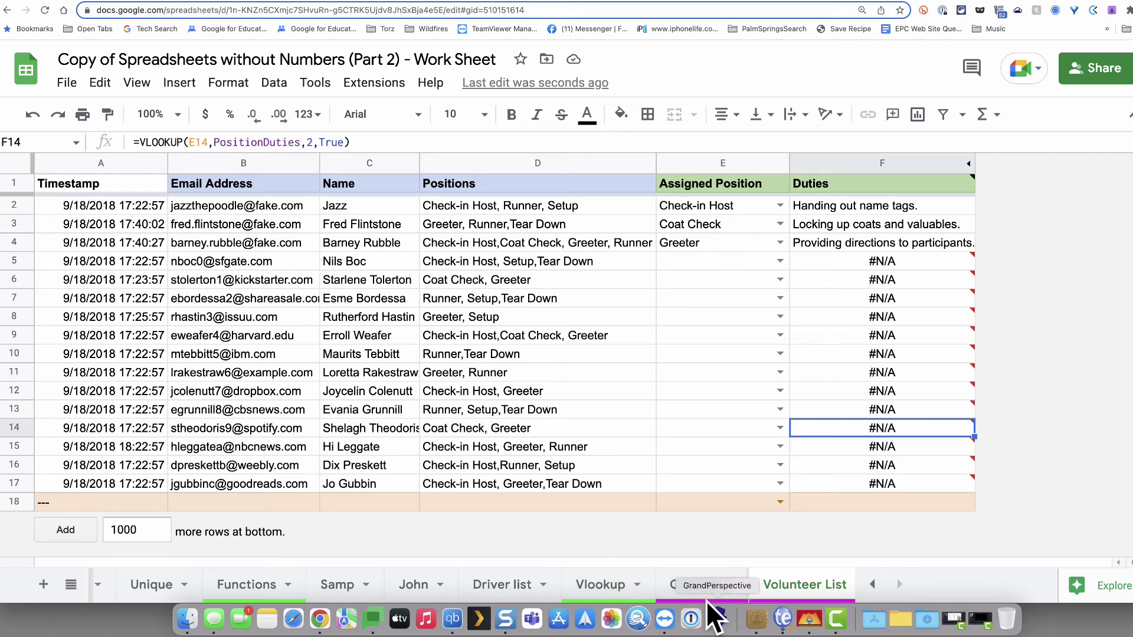
- Check the Choices Count cell E2, then select Assigned Position cells E2:E17
{"action": "left_click", "coordinate": [696, 585]}
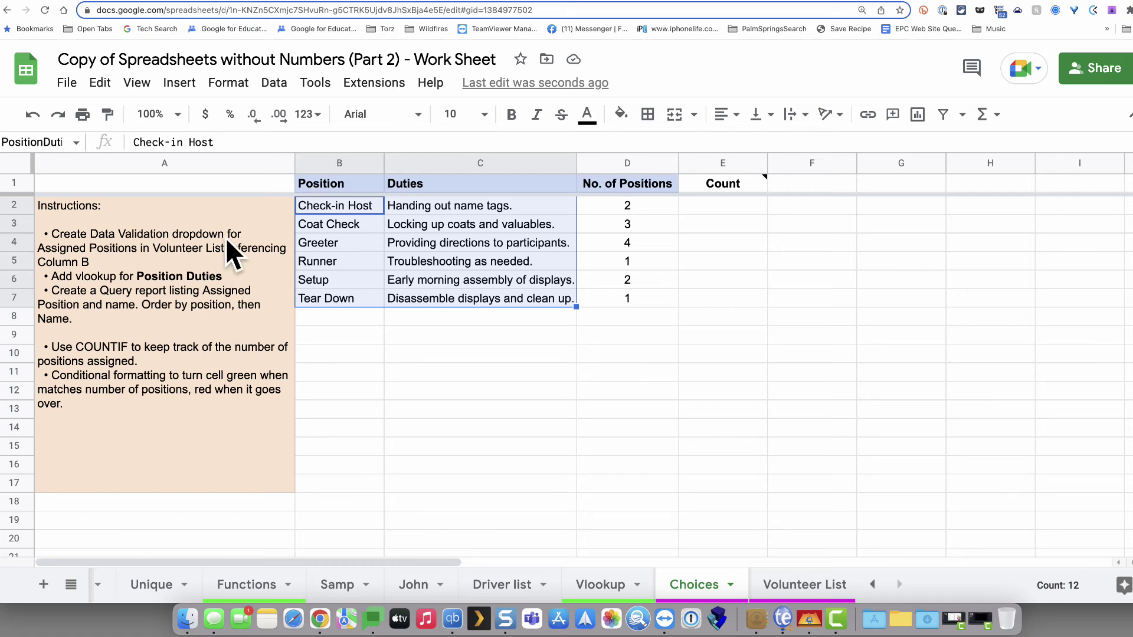
{"action": "left_click", "coordinate": [728, 205]}
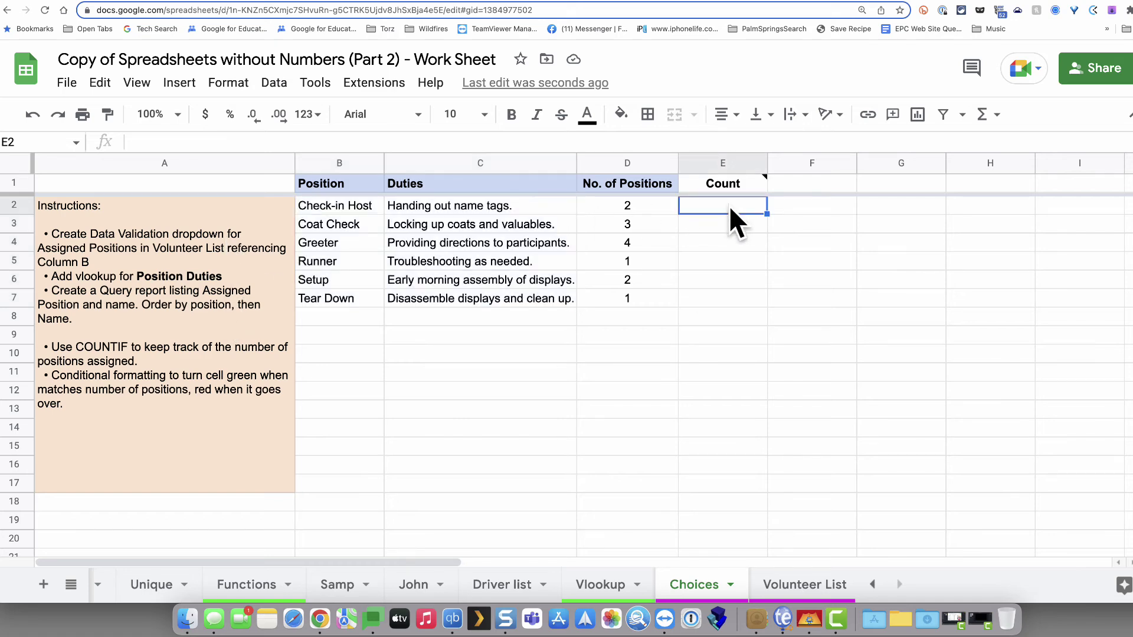
{"action": "left_click", "coordinate": [785, 585]}
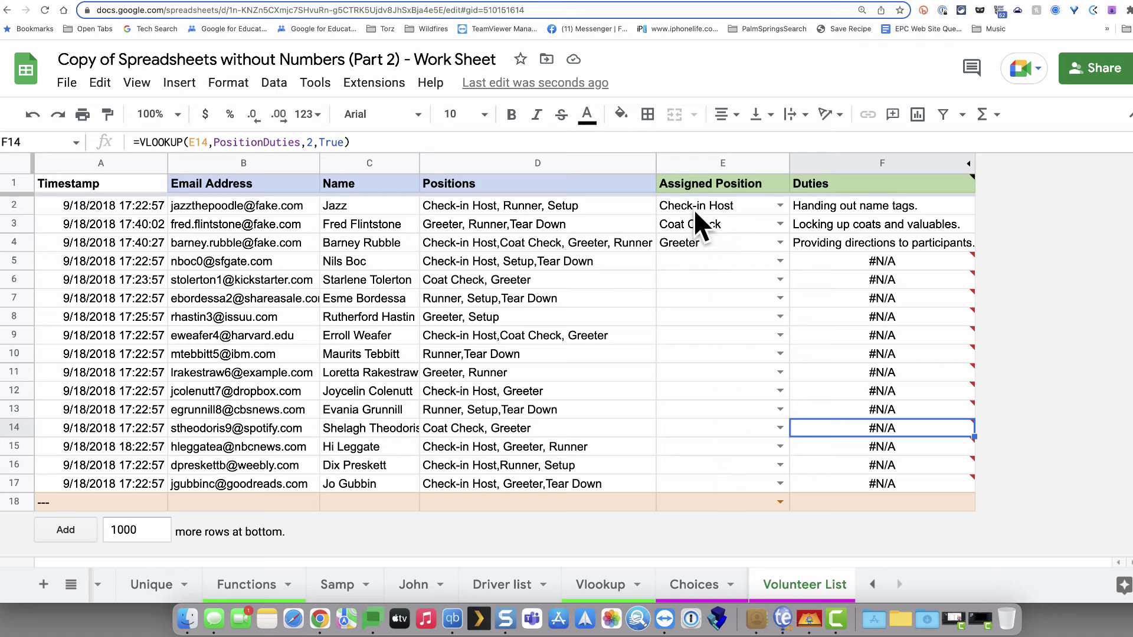
{"action": "left_click_drag", "start_coordinate": [692, 204], "coordinate": [718, 487]}
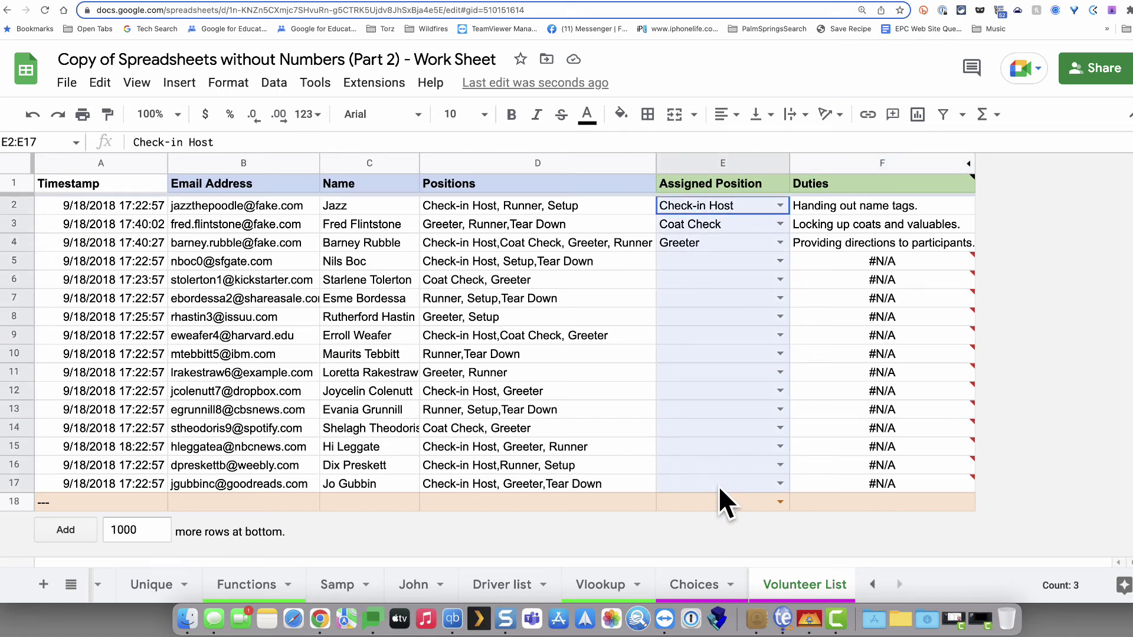
- Name the selected Volunteer List range E2:E17 as Assigned
{"action": "left_click", "coordinate": [272, 84]}
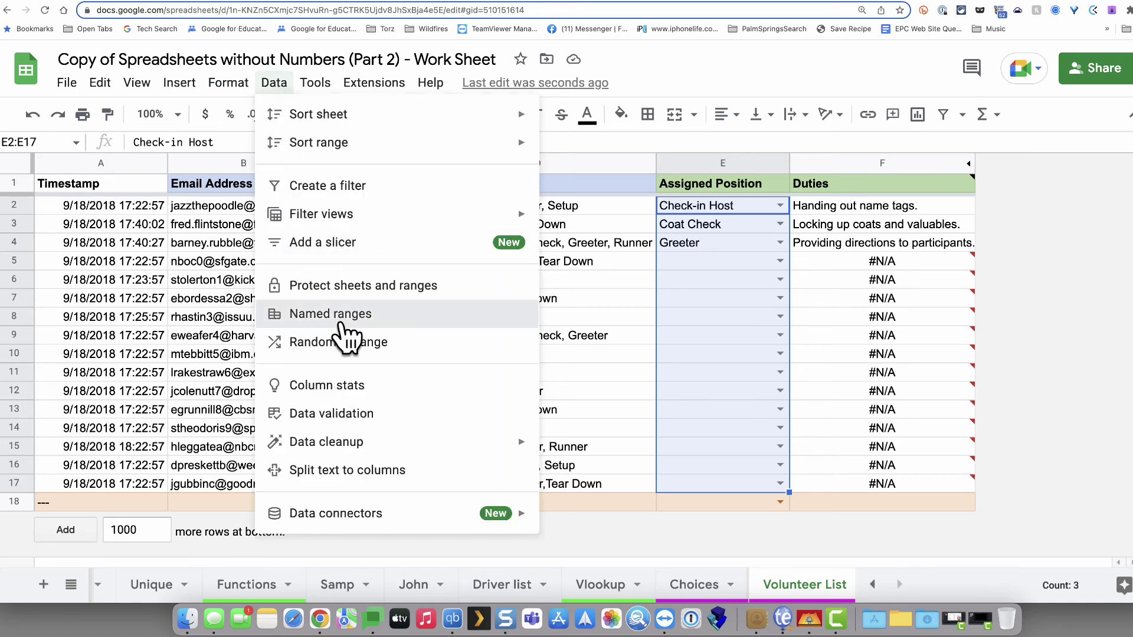
{"action": "left_click", "coordinate": [337, 254]}
{"action": "type", "text": "Assigned"}
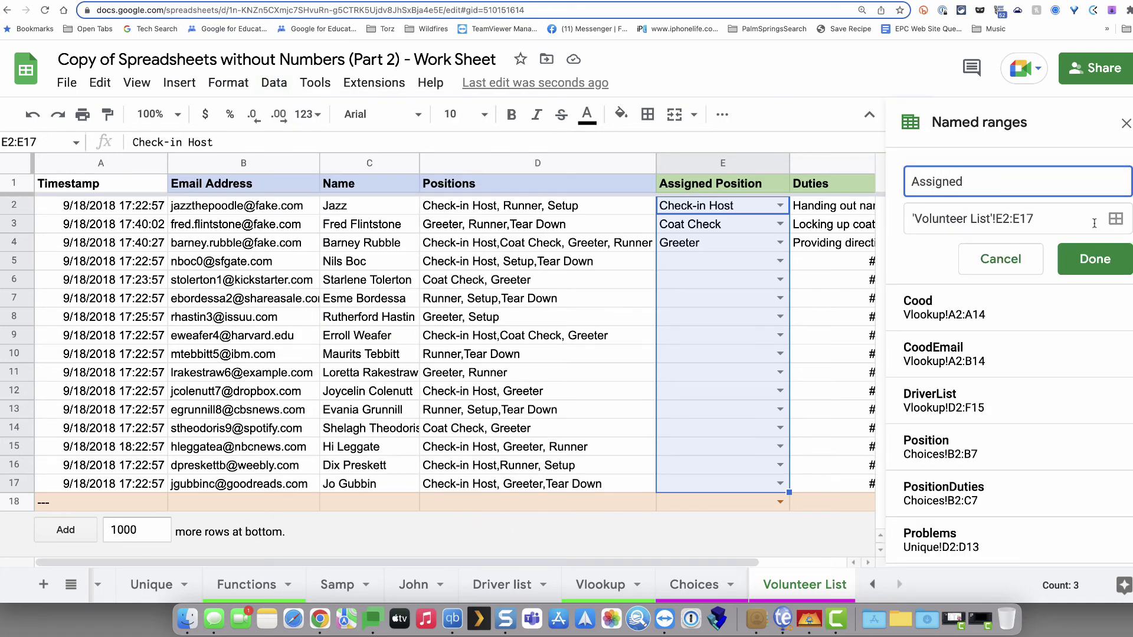
{"action": "left_click", "coordinate": [1113, 263]}
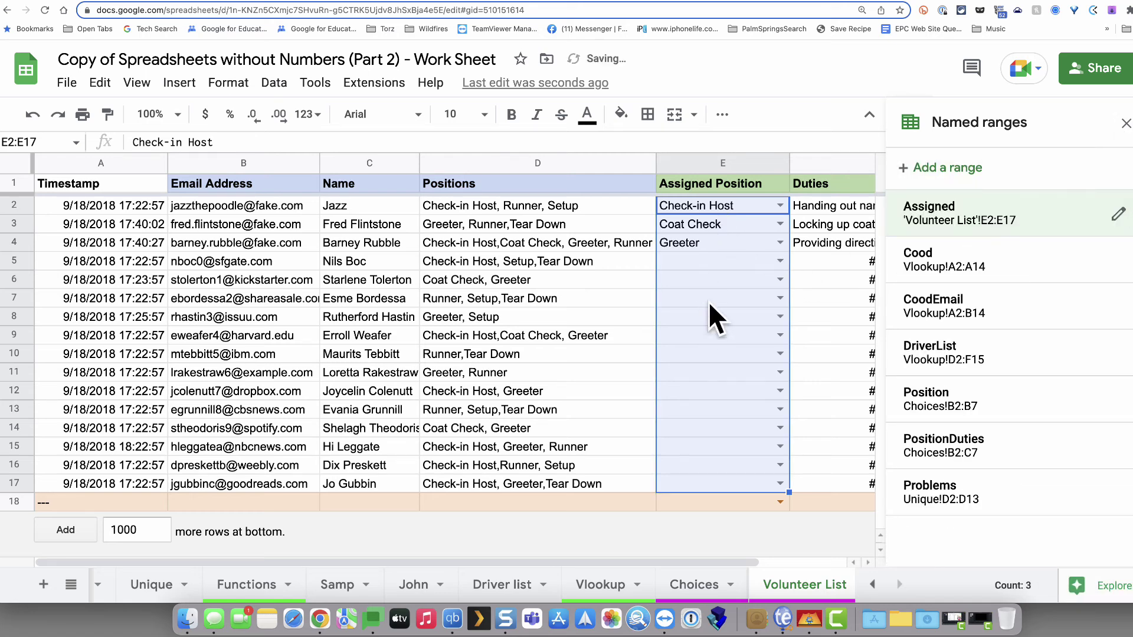
{"action": "left_click", "coordinate": [707, 595]}
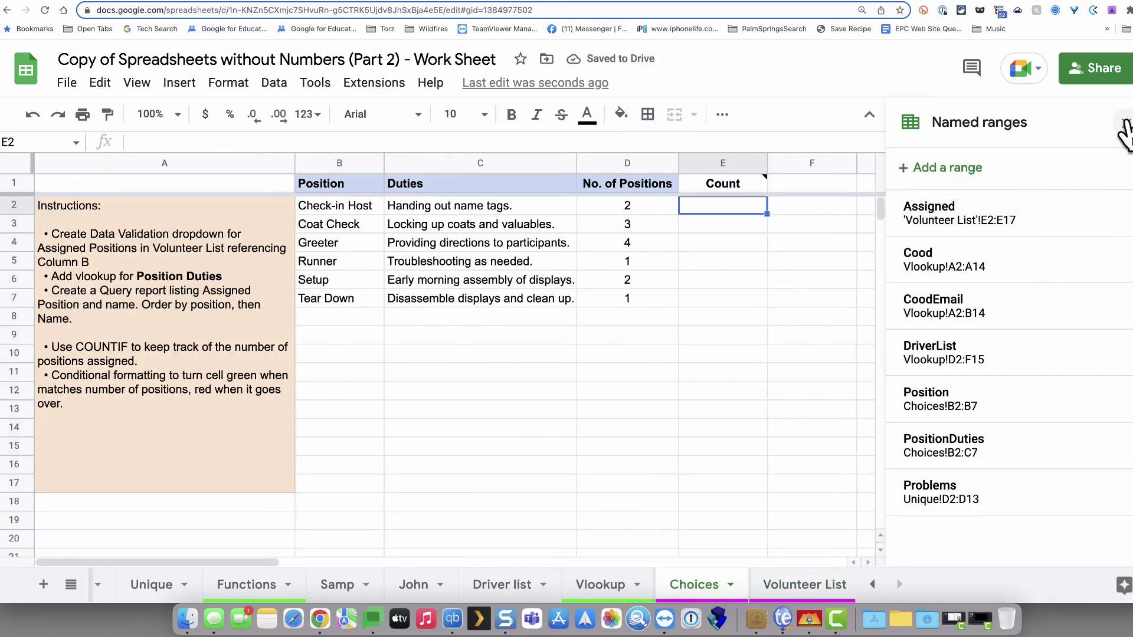
{"action": "left_click", "coordinate": [1125, 124]}
- Enter =COUNTIF(Assigned,B2) in Choices E2 and accept the fill down the Count column
{"action": "type", "text": "=countif"}
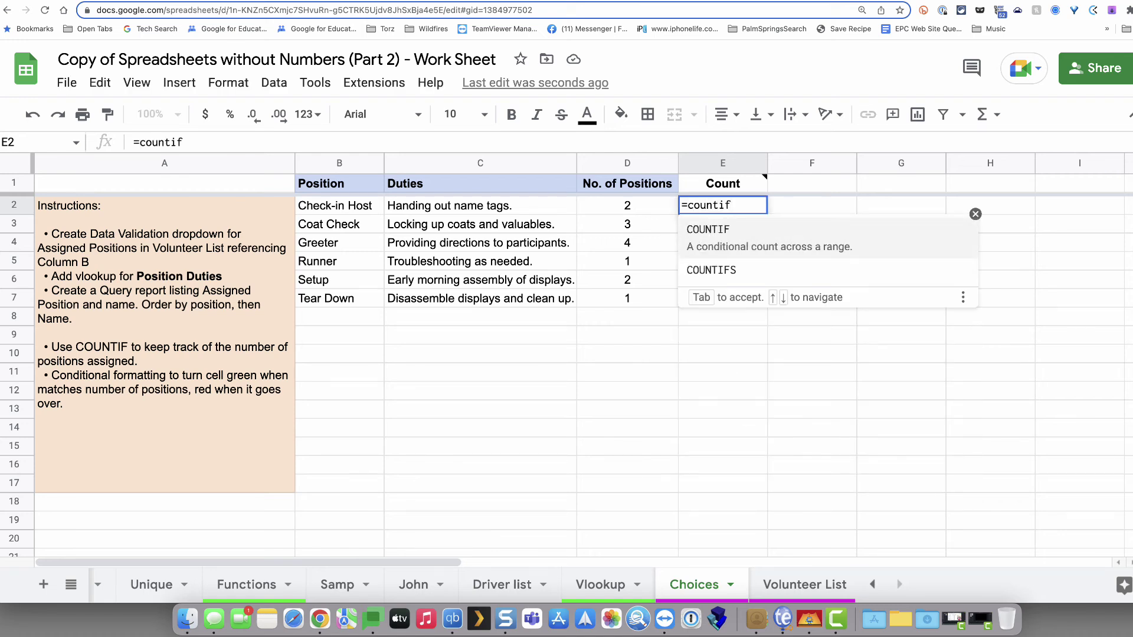
{"action": "left_click", "coordinate": [714, 242]}
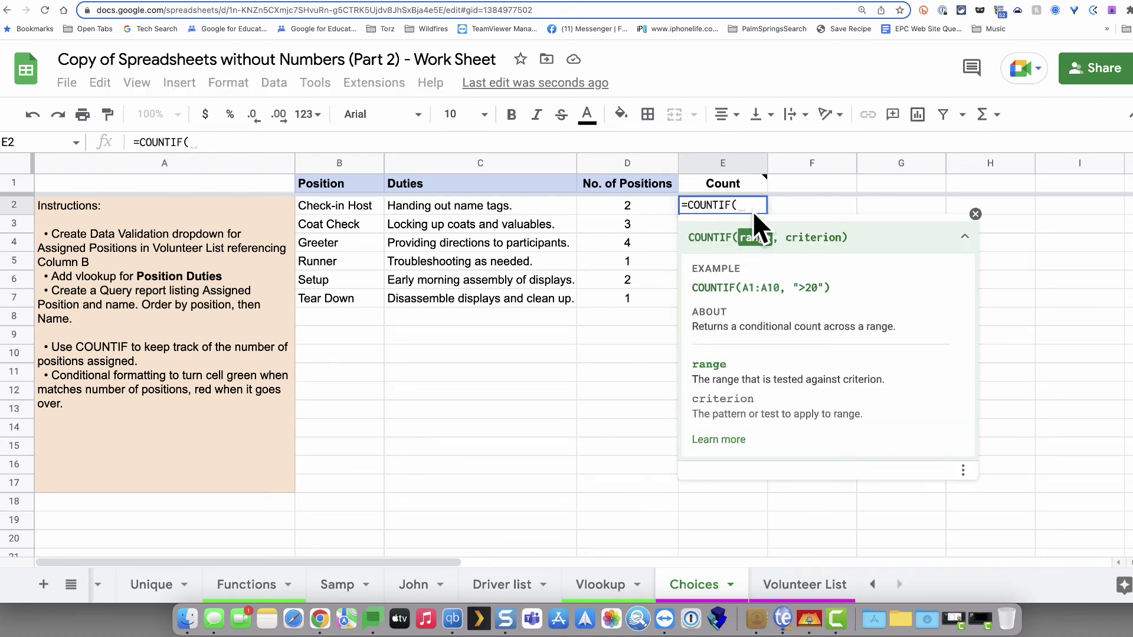
{"action": "type", "text": "Ass"}
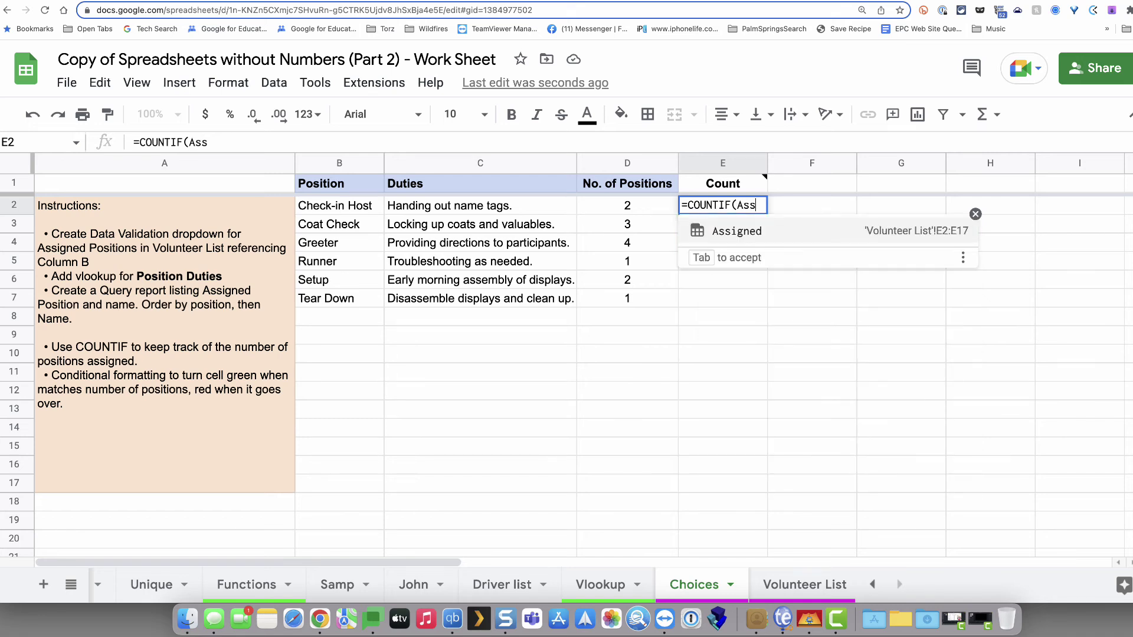
{"action": "left_click", "coordinate": [704, 229]}
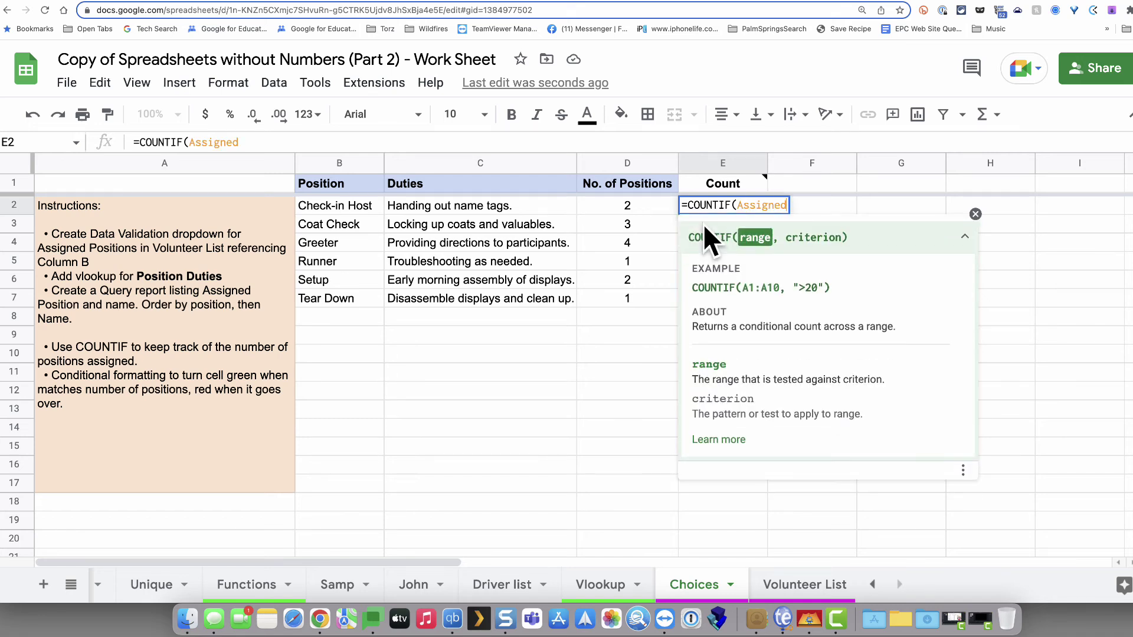
{"action": "type", "text": ","}
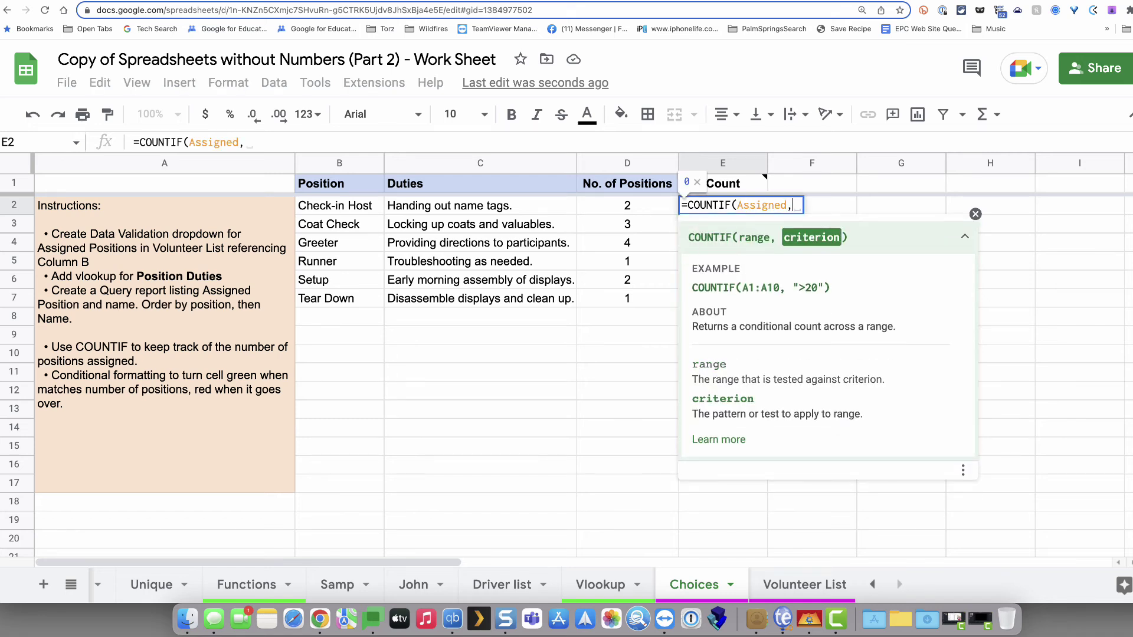
{"action": "left_click", "coordinate": [335, 200]}
{"action": "type", "text": ")"}
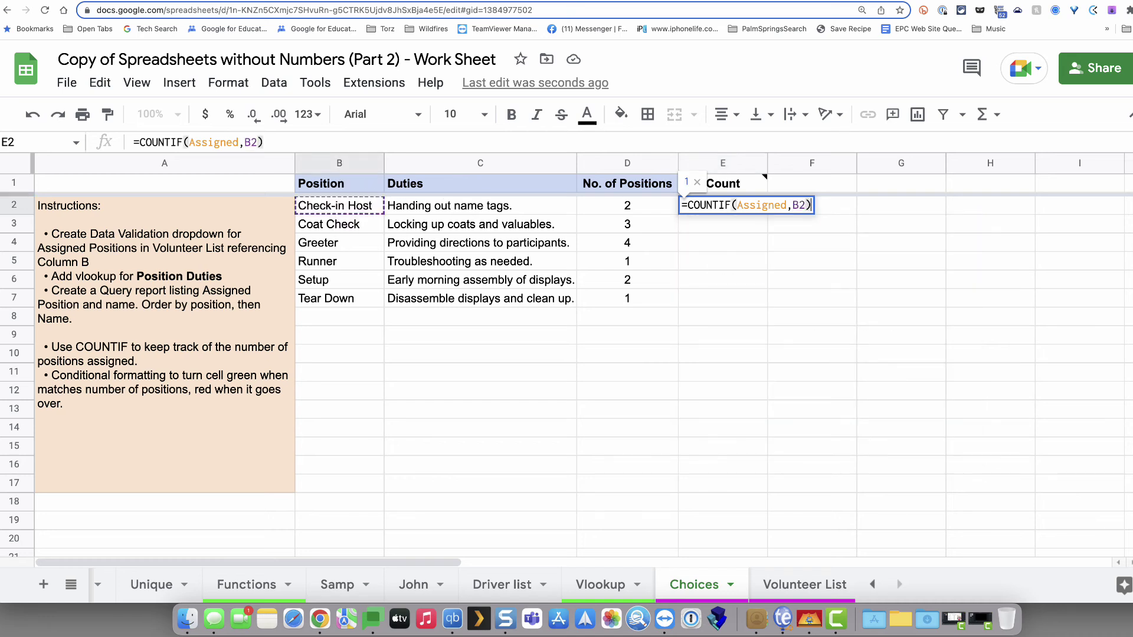
{"action": "key", "text": "Return"}
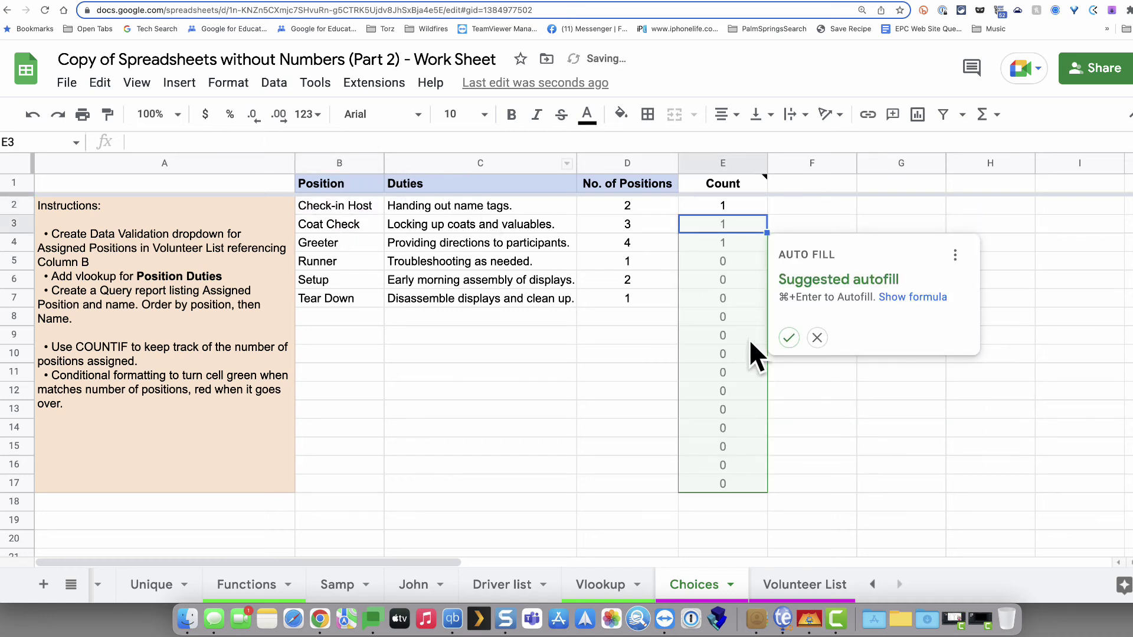
{"action": "left_click", "coordinate": [790, 339]}
{"action": "left_click", "coordinate": [823, 443]}
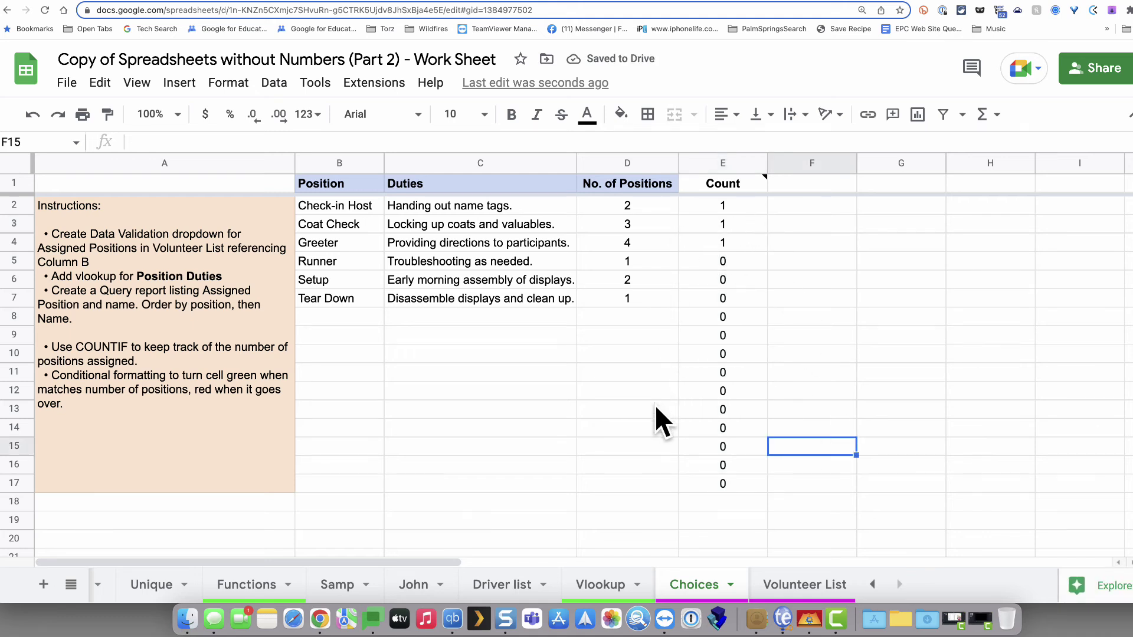
{"action": "left_click", "coordinate": [806, 581]}
{"action": "left_click", "coordinate": [780, 225]}
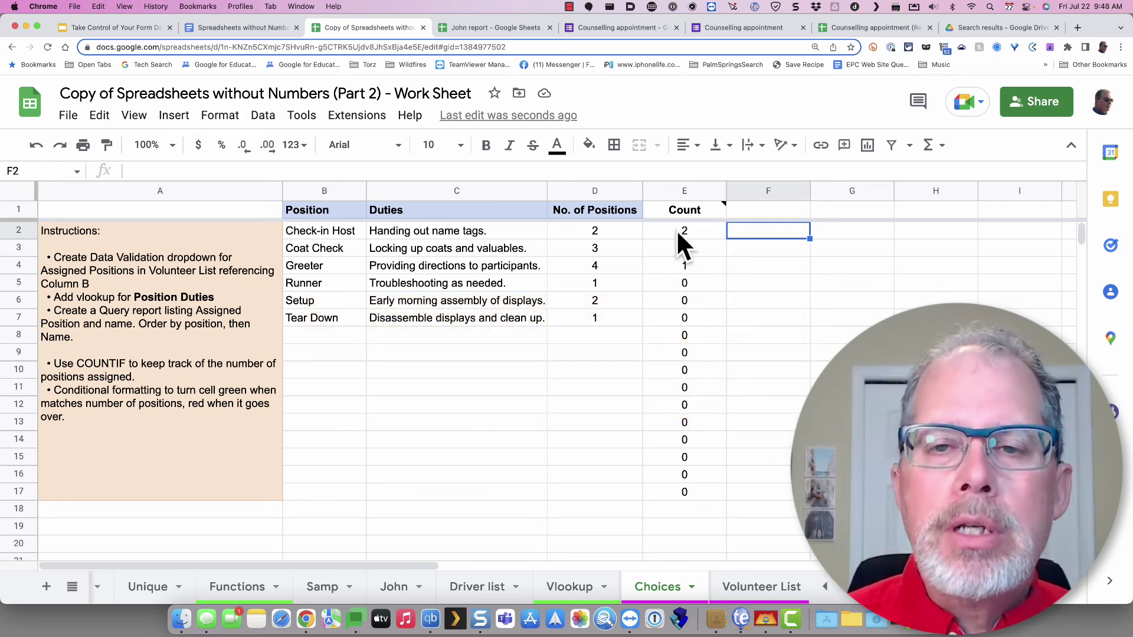
- Review the Count values and E1's note: Check-in Host 2, Coat Check 0, Greeter 1
{"action": "mouse_move", "coordinate": [687, 198]}
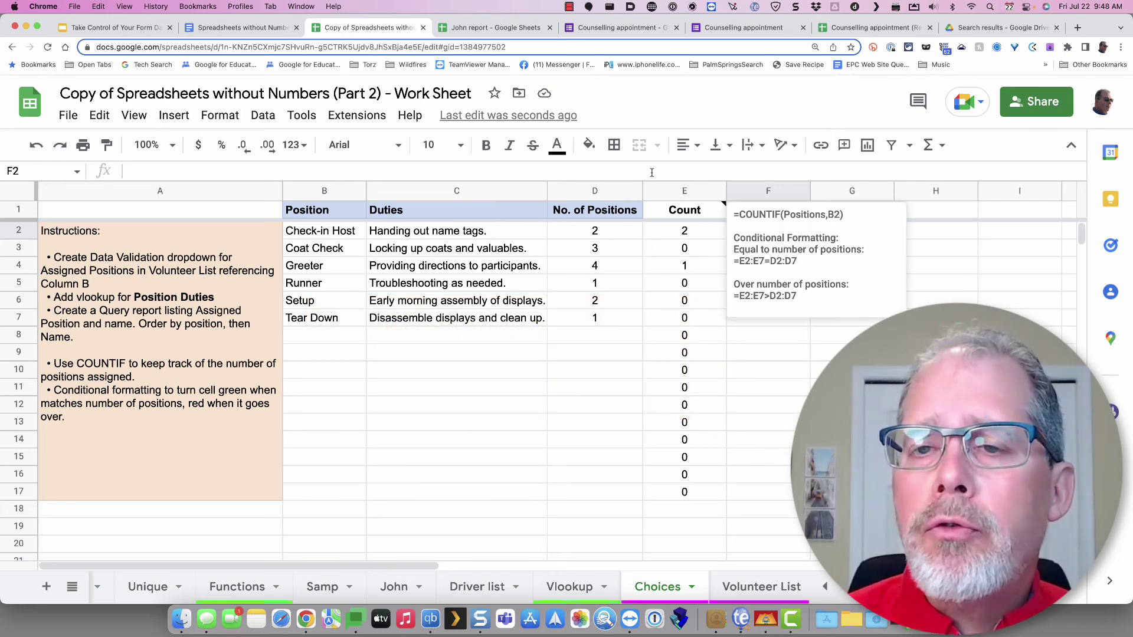
{"action": "mouse_move", "coordinate": [723, 201]}
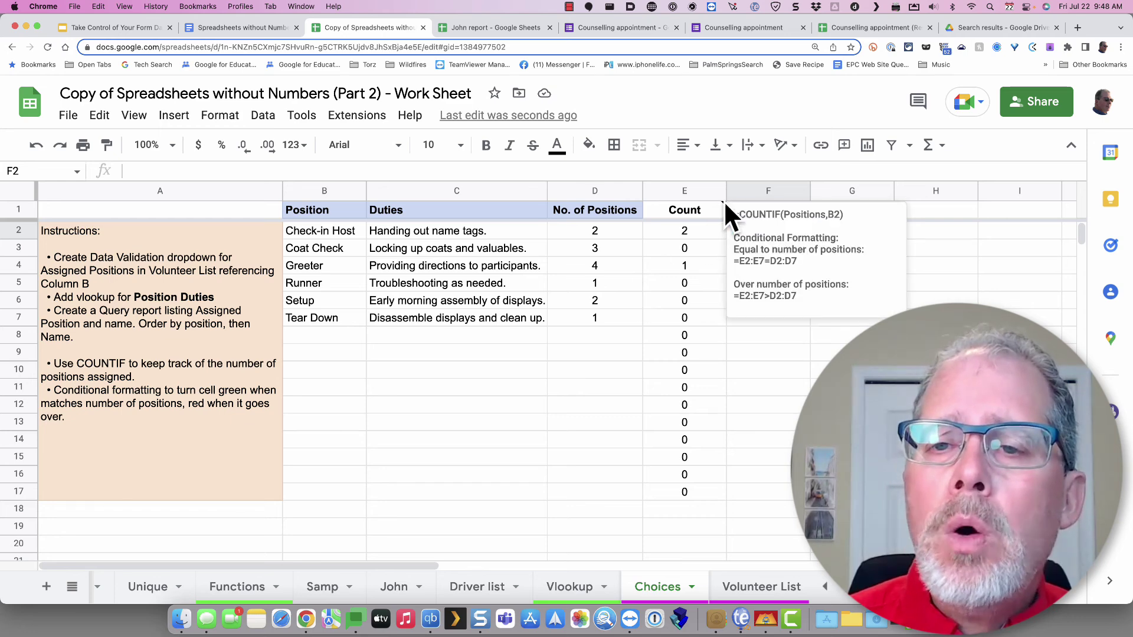
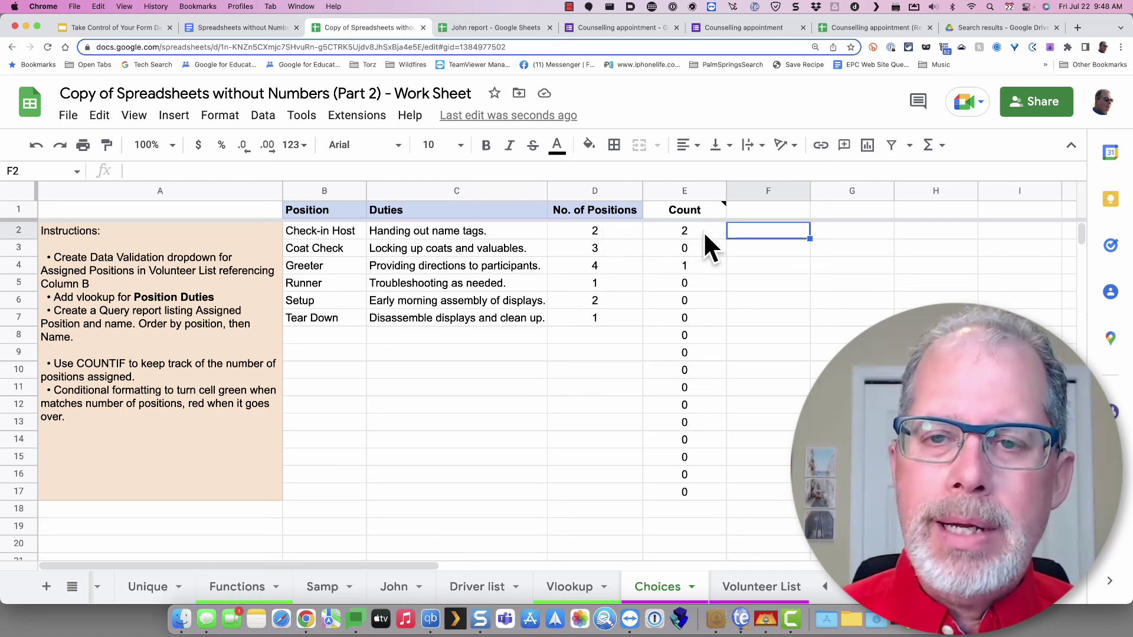
- Review the Count note and select the Count values E2:E7 on Choices
{"action": "left_click_drag", "start_coordinate": [704, 231], "coordinate": [693, 317]}
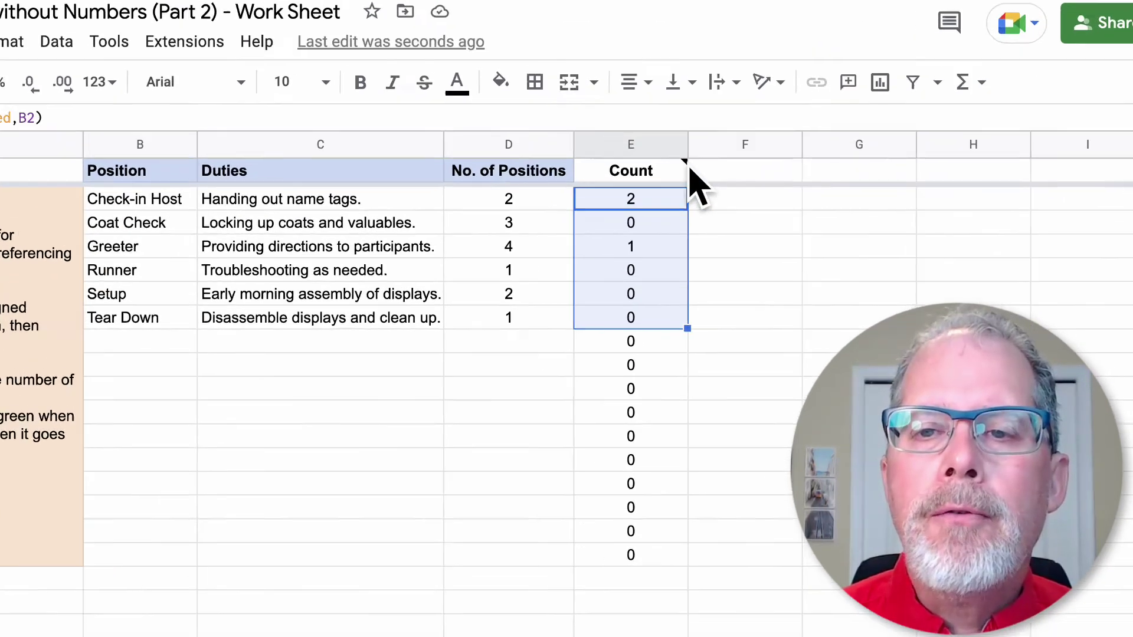
{"action": "mouse_move", "coordinate": [725, 205]}
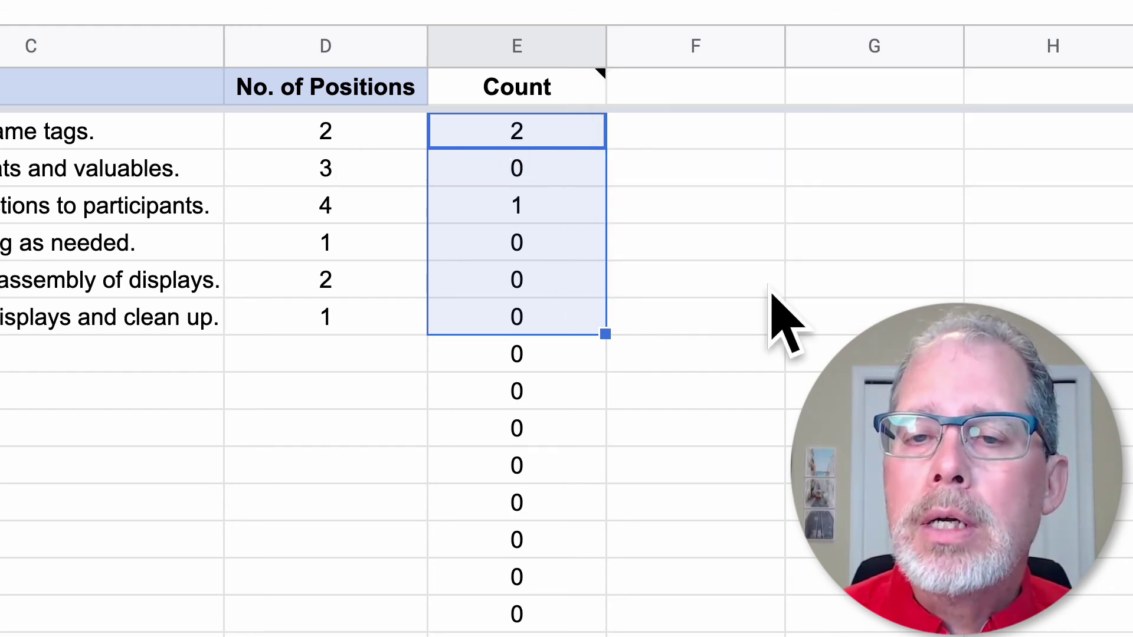
{"action": "left_click", "coordinate": [723, 256]}
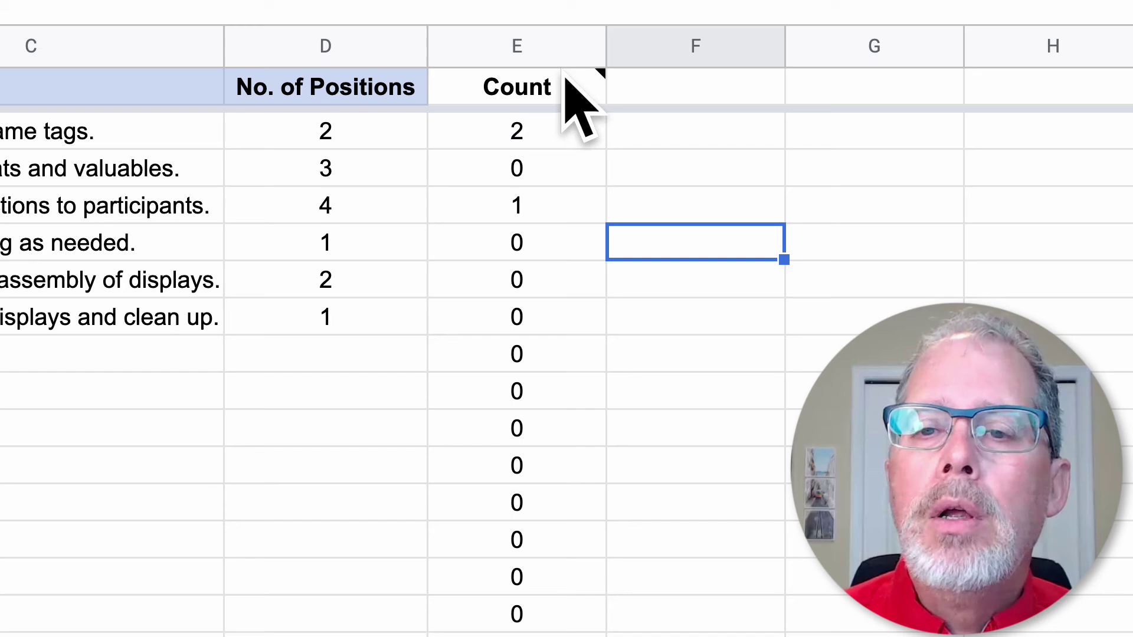
{"action": "left_click", "coordinate": [520, 46]}
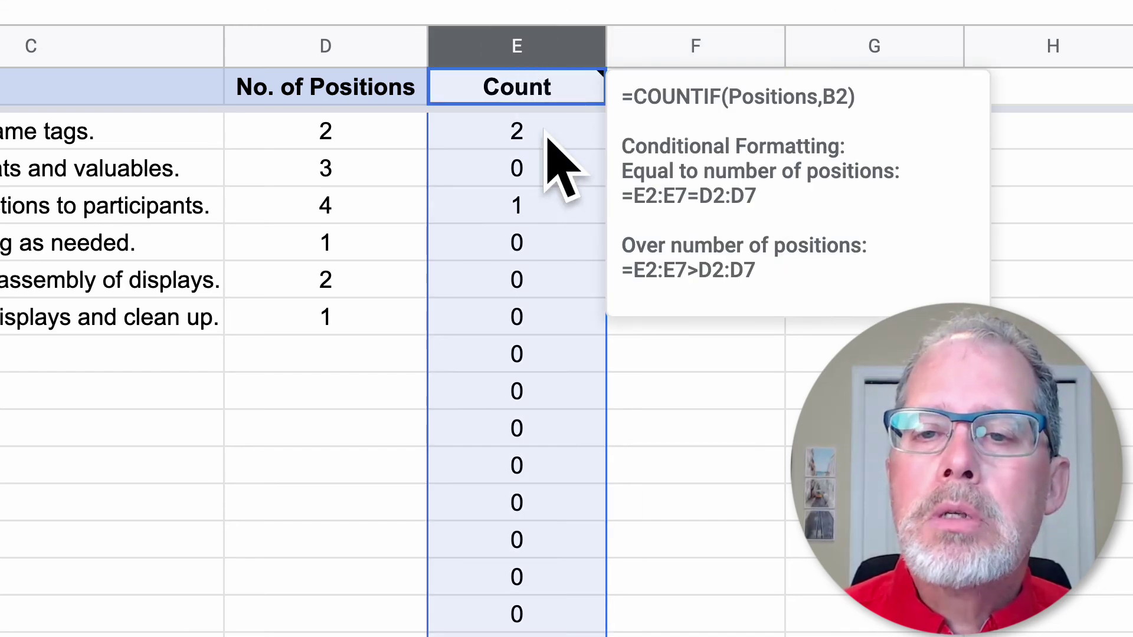
{"action": "left_click_drag", "start_coordinate": [549, 133], "coordinate": [577, 341]}
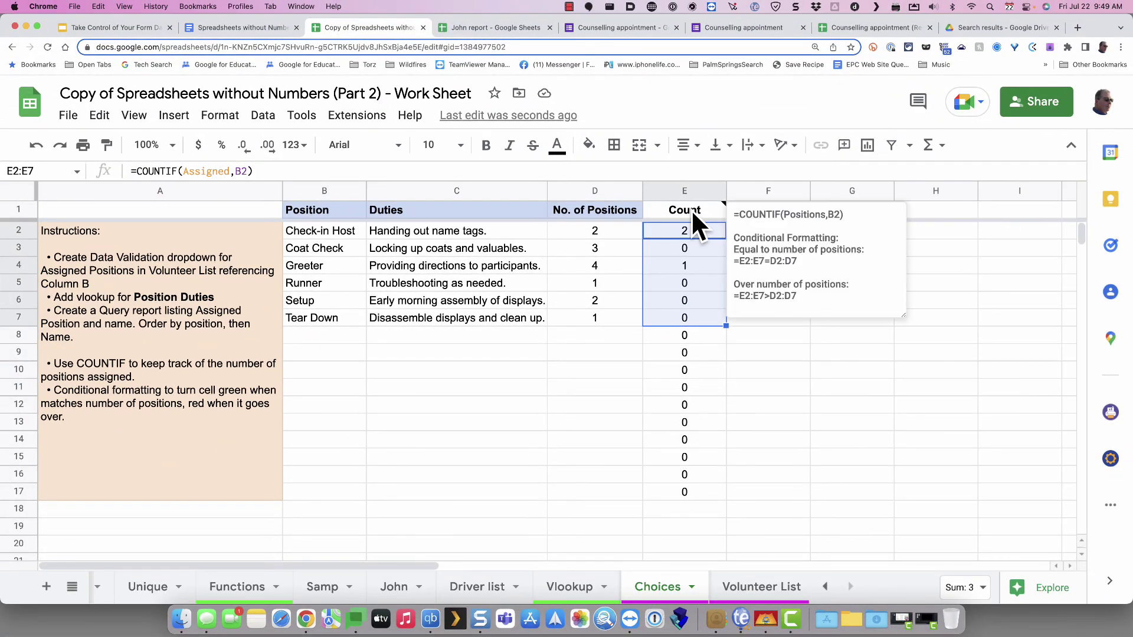
- Add a green conditional format rule on E2:E7 with custom formula =E2:E7=D2:D7
{"action": "left_click", "coordinate": [222, 117]}
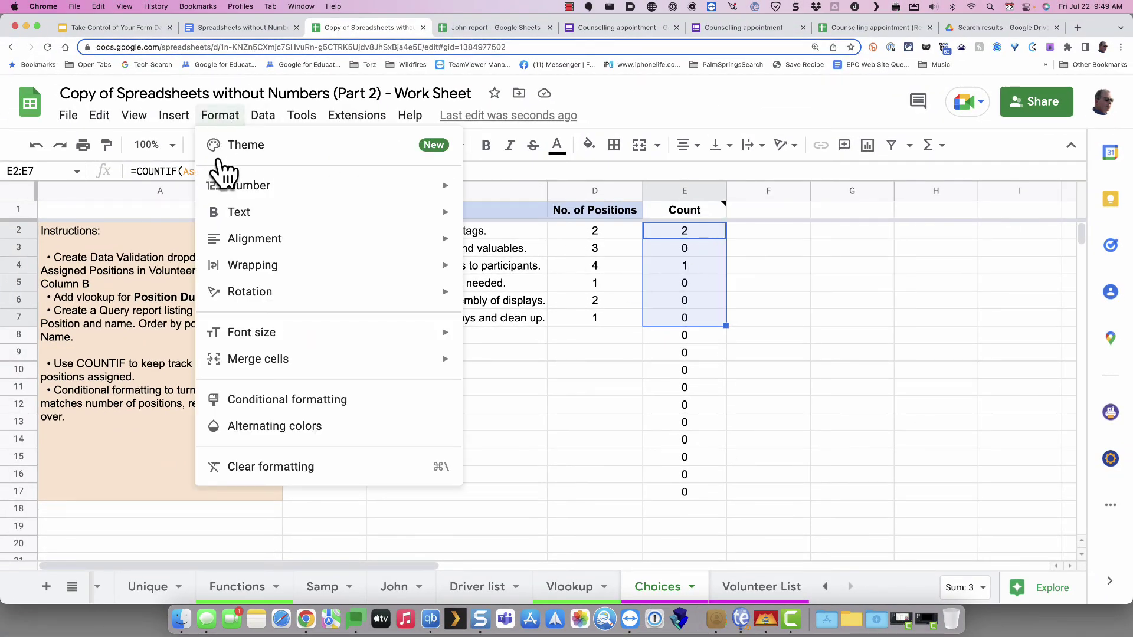
{"action": "left_click", "coordinate": [243, 401]}
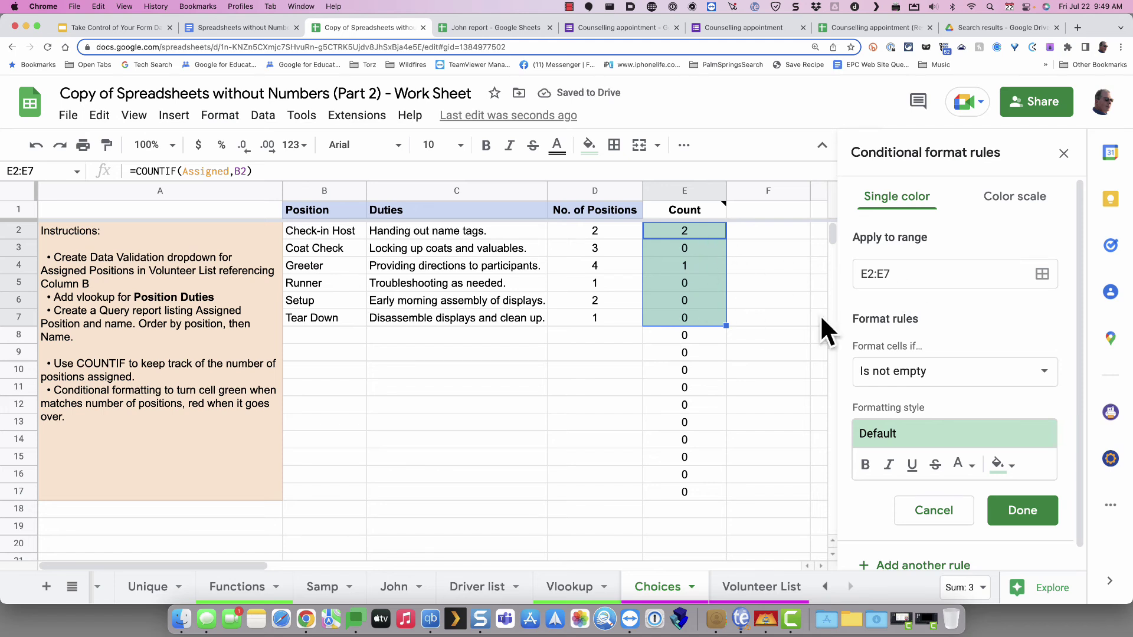
{"action": "left_click", "coordinate": [939, 377]}
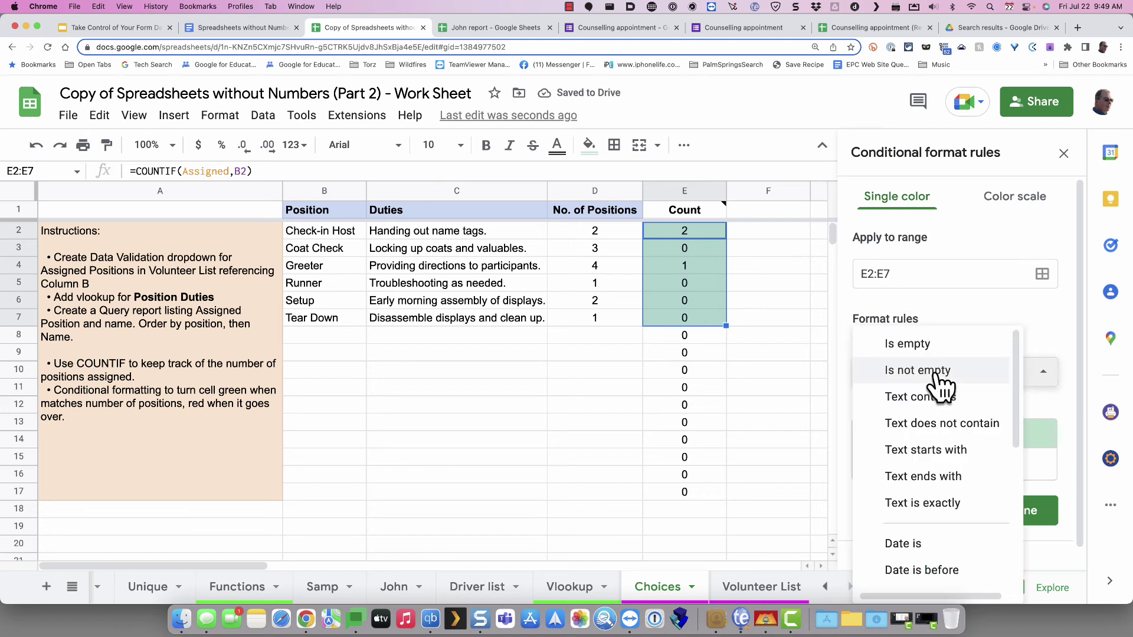
{"action": "scroll", "coordinate": [945, 386], "scroll_direction": "down", "scroll_amount": 3}
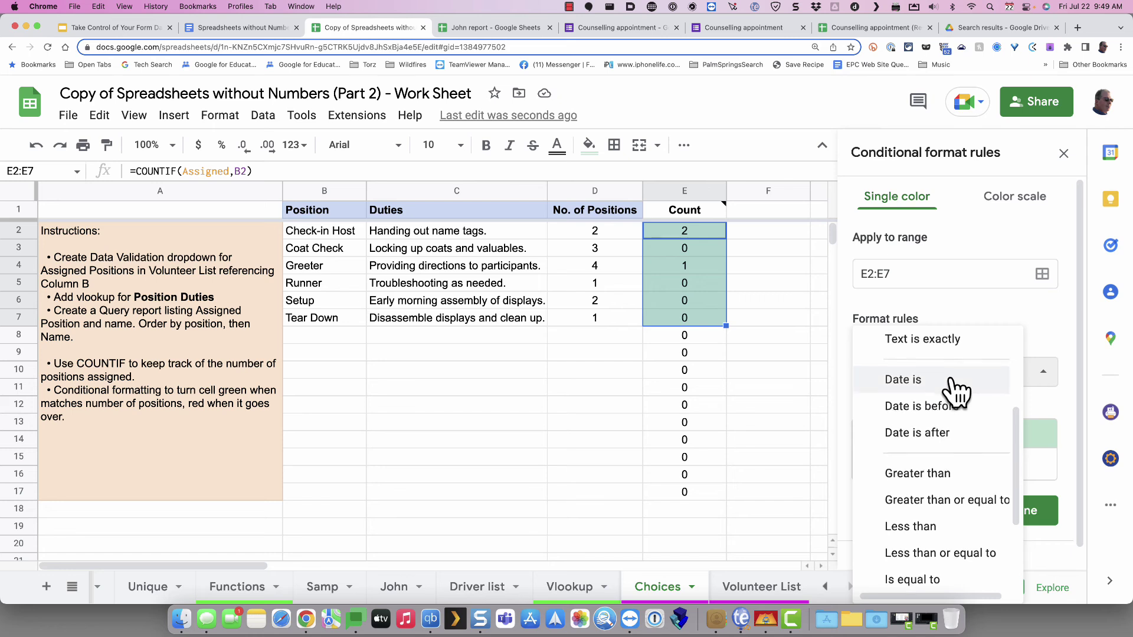
{"action": "scroll", "coordinate": [952, 389], "scroll_direction": "down", "scroll_amount": 2}
{"action": "left_click", "coordinate": [918, 501]}
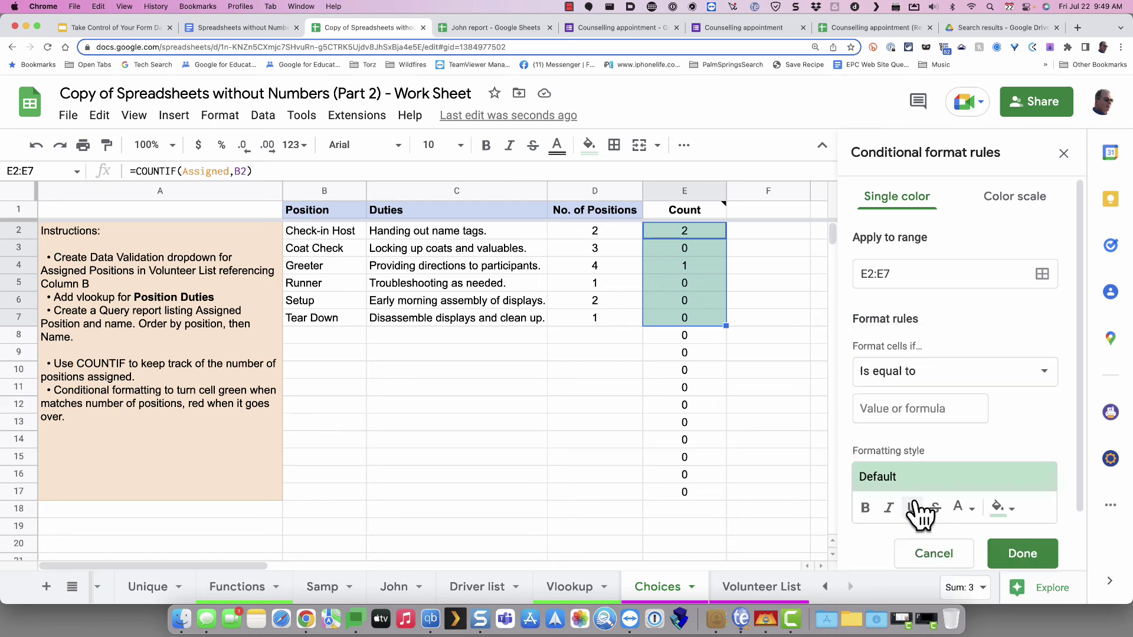
{"action": "left_click", "coordinate": [905, 404]}
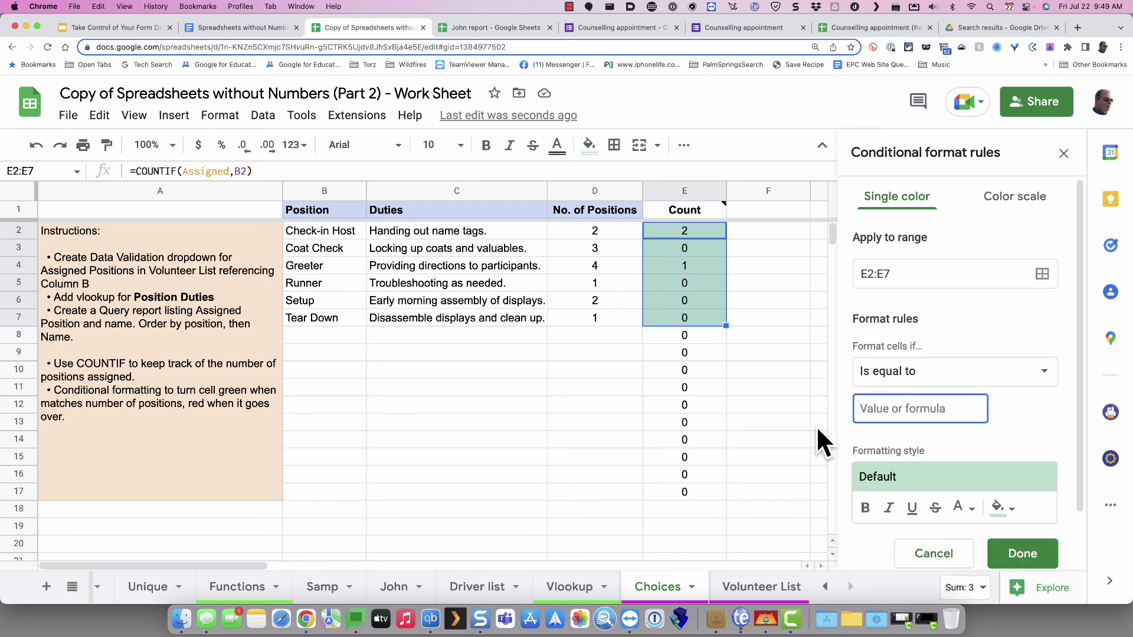
{"action": "left_click", "coordinate": [986, 385]}
{"action": "scroll", "coordinate": [984, 413], "scroll_direction": "down", "scroll_amount": 1}
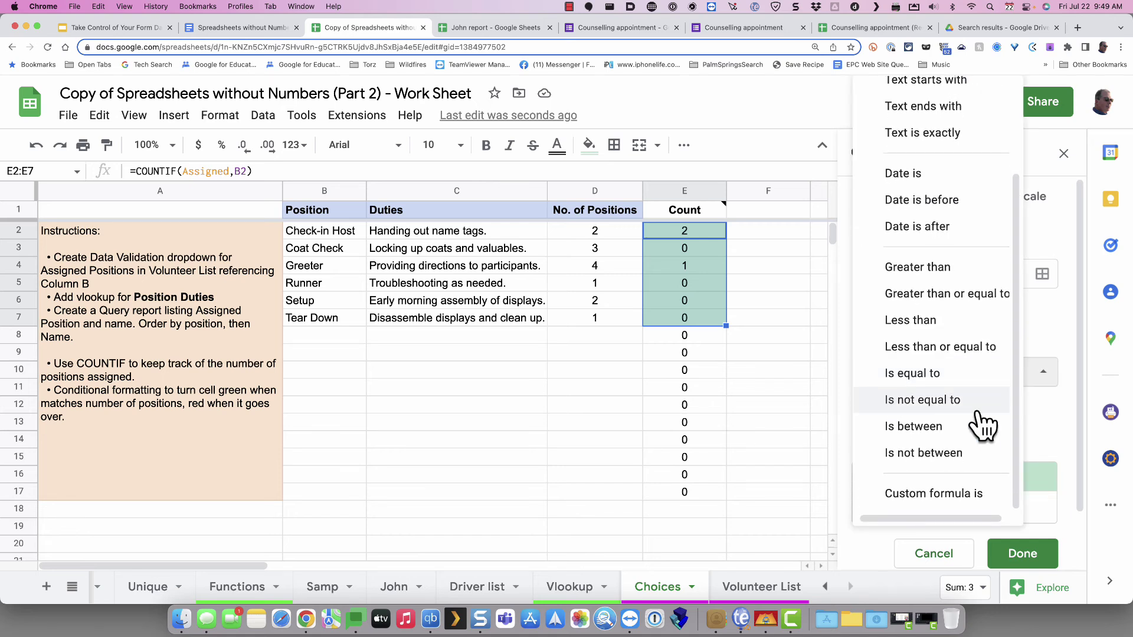
{"action": "left_click", "coordinate": [939, 498]}
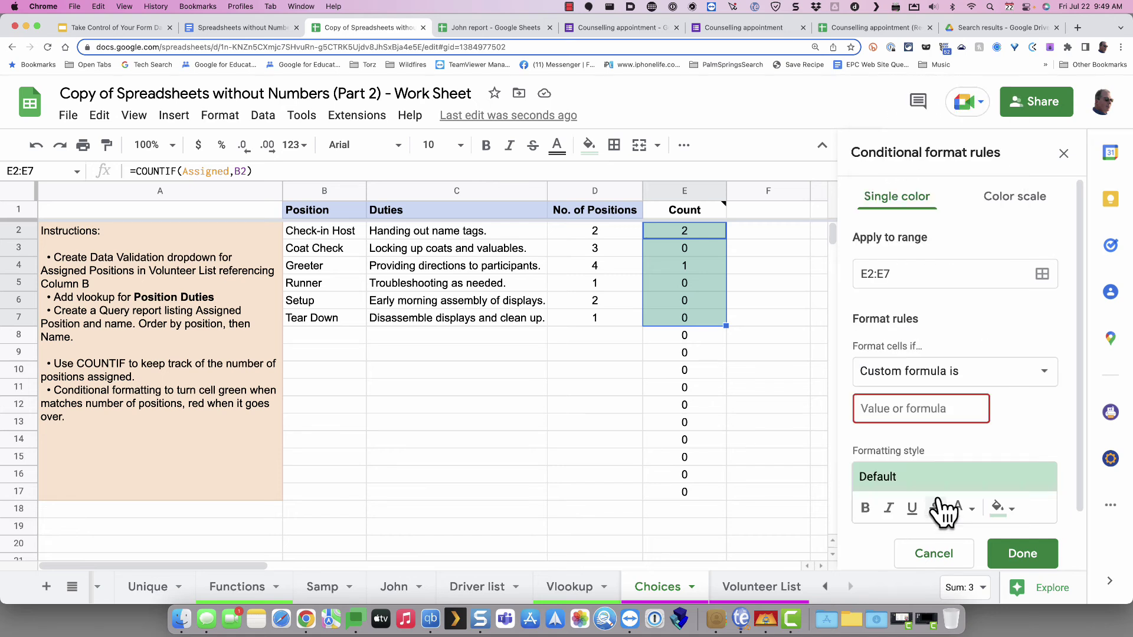
{"action": "left_click", "coordinate": [888, 410]}
{"action": "type", "text": "=E2:E7=D2:D7"}
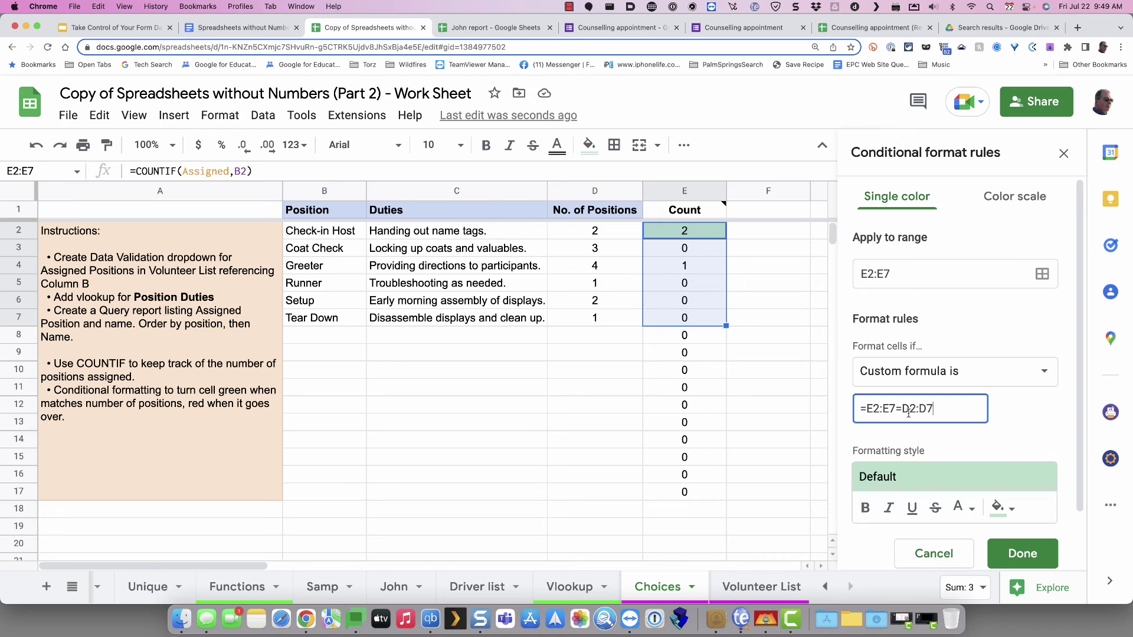
- Add a second rule =E2:E7>D2:D7 with the red preset and save the rules
{"action": "scroll", "coordinate": [971, 455], "scroll_direction": "down", "scroll_amount": 2}
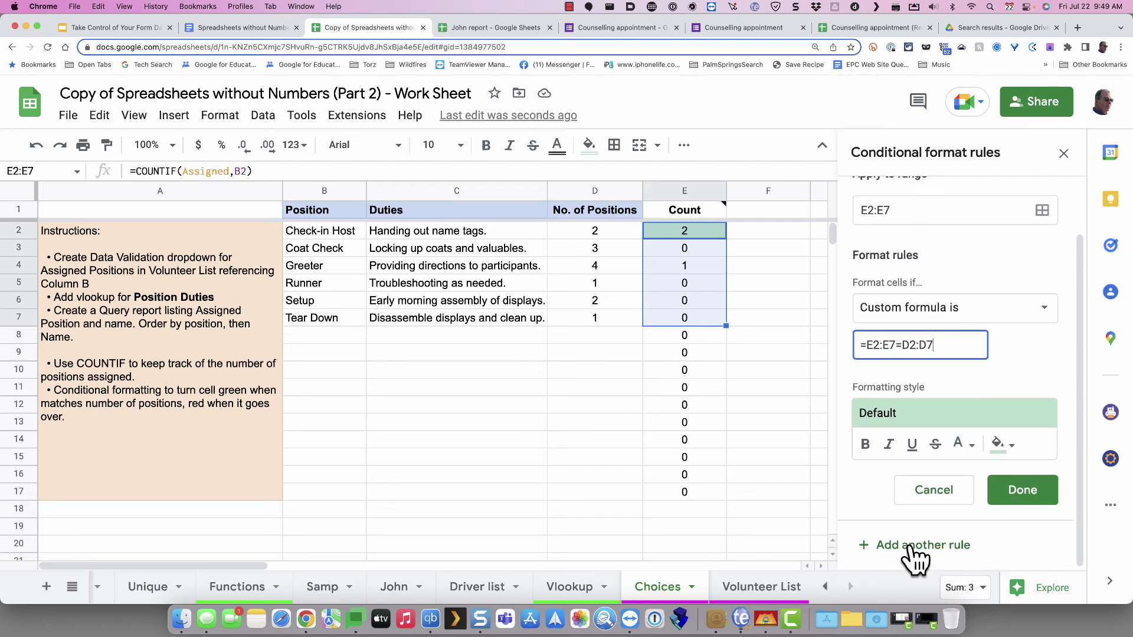
{"action": "left_click", "coordinate": [916, 555]}
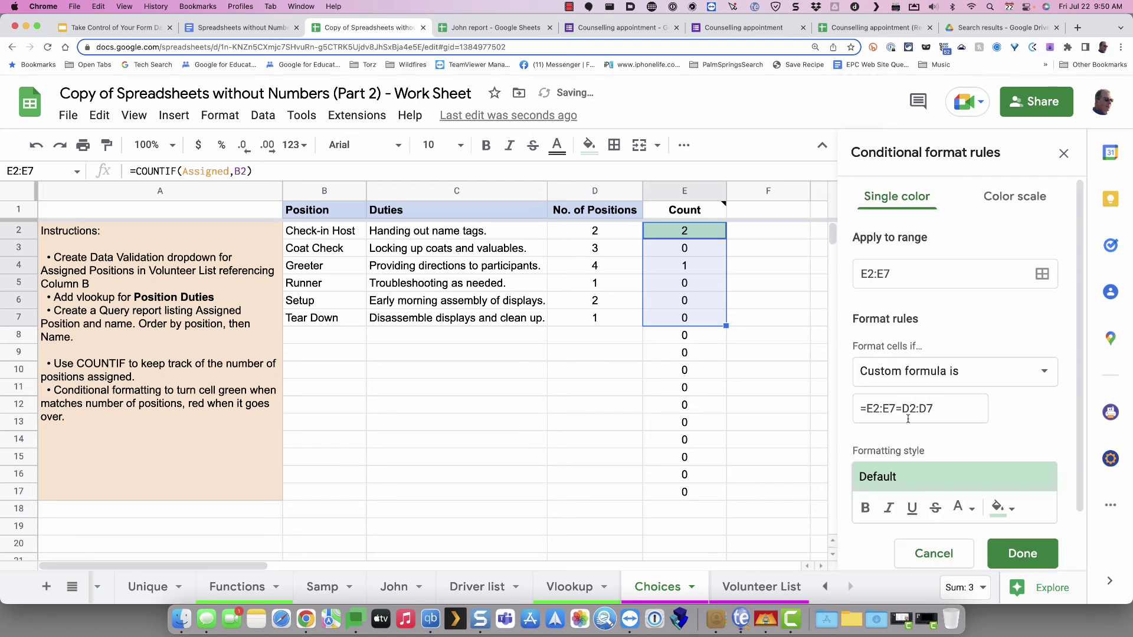
{"action": "left_click", "coordinate": [902, 408]}
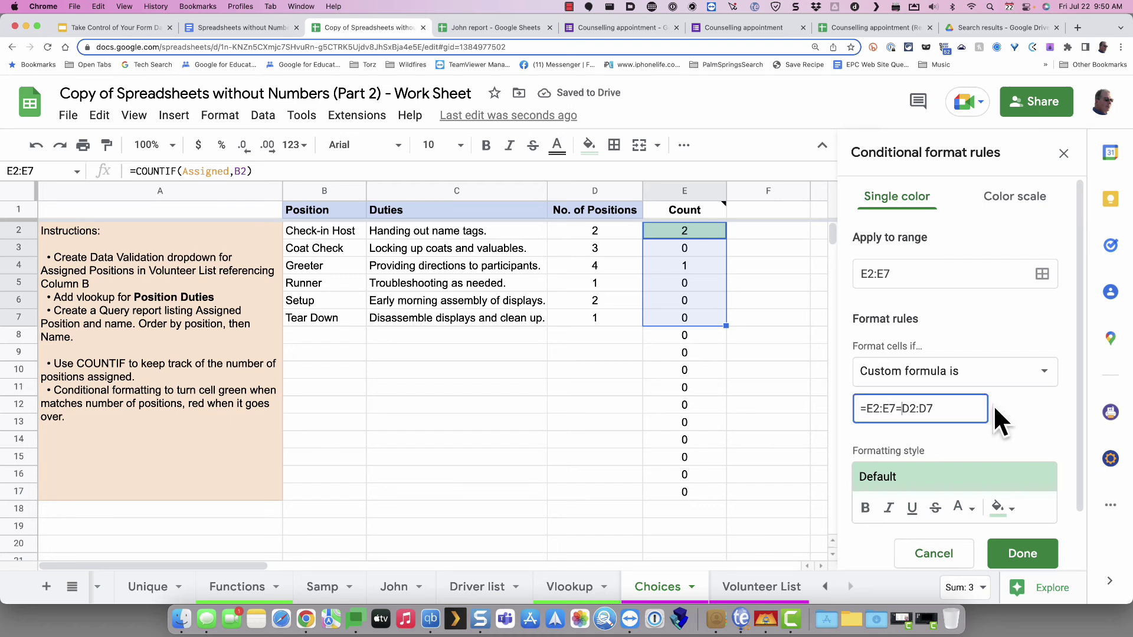
{"action": "key", "text": "BackSpace"}
{"action": "type", "text": ">"}
{"action": "left_click", "coordinate": [1008, 478]}
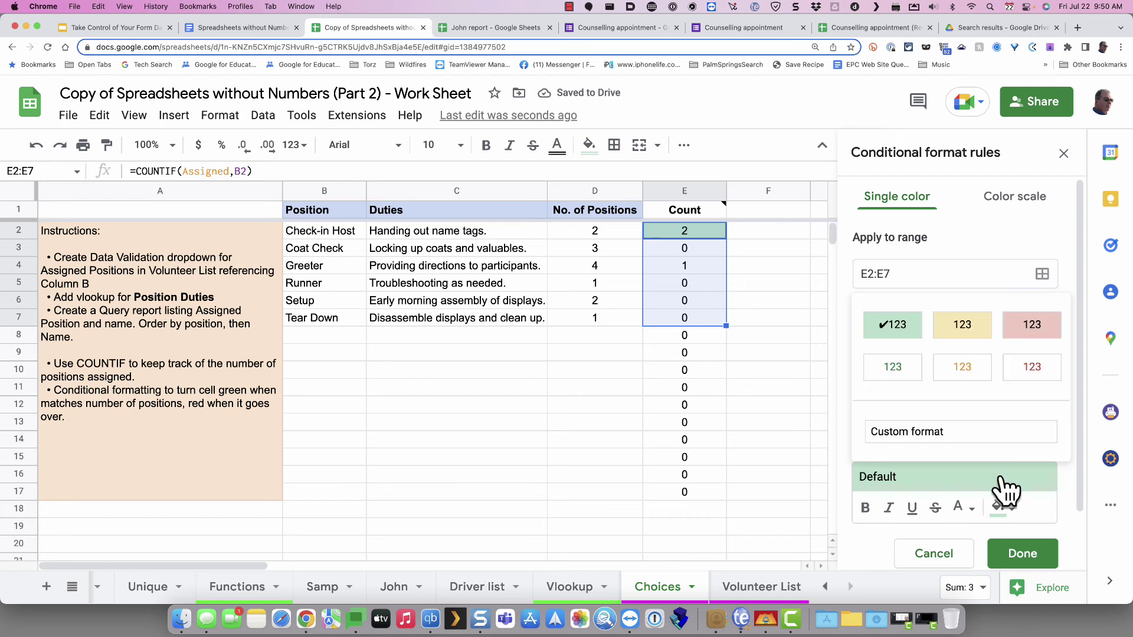
{"action": "left_click", "coordinate": [1037, 332]}
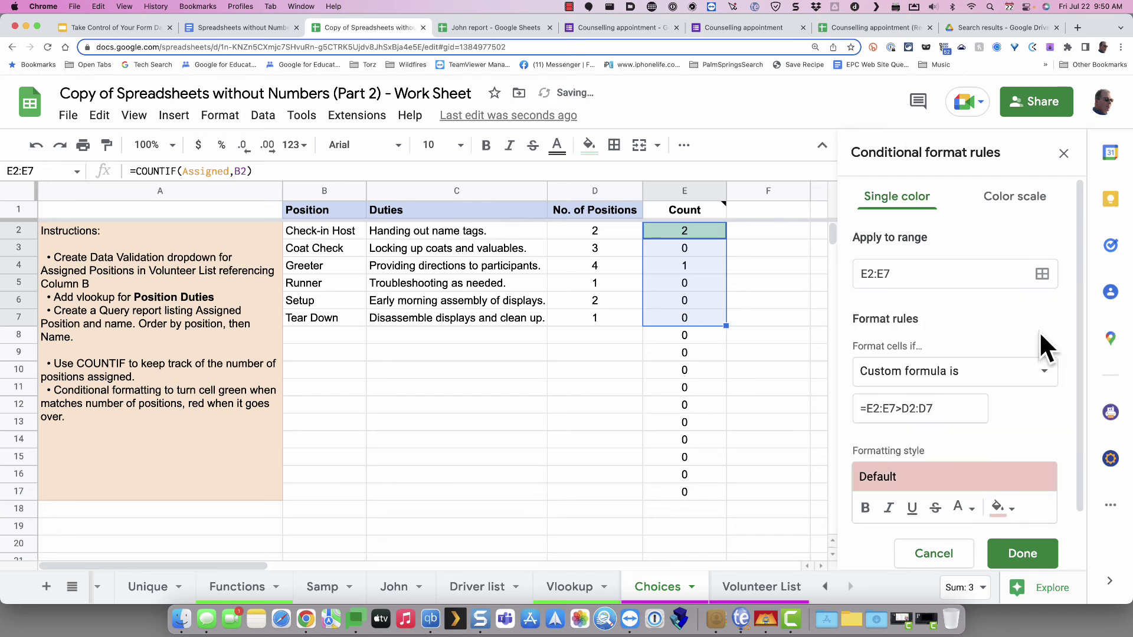
{"action": "left_click", "coordinate": [1022, 558]}
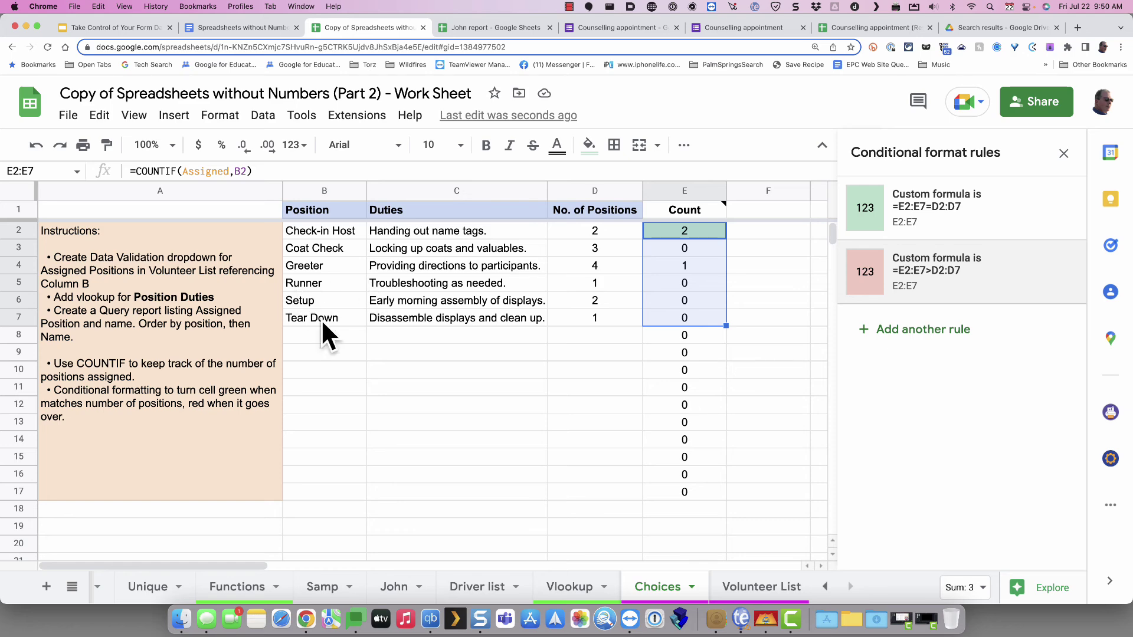
- Assign Runner in E5 and Check-in Host in E6, checking Choices after each
{"action": "left_click", "coordinate": [777, 580]}
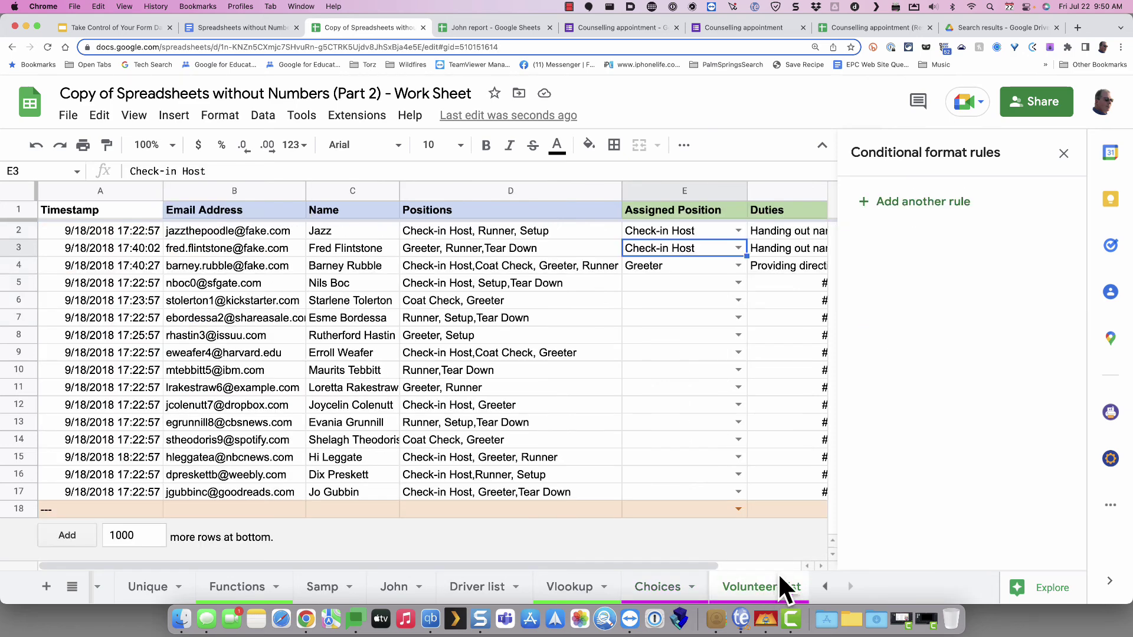
{"action": "left_click", "coordinate": [738, 283]}
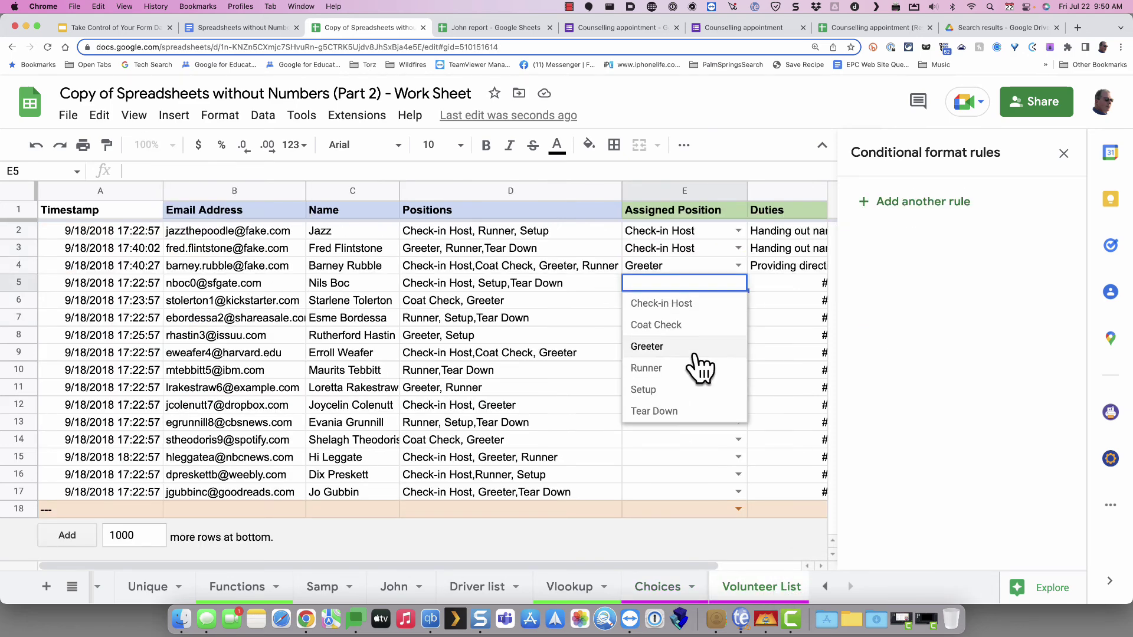
{"action": "left_click", "coordinate": [678, 367]}
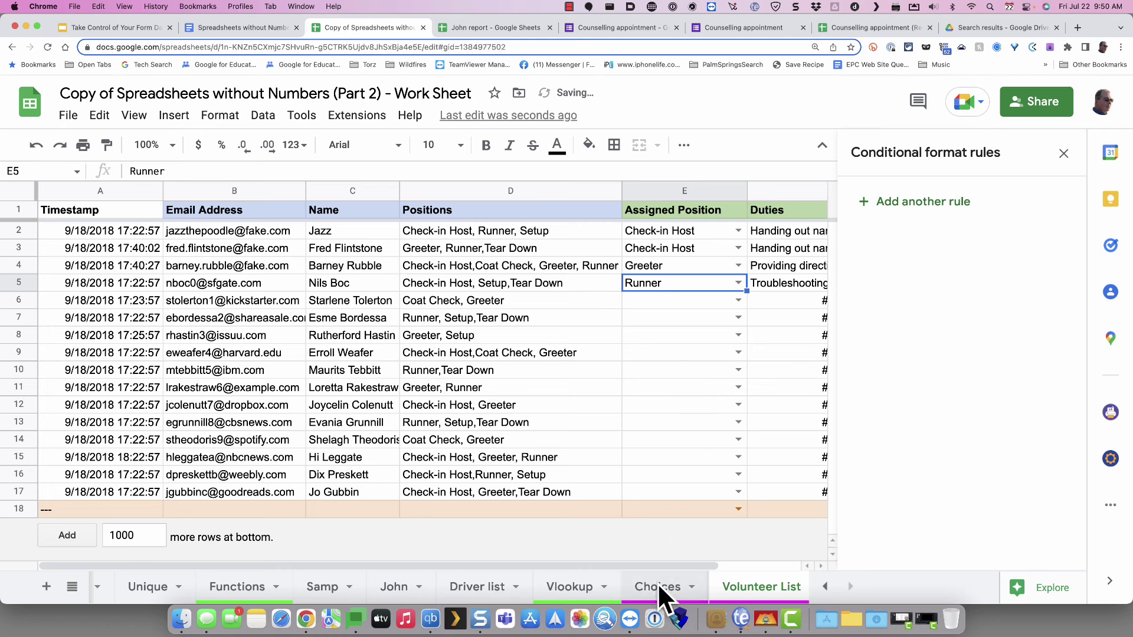
{"action": "left_click", "coordinate": [658, 584]}
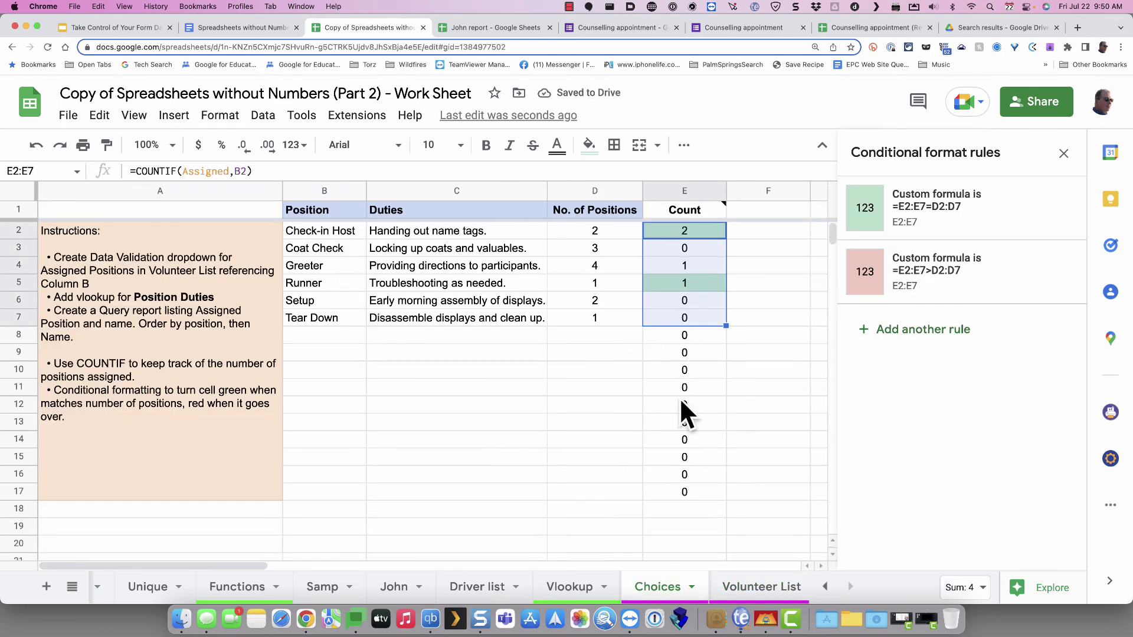
{"action": "left_click", "coordinate": [755, 593]}
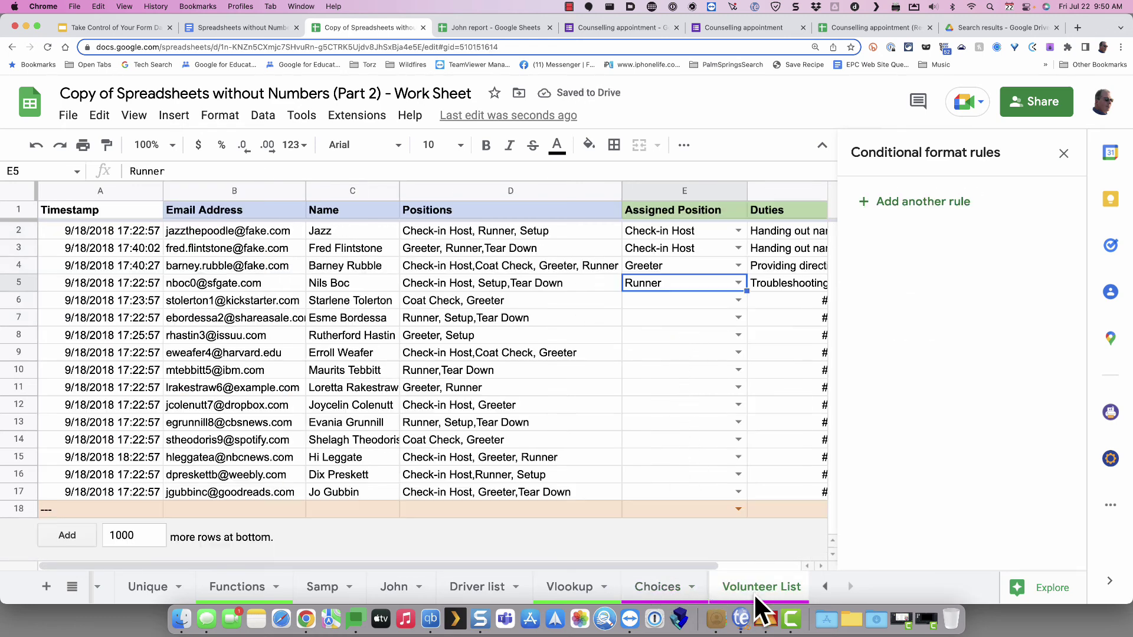
{"action": "left_click", "coordinate": [738, 302]}
{"action": "left_click", "coordinate": [704, 316]}
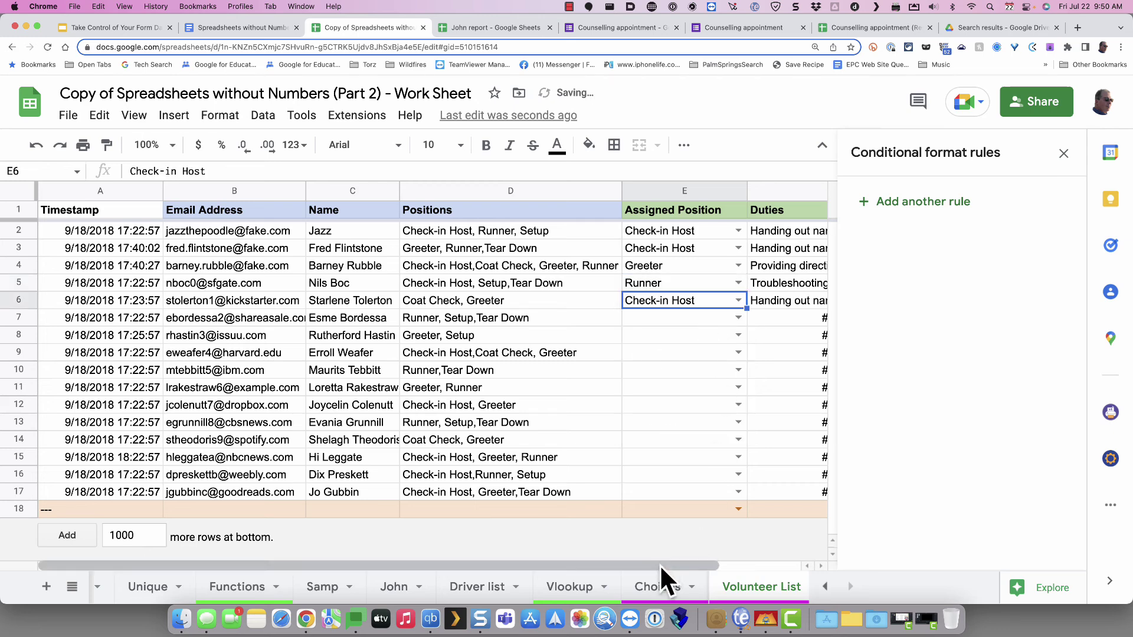
{"action": "left_click", "coordinate": [656, 583]}
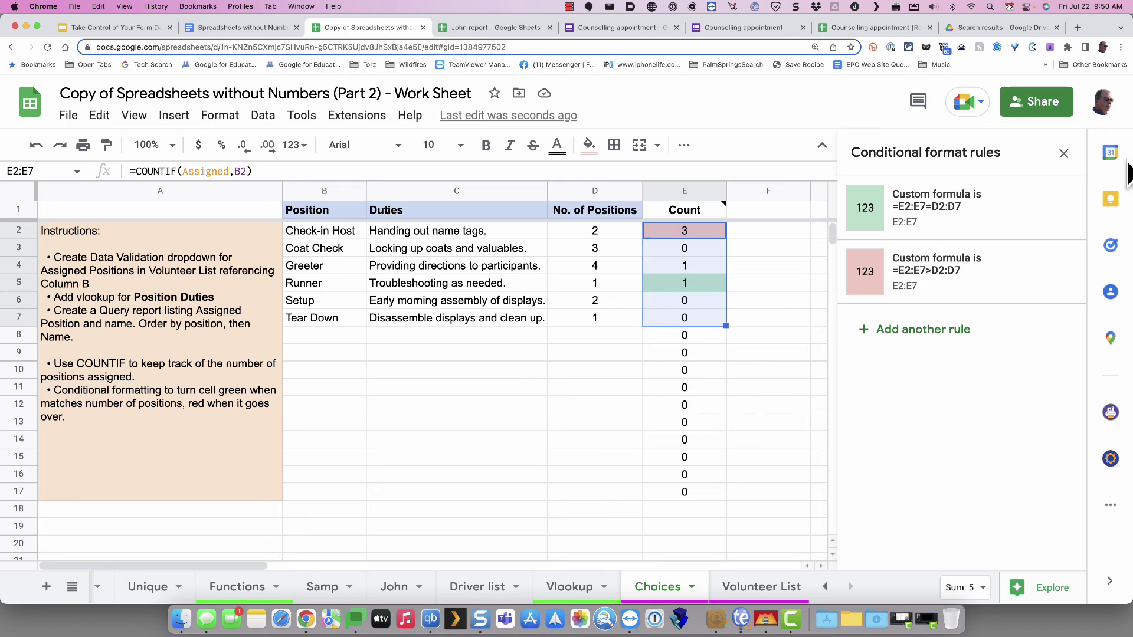
- Close the conditional format rules panel and flip between Choices and Volunteer List
{"action": "left_click", "coordinate": [1063, 153]}
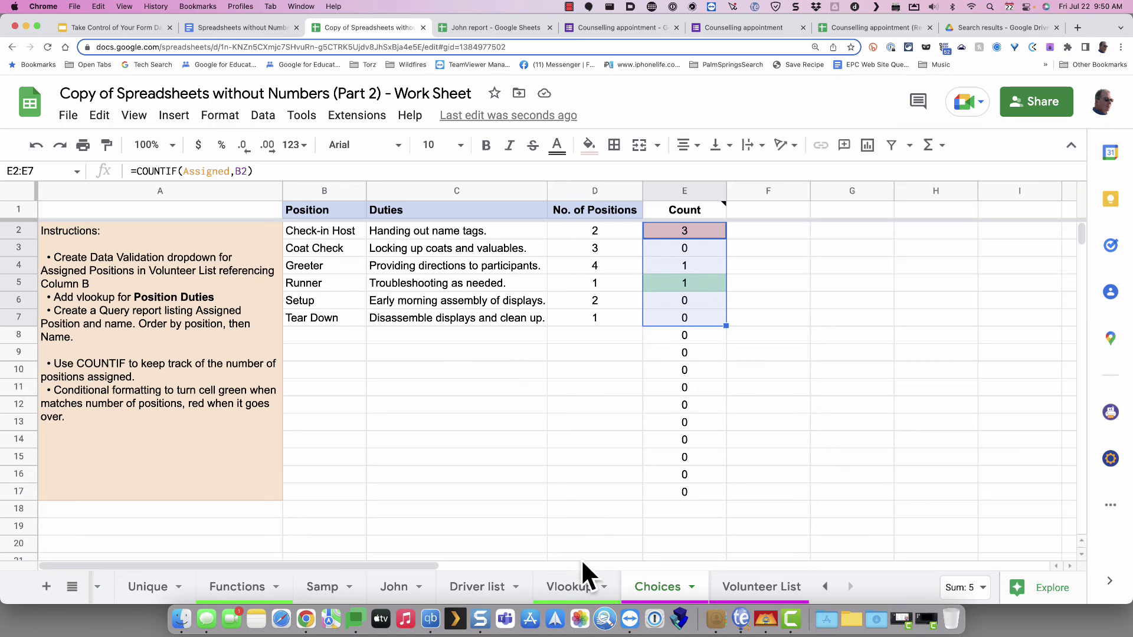
{"action": "left_click", "coordinate": [578, 590]}
{"action": "left_click", "coordinate": [741, 585]}
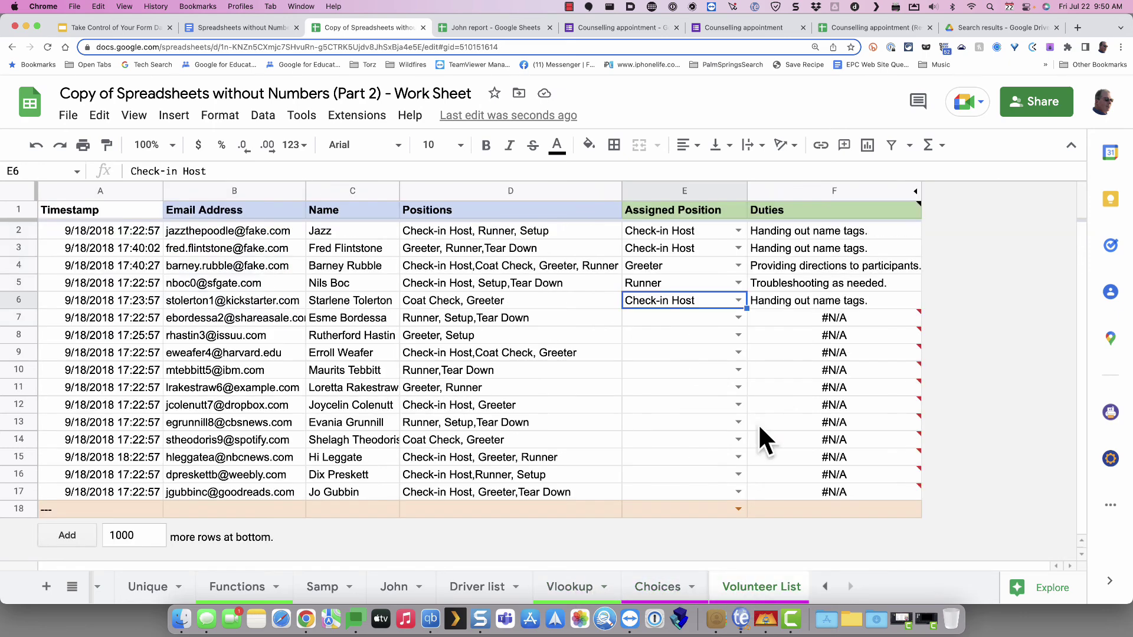
{"action": "left_click", "coordinate": [661, 588]}
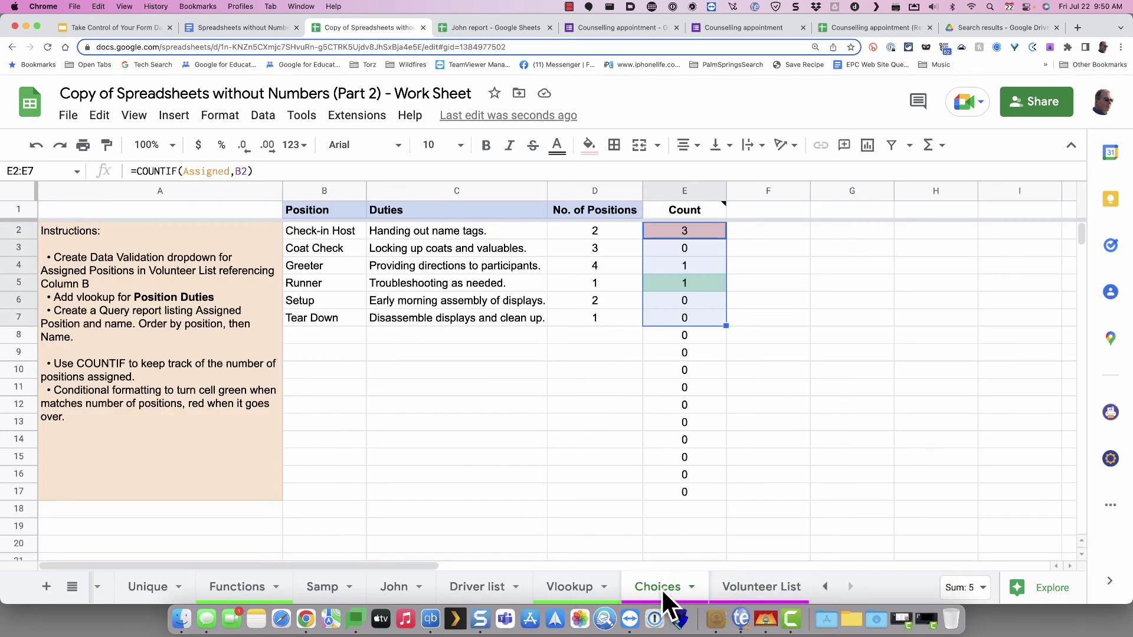
{"action": "left_click", "coordinate": [759, 590]}
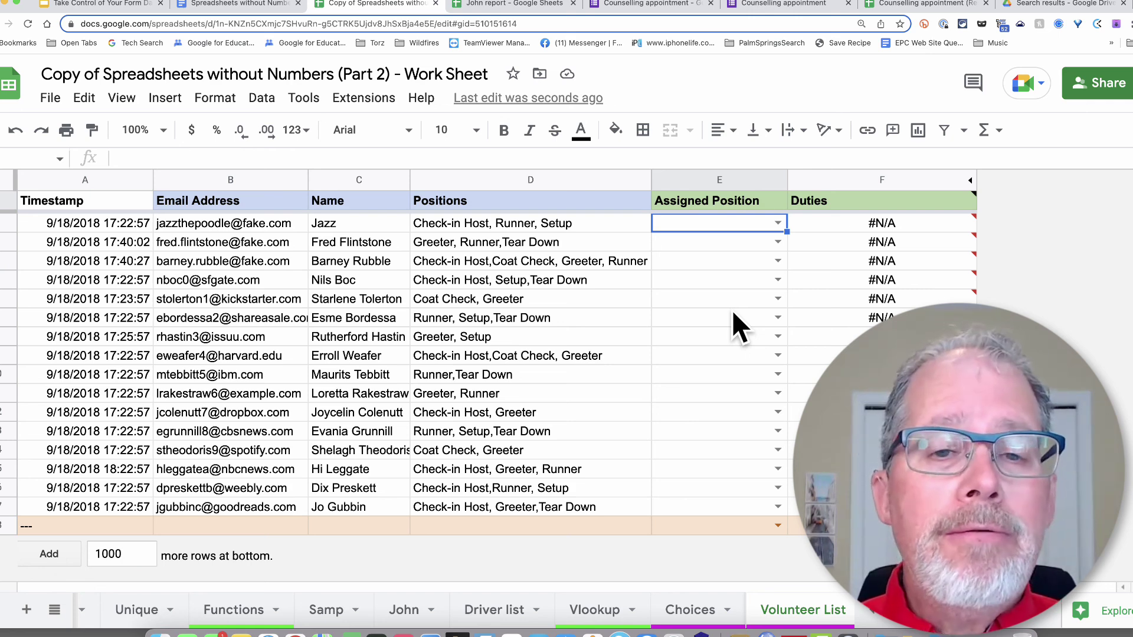
- Select Volunteer List columns D and E and bring up the filter view options
{"action": "left_click", "coordinate": [501, 177]}
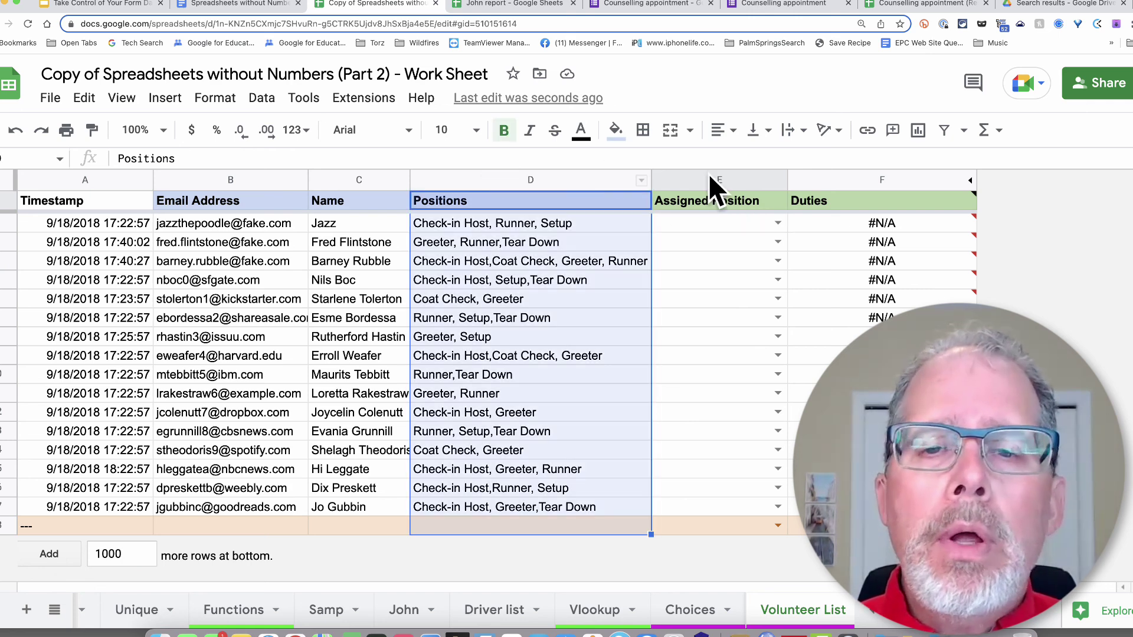
{"action": "left_click", "coordinate": [720, 178], "text": "shift"}
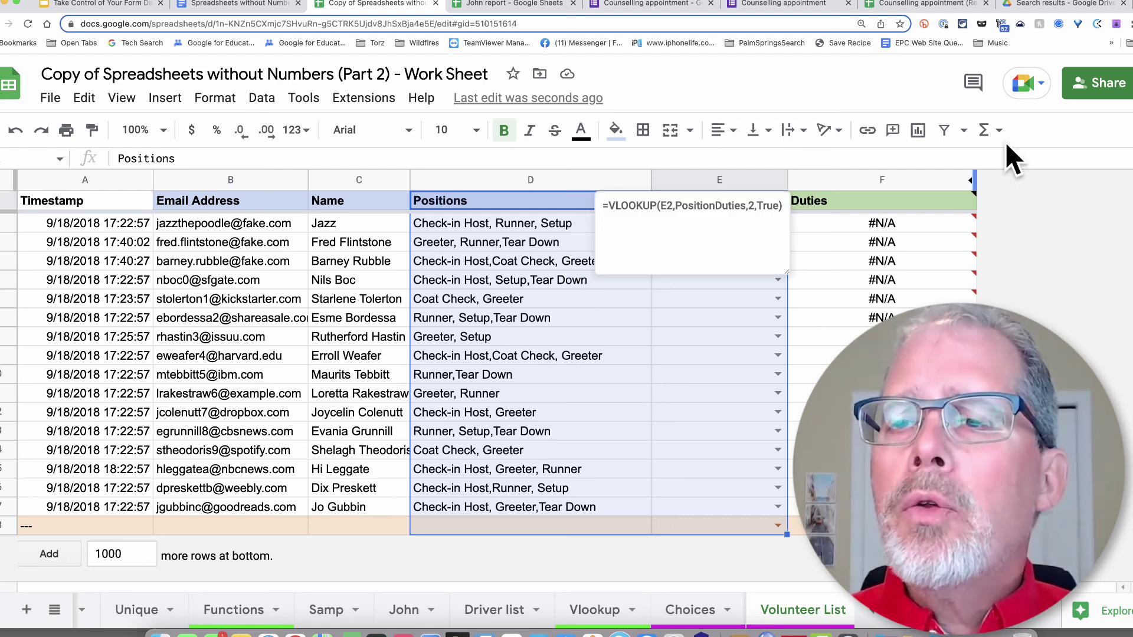
{"action": "left_click", "coordinate": [965, 132]}
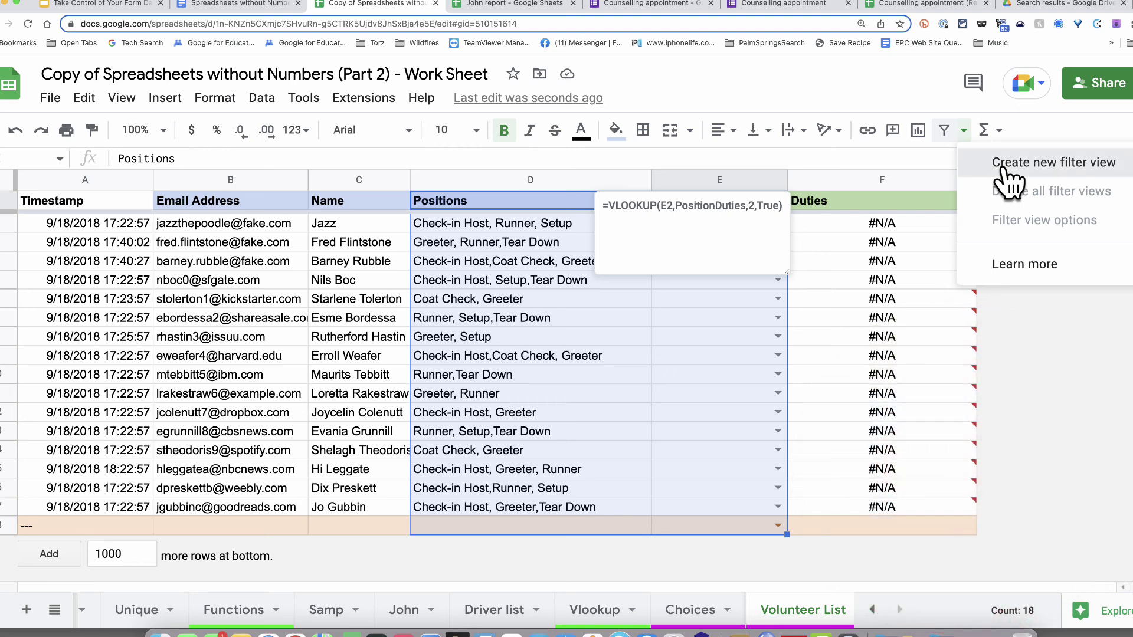
- Create a new filter view over D1:E18 named Check-in Host
{"action": "left_click", "coordinate": [1011, 165]}
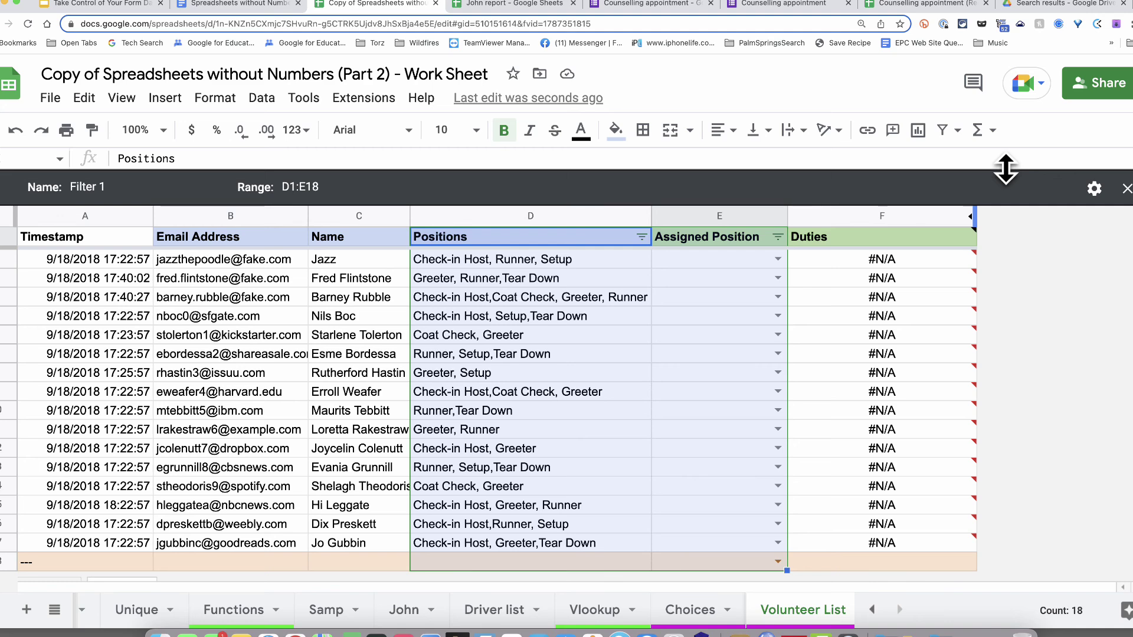
{"action": "left_click", "coordinate": [87, 185]}
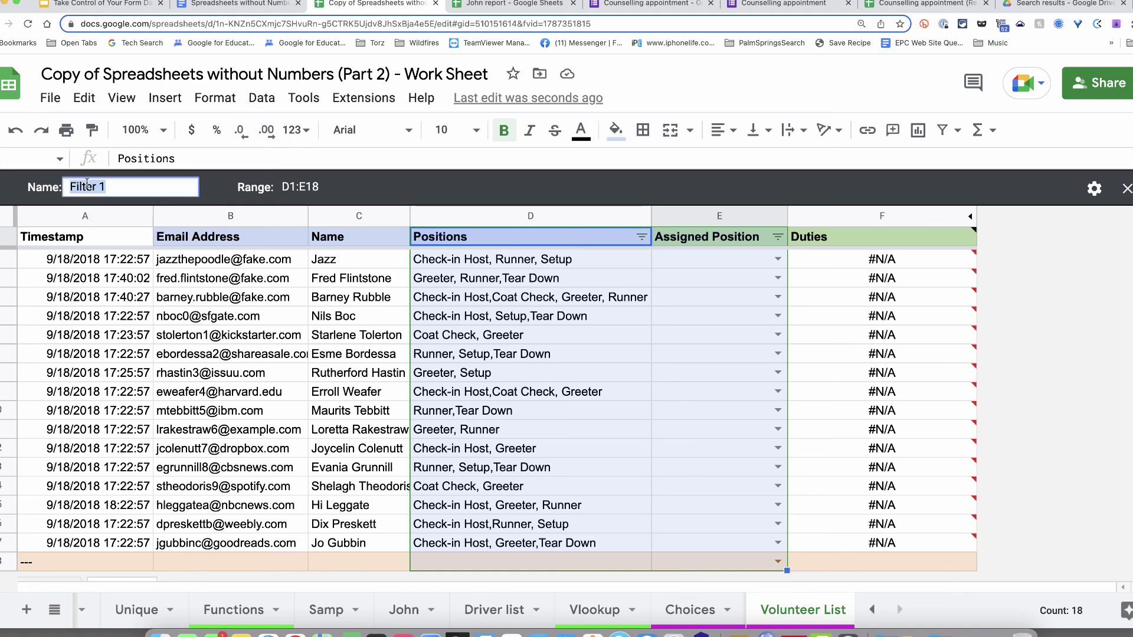
{"action": "type", "text": "Check-in Host"}
{"action": "key", "text": "Return"}
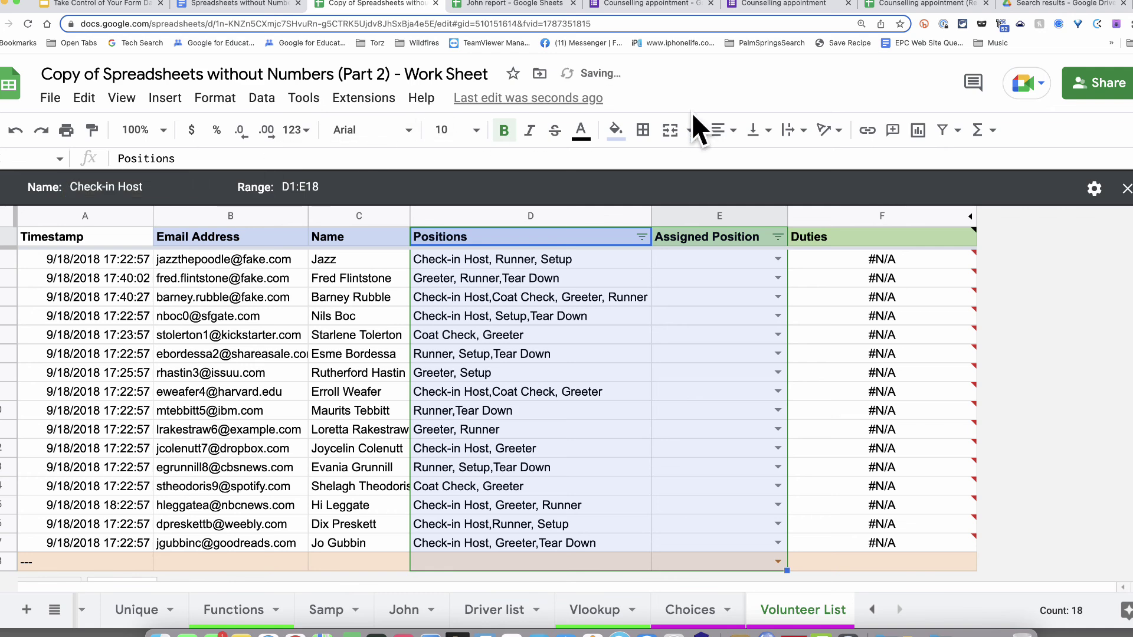
- Set the Positions column filter to condition Text contains, ready for a value
{"action": "left_click", "coordinate": [642, 236]}
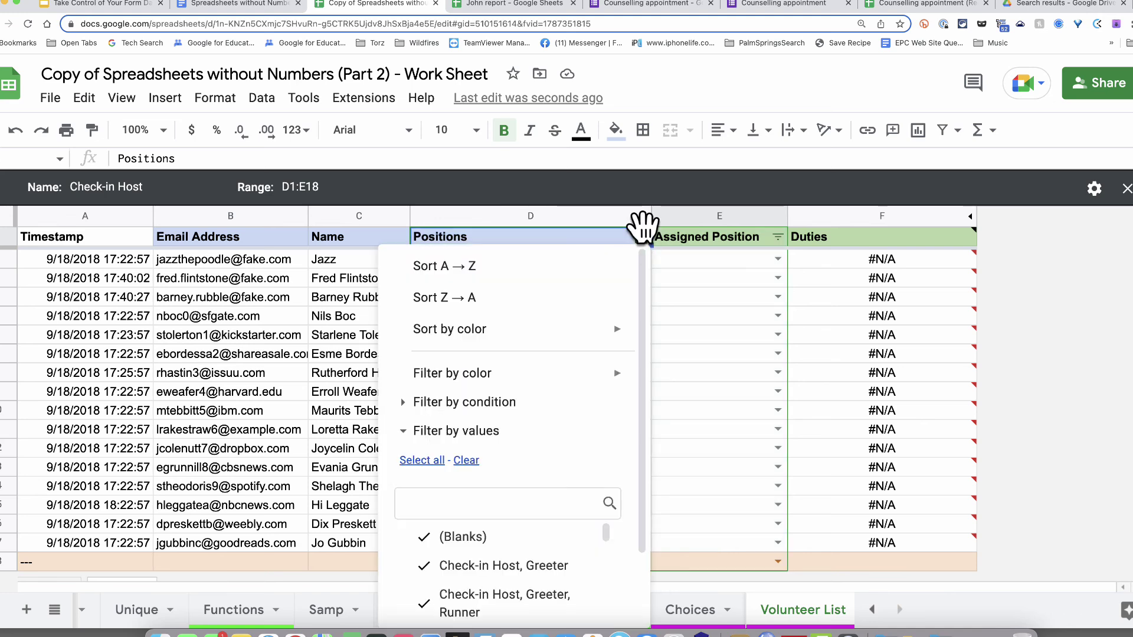
{"action": "scroll", "coordinate": [594, 394], "scroll_direction": "down", "scroll_amount": 3}
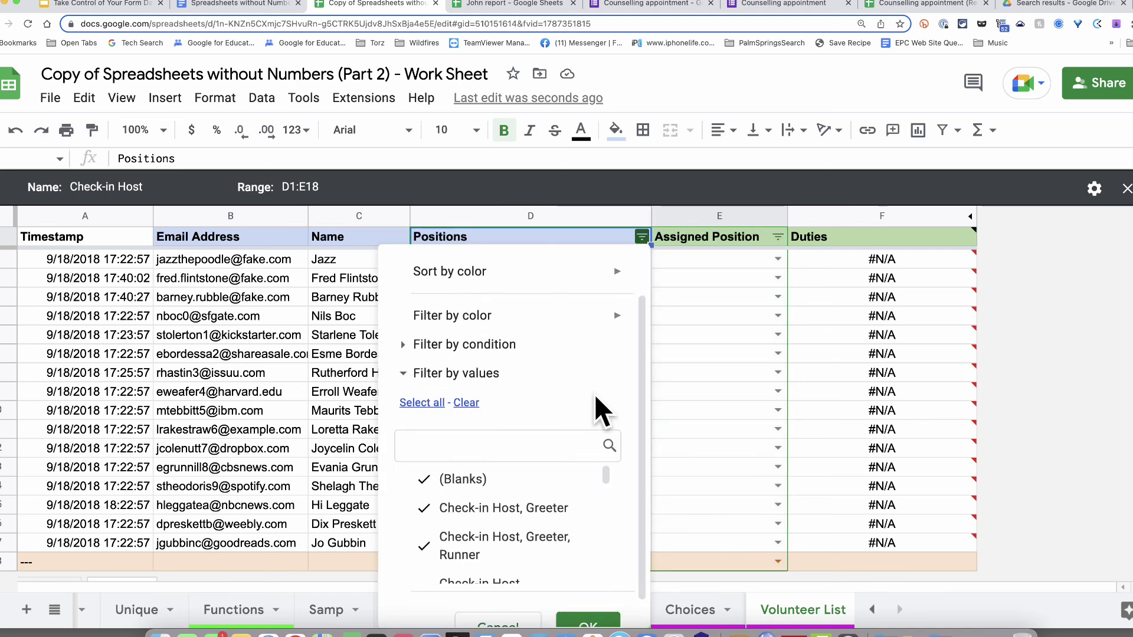
{"action": "scroll", "coordinate": [534, 526], "scroll_direction": "down", "scroll_amount": 2}
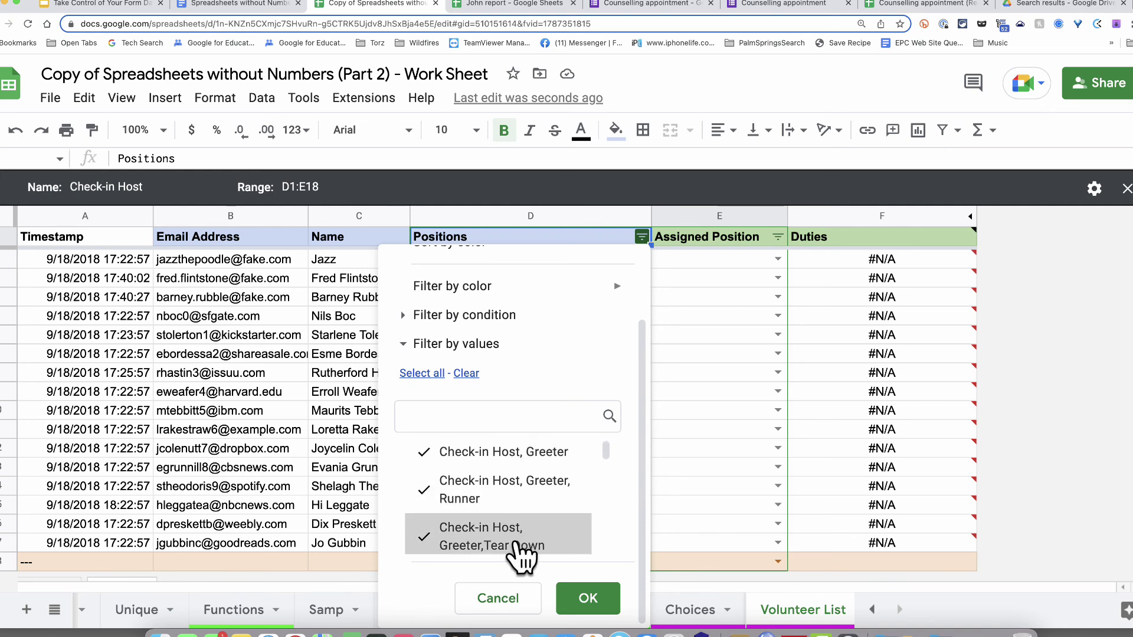
{"action": "scroll", "coordinate": [519, 450], "scroll_direction": "down", "scroll_amount": 1}
{"action": "scroll", "coordinate": [572, 531], "scroll_direction": "up", "scroll_amount": 3}
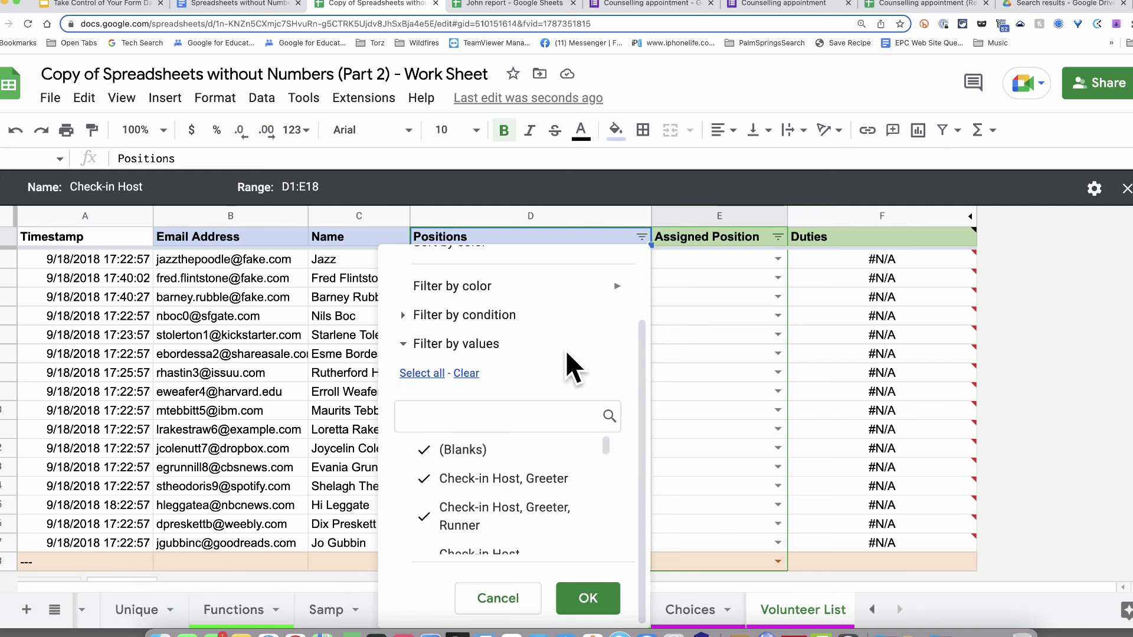
{"action": "scroll", "coordinate": [565, 349], "scroll_direction": "up", "scroll_amount": 1}
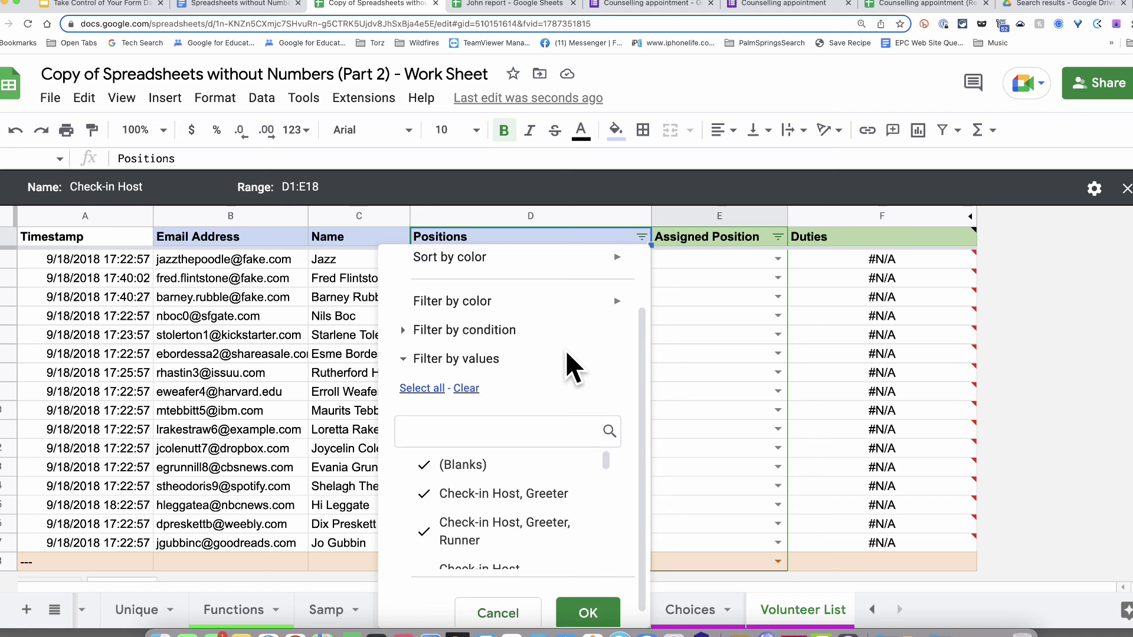
{"action": "left_click", "coordinate": [396, 330]}
{"action": "left_click", "coordinate": [447, 367]}
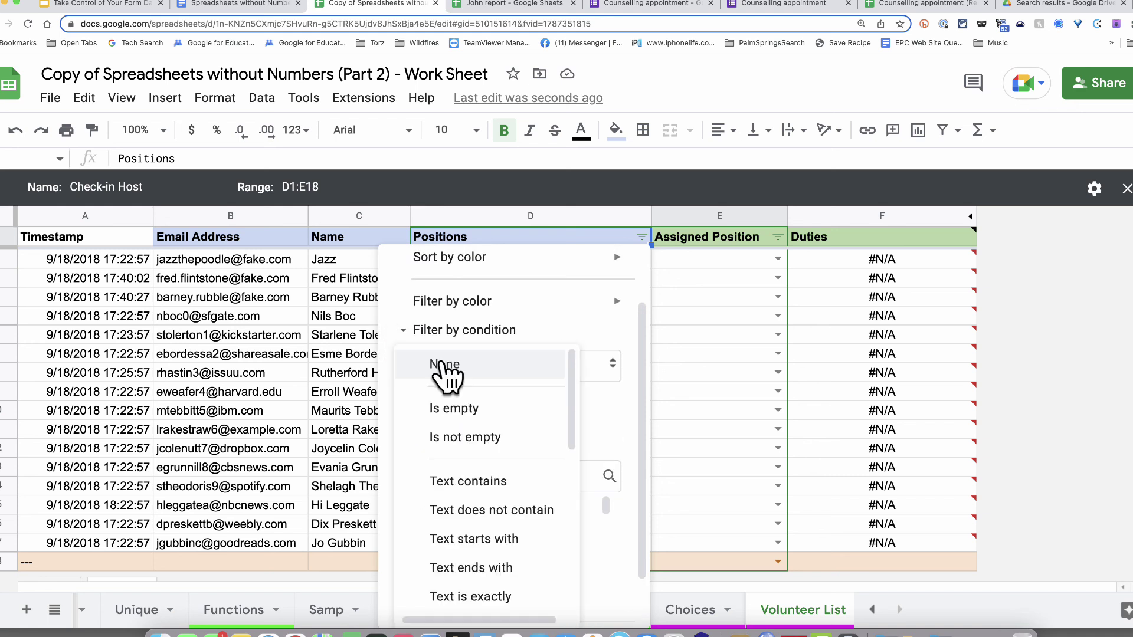
{"action": "left_click", "coordinate": [473, 482]}
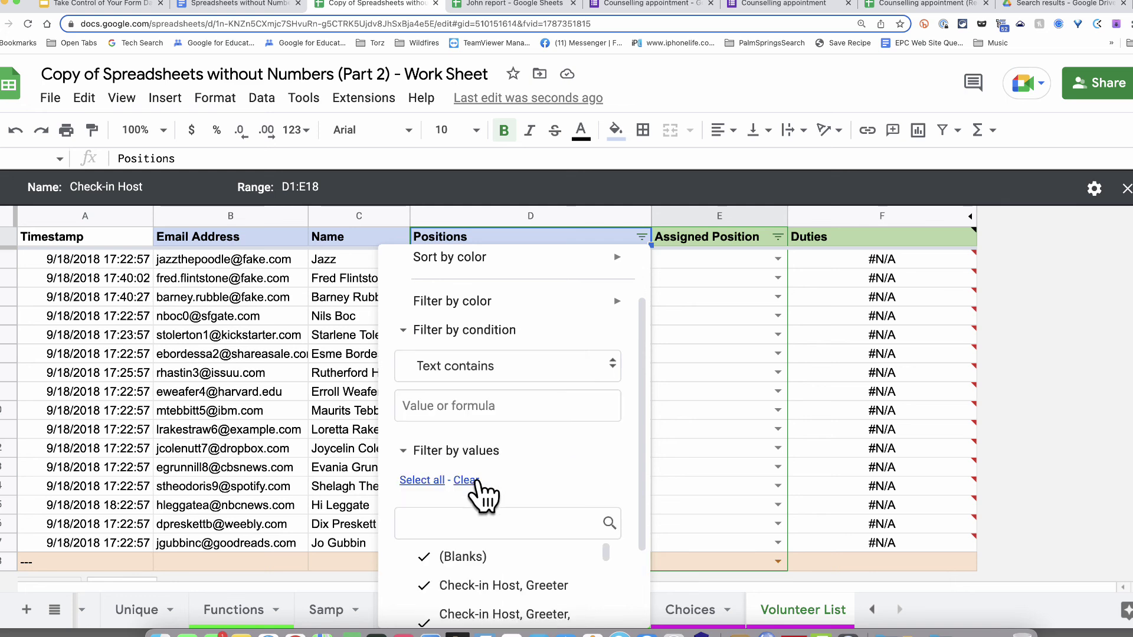
{"action": "left_click", "coordinate": [466, 407]}
- Apply the Positions contains Host filter and assign Check-in Host to the first two volunteers
{"action": "type", "text": "Host"}
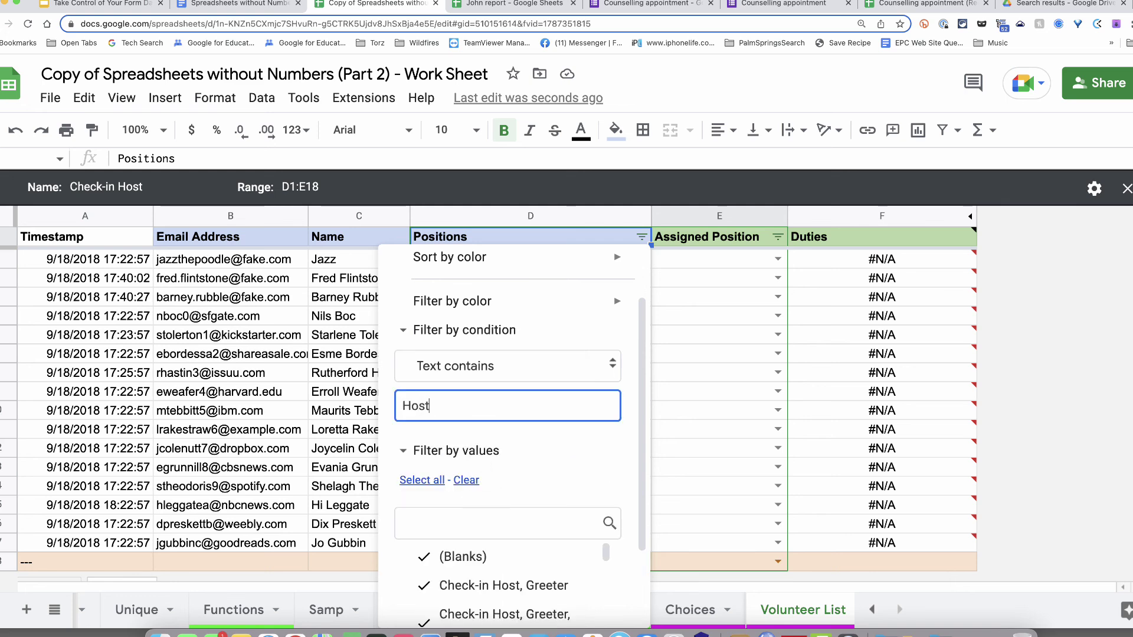
{"action": "scroll", "coordinate": [637, 481], "scroll_direction": "down", "scroll_amount": 3}
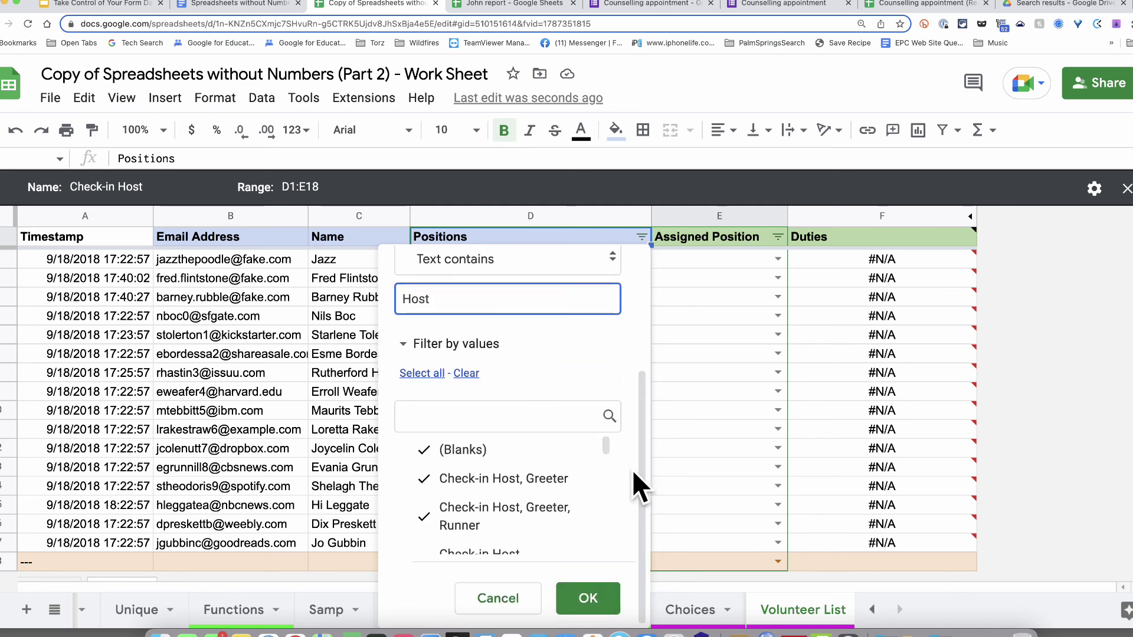
{"action": "left_click", "coordinate": [587, 598]}
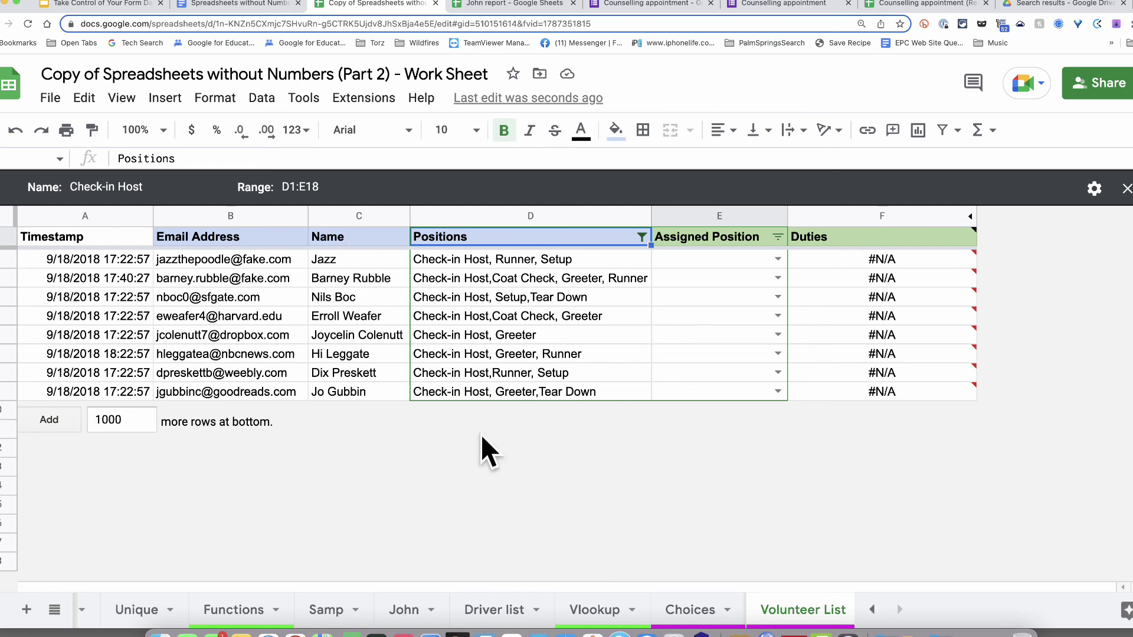
{"action": "left_click", "coordinate": [778, 259]}
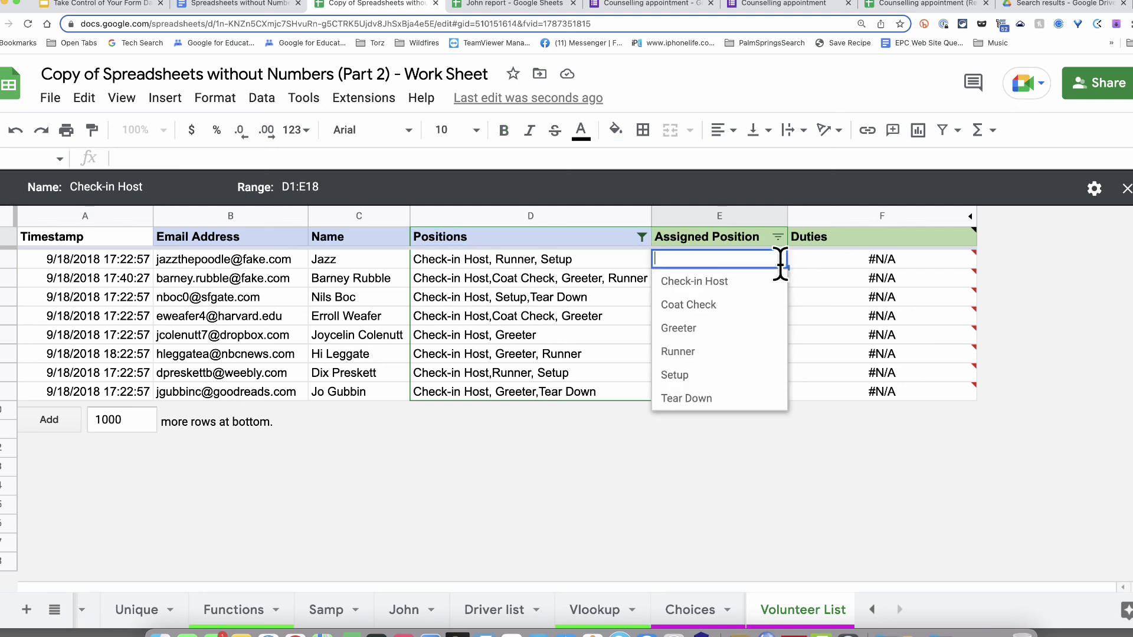
{"action": "left_click", "coordinate": [756, 281]}
{"action": "left_click", "coordinate": [777, 279]}
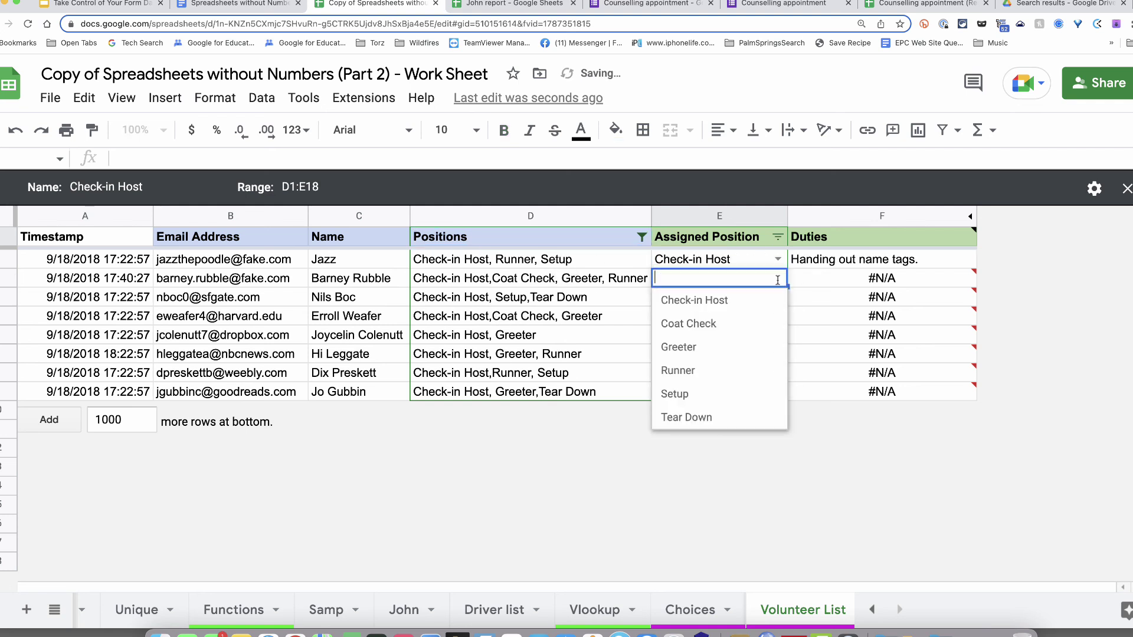
{"action": "left_click", "coordinate": [758, 302]}
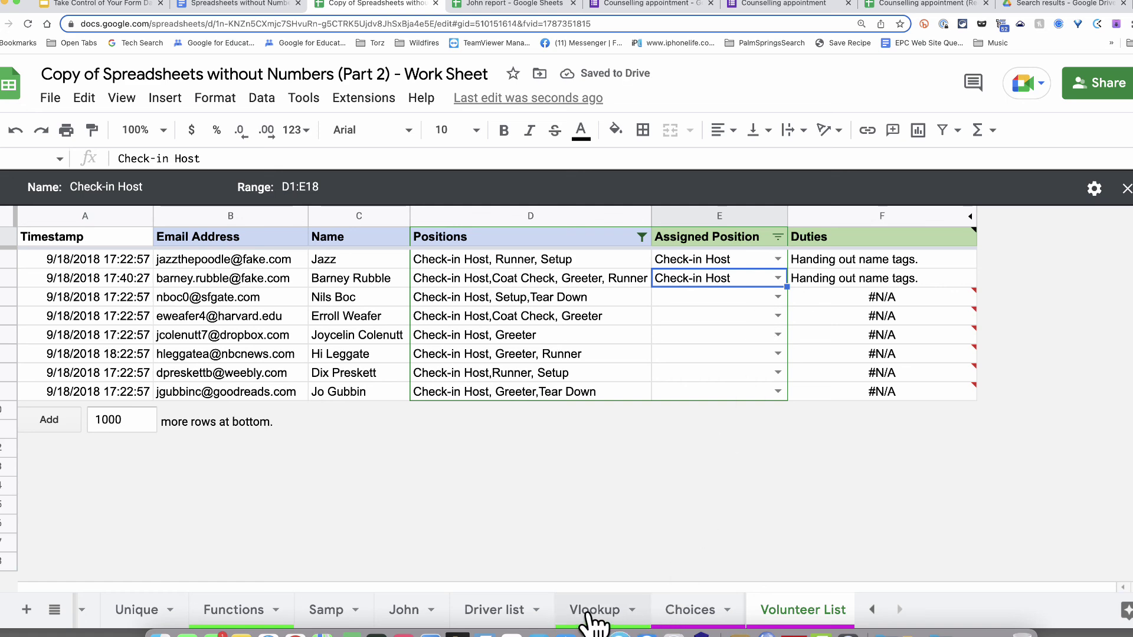
- Confirm on Choices that Check-in Host counts 2 in green, then return to Volunteer List
{"action": "left_click", "coordinate": [713, 617]}
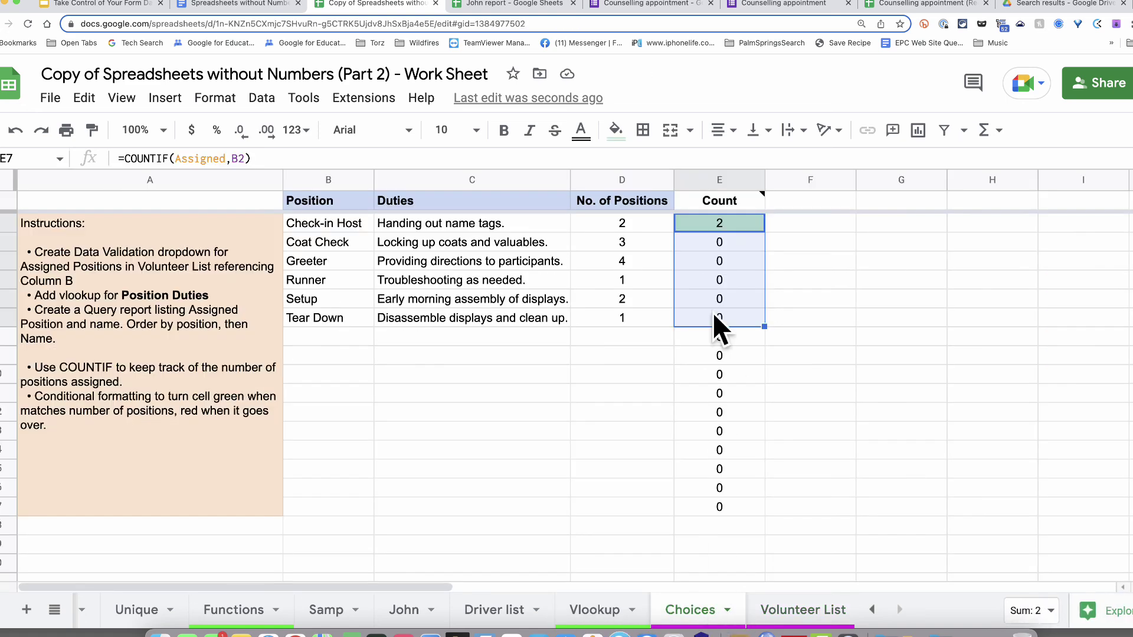
{"action": "left_click", "coordinate": [815, 242]}
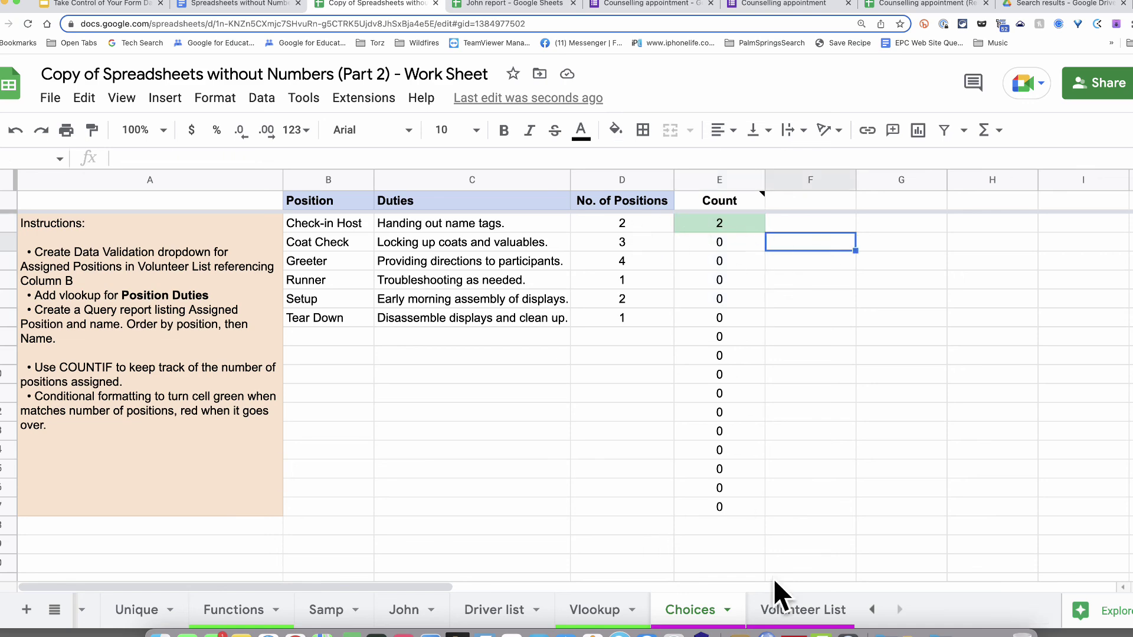
{"action": "left_click", "coordinate": [803, 611]}
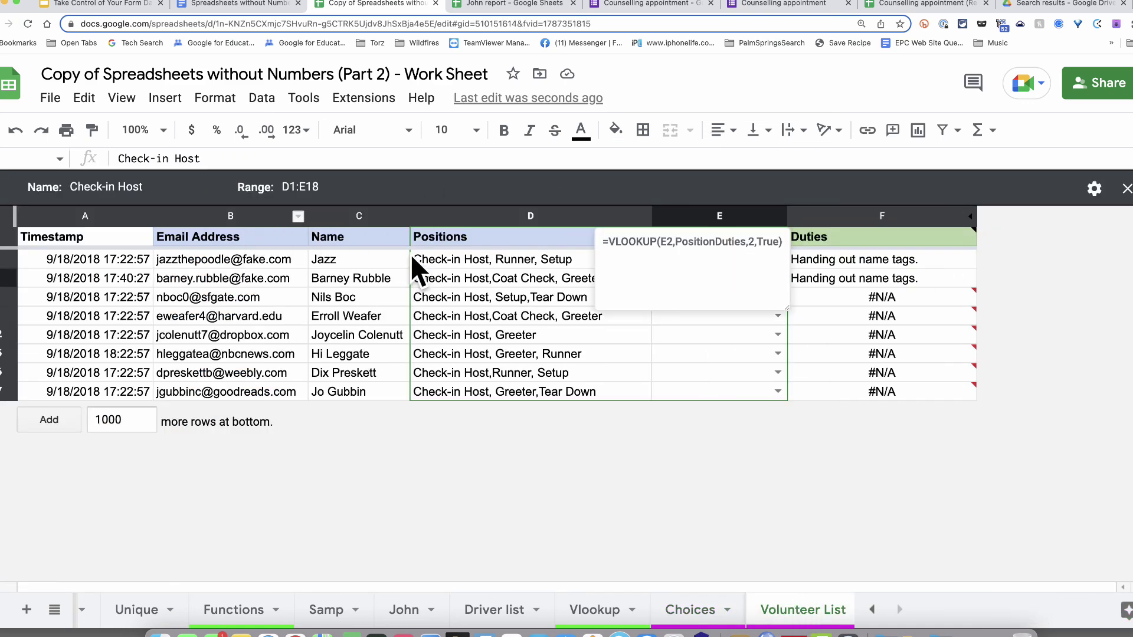
{"action": "left_click", "coordinate": [702, 614]}
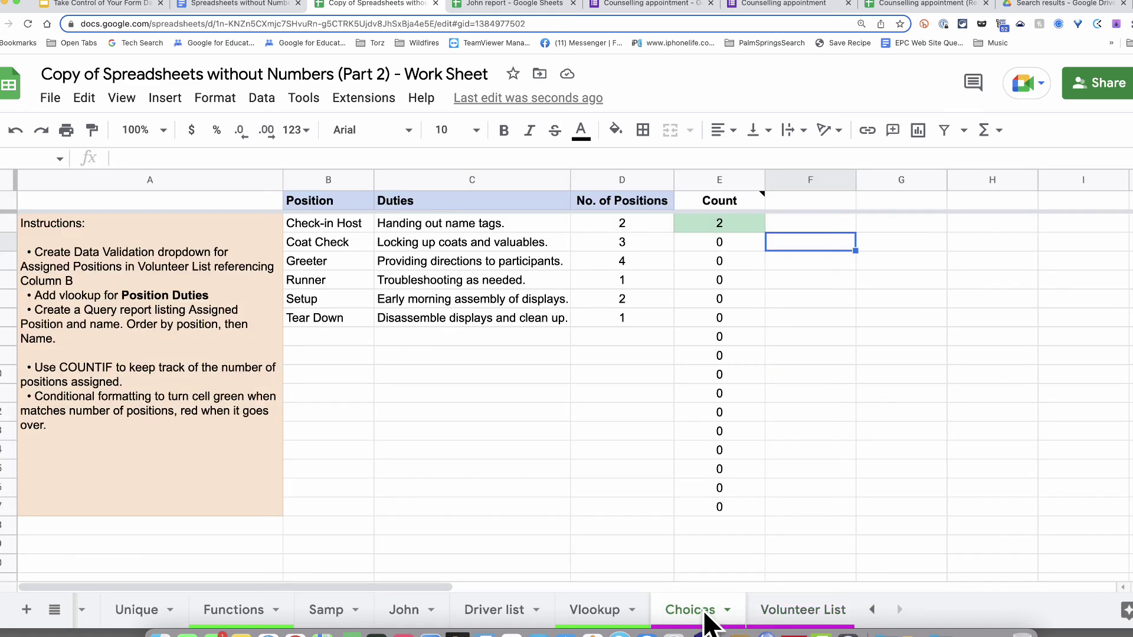
{"action": "left_click", "coordinate": [777, 614]}
- Duplicate the Check-in Host filter view and rename the copy Coat check
{"action": "left_click", "coordinate": [1094, 189]}
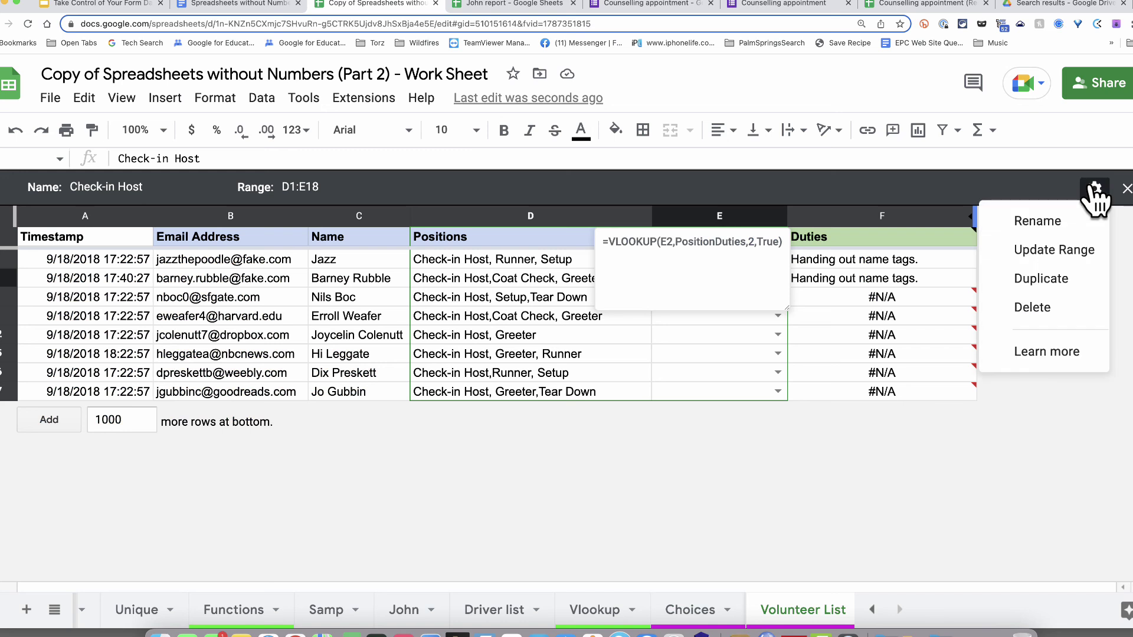
{"action": "left_click", "coordinate": [1070, 285]}
{"action": "left_click", "coordinate": [171, 189]}
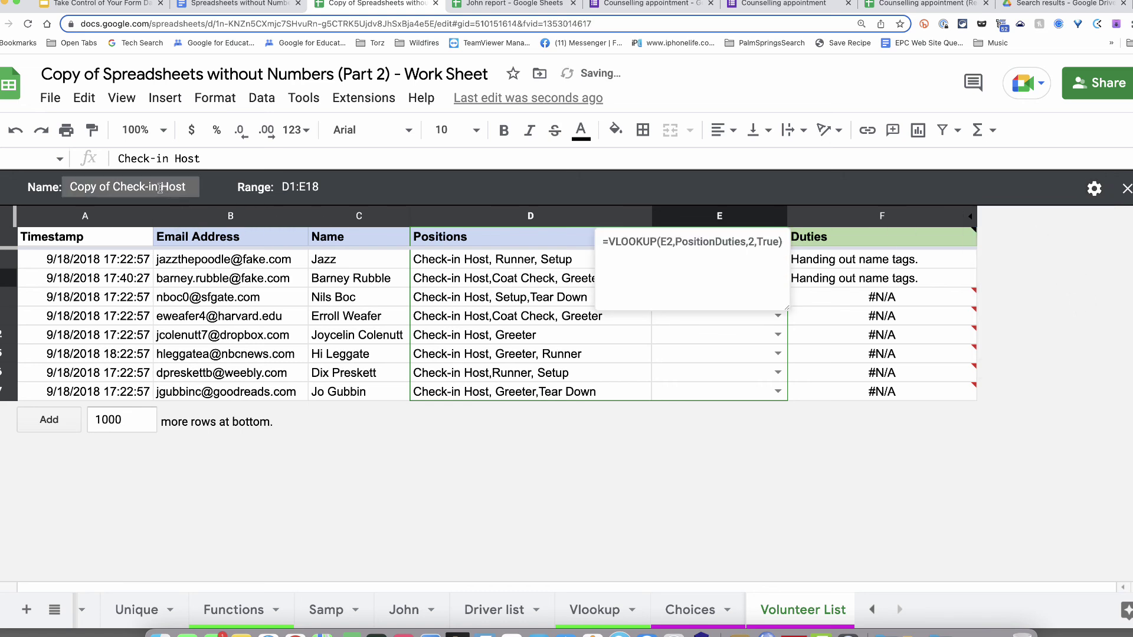
{"action": "type", "text": "Coat check"}
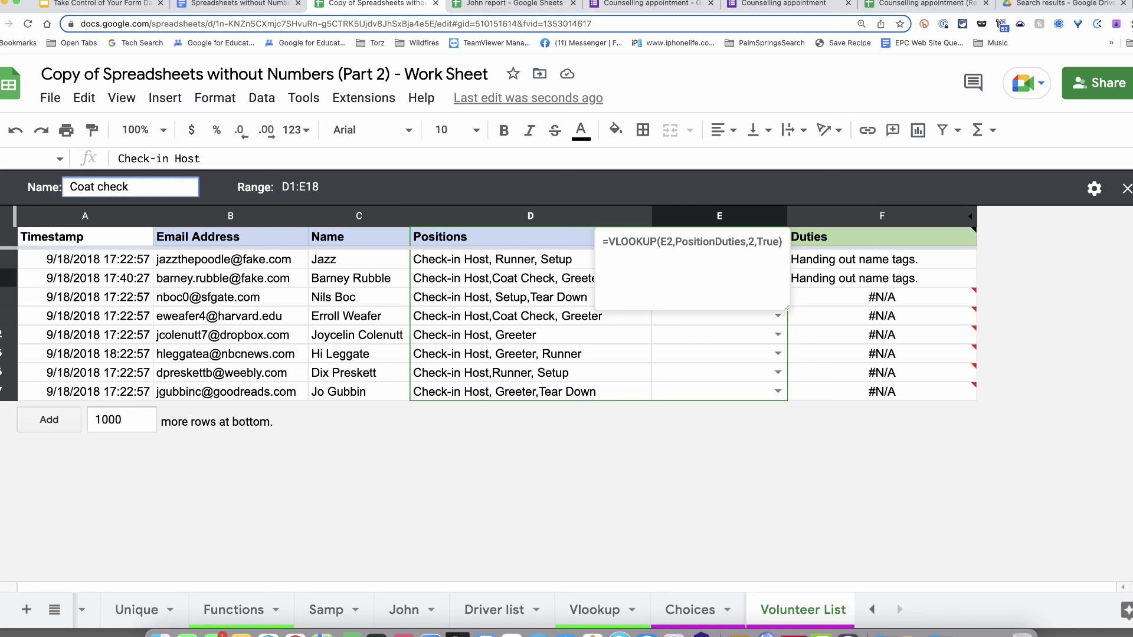
{"action": "key", "text": "Tab"}
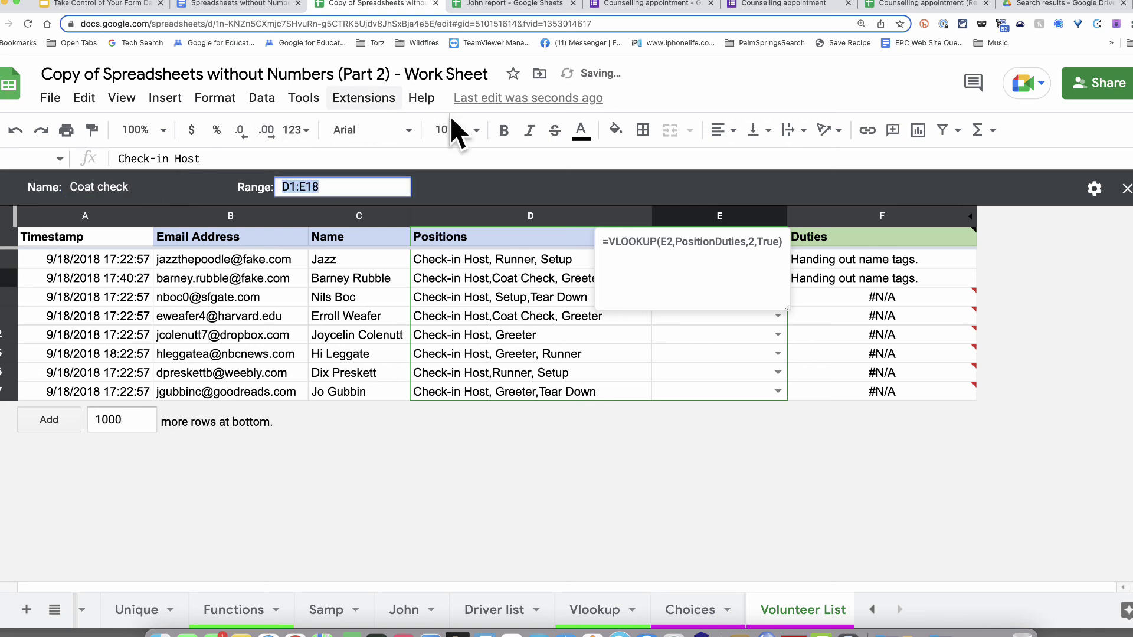
{"action": "left_click", "coordinate": [581, 242]}
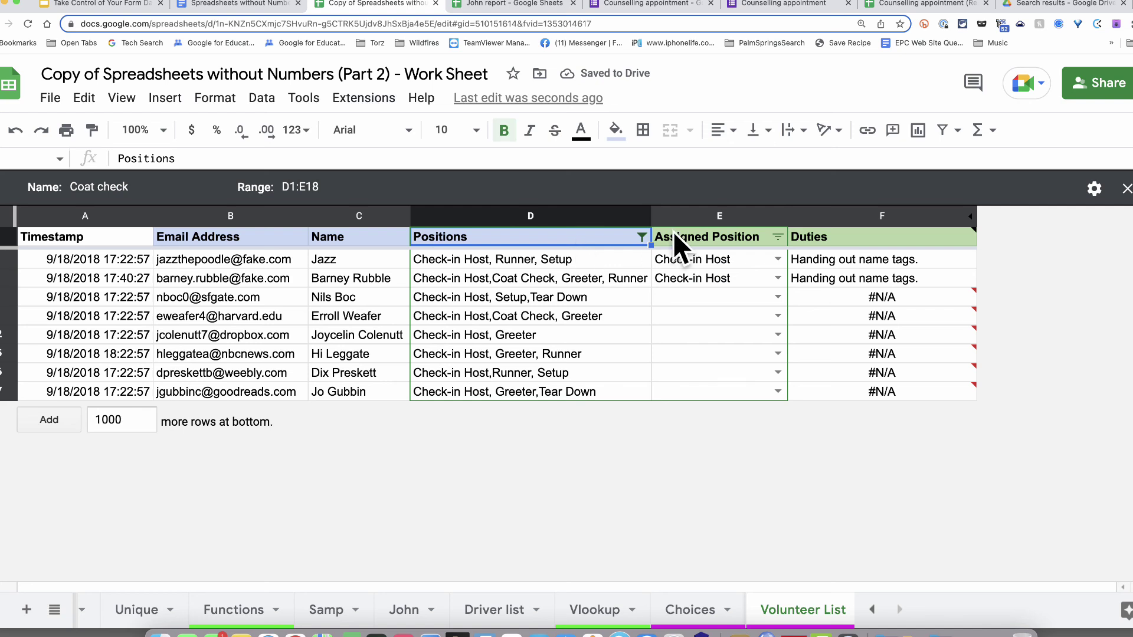
- Change the Positions Text contains value from Host to Coat and apply it
{"action": "left_click", "coordinate": [642, 237]}
{"action": "double_click", "coordinate": [416, 478]}
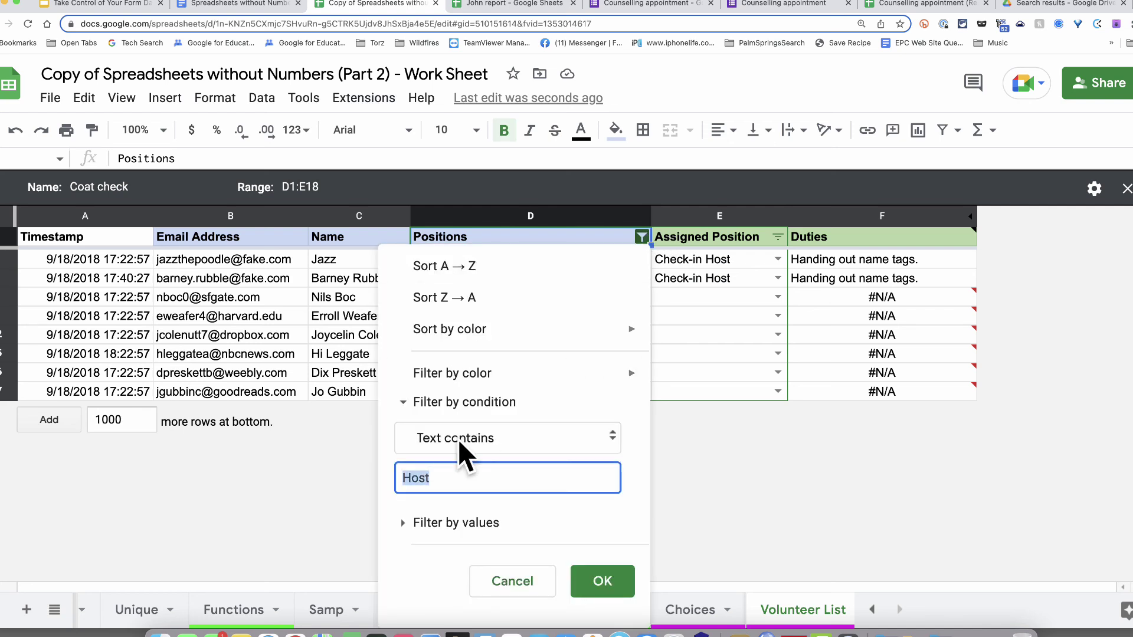
{"action": "type", "text": "Coat"}
{"action": "left_click", "coordinate": [617, 581]}
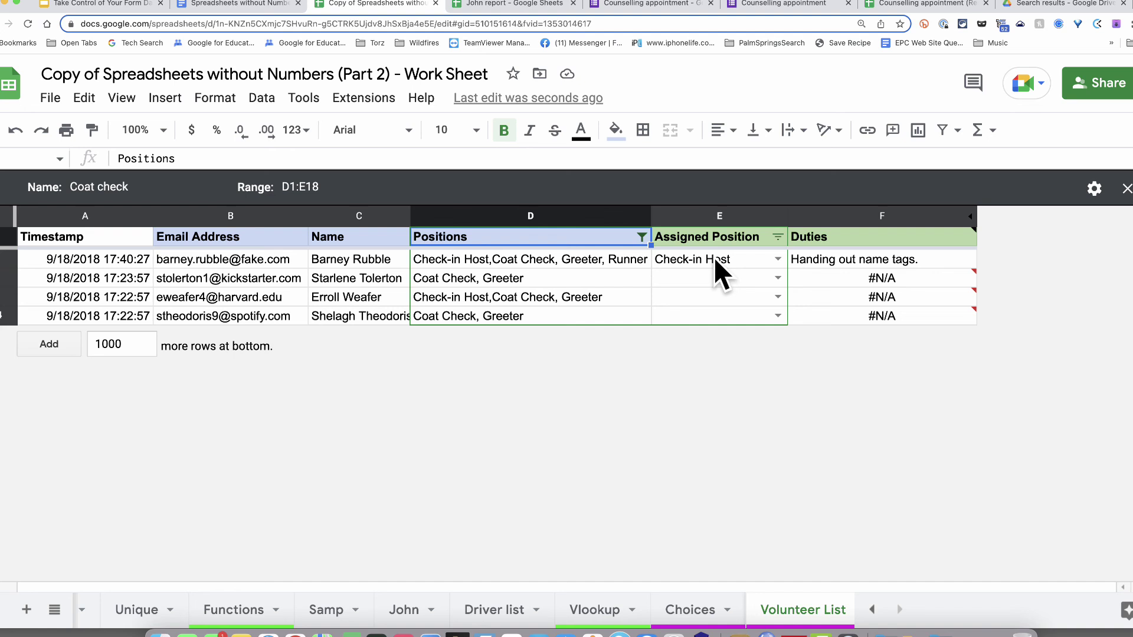
- Filter Assigned Position by condition Is empty to hide assigned volunteers
{"action": "left_click", "coordinate": [778, 237]}
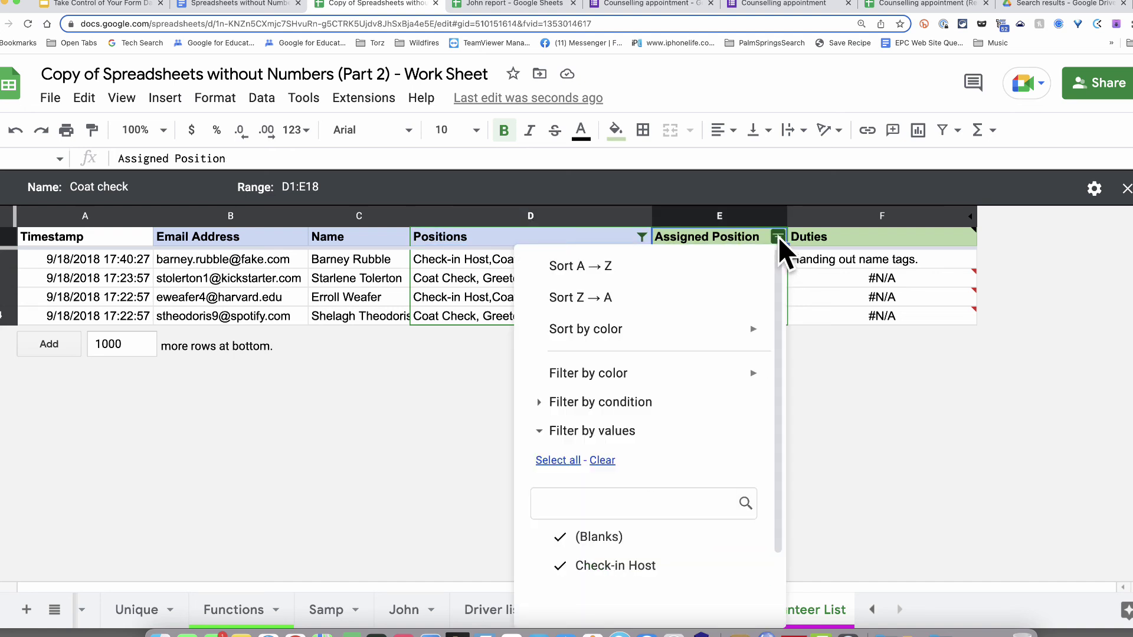
{"action": "left_click", "coordinate": [603, 400]}
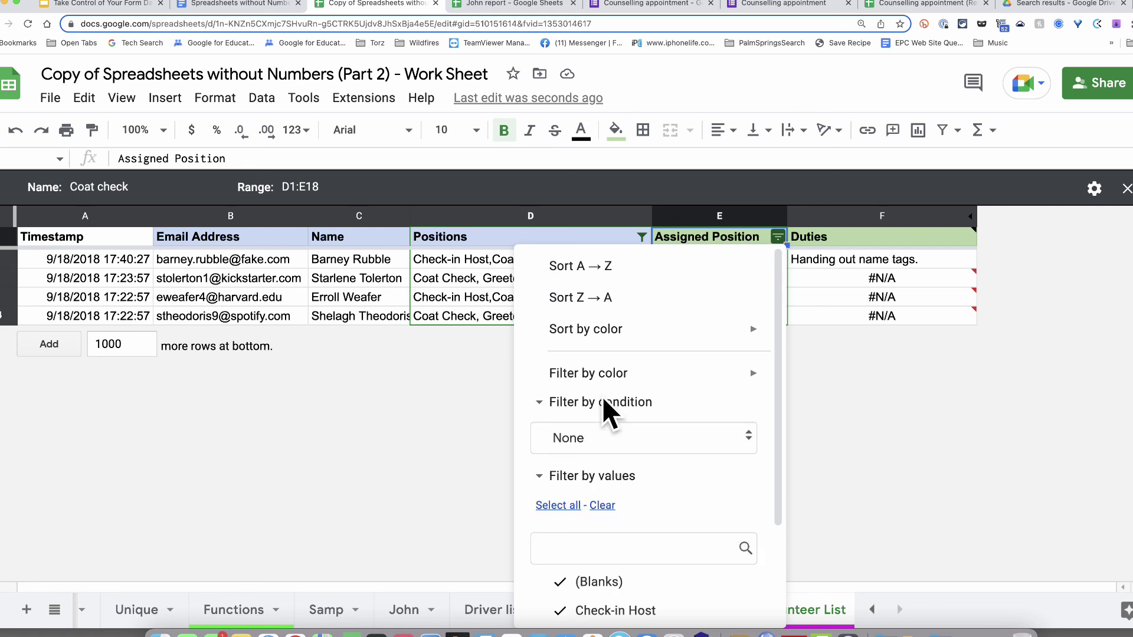
{"action": "left_click", "coordinate": [626, 440]}
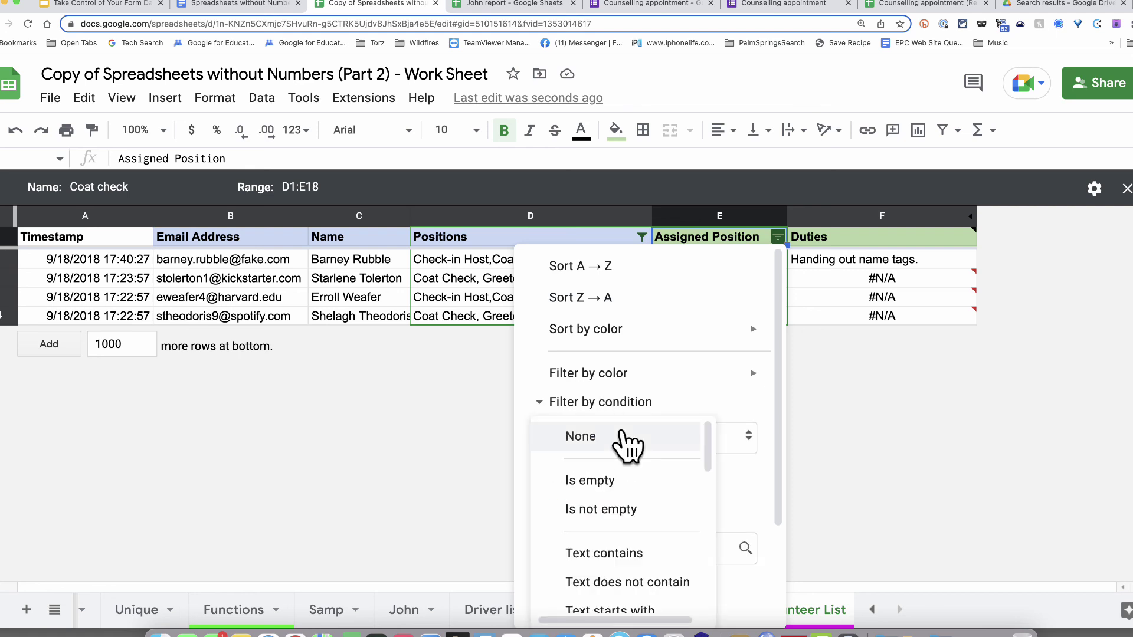
{"action": "left_click", "coordinate": [617, 483]}
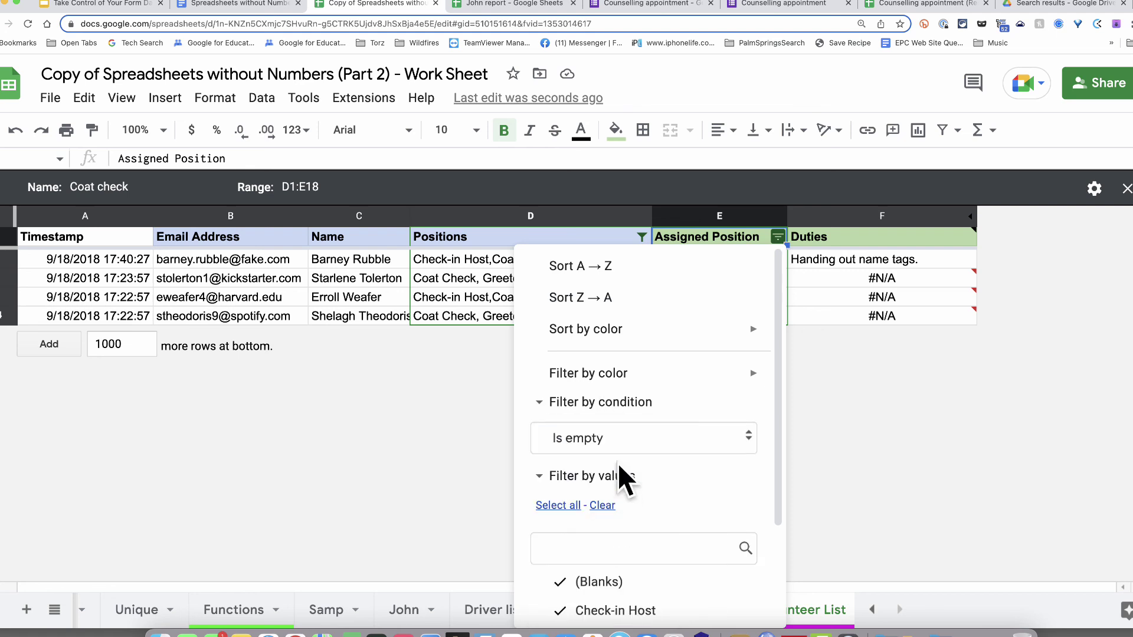
{"action": "scroll", "coordinate": [762, 466], "scroll_direction": "down", "scroll_amount": 3}
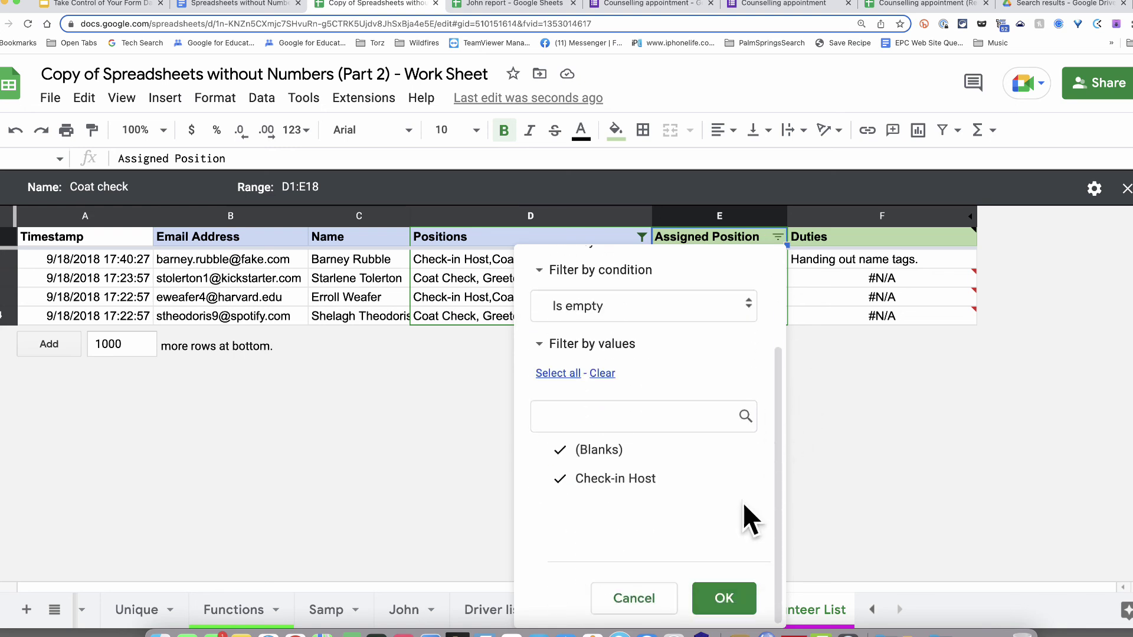
{"action": "left_click", "coordinate": [724, 601]}
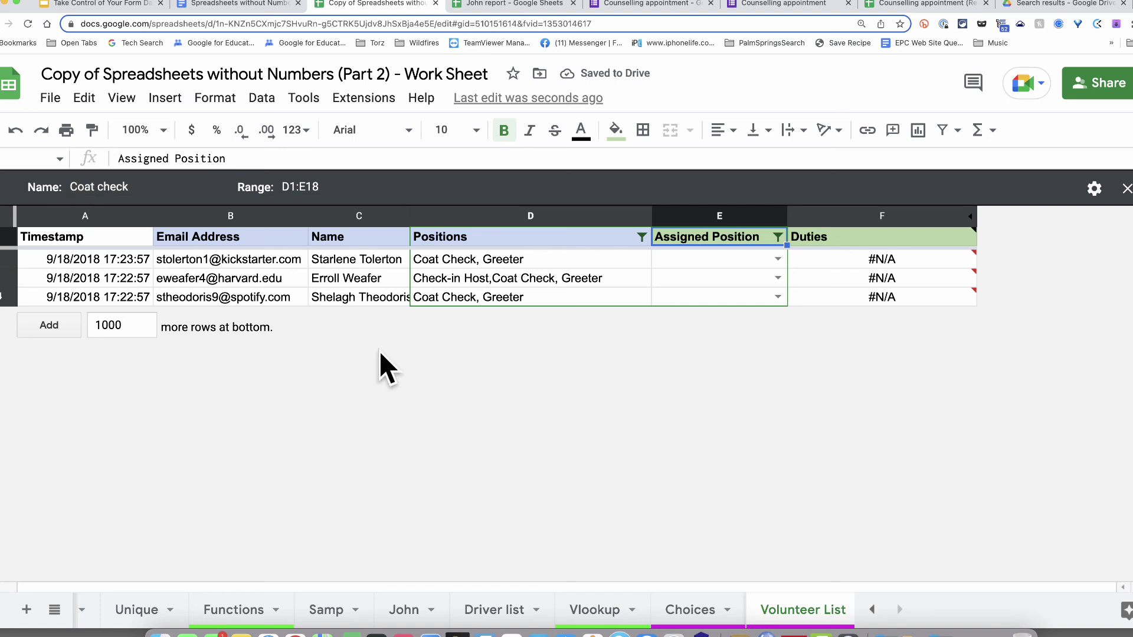
- Assign Coat Check to each of the three remaining volunteers
{"action": "left_click", "coordinate": [778, 260]}
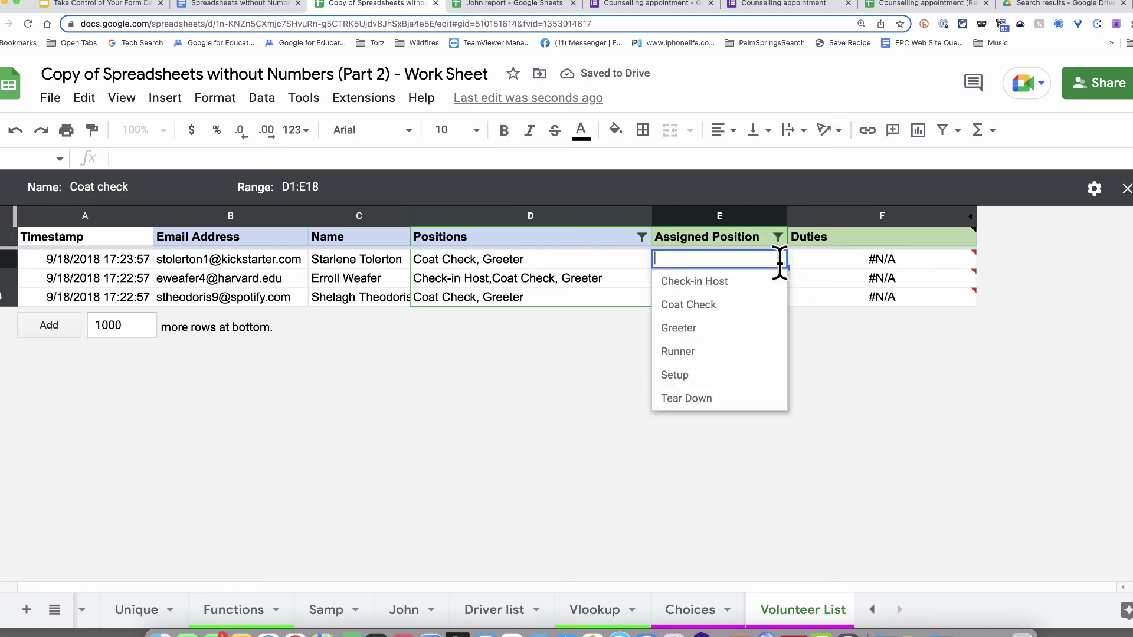
{"action": "left_click", "coordinate": [750, 304]}
{"action": "left_click", "coordinate": [778, 278]}
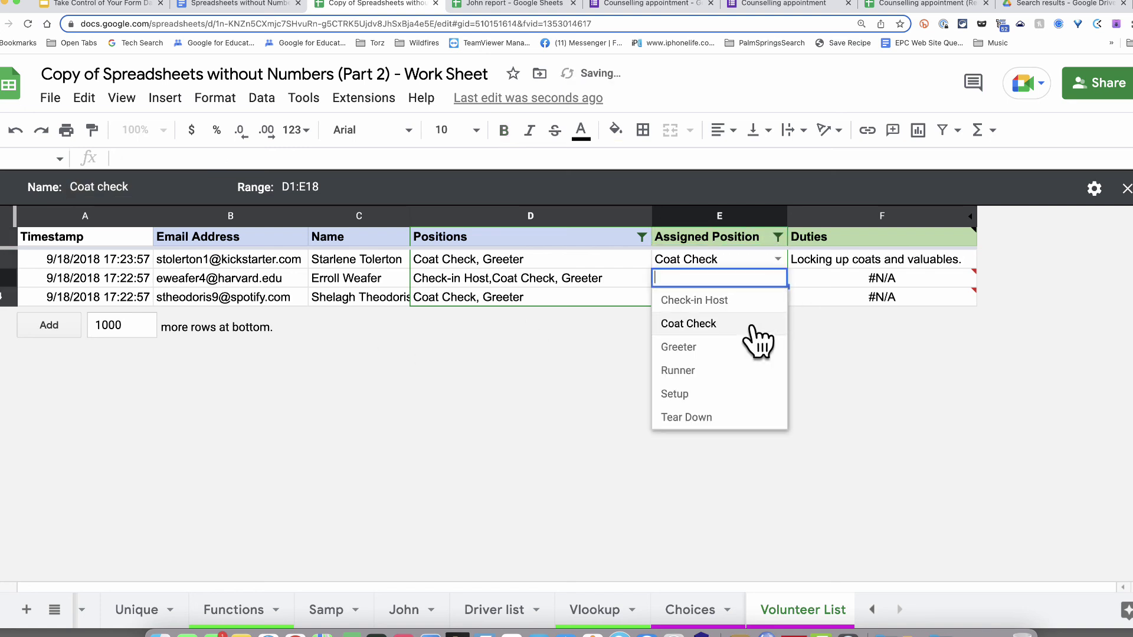
{"action": "left_click", "coordinate": [751, 322]}
{"action": "left_click", "coordinate": [778, 297]}
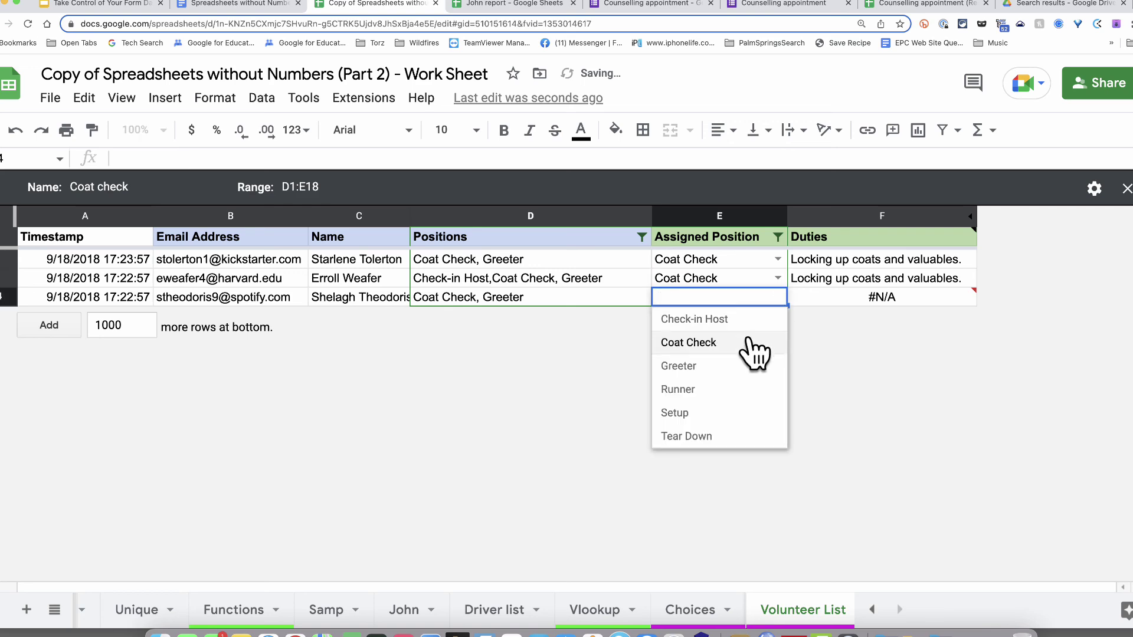
{"action": "left_click", "coordinate": [753, 342]}
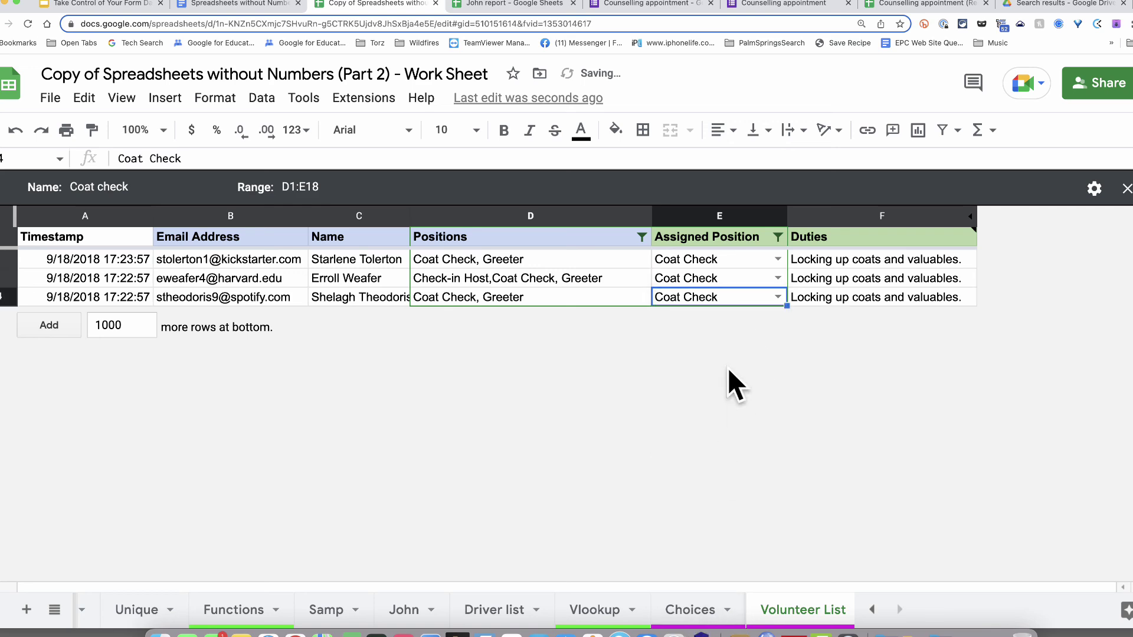
{"action": "left_click", "coordinate": [703, 614]}
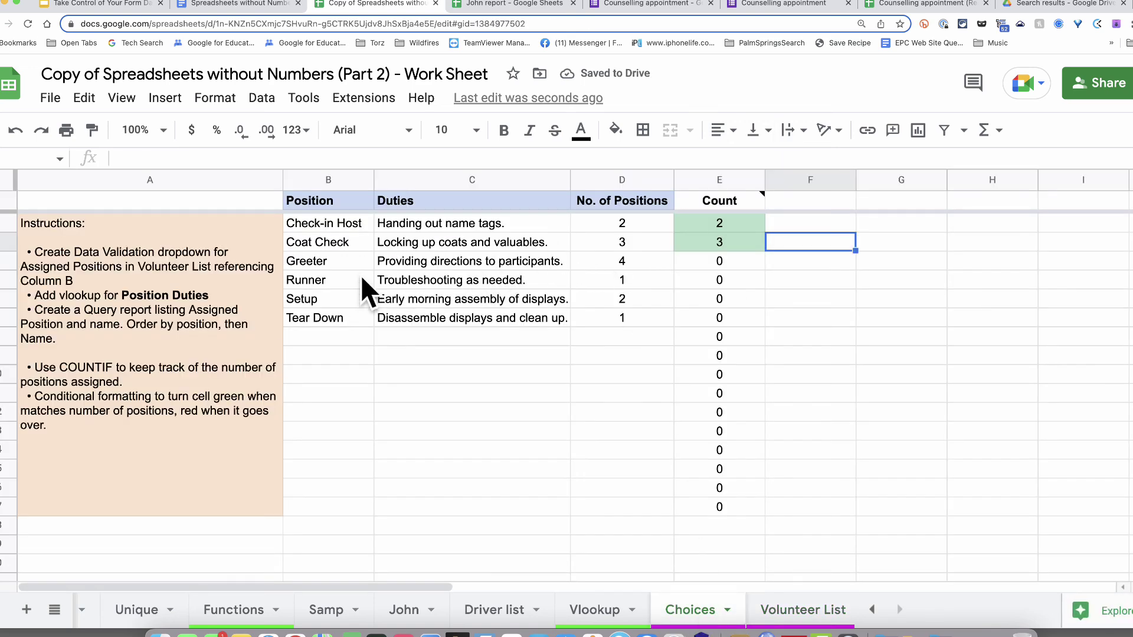
- Compare Volunteer List and Choices to confirm counts 2, 3, 4, 1, 2, 1 all show green
{"action": "left_click", "coordinate": [814, 614]}
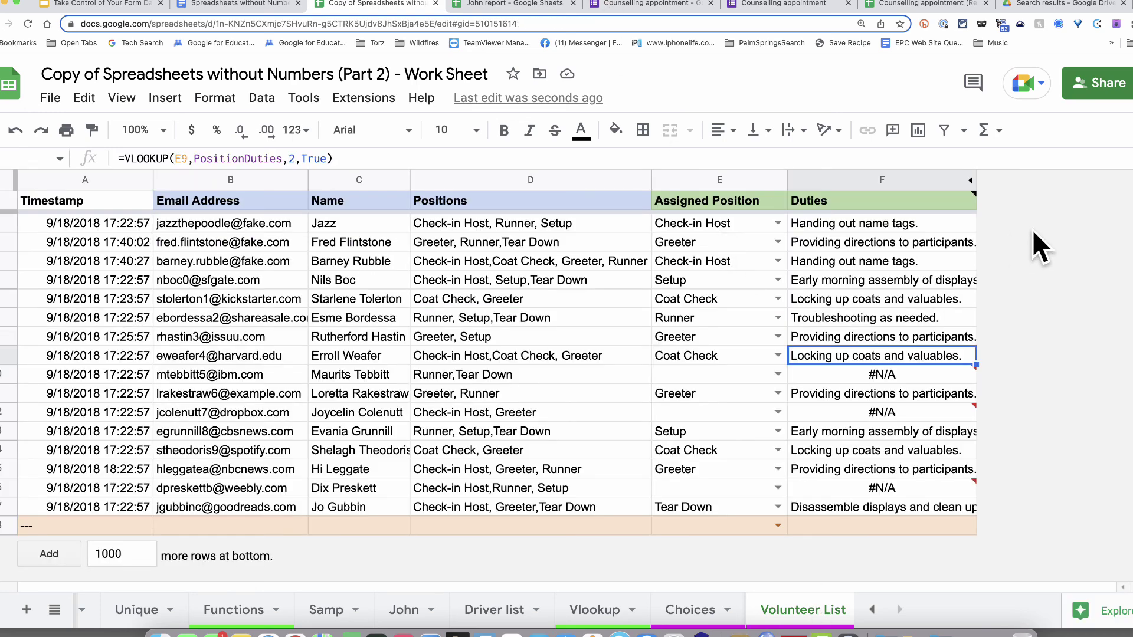
{"action": "left_click", "coordinate": [696, 615]}
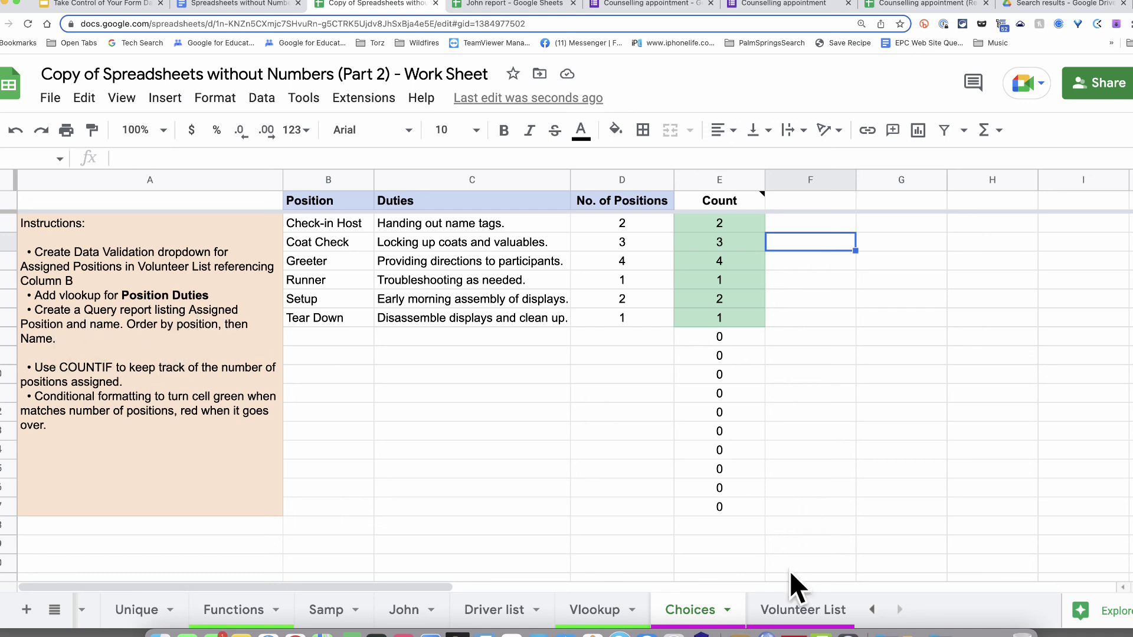
{"action": "left_click", "coordinate": [804, 617]}
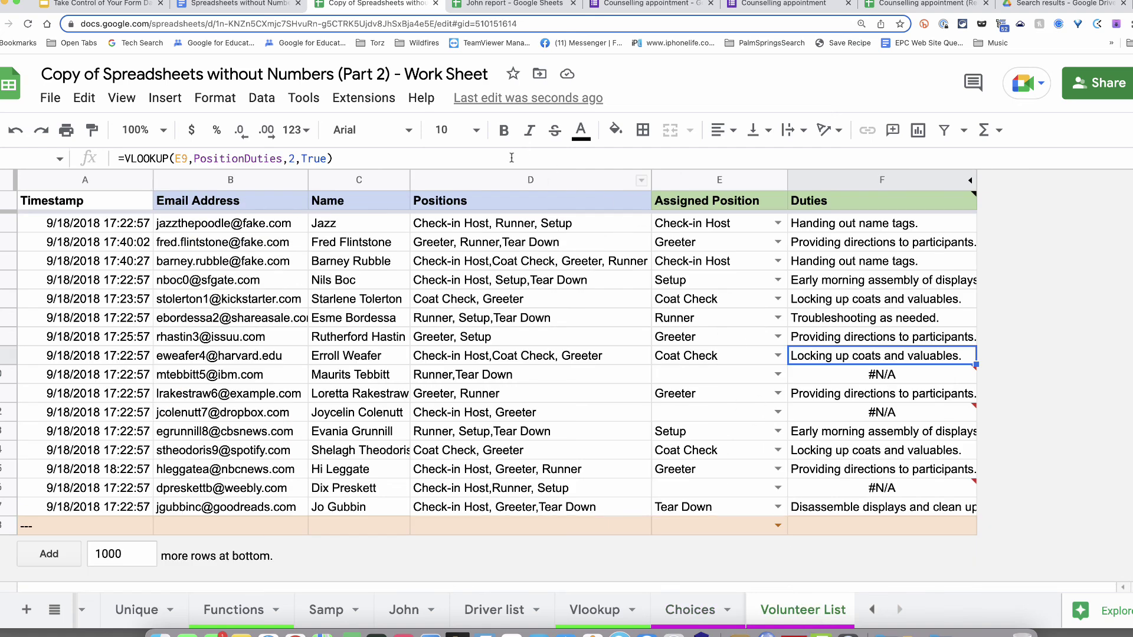
- Create an EZ Query sheet named Position report pulling only columns E, C and B
{"action": "left_click", "coordinate": [350, 99]}
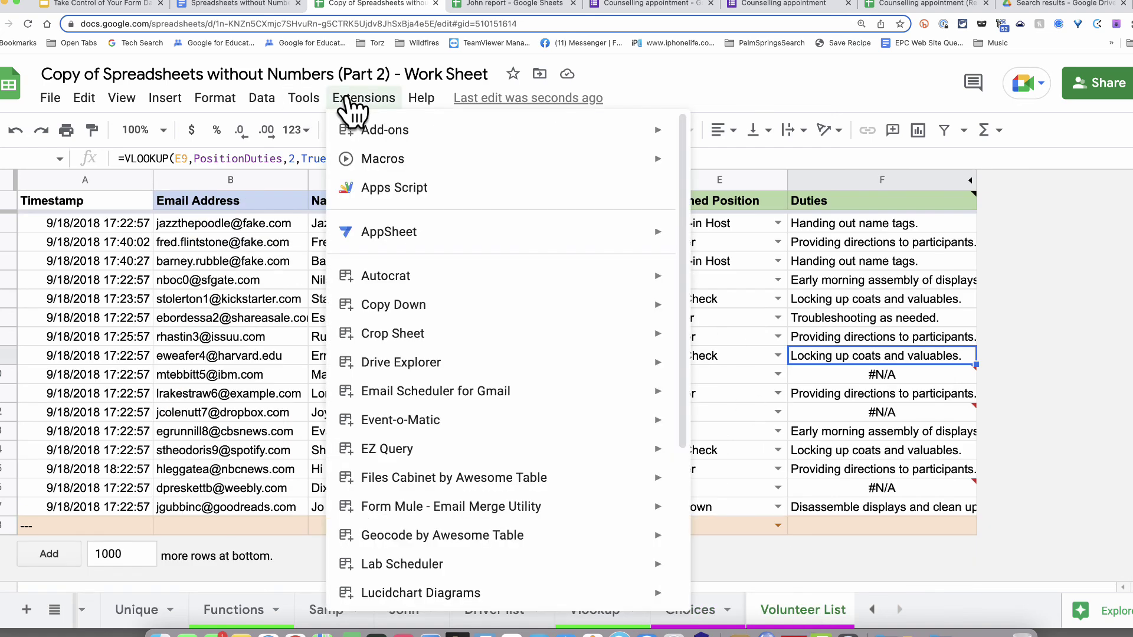
{"action": "mouse_move", "coordinate": [598, 460]}
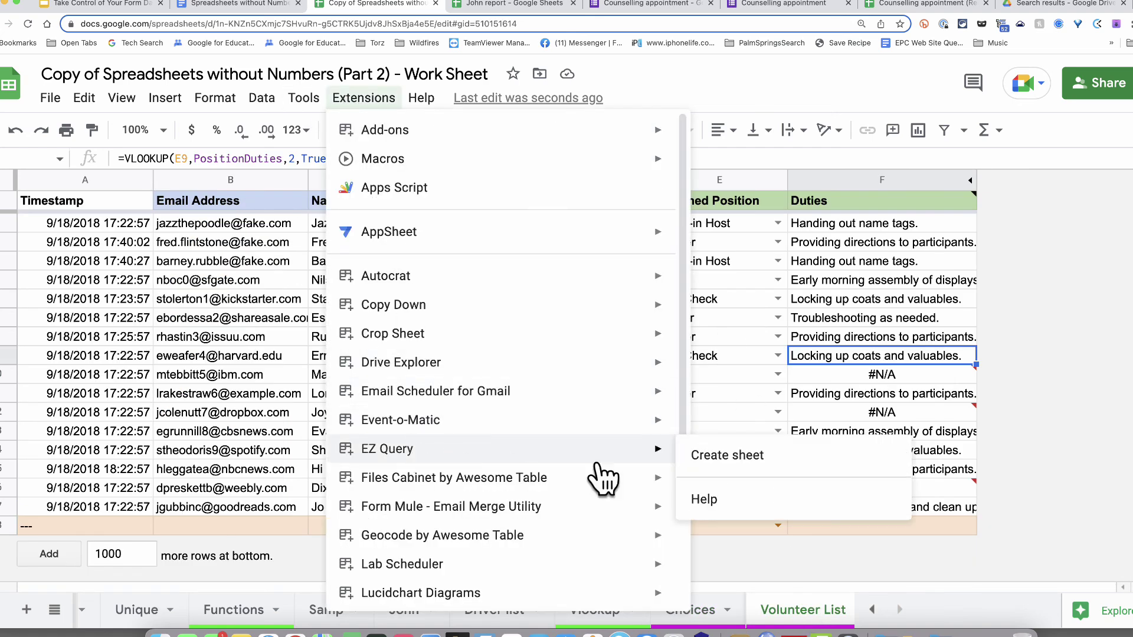
{"action": "left_click", "coordinate": [736, 465]}
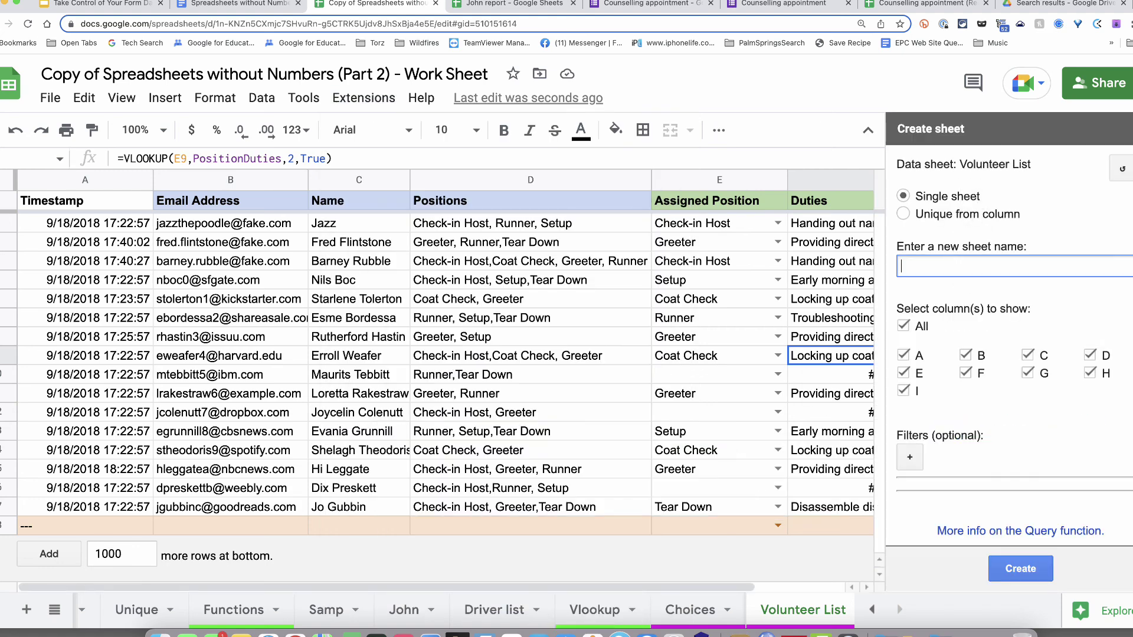
{"action": "type", "text": "Posit"}
{"action": "type", "text": "ion report"}
{"action": "left_click", "coordinate": [899, 324]}
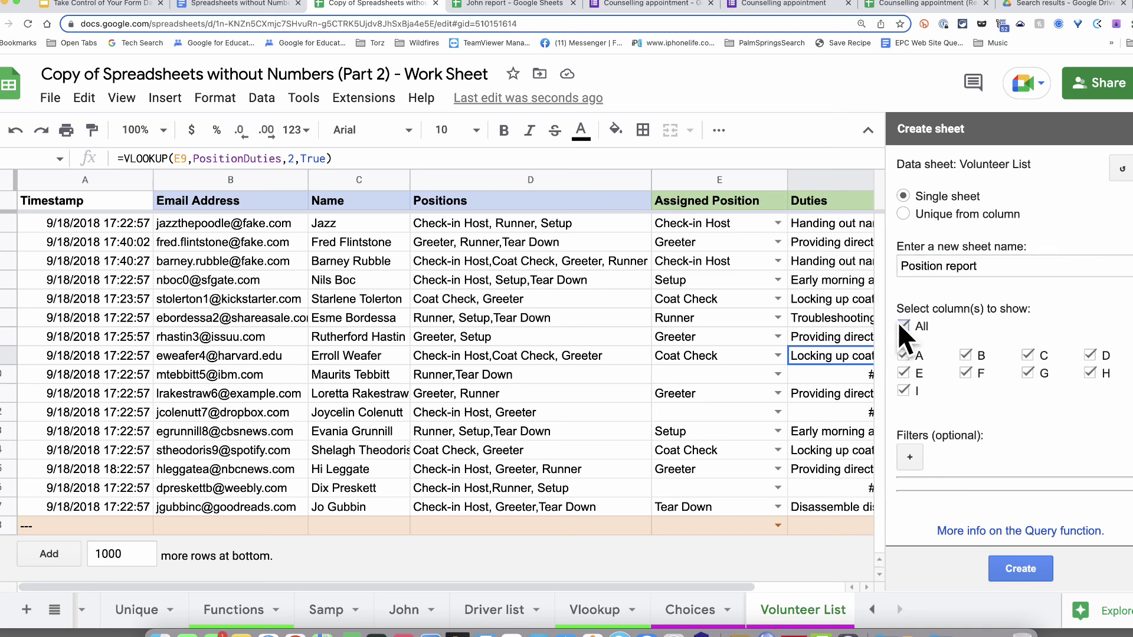
{"action": "left_click", "coordinate": [902, 372]}
{"action": "left_click", "coordinate": [1030, 354]}
{"action": "left_click", "coordinate": [966, 355]}
{"action": "left_click", "coordinate": [1020, 574]}
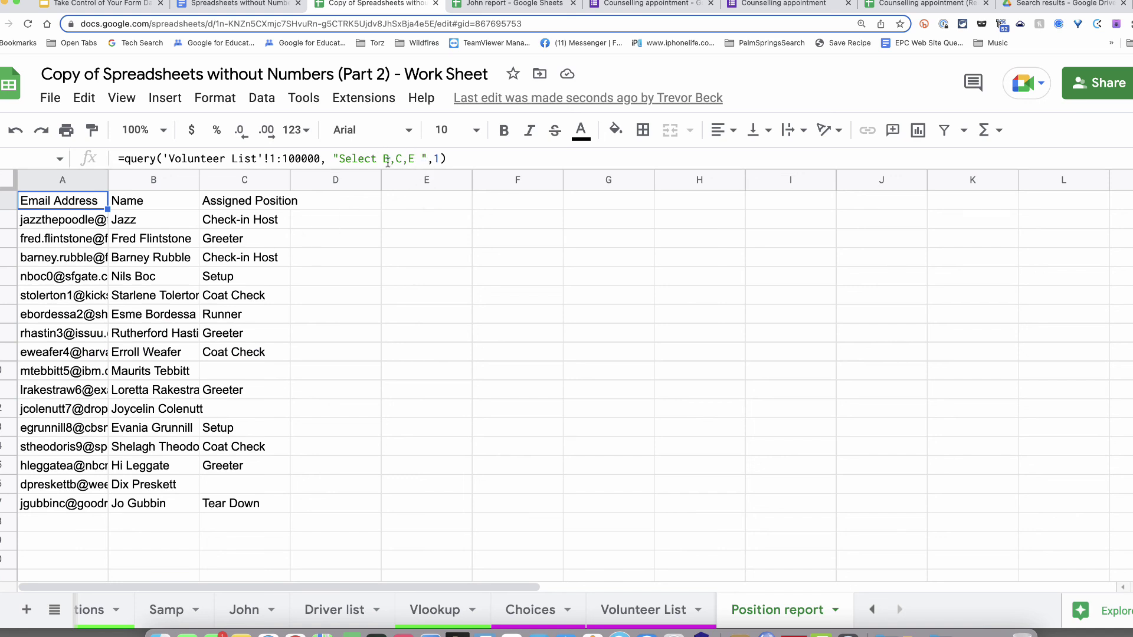
- Reorder the query's selected columns to Select E,C,B
{"action": "double_click", "coordinate": [386, 158]}
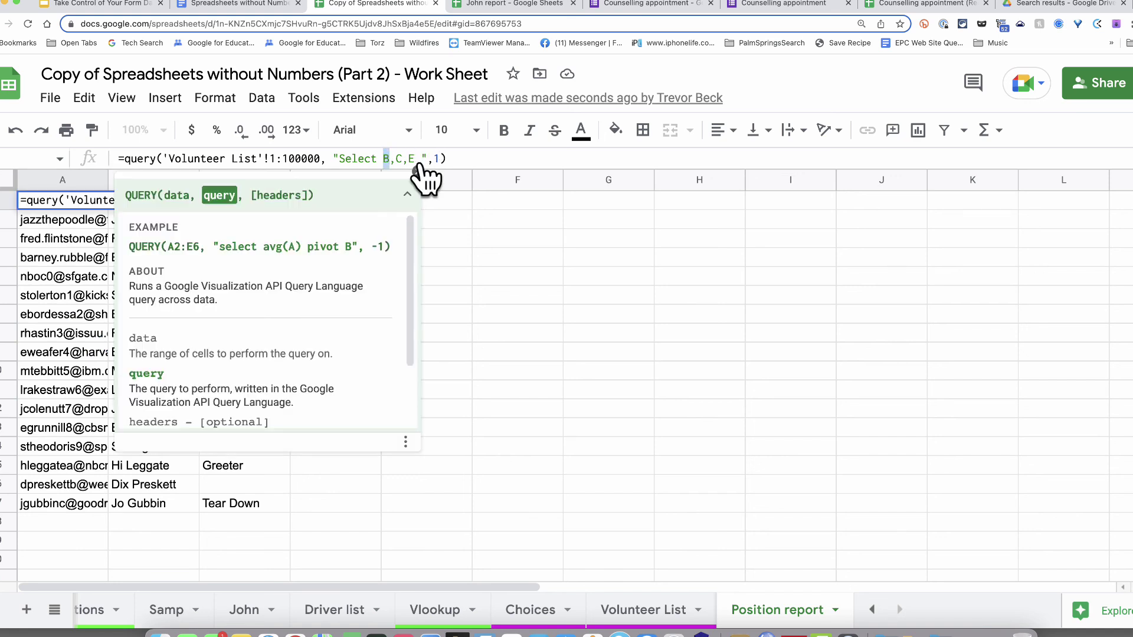
{"action": "type", "text": "E"}
{"action": "key", "text": "Right"}
{"action": "key", "text": "Right"}
{"action": "key", "text": "Right"}
{"action": "key", "text": "Right"}
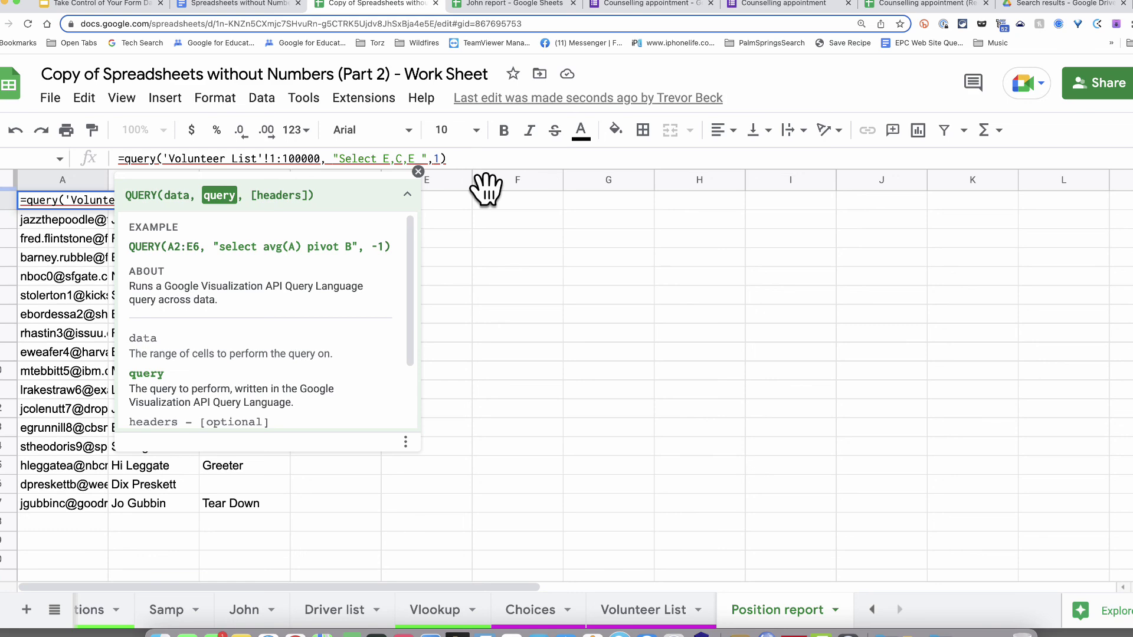
{"action": "key", "text": "BackSpace"}
{"action": "type", "text": "B"}
{"action": "key", "text": "Return"}
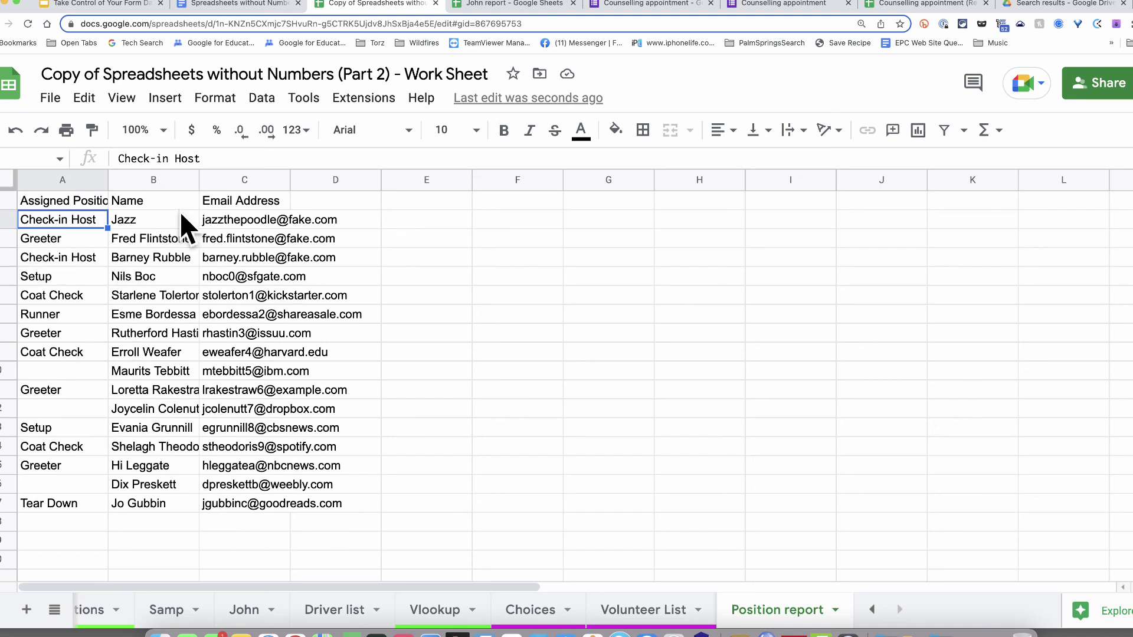
- Add the sort clause Order by E,C to the query, correcting the 'Ordery' typo
{"action": "left_click", "coordinate": [89, 201]}
{"action": "left_click", "coordinate": [422, 155]}
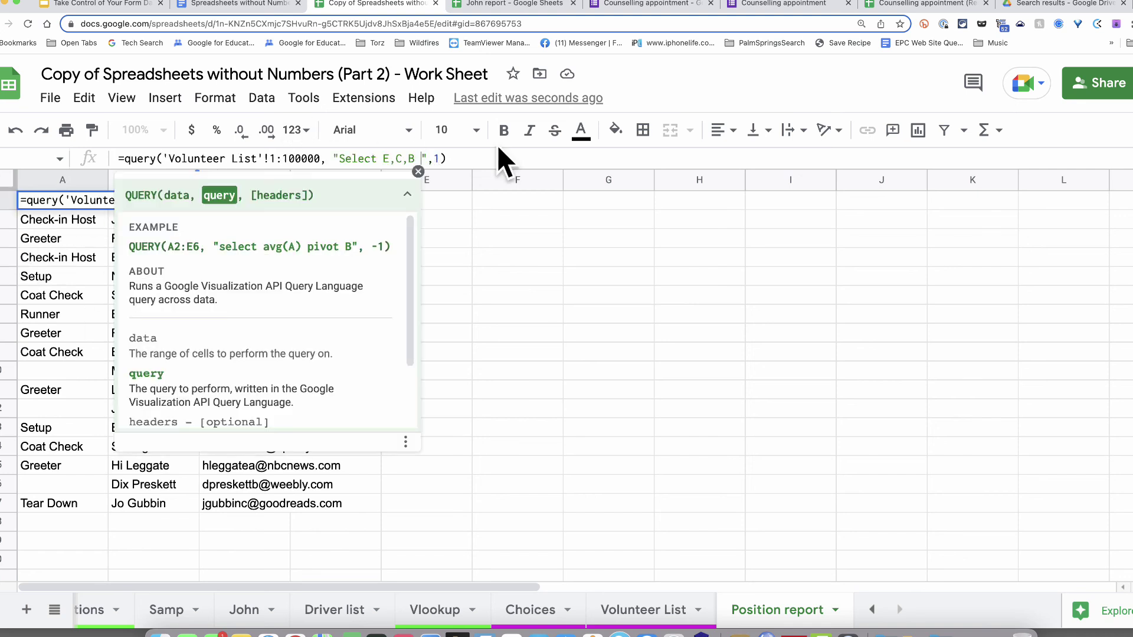
{"action": "type", "text": "Ordery by "}
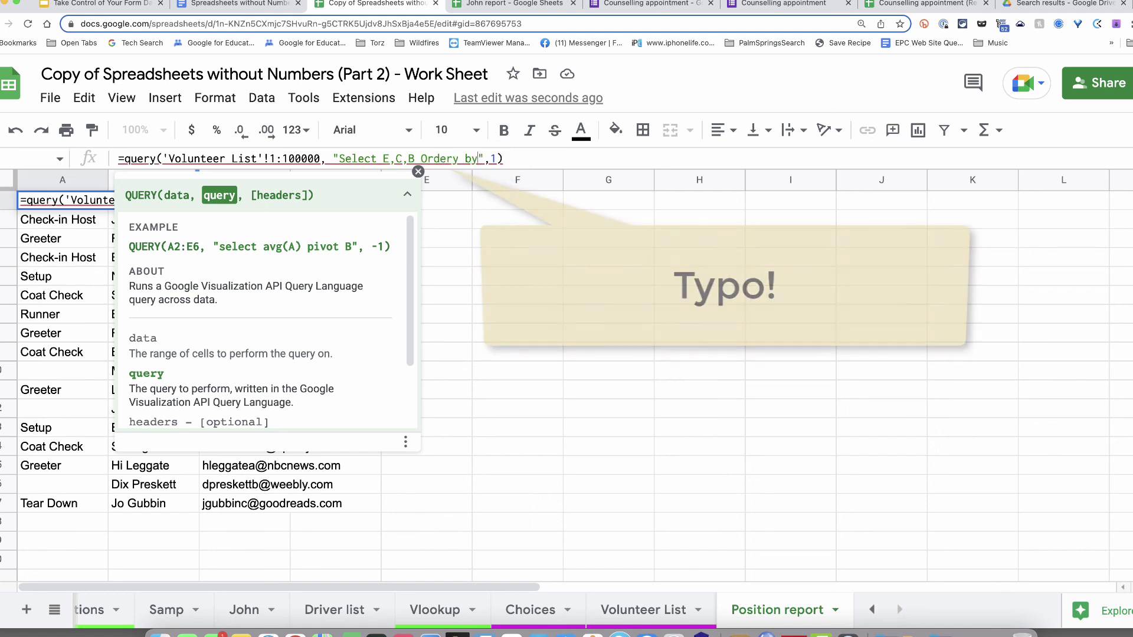
{"action": "type", "text": "E,"}
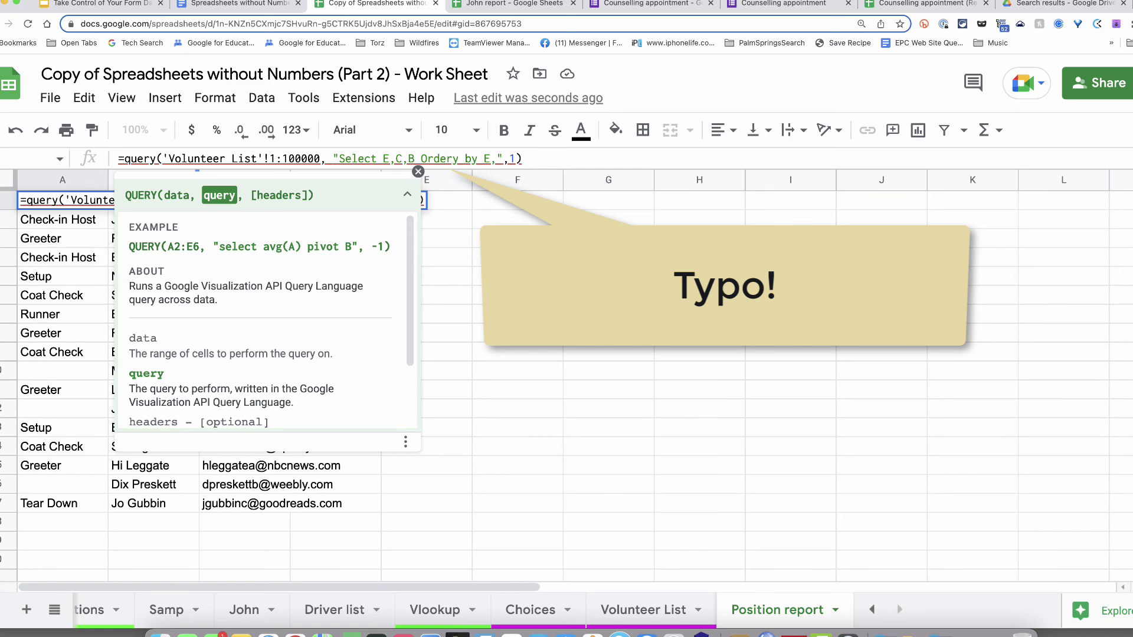
{"action": "type", "text": "C"}
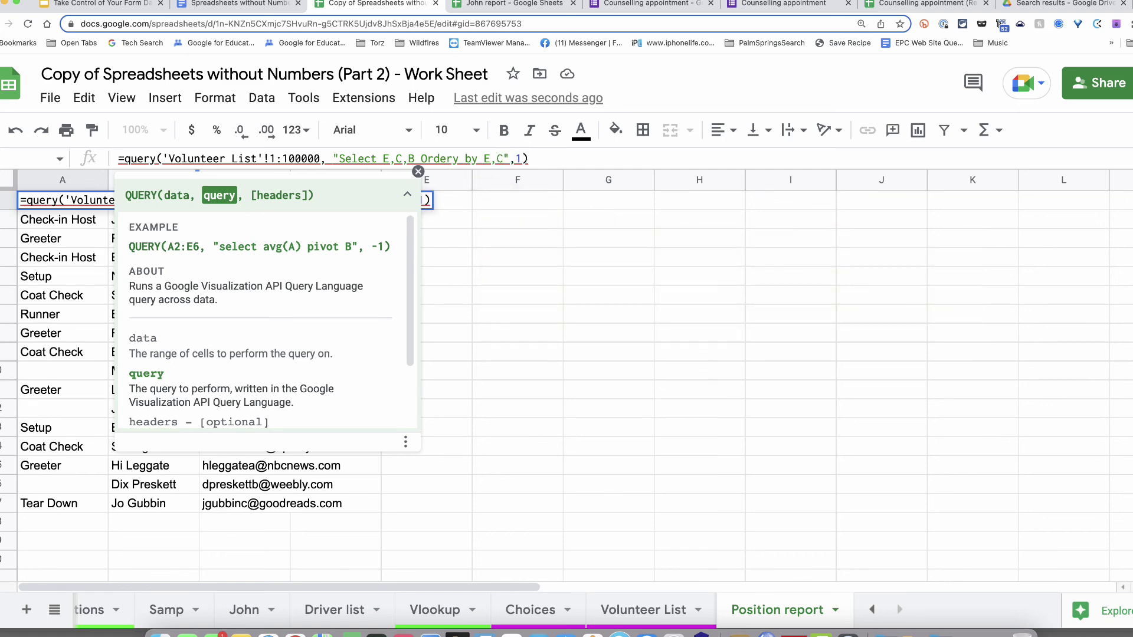
{"action": "key", "text": "Return"}
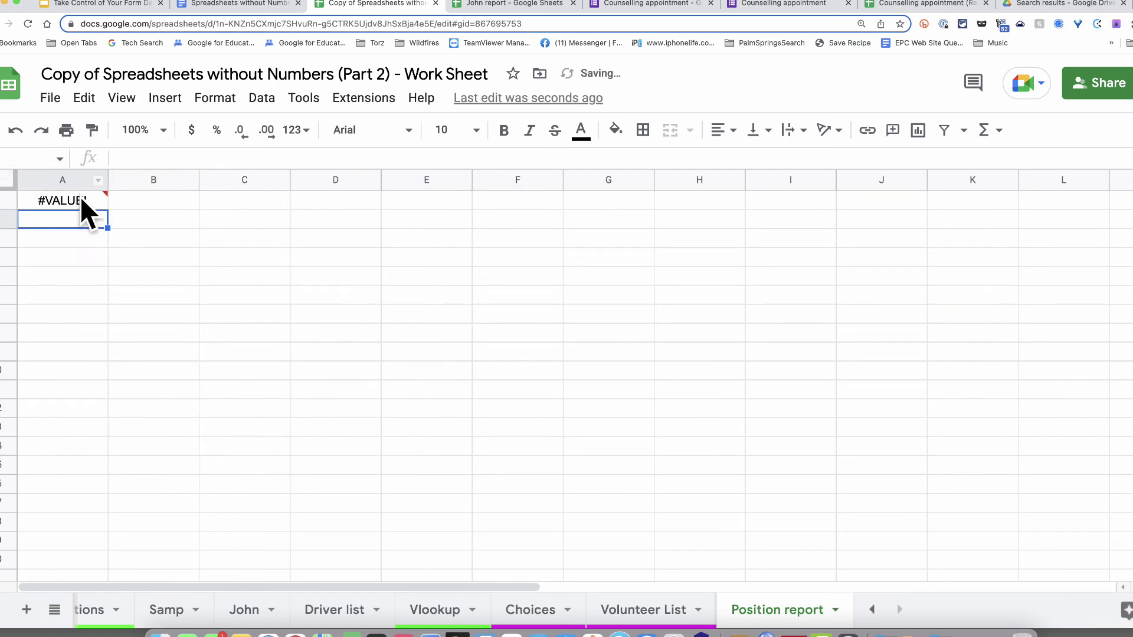
{"action": "left_click", "coordinate": [82, 200]}
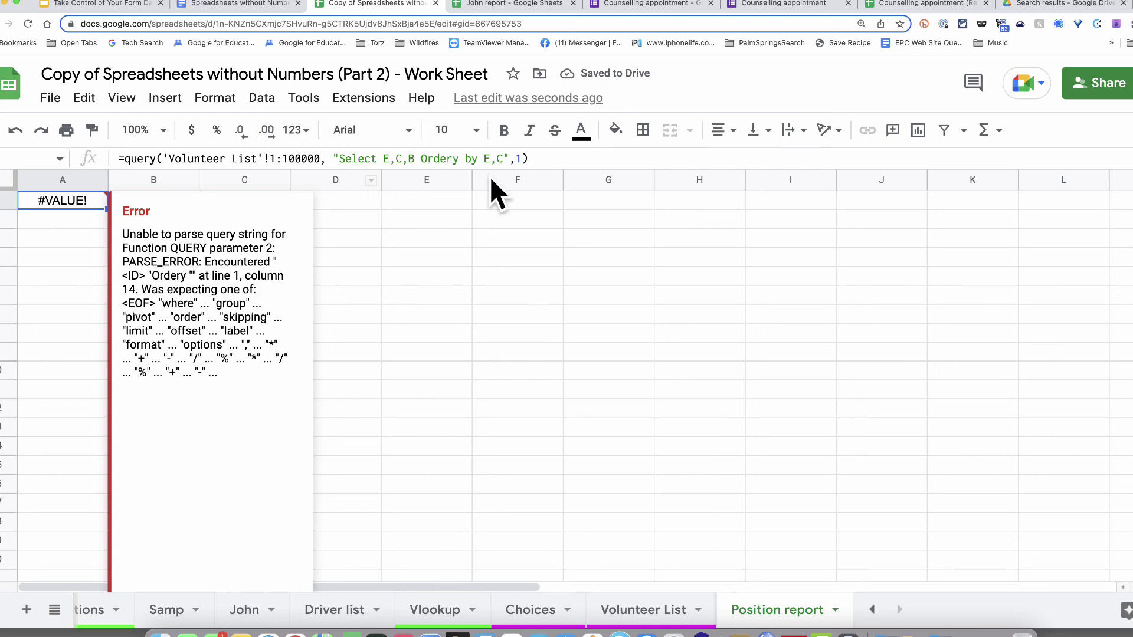
{"action": "left_click", "coordinate": [463, 158]}
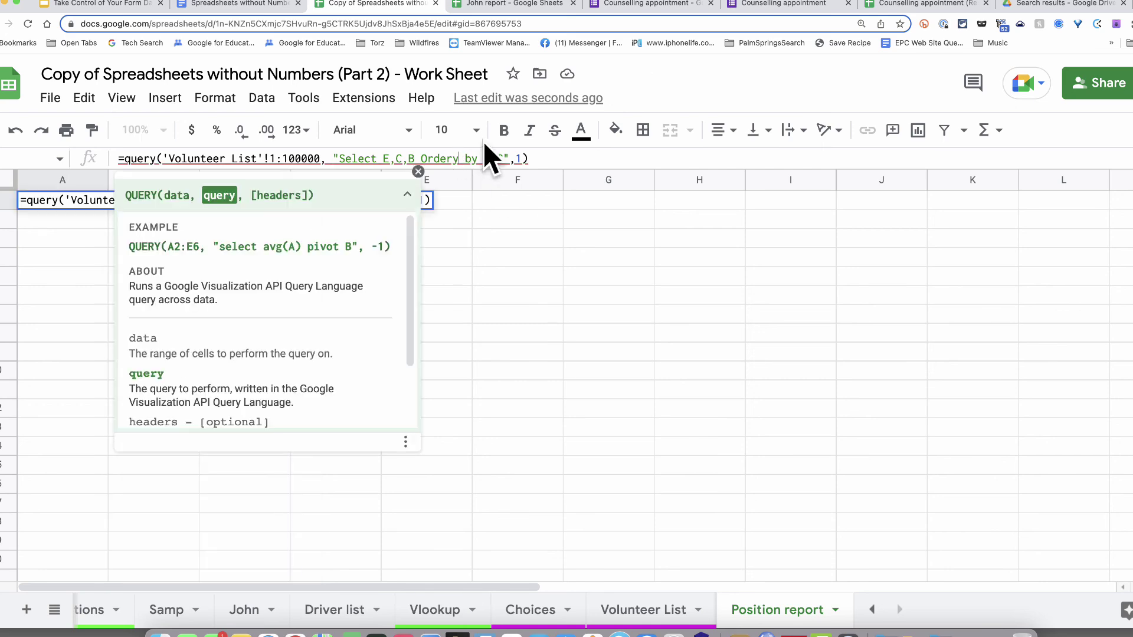
{"action": "key", "text": "BackSpace"}
{"action": "key", "text": "Return"}
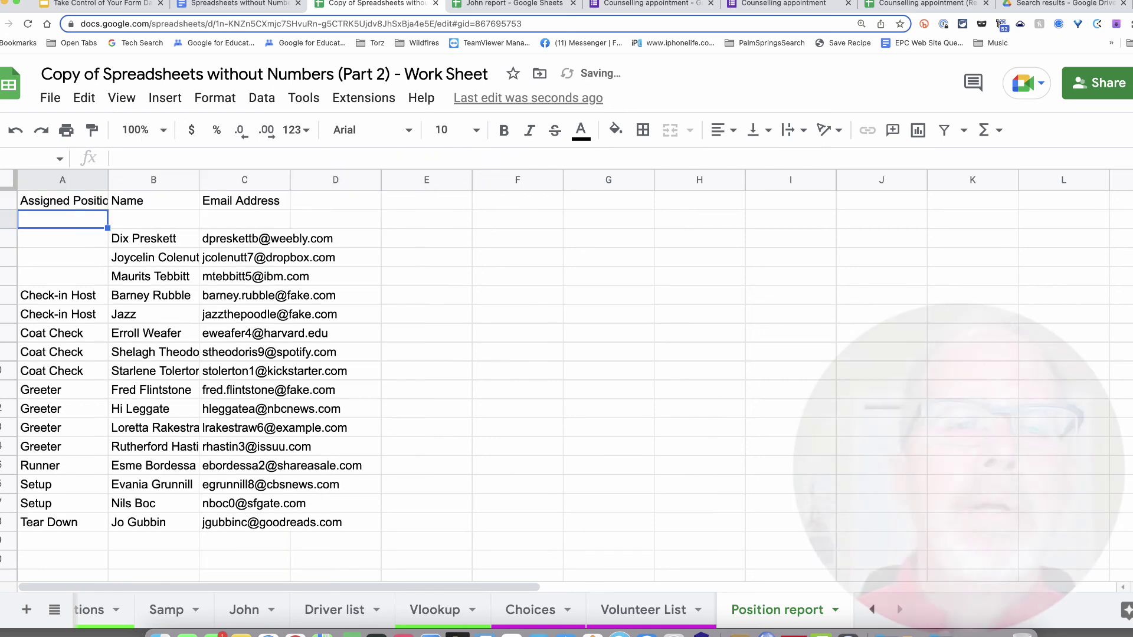